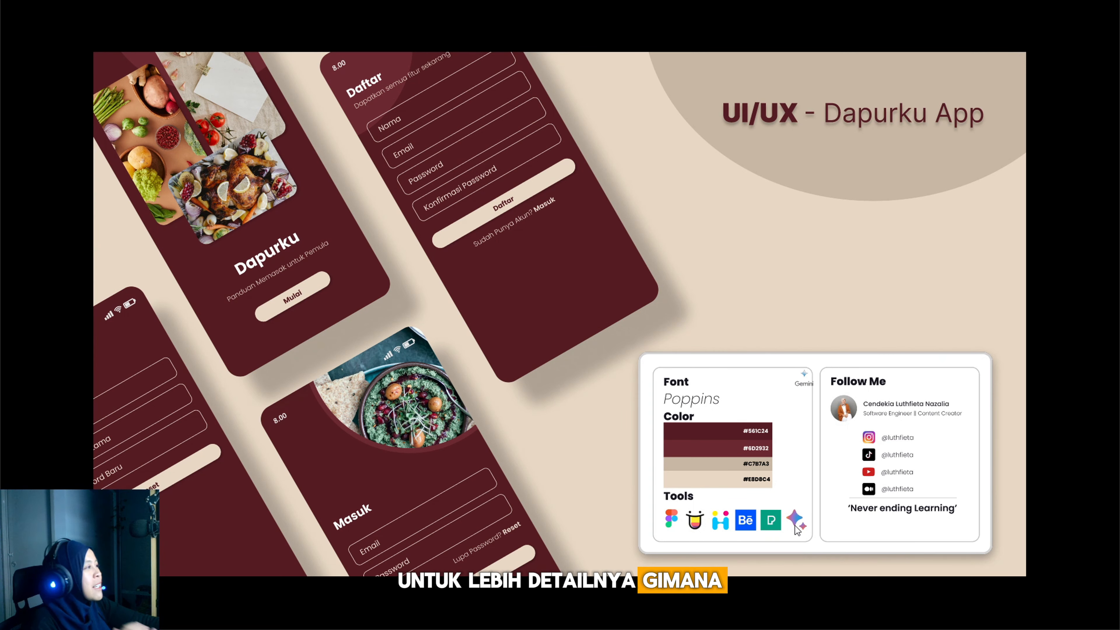
# Switch to Chrome and open the Medium article "My Favorite Tools to make UI/UX — Study Case Dapurku Mobile App".
pyautogui.hotkey('alt', 'Tab')
pyautogui.press('Tab')
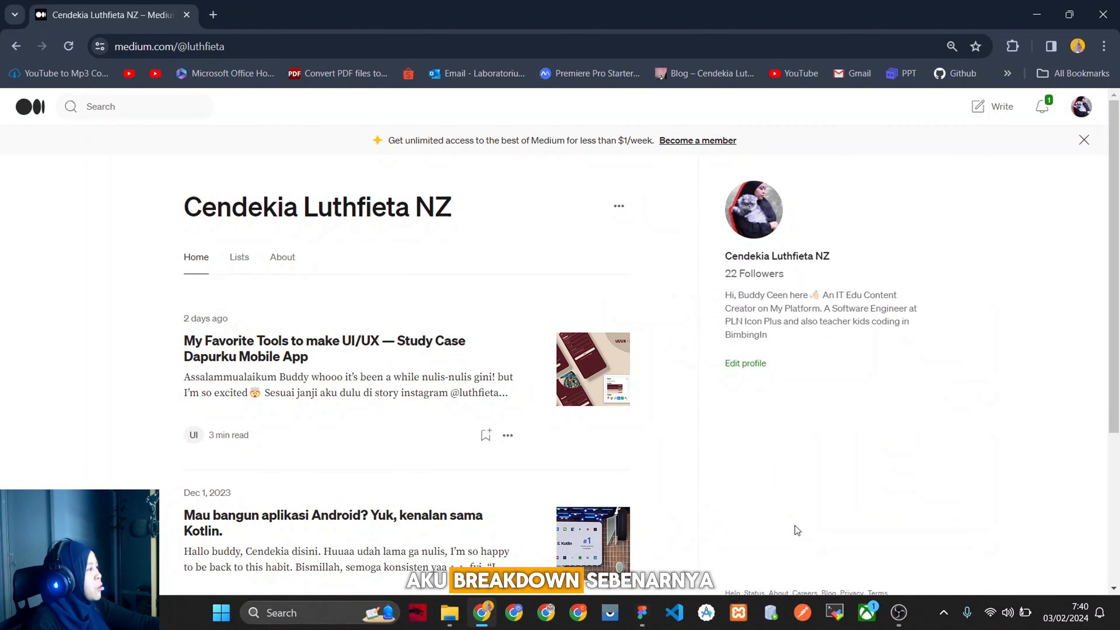
pyautogui.click(406, 347)
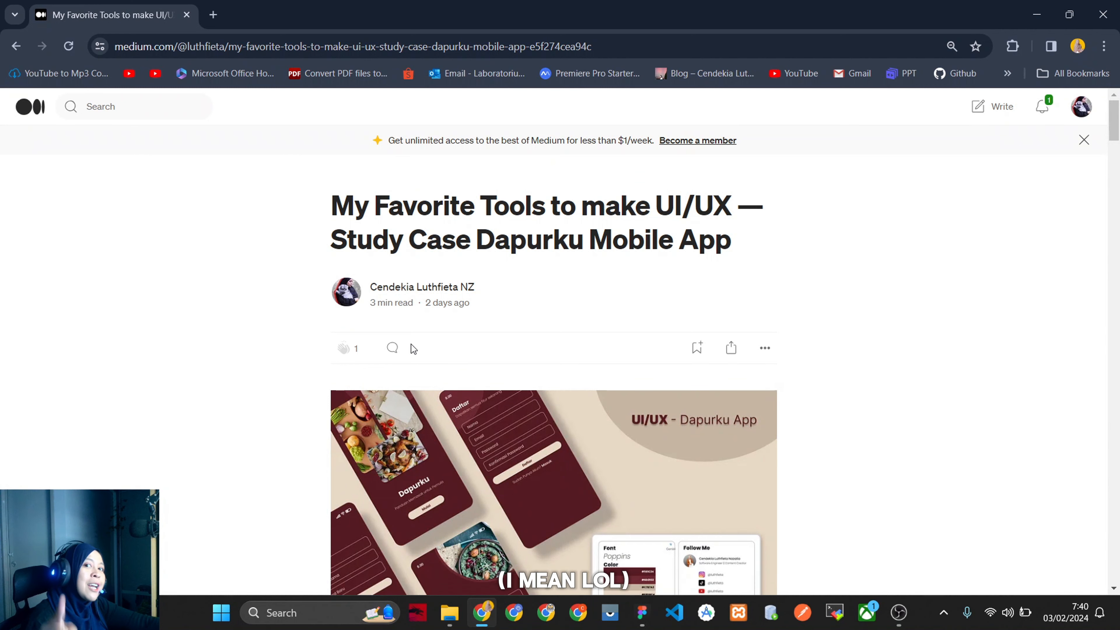
pyautogui.scroll(-5, 412, 344)
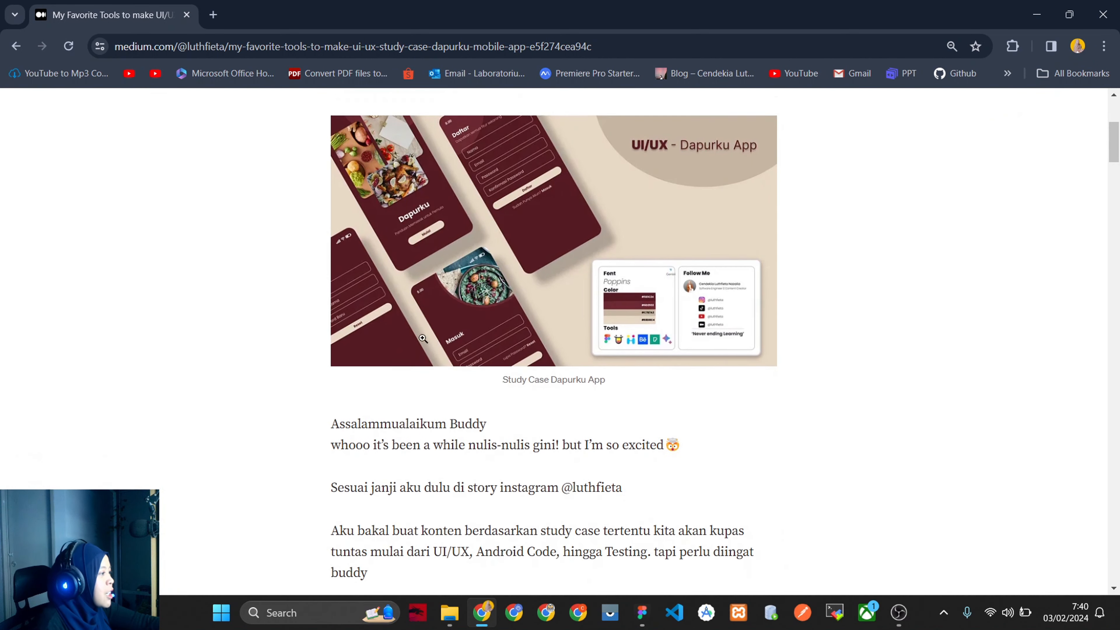
# Switch to the Figma presentation to view the Dapurku App banner.
pyautogui.hotkey('alt', 'Tab')
pyautogui.hotkey('alt', 'Tab')
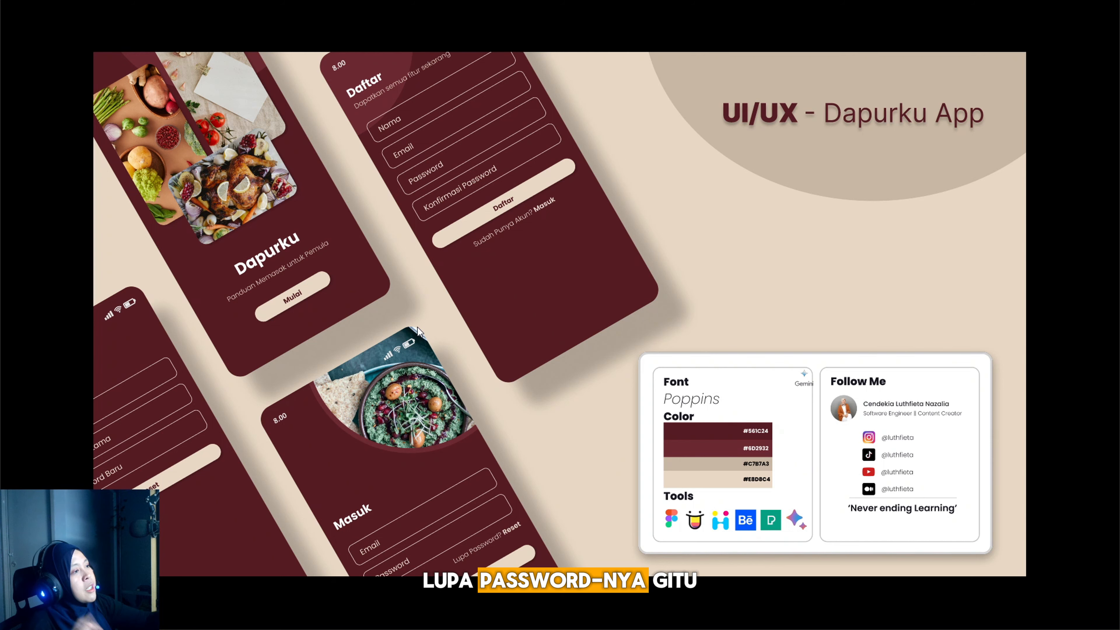
# Return to the Medium article in Chrome and examine its Figma section, including the Figma design and FigJam screenshots.
pyautogui.hotkey('alt', 'Tab')
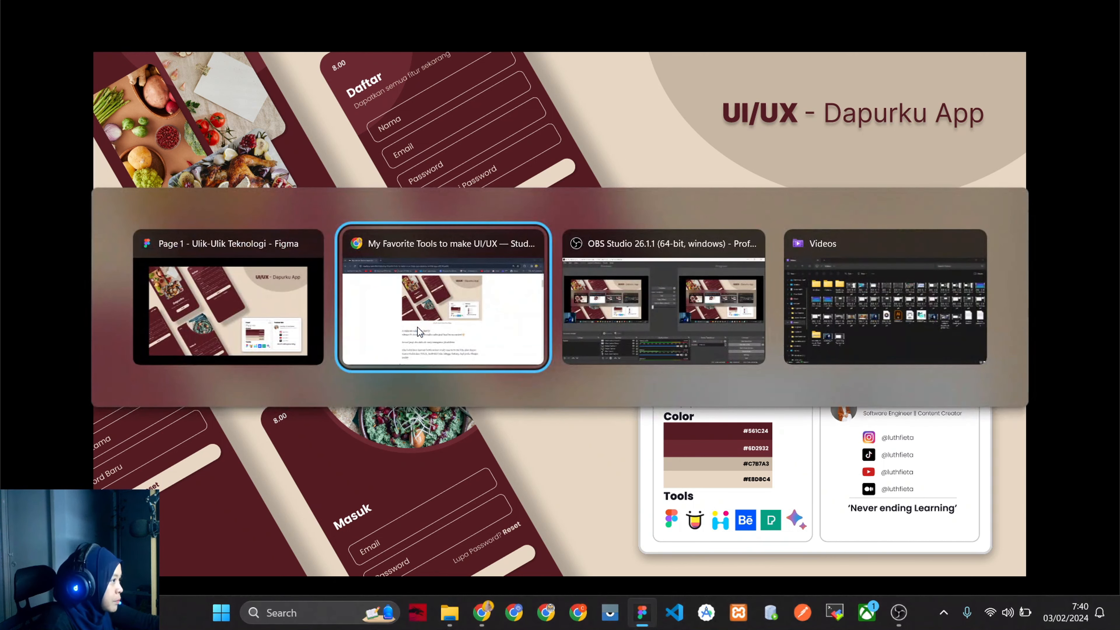
pyautogui.scroll(-10, 491, 399)
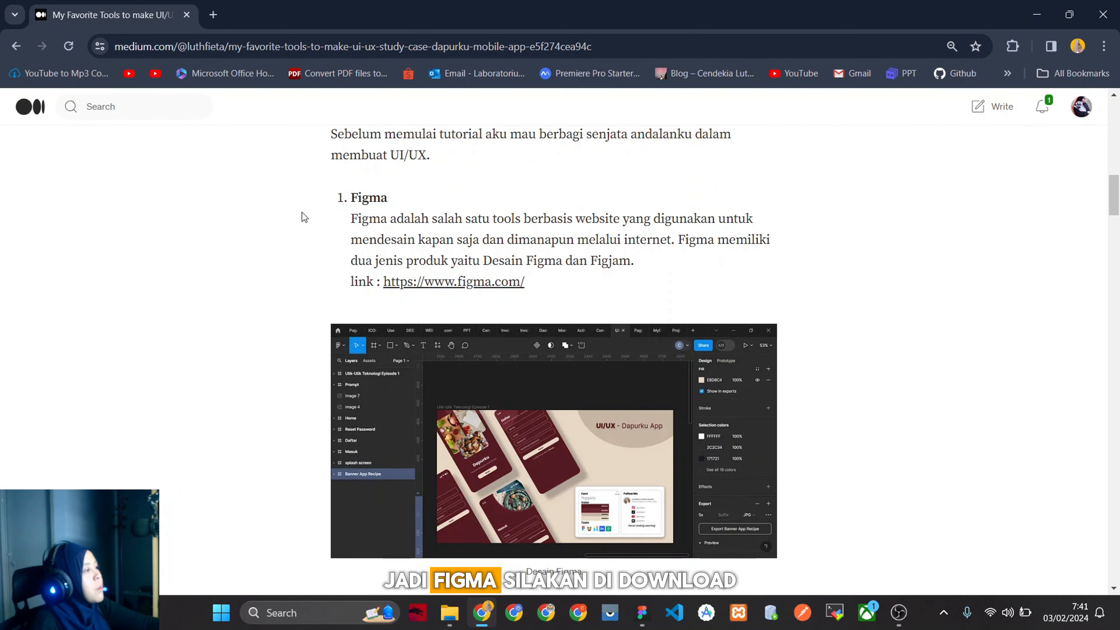
pyautogui.scroll(-1, 518, 286)
pyautogui.scroll(-1, 517, 282)
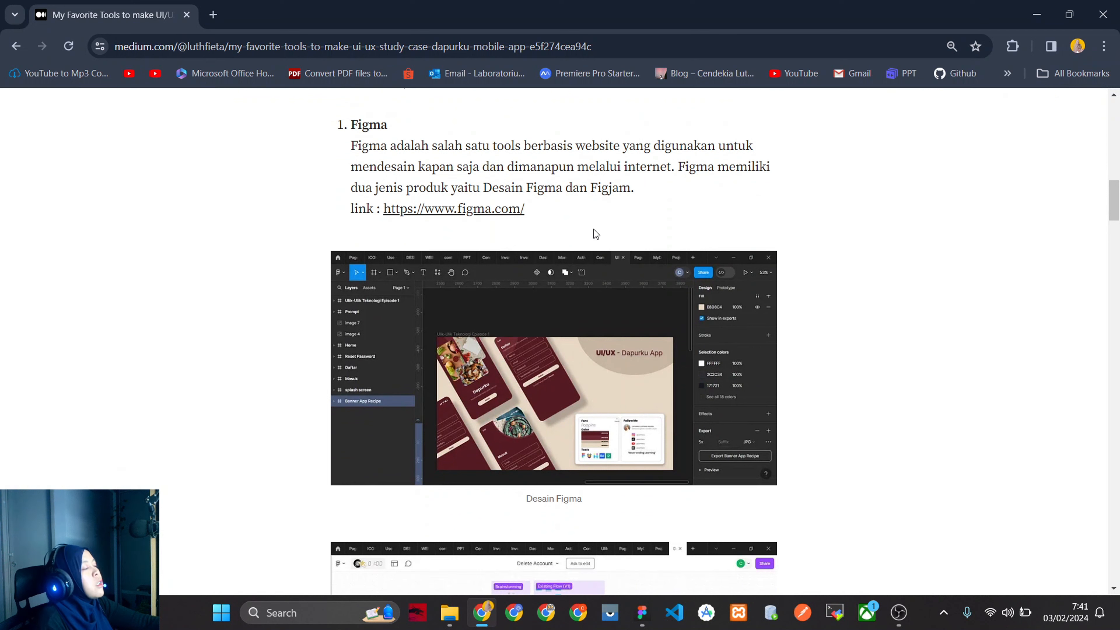
pyautogui.scroll(-5, 529, 313)
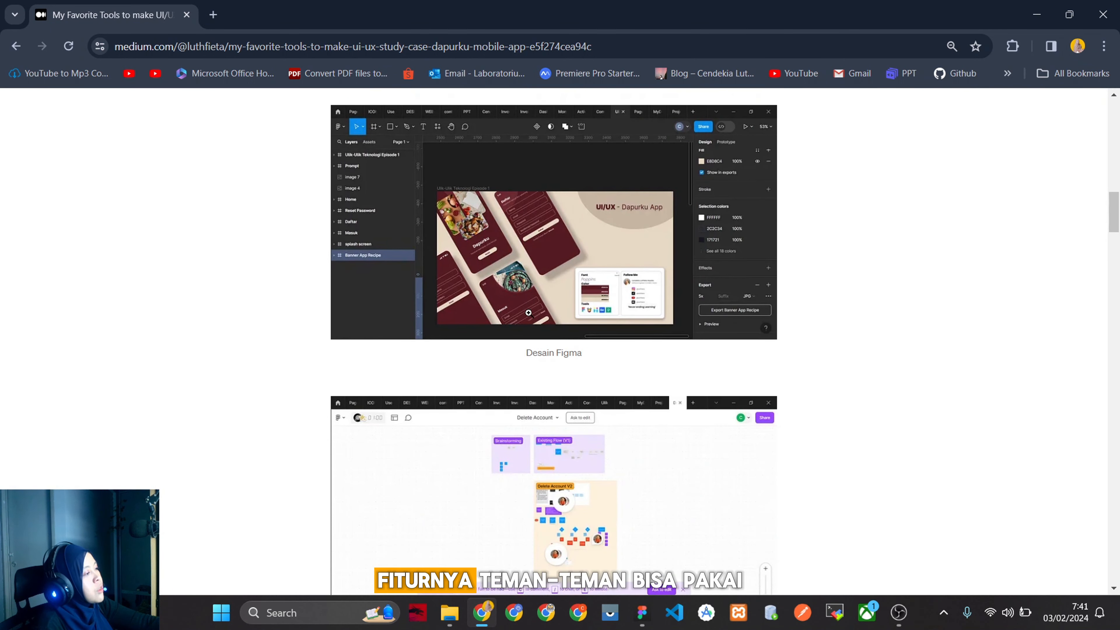
pyautogui.scroll(-2, 529, 314)
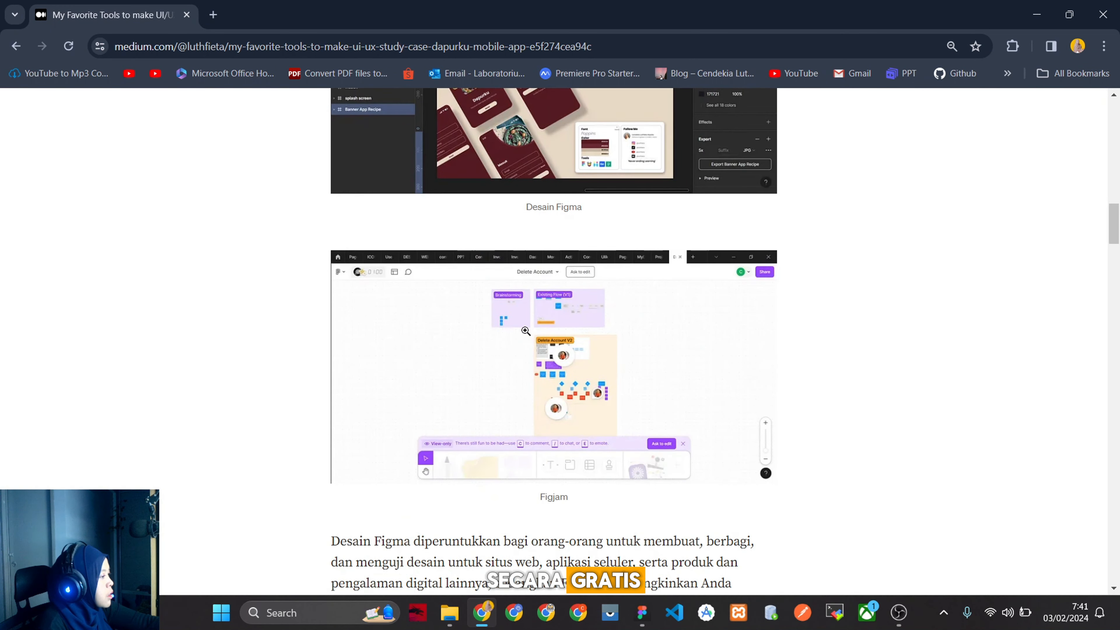
pyautogui.scroll(5, 554, 359)
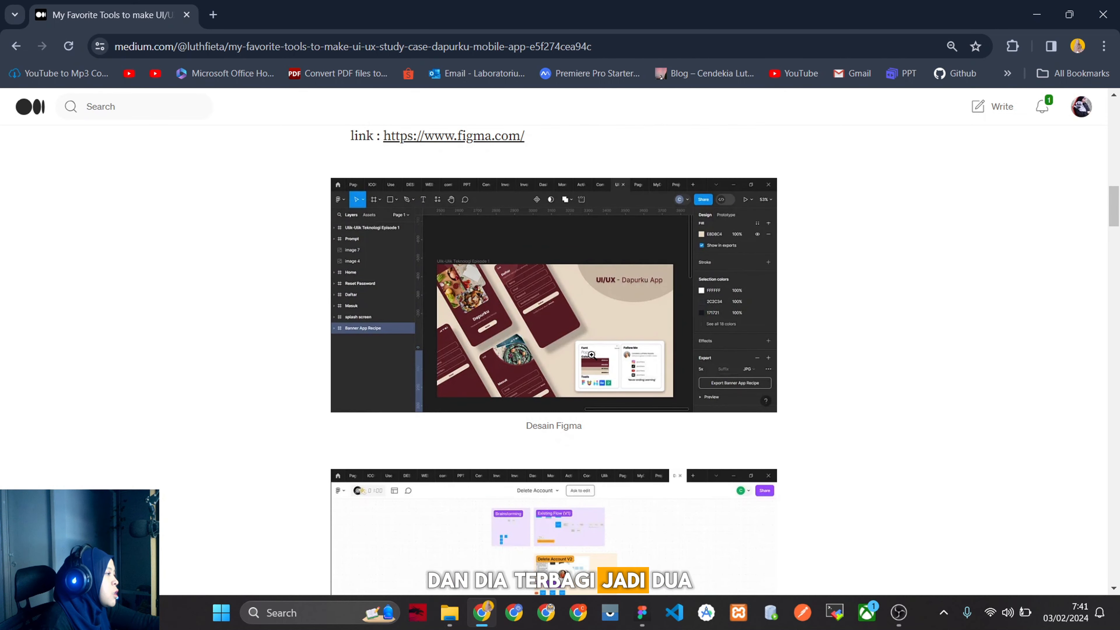
pyautogui.scroll(-2, 573, 499)
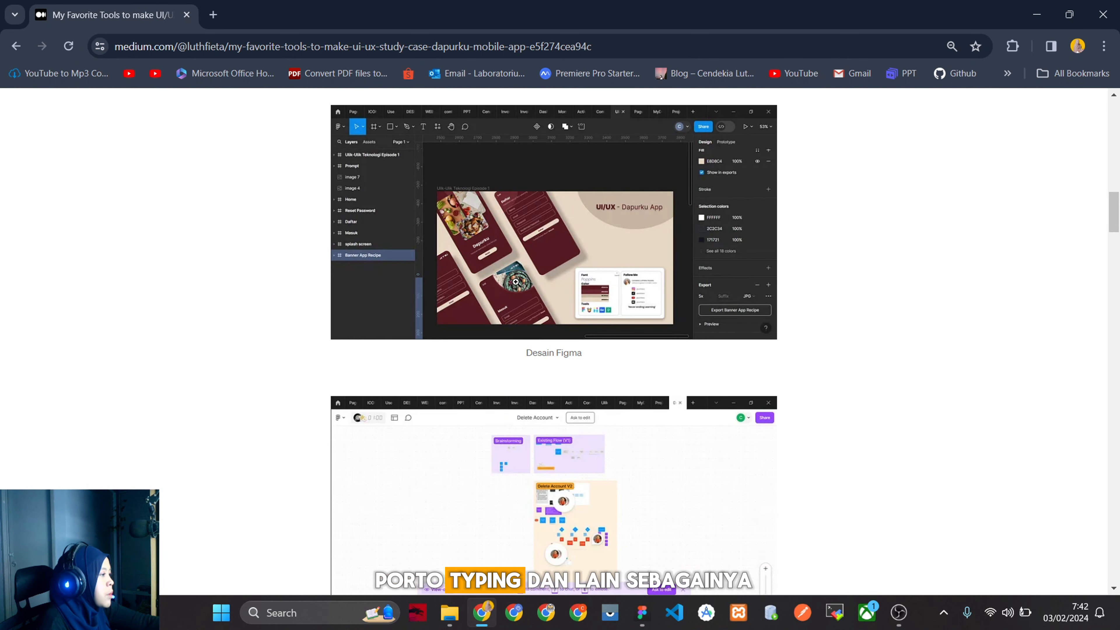
pyautogui.scroll(-2, 546, 438)
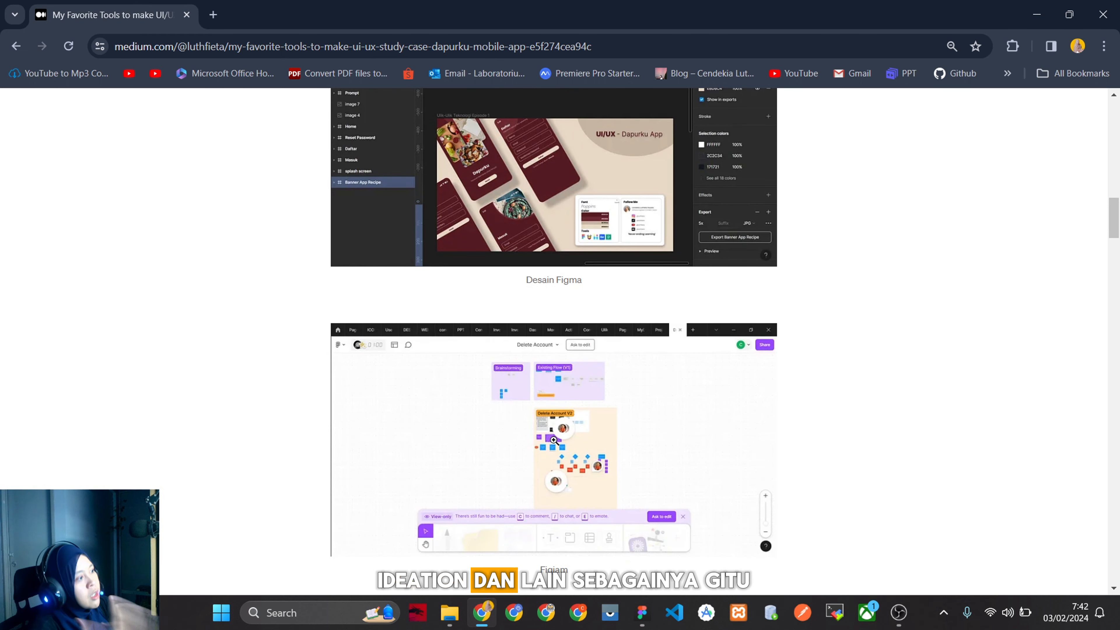
# Read the article's Color Hunt section and examine the Food palette screenshot.
pyautogui.scroll(-2, 453, 317)
pyautogui.scroll(-15, 453, 316)
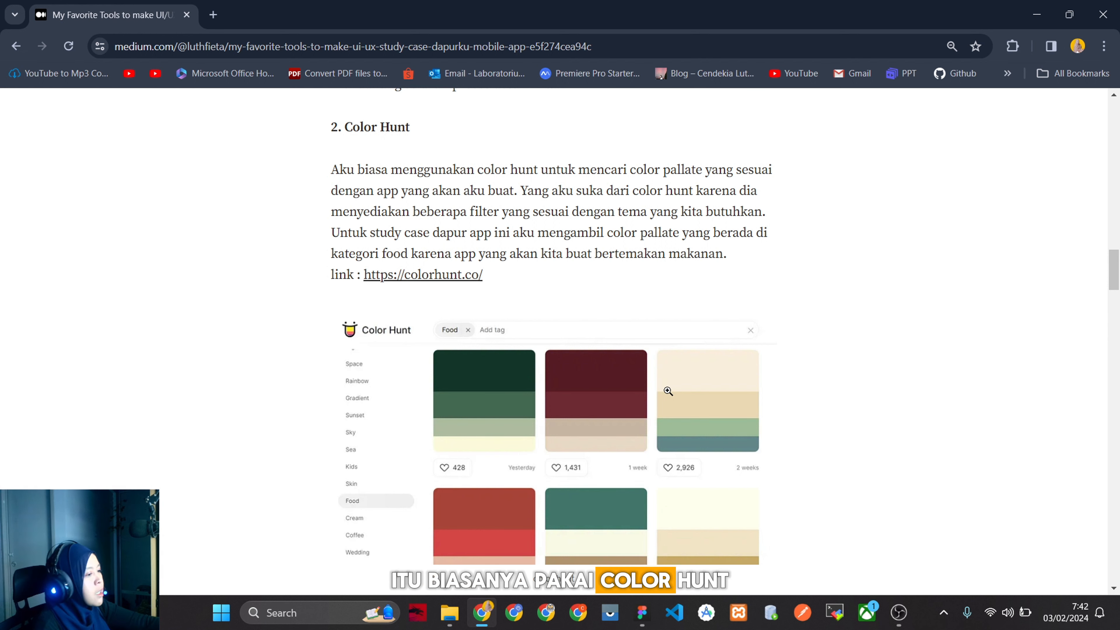
pyautogui.scroll(-1, 555, 390)
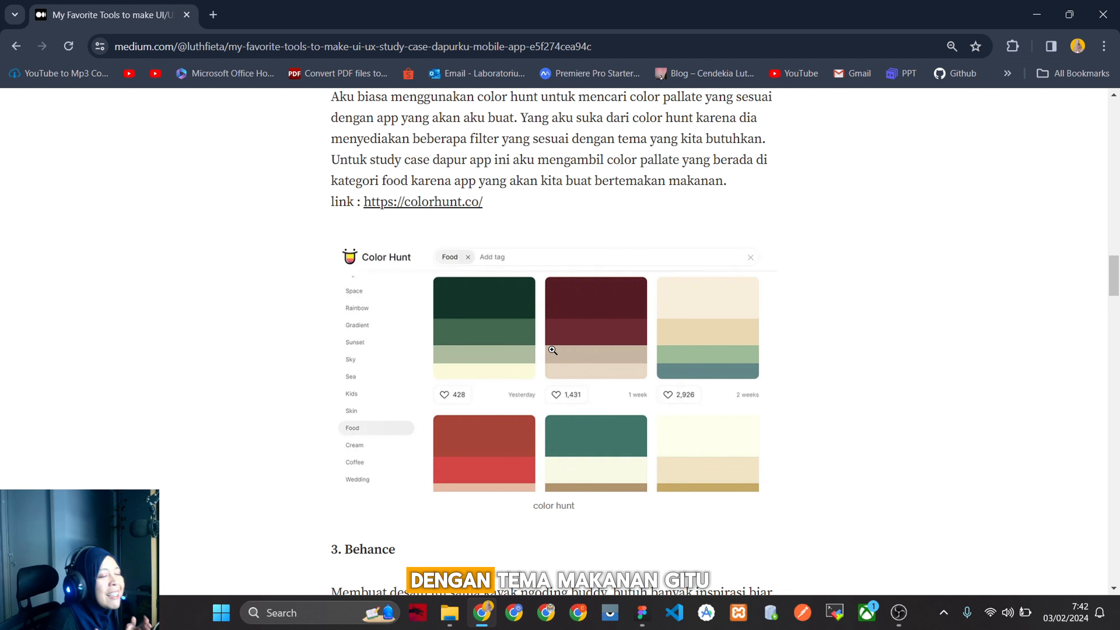
# Open the Behance profile linked in the article's Behance section and go to the For You feed.
pyautogui.scroll(-8, 553, 350)
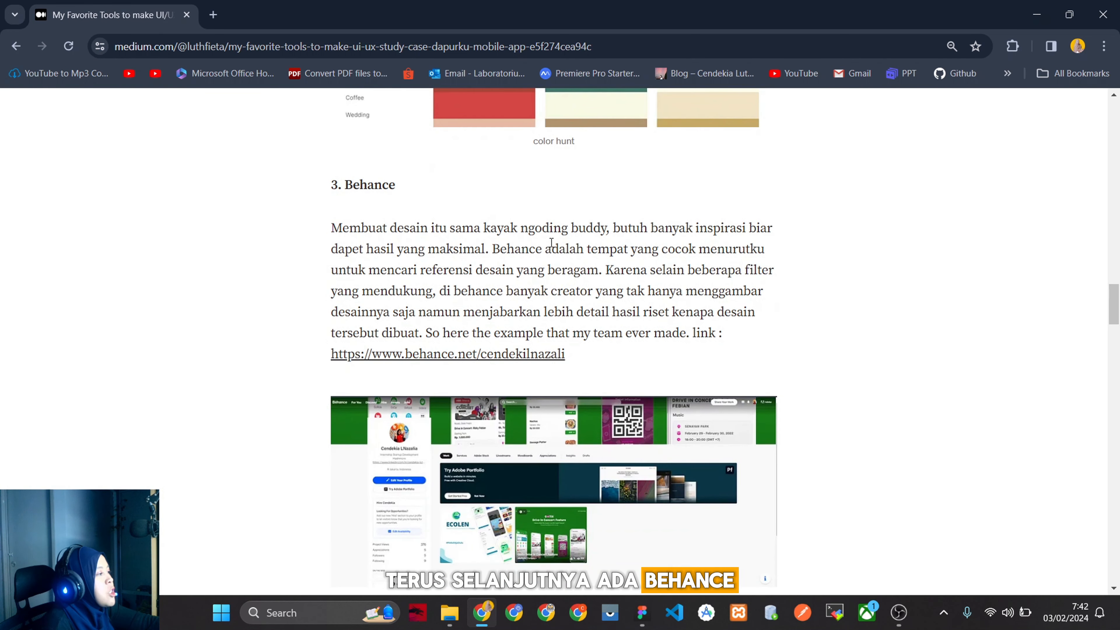
pyautogui.scroll(-2, 441, 265)
pyautogui.click(485, 285)
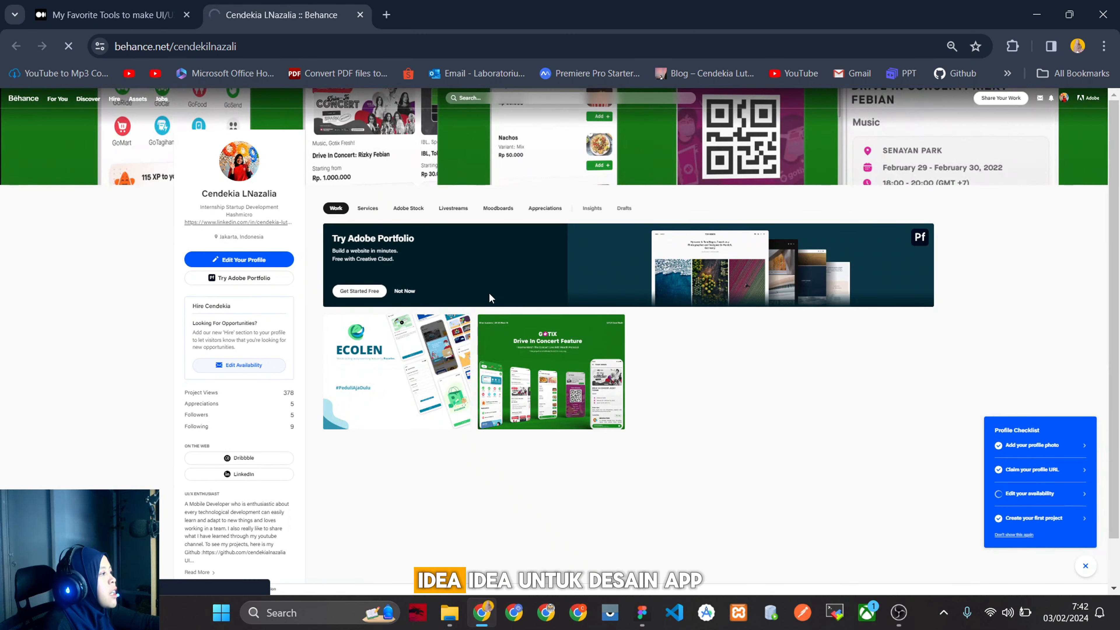
pyautogui.click(58, 99)
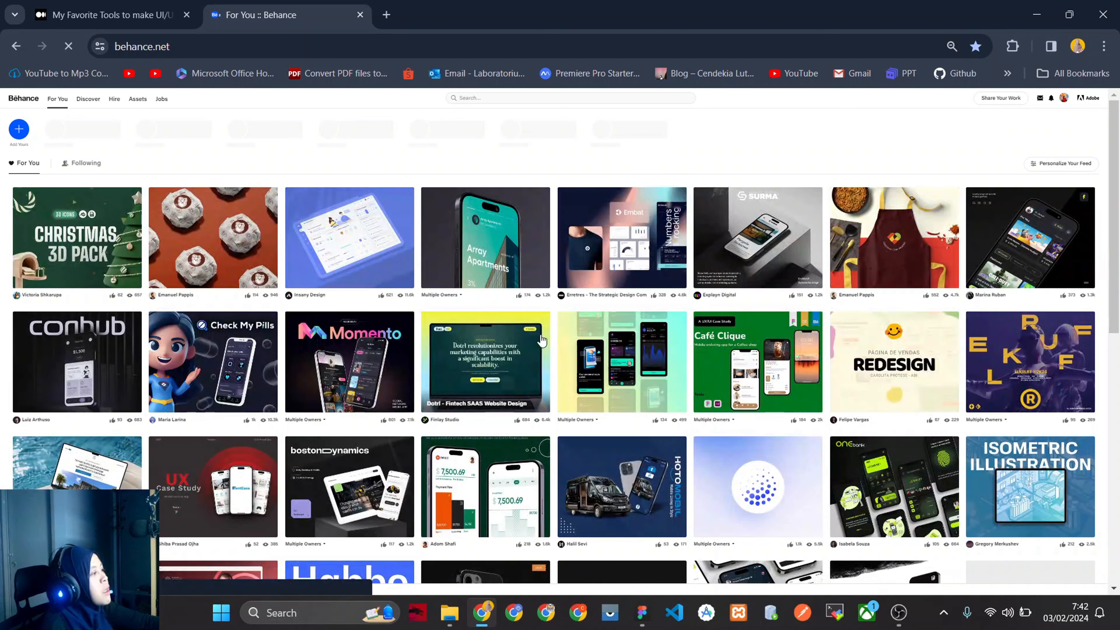
# Browse the Behance feed and examine the Grocery App UI UX Case Study Design project down to its Project Overview.
pyautogui.scroll(-2, 308, 322)
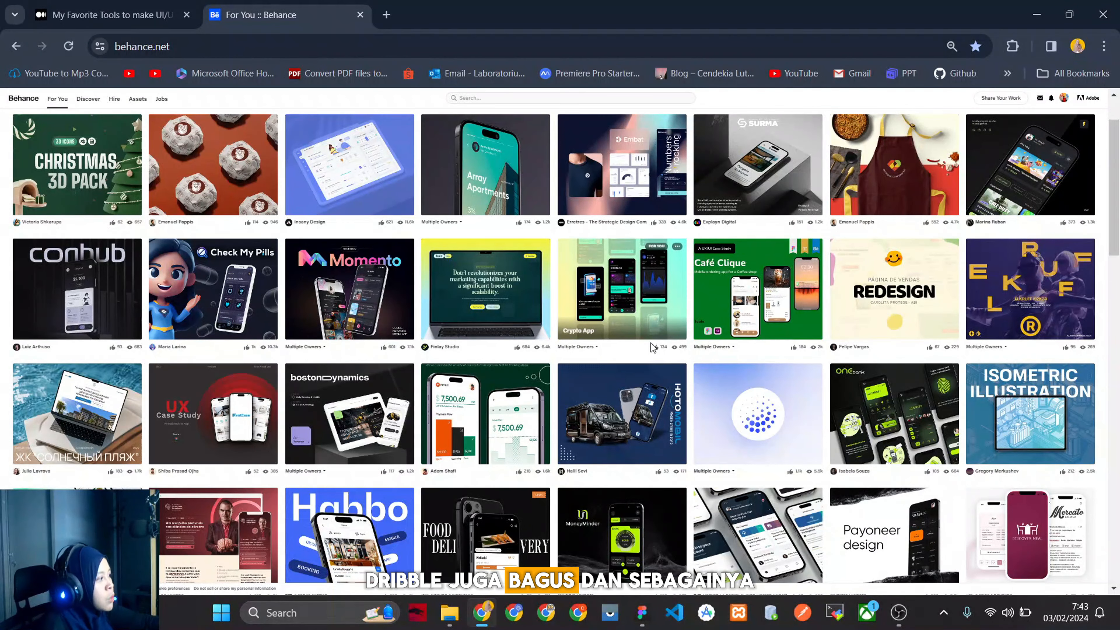
pyautogui.moveTo(560, 355)
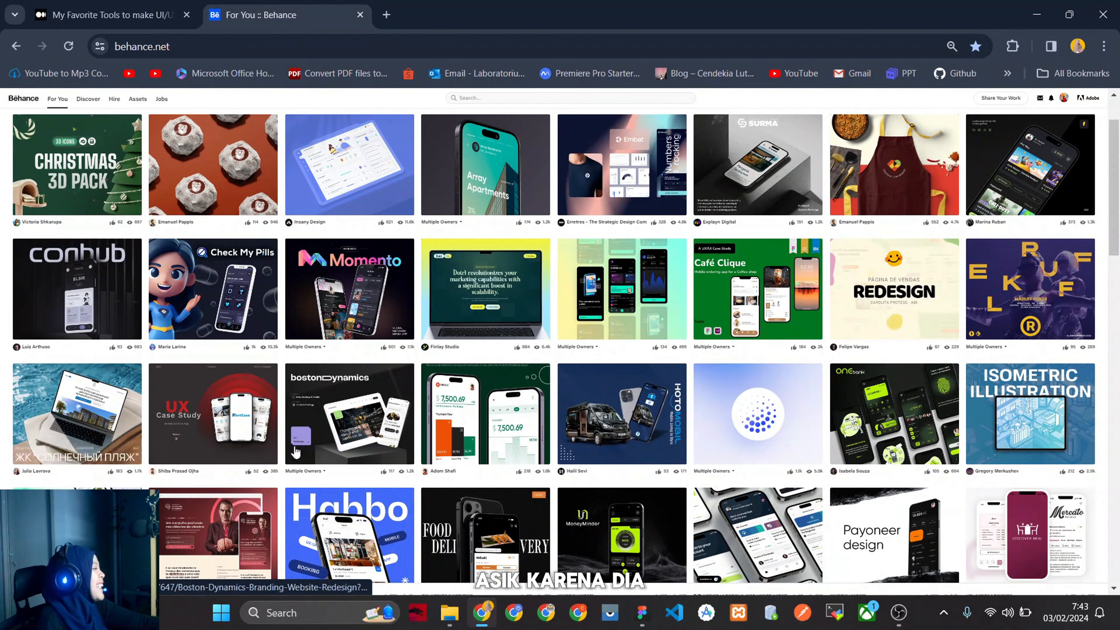
pyautogui.scroll(-2, 88, 459)
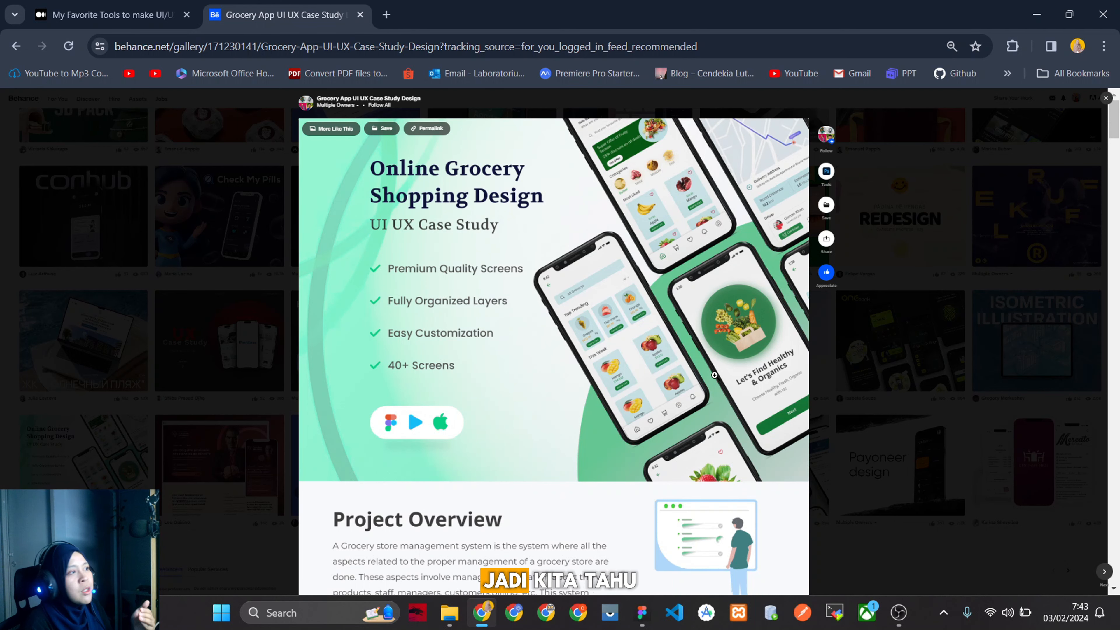
pyautogui.scroll(-2, 715, 375)
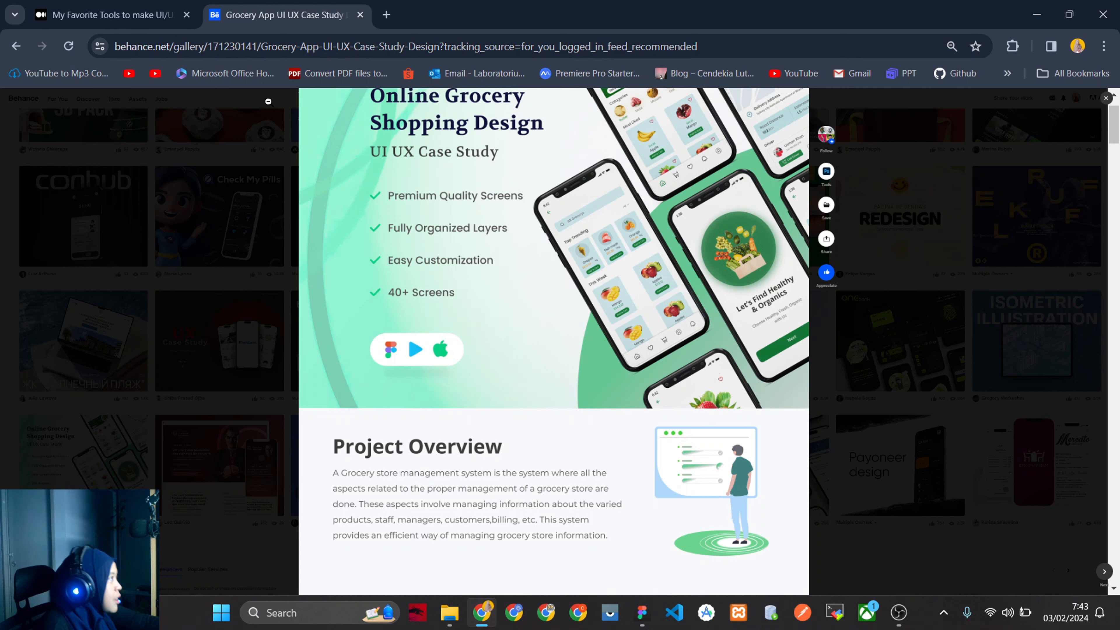
# Return to the Medium article and read its Pexel section with the recipe photo search screenshot.
pyautogui.click(111, 15)
pyautogui.scroll(-5, 664, 327)
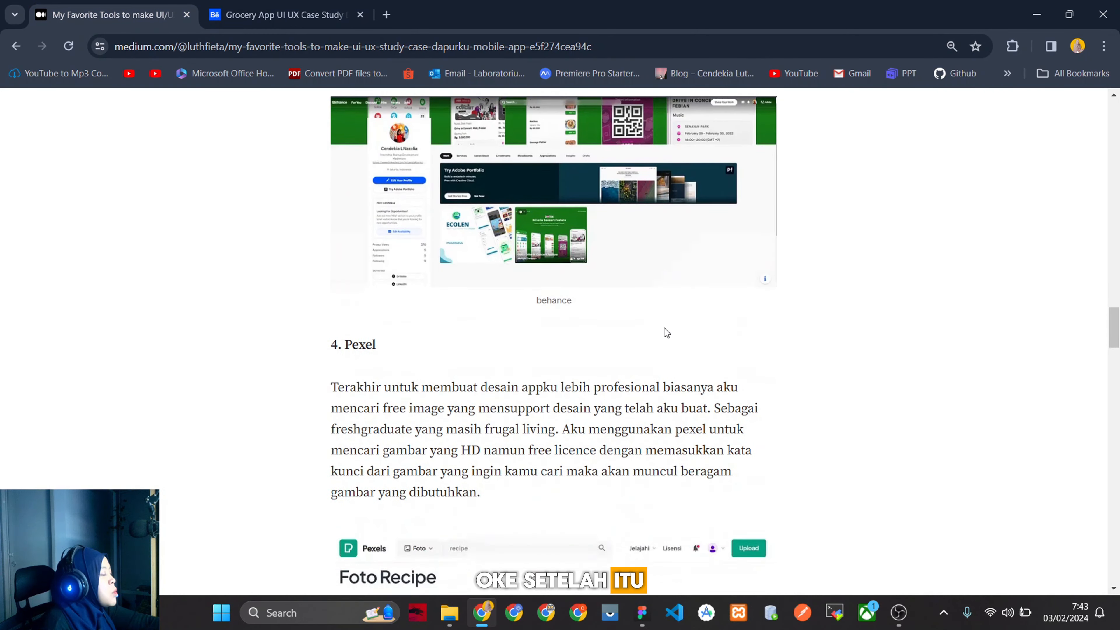
pyautogui.scroll(-4, 666, 333)
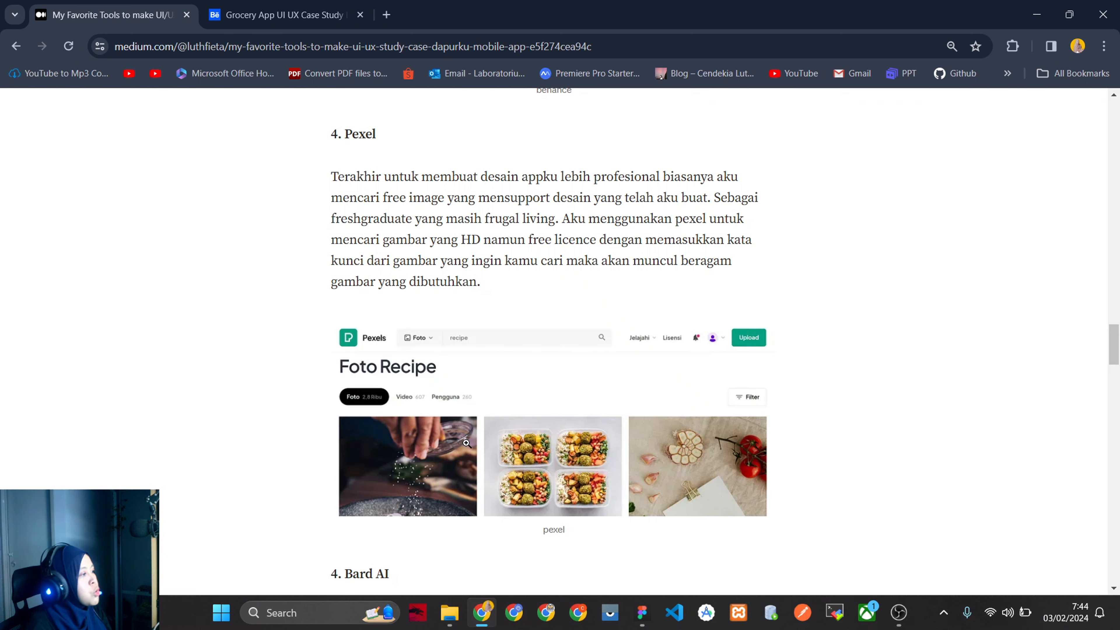
pyautogui.scroll(-1, 423, 362)
pyautogui.scroll(2, 434, 340)
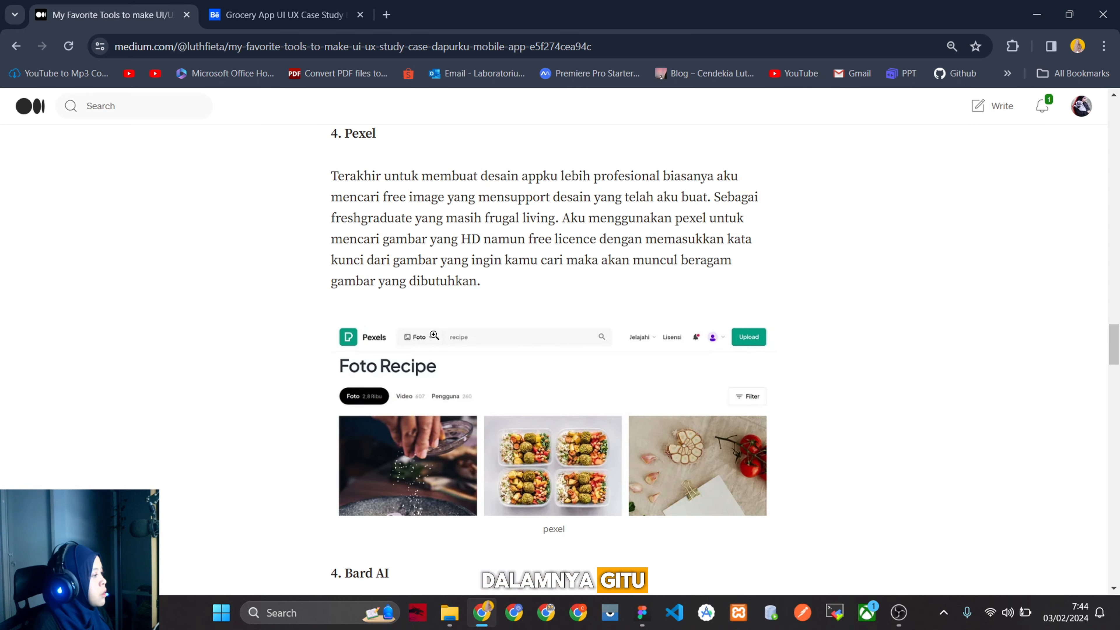
# Read the article's Bard AI section and its closing paragraph.
pyautogui.scroll(-8, 434, 340)
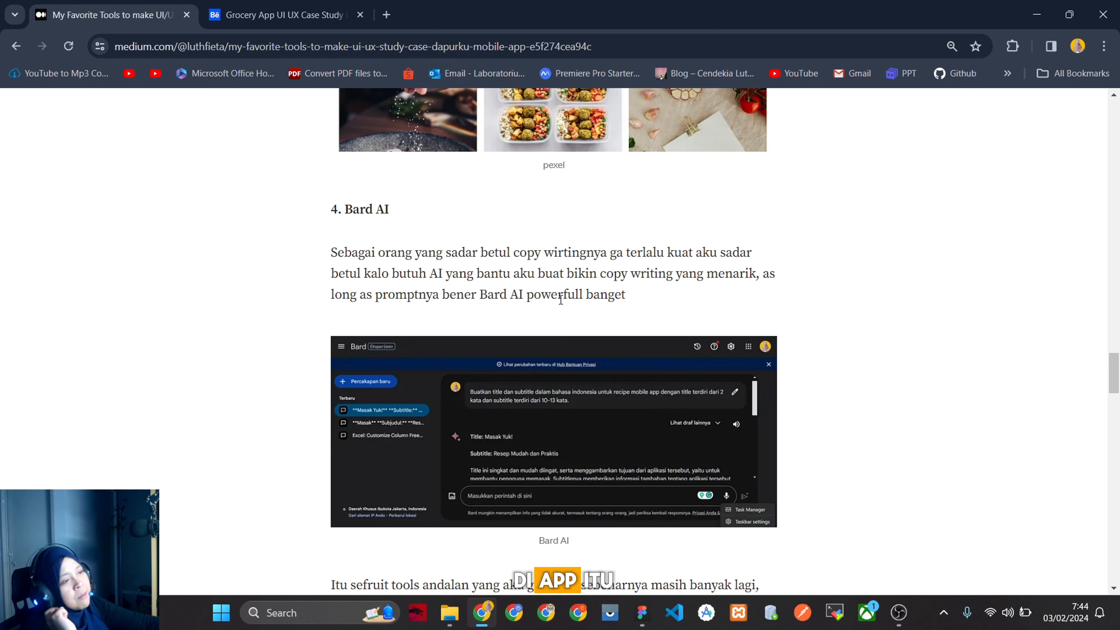
pyautogui.scroll(-8, 564, 304)
pyautogui.scroll(6, 625, 313)
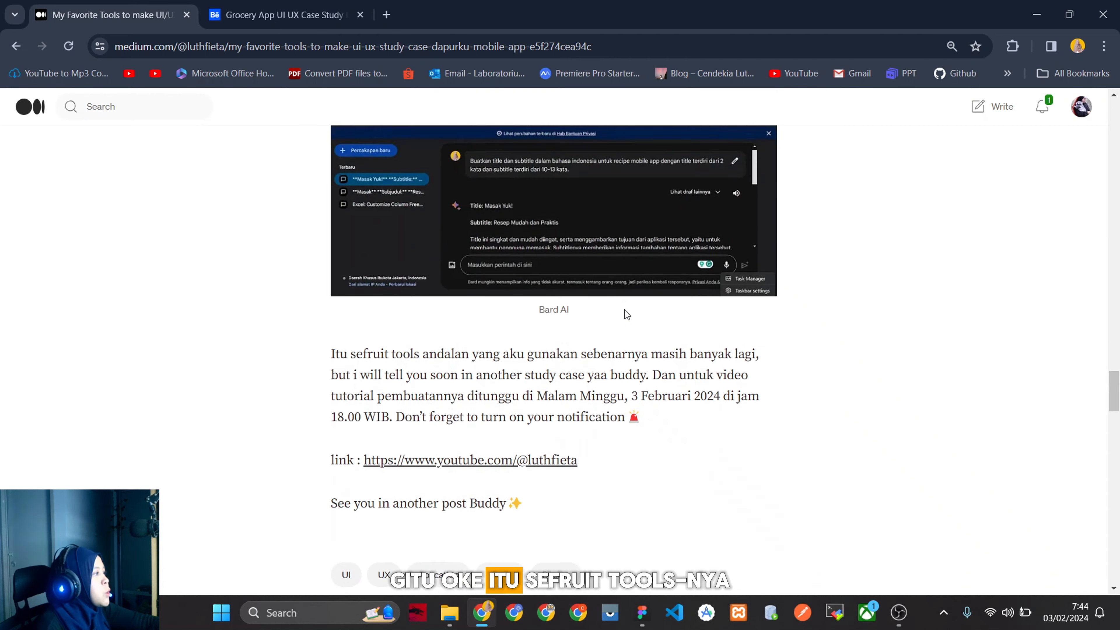
pyautogui.scroll(1, 624, 311)
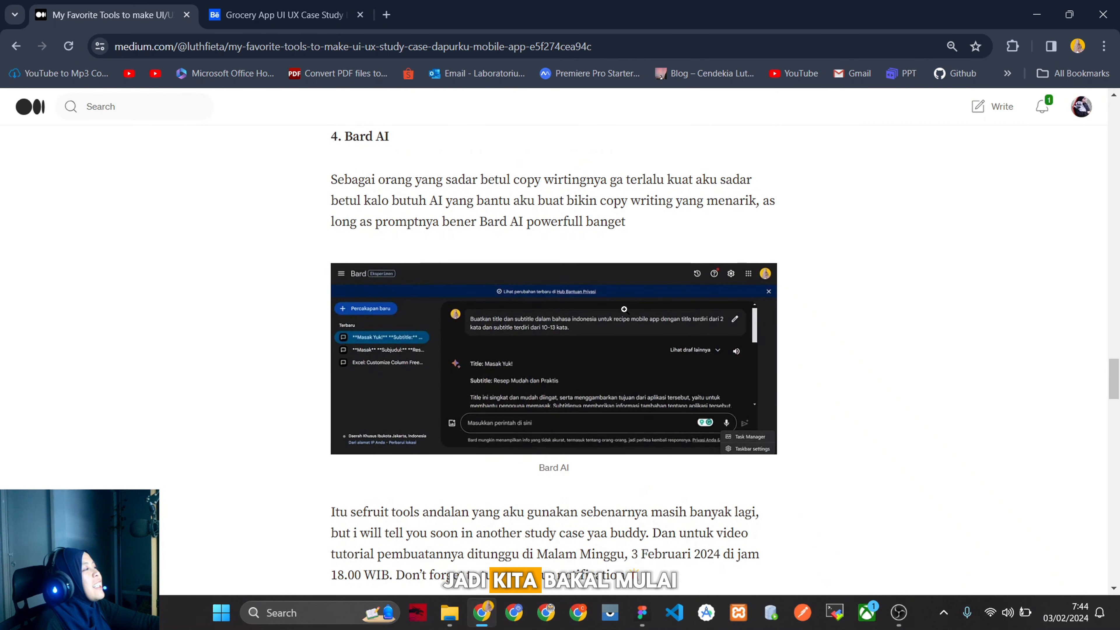
# Switch to the Figma file Ulik-Ulik Teknologi and examine the yellow reference image with the onboarding, Log In and Sign Up screens.
pyautogui.hotkey('alt', 'Tab')
pyautogui.scroll(-5, 794, 244)
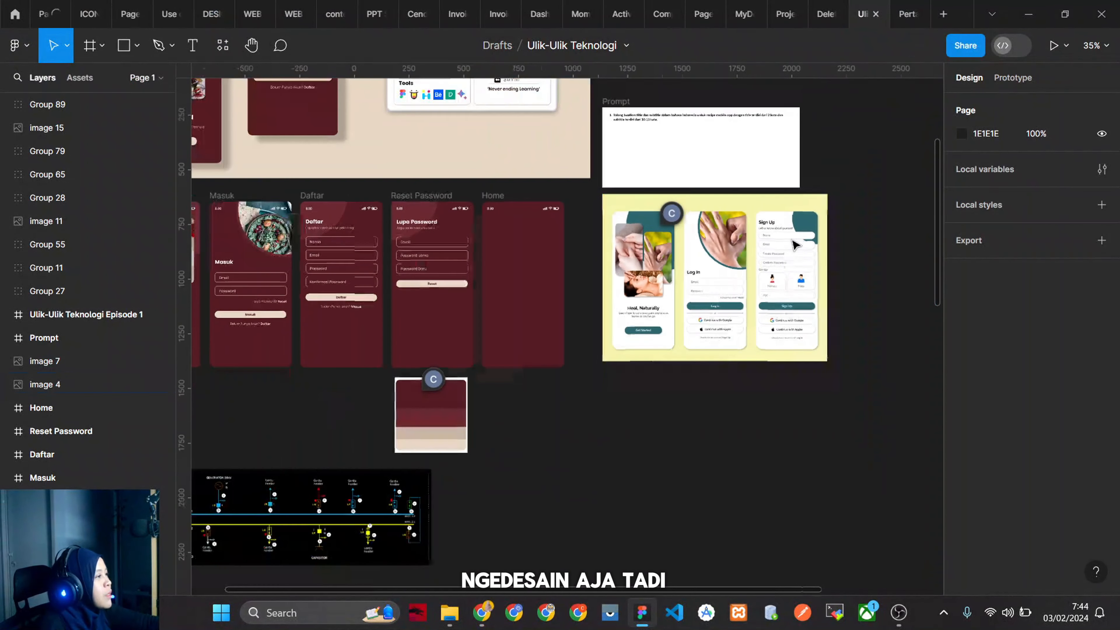
pyautogui.scroll(3, 518, 275)
pyautogui.scroll(-1, 573, 273)
pyautogui.scroll(4, 663, 287)
pyautogui.click(664, 287)
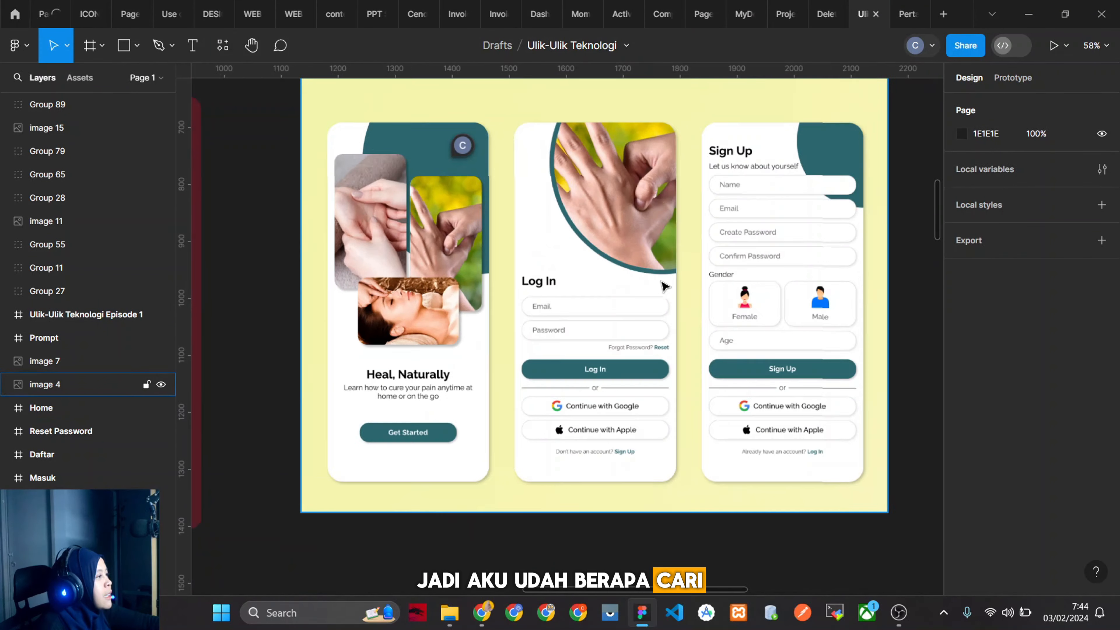
pyautogui.scroll(3, 703, 330)
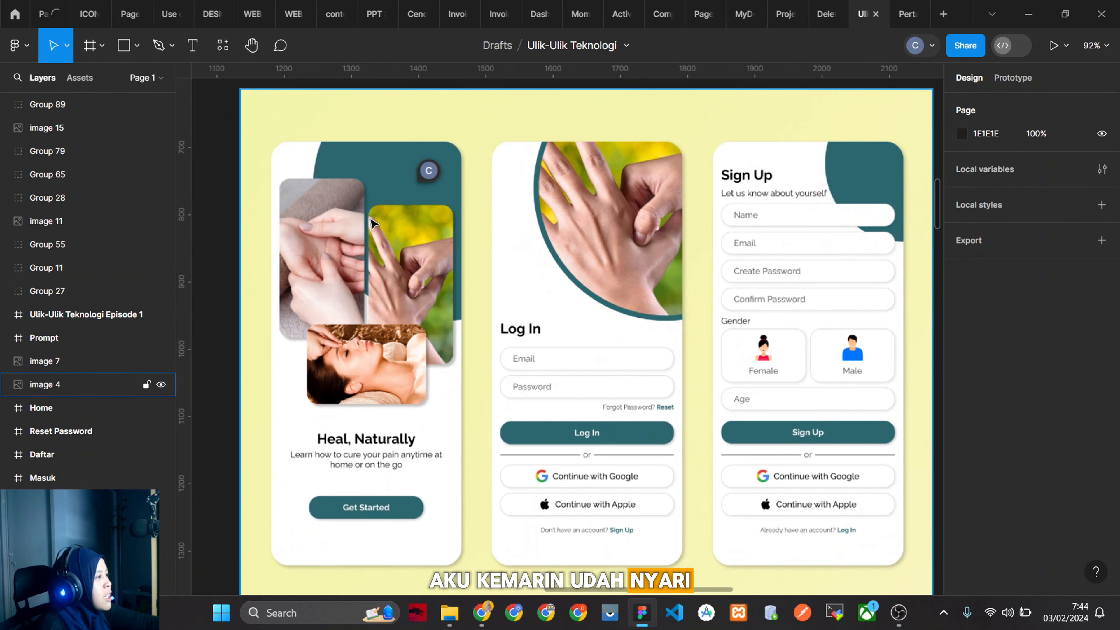
pyautogui.press('Escape')
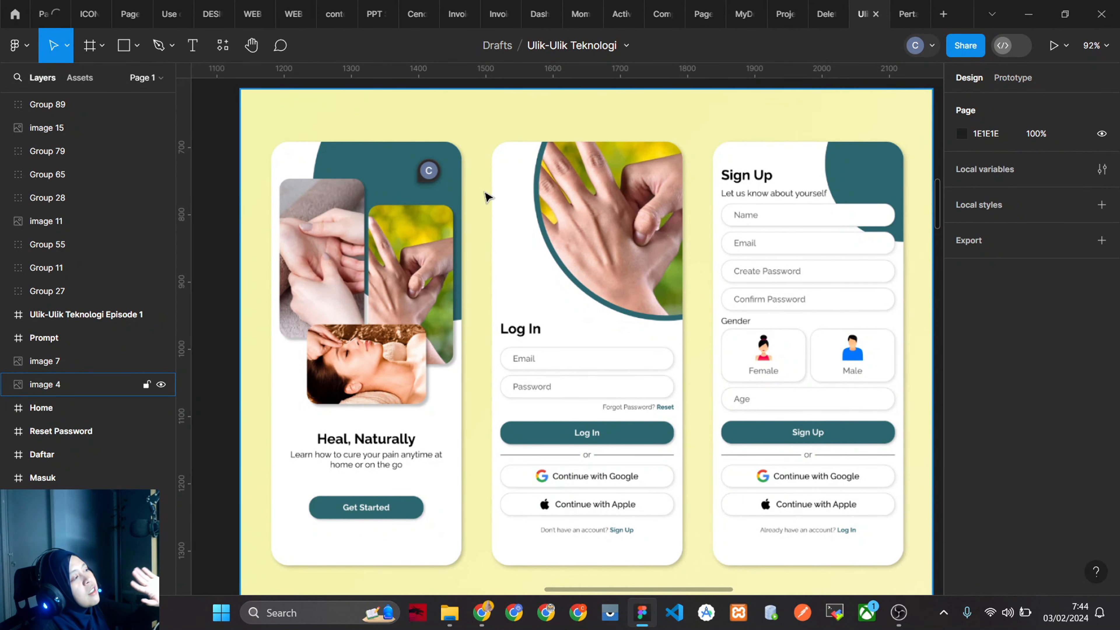
# Open the comment pinned on the reference image and follow its Behance link to the Login Page for Acupressure Mobile App project.
pyautogui.moveTo(426, 176)
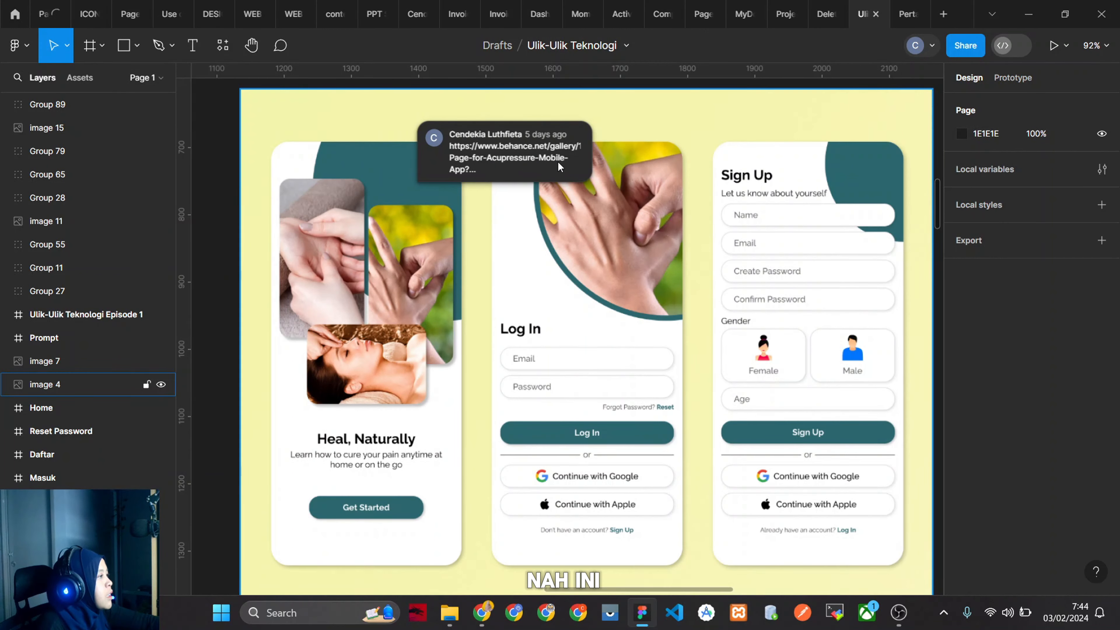
pyautogui.click(532, 158)
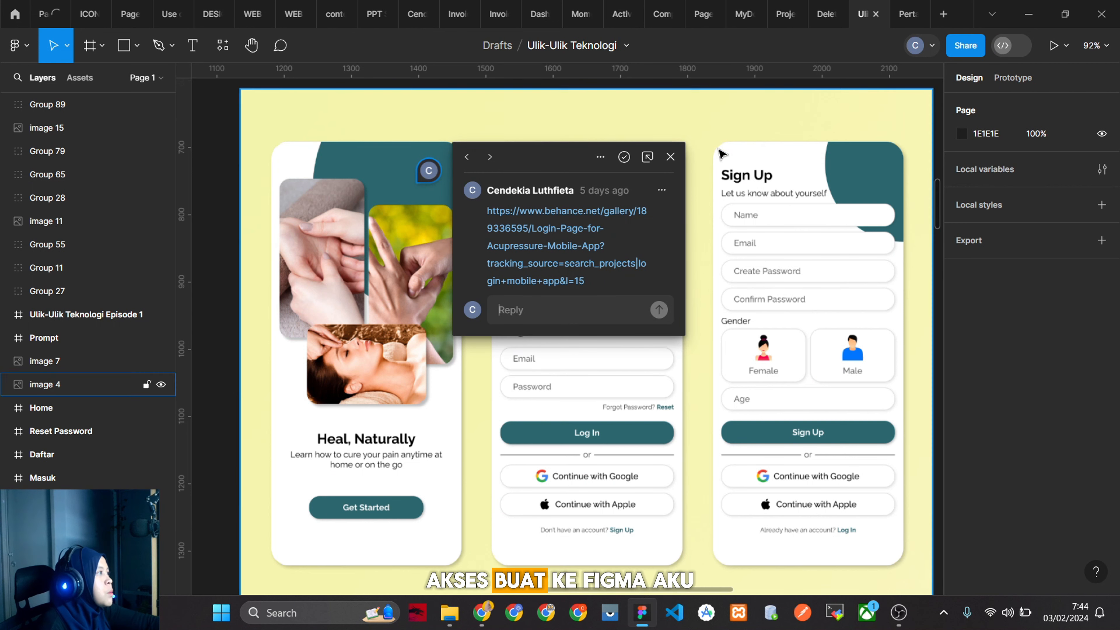
pyautogui.click(554, 251)
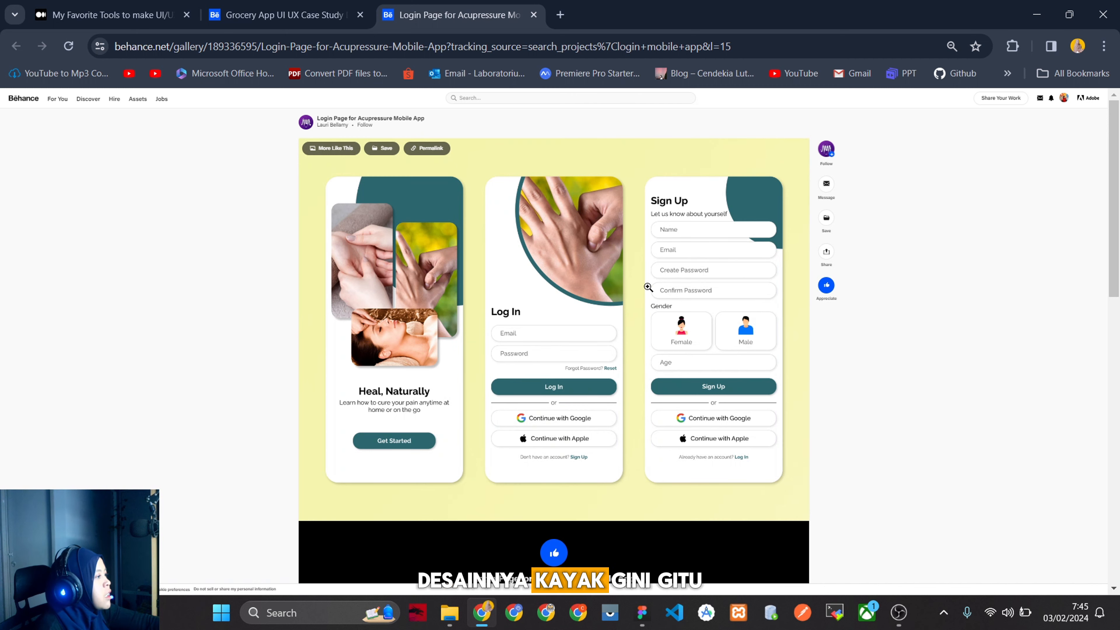
# Switch back to the Figma file Ulik-Ulik Teknologi and follow the Color Hunt link in the comment pinned on the palette image.
pyautogui.hotkey('alt', 'Tab')
pyautogui.keyDown('ctrl'); pyautogui.scroll(-5, 782, 372); pyautogui.keyUp('ctrl')
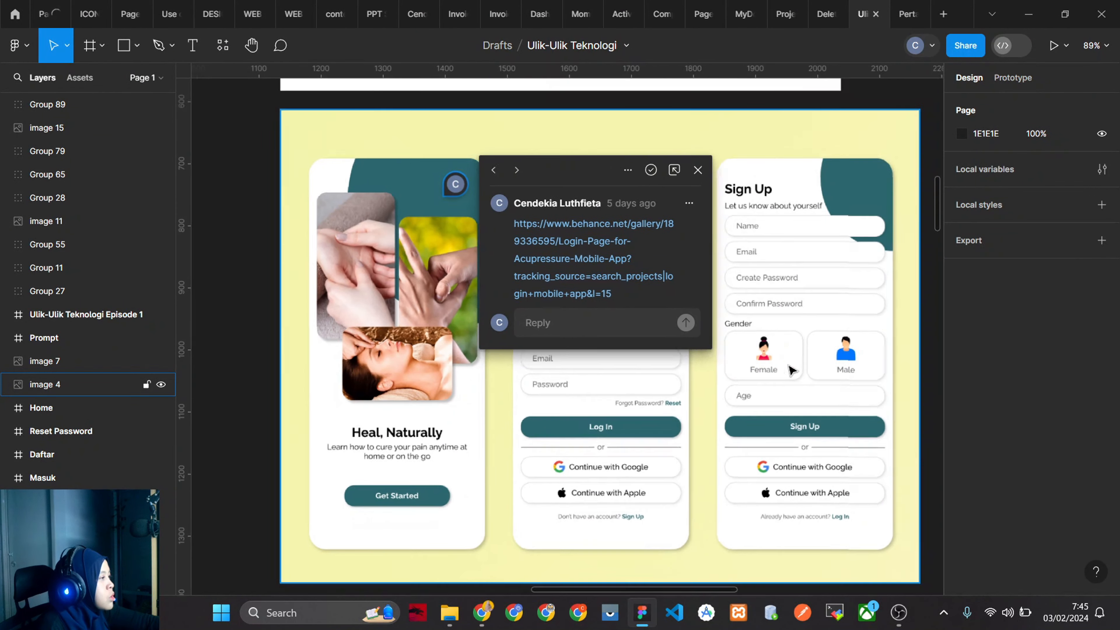
pyautogui.scroll(-3, 782, 372)
pyautogui.click(520, 458)
pyautogui.scroll(5, 520, 457)
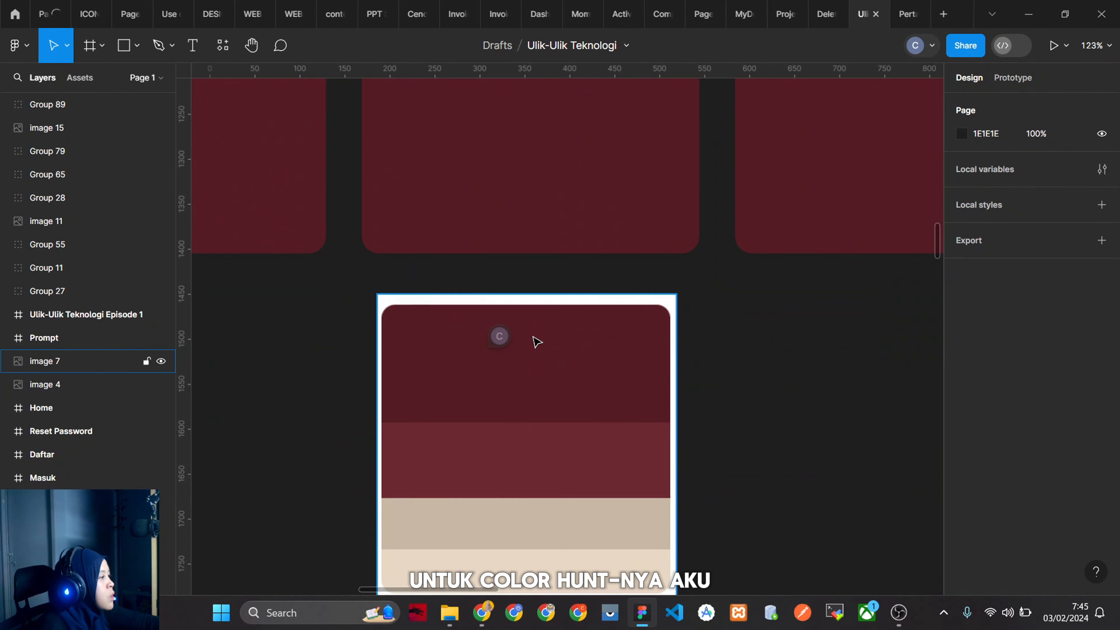
pyautogui.click(500, 337)
pyautogui.click(603, 378)
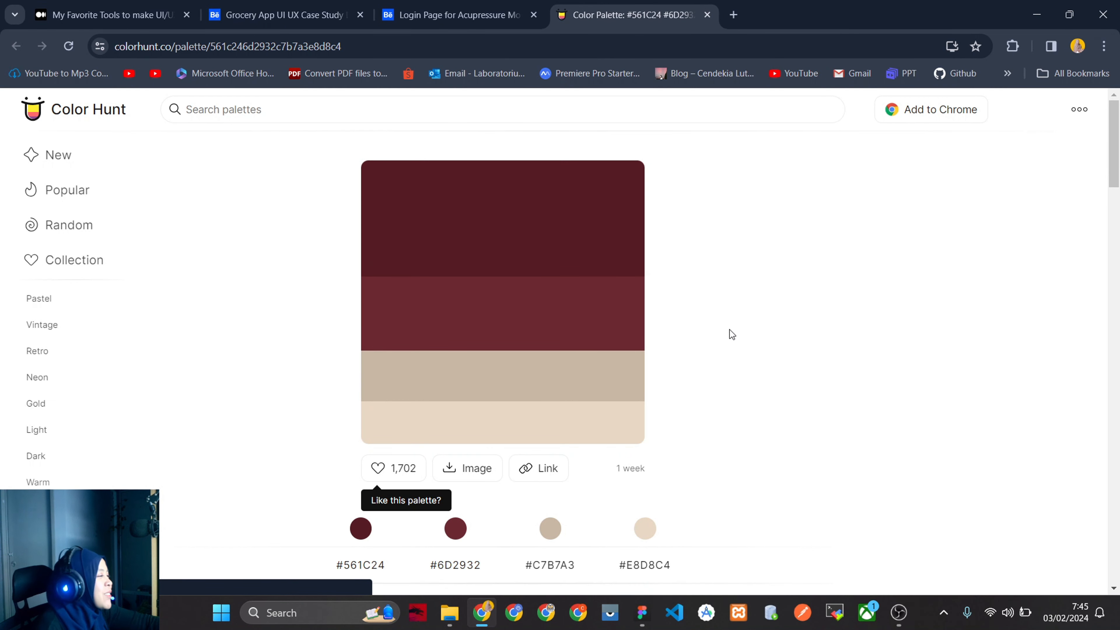
# Switch back to the Figma file and follow the Pexels link in the comment on the splash screen's roast chicken photo.
pyautogui.hotkey('alt', 'Tab')
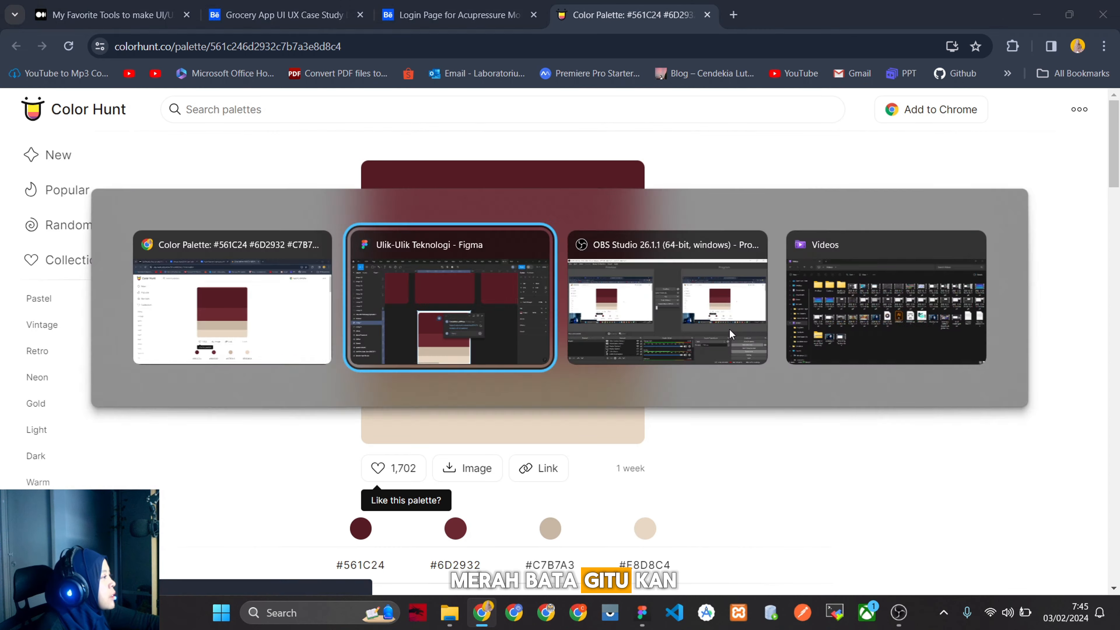
pyautogui.scroll(-5, 741, 458)
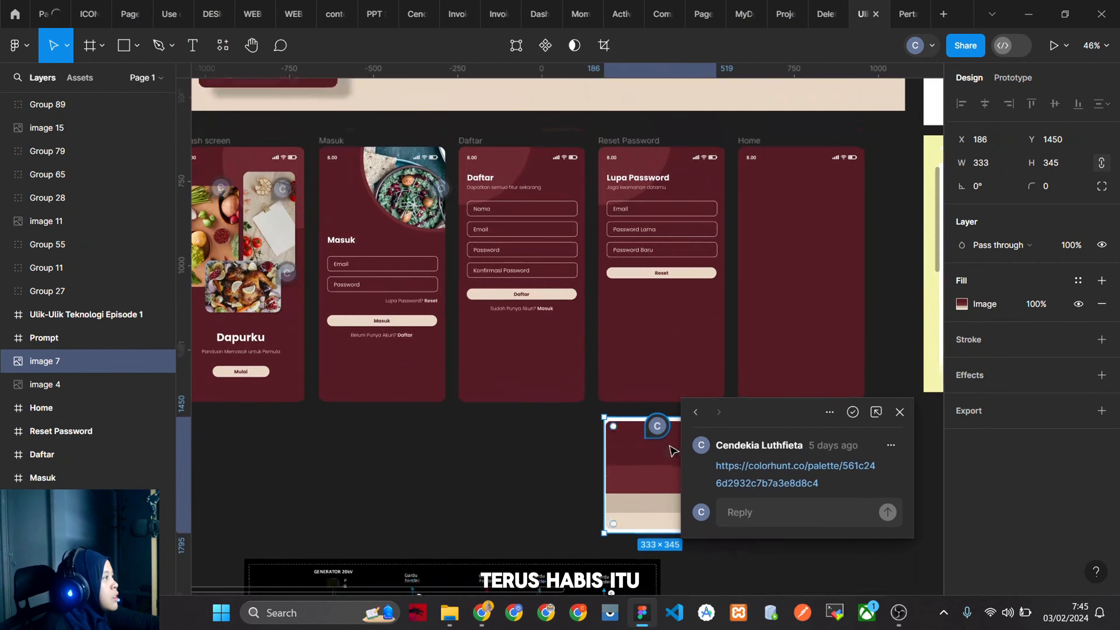
pyautogui.scroll(3, 500, 407)
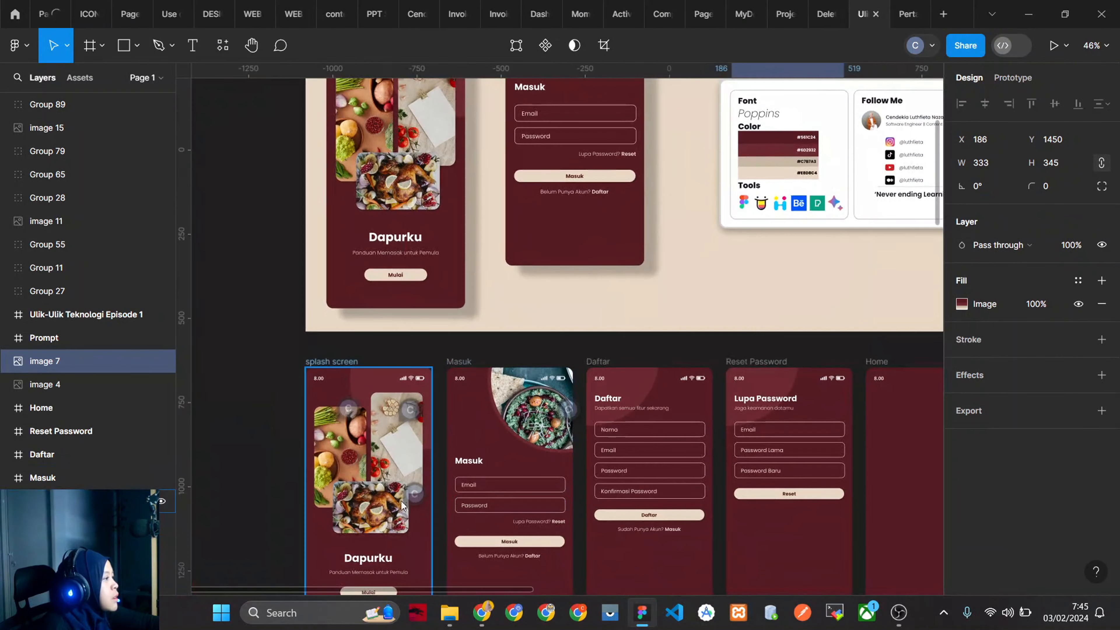
pyautogui.scroll(-3, 434, 532)
pyautogui.scroll(3, 373, 324)
pyautogui.scroll(3, 374, 324)
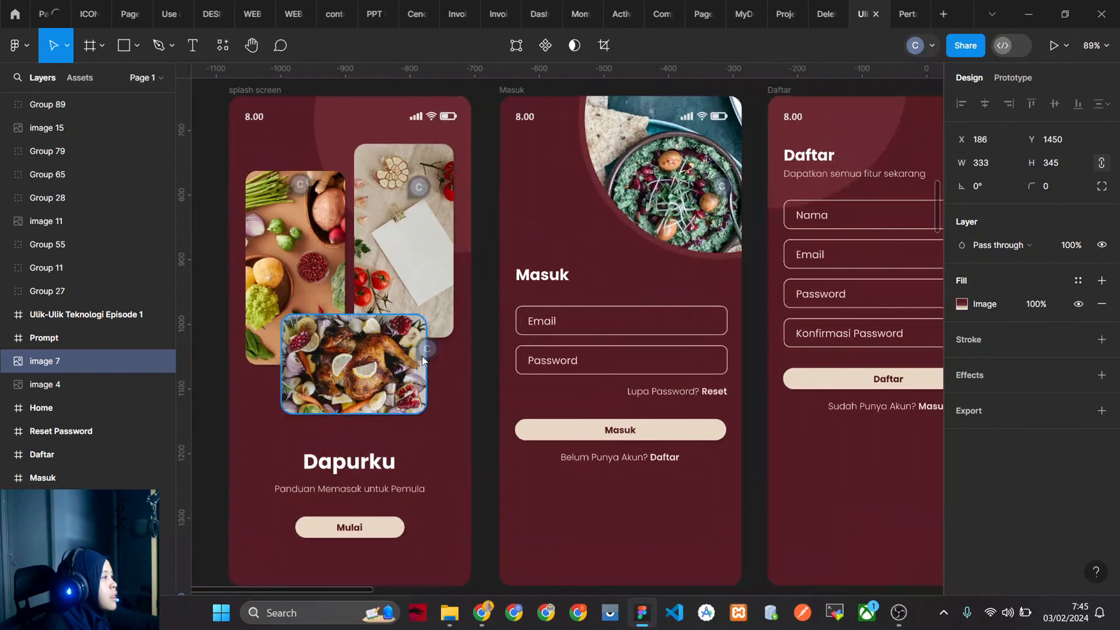
pyautogui.click(434, 347)
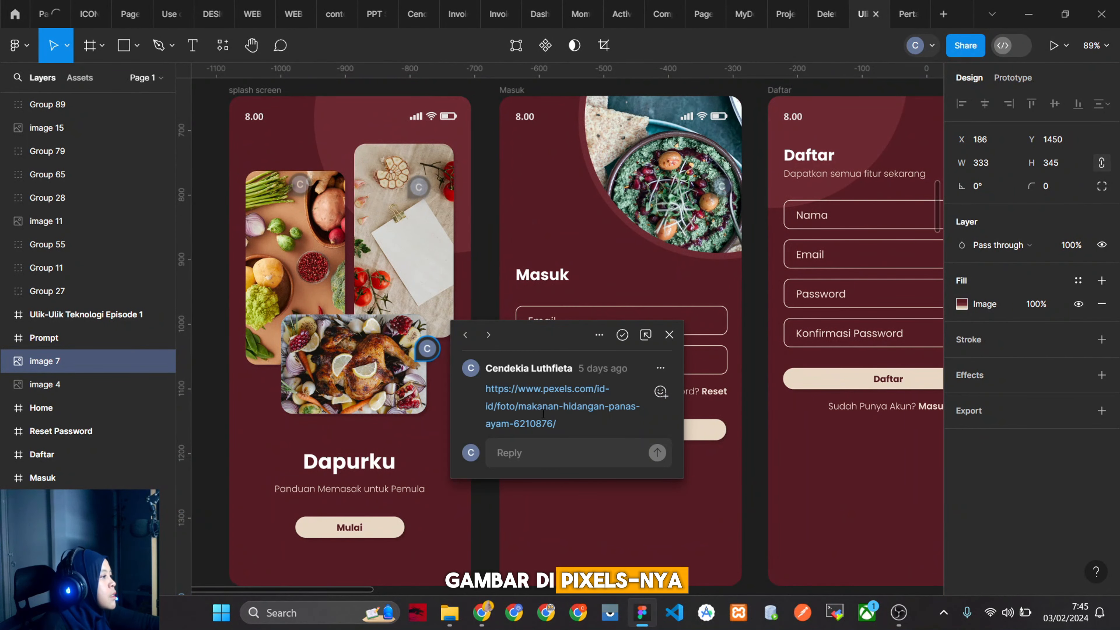
pyautogui.click(555, 406)
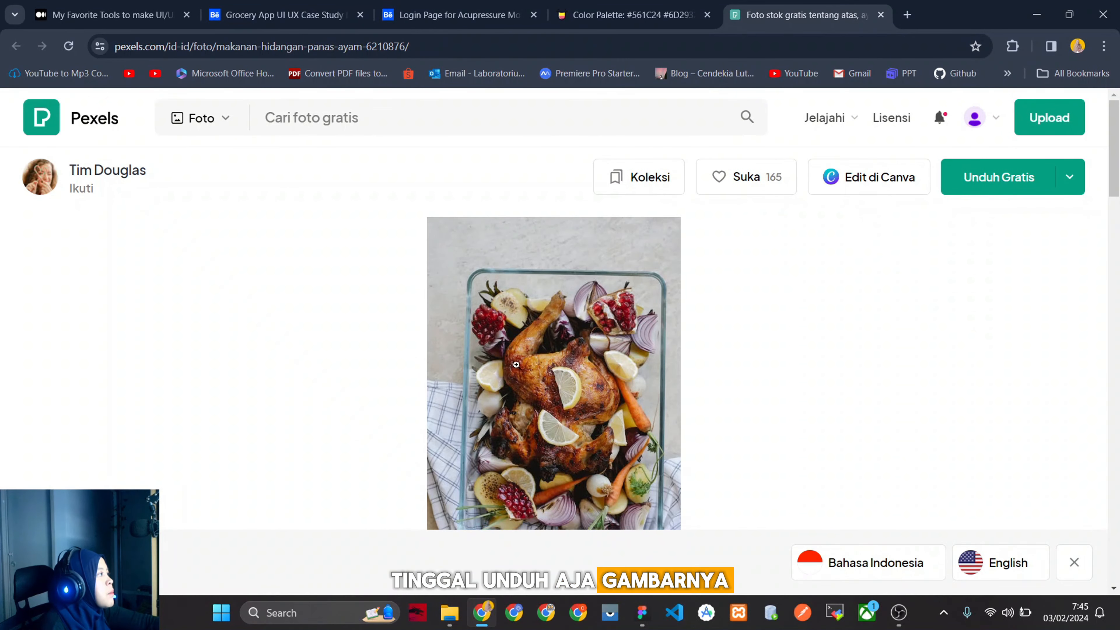
# Return to the Figma file, close the photo comment and move the color palette image to the left of the splash screen frame.
pyautogui.hotkey('alt', 'Tab')
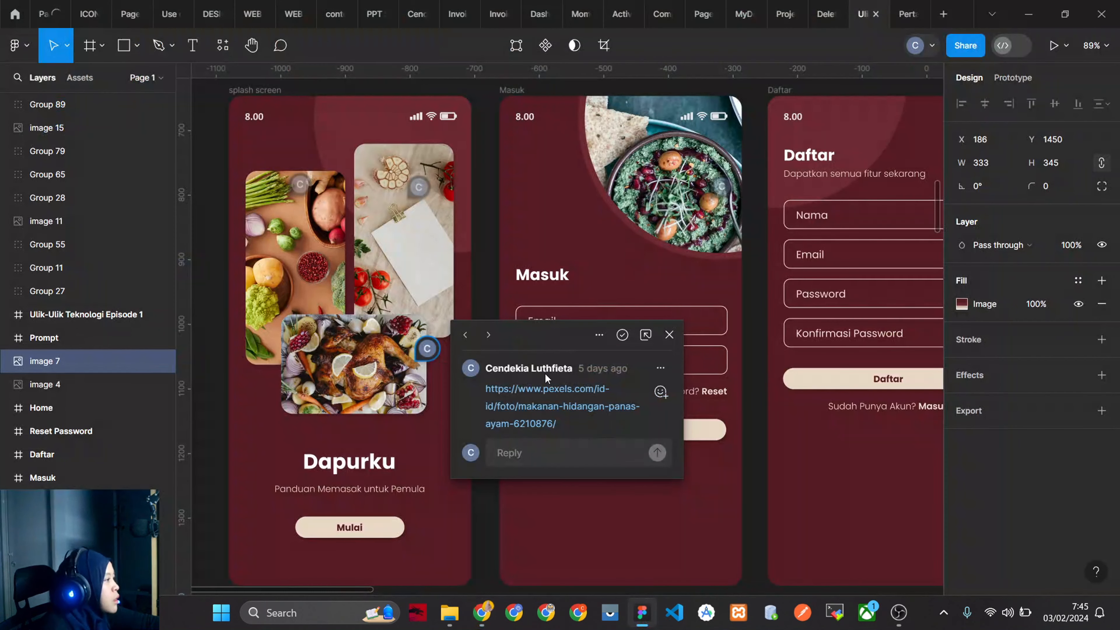
pyautogui.click(562, 324)
pyautogui.scroll(-5, 562, 325)
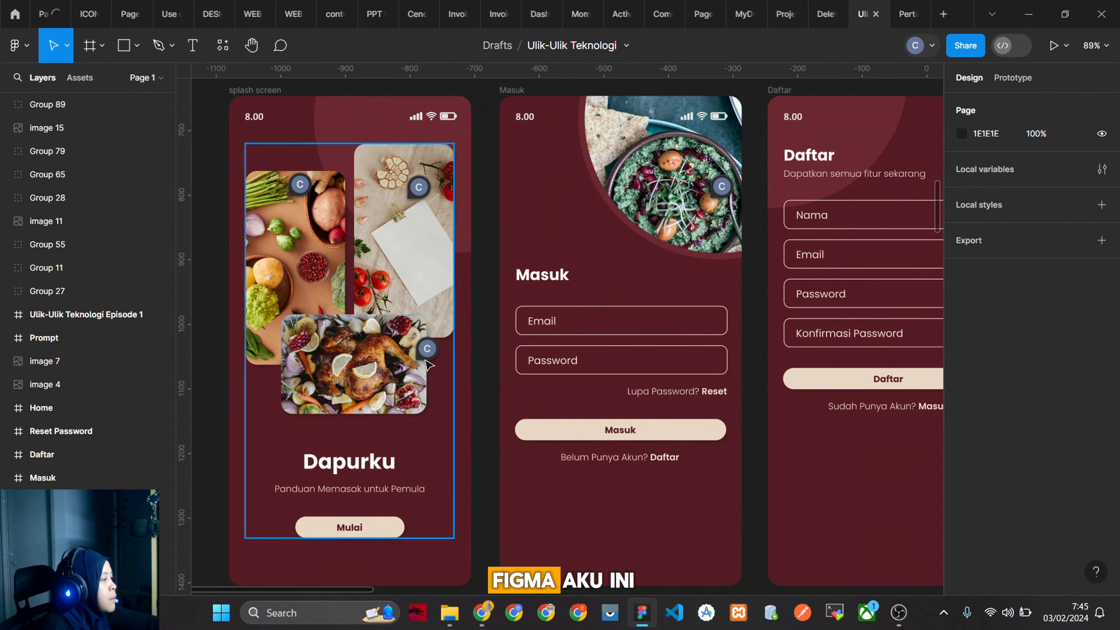
pyautogui.scroll(3, 425, 287)
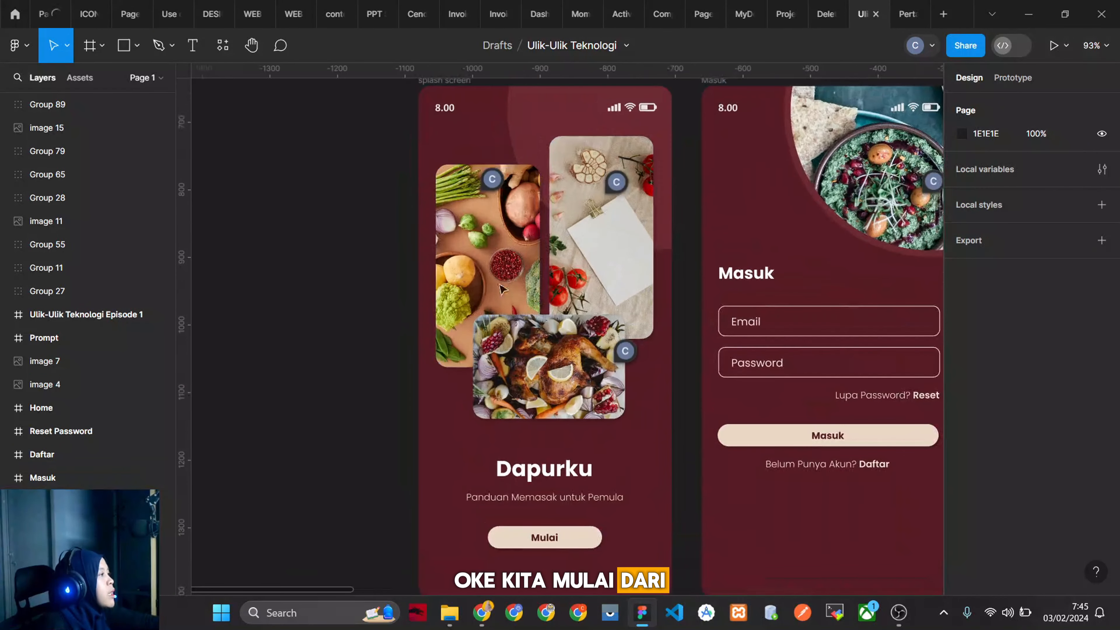
pyautogui.scroll(-2, 755, 310)
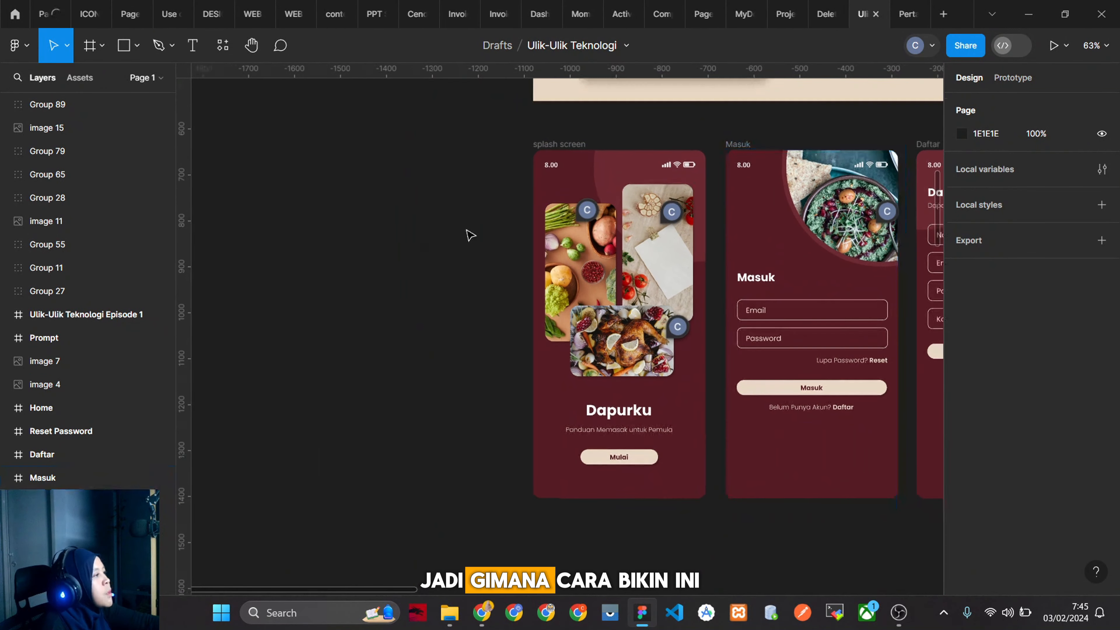
pyautogui.scroll(-3, 570, 175)
pyautogui.click(588, 167)
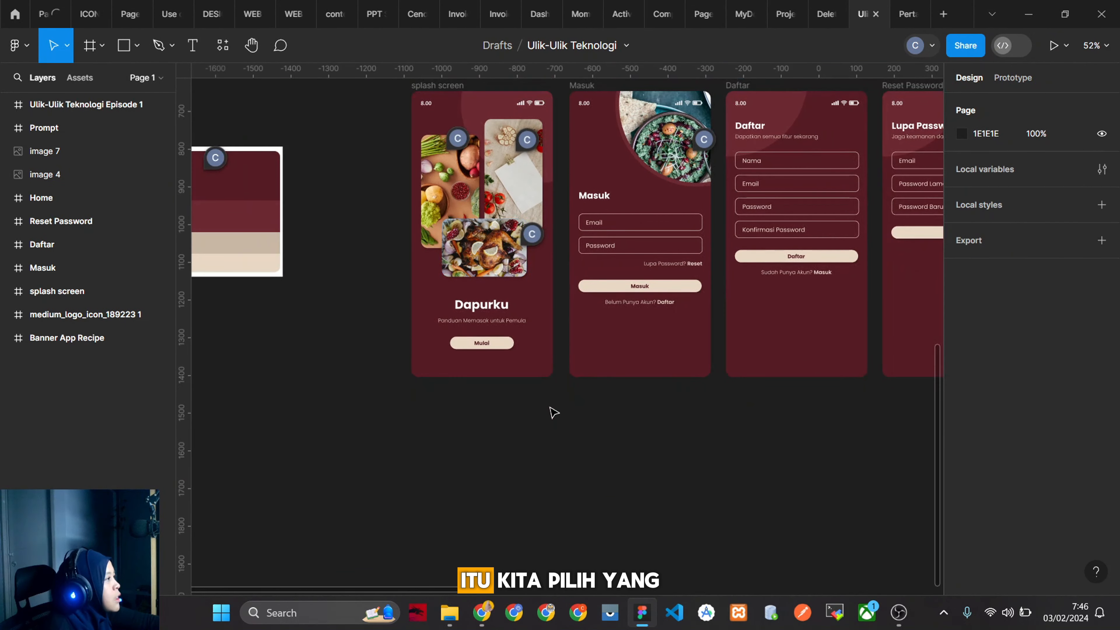
# Add an iPhone 14 Plus frame and place it directly below the splash screen frame.
pyautogui.click(101, 47)
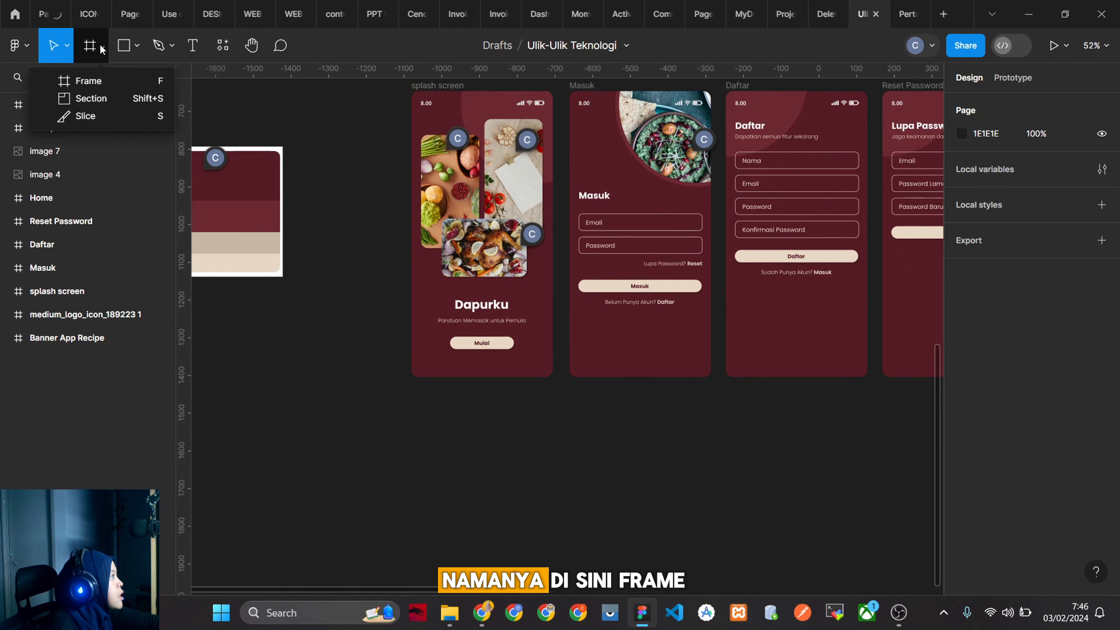
pyautogui.click(101, 79)
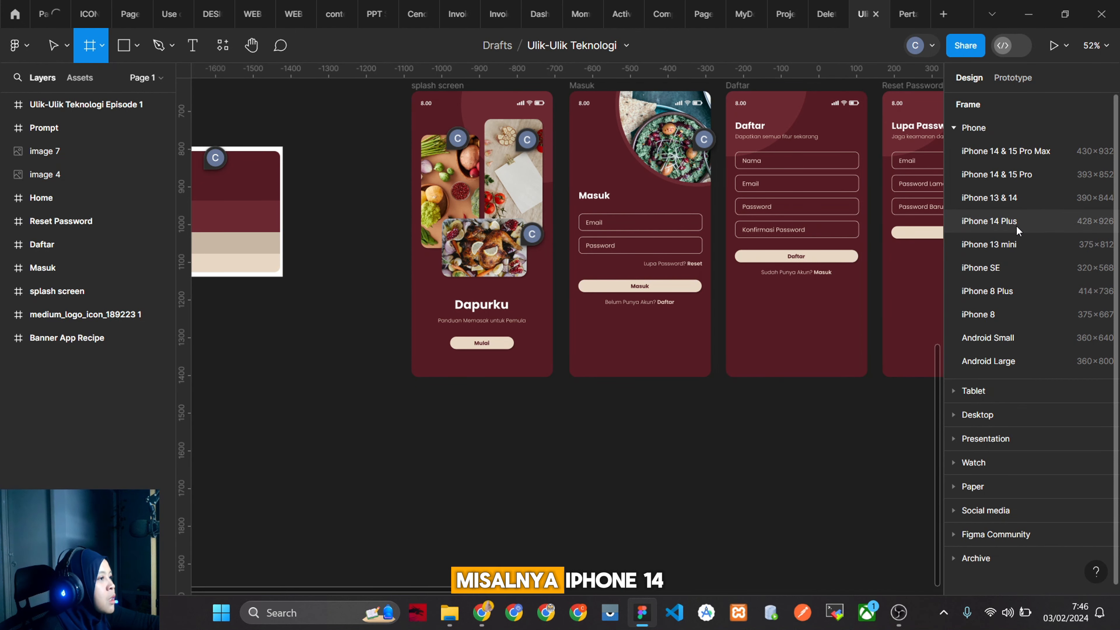
pyautogui.click(1018, 216)
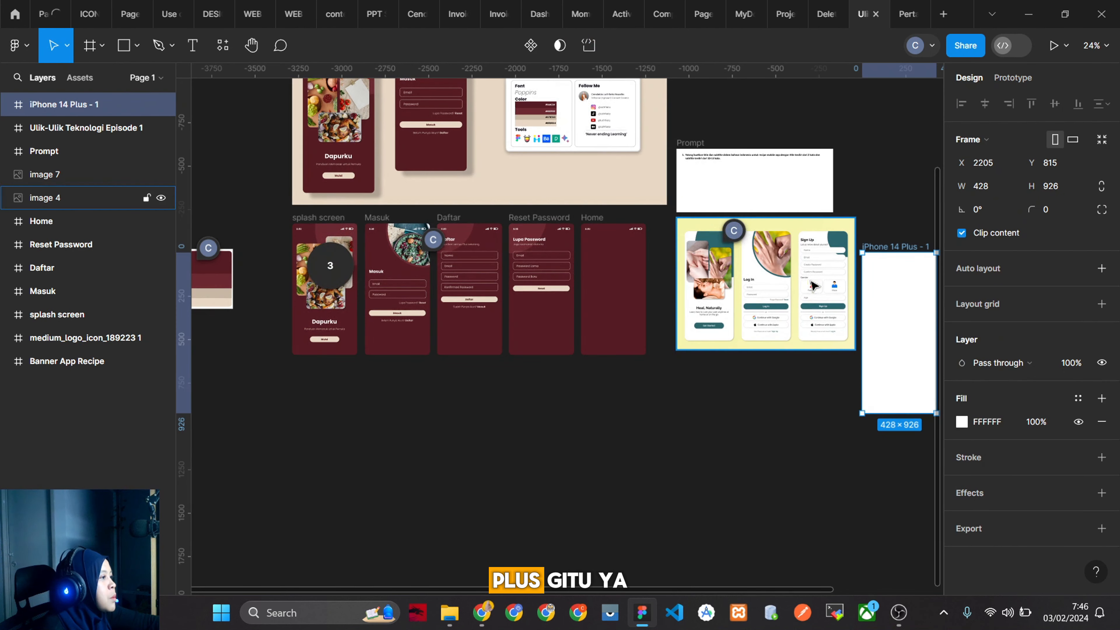
pyautogui.moveTo(887, 251); pyautogui.dragTo(310, 361)
pyautogui.hotkey('shift', '2')
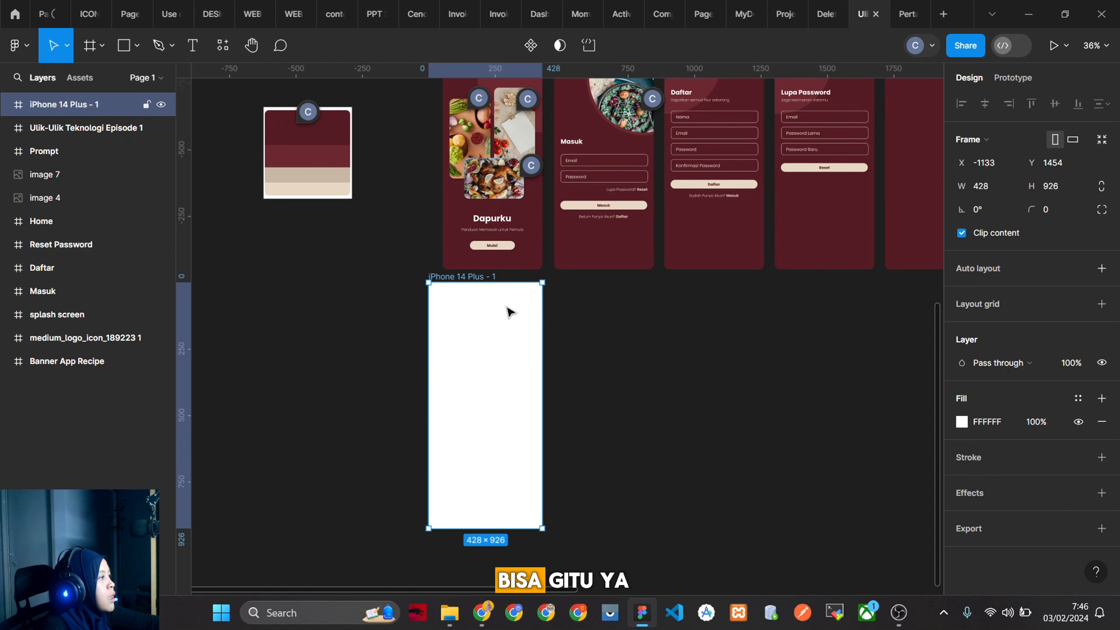
pyautogui.scroll(2, 681, 278)
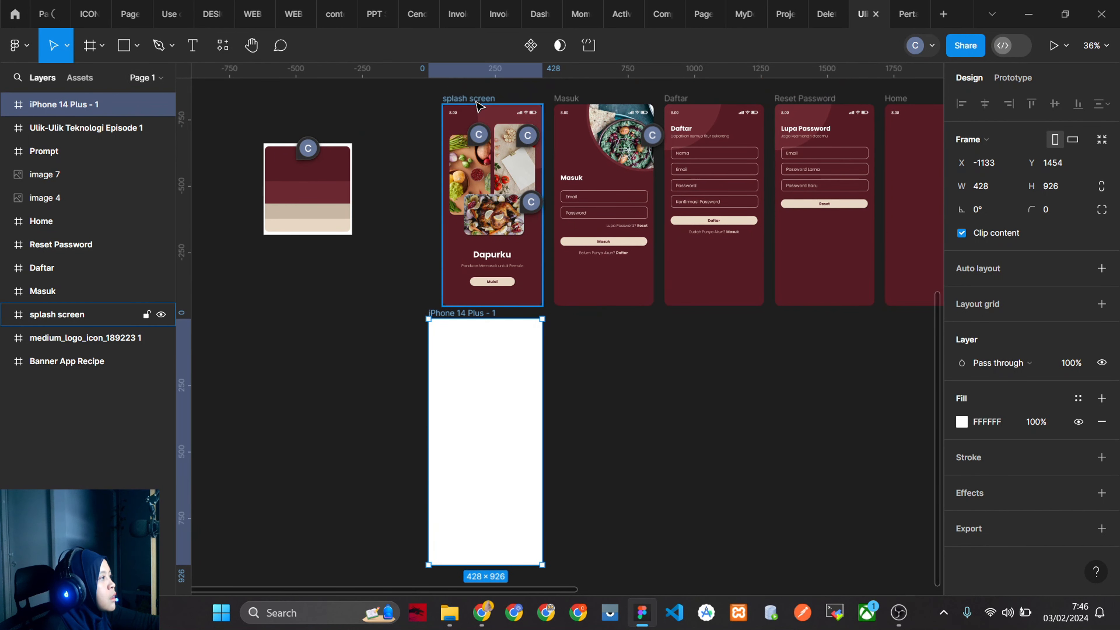
# Delete the blank iPhone 14 Plus frame.
pyautogui.click(480, 106)
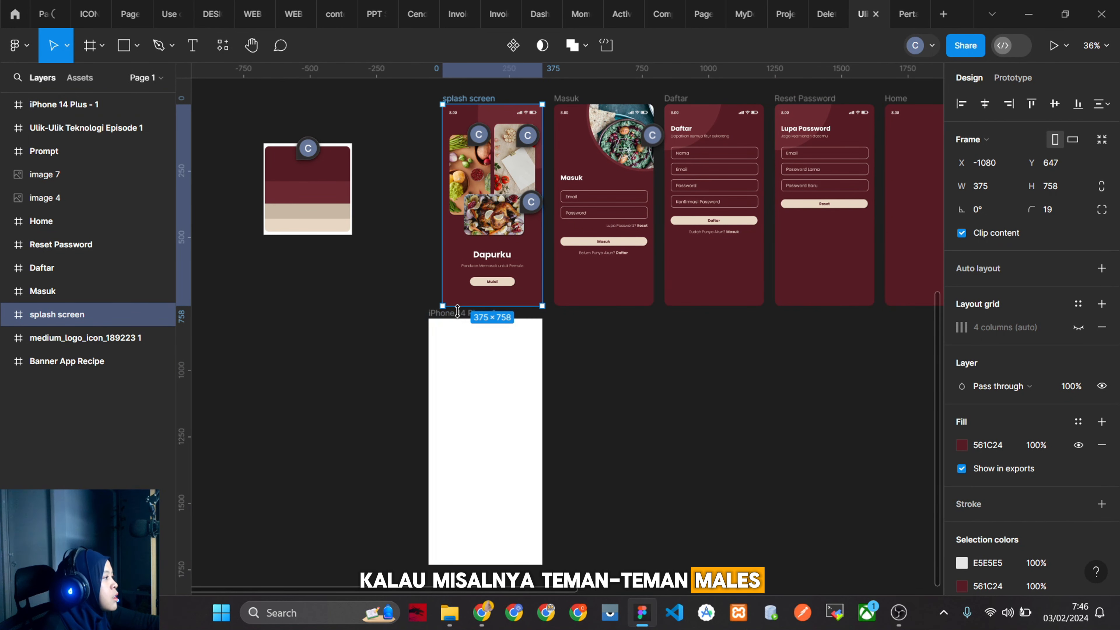
pyautogui.click(450, 320)
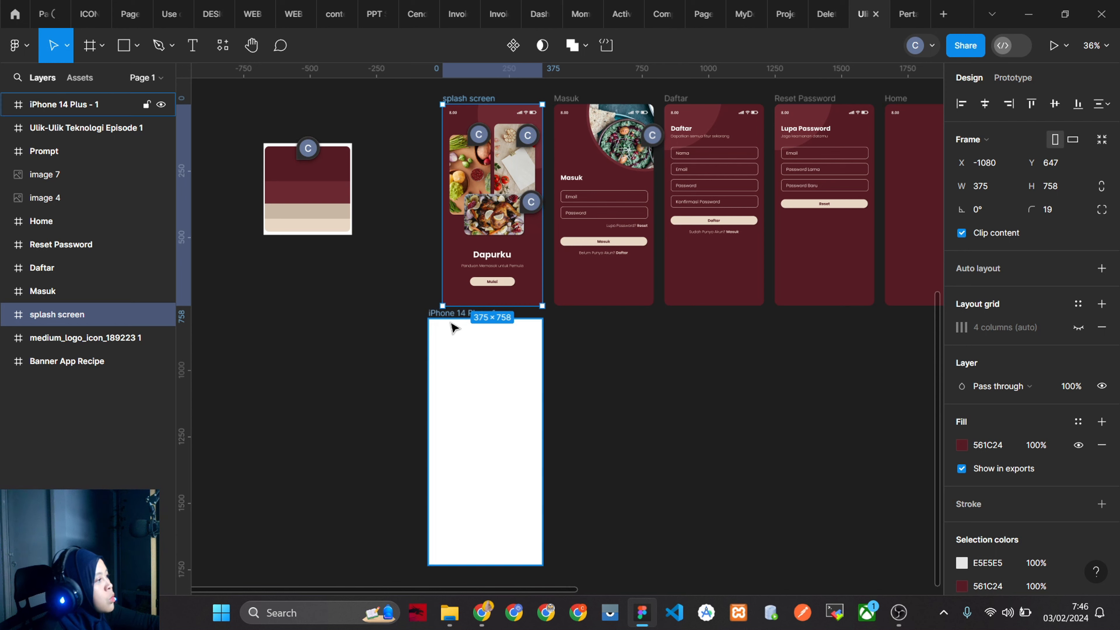
pyautogui.press('Delete')
# Duplicate the splash screen frame and place the copy below the original.
pyautogui.click(481, 132)
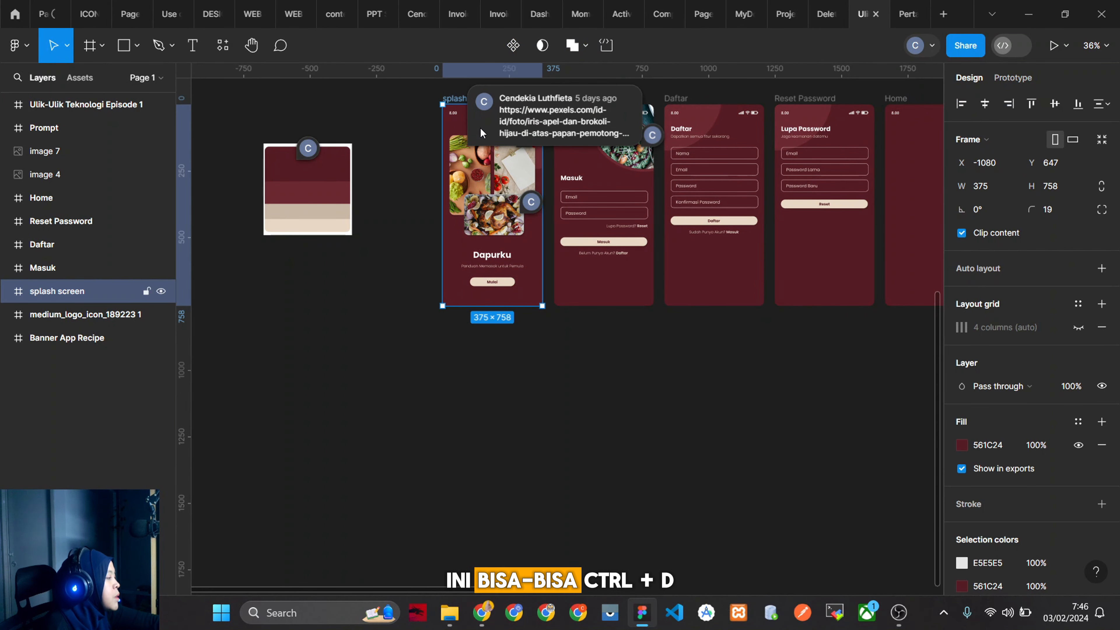
pyautogui.hotkey('ctrl', 'd')
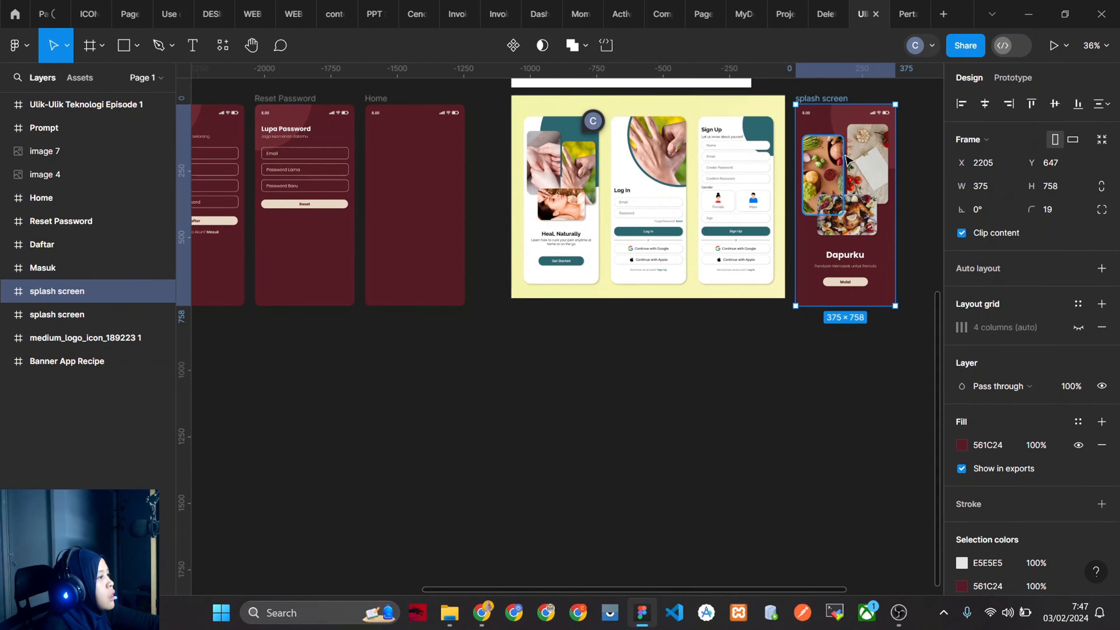
pyautogui.keyDown('ctrl'); pyautogui.scroll(-5, 846, 158); pyautogui.keyUp('ctrl')
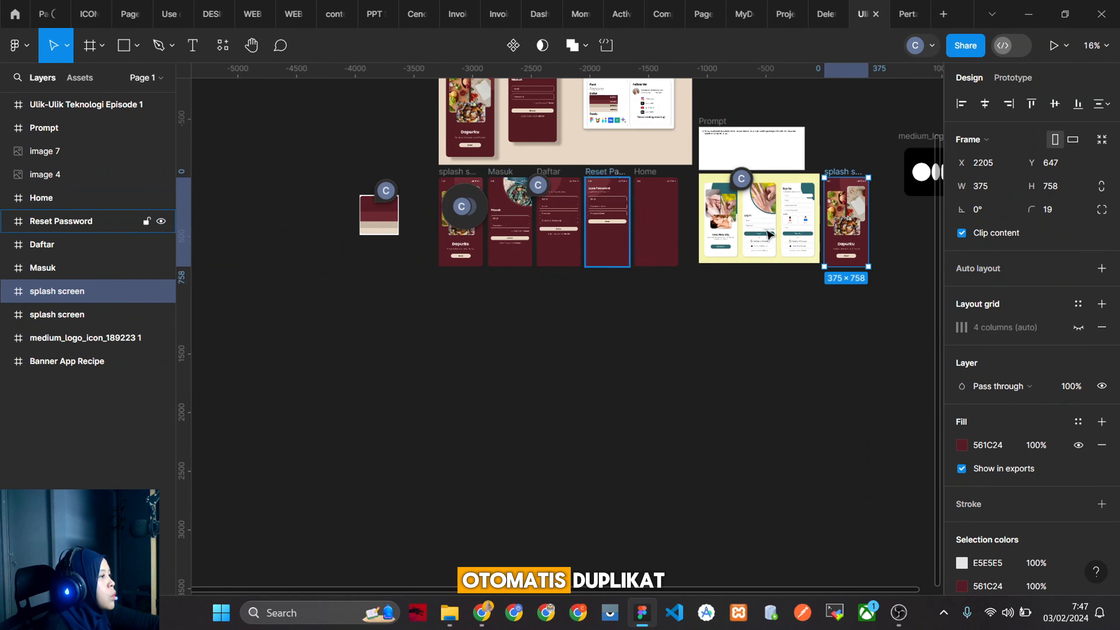
pyautogui.keyDown('ctrl'); pyautogui.scroll(2, 828, 226); pyautogui.keyUp('ctrl')
pyautogui.moveTo(863, 154); pyautogui.dragTo(330, 299)
# Delete the photos, texts, Mulai button and locked background circle from the duplicated splash screen, keeping its status bar.
pyautogui.keyDown('ctrl'); pyautogui.scroll(6, 282, 355); pyautogui.keyUp('ctrl')
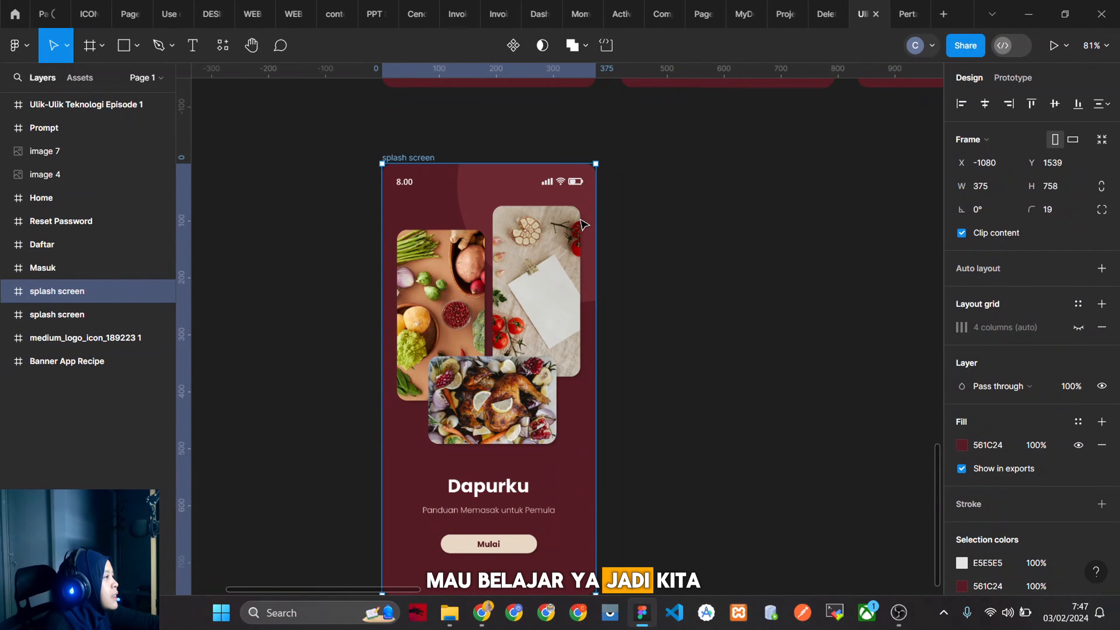
pyautogui.keyDown('ctrl'); pyautogui.scroll(-2, 584, 225); pyautogui.keyUp('ctrl')
pyautogui.moveTo(405, 205); pyautogui.dragTo(692, 528)
pyautogui.press('Delete')
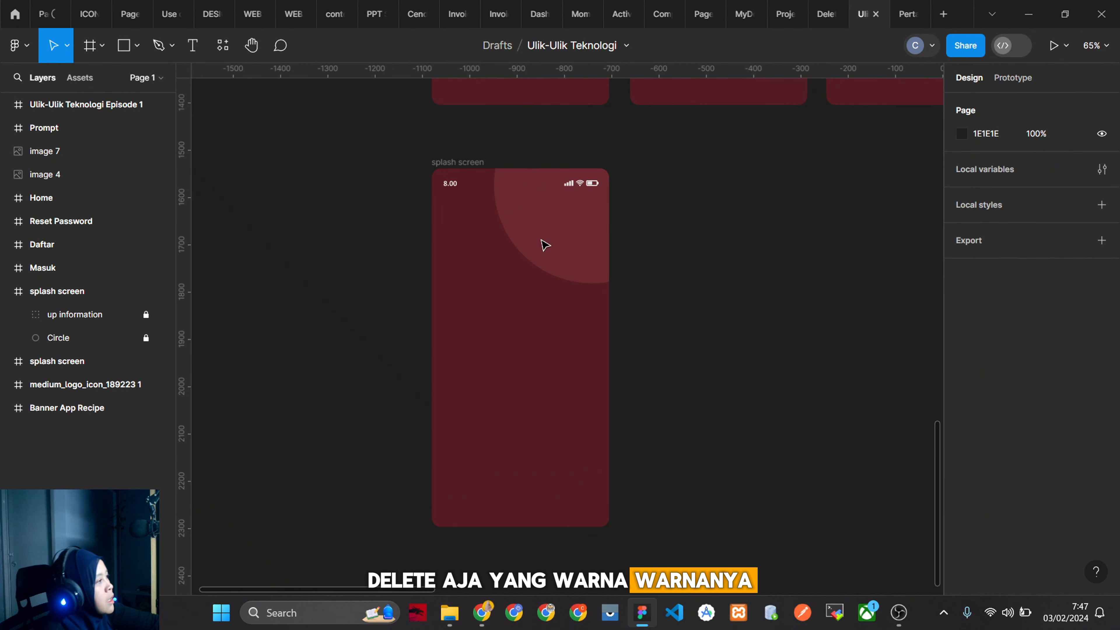
pyautogui.click(154, 291)
pyautogui.click(103, 337)
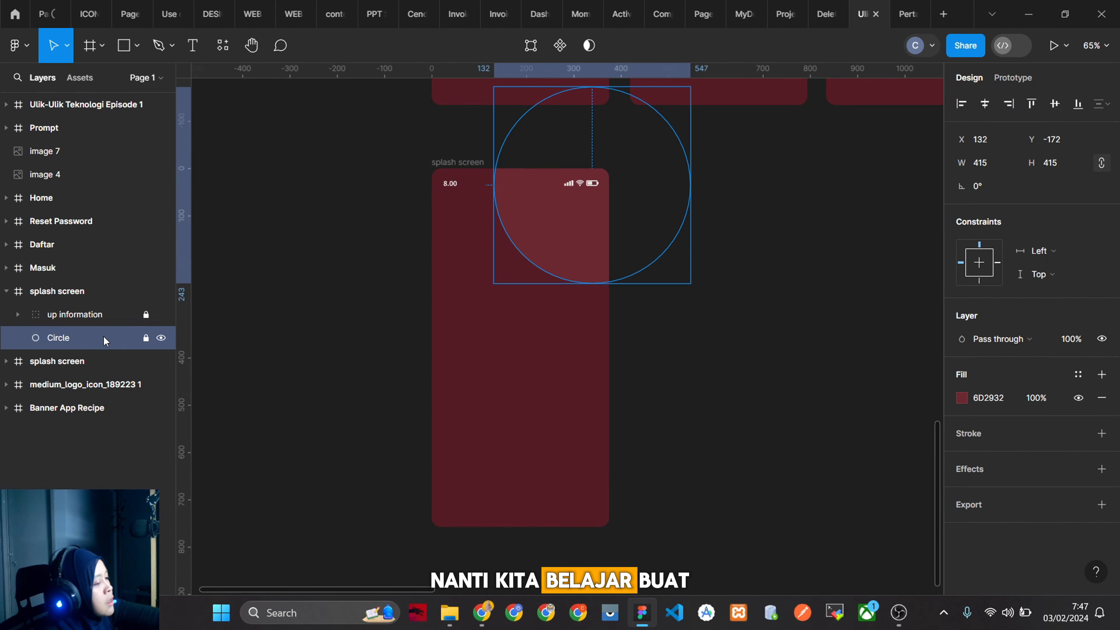
pyautogui.press('Delete')
pyautogui.click(150, 316)
pyautogui.click(146, 314)
pyautogui.scroll(5, 655, 195)
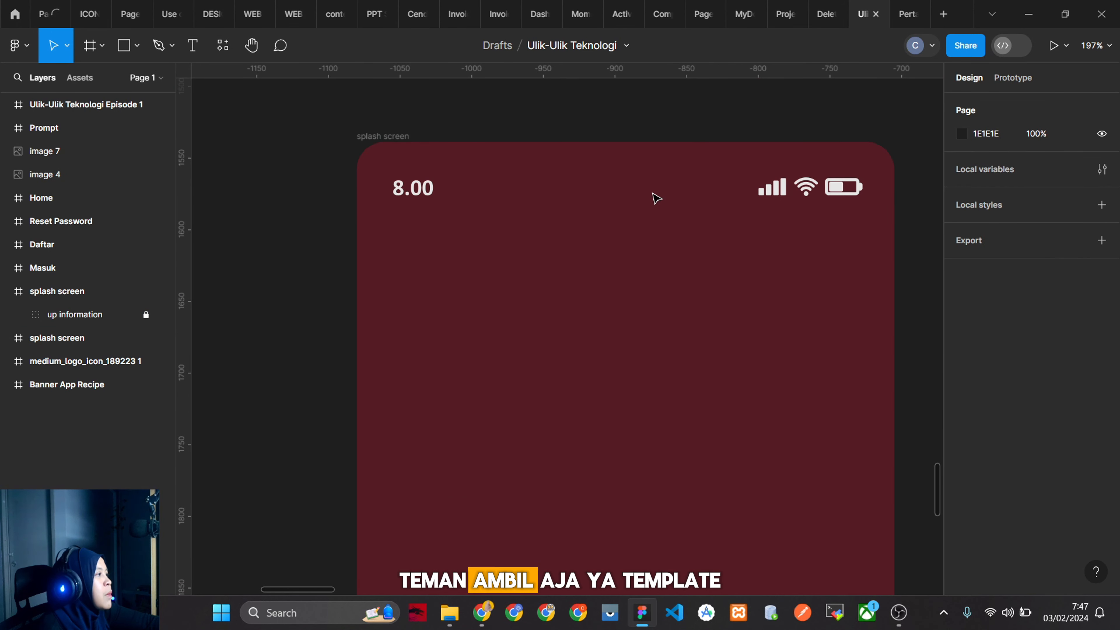
# Set the fill of the duplicated splash screen frame to white, FFFFFF.
pyautogui.scroll(-3, 454, 163)
pyautogui.click(454, 163)
pyautogui.scroll(-5, 1093, 333)
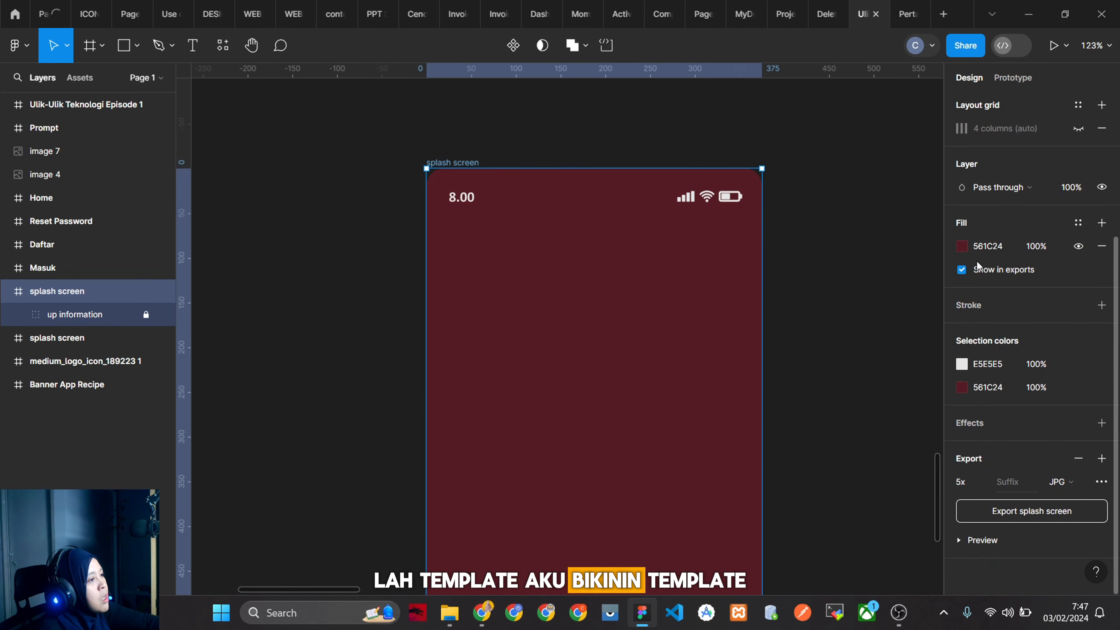
pyautogui.click(961, 247)
pyautogui.click(806, 239)
pyautogui.moveTo(746, 204); pyautogui.dragTo(745, 171)
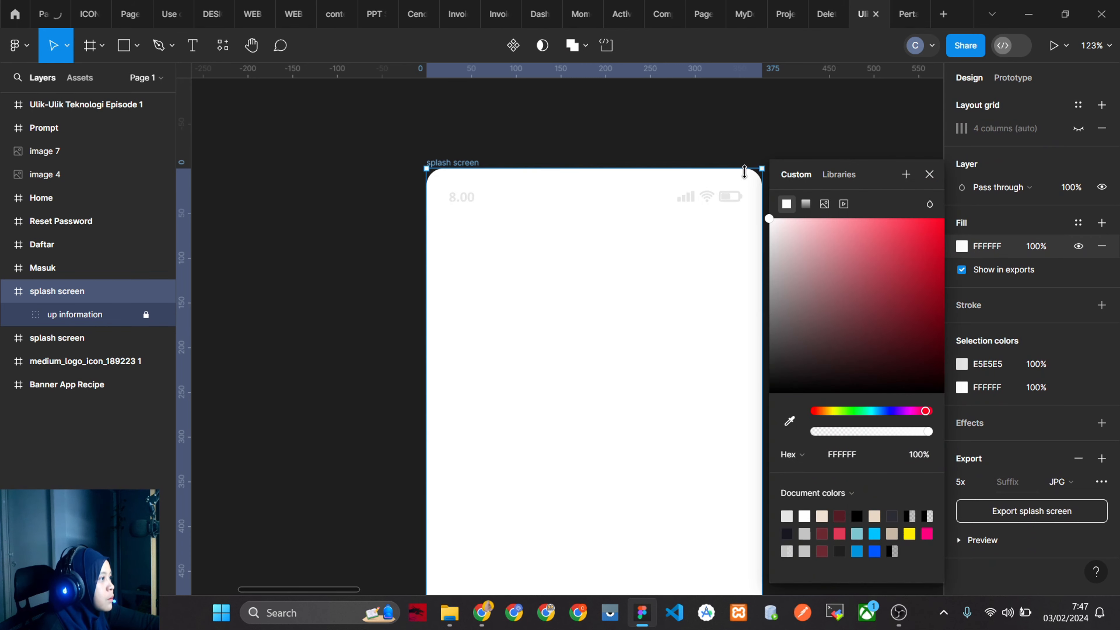
pyautogui.click(765, 144)
# Set the fill of the blank splash screen frame to dark red 561C24, sampled from the darkest band of the palette image.
pyautogui.scroll(-10, 772, 329)
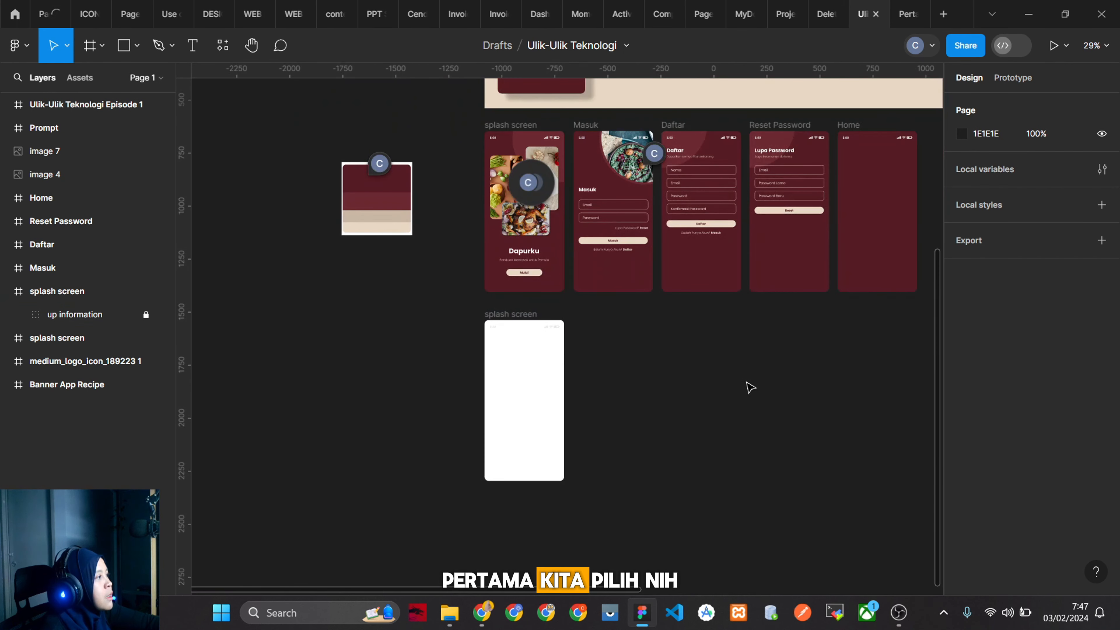
pyautogui.click(382, 201)
pyautogui.scroll(3, 521, 352)
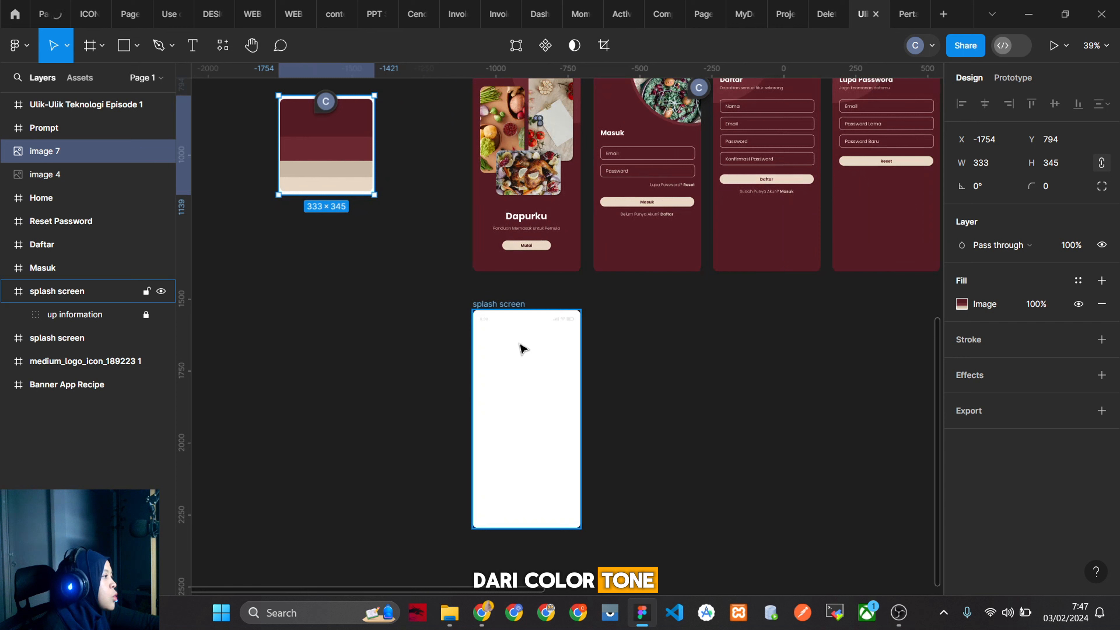
pyautogui.click(509, 311)
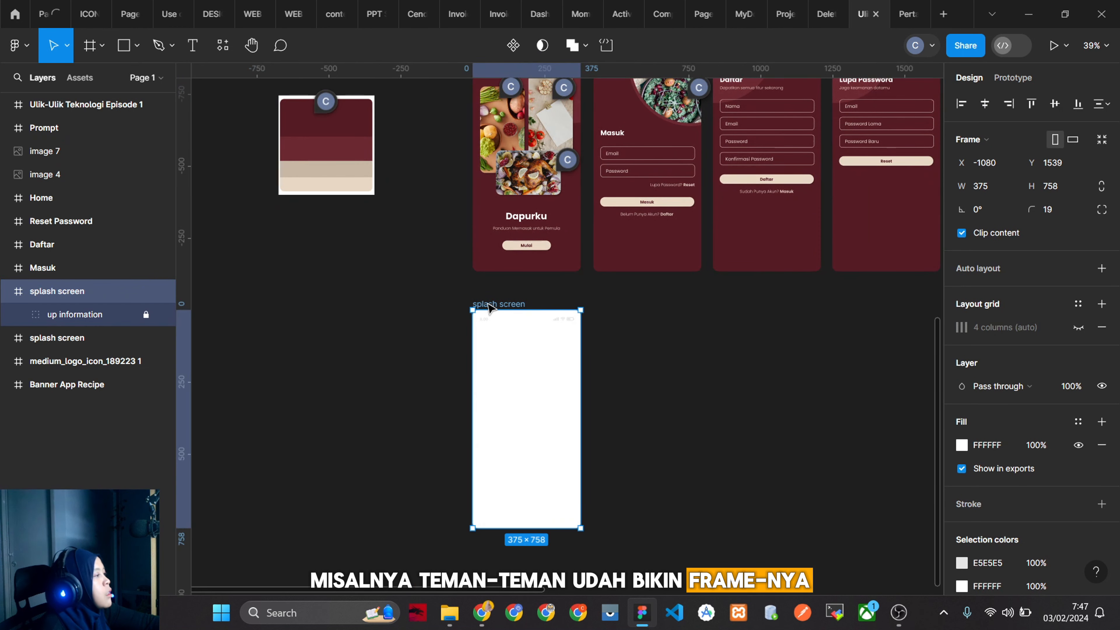
pyautogui.scroll(1, 489, 307)
pyautogui.scroll(-5, 1036, 441)
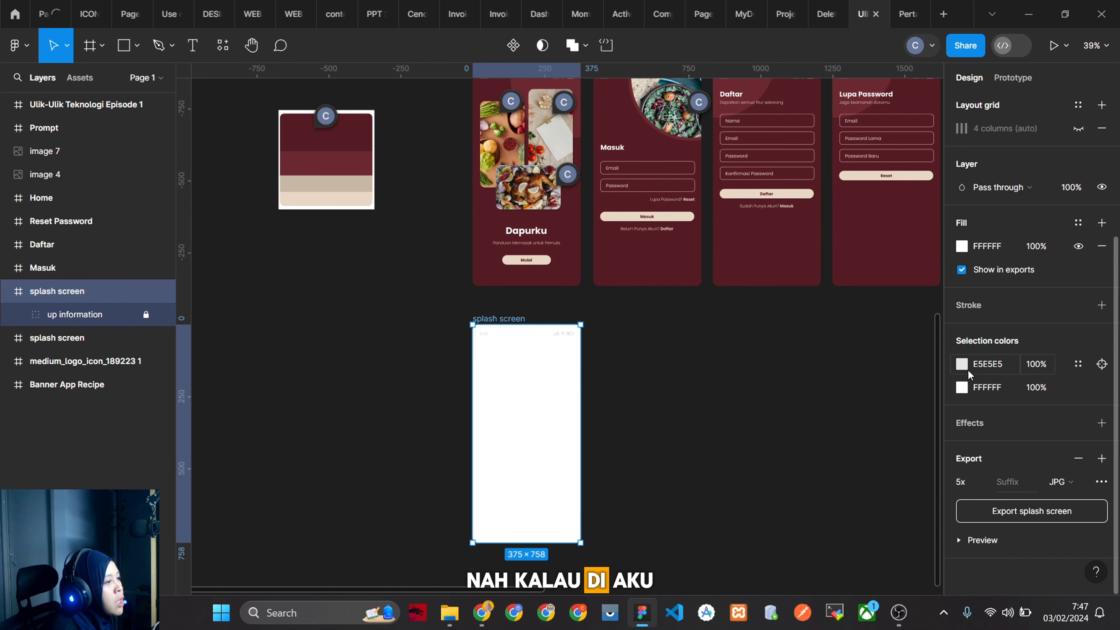
pyautogui.click(961, 388)
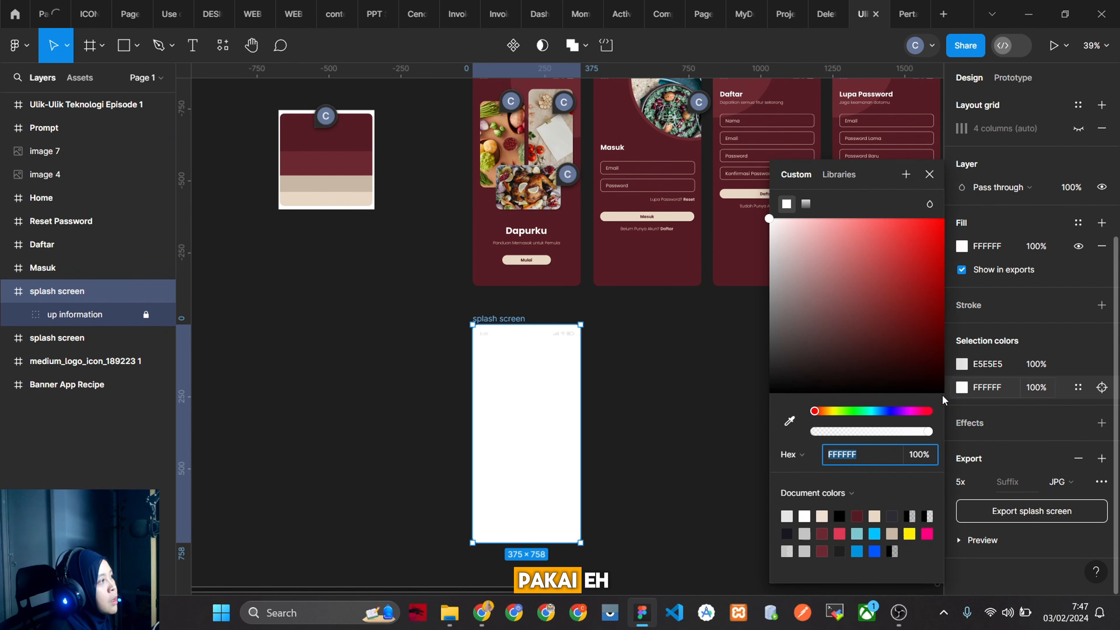
pyautogui.click(789, 422)
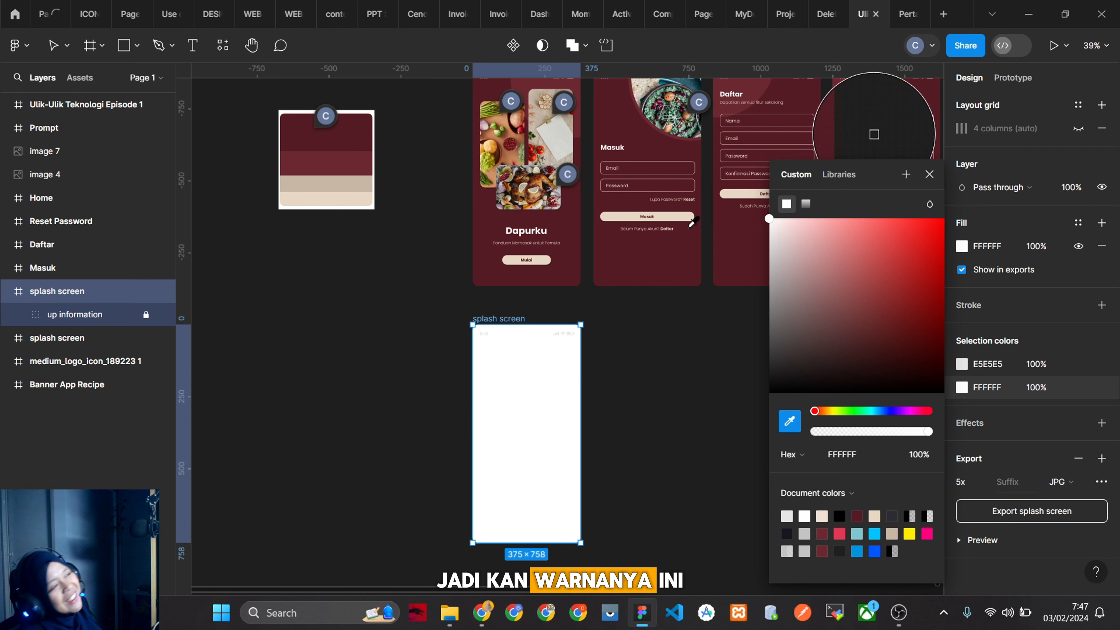
pyautogui.click(367, 134)
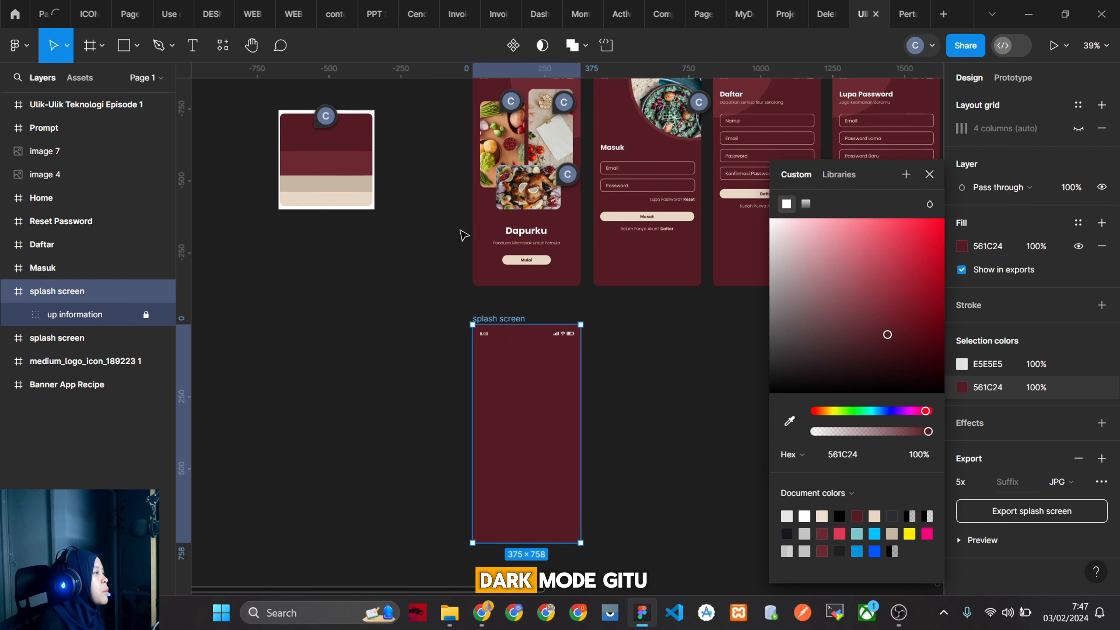
pyautogui.click(638, 375)
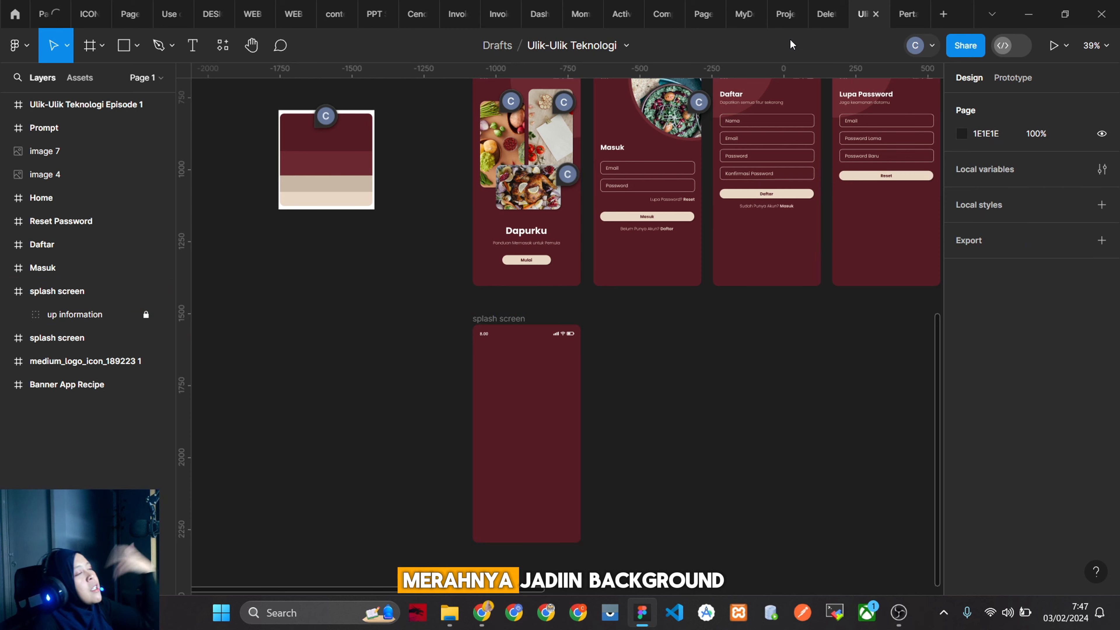
# Draw a rectangle about 173 × 310 on the blank splash screen at X 25, Y 182, and give it a corner radius of 12.
pyautogui.scroll(2, 547, 429)
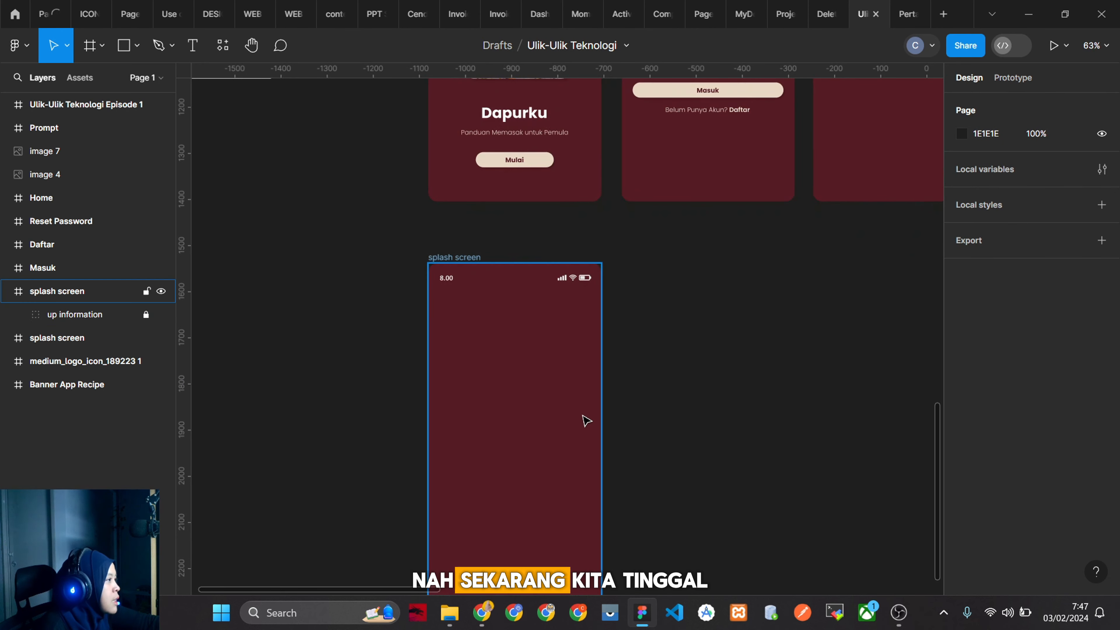
pyautogui.scroll(-2, 632, 415)
pyautogui.scroll(7, 620, 146)
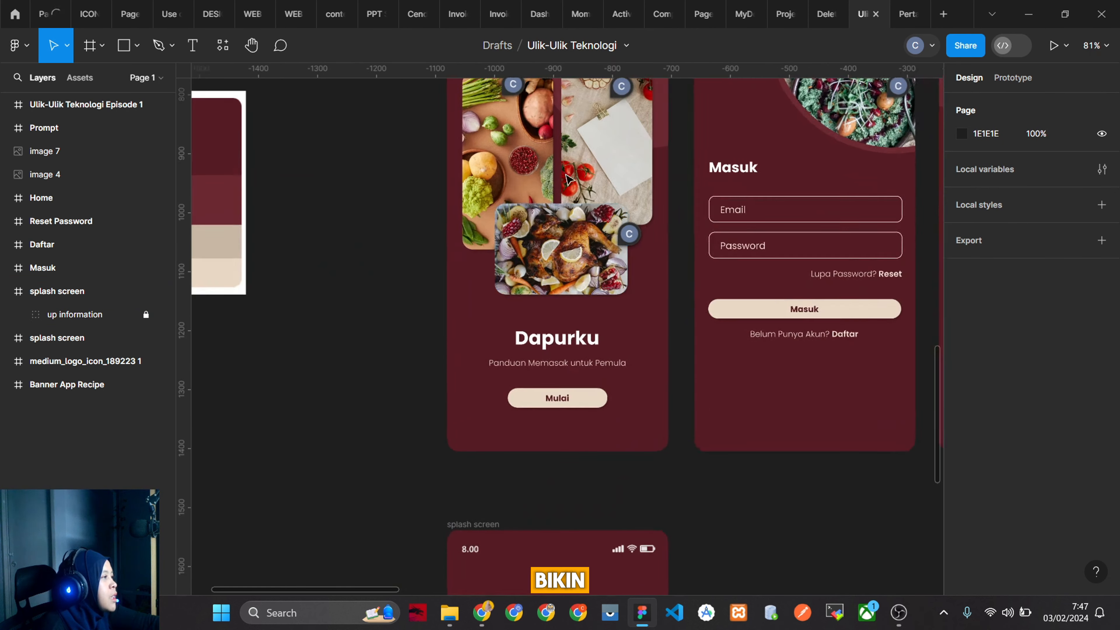
pyautogui.scroll(-7, 541, 383)
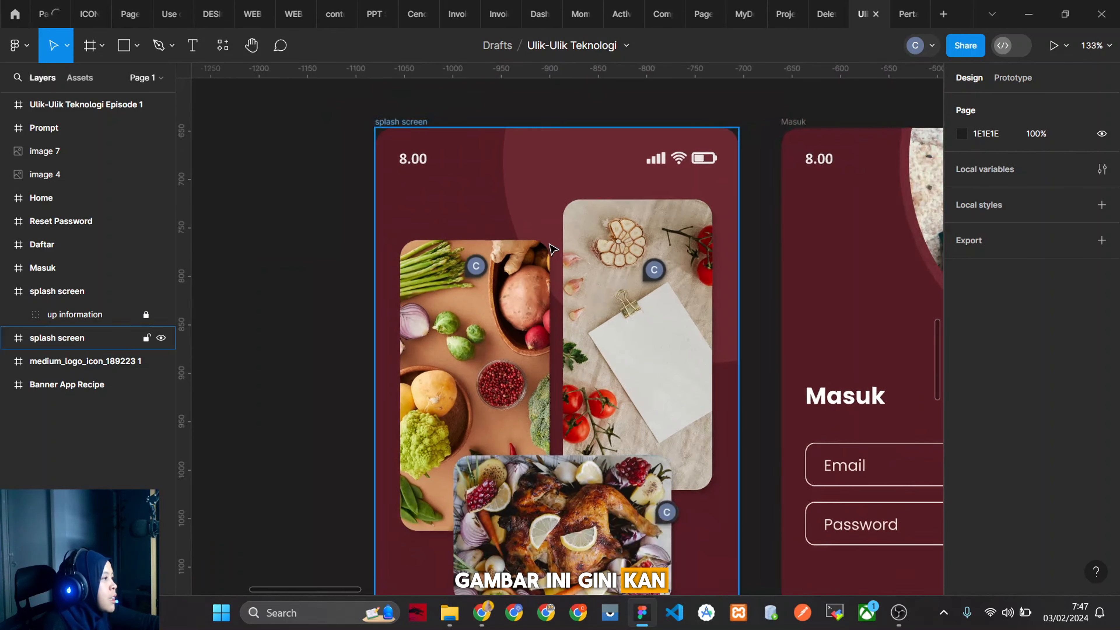
pyautogui.scroll(-5, 648, 375)
pyautogui.scroll(4, 652, 370)
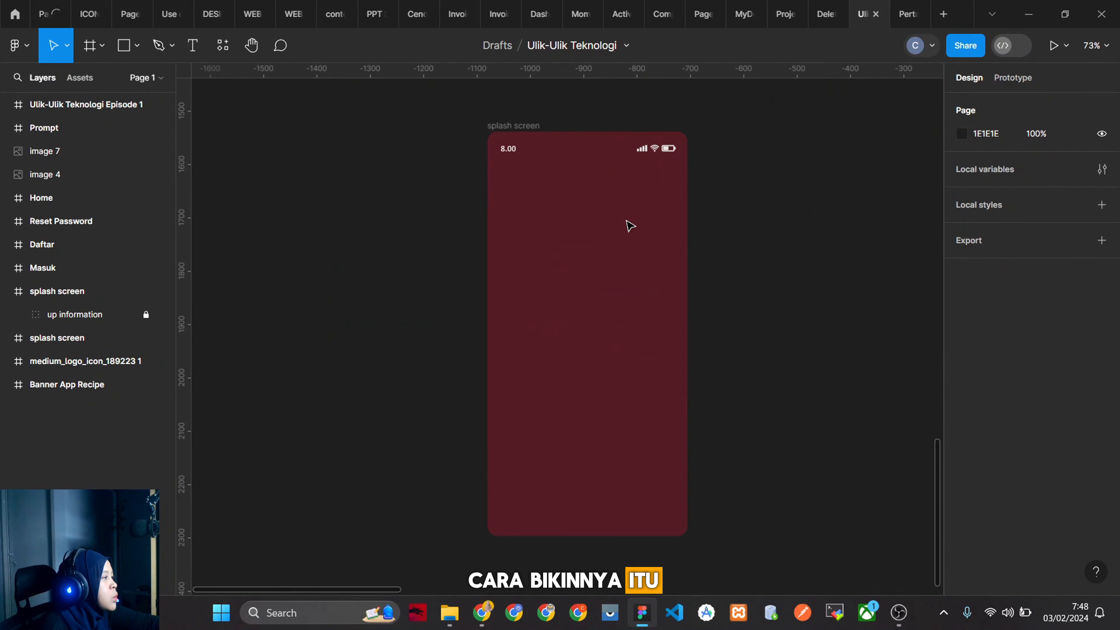
pyautogui.click(124, 45)
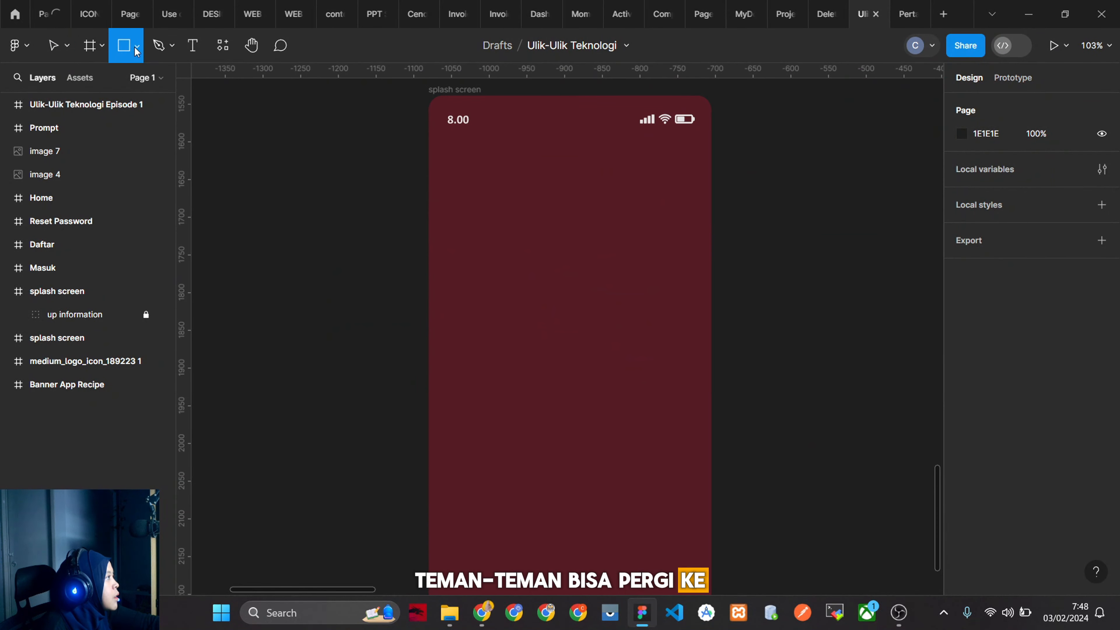
pyautogui.click(137, 47)
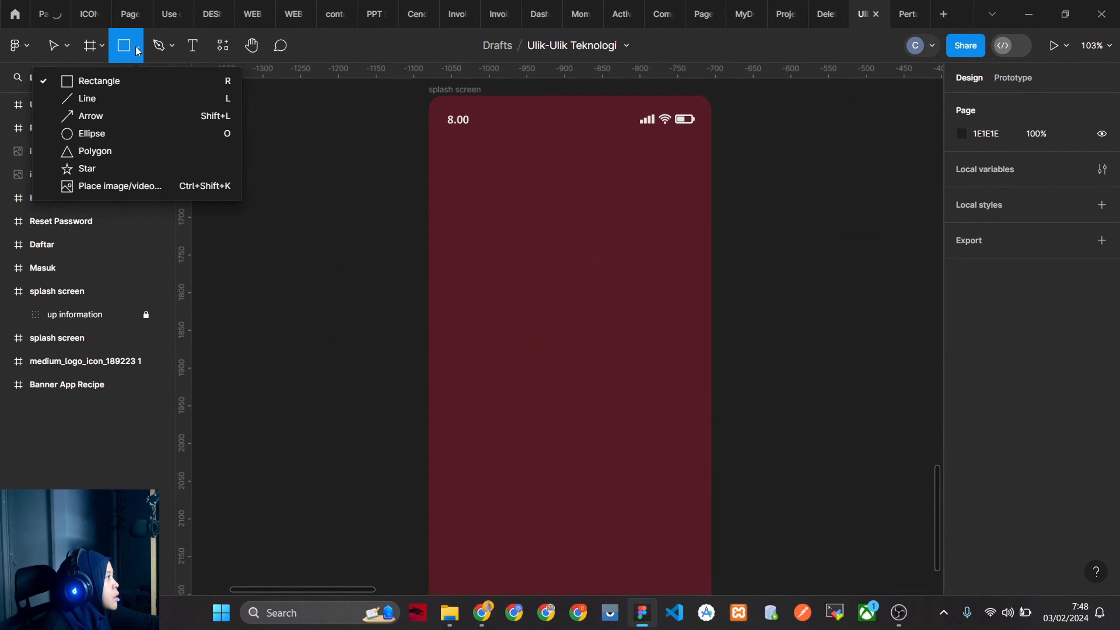
pyautogui.click(119, 81)
pyautogui.moveTo(462, 199)
pyautogui.mouseDown()
pyautogui.moveTo(529, 316)
pyautogui.moveTo(571, 438)
pyautogui.moveTo(592, 433)
pyautogui.mouseUp()
pyautogui.moveTo(569, 342)
pyautogui.mouseDown()
pyautogui.moveTo(573, 370)
pyautogui.moveTo(559, 376)
pyautogui.mouseUp()
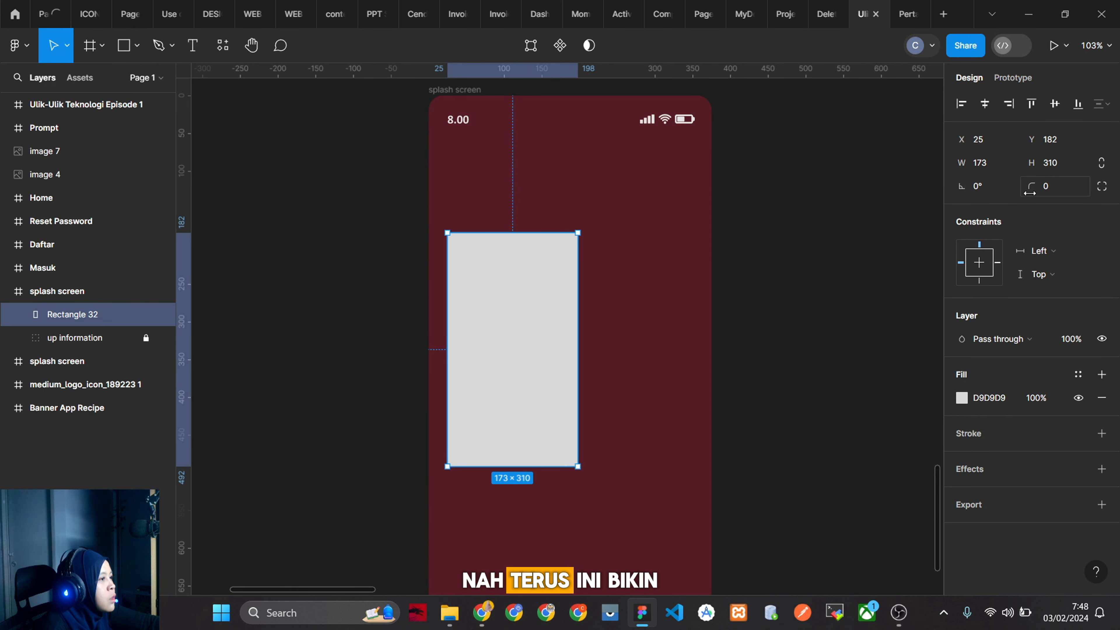
pyautogui.moveTo(1033, 186); pyautogui.dragTo(1101, 200)
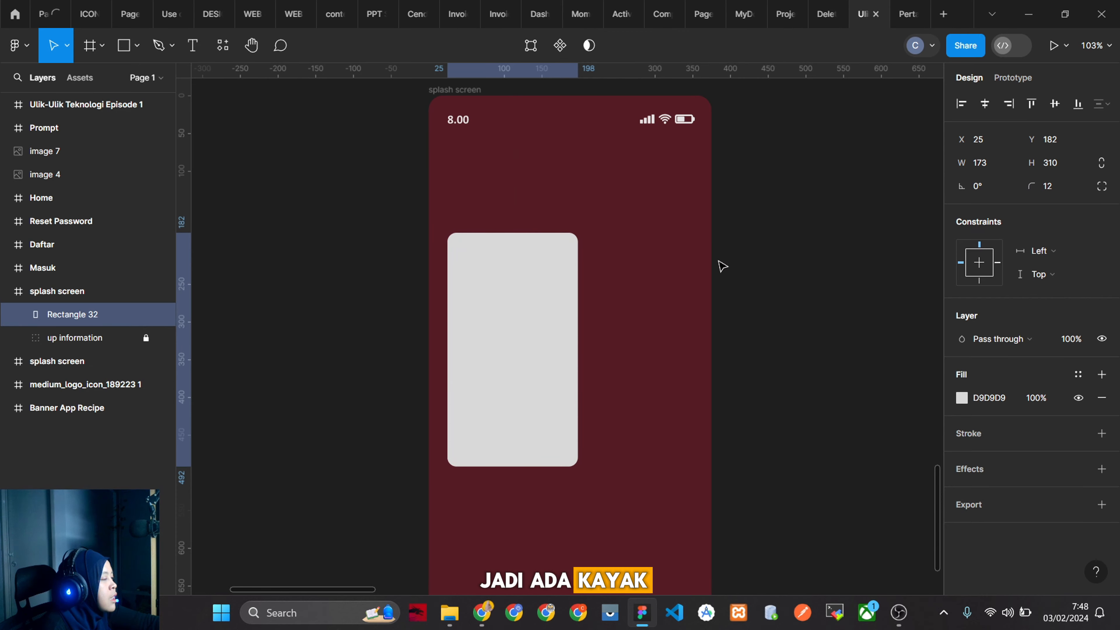
# Check the corner radius of the vegetable photo in the original splash screen and set the new rectangle's corner radius to 18.
pyautogui.keyDown('ctrl'); pyautogui.scroll(-5, 722, 265); pyautogui.keyUp('ctrl')
pyautogui.scroll(6, 713, 370)
pyautogui.keyDown('ctrl'); pyautogui.scroll(4, 615, 220); pyautogui.keyUp('ctrl')
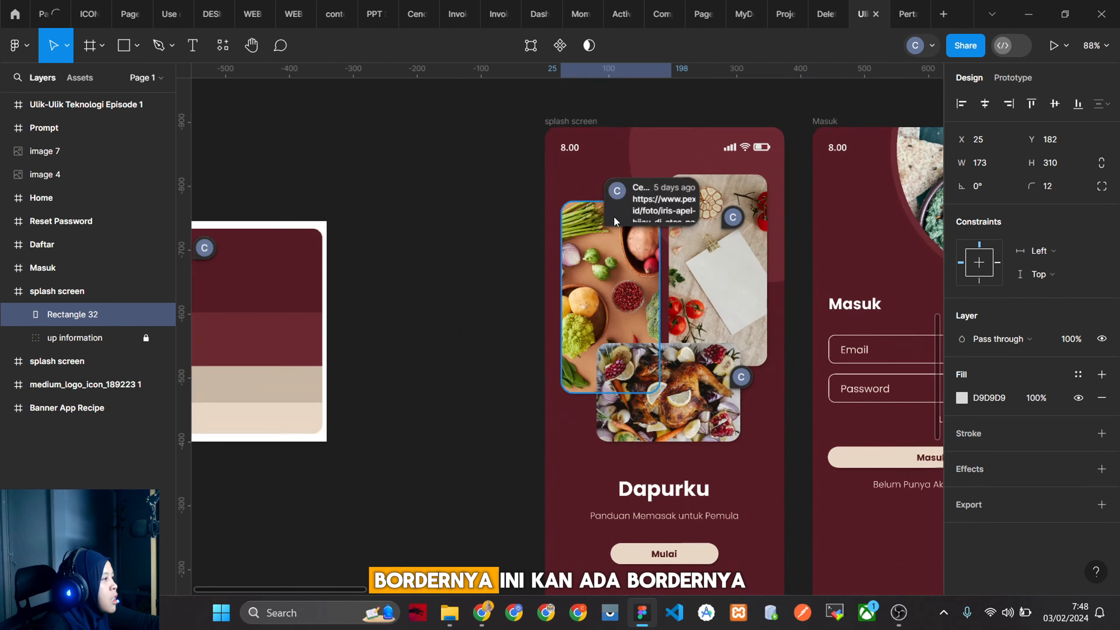
pyautogui.keyDown('ctrl'); pyautogui.scroll(5, 614, 220); pyautogui.keyUp('ctrl')
pyautogui.click(486, 196)
pyautogui.doubleClick(487, 197)
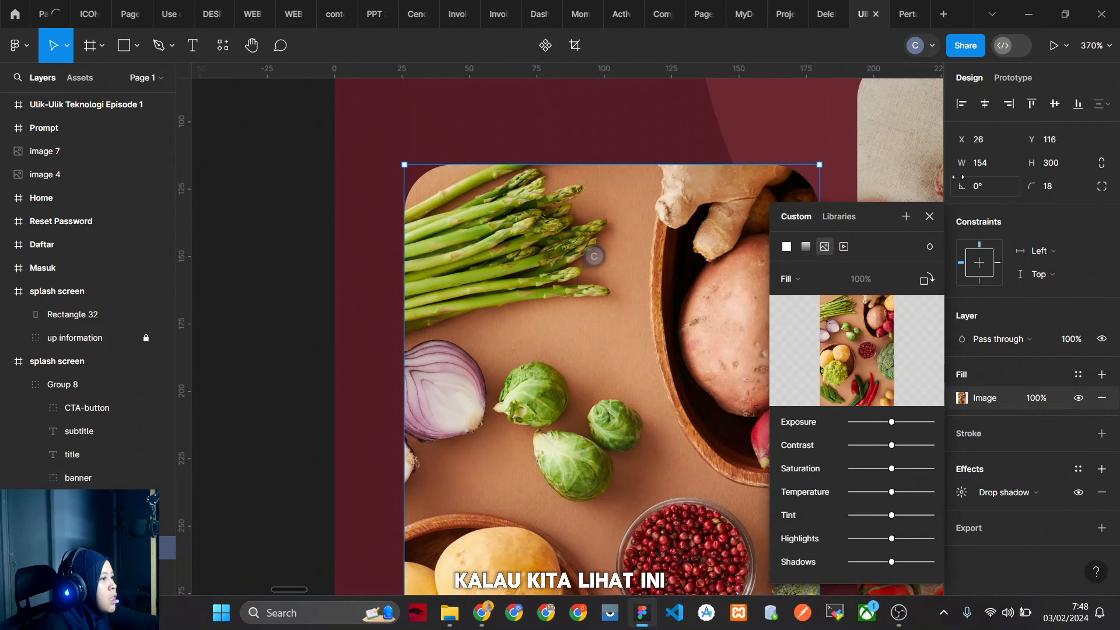
pyautogui.keyDown('ctrl'); pyautogui.scroll(-8, 608, 162); pyautogui.keyUp('ctrl')
pyautogui.scroll(-4, 620, 375)
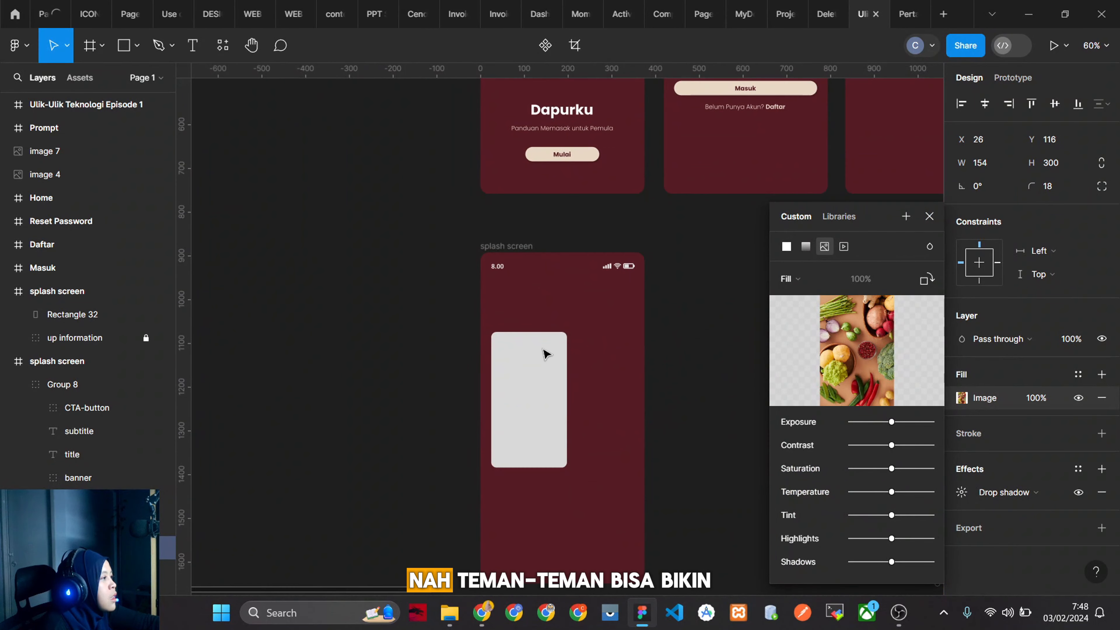
pyautogui.keyDown('ctrl'); pyautogui.scroll(5, 545, 353); pyautogui.keyUp('ctrl')
pyautogui.click(559, 395)
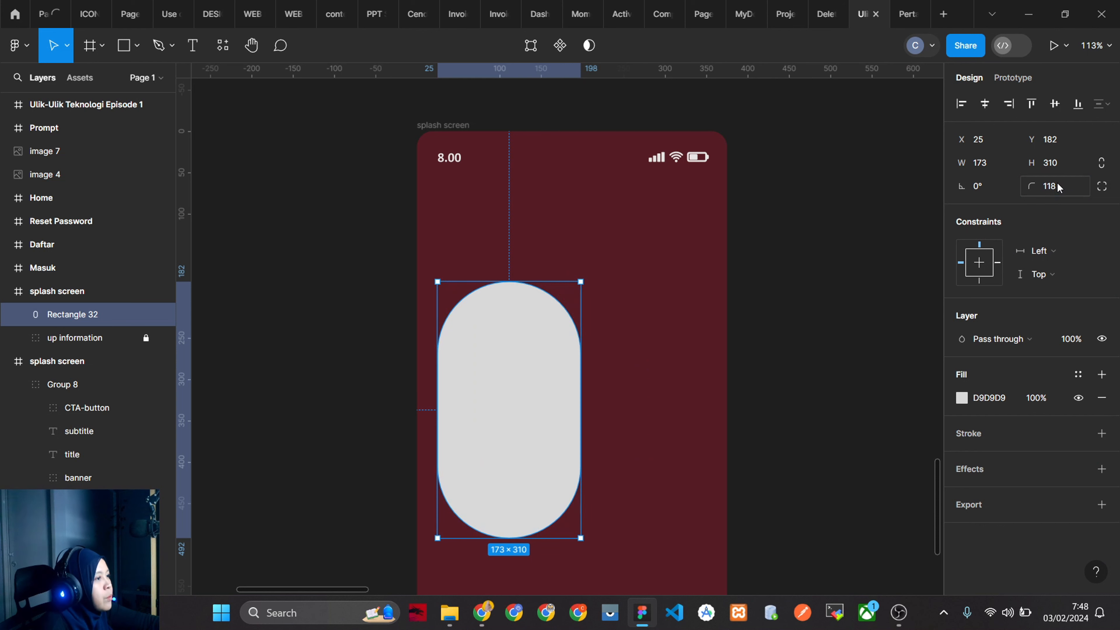
pyautogui.press('Return')
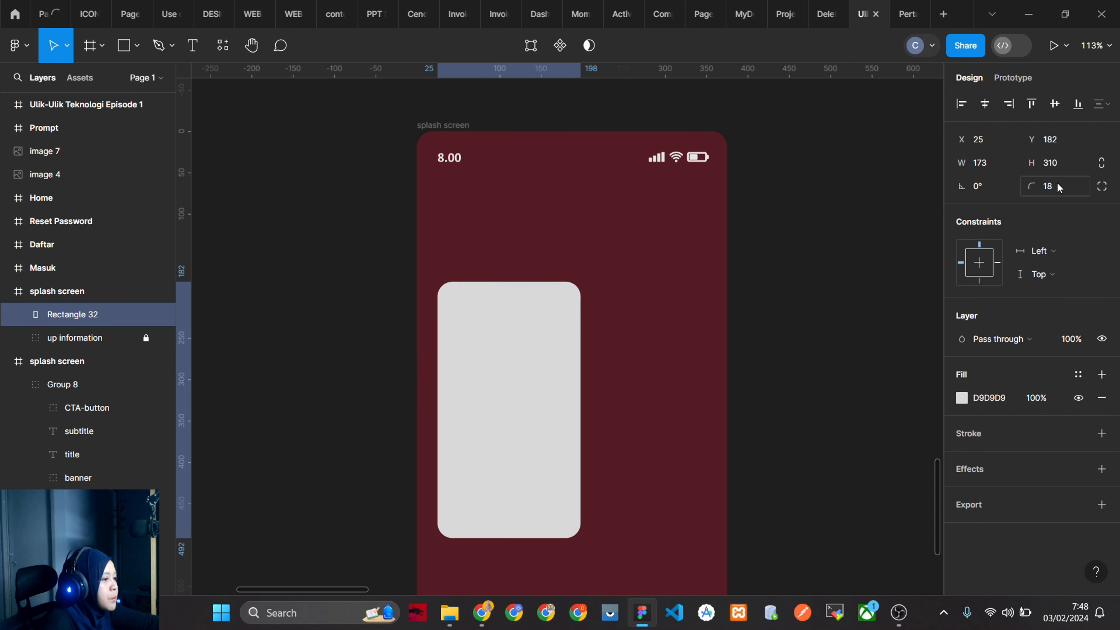
pyautogui.scroll(-5, 635, 358)
pyautogui.scroll(2, 644, 360)
pyautogui.scroll(2, 645, 362)
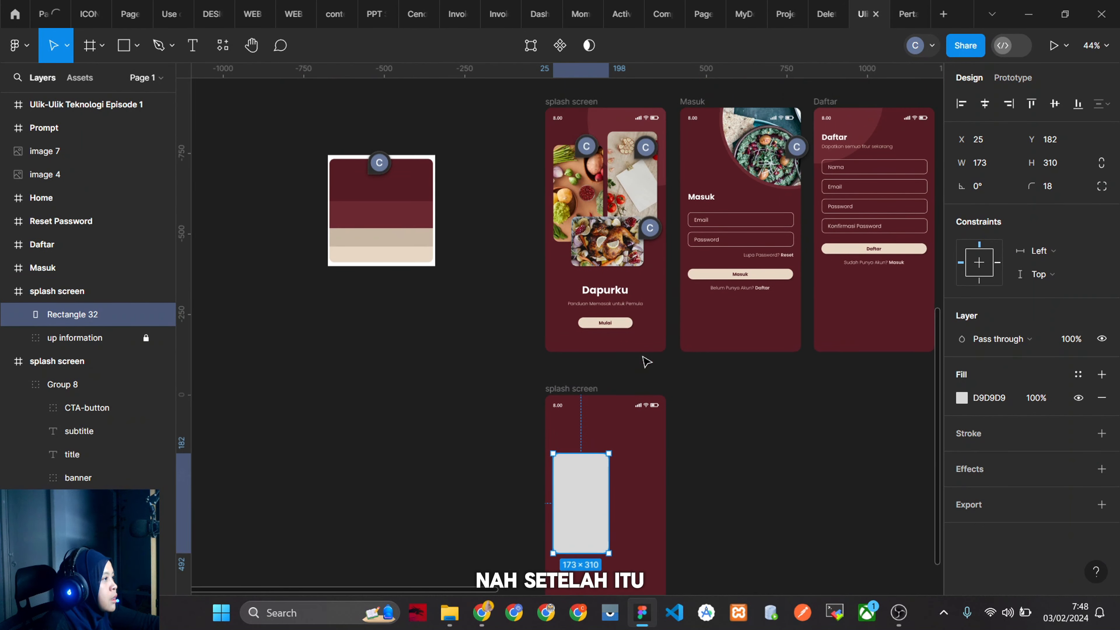
pyautogui.hotkey('ctrl', 'd')
pyautogui.scroll(-1, 617, 507)
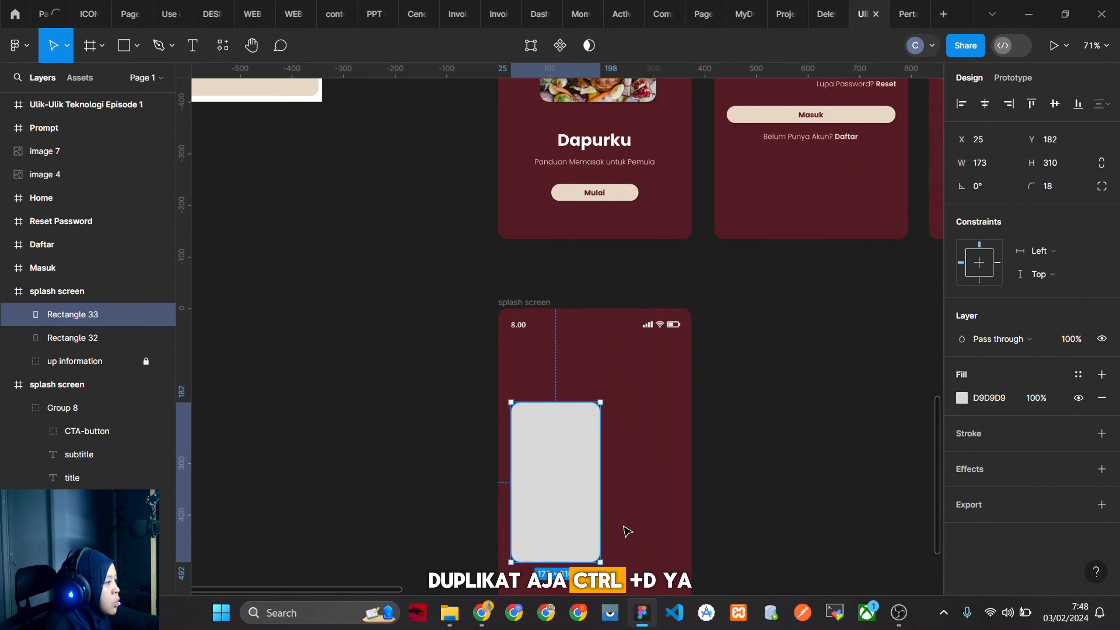
pyautogui.scroll(5, 622, 485)
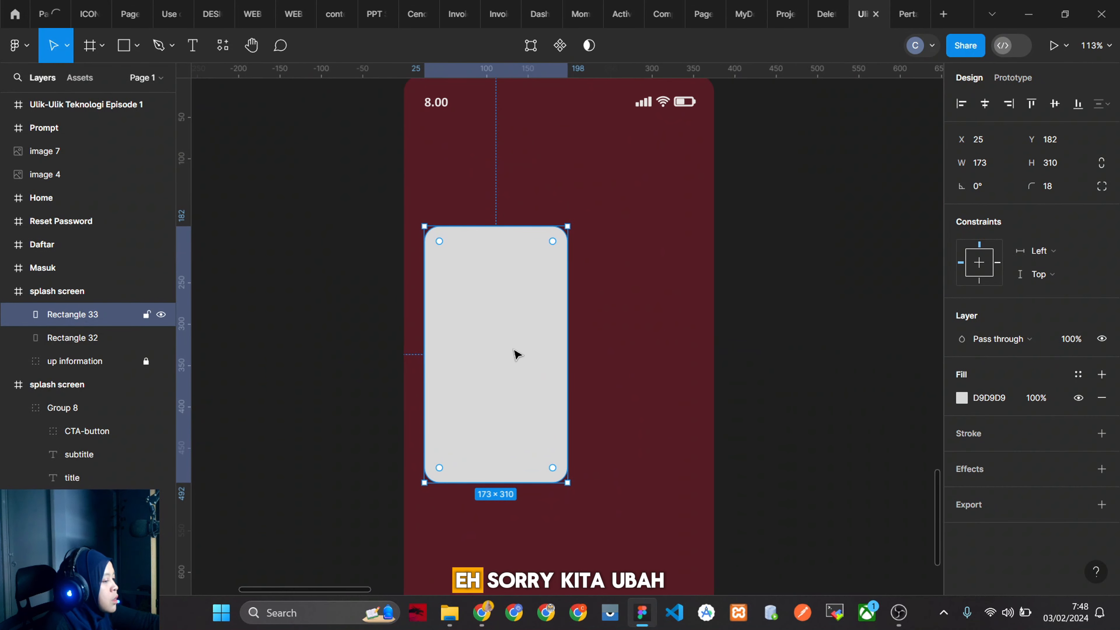
pyautogui.press('Delete')
# Change the rectangle's fill to an image, using the Pexels photo of blank paper with garlic and tomatoes from Downloads.
pyautogui.click(962, 398)
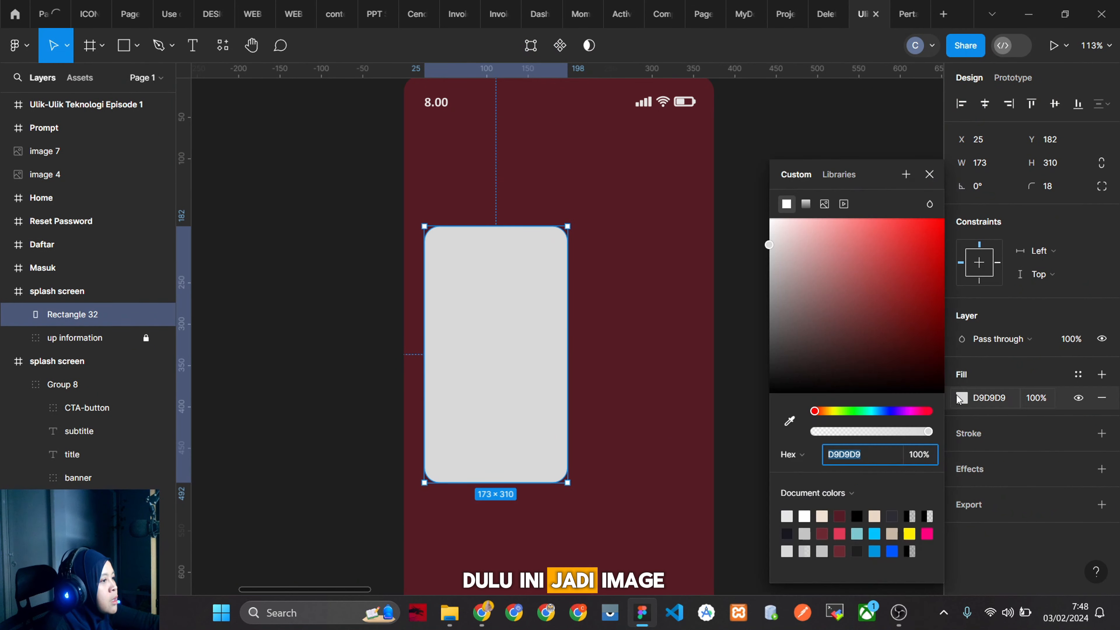
pyautogui.click(825, 203)
pyautogui.click(833, 311)
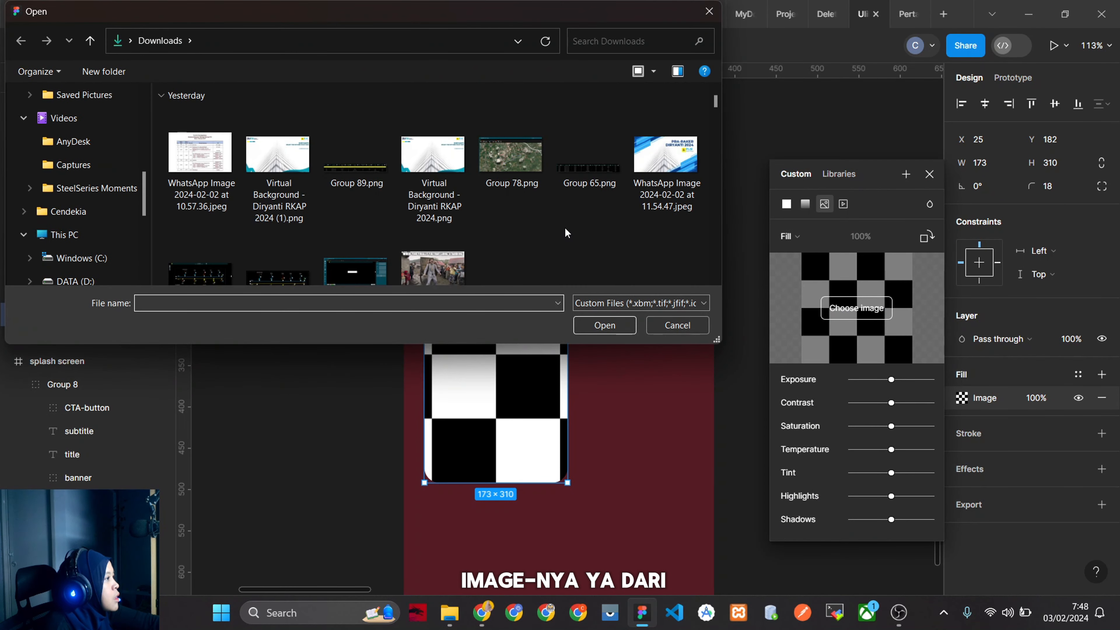
pyautogui.scroll(-1, 566, 234)
pyautogui.scroll(-2, 567, 233)
pyautogui.scroll(-1, 547, 238)
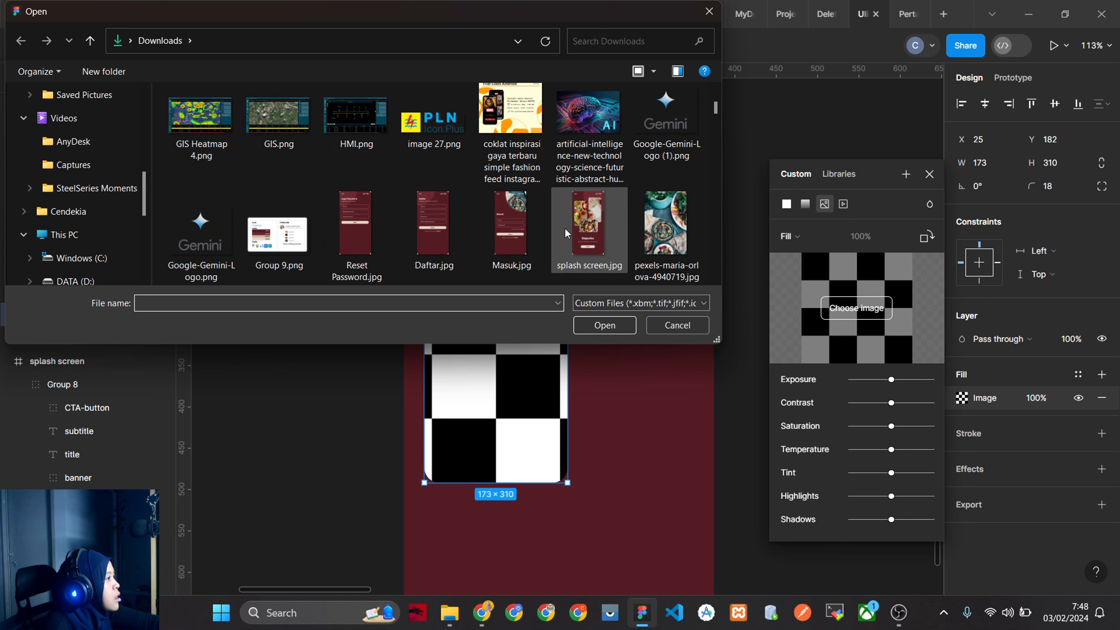
pyautogui.scroll(-1, 273, 230)
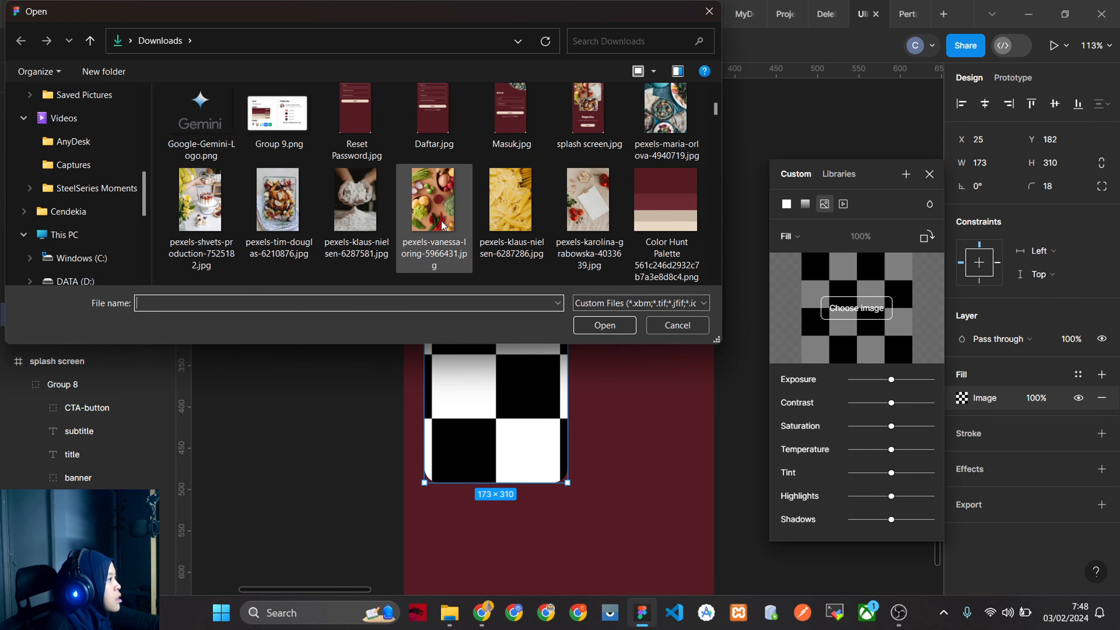
pyautogui.click(283, 221)
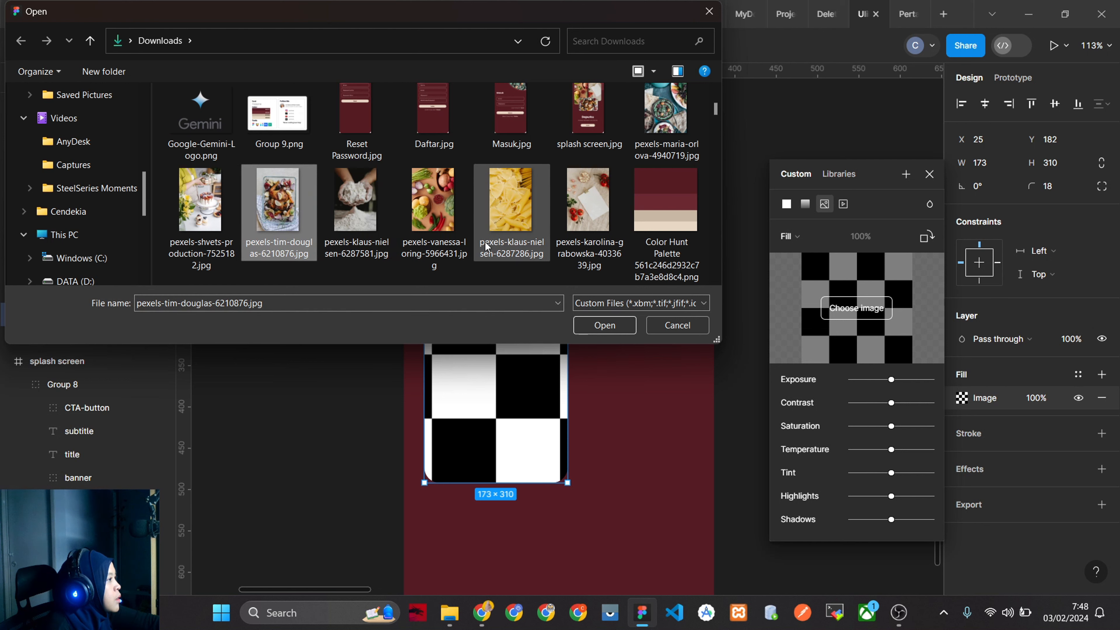
pyautogui.click(588, 207)
pyautogui.click(604, 325)
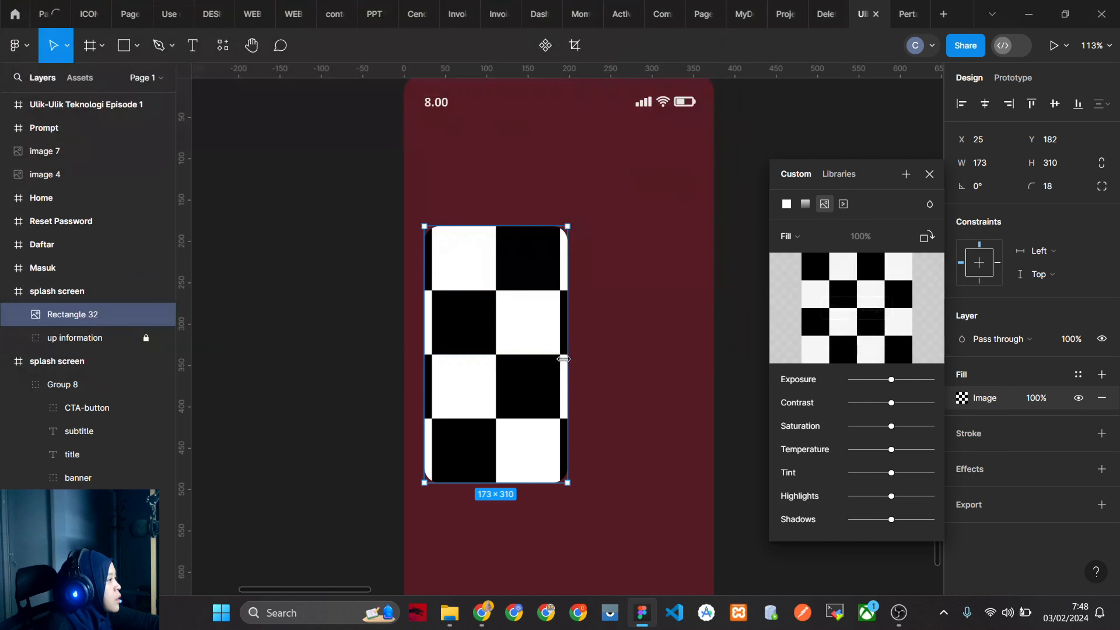
# Replace the rectangle's image fill with the Pexels vegetable photo 5966431 from Downloads, matching the original splash screen.
pyautogui.scroll(3, 568, 364)
pyautogui.scroll(-5, 583, 387)
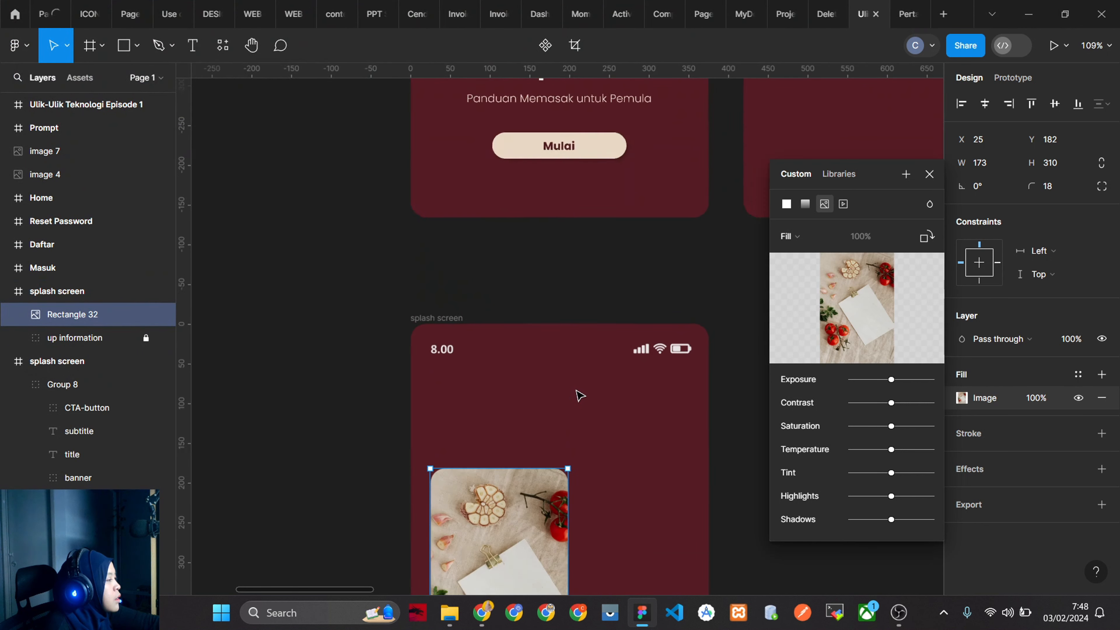
pyautogui.scroll(-4, 578, 397)
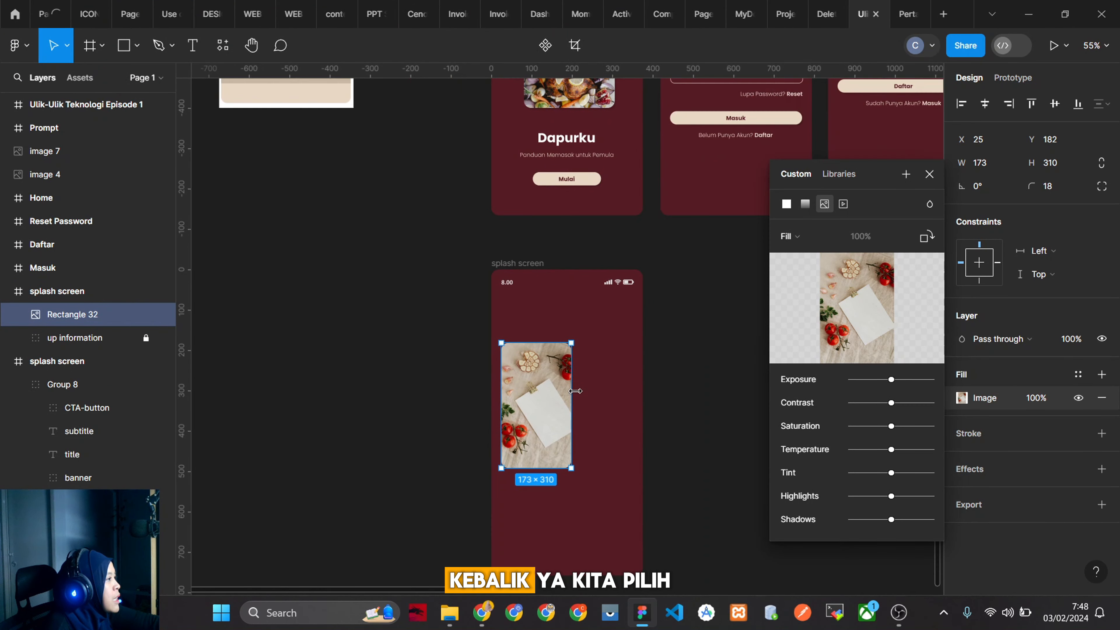
pyautogui.click(856, 308)
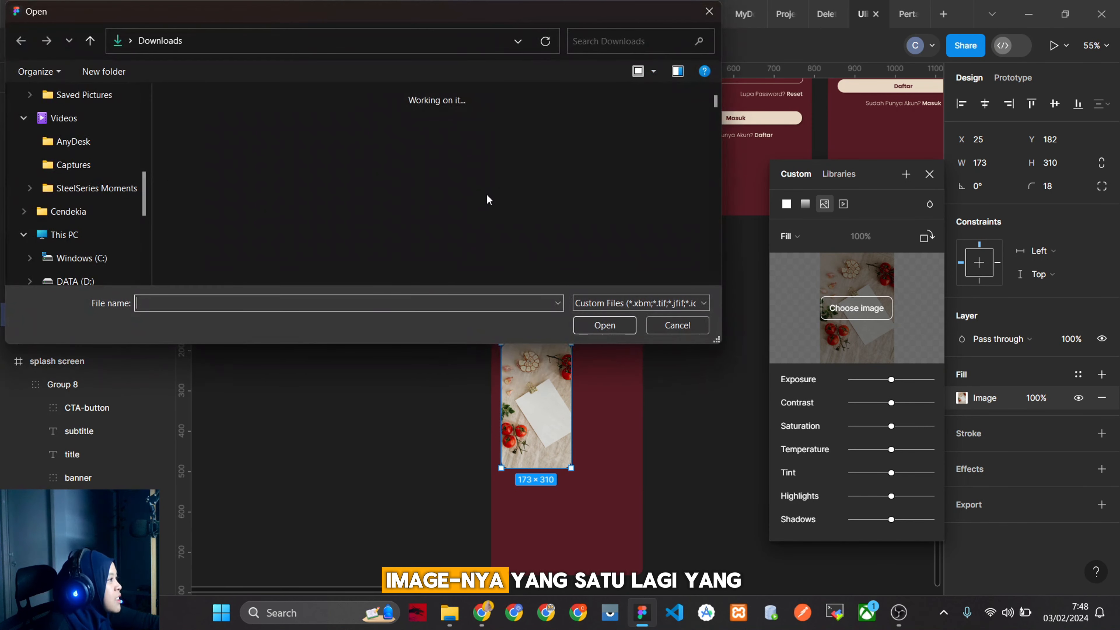
pyautogui.scroll(-5, 499, 211)
pyautogui.click(433, 200)
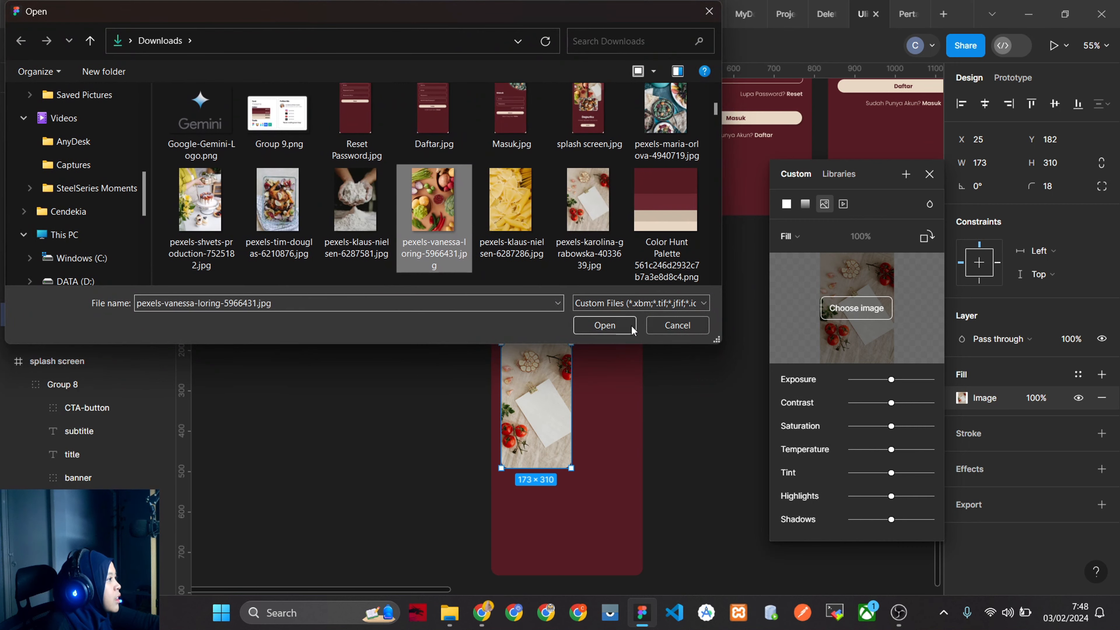
pyautogui.click(624, 328)
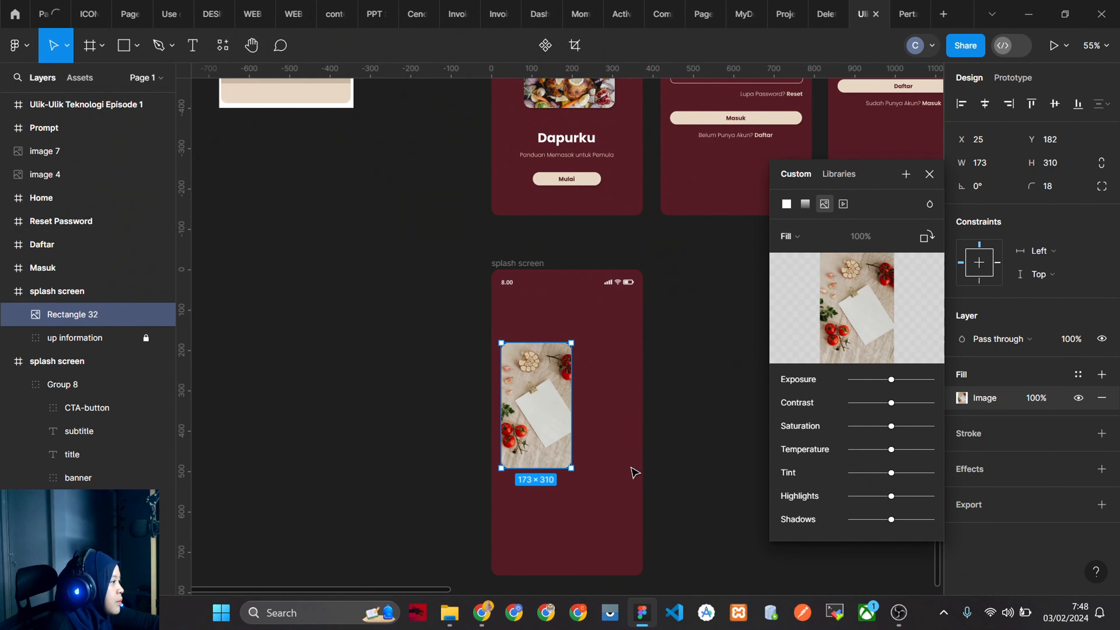
# Examine the shadow along the lower edge of the vegetable photo in the original splash screen.
pyautogui.scroll(5, 646, 477)
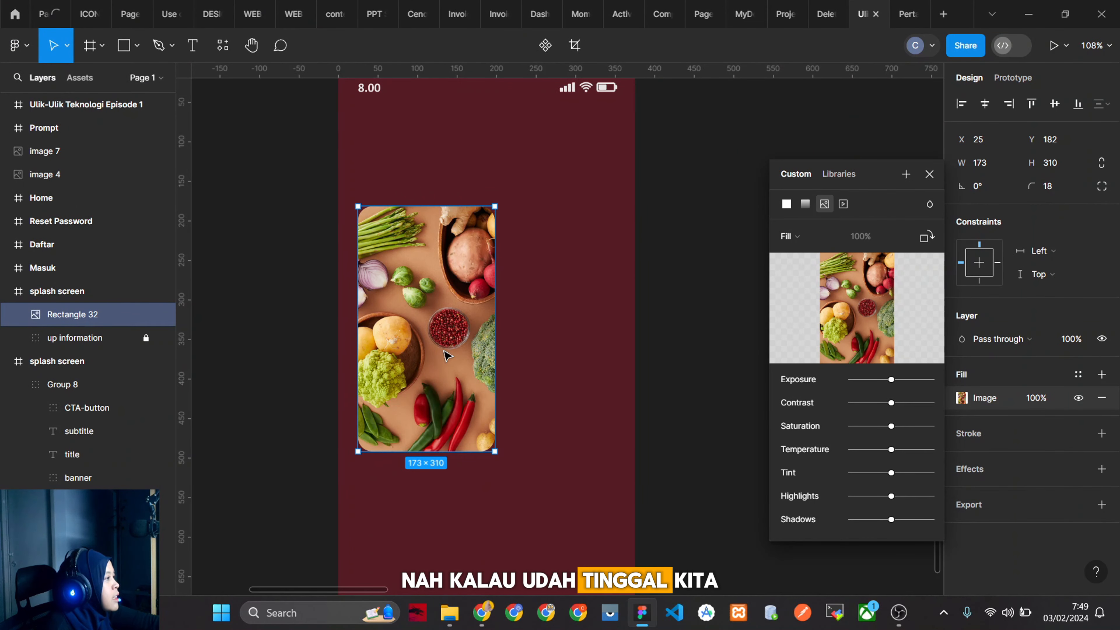
pyautogui.scroll(-5, 621, 426)
pyautogui.scroll(5, 580, 182)
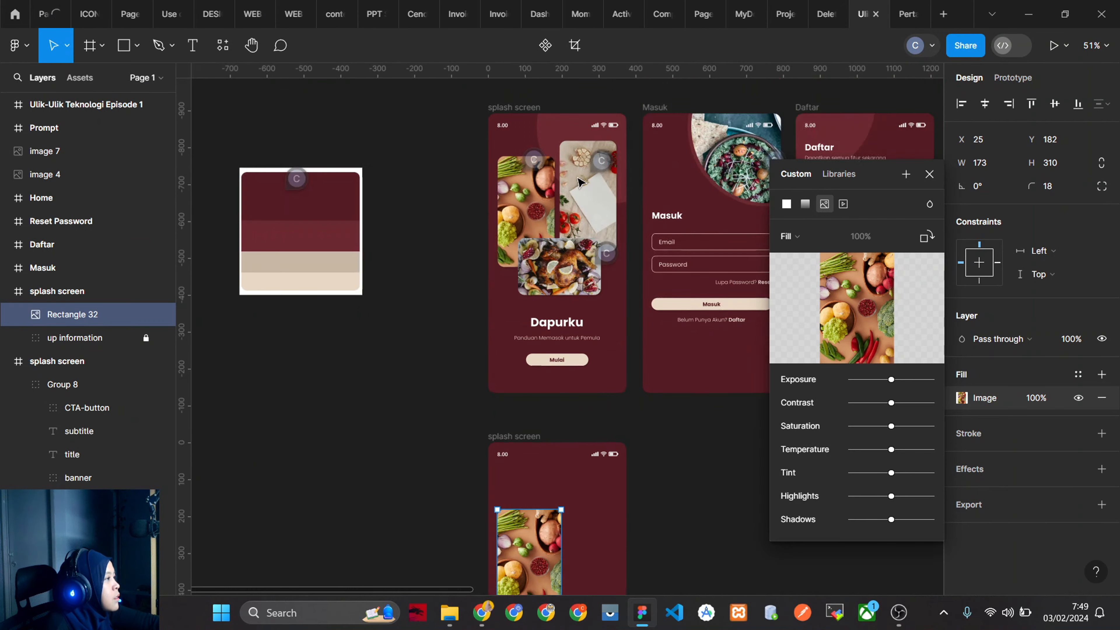
pyautogui.scroll(5, 580, 182)
pyautogui.scroll(-6, 617, 261)
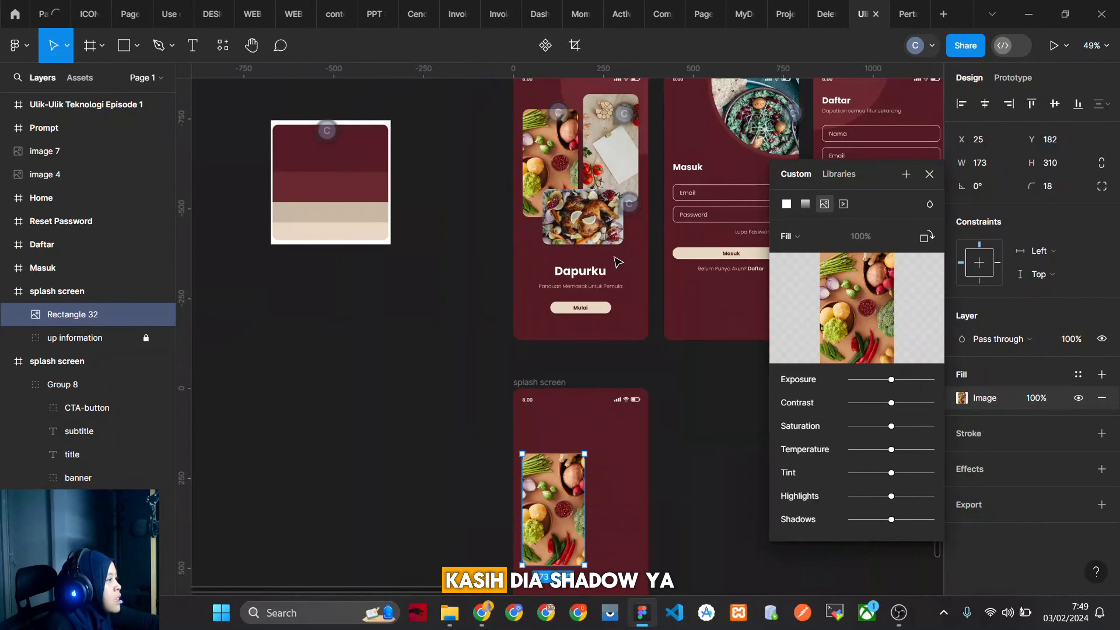
pyautogui.scroll(4, 618, 262)
pyautogui.scroll(-5, 573, 309)
pyautogui.scroll(5, 573, 309)
pyautogui.scroll(4, 478, 434)
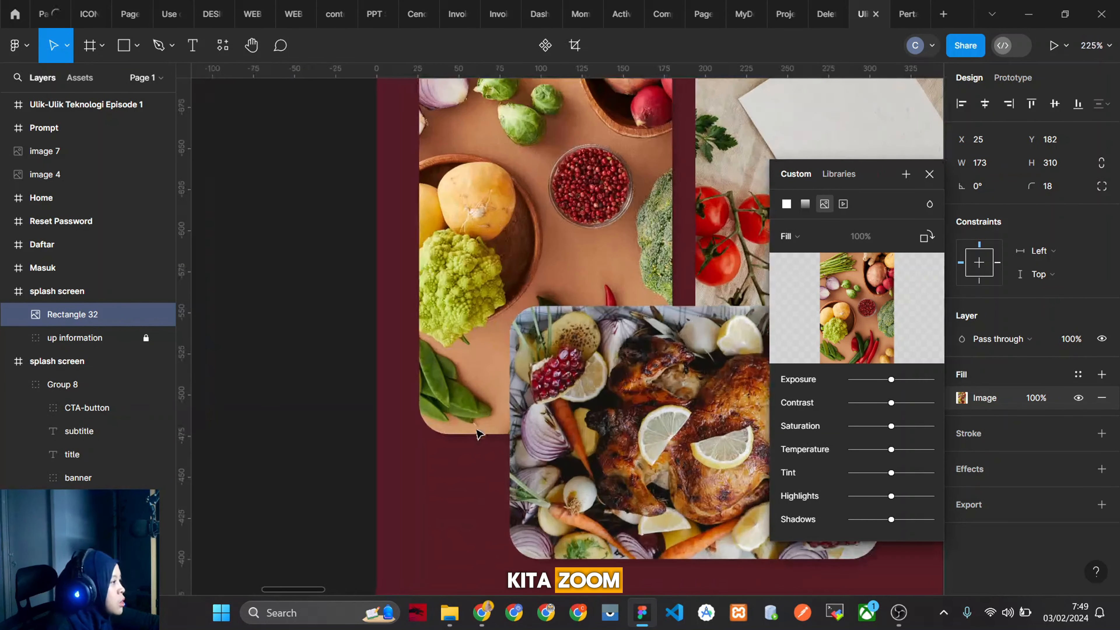
pyautogui.scroll(6, 478, 434)
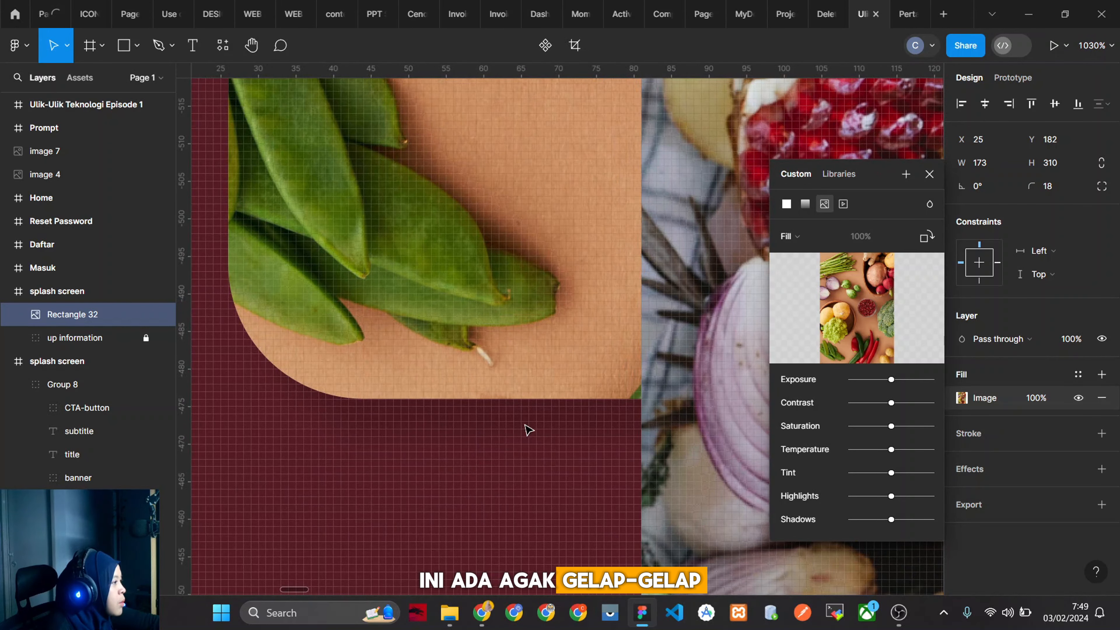
pyautogui.scroll(-15, 528, 430)
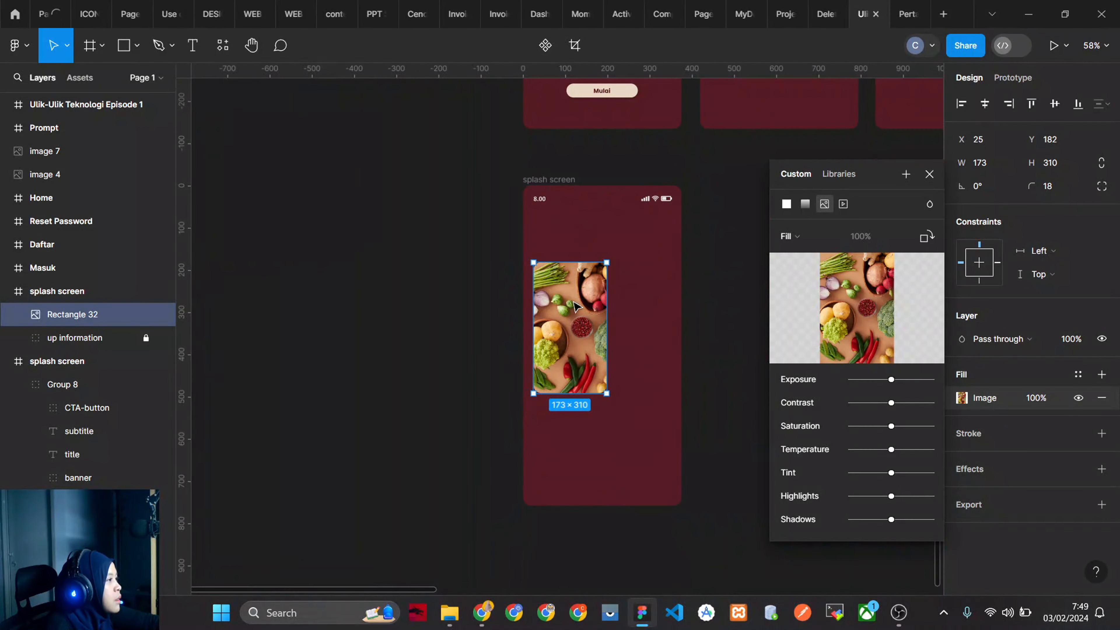
# Add a drop shadow effect to the vegetable photo rectangle in the new splash screen.
pyautogui.scroll(4, 602, 384)
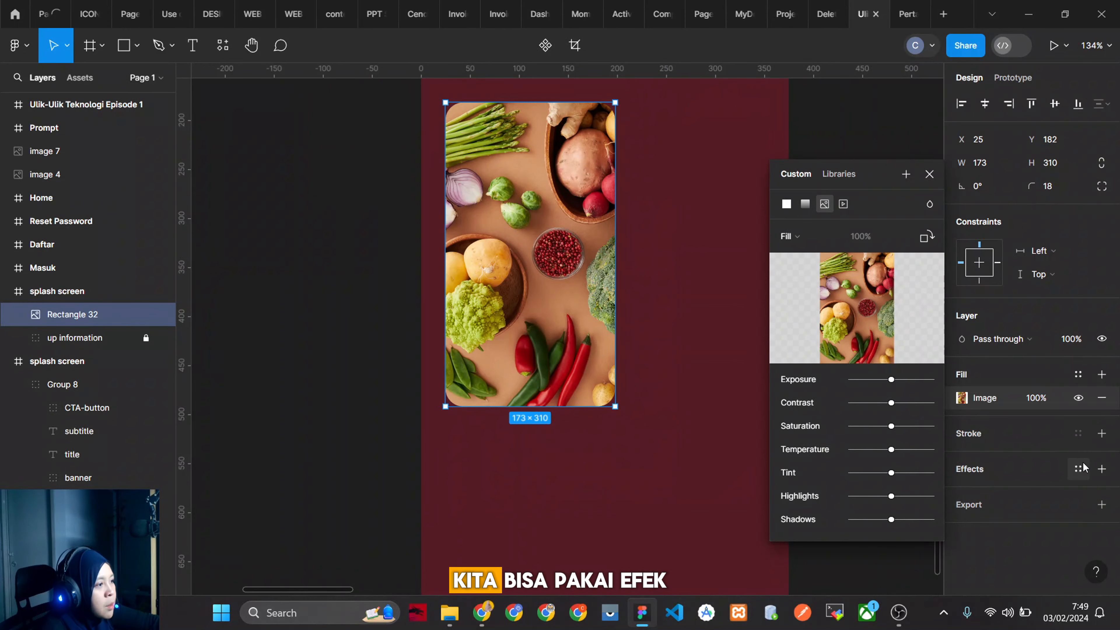
pyautogui.click(1102, 468)
pyautogui.scroll(7, 600, 413)
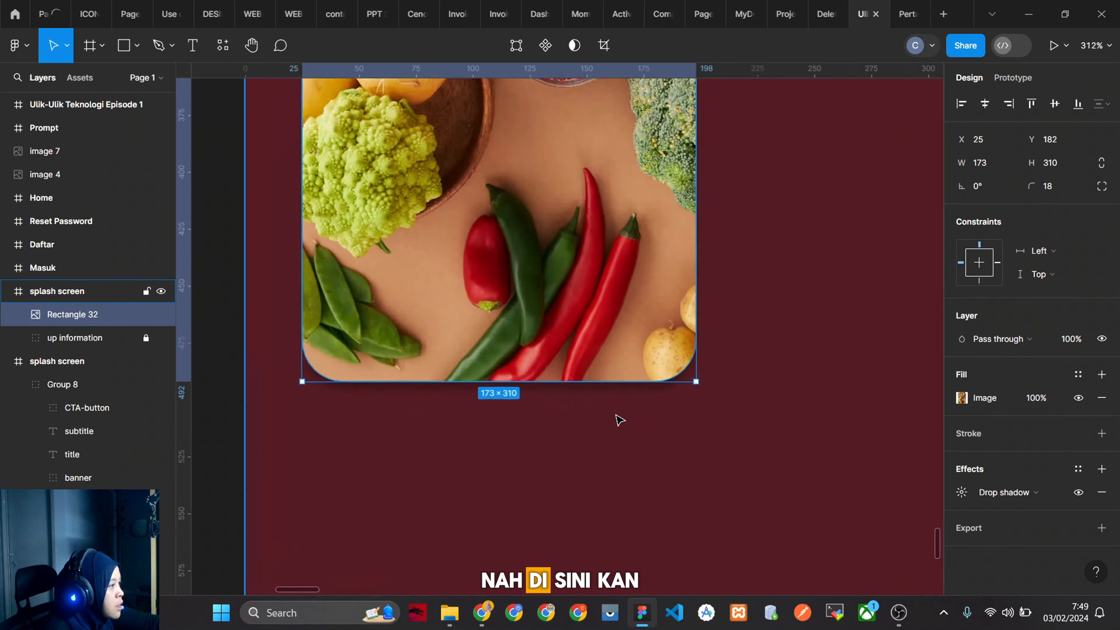
pyautogui.scroll(-6, 657, 412)
pyautogui.click(340, 325)
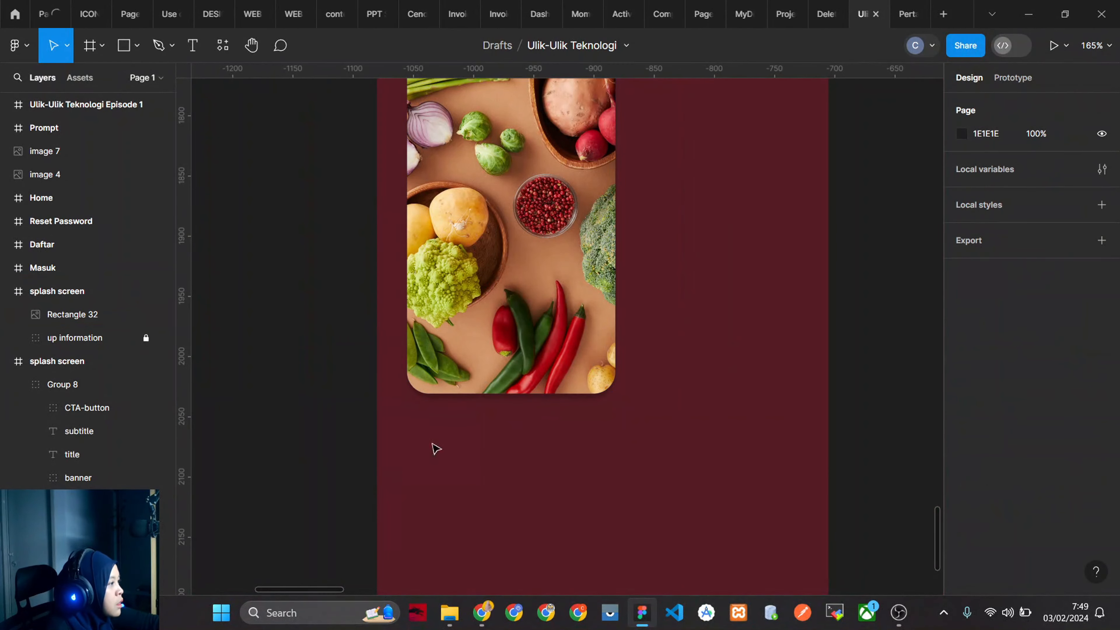
# Compare the shadow with the original splash screen and set the vegetable photo's drop shadow opacity to 15%.
pyautogui.scroll(10, 685, 454)
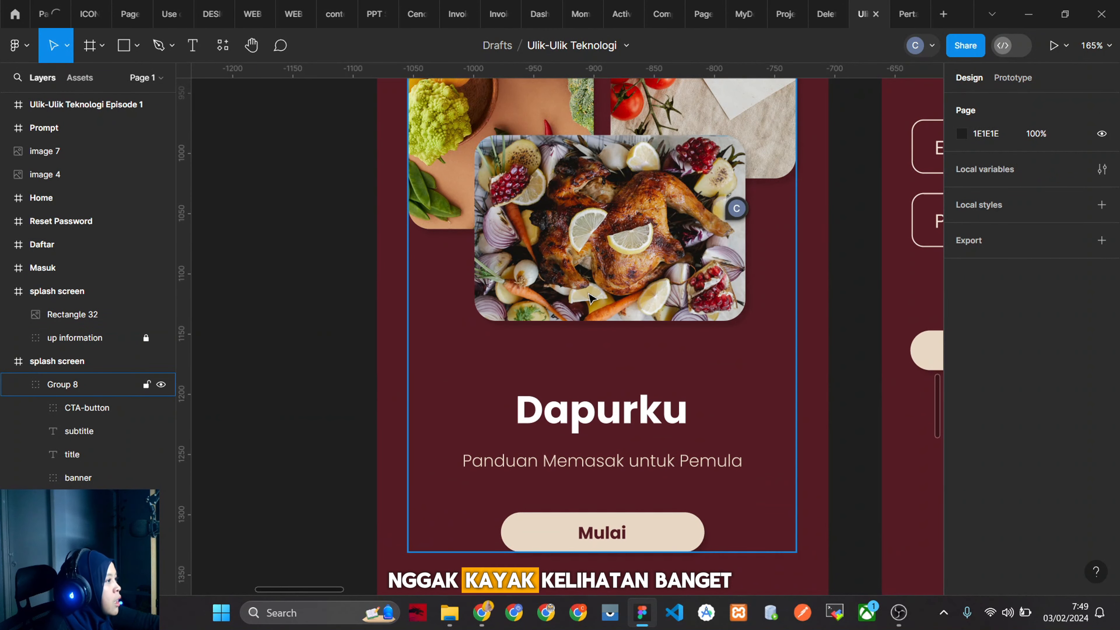
pyautogui.scroll(3, 595, 307)
pyautogui.scroll(-11, 595, 307)
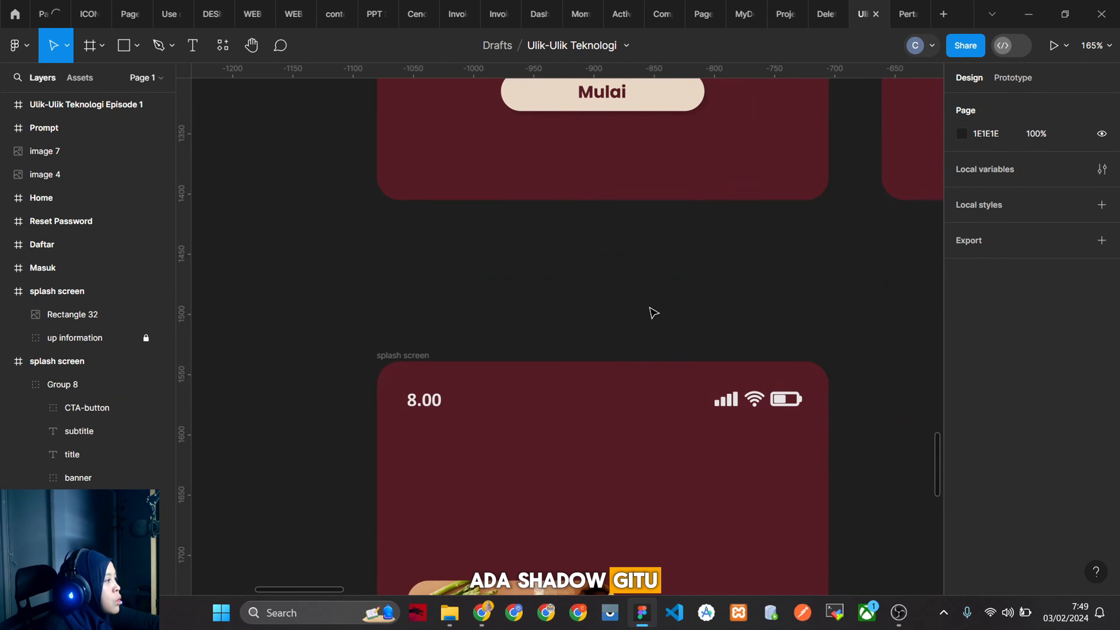
pyautogui.click(604, 283)
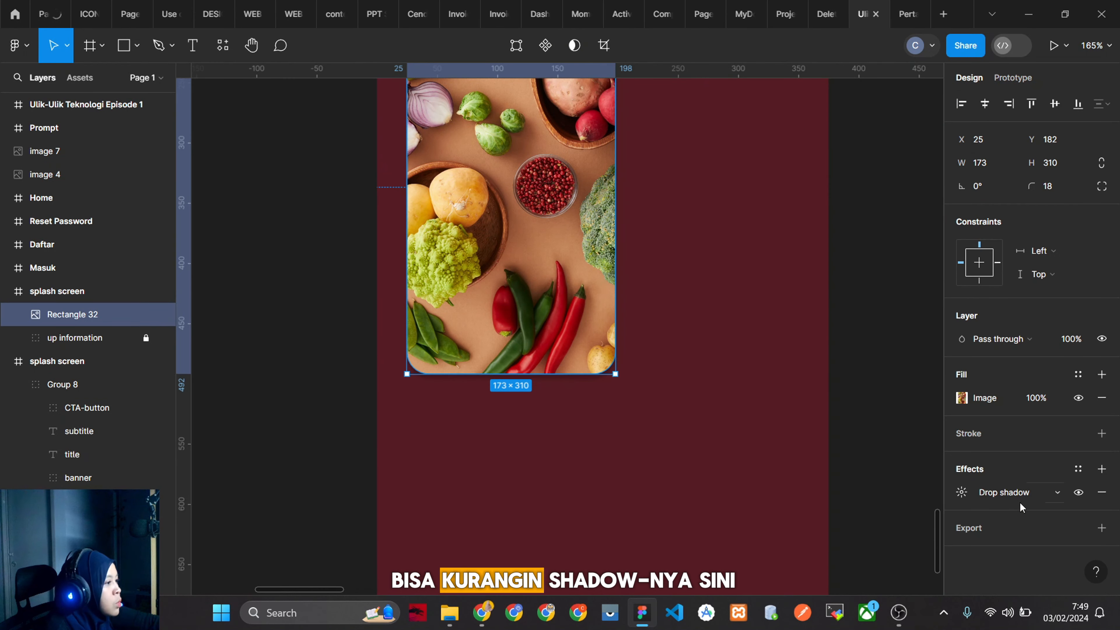
pyautogui.click(962, 492)
pyautogui.write('15')
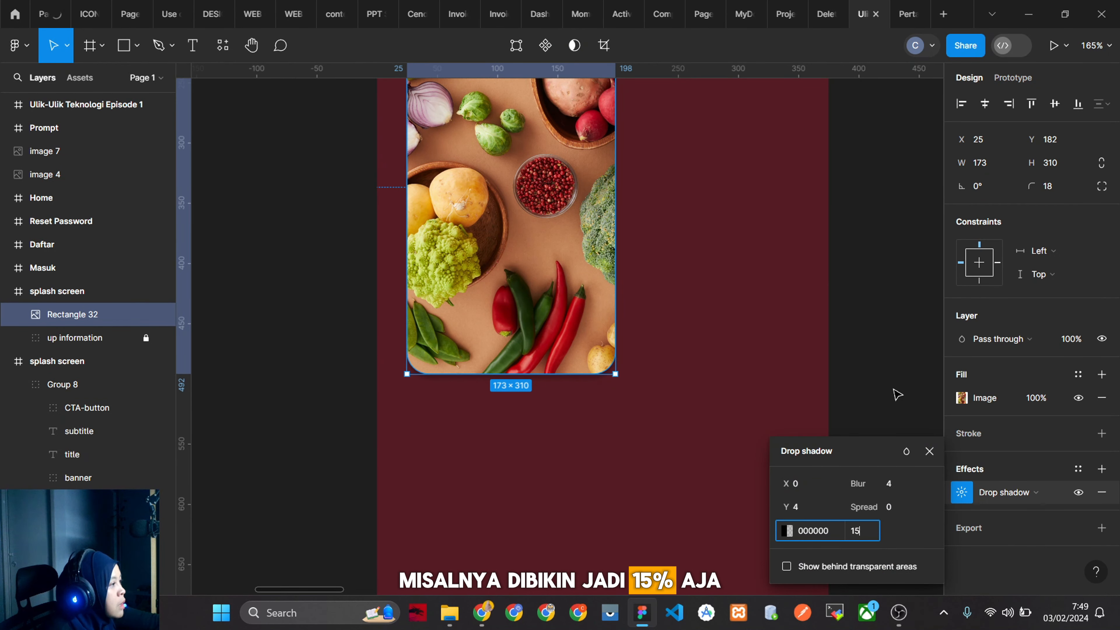
pyautogui.click(898, 394)
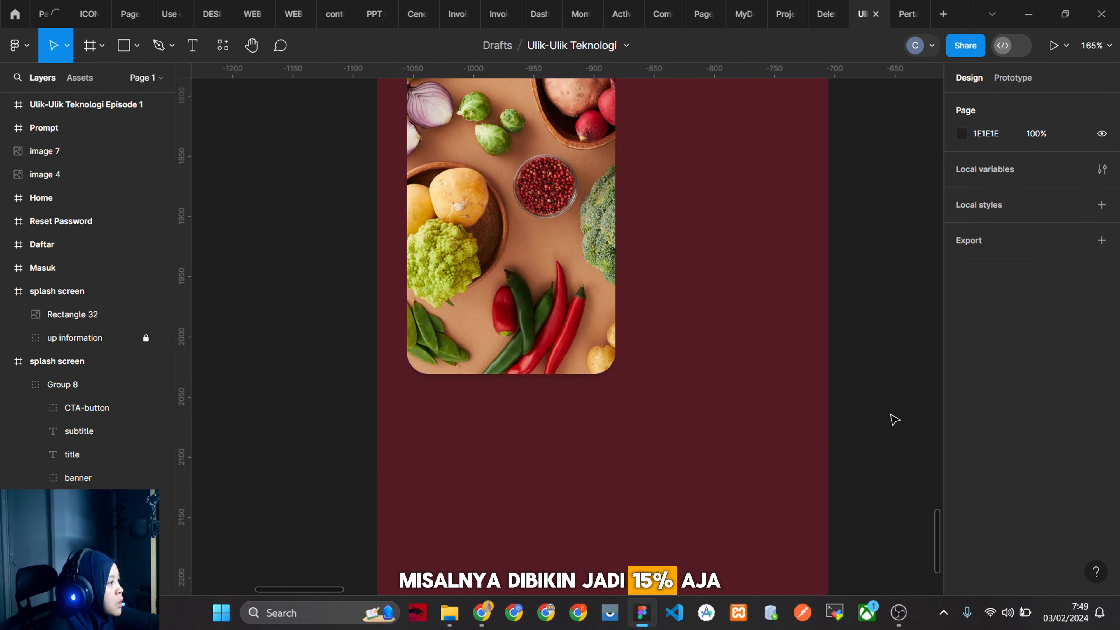
# Shift the vegetable photo's drop shadow slightly to the right by increasing its X offset.
pyautogui.click(551, 291)
pyautogui.click(961, 491)
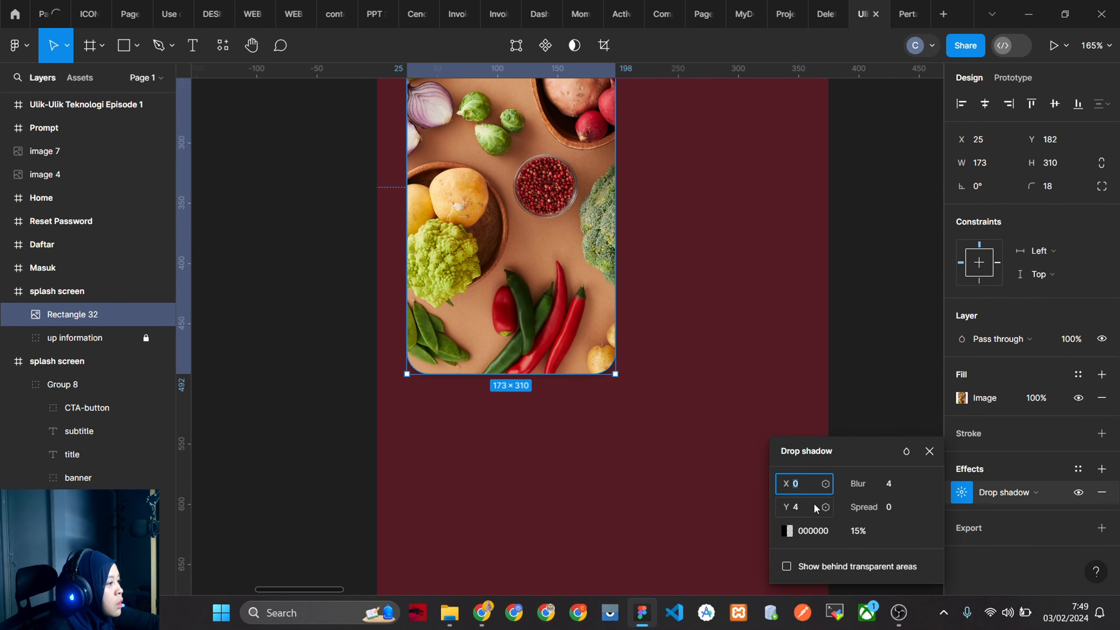
pyautogui.moveTo(787, 483); pyautogui.dragTo(793, 484)
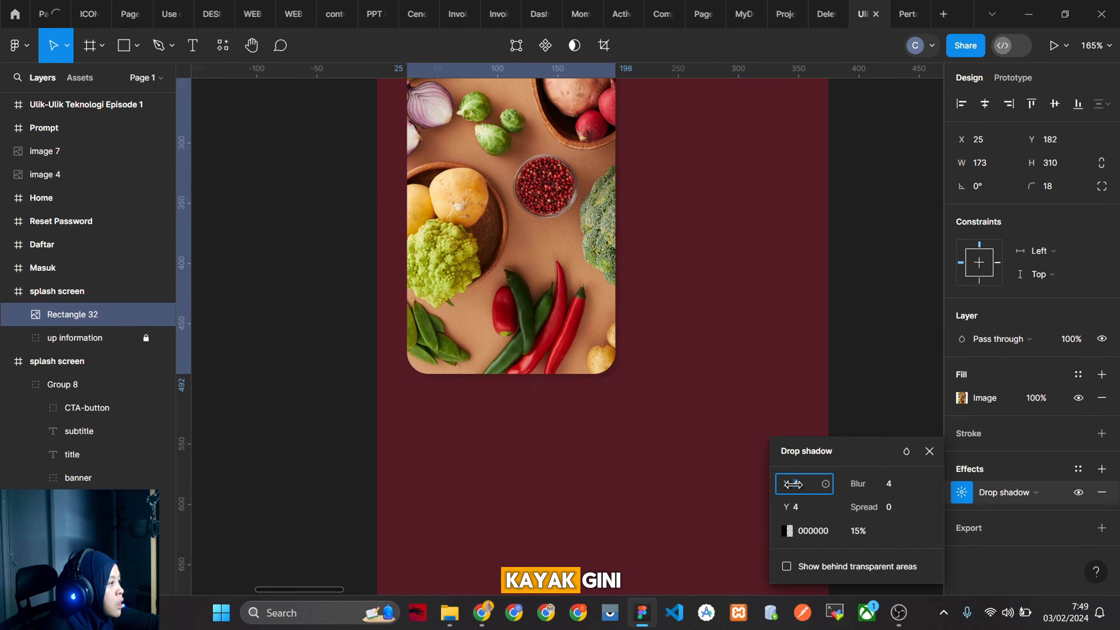
pyautogui.click(860, 388)
pyautogui.scroll(2, 780, 458)
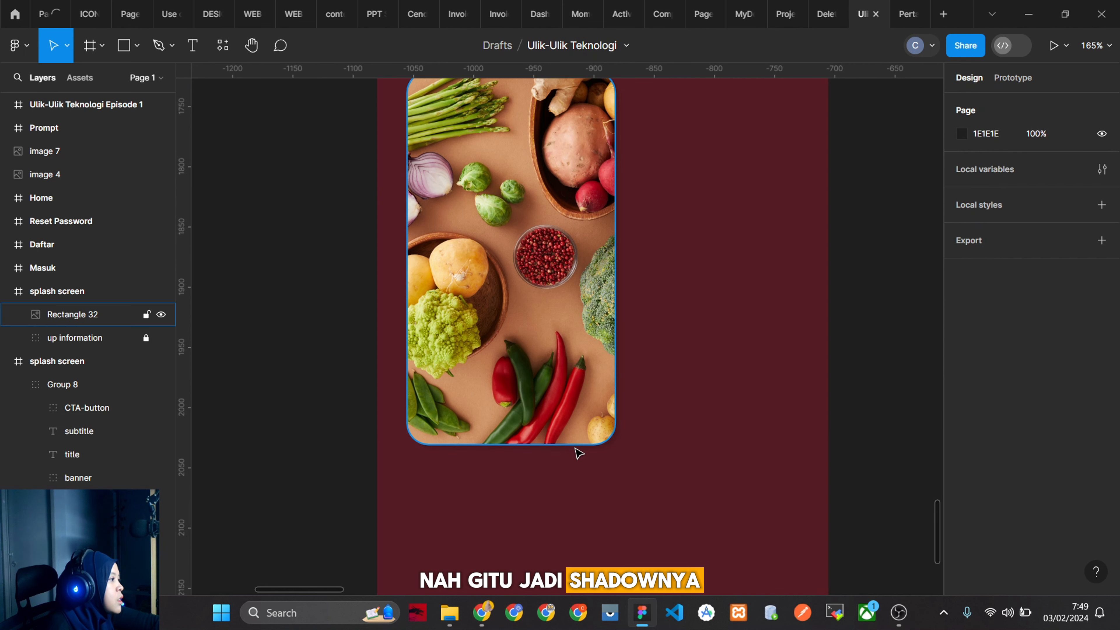
pyautogui.scroll(2, 782, 522)
# Duplicate the vegetable photo rectangle and place the copy beside it at X 210, Y 182.
pyautogui.hotkey('ctrl', 'z')
pyautogui.scroll(-3, 583, 454)
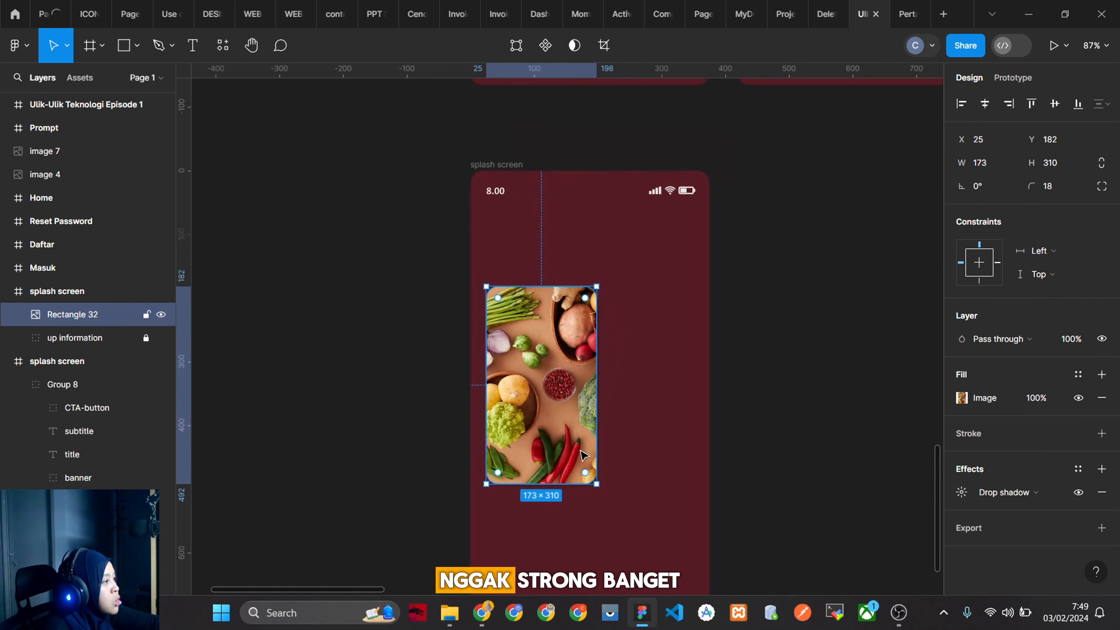
pyautogui.hotkey('ctrl', 'd')
pyautogui.moveTo(593, 400); pyautogui.dragTo(693, 424)
# Check the original layout and narrow both vegetable photos together to 159 × 310 each so they fit inside the frame.
pyautogui.scroll(8, 694, 425)
pyautogui.scroll(-6, 693, 424)
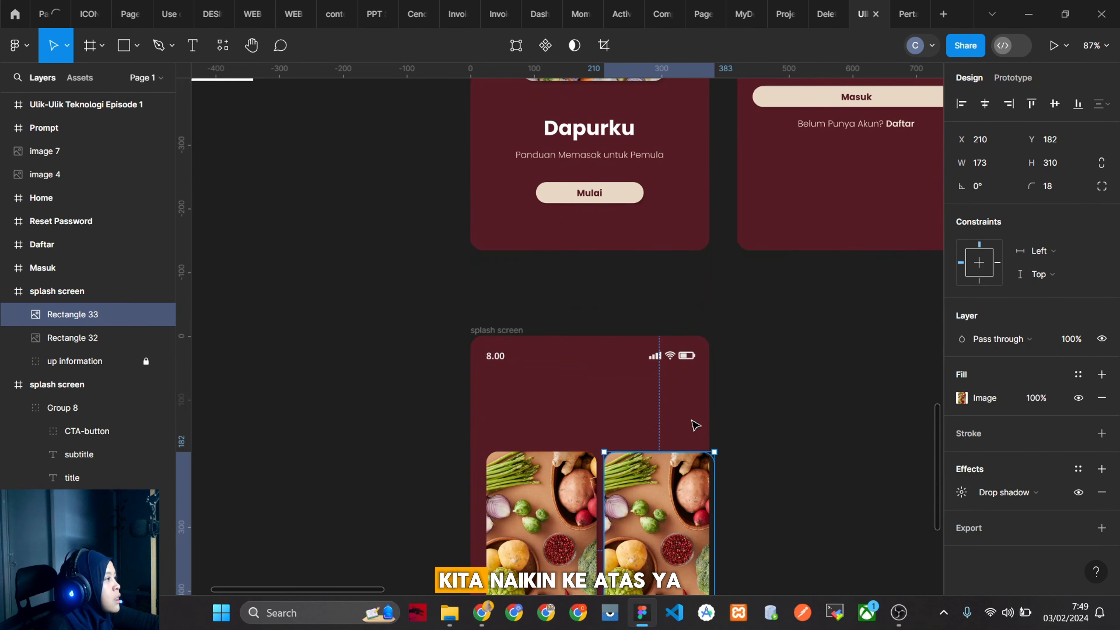
pyautogui.scroll(9, 668, 444)
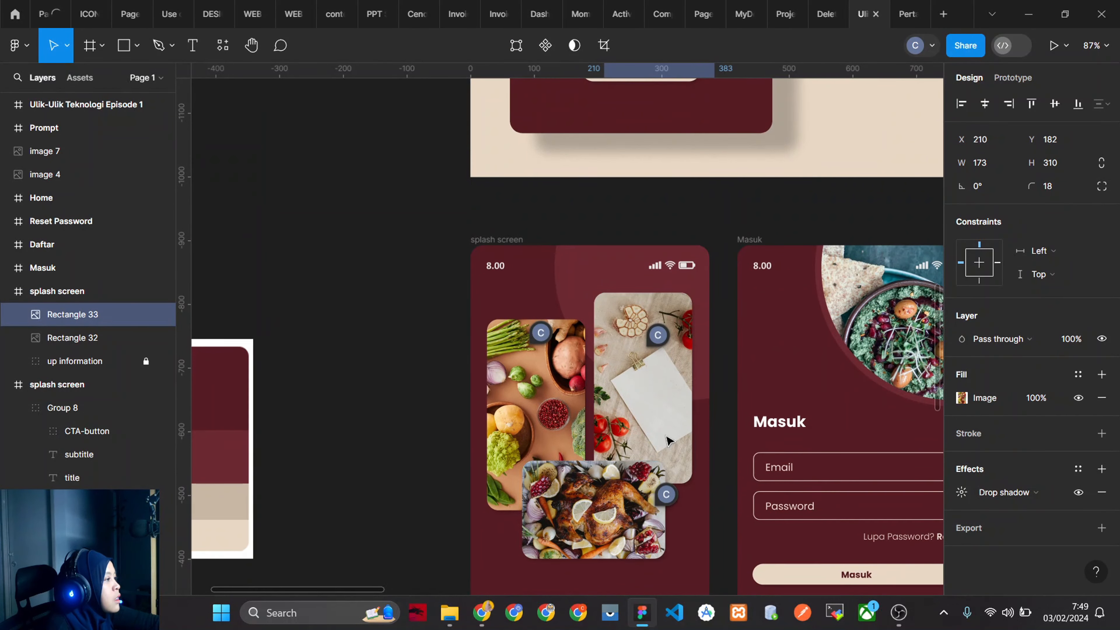
pyautogui.scroll(-7, 648, 373)
pyautogui.scroll(-4, 648, 373)
pyautogui.click(542, 397)
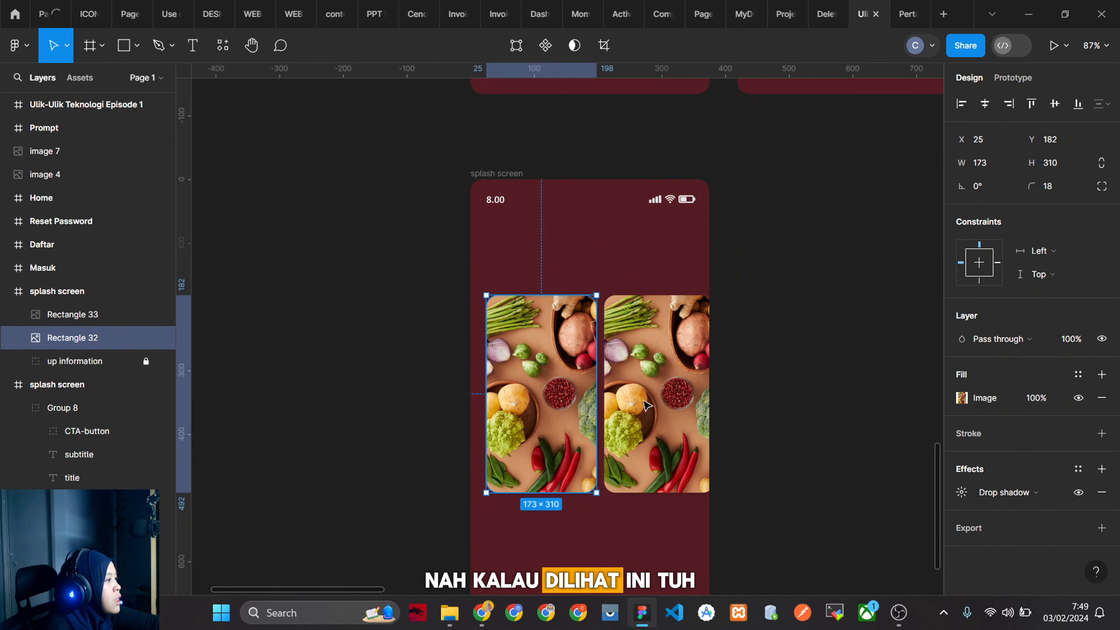
pyautogui.keyDown('shift'); pyautogui.click(705, 410); pyautogui.keyUp('shift')
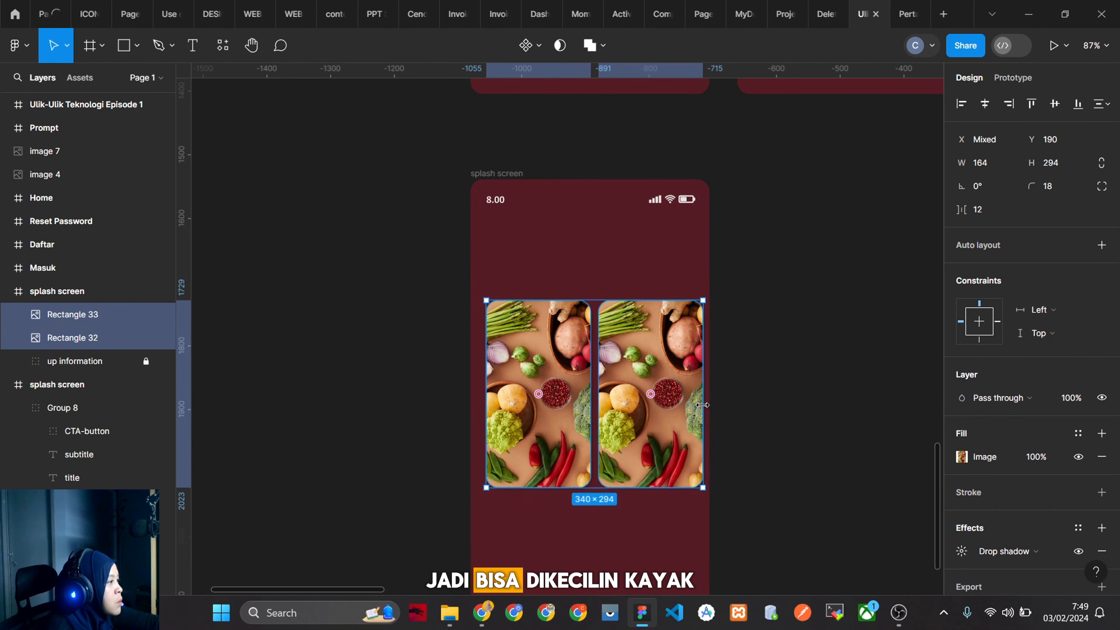
pyautogui.moveTo(714, 408); pyautogui.dragTo(696, 406)
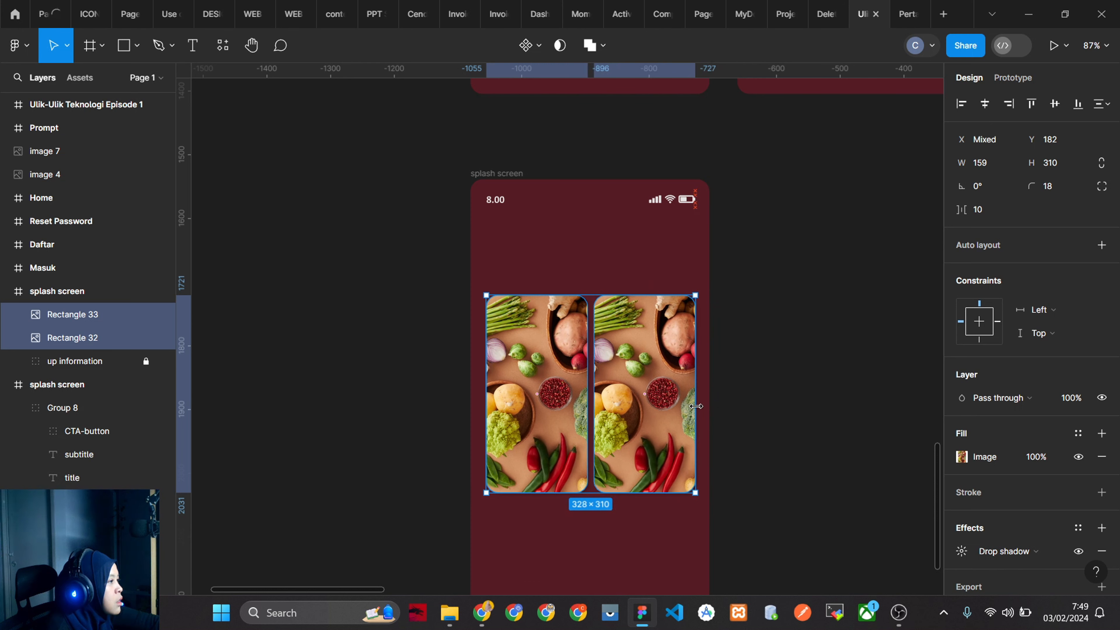
# Move the right-hand photo straight up to Y 103, keeping it at X 194.
pyautogui.click(657, 395)
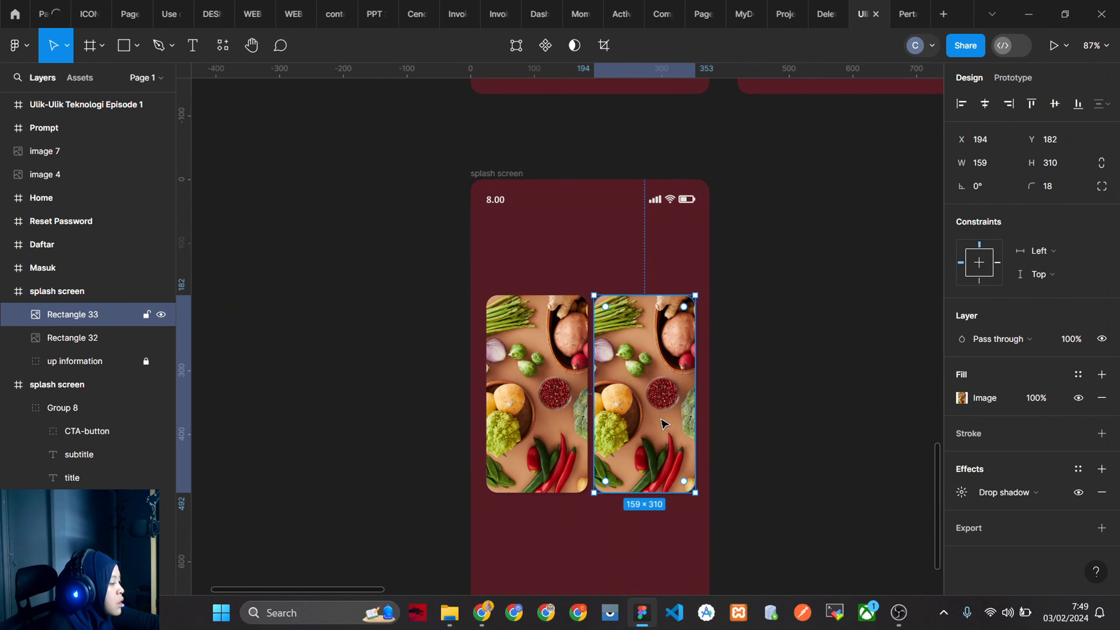
pyautogui.moveTo(666, 443)
pyautogui.mouseDown()
pyautogui.moveTo(665, 421)
pyautogui.moveTo(677, 458)
pyautogui.moveTo(657, 370)
pyautogui.moveTo(677, 440)
pyautogui.mouseUp()
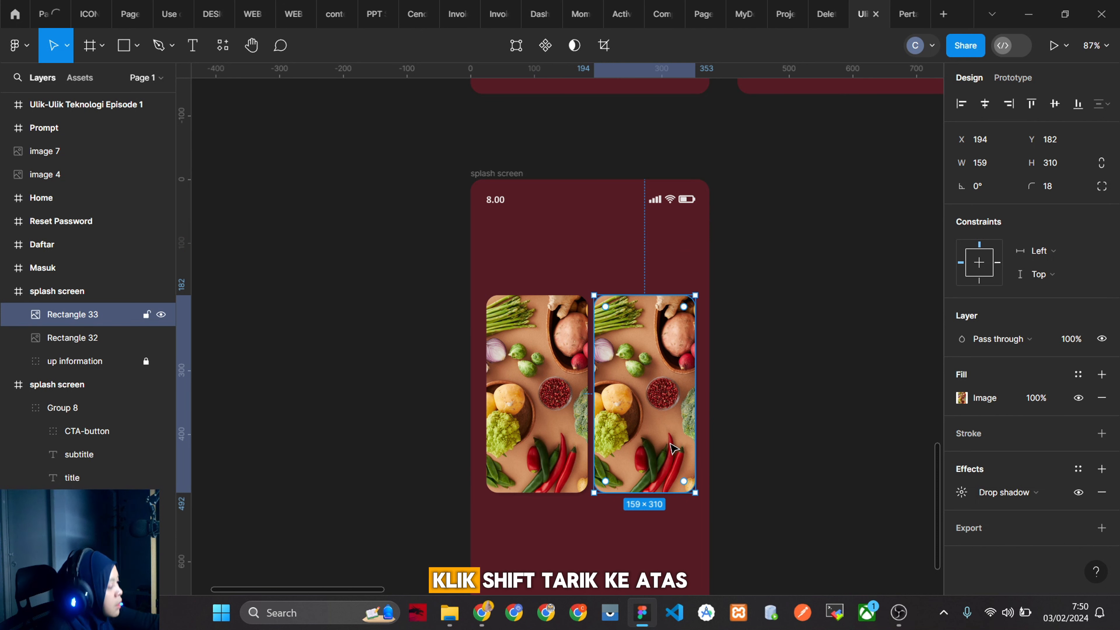
pyautogui.moveTo(670, 448); pyautogui.dragTo(670, 400)
pyautogui.click(836, 421)
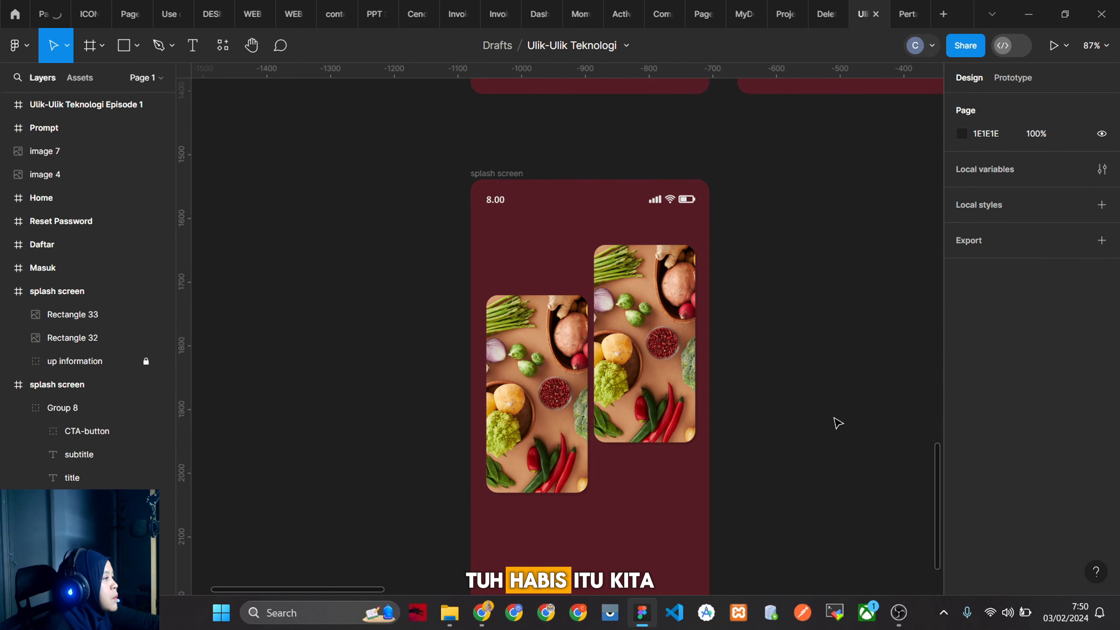
# Duplicate the right-hand photo, rotate the copy to about -90°, and lay it across the lower part of both photos.
pyautogui.click(668, 394)
pyautogui.hotkey('ctrl', 'd')
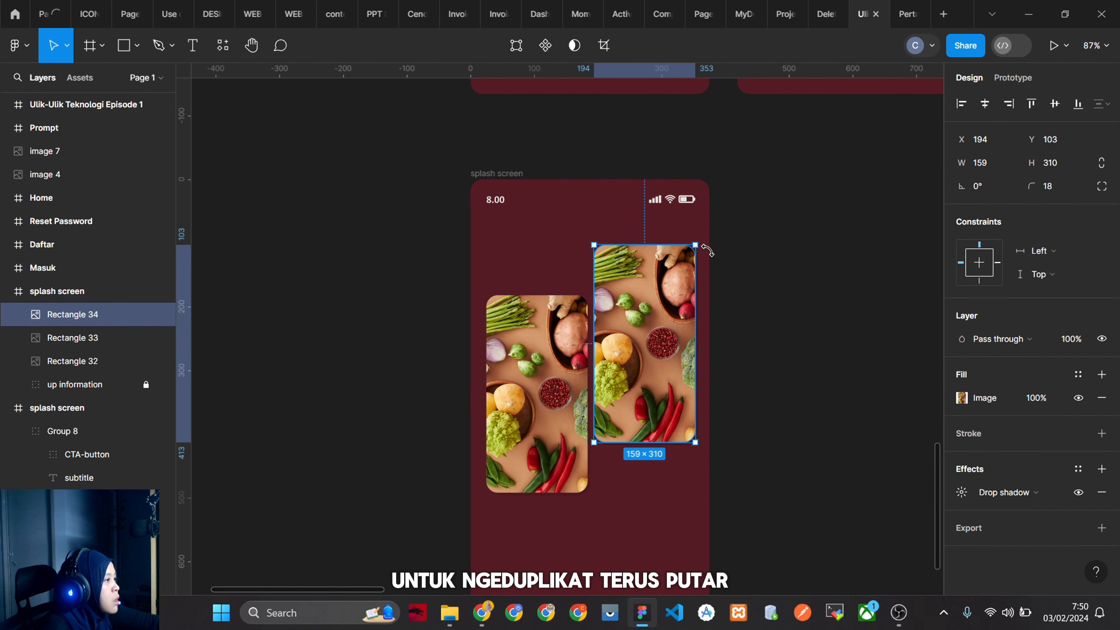
pyautogui.moveTo(707, 251); pyautogui.dragTo(630, 500)
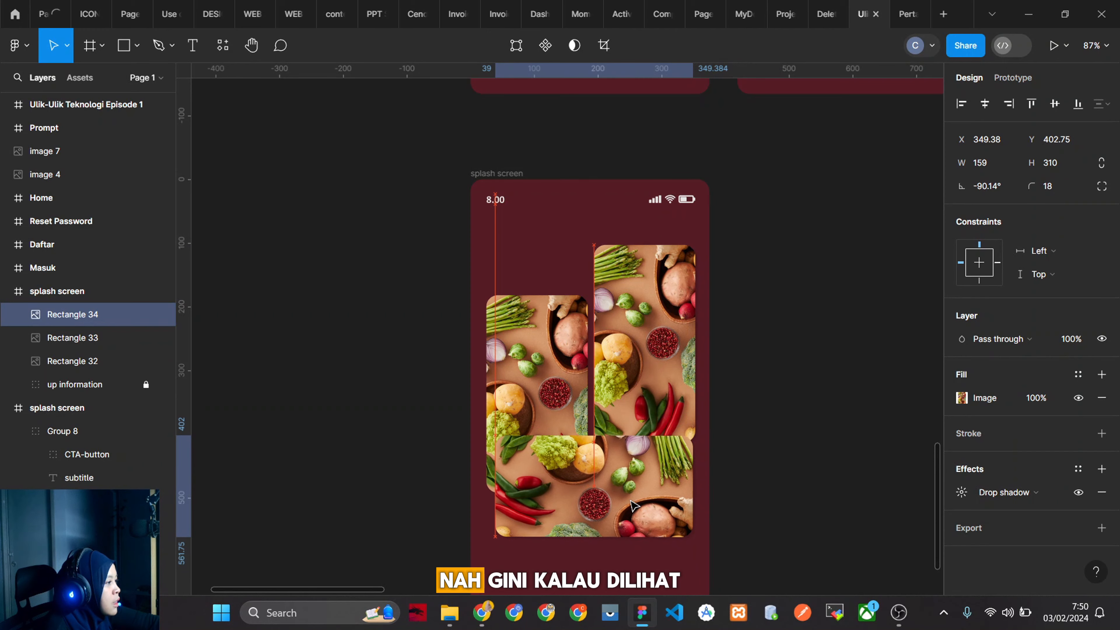
# Compare with the original layout and shorten the rotated photo symmetrically to a height of about 236.
pyautogui.scroll(5, 679, 505)
pyautogui.scroll(-6, 682, 496)
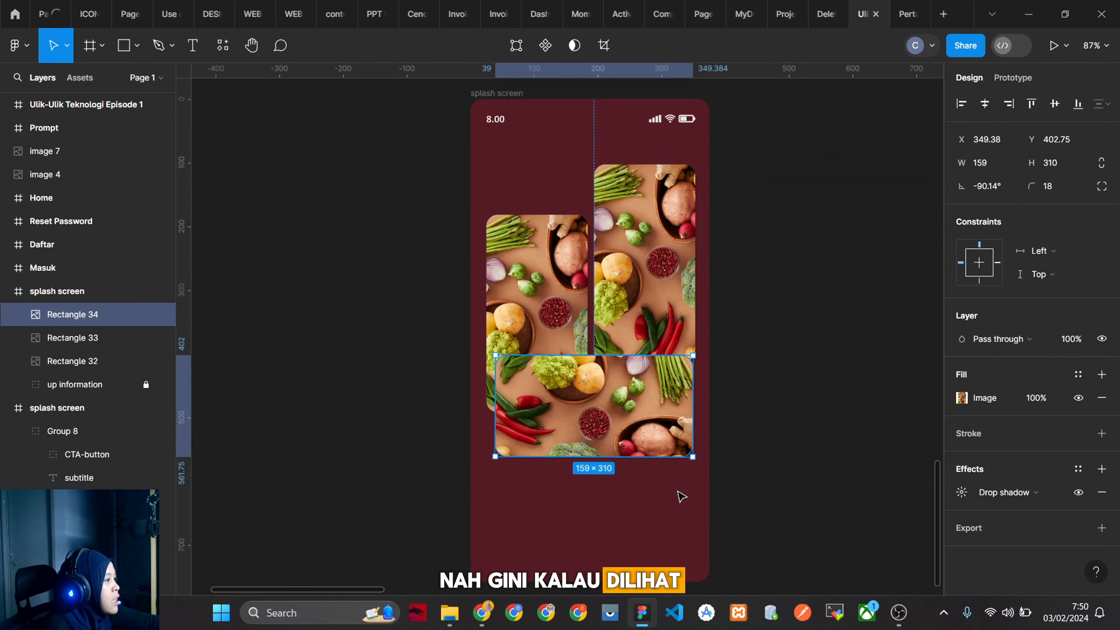
pyautogui.moveTo(688, 412); pyautogui.dragTo(643, 413)
# Move the right-hand photo down to Y 142 and replace its image with the Pexels blank-paper, garlic and tomatoes photo from Downloads.
pyautogui.click(677, 310)
pyautogui.moveTo(665, 239); pyautogui.dragTo(665, 263)
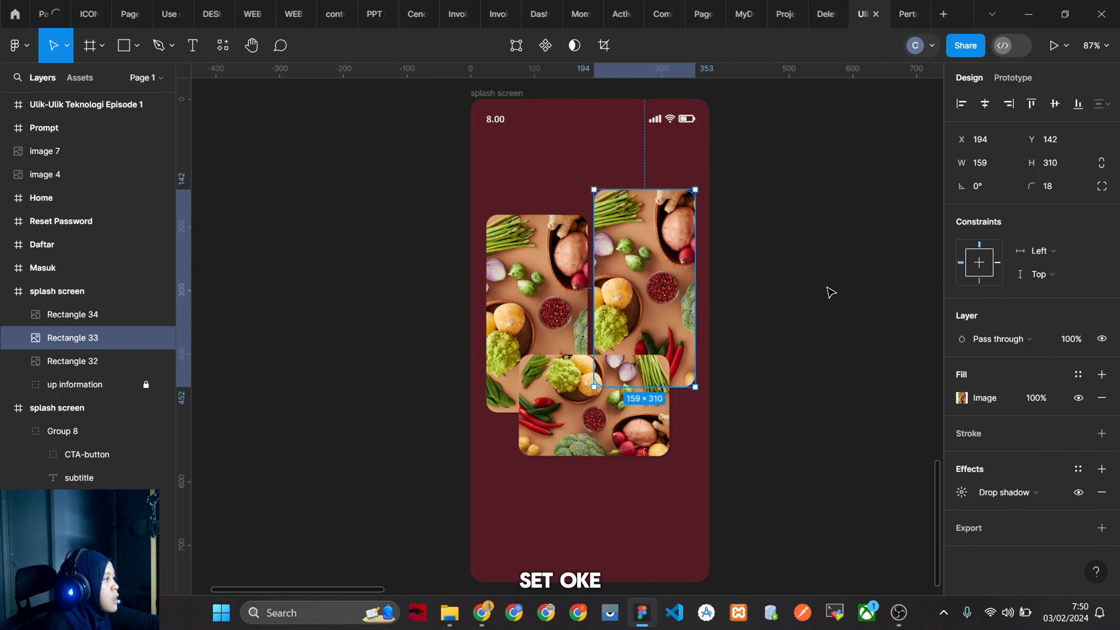
pyautogui.click(962, 398)
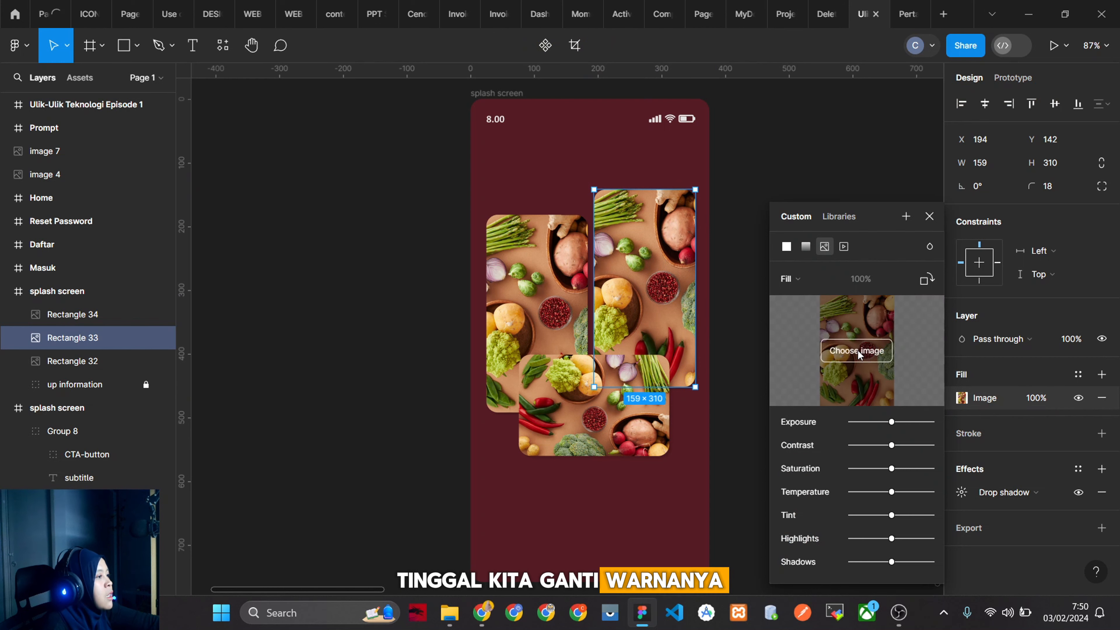
pyautogui.click(855, 351)
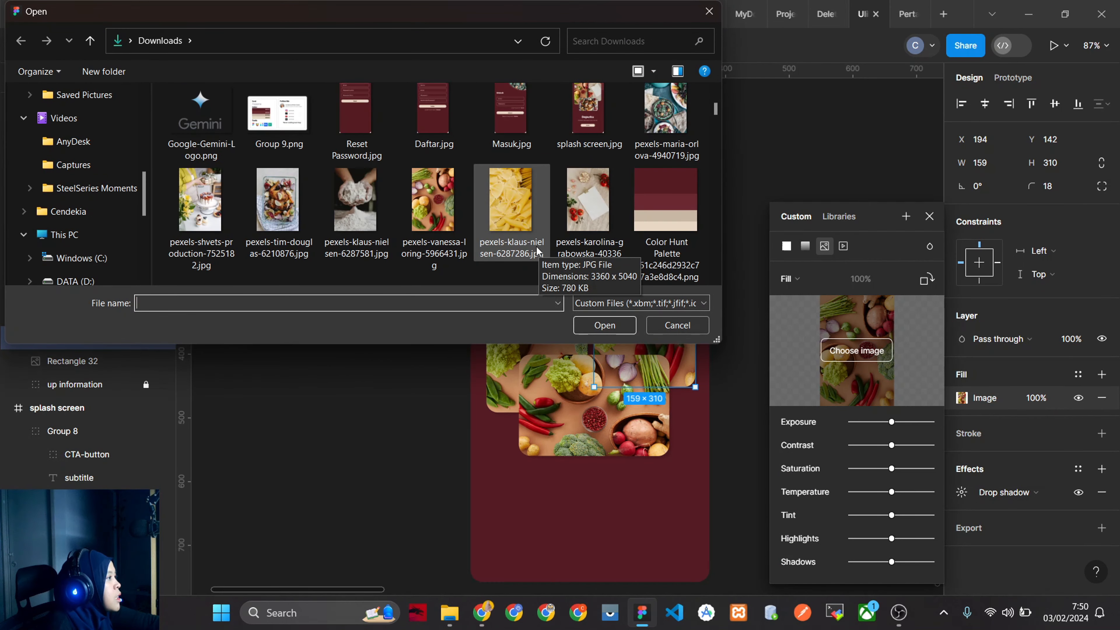
pyautogui.doubleClick(569, 215)
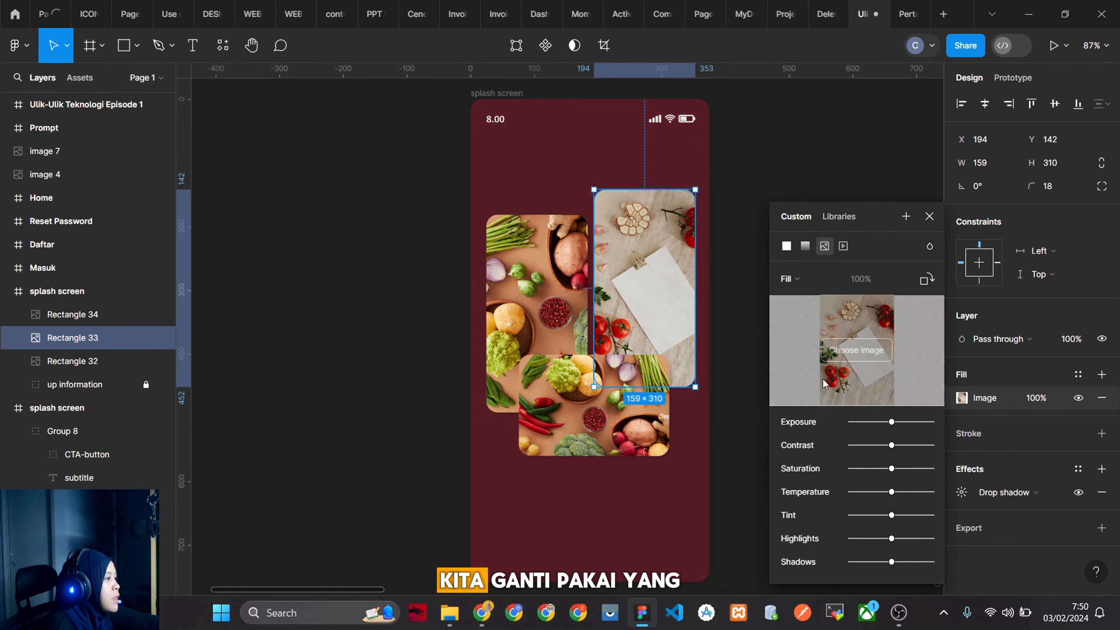
# Replace the rotated photo's image with the Pexels roast chicken photo from Downloads and deselect it.
pyautogui.click(652, 424)
pyautogui.click(963, 399)
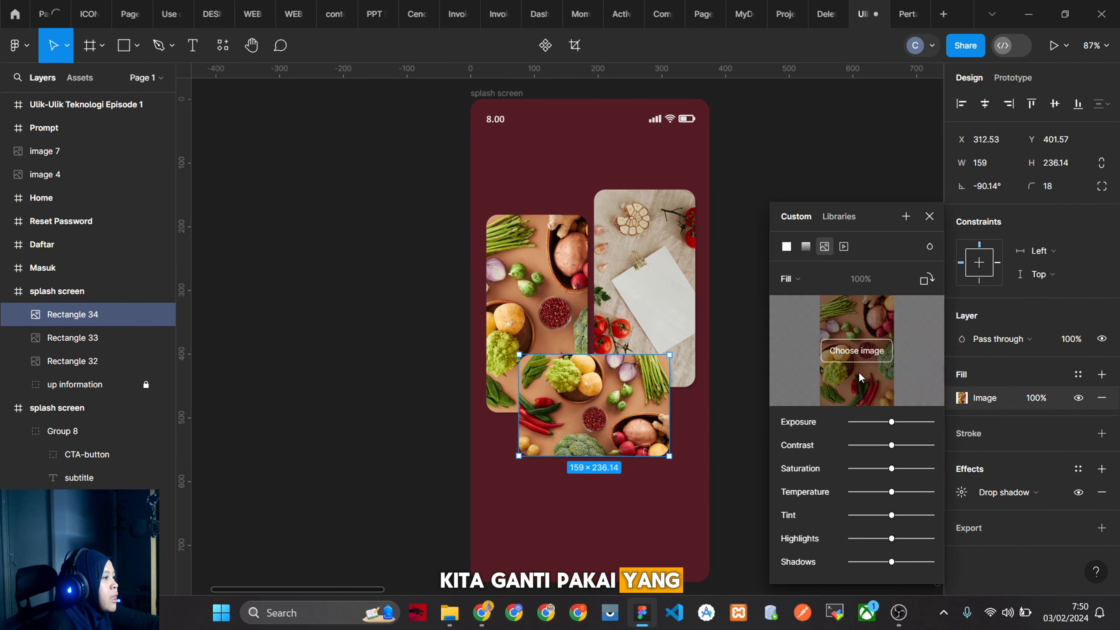
pyautogui.click(856, 350)
pyautogui.scroll(-3, 483, 250)
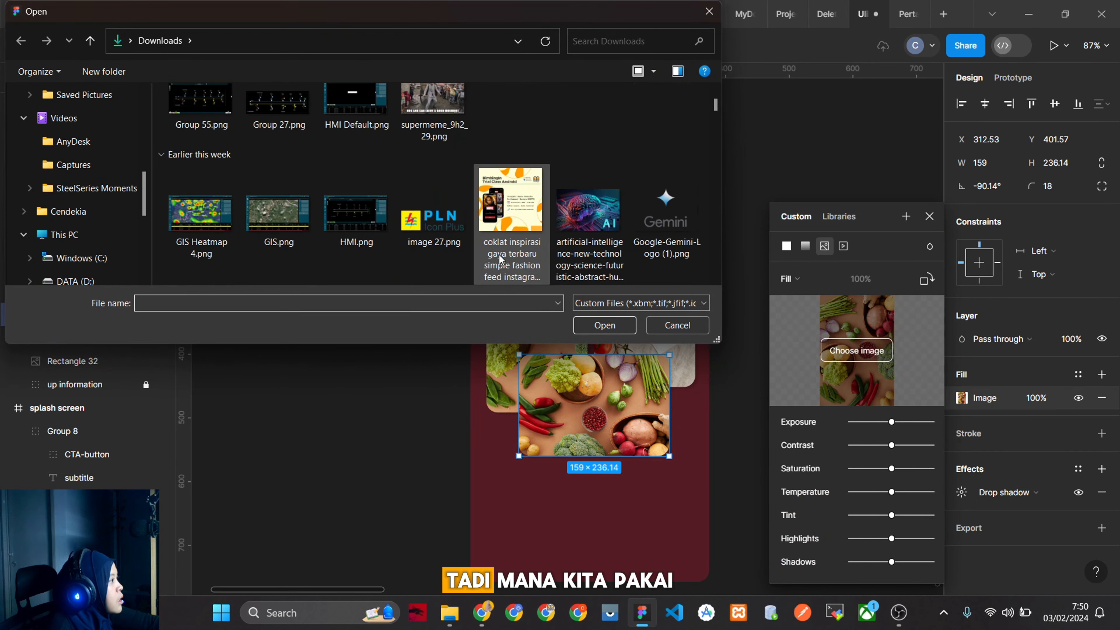
pyautogui.scroll(-5, 521, 264)
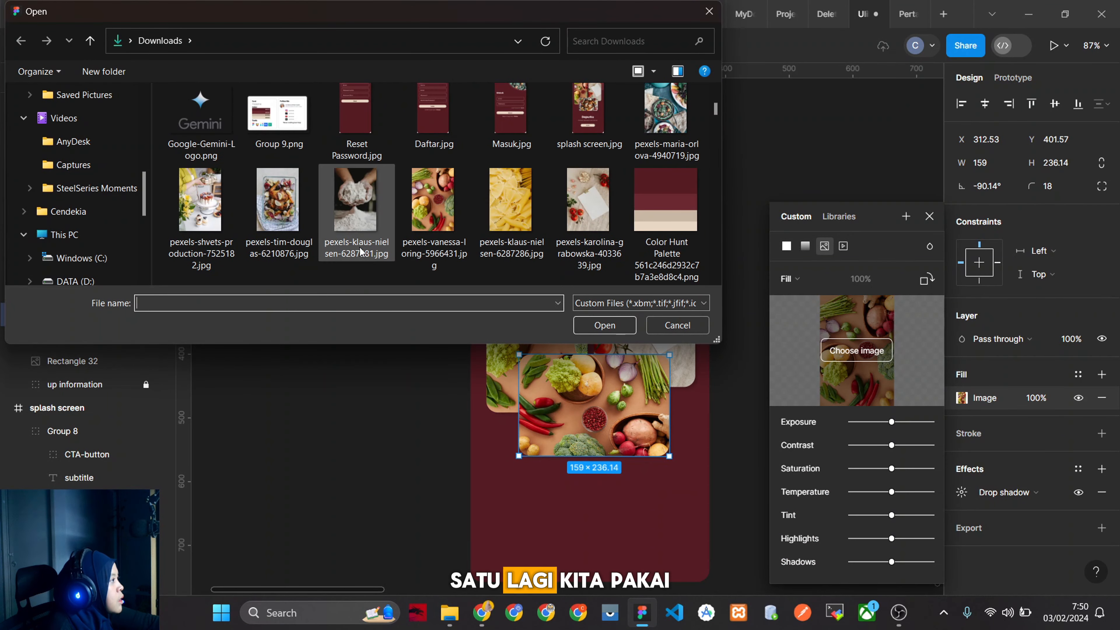
pyautogui.click(308, 254)
pyautogui.click(617, 328)
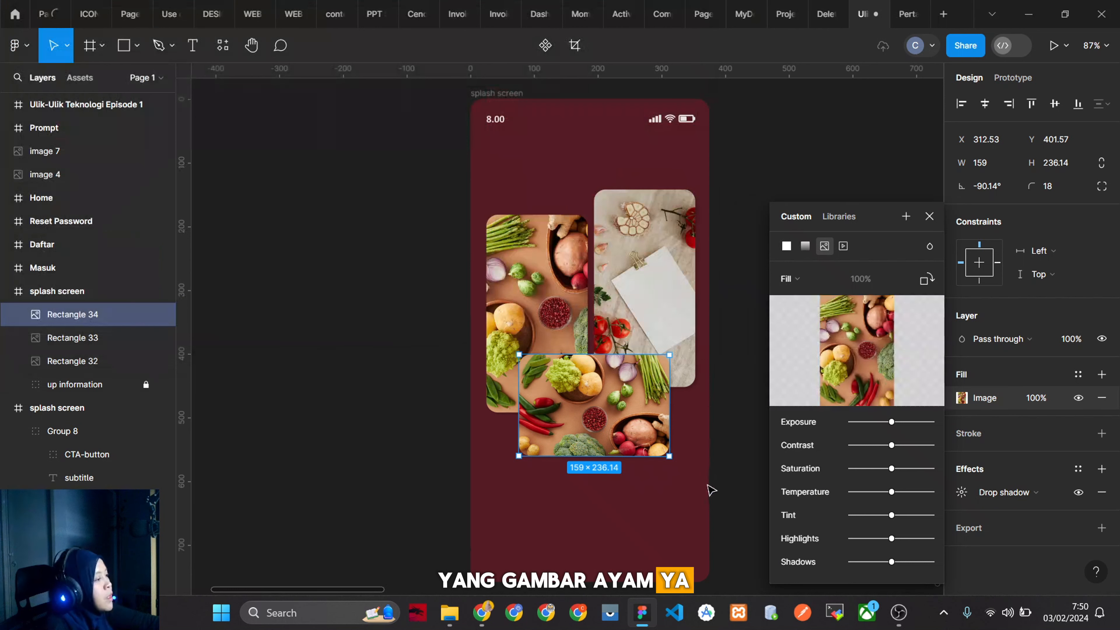
pyautogui.click(728, 493)
# Compare the rebuilt splash screen with the original and check the original Dapurku title's font, weight, size and placement.
pyautogui.keyDown('ctrl'); pyautogui.scroll(-5, 732, 497); pyautogui.keyUp('ctrl')
pyautogui.scroll(3, 767, 336)
pyautogui.scroll(-3, 768, 336)
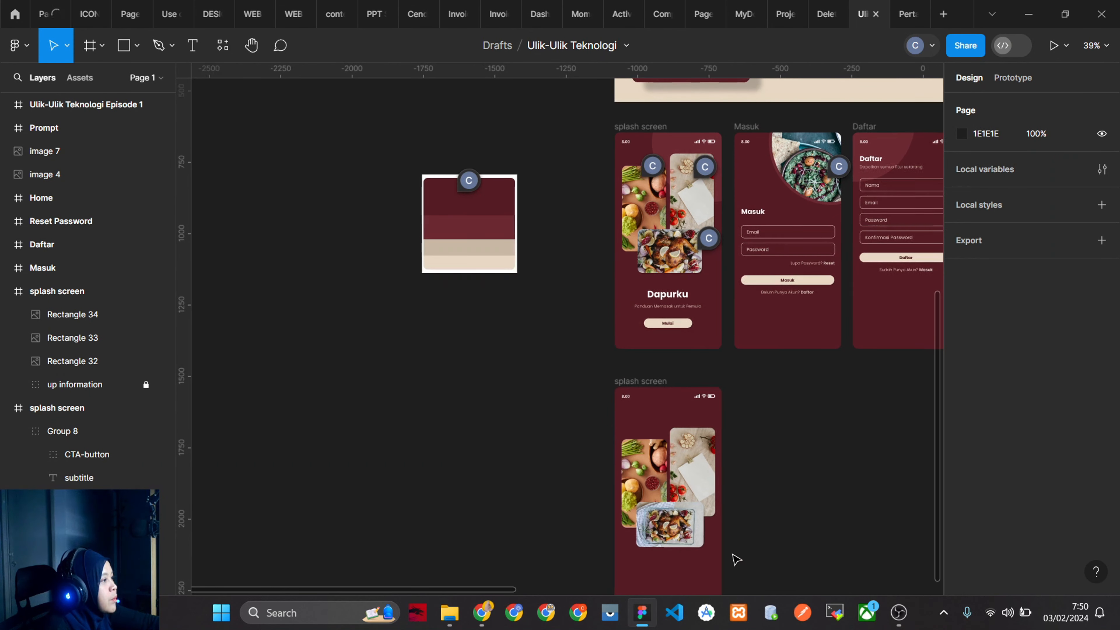
pyautogui.keyDown('ctrl'); pyautogui.scroll(3, 734, 569); pyautogui.keyUp('ctrl')
pyautogui.scroll(2, 734, 569)
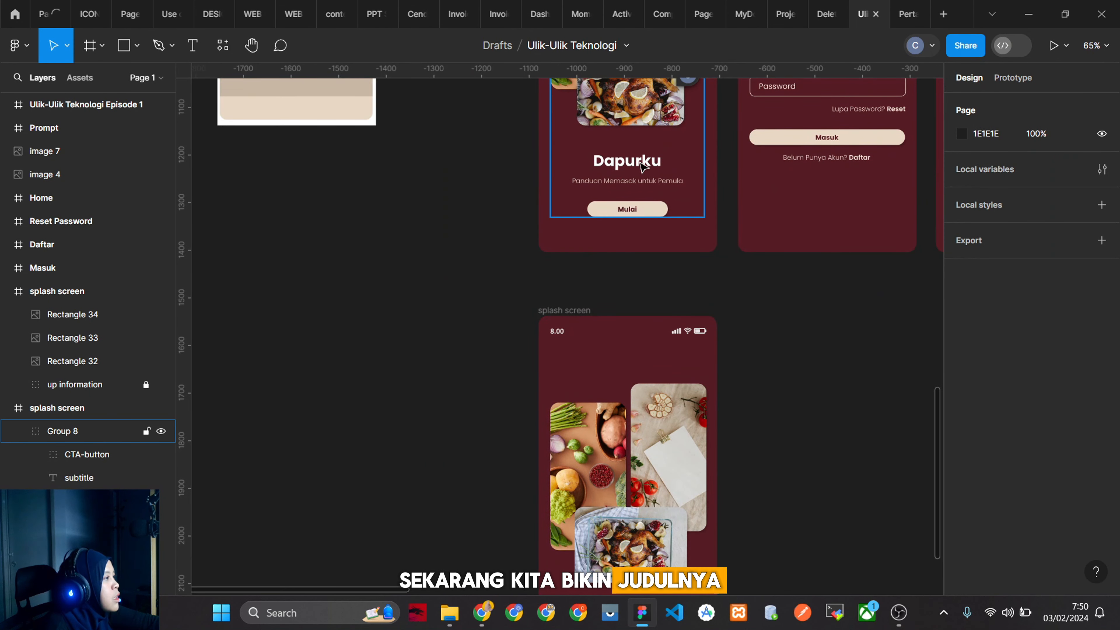
pyautogui.click(651, 164)
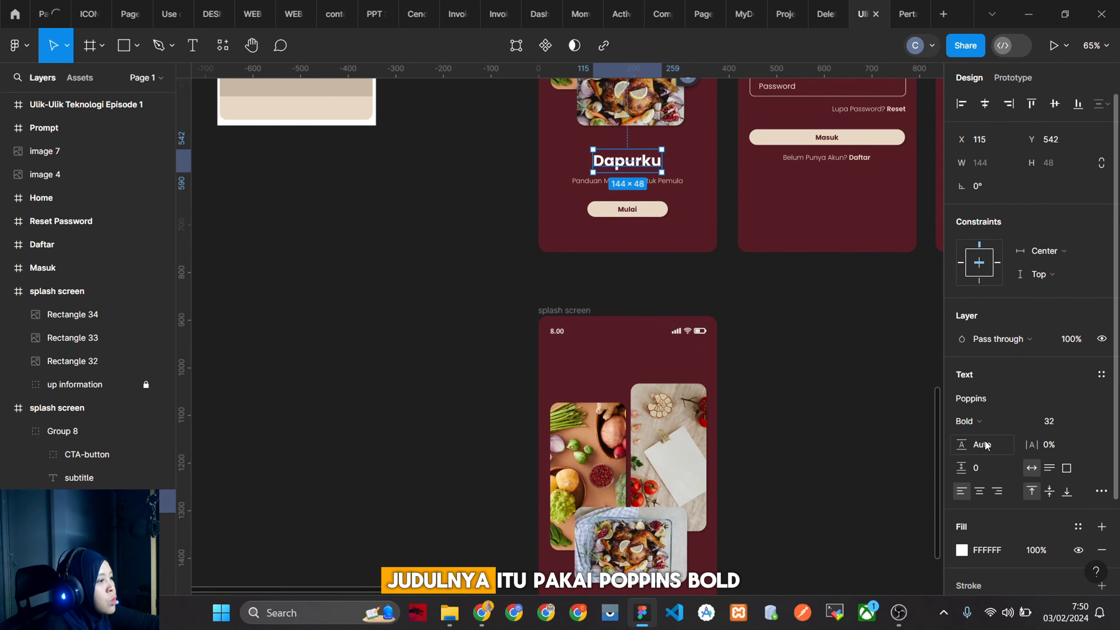
pyautogui.scroll(-5, 746, 380)
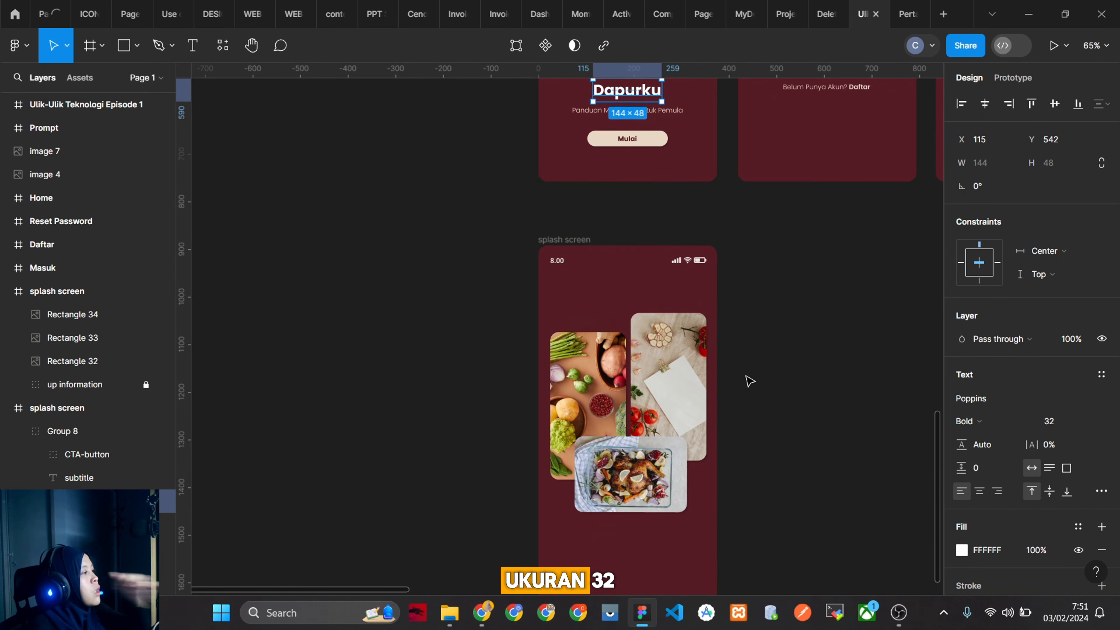
pyautogui.scroll(3, 767, 430)
pyautogui.scroll(7, 789, 432)
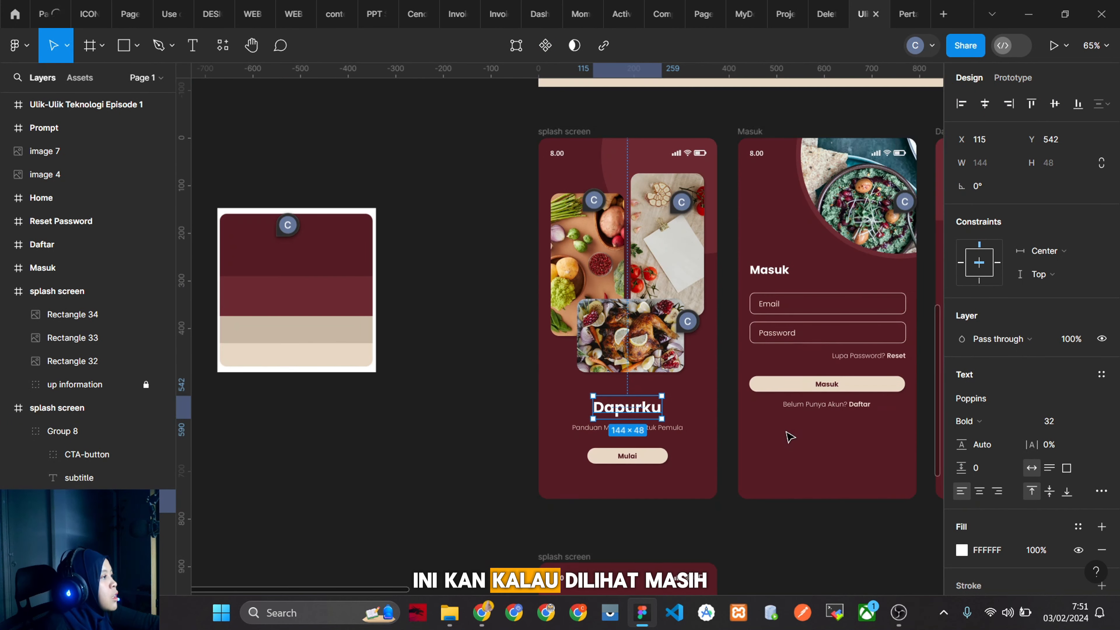
# Group the three food photos on the rebuilt splash screen and move the group up to Y 79, keeping it at X 25.
pyautogui.scroll(-7, 789, 432)
pyautogui.scroll(1, 789, 432)
pyautogui.moveTo(506, 384); pyautogui.dragTo(796, 569)
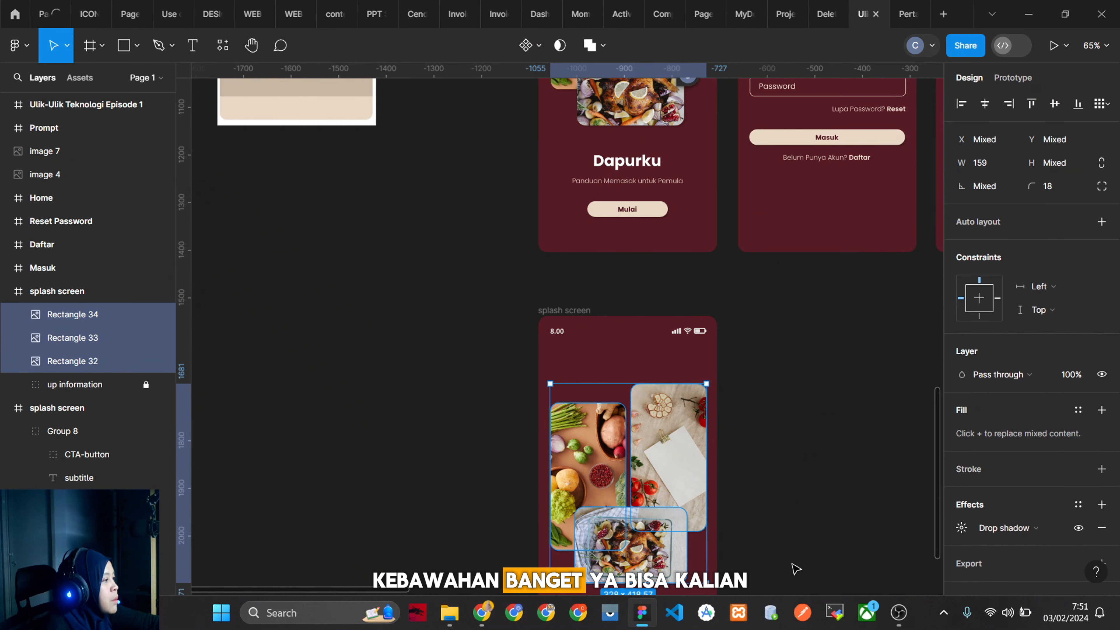
pyautogui.click(465, 388)
pyautogui.scroll(-1, 482, 350)
pyautogui.moveTo(487, 345); pyautogui.dragTo(781, 535)
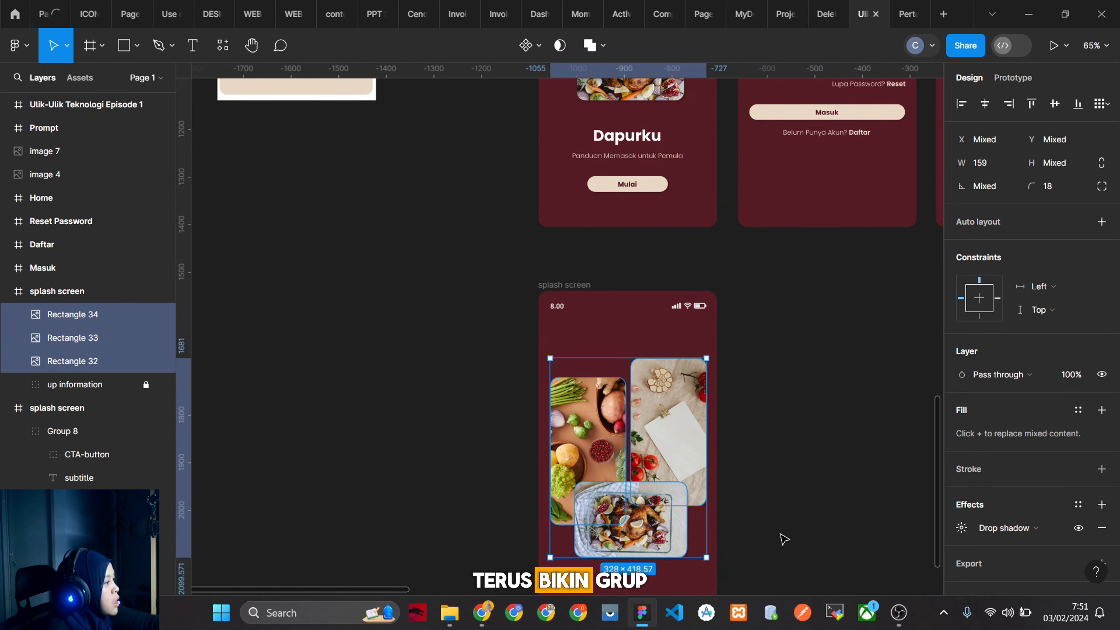
pyautogui.hotkey('ctrl', 'g')
pyautogui.moveTo(677, 479); pyautogui.dragTo(678, 449)
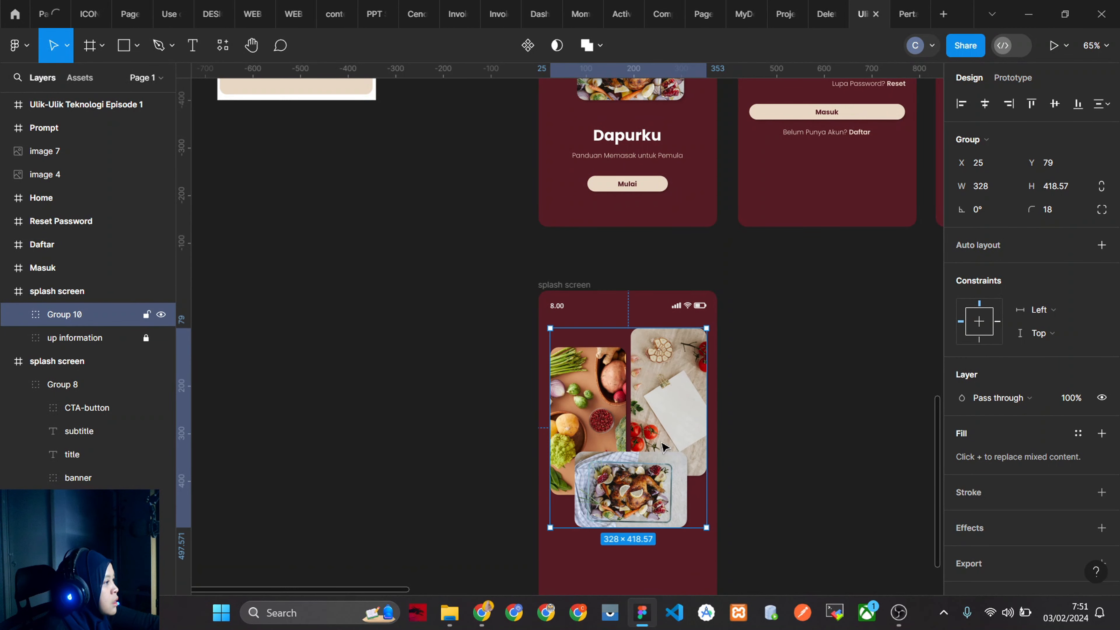
# Rename the photo group as Image and deselect it.
pyautogui.doubleClick(72, 314)
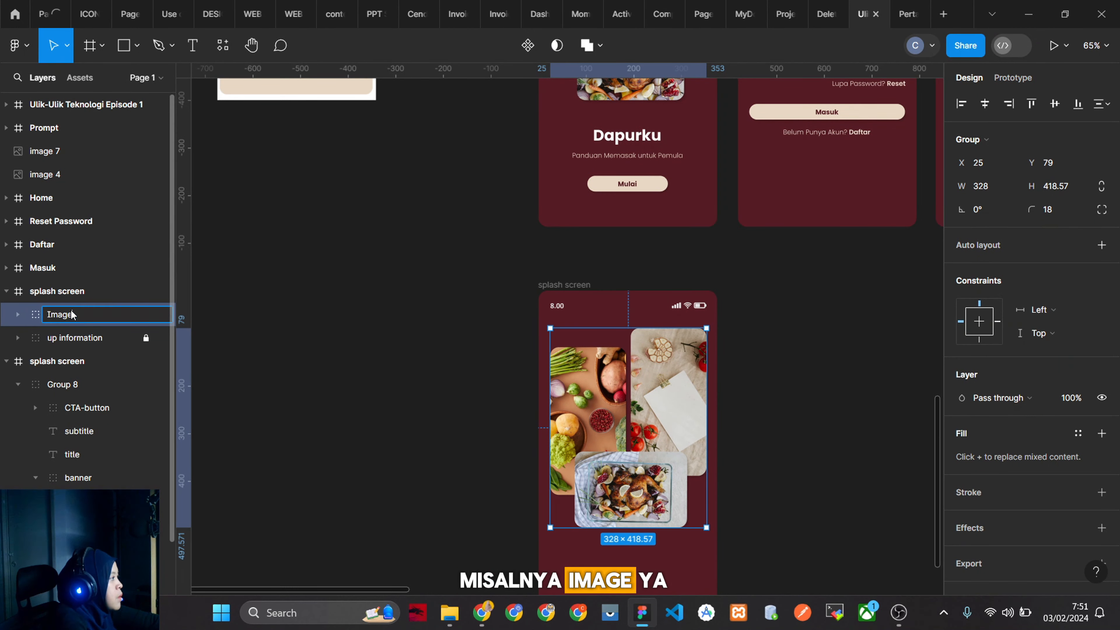
pyautogui.press('Return')
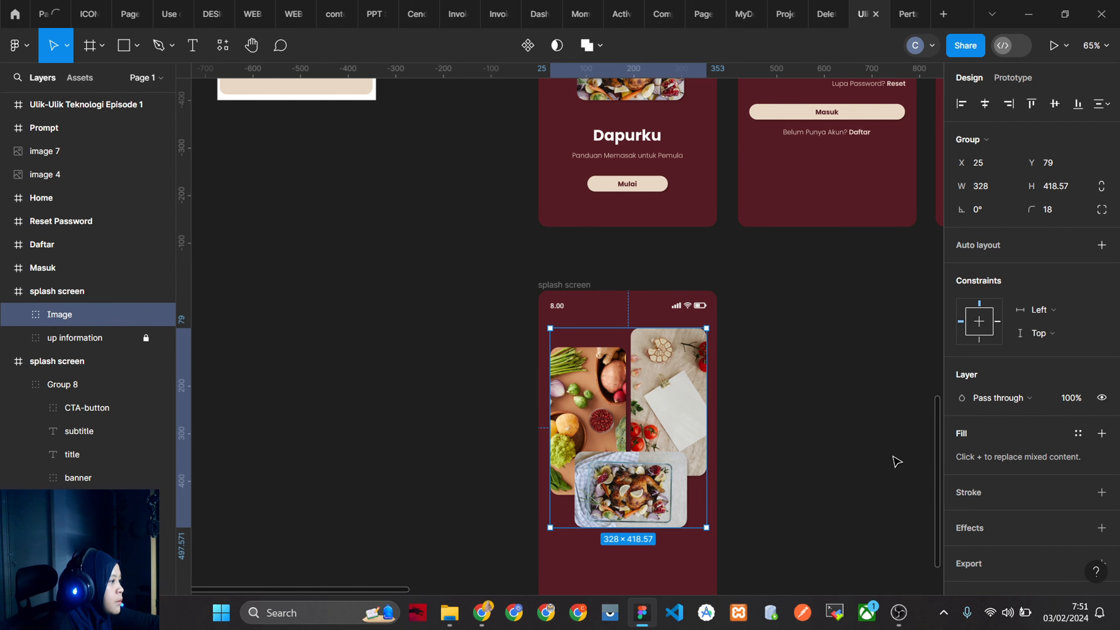
pyautogui.click(831, 435)
# Add a Poppins Bold 32 text box reading "Dapurku" below the photos, about 230 × 44 at X 83, Y 542.
pyautogui.scroll(-4, 680, 392)
pyautogui.scroll(1, 507, 286)
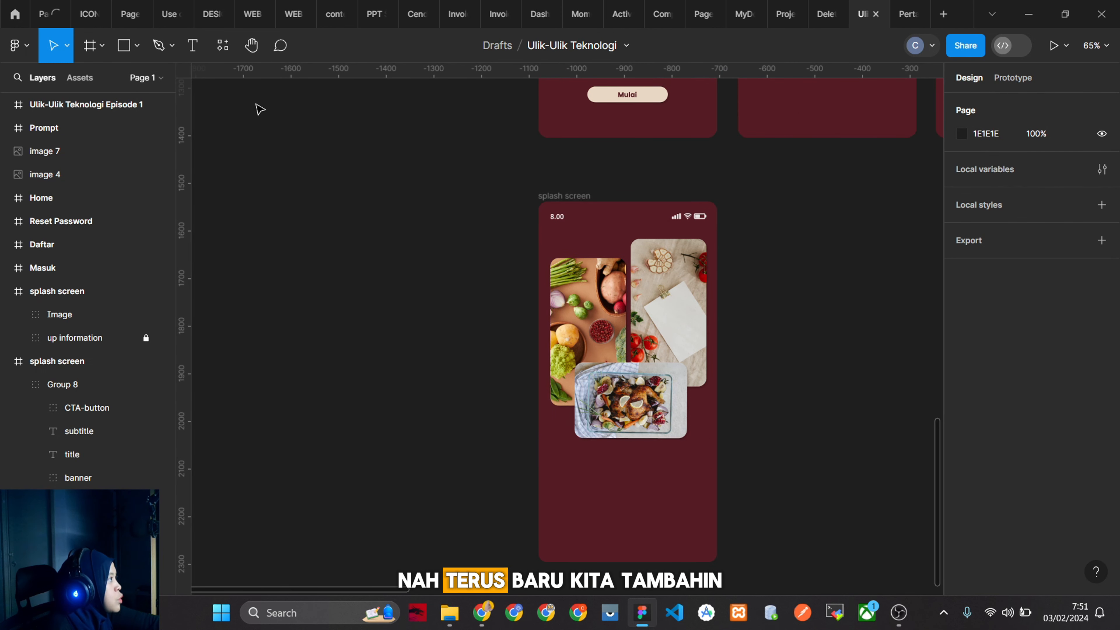
pyautogui.click(190, 46)
pyautogui.scroll(10, 661, 474)
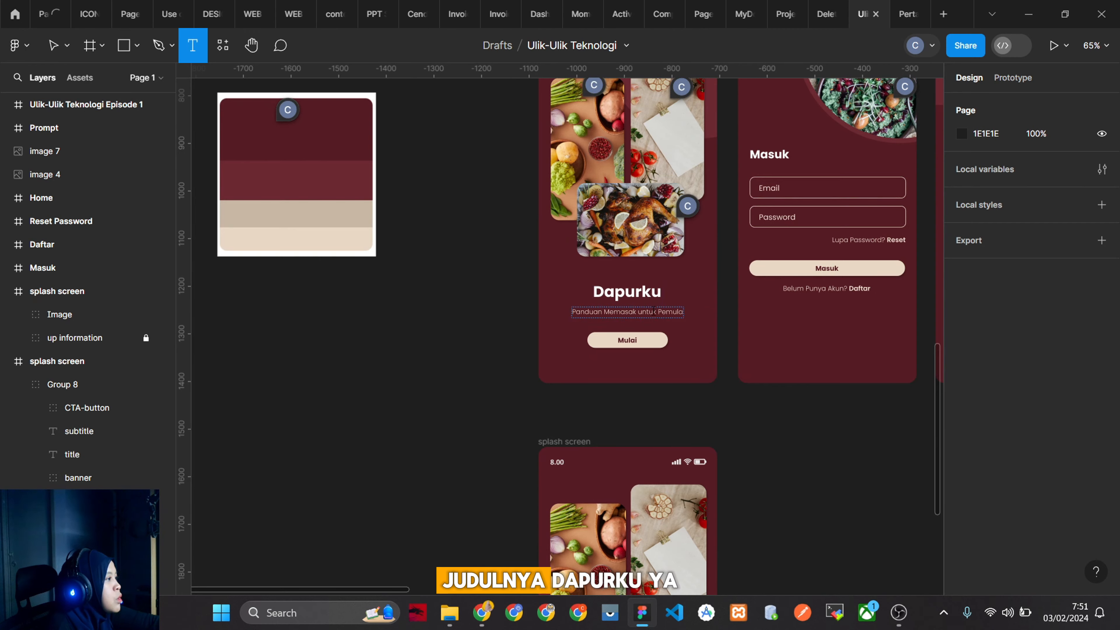
pyautogui.scroll(-10, 662, 459)
pyautogui.scroll(5, 623, 476)
pyautogui.moveTo(533, 436); pyautogui.dragTo(709, 469)
pyautogui.write('Dapurku')
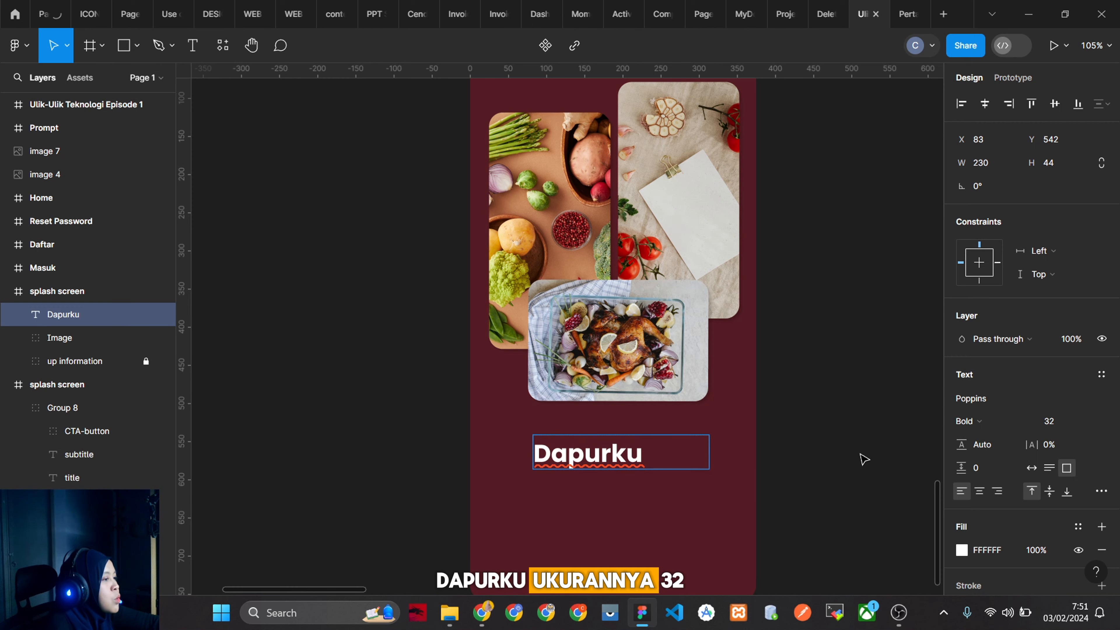
# Set the Dapurku title to auto width and centre it horizontally on the splash screen frame.
pyautogui.scroll(-5, 745, 477)
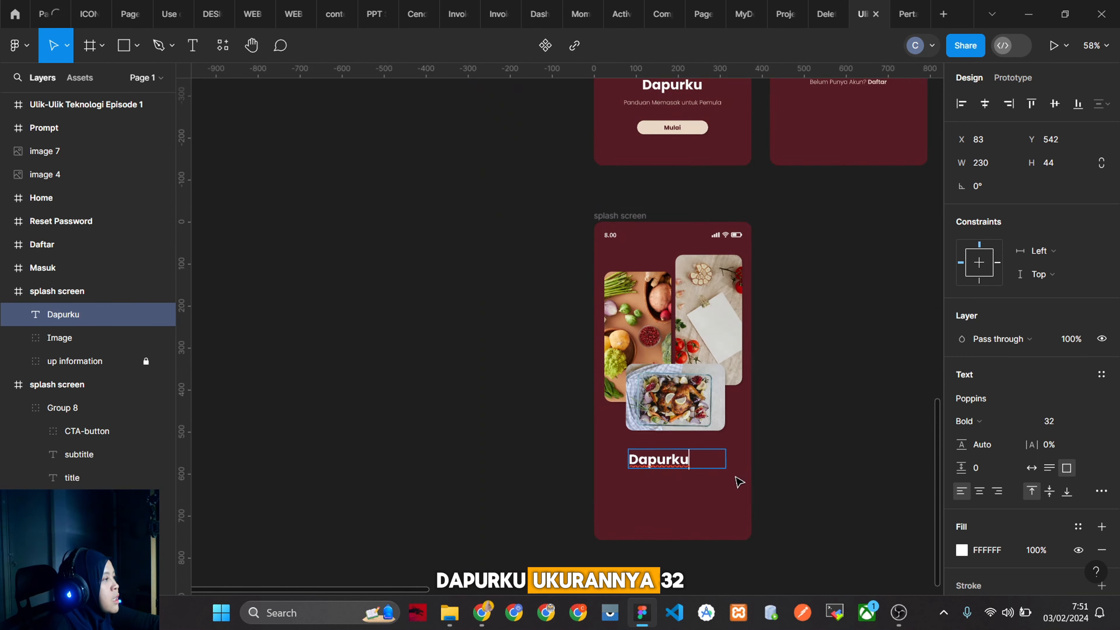
pyautogui.scroll(3, 767, 464)
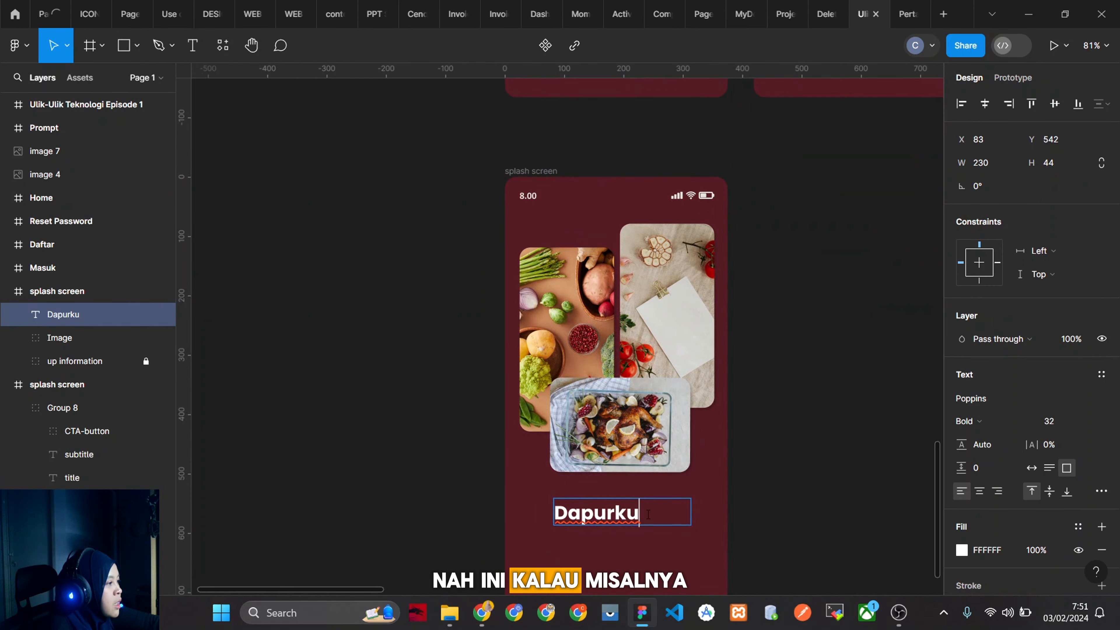
pyautogui.press('Escape')
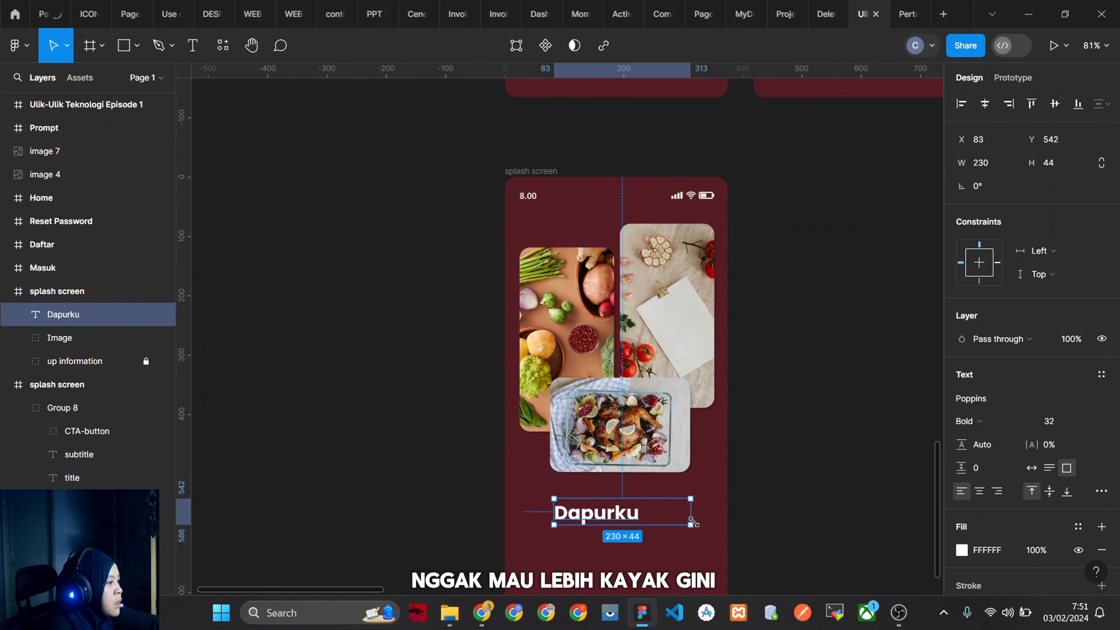
pyautogui.click(1032, 468)
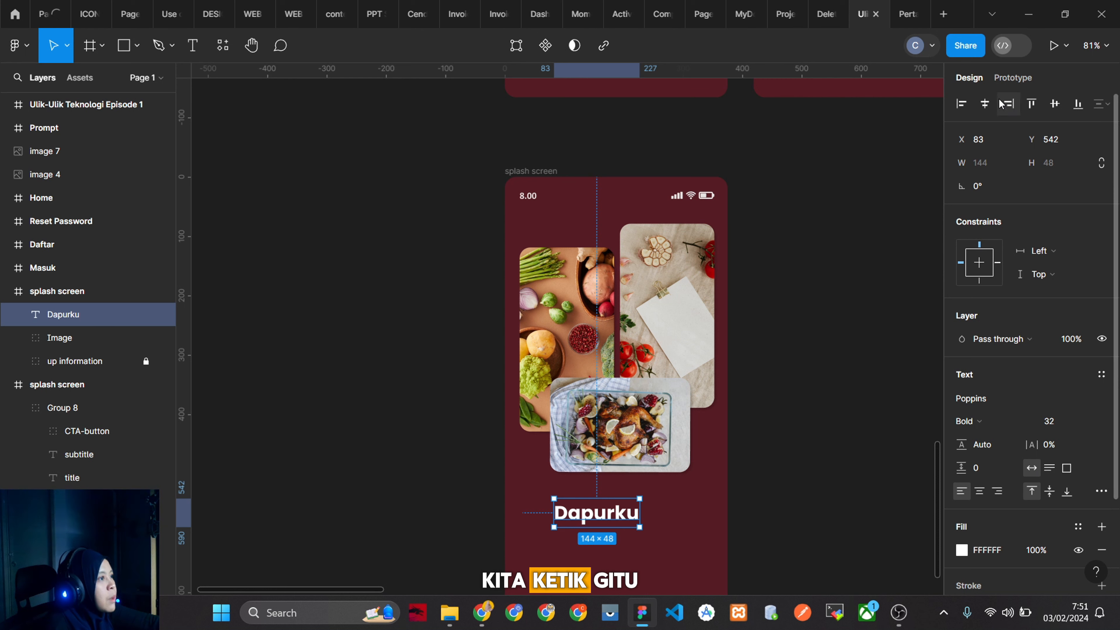
pyautogui.click(985, 106)
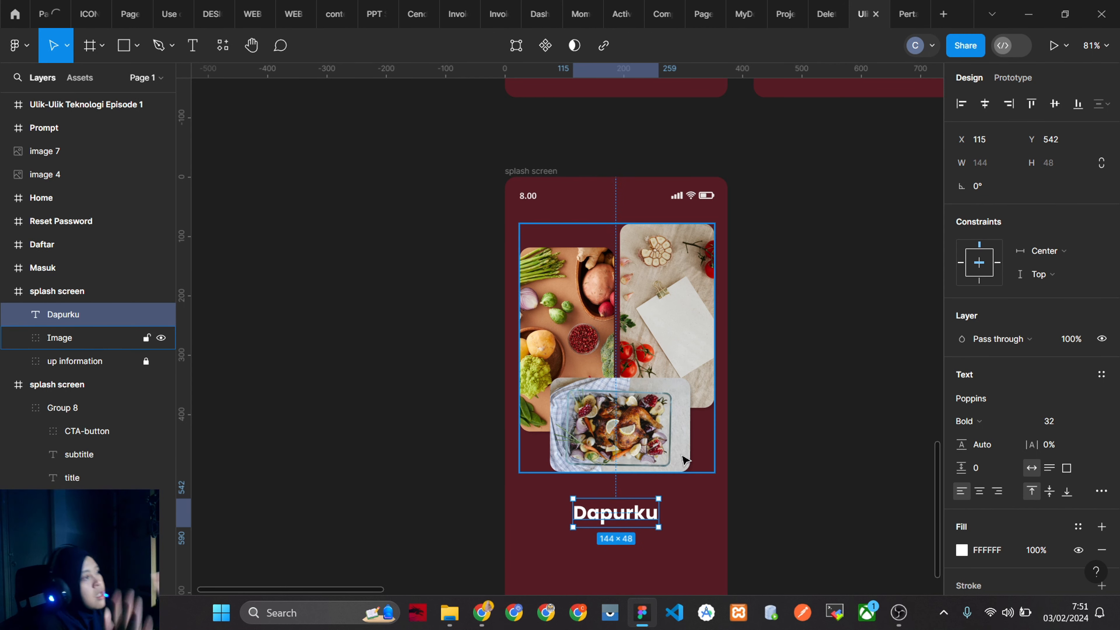
# Inspect the text settings of the original splash screen's title and subtitle.
pyautogui.scroll(-5, 679, 477)
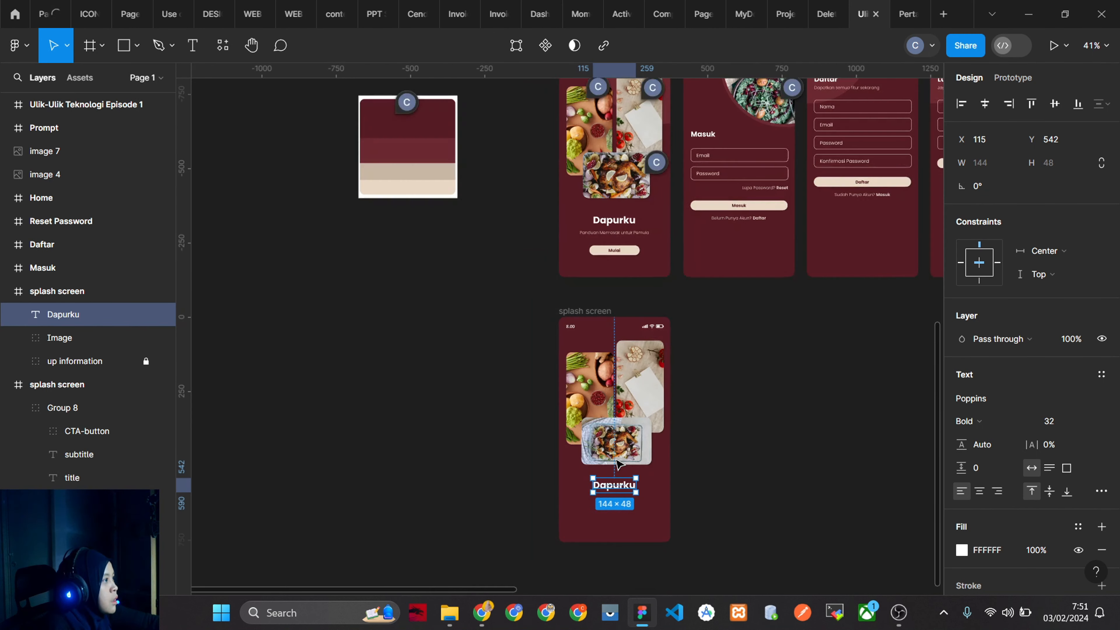
pyautogui.scroll(4, 662, 510)
pyautogui.scroll(4, 732, 490)
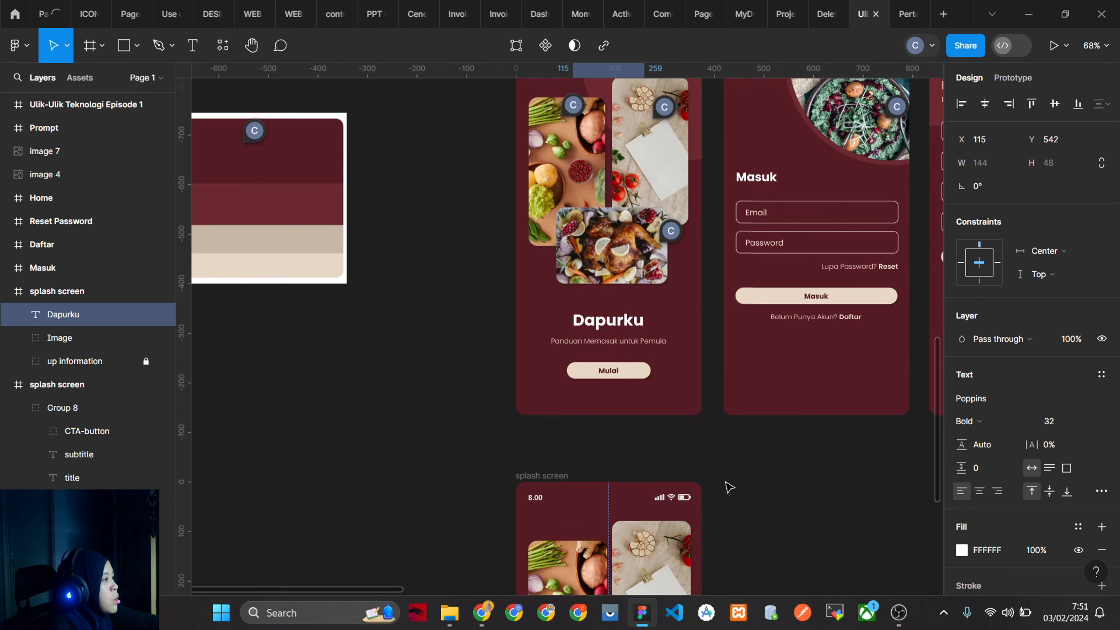
pyautogui.doubleClick(626, 234)
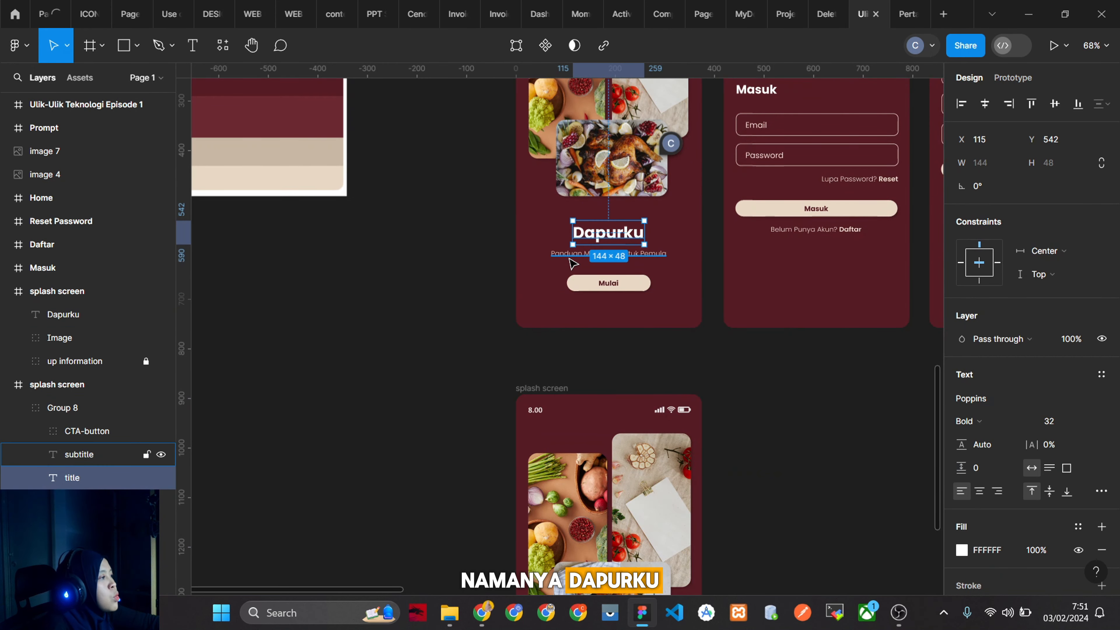
pyautogui.click(617, 254)
# Select and copy the whole title-and-subtitle prompt text in the Prompt frame.
pyautogui.scroll(-4, 352, 370)
pyautogui.hscroll(10, 340, 388)
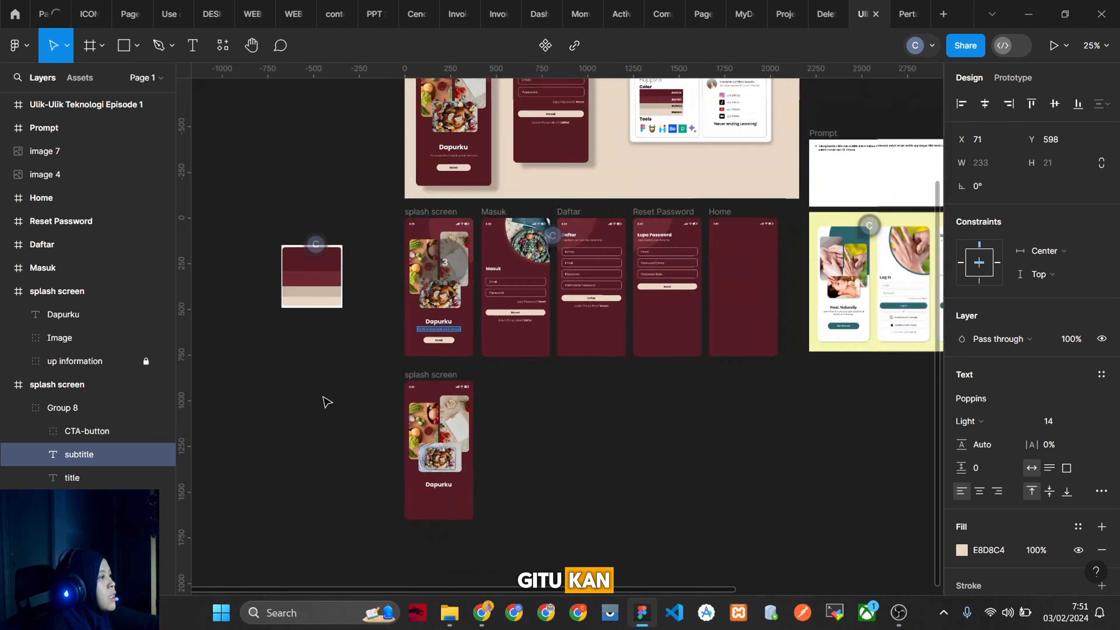
pyautogui.scroll(5, 851, 353)
pyautogui.scroll(4, 767, 370)
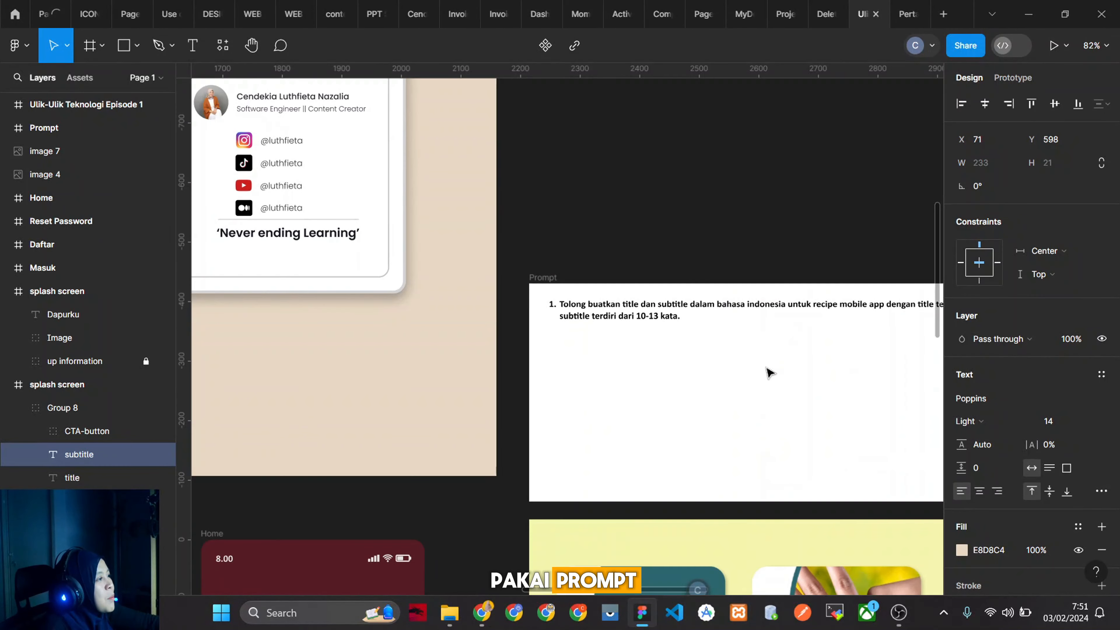
pyautogui.scroll(-3, 438, 381)
pyautogui.scroll(6, 622, 368)
pyautogui.doubleClick(436, 312)
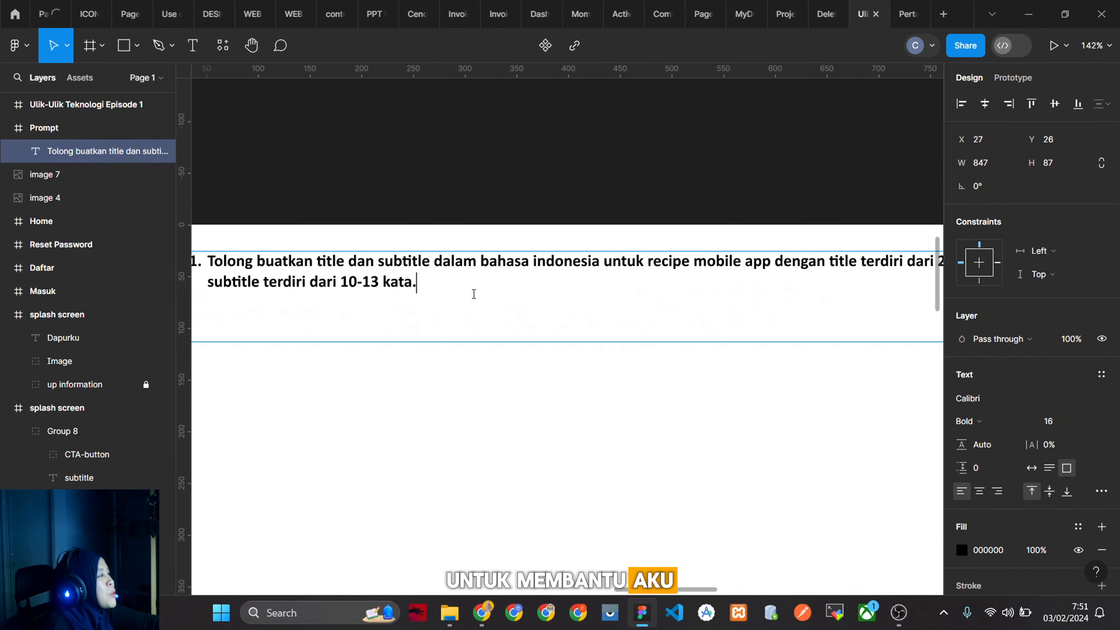
pyautogui.scroll(-1, 590, 350)
pyautogui.moveTo(482, 300); pyautogui.dragTo(321, 271)
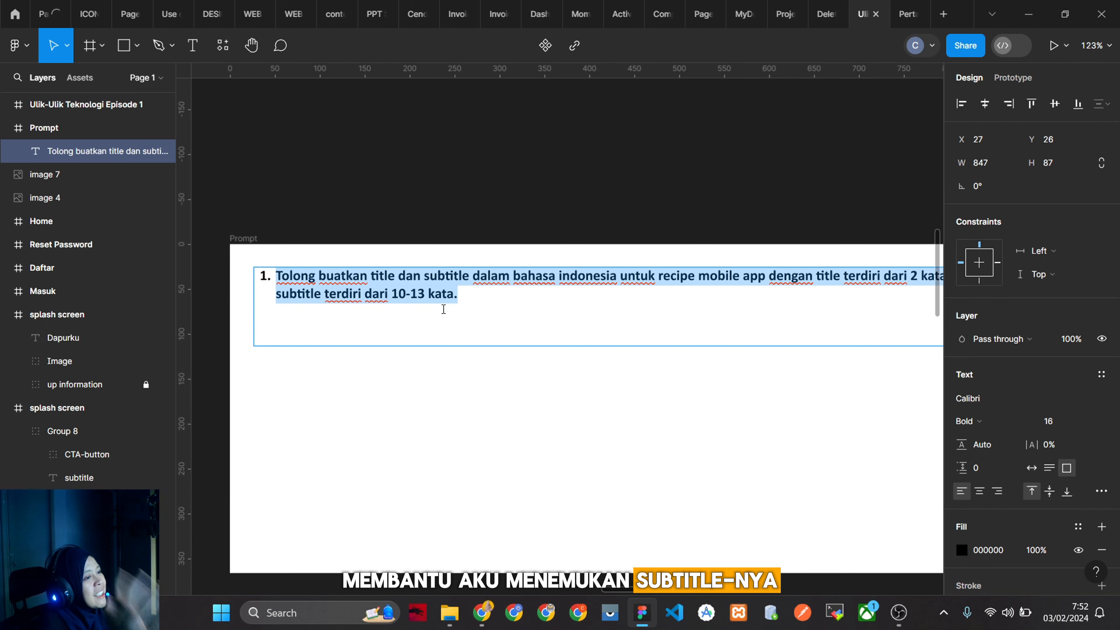
# Switch to Chrome, search for "bard ai" in a new tab and open the Bard chat.
pyautogui.hotkey('alt', 'Tab')
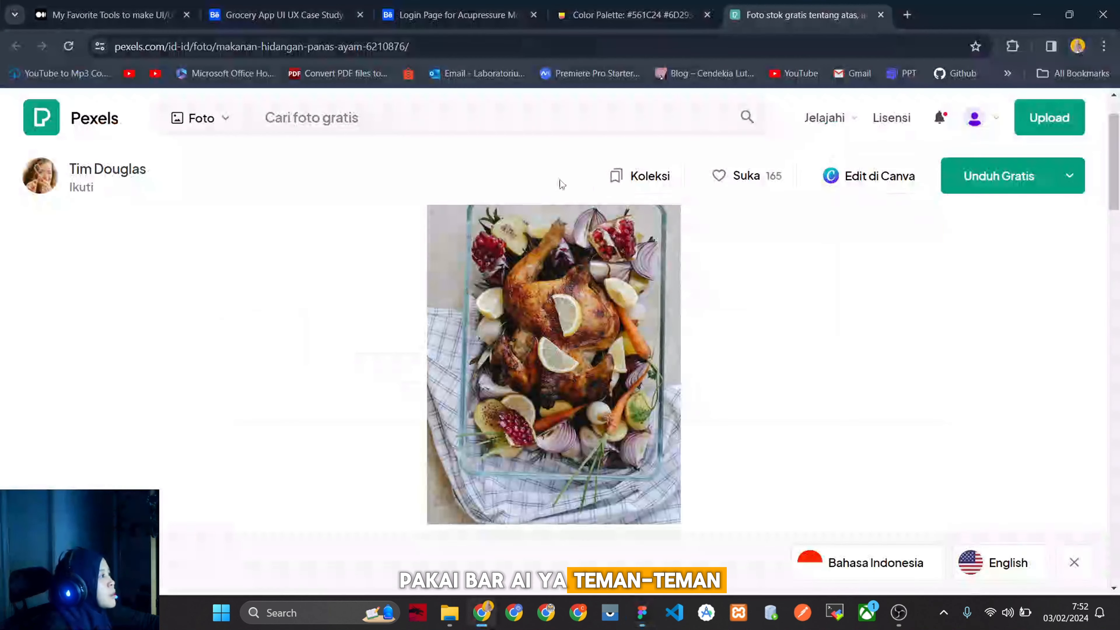
pyautogui.click(910, 15)
pyautogui.write('bard ai')
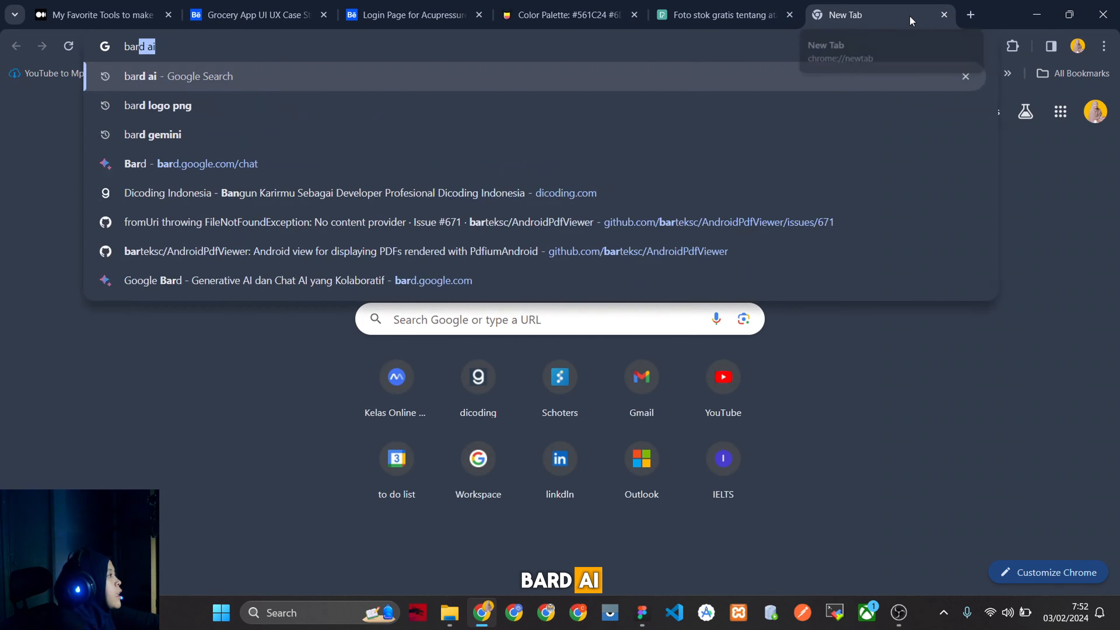
pyautogui.press('Return')
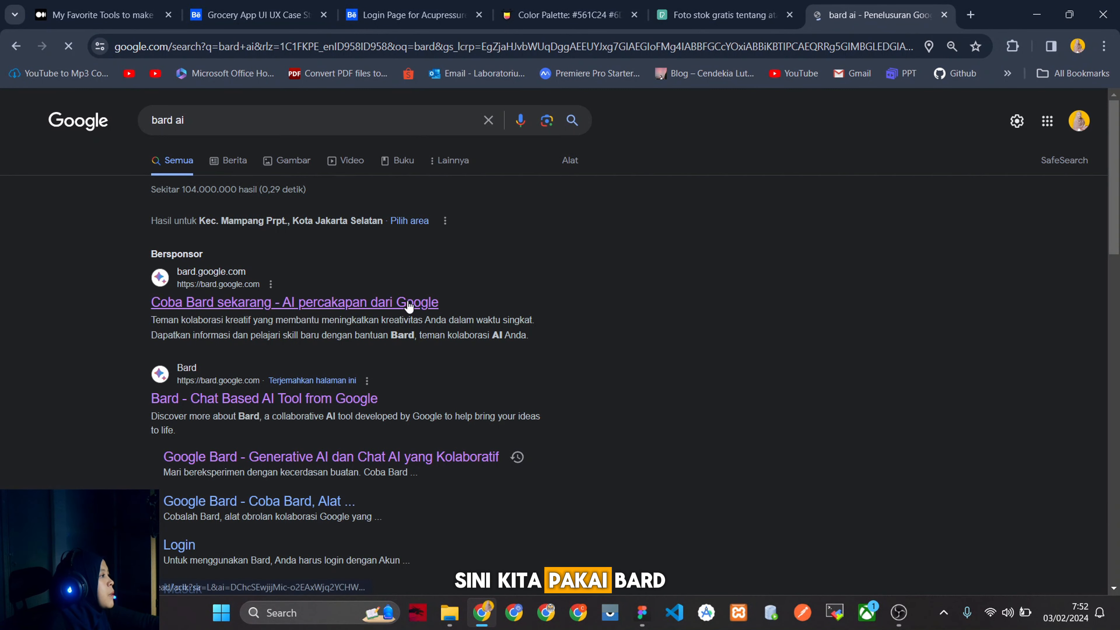
pyautogui.click(406, 300)
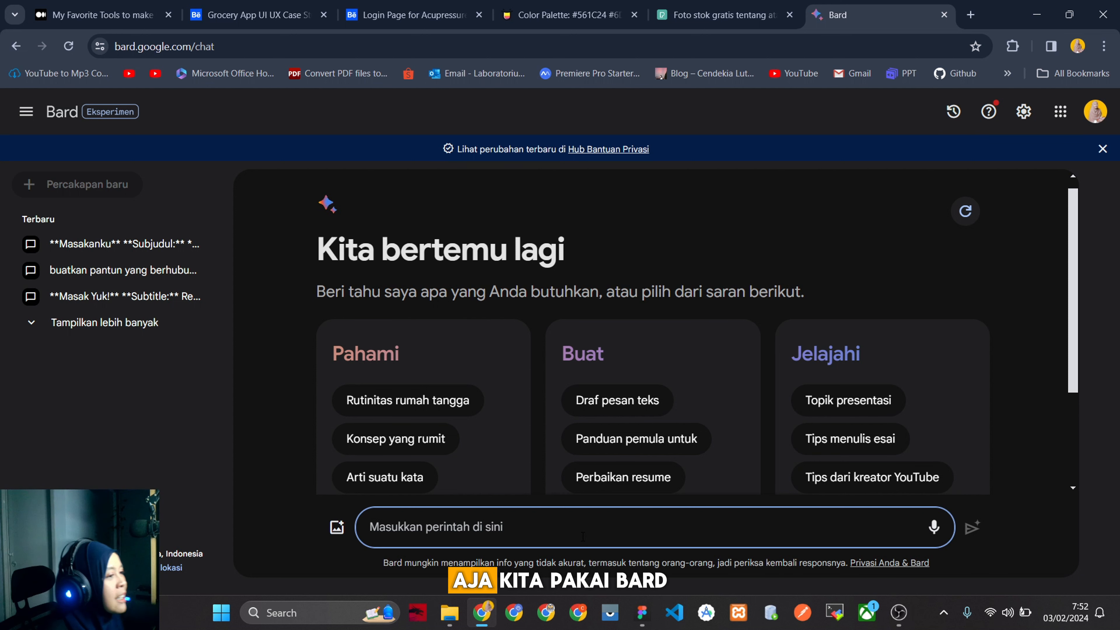
# Submit the copied prompt to Bard, requesting a 2-word title and a 10-13-word subtitle in Indonesian for a recipe mobile app.
pyautogui.write('Tolong buatkan title dan subtitle dalam bahasa indonesia untuk recipe mobile app dengan title terdiri dari 2 kata dan subtitle terdiri dari 10-13 kata.')
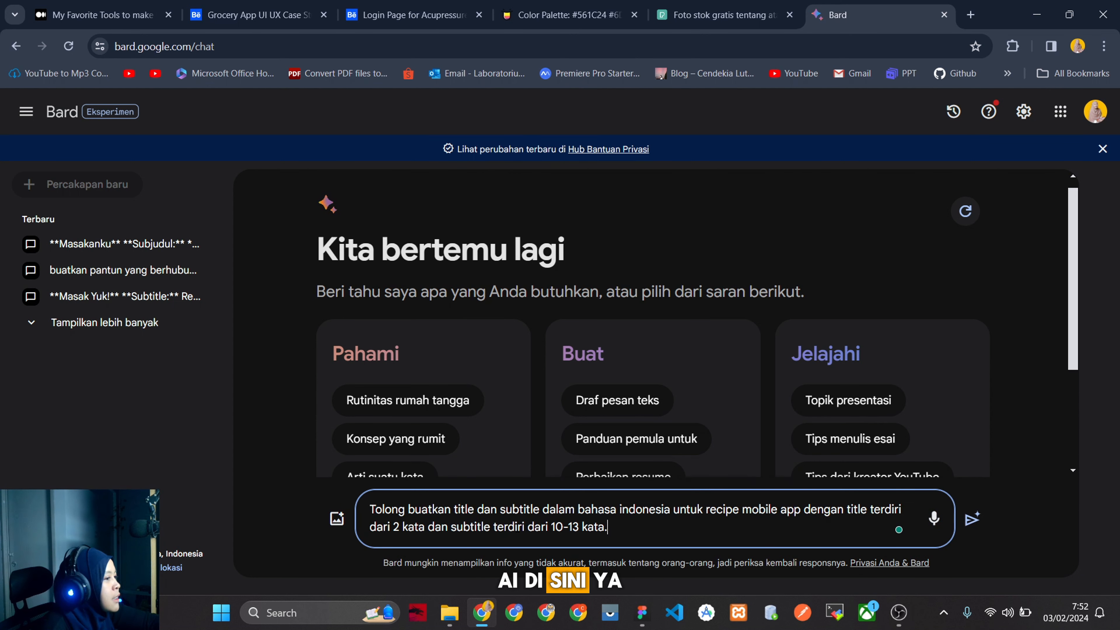
pyautogui.press('Return')
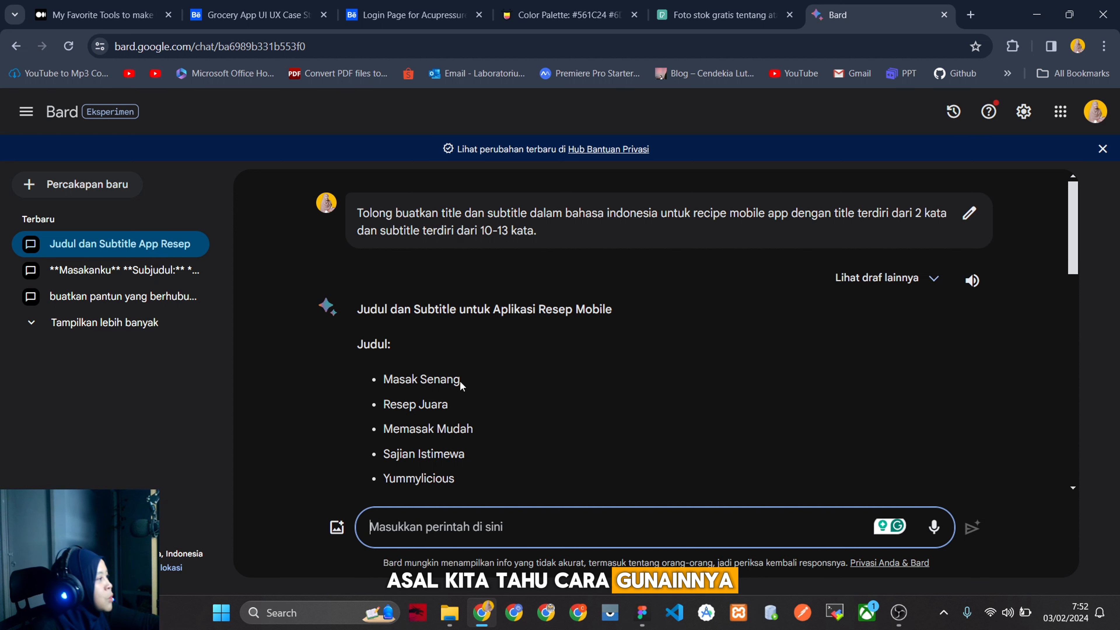
# Review Bard's suggested titles and subtitles, highlighting "Masak Senang" and "Resep Masakan Praktis dan Lezat".
pyautogui.scroll(-3, 518, 397)
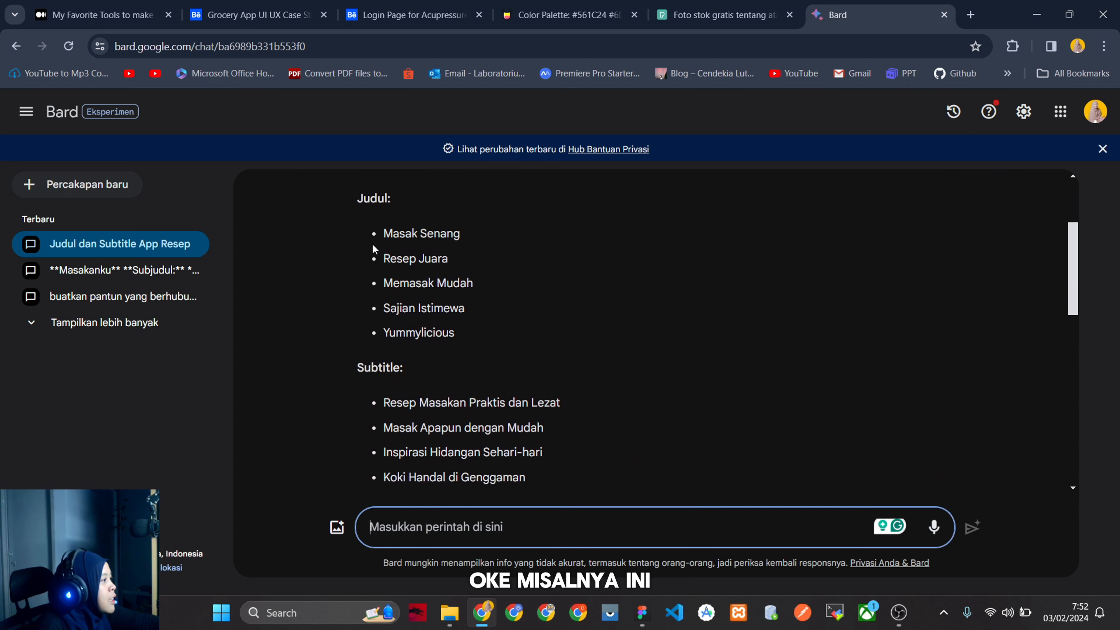
pyautogui.moveTo(385, 233); pyautogui.dragTo(460, 253)
pyautogui.click(430, 328)
pyautogui.moveTo(414, 332); pyautogui.dragTo(571, 338)
pyautogui.scroll(-2, 406, 330)
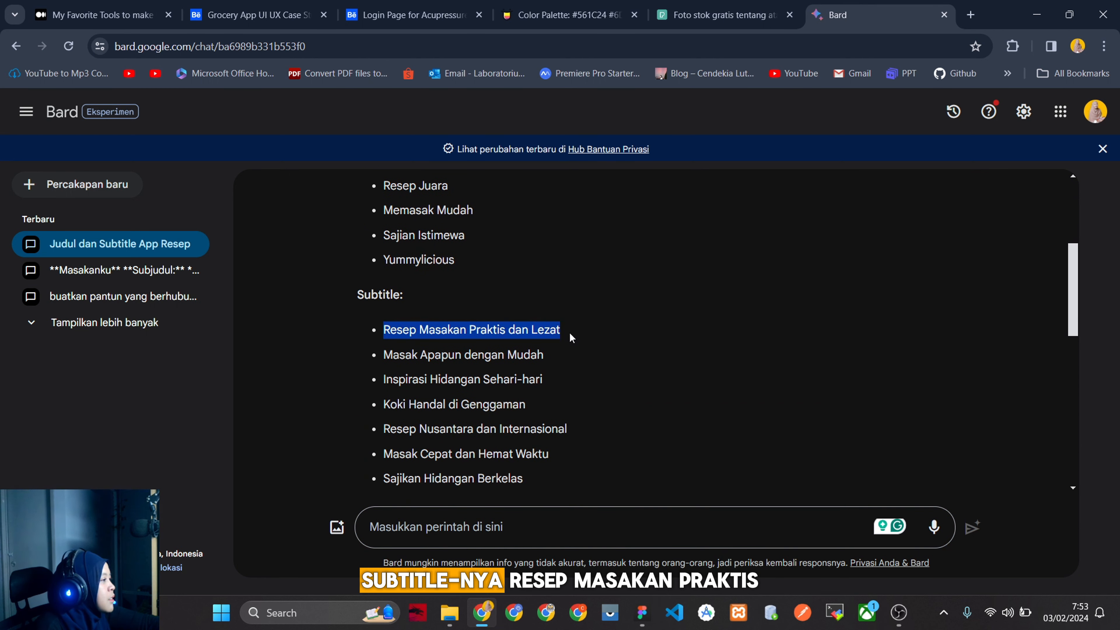
pyautogui.scroll(-2, 461, 425)
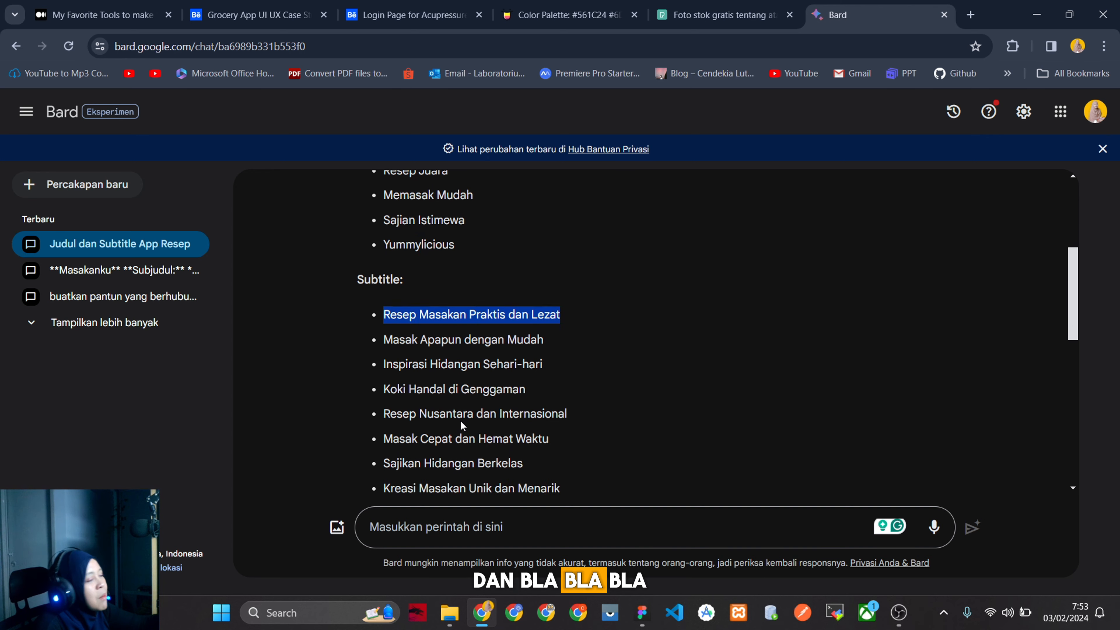
# Switch back to Figma and draw a text box about 221 × 20 below the Dapurku title on the new splash screen.
pyautogui.hotkey('alt', 'Tab')
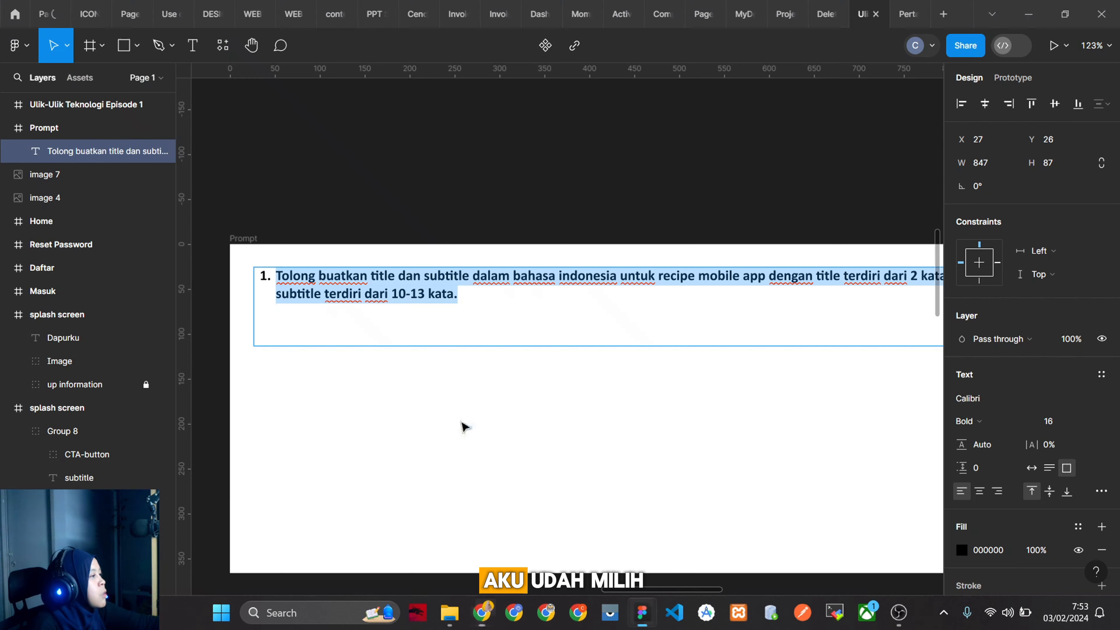
pyautogui.scroll(-5, 806, 370)
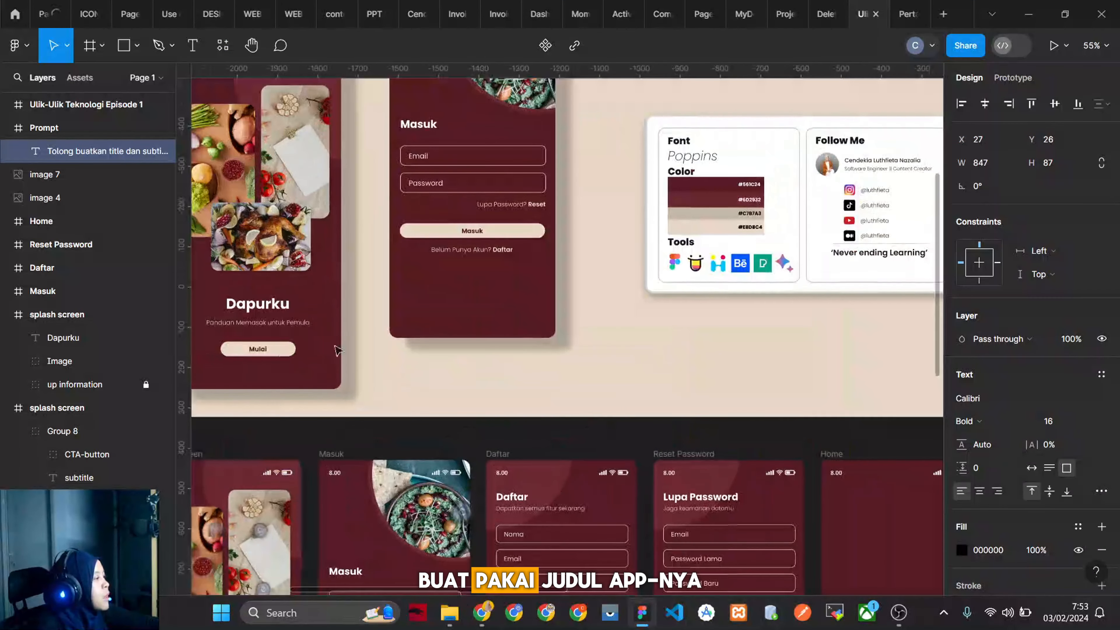
pyautogui.scroll(5, 470, 283)
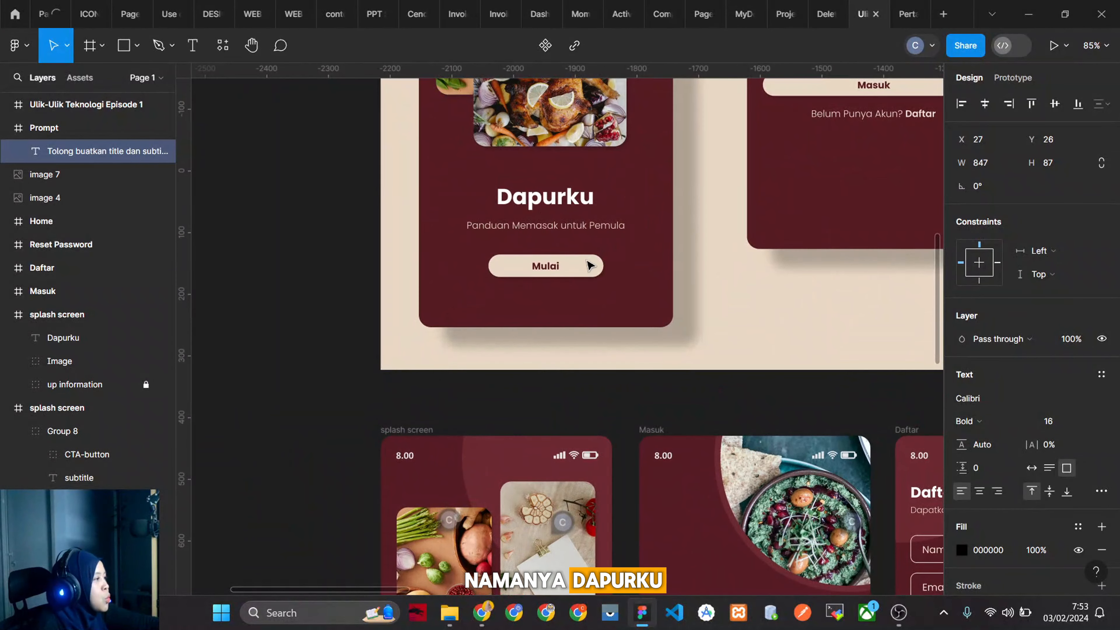
pyautogui.scroll(-4, 590, 267)
pyautogui.scroll(-3, 593, 279)
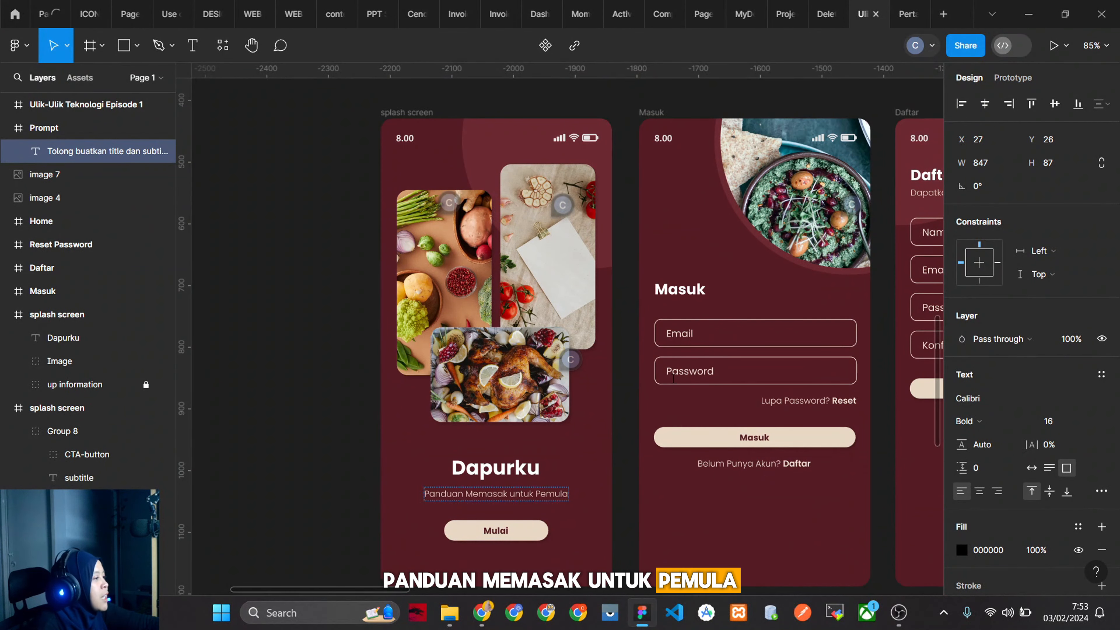
pyautogui.scroll(-8, 551, 438)
pyautogui.scroll(1, 679, 463)
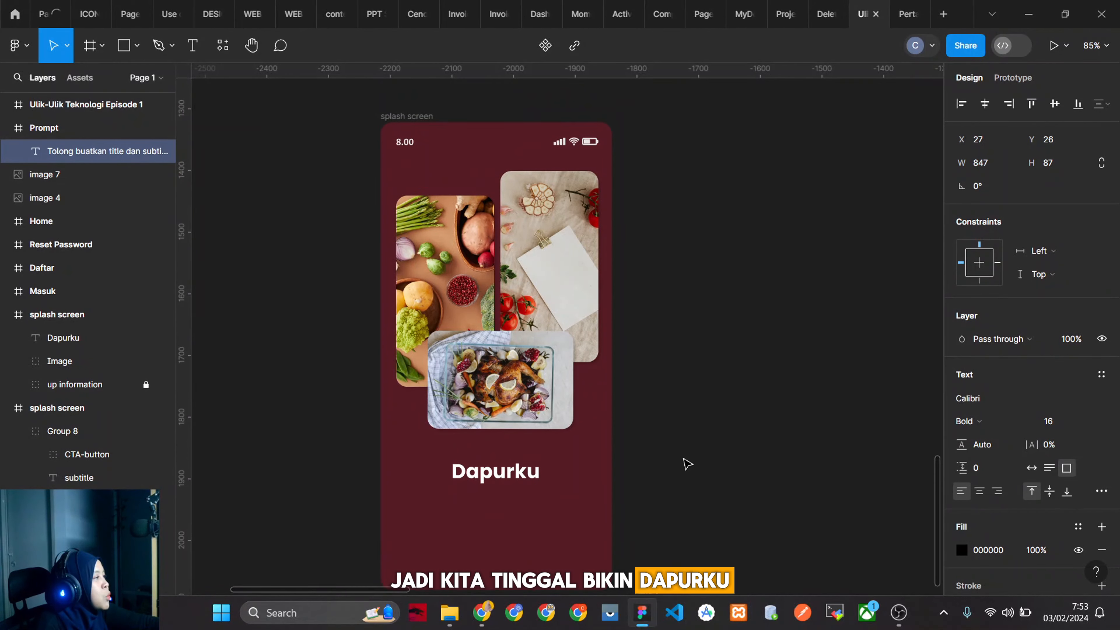
pyautogui.scroll(-3, 670, 466)
pyautogui.scroll(2, 670, 465)
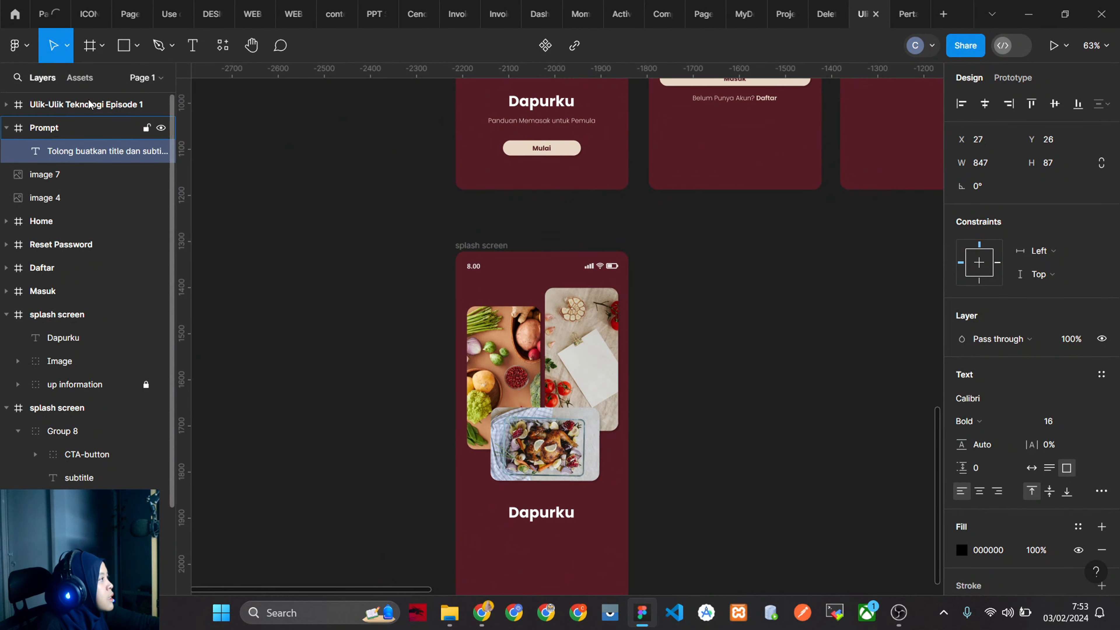
pyautogui.click(193, 46)
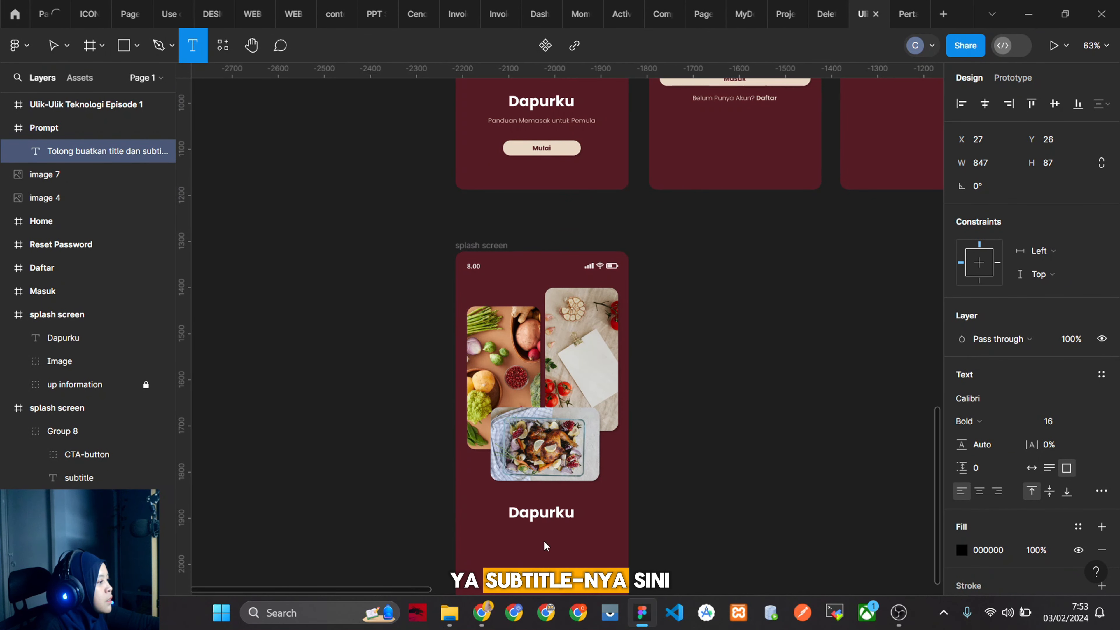
pyautogui.moveTo(492, 534); pyautogui.dragTo(595, 545)
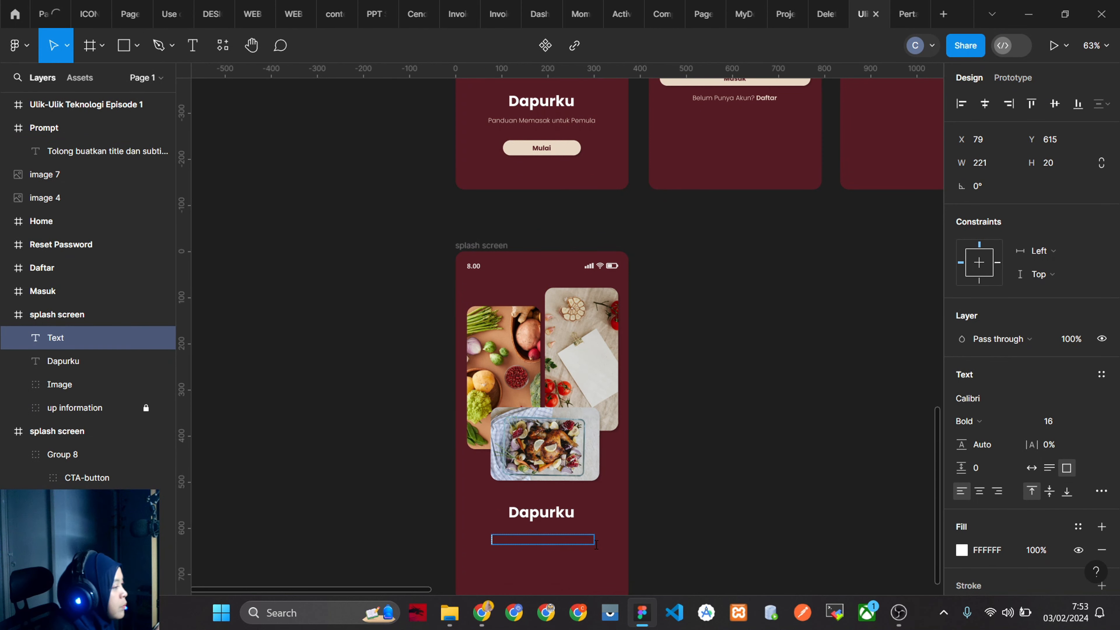
# Enter the subtitle "Panduan Memasak untuk Pemula" in the new text box, matching the original splash screen's wording.
pyautogui.scroll(6, 573, 529)
pyautogui.scroll(-7, 551, 507)
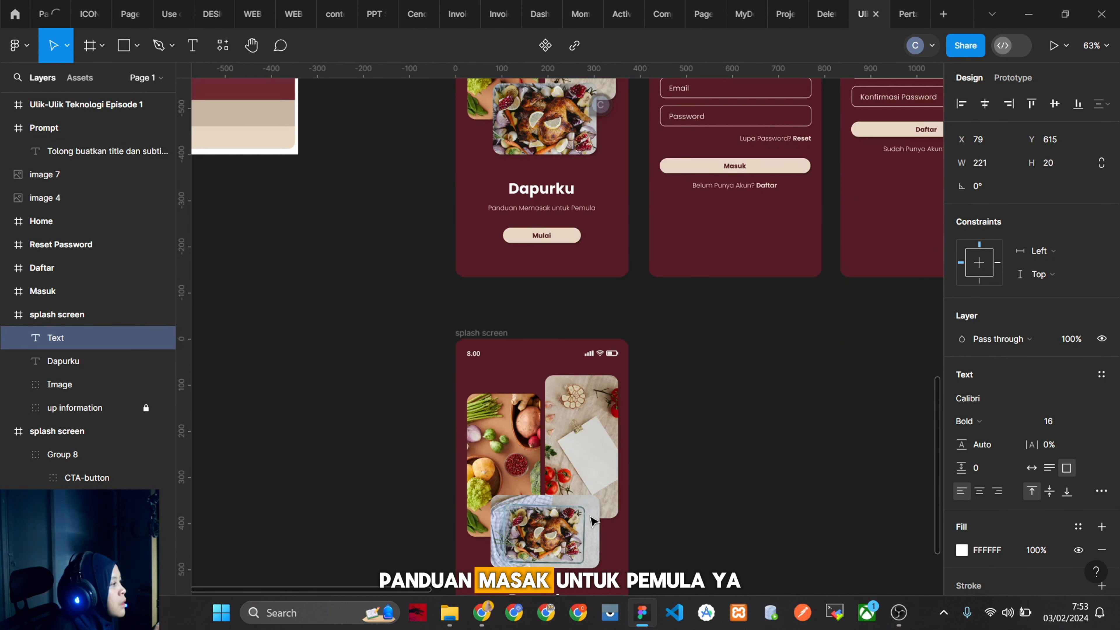
pyautogui.scroll(6, 526, 491)
pyautogui.scroll(-3, 579, 463)
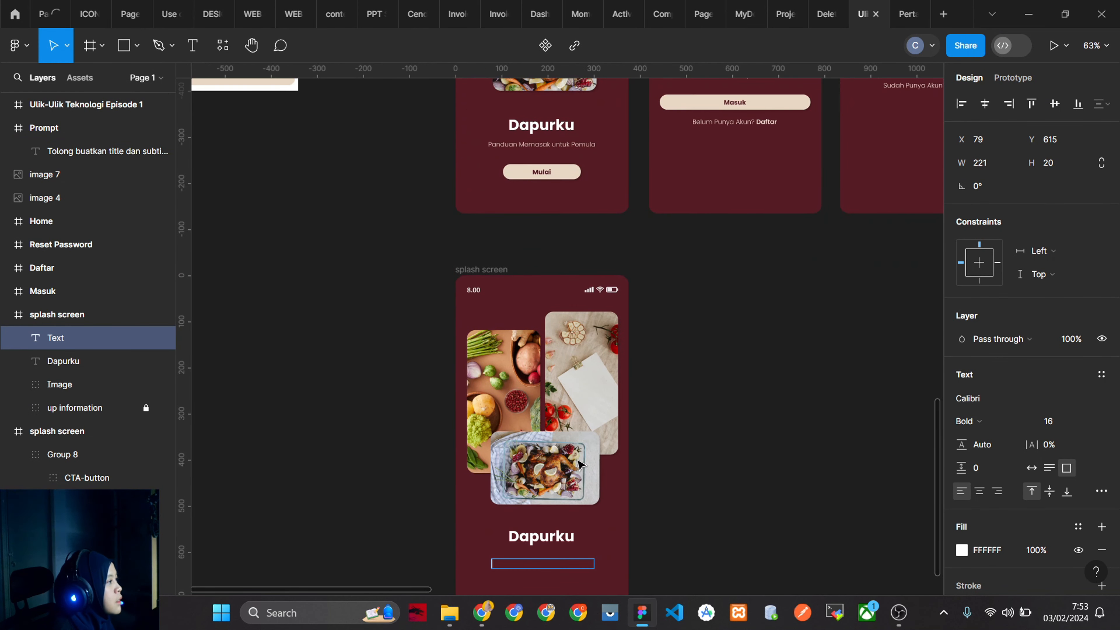
pyautogui.scroll(2, 590, 507)
pyautogui.scroll(-1, 551, 543)
pyautogui.scroll(3, 505, 580)
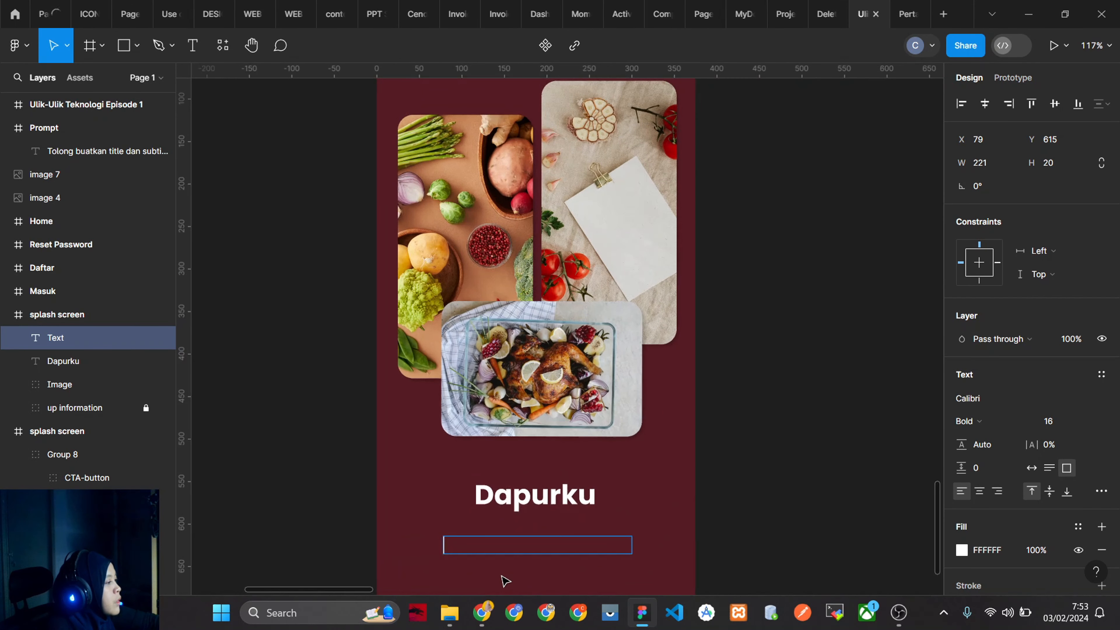
pyautogui.write('ndu')
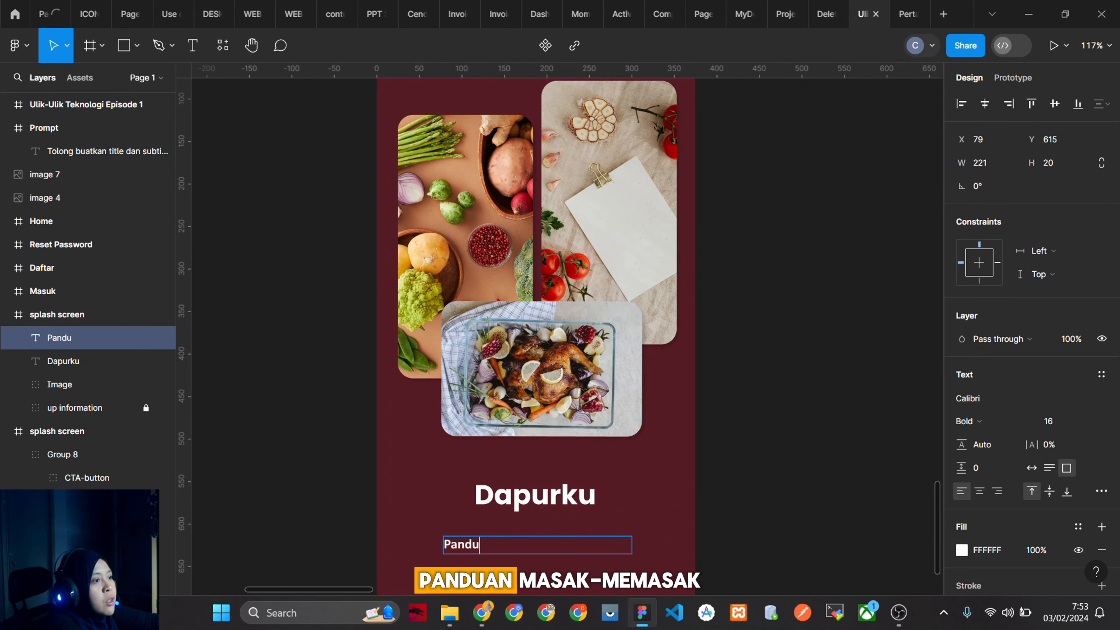
pyautogui.write('an M')
pyautogui.scroll(-5, 533, 573)
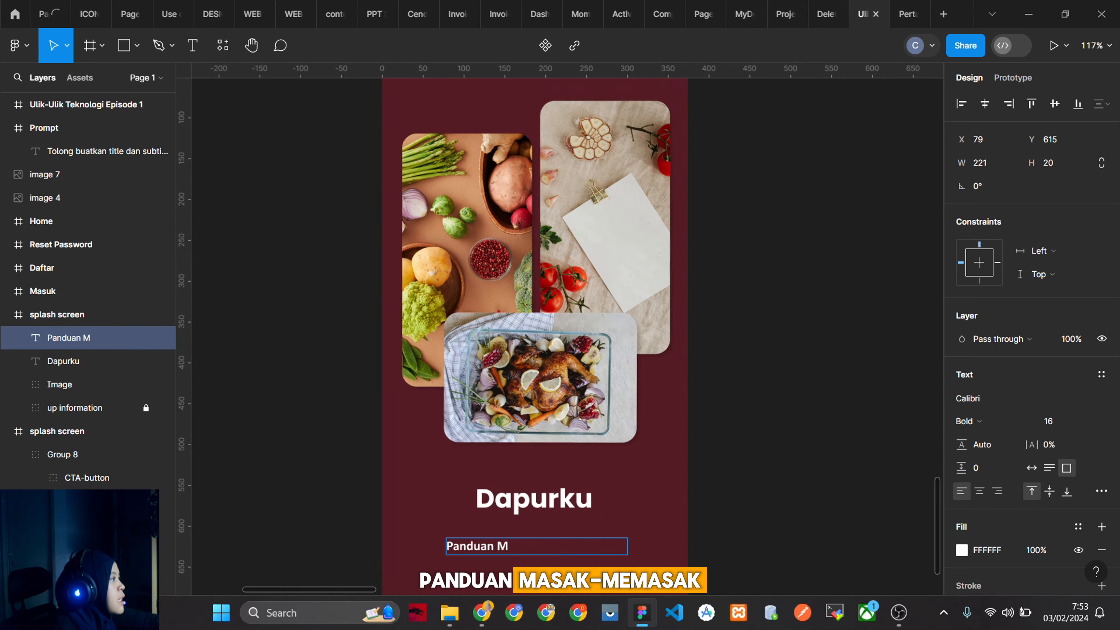
pyautogui.scroll(5, 551, 572)
pyautogui.write('emasak')
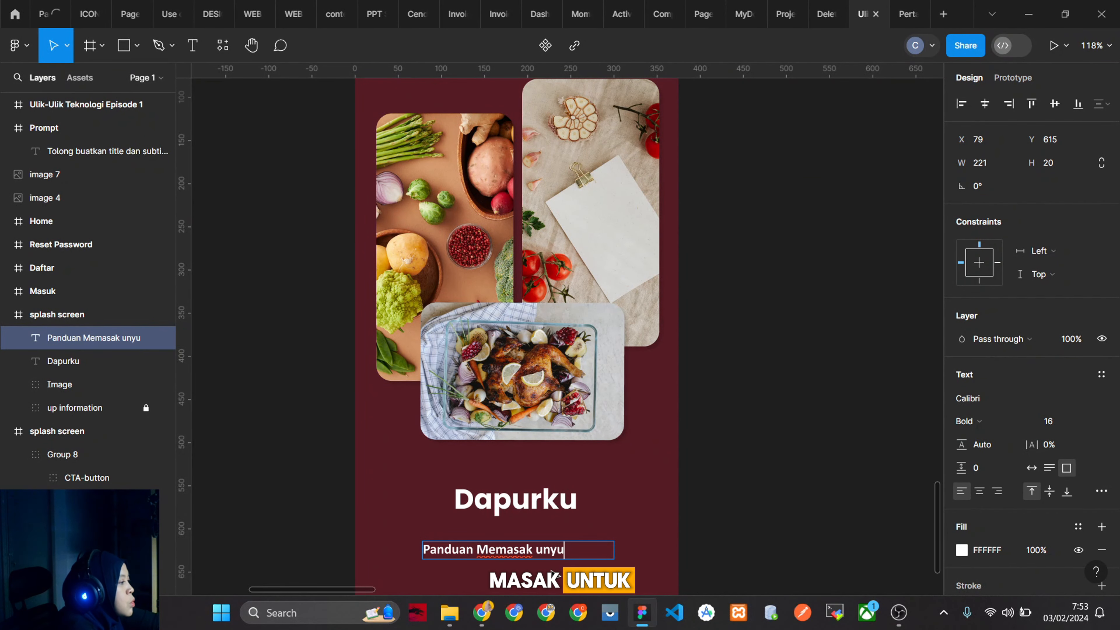
pyautogui.scroll(8, 555, 576)
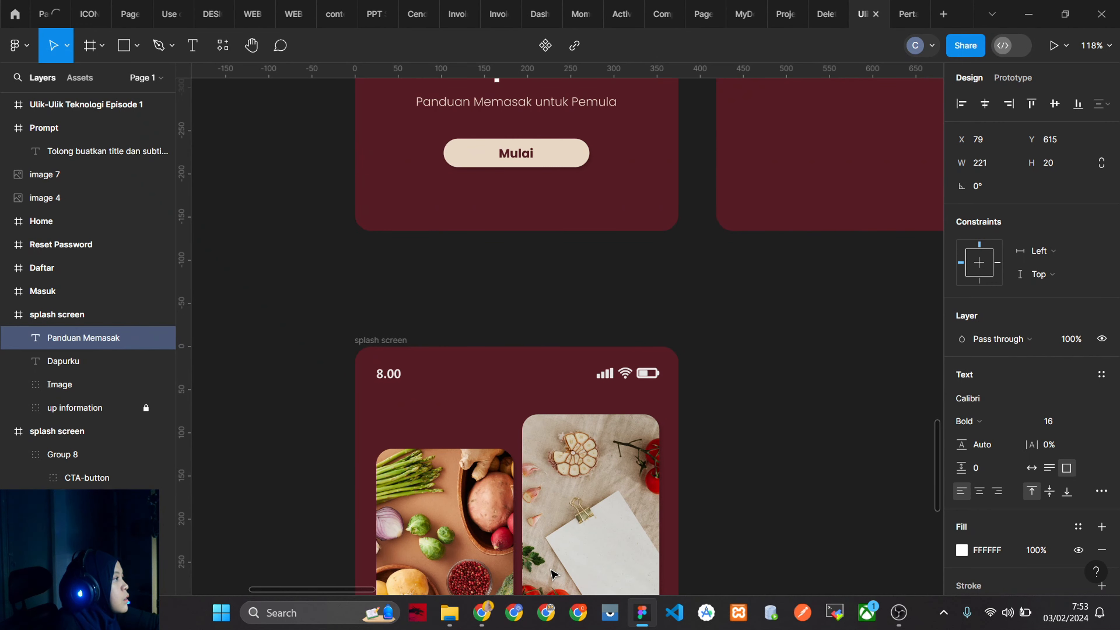
pyautogui.scroll(-6, 552, 574)
pyautogui.scroll(-4, 552, 564)
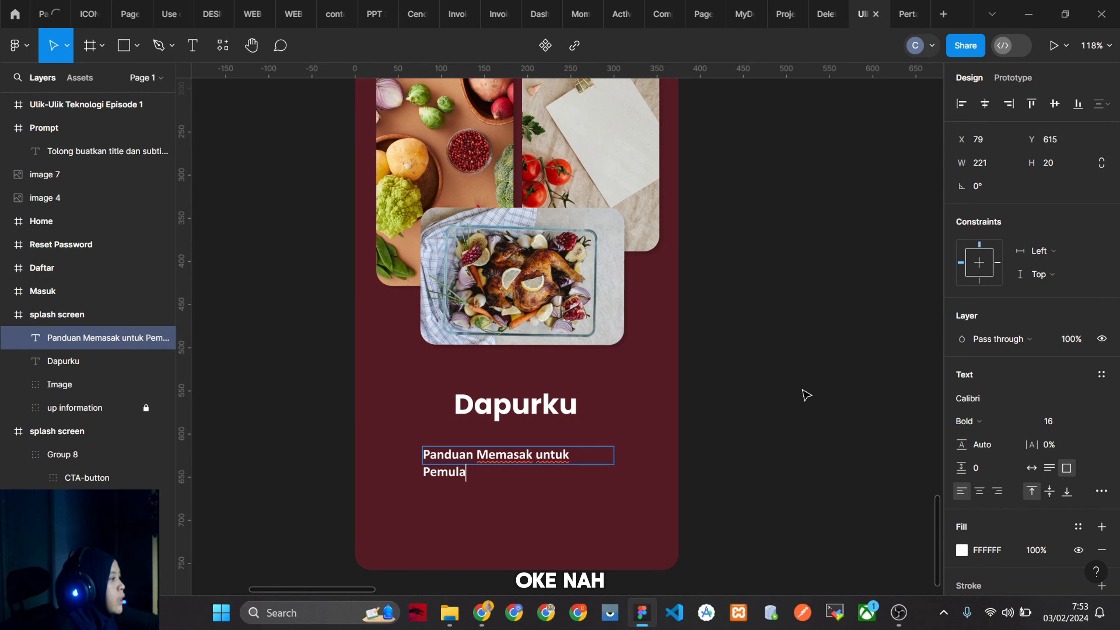
# Set the subtitle's text box to auto width and centre it horizontally in the splash screen frame.
pyautogui.press('Escape')
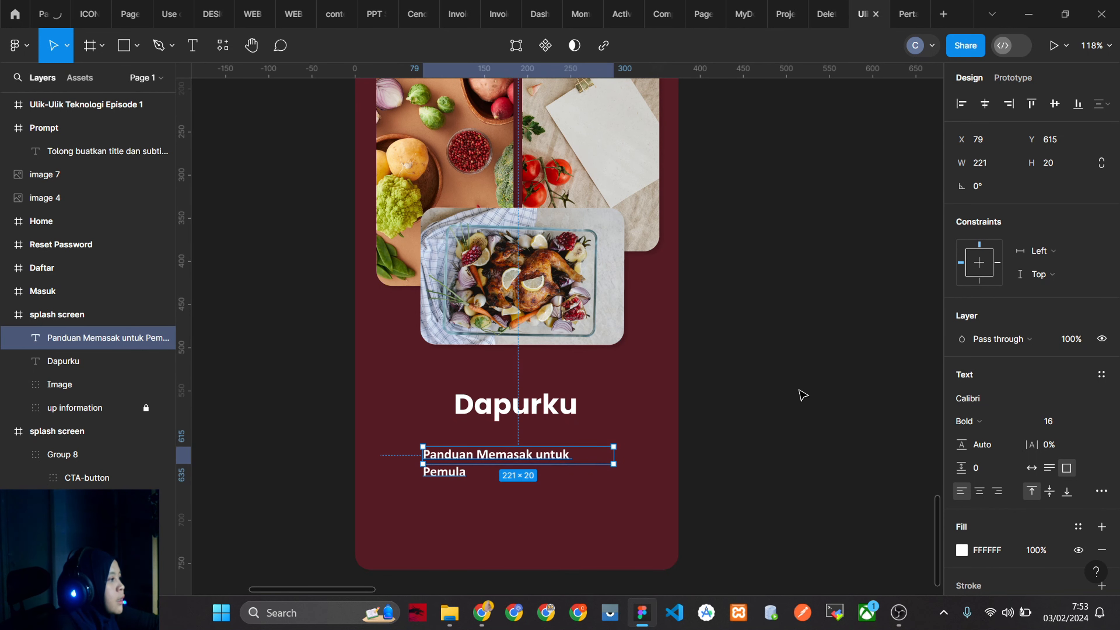
pyautogui.click(1033, 469)
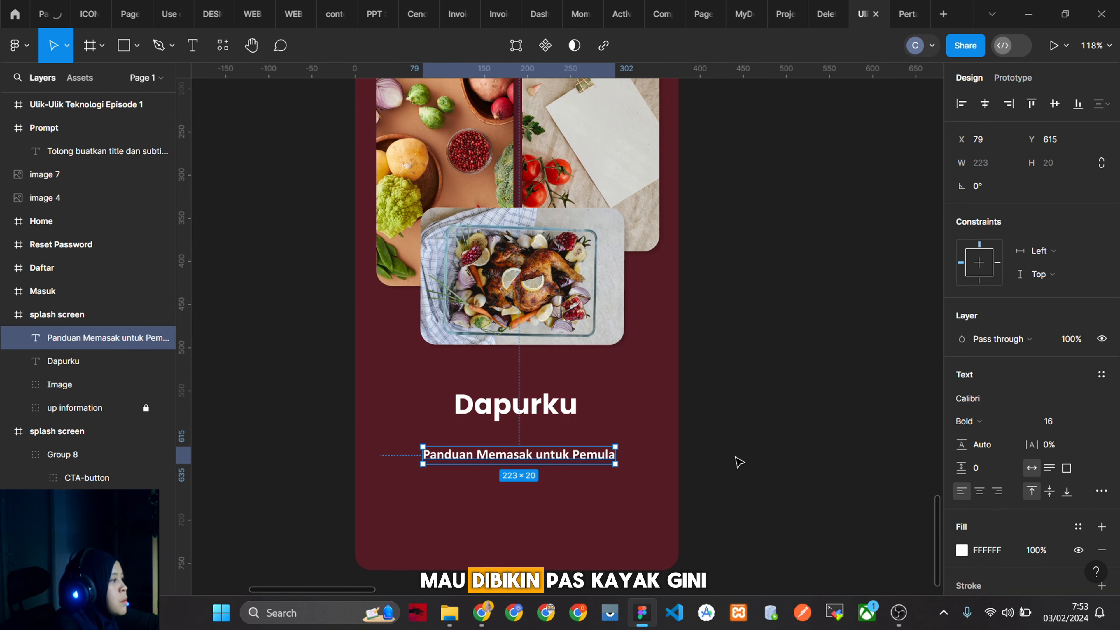
pyautogui.click(985, 103)
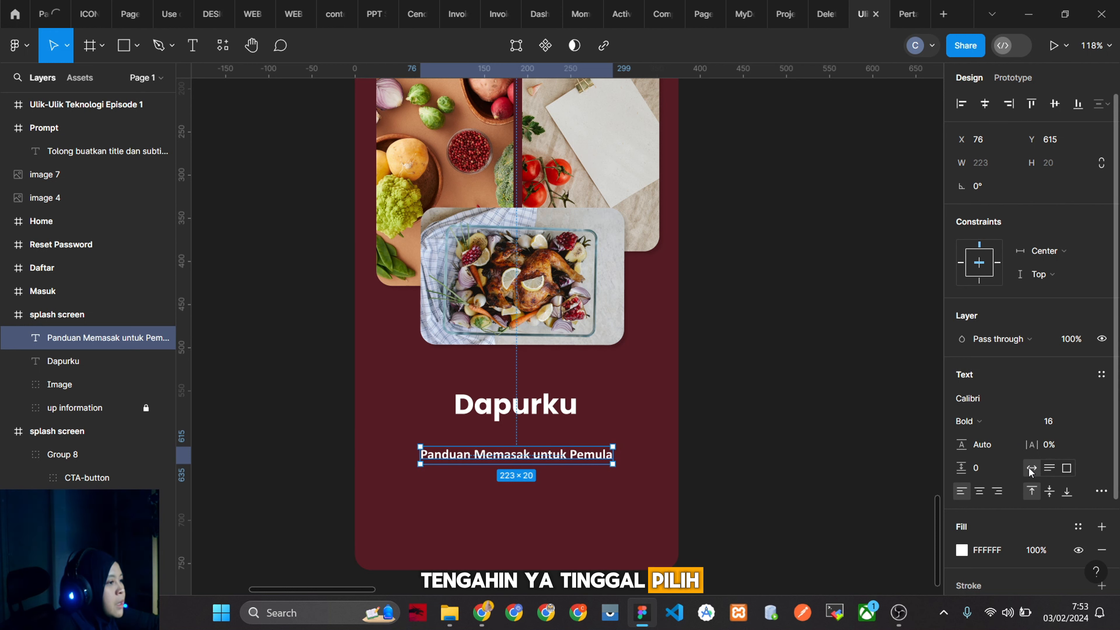
# Examine the spacing between the title, subtitle and Mulai button on the original splash screen.
pyautogui.scroll(10, 575, 460)
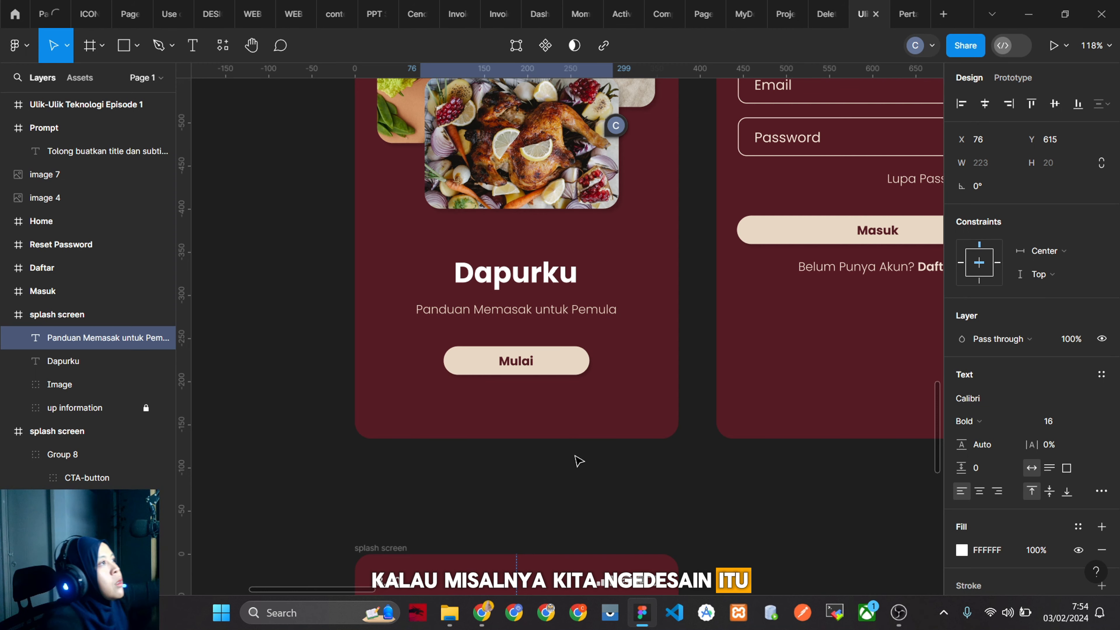
pyautogui.scroll(-10, 701, 401)
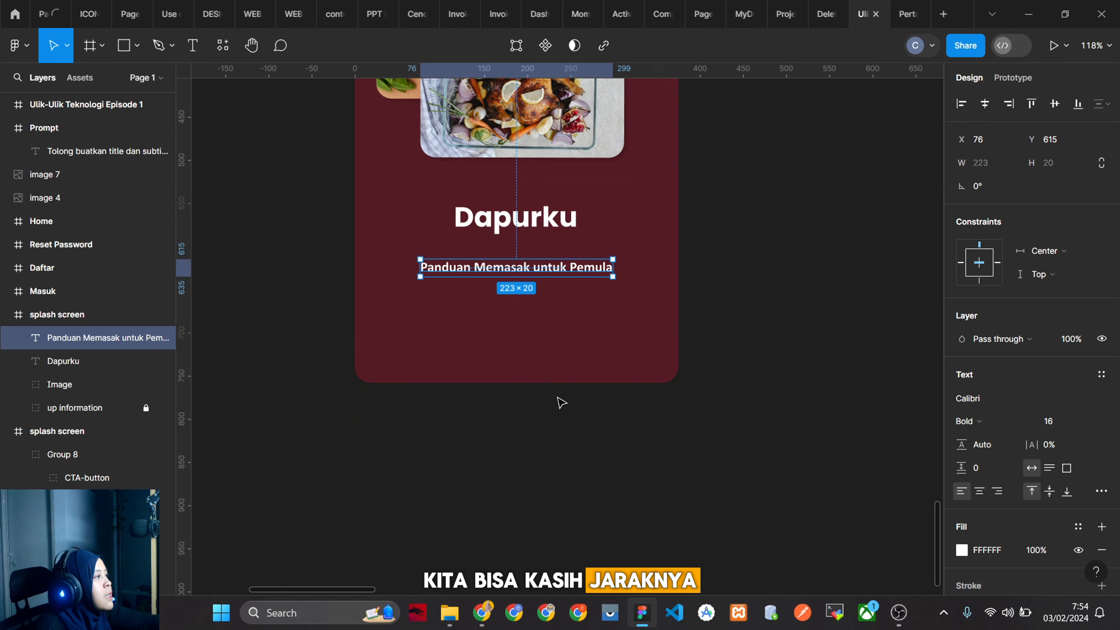
pyautogui.scroll(2, 476, 384)
pyautogui.scroll(4, 470, 387)
pyautogui.scroll(-6, 470, 387)
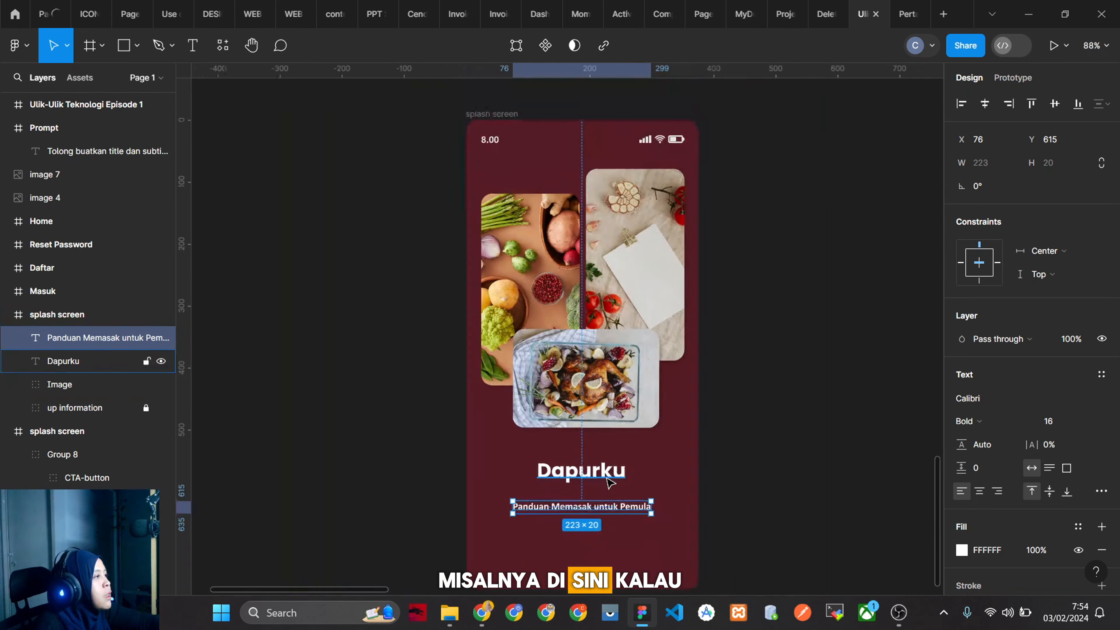
pyautogui.scroll(4, 597, 324)
pyautogui.scroll(6, 596, 325)
pyautogui.click(652, 286)
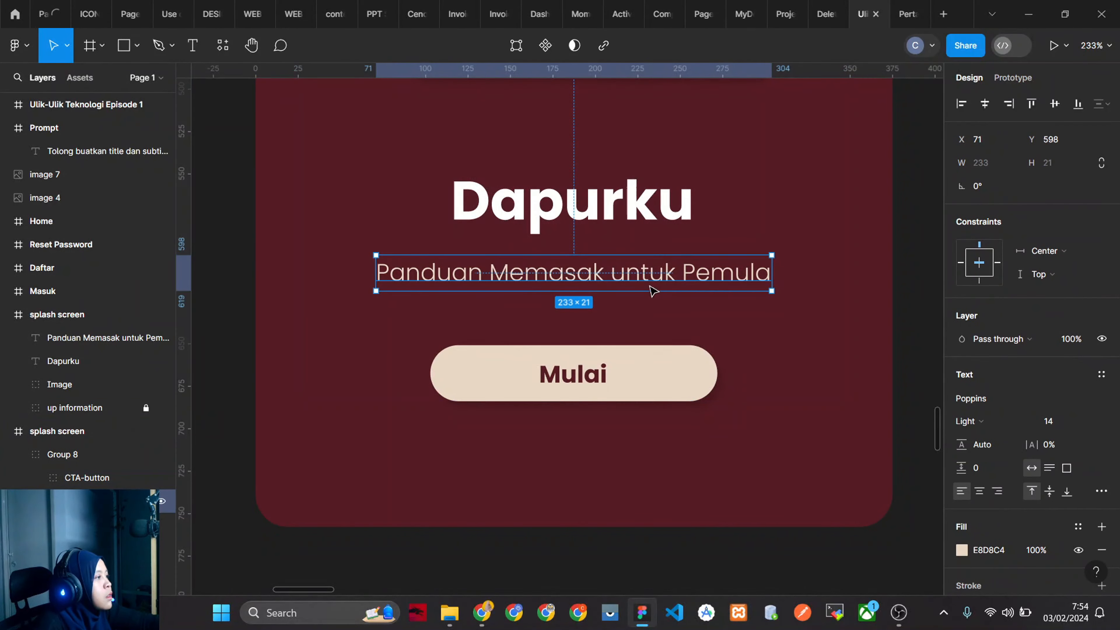
pyautogui.click(620, 355)
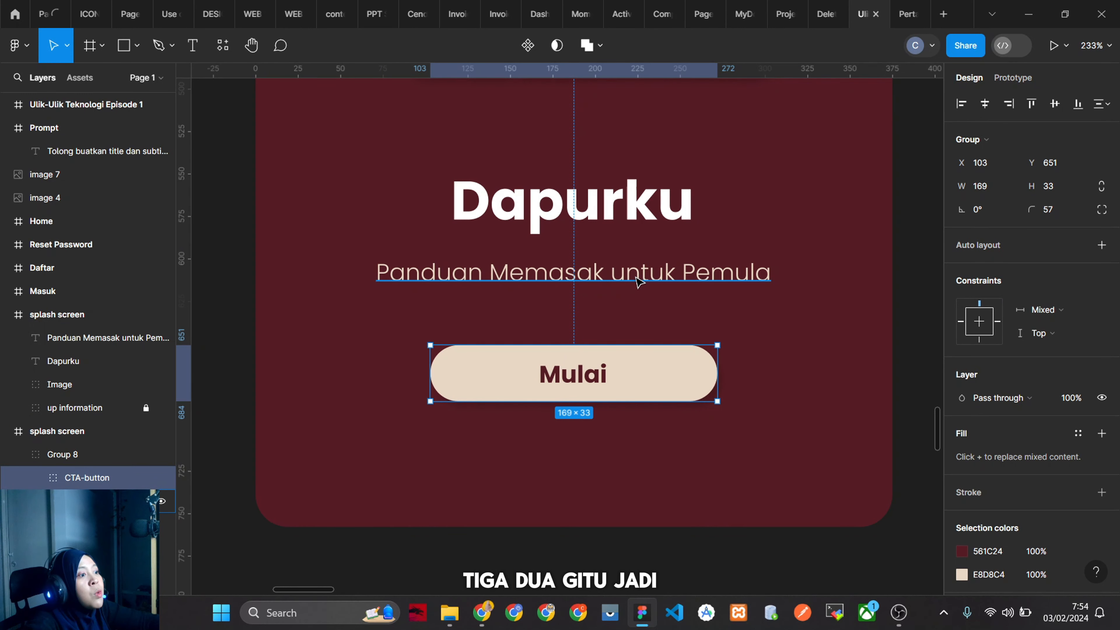
# Move the new splash screen's subtitle up to Y 598, closer beneath the Dapurku title.
pyautogui.scroll(-5, 639, 281)
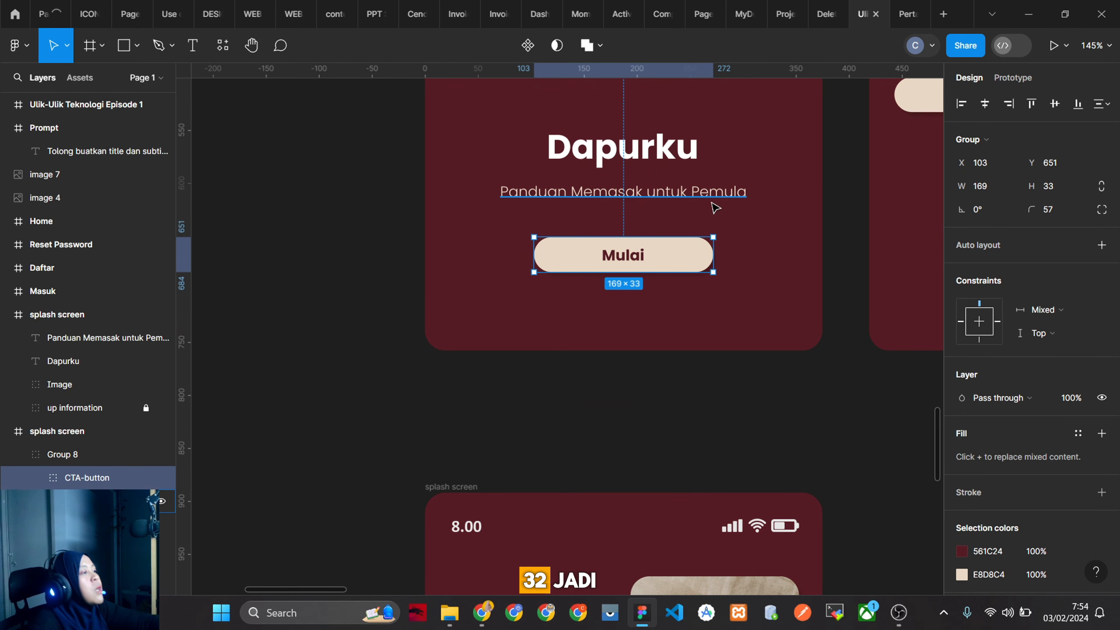
pyautogui.scroll(-10, 715, 207)
pyautogui.scroll(3, 639, 423)
pyautogui.click(642, 426)
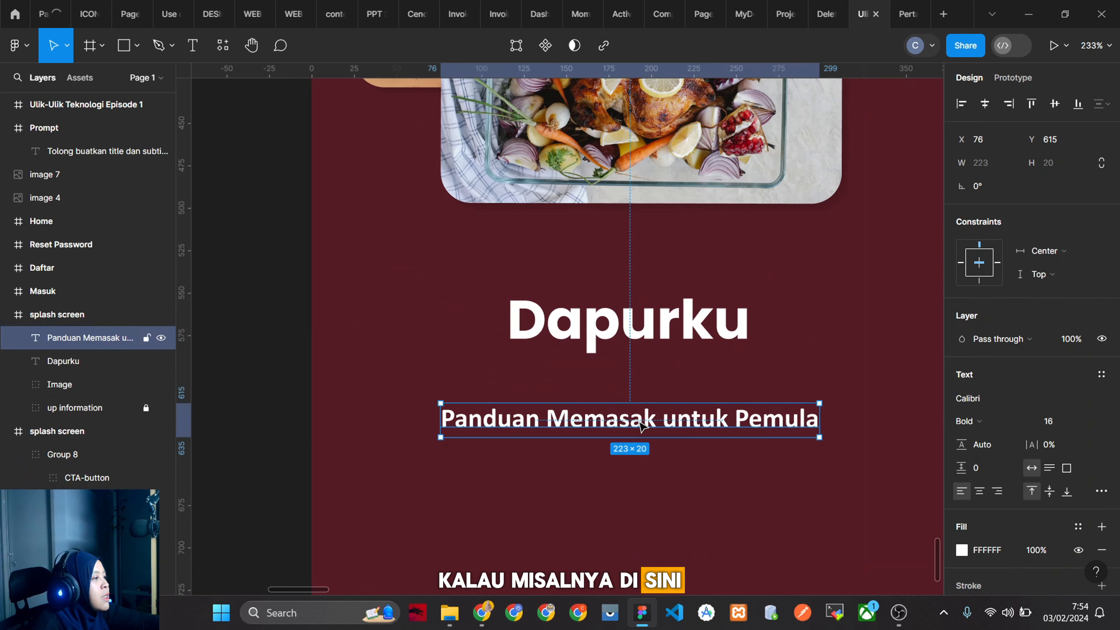
pyautogui.hotkey('shift', 'Up')
pyautogui.hotkey('shift', 'Up')
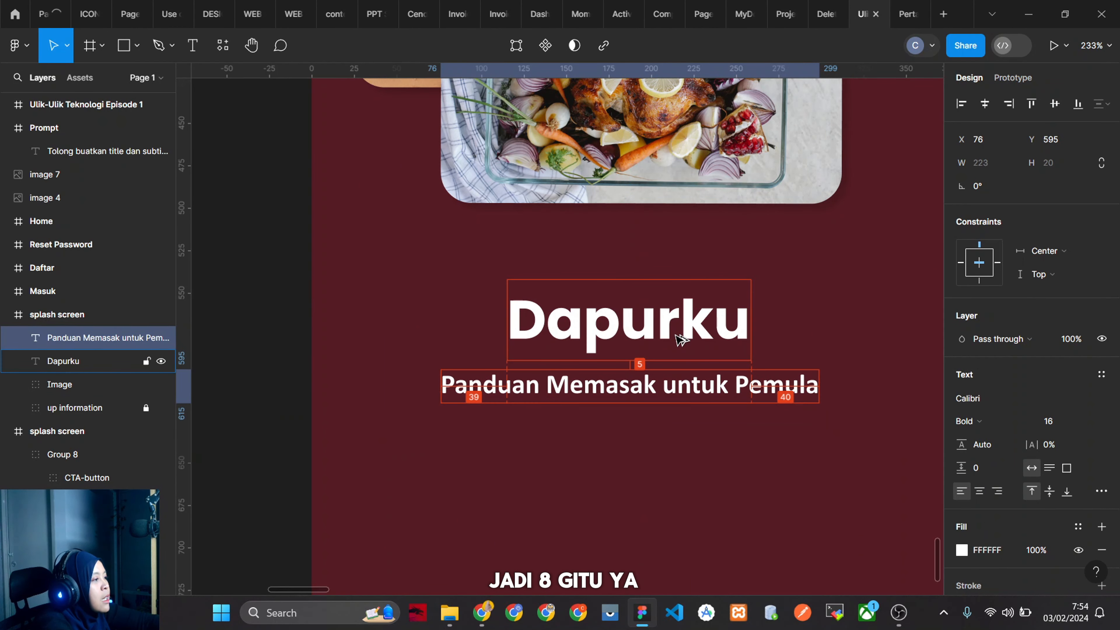
pyautogui.moveTo(653, 390); pyautogui.dragTo(657, 395)
# Draw a button rectangle about 158 × 27 below the subtitle on the new splash screen.
pyautogui.scroll(-5, 658, 426)
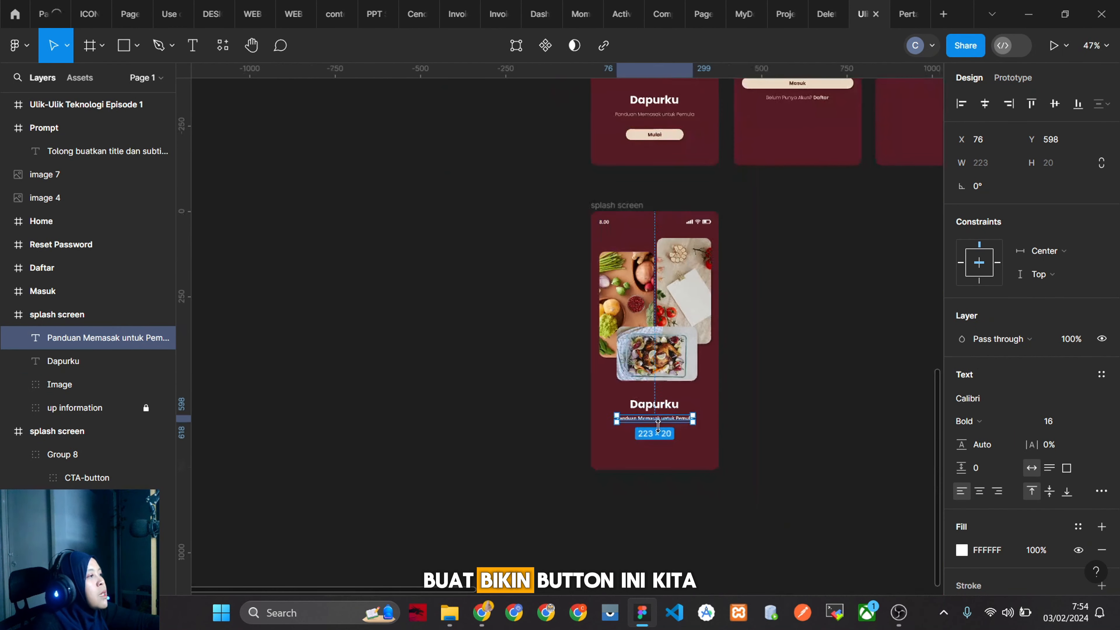
pyautogui.scroll(5, 677, 467)
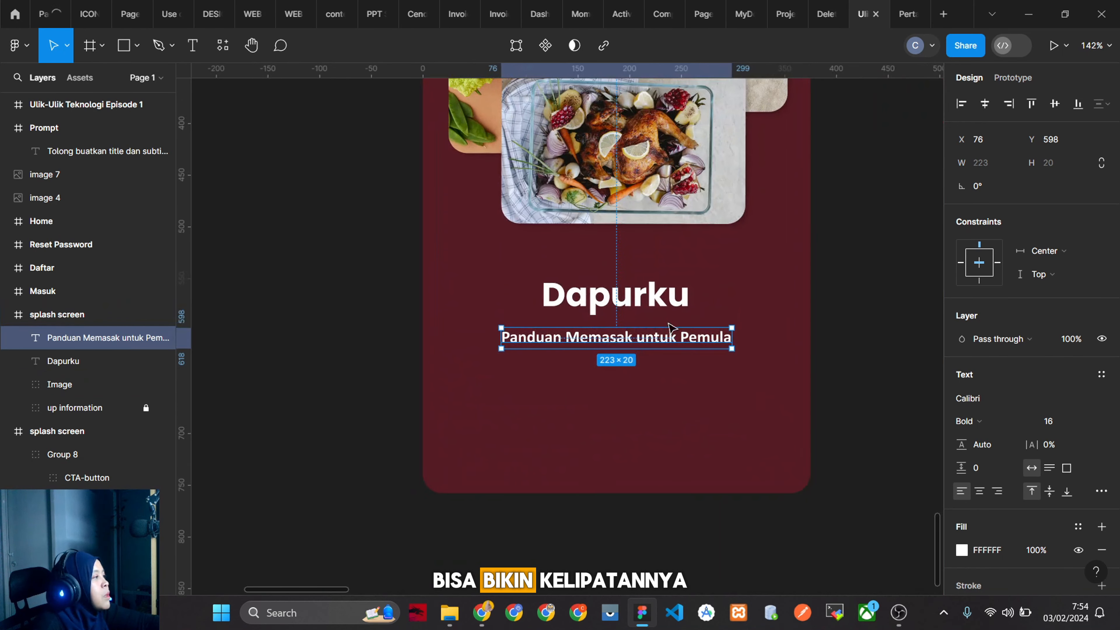
pyautogui.click(137, 45)
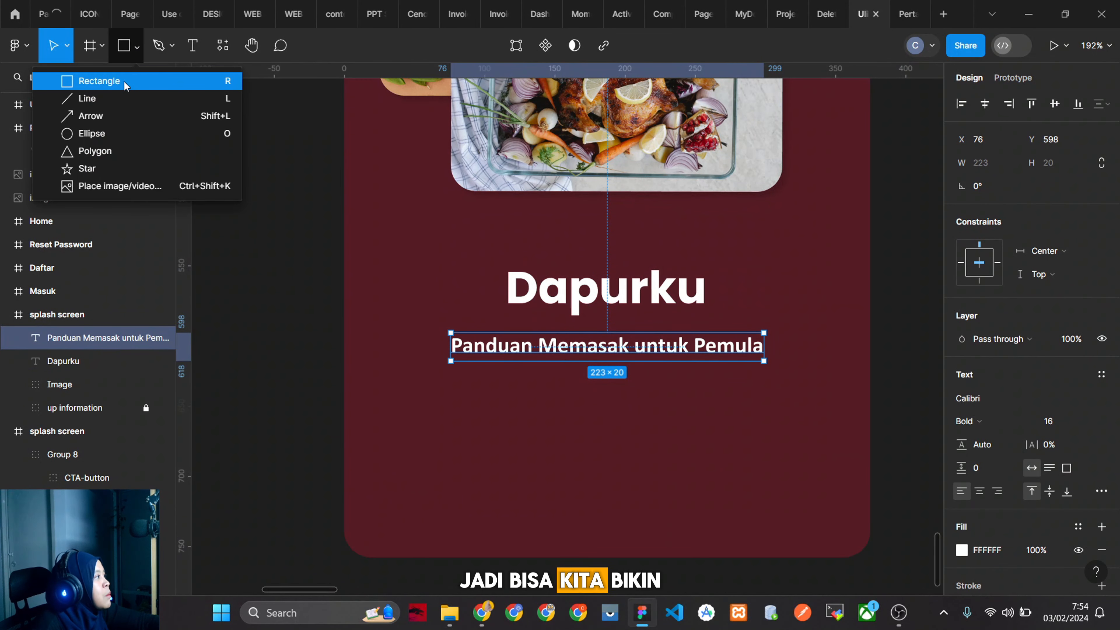
pyautogui.click(125, 82)
pyautogui.moveTo(513, 439)
pyautogui.mouseDown()
pyautogui.moveTo(705, 453)
pyautogui.moveTo(734, 477)
pyautogui.mouseUp()
# Resize the new splash screen's button rectangle to 169 × 33, matching the original Mulai button.
pyautogui.scroll(4, 737, 468)
pyautogui.scroll(5, 725, 463)
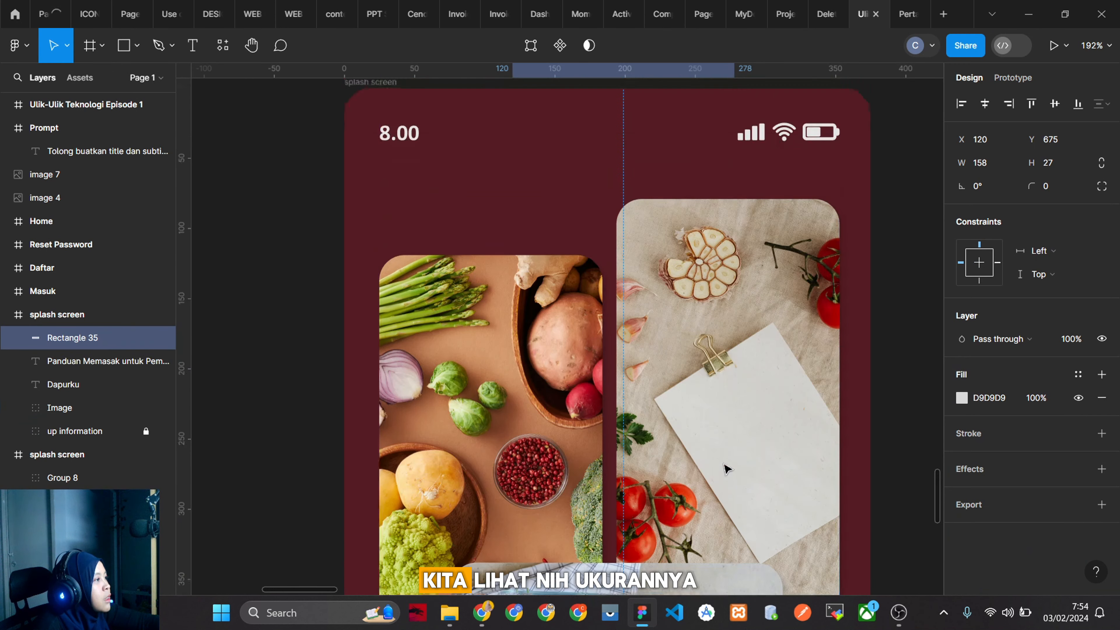
pyautogui.scroll(-10, 723, 458)
pyautogui.click(707, 270)
pyautogui.doubleClick(704, 273)
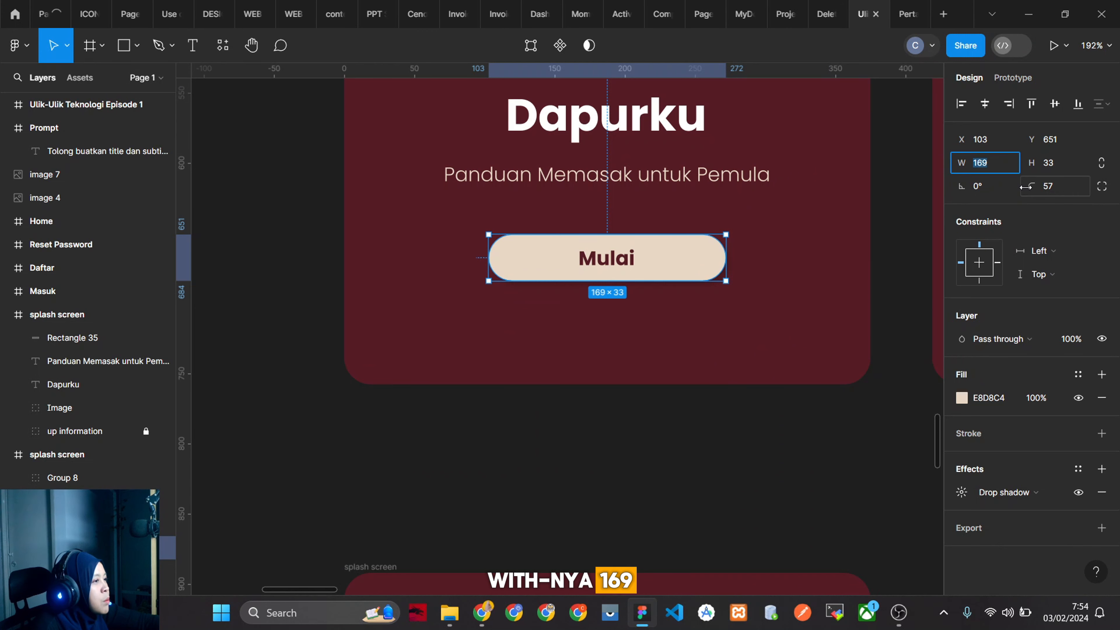
pyautogui.scroll(-15, 693, 401)
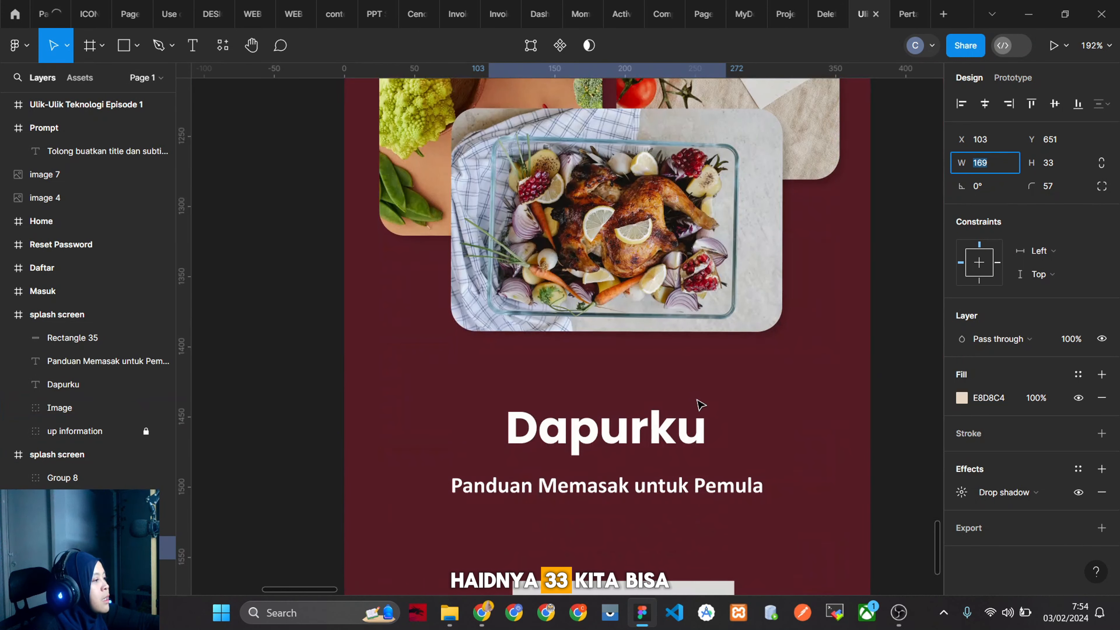
pyautogui.scroll(-3, 682, 553)
pyautogui.click(684, 442)
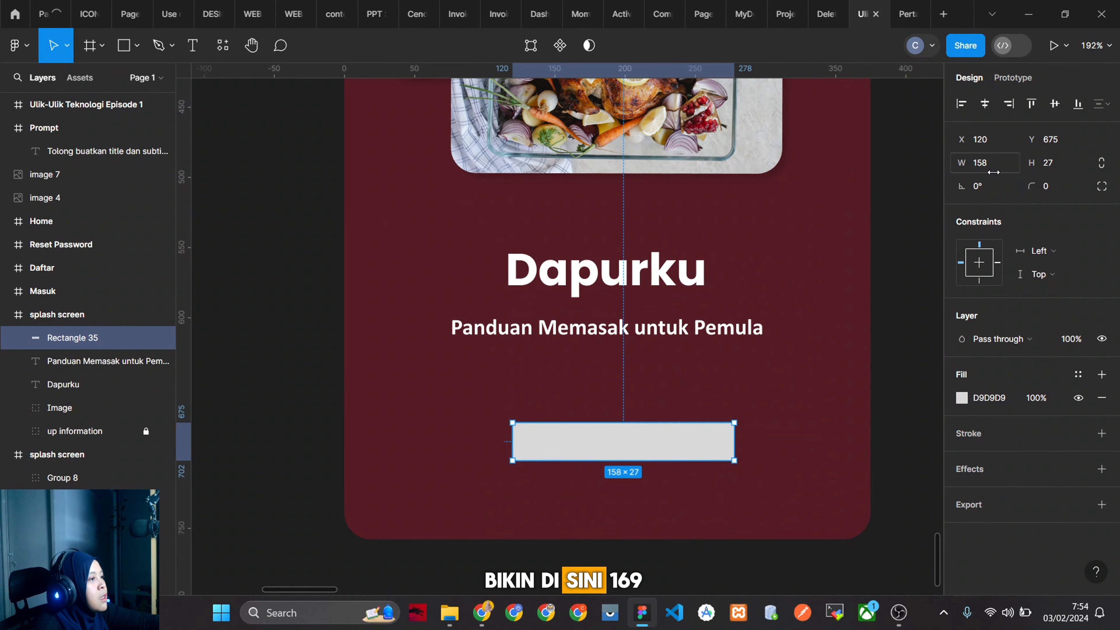
pyautogui.click(1052, 163)
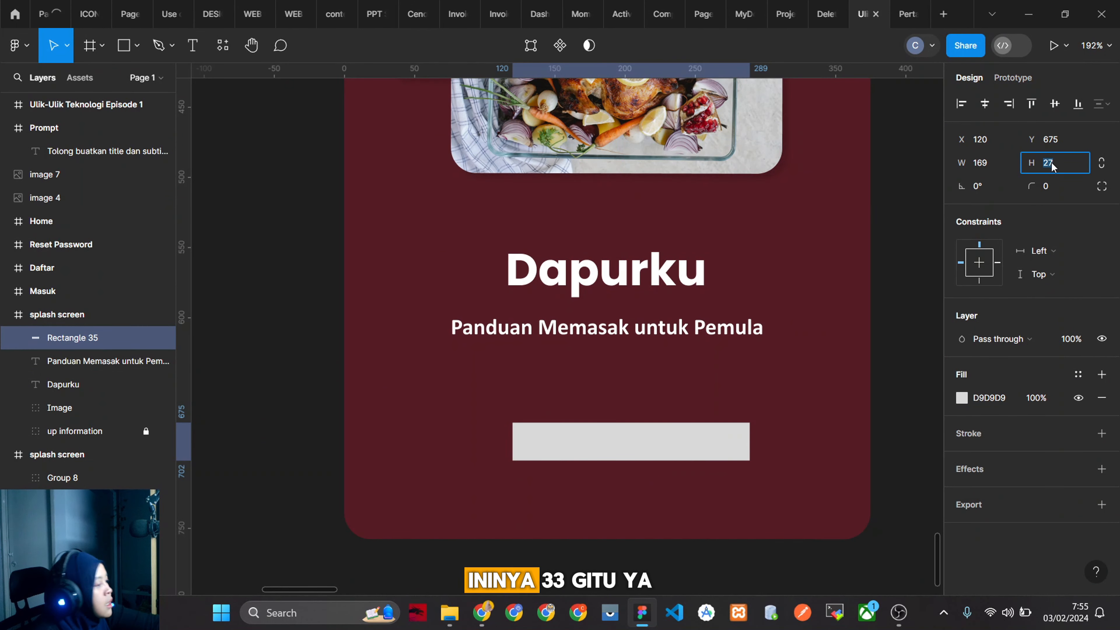
pyautogui.write('33')
pyautogui.press('Return')
pyautogui.click(805, 370)
pyautogui.click(735, 456)
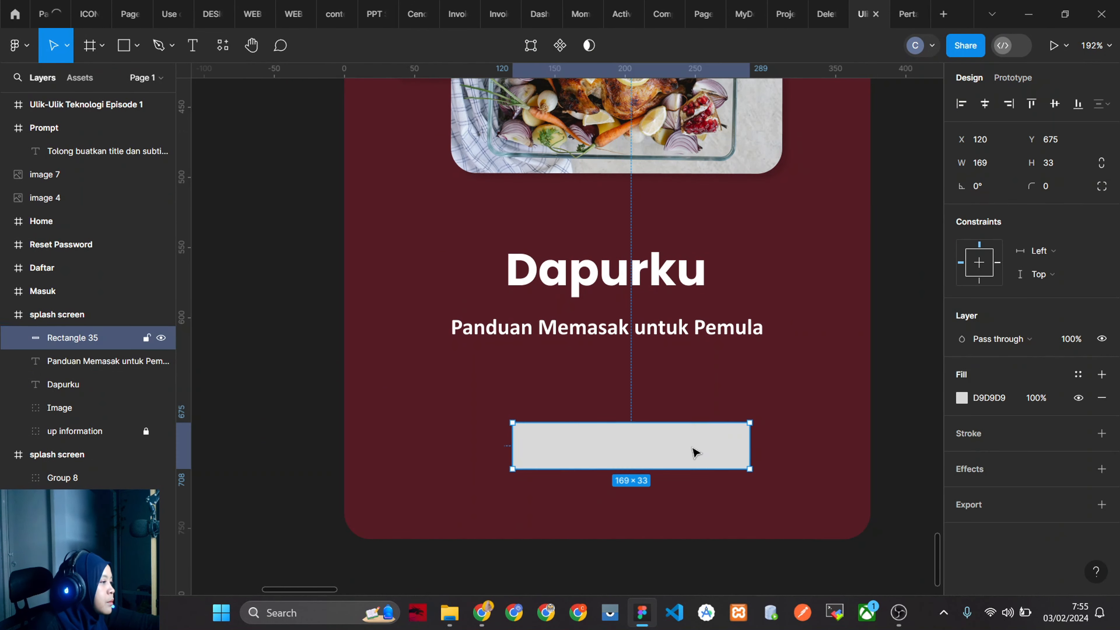
# Check the corner radius of the original Mulai button and return to the new button rectangle.
pyautogui.scroll(1, 778, 338)
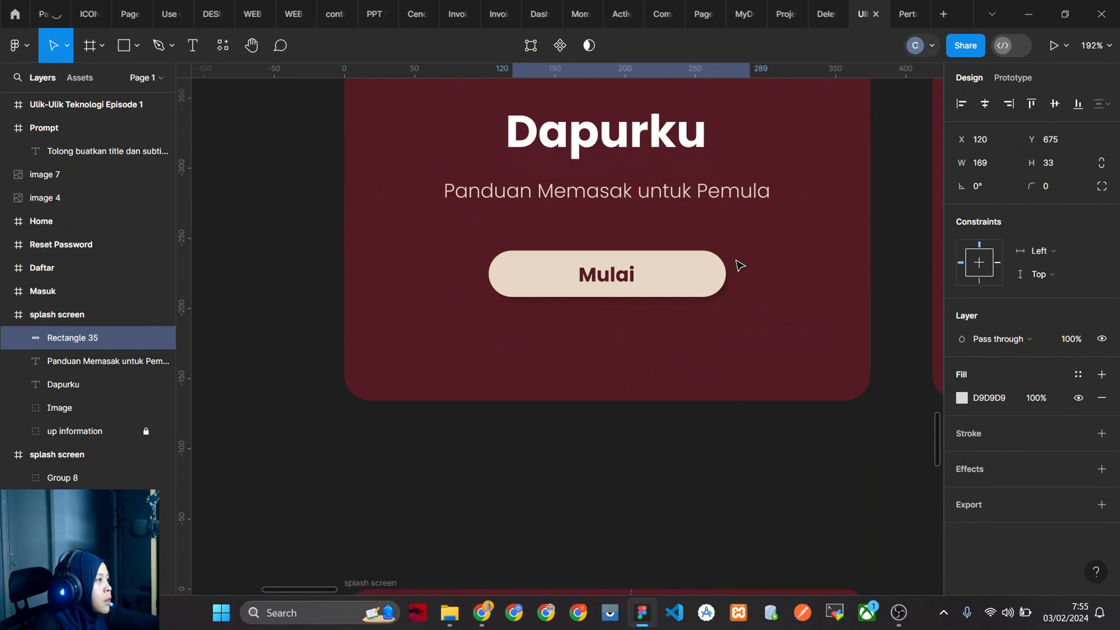
pyautogui.click(718, 285)
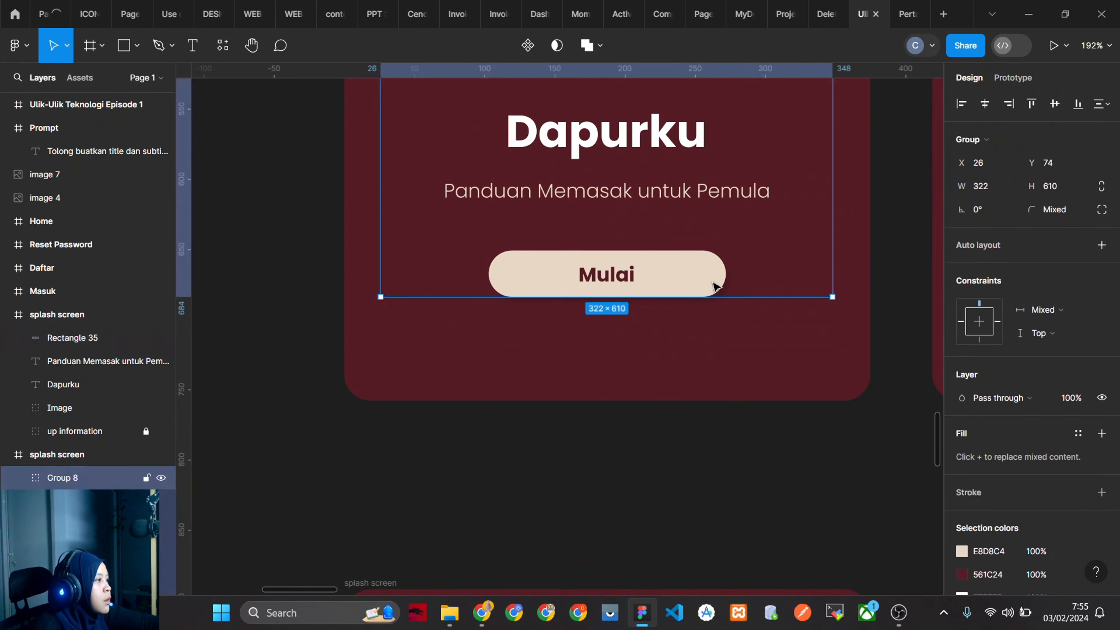
pyautogui.doubleClick(714, 286)
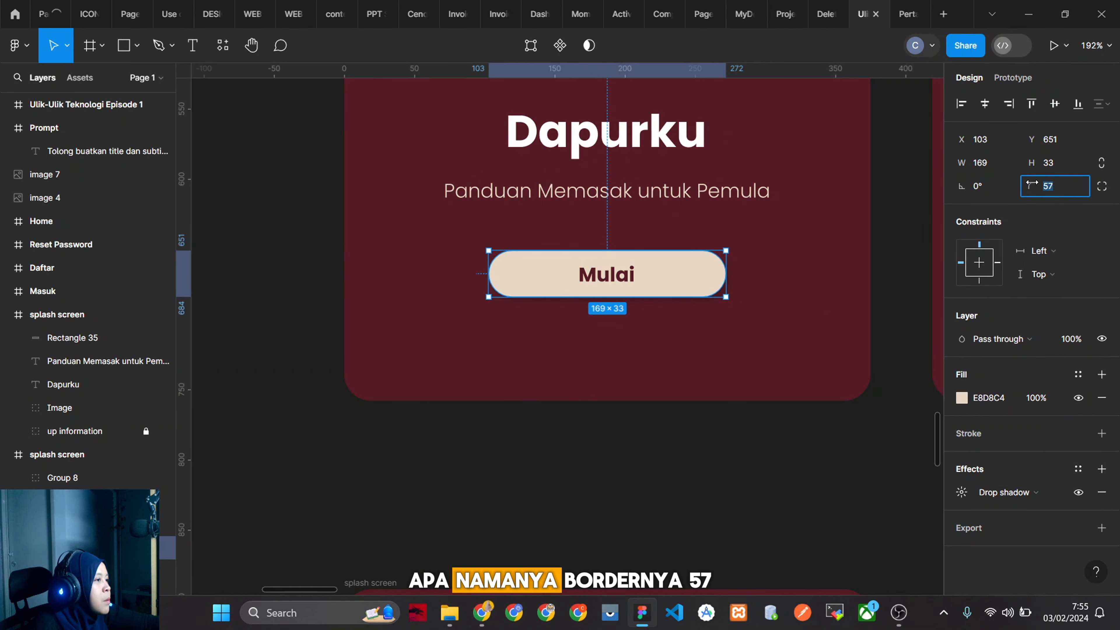
pyautogui.scroll(-15, 596, 389)
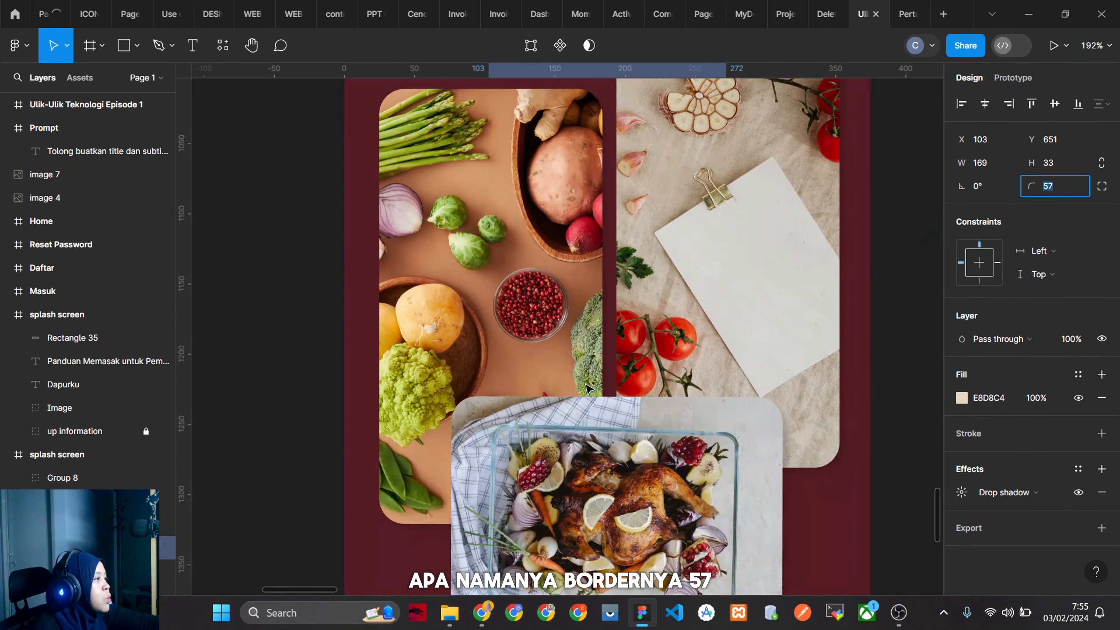
pyautogui.scroll(-4, 605, 398)
pyautogui.click(657, 450)
pyautogui.doubleClick(658, 450)
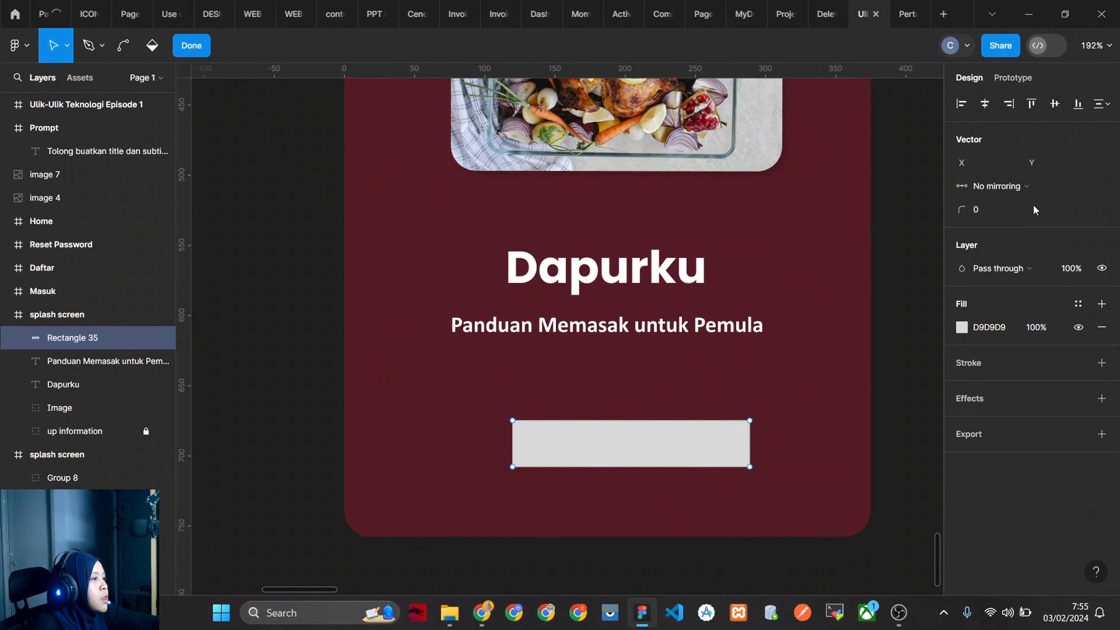
pyautogui.doubleClick(635, 441)
pyautogui.click(927, 373)
pyautogui.doubleClick(718, 430)
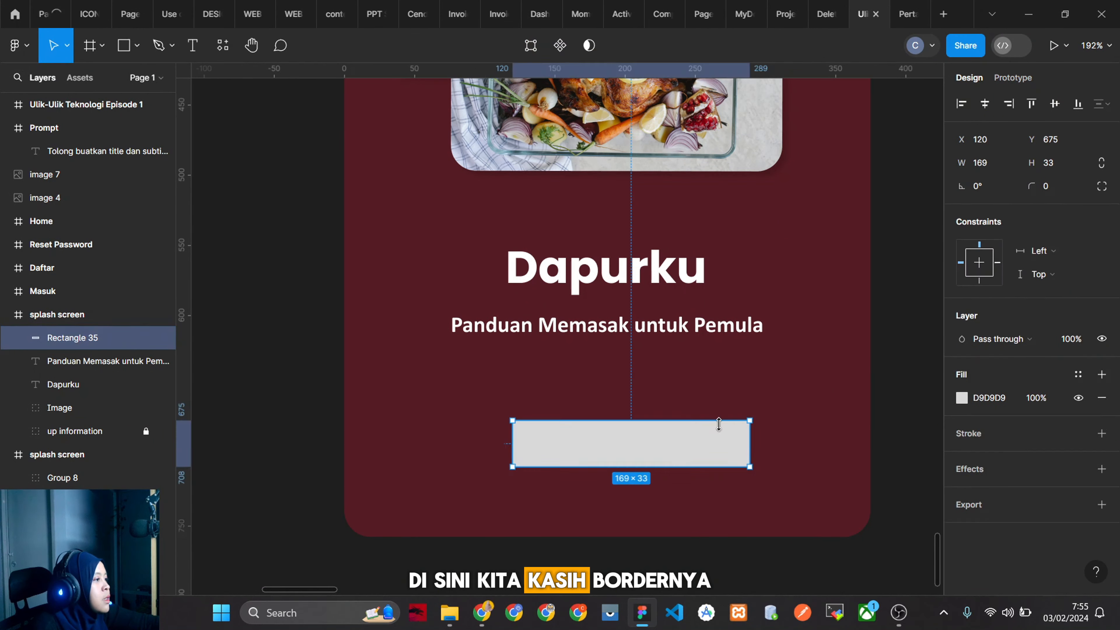
pyautogui.press('Escape')
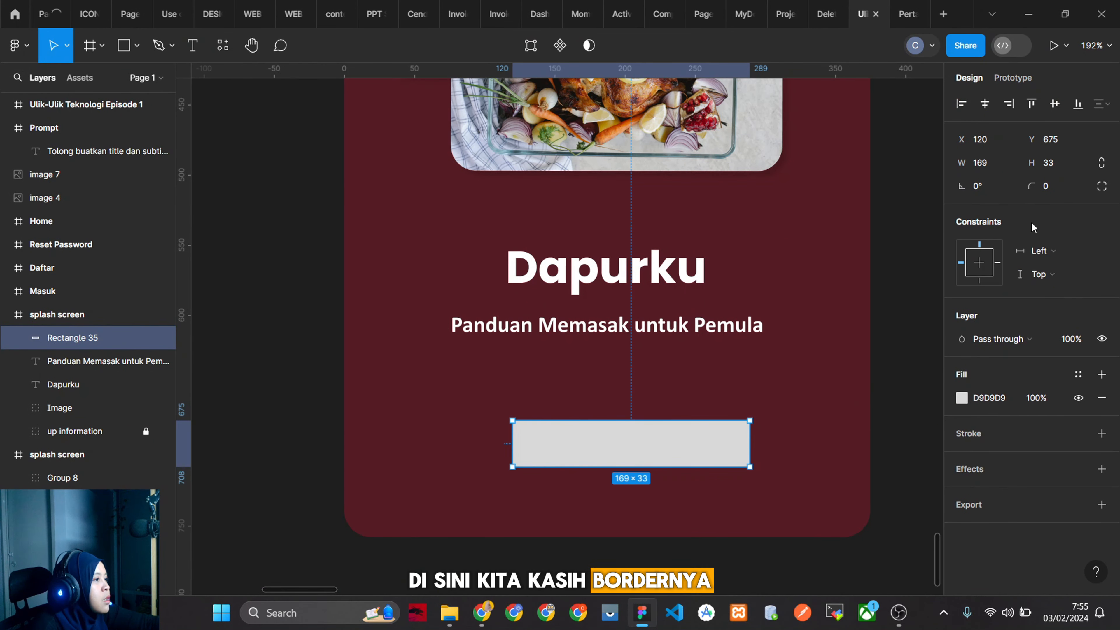
# Set the button rectangle's corner radius to 57 and centre it horizontally in the splash screen frame.
pyautogui.click(1050, 195)
pyautogui.write('57')
pyautogui.press('Return')
pyautogui.click(718, 413)
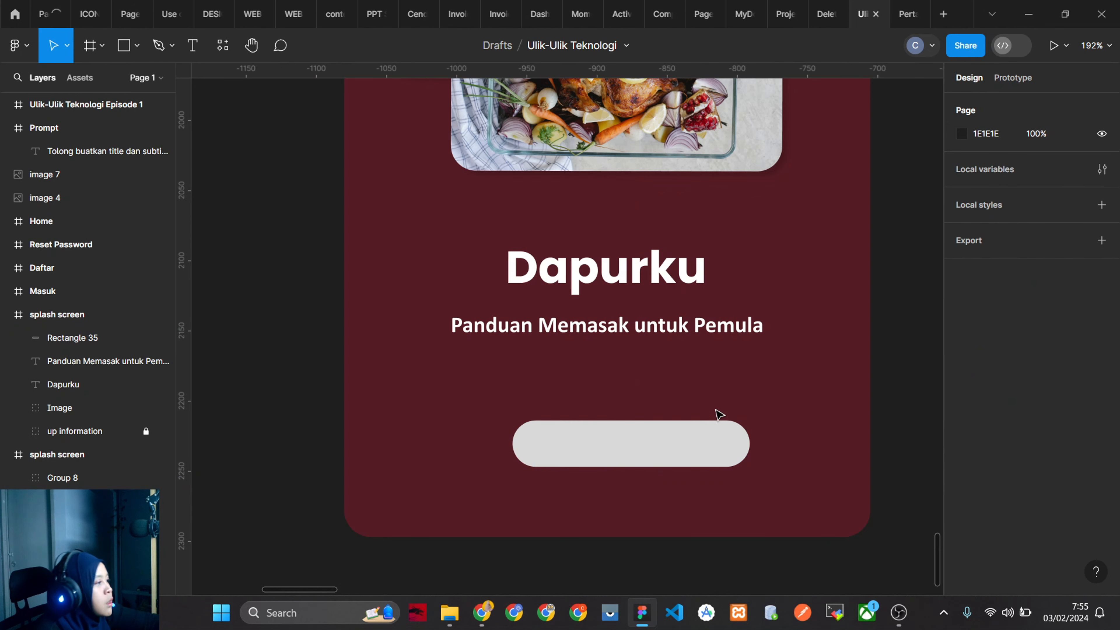
pyautogui.click(73, 337)
pyautogui.click(985, 104)
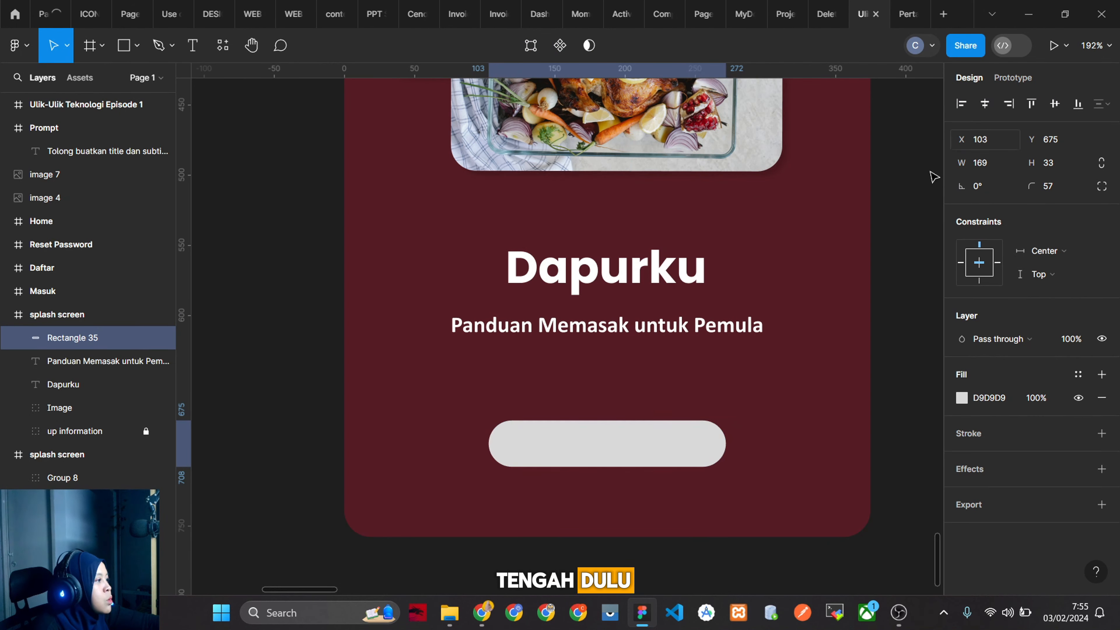
# Add the label "Mulai" in Poppins Bold 14 on the button, centre-aligned in a text box 169 wide.
pyautogui.scroll(5, 661, 419)
pyautogui.scroll(10, 701, 432)
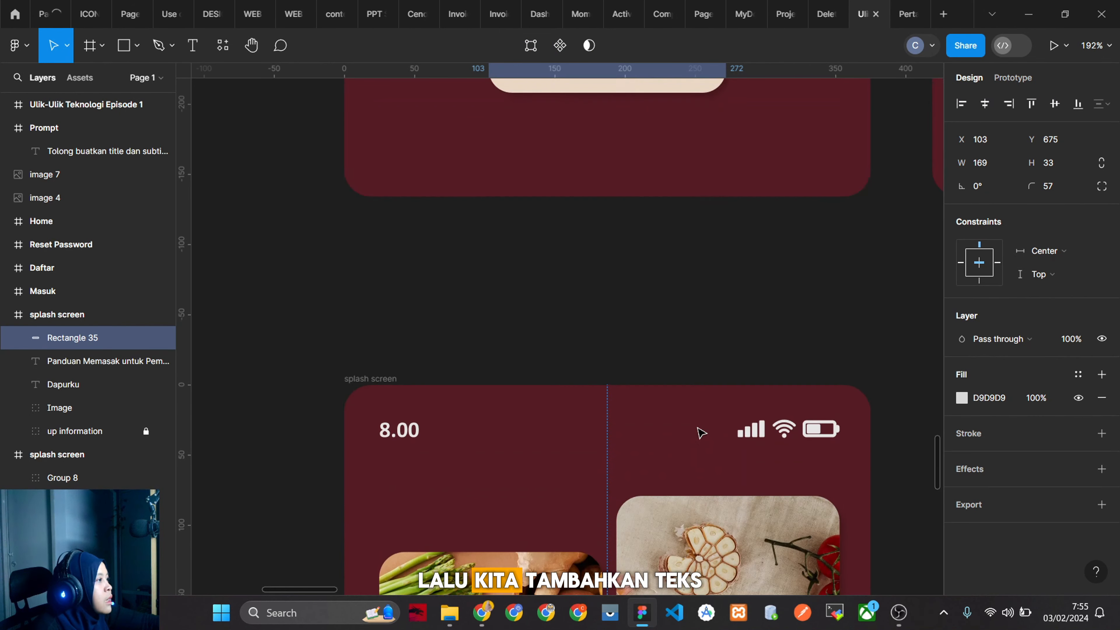
pyautogui.scroll(-5, 701, 432)
pyautogui.scroll(-15, 701, 432)
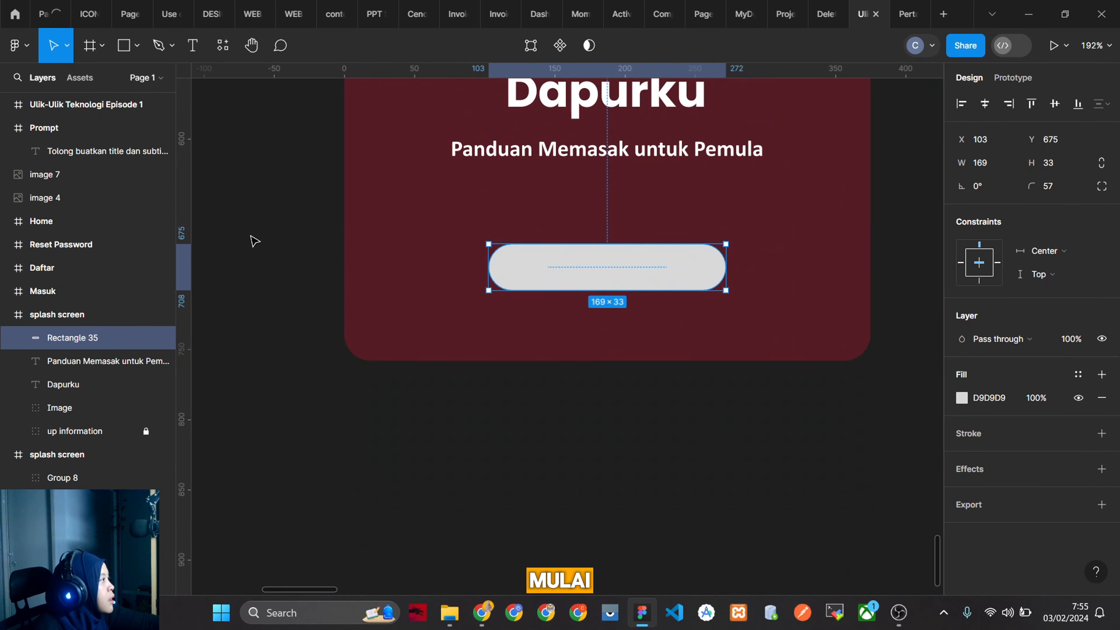
pyautogui.press('t')
pyautogui.moveTo(543, 256); pyautogui.dragTo(725, 285)
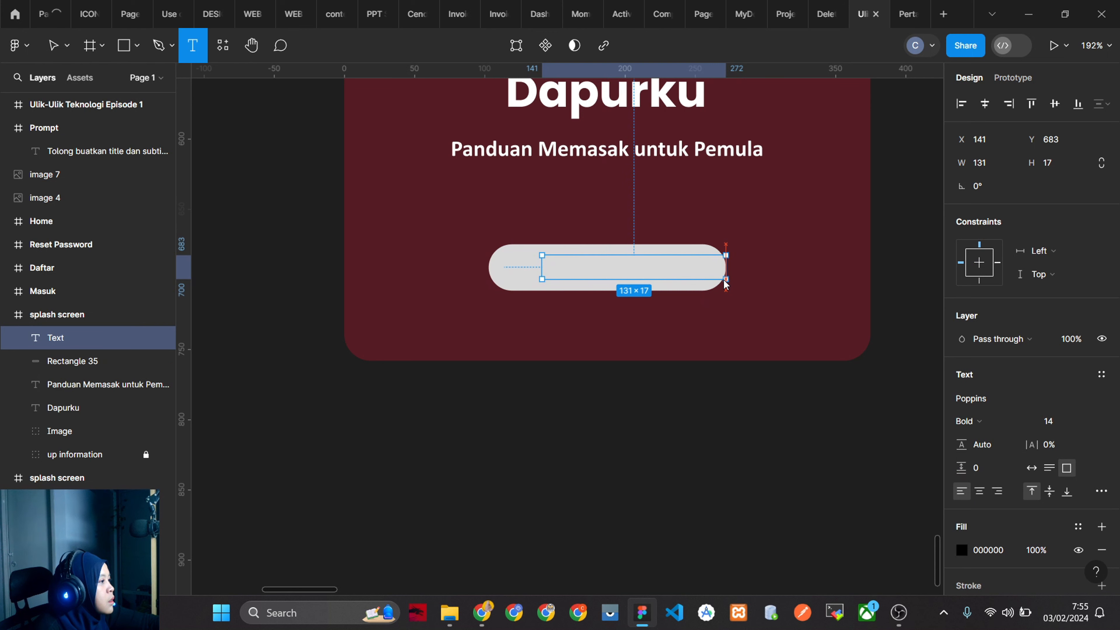
pyautogui.moveTo(726, 283); pyautogui.dragTo(725, 283)
pyautogui.write('M')
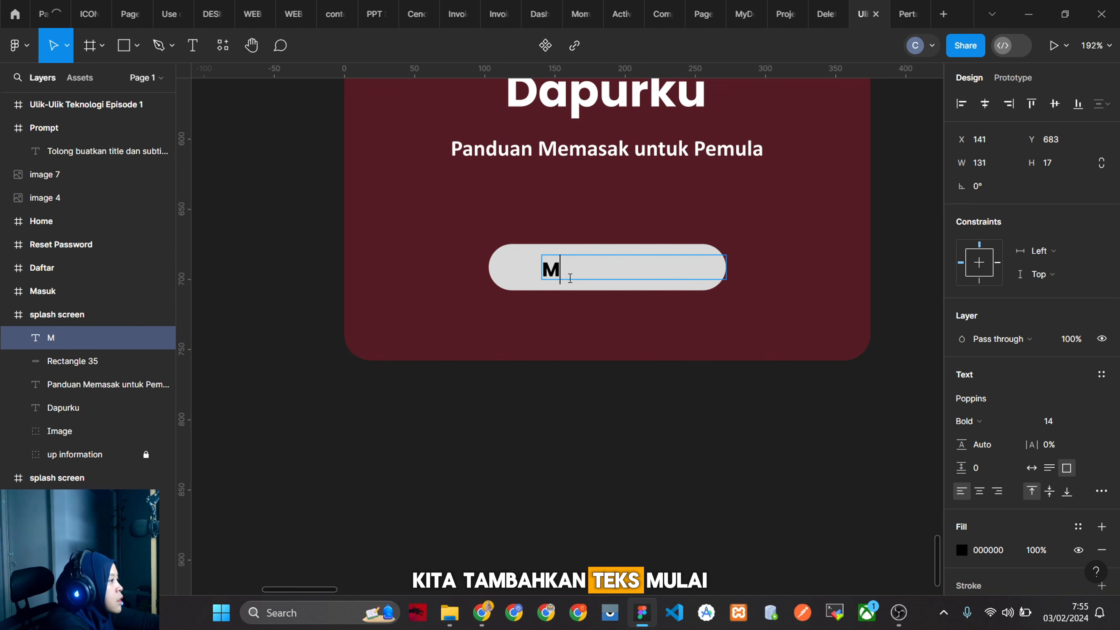
pyautogui.write('ulai')
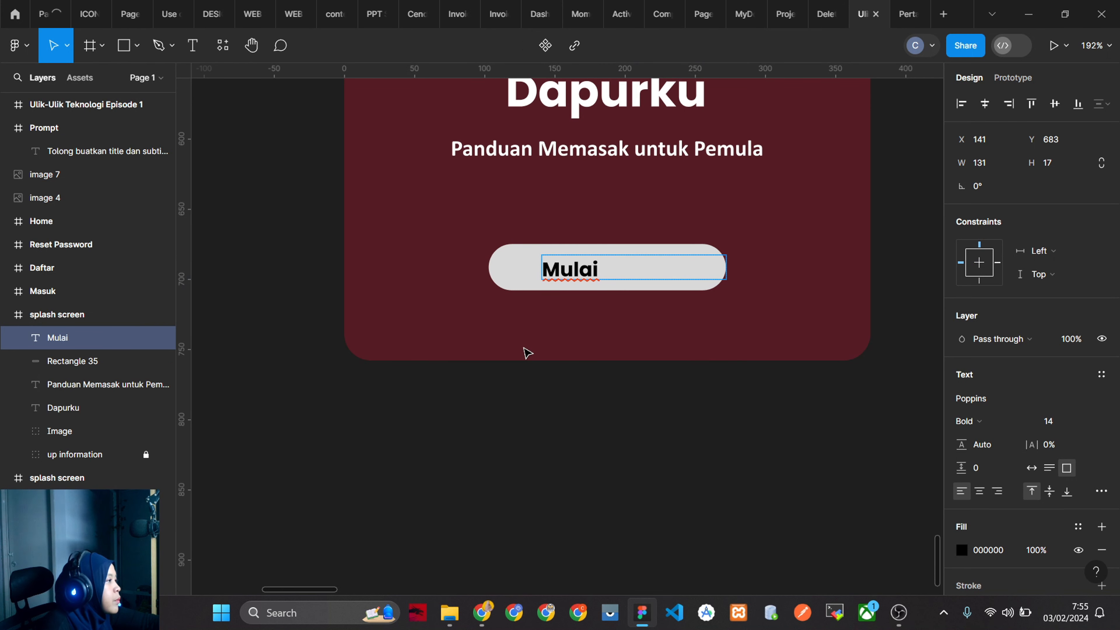
pyautogui.press('Escape')
pyautogui.moveTo(542, 268); pyautogui.dragTo(489, 268)
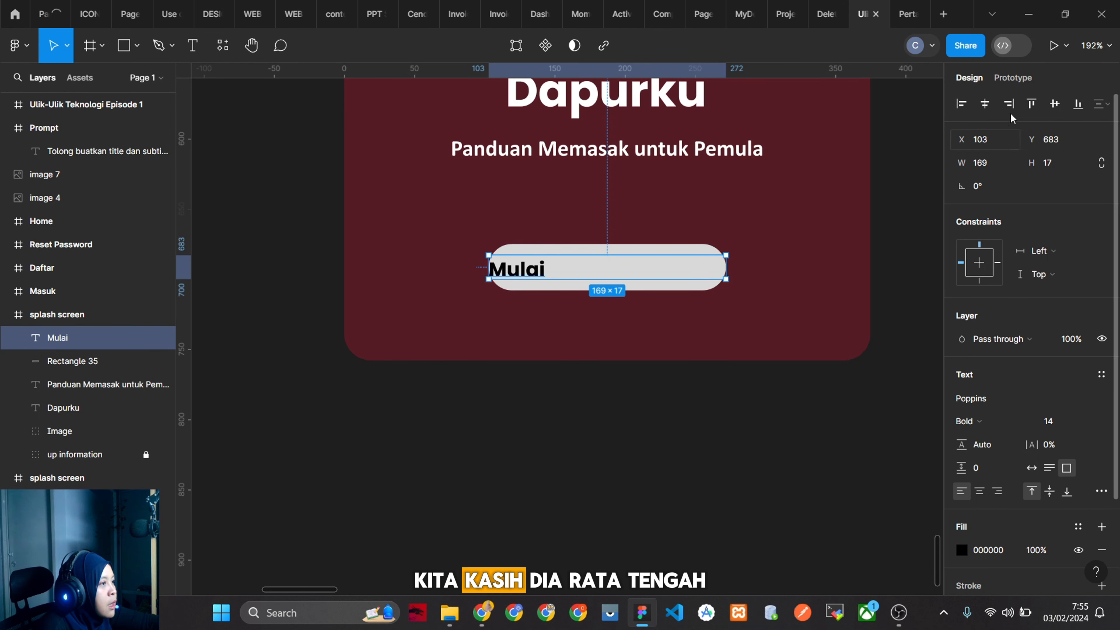
pyautogui.click(978, 490)
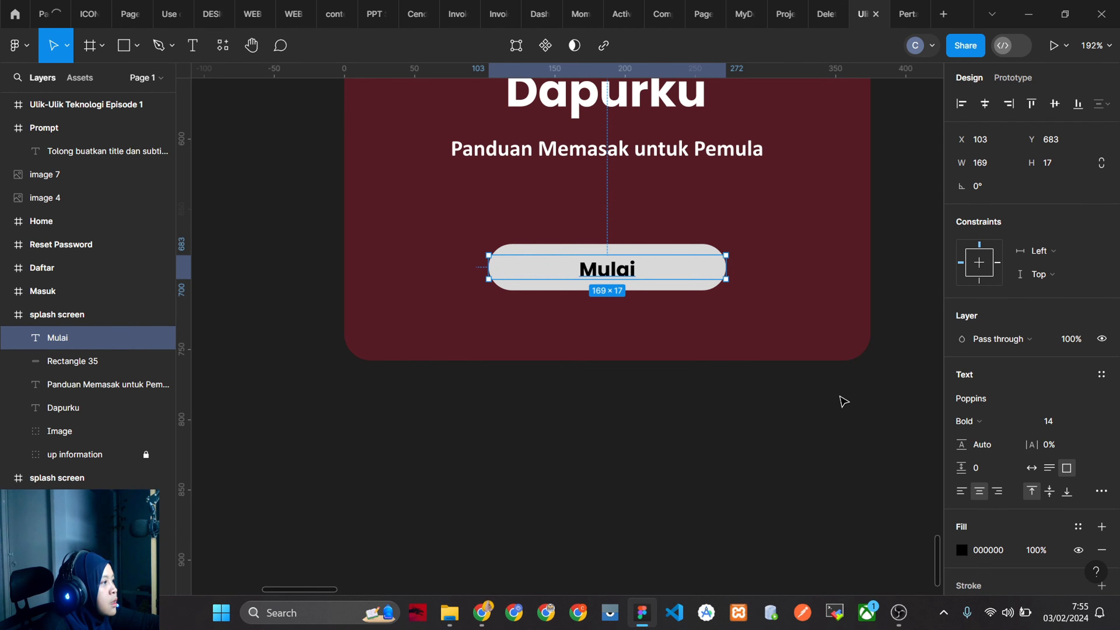
# Colour the new Mulai label dark red 561C24, sampled from the splash screen background.
pyautogui.scroll(10, 800, 419)
pyautogui.scroll(2, 802, 419)
pyautogui.scroll(-5, 807, 420)
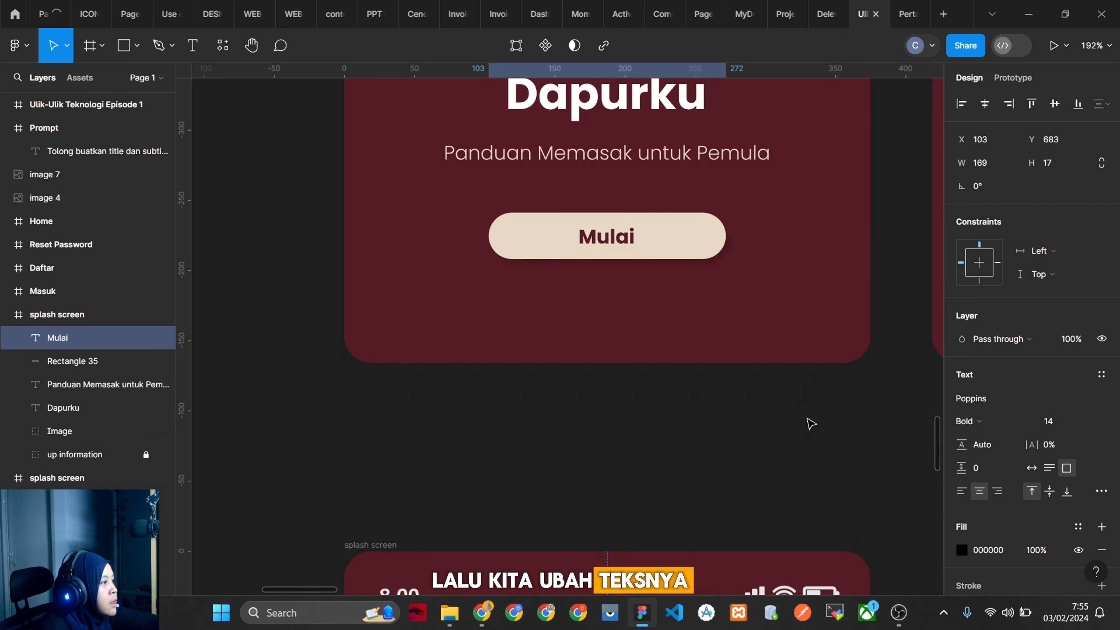
pyautogui.scroll(5, 807, 420)
pyautogui.scroll(-5, 807, 420)
pyautogui.click(962, 550)
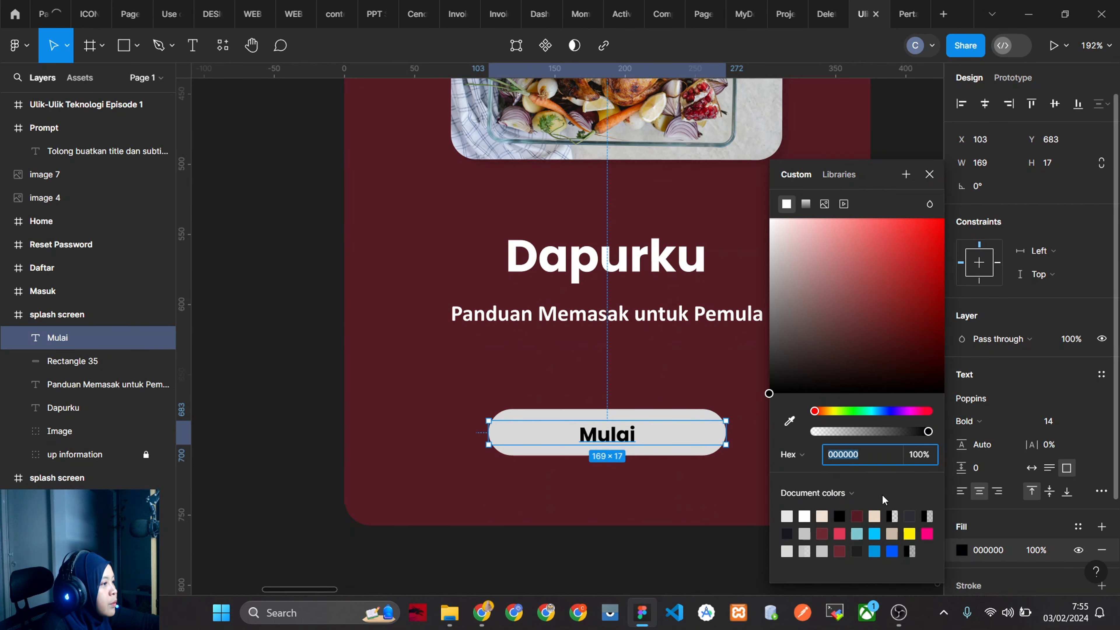
pyautogui.click(789, 421)
pyautogui.click(730, 358)
pyautogui.click(727, 548)
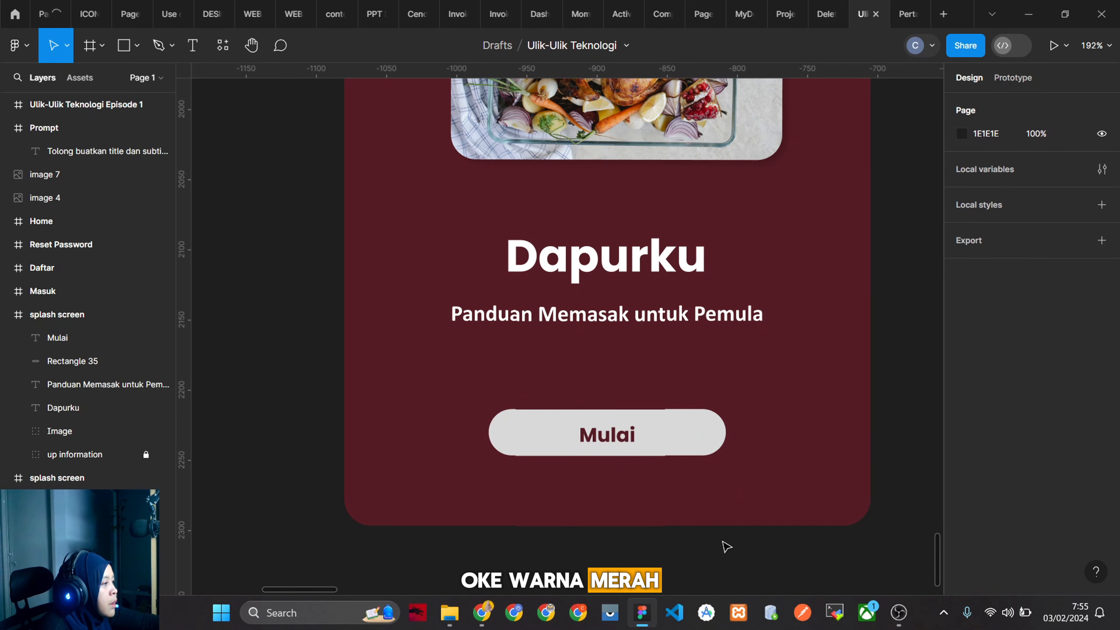
# Group the Mulai label with its button rectangle and name the group CTA-Button.
pyautogui.click(637, 447)
pyautogui.click(617, 436)
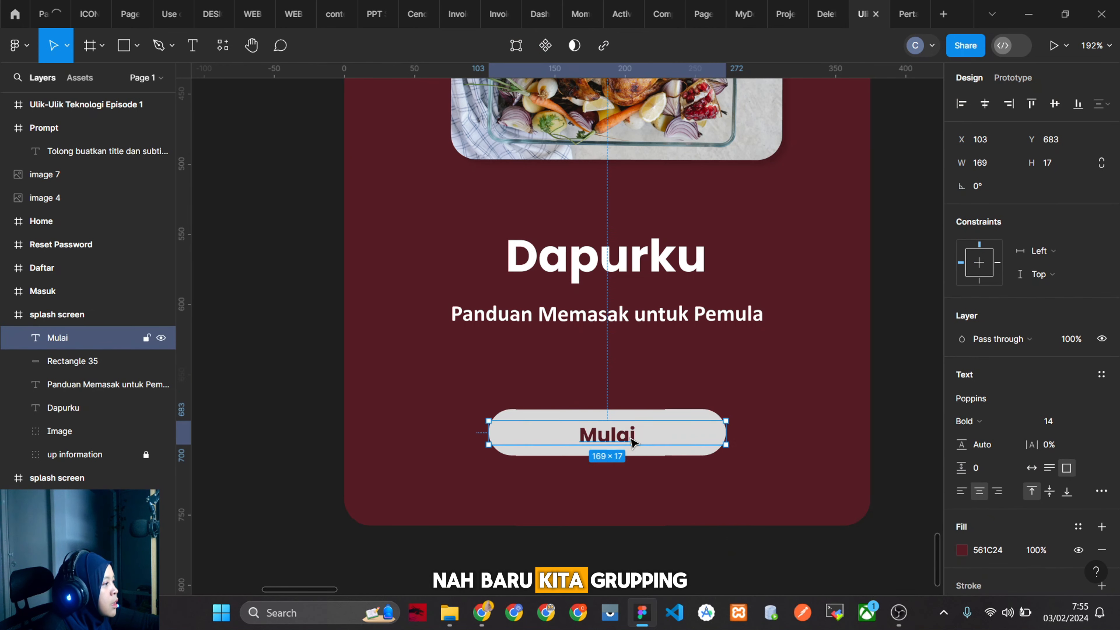
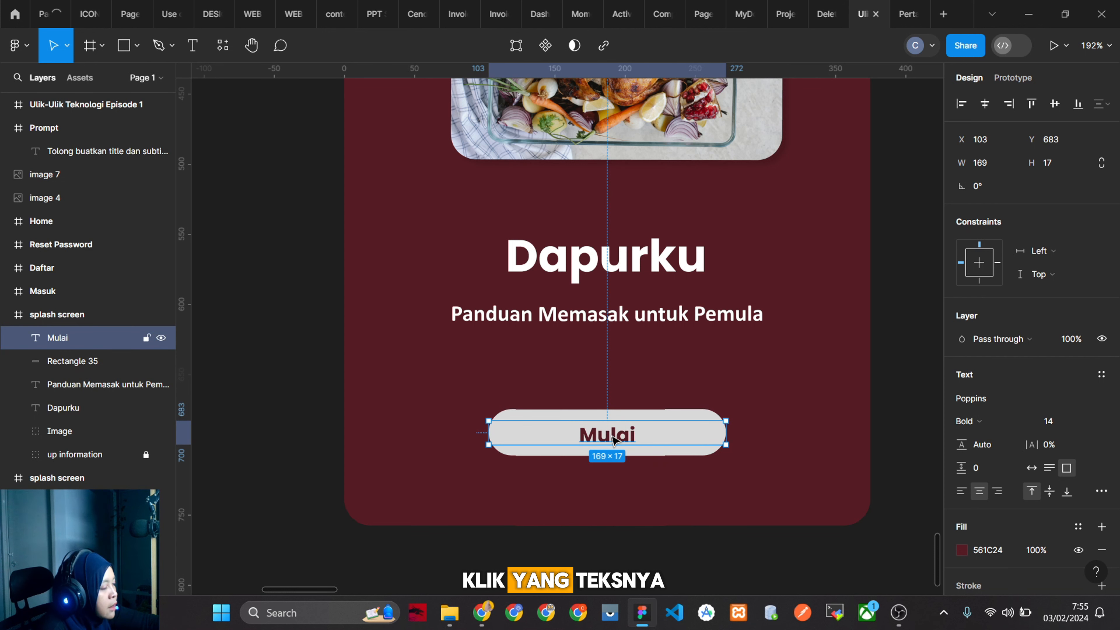
pyautogui.keyDown('shift'); pyautogui.click(682, 458); pyautogui.keyUp('shift')
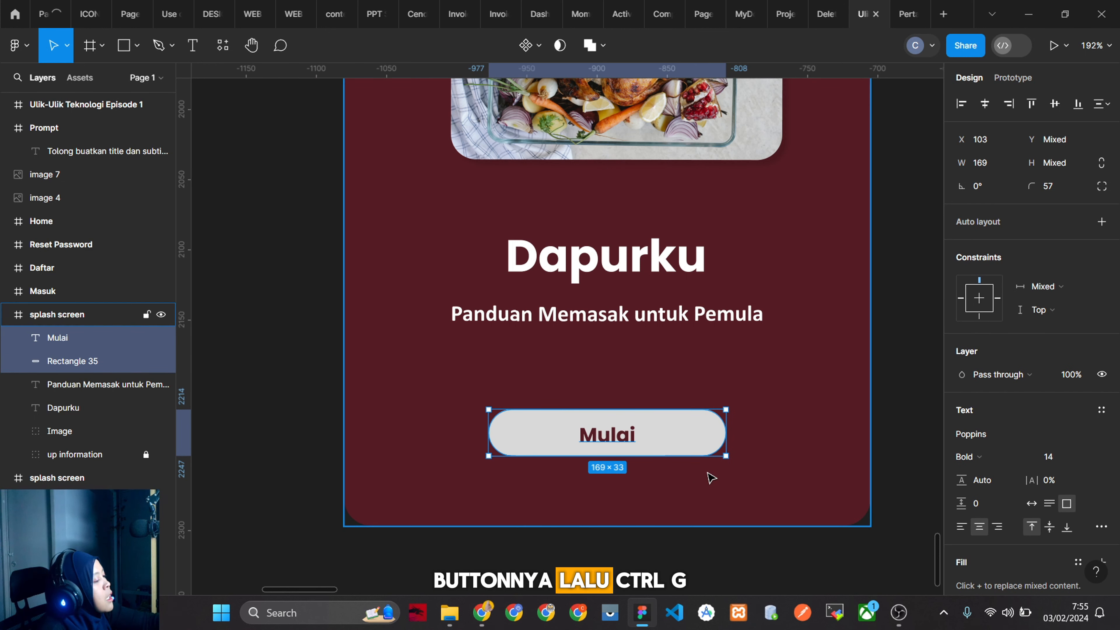
pyautogui.hotkey('ctrl', 'g')
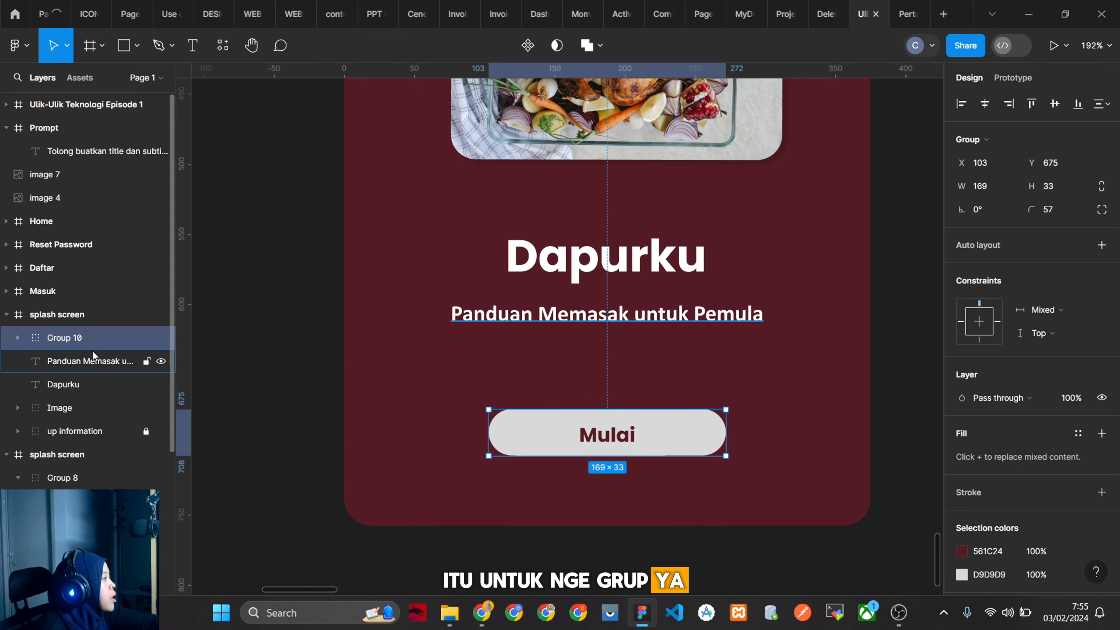
pyautogui.doubleClick(82, 343)
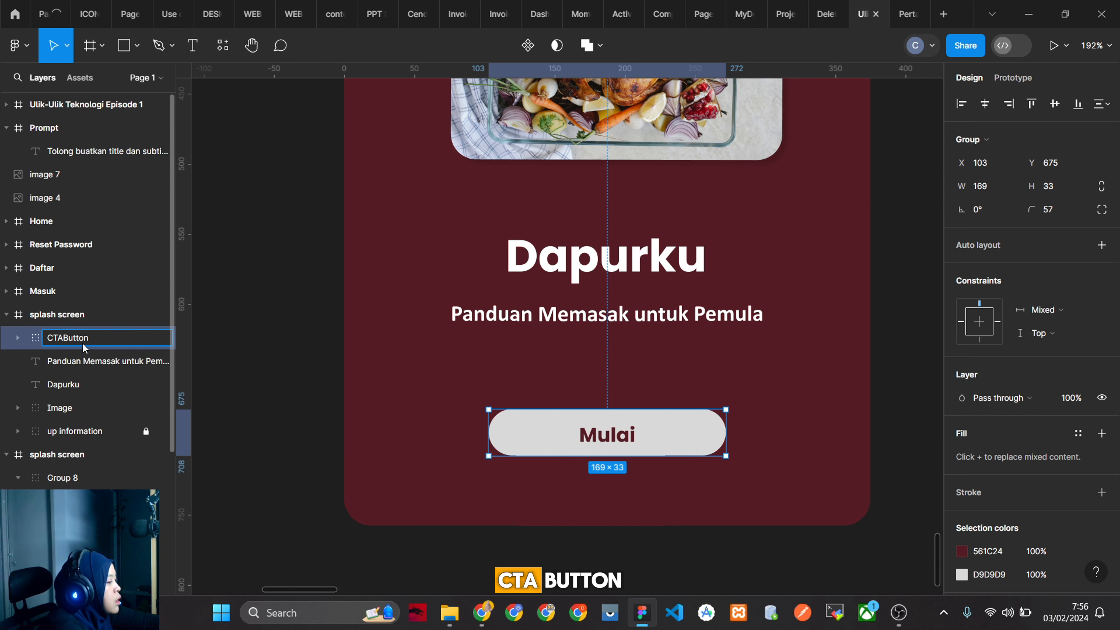
pyautogui.click(312, 325)
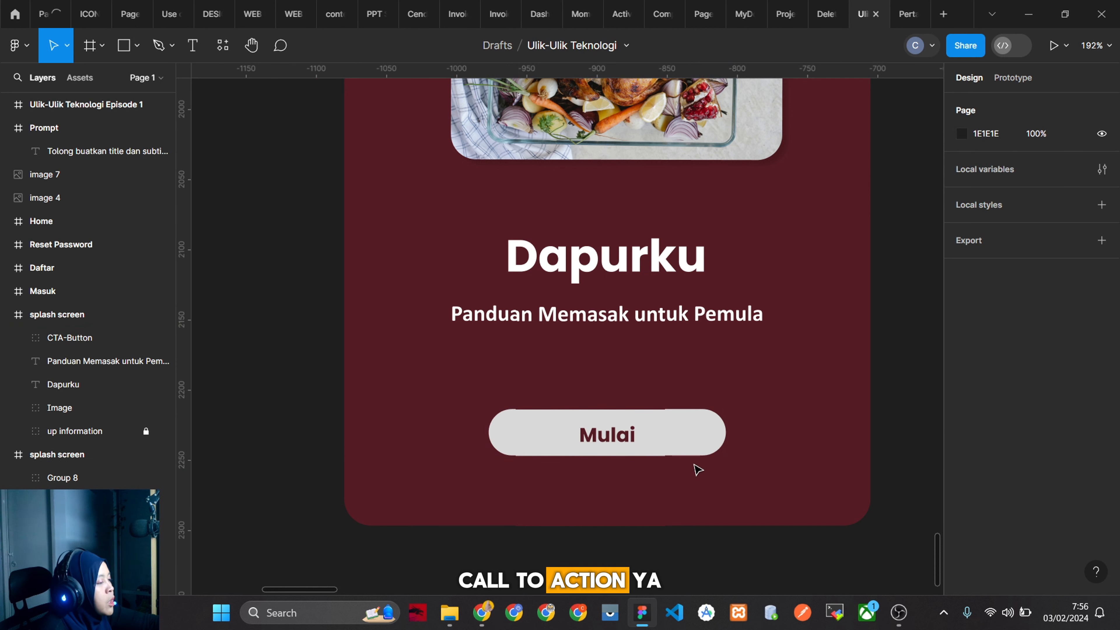
# Move the CTA-Button group up to Y 650, leaving a 32 px gap below the subtitle.
pyautogui.click(670, 438)
pyautogui.scroll(5, 670, 458)
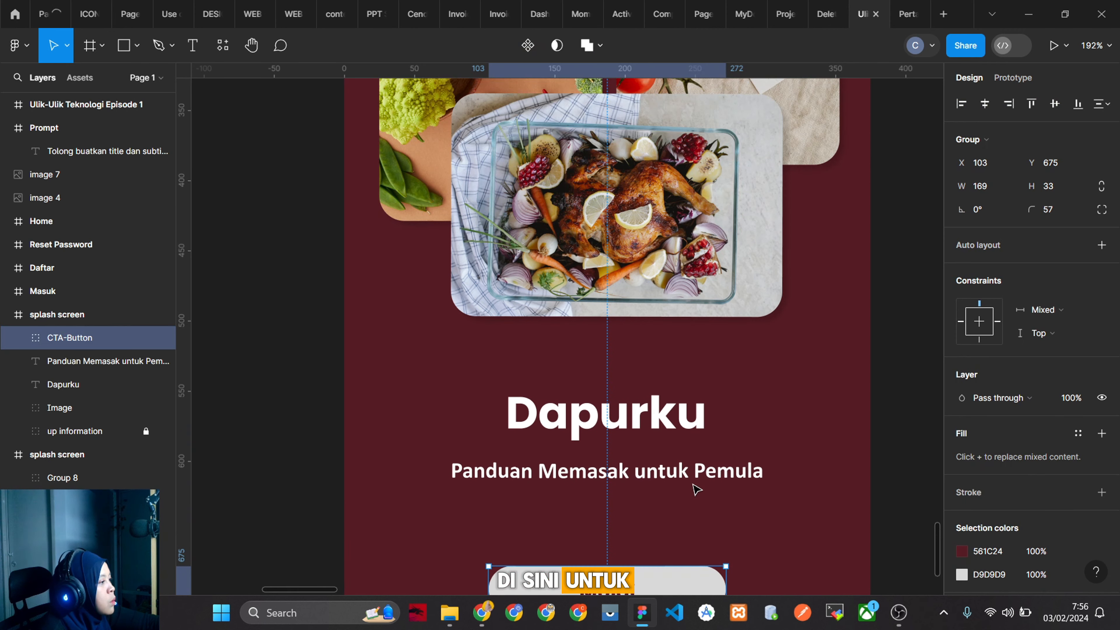
pyautogui.scroll(-3, 698, 487)
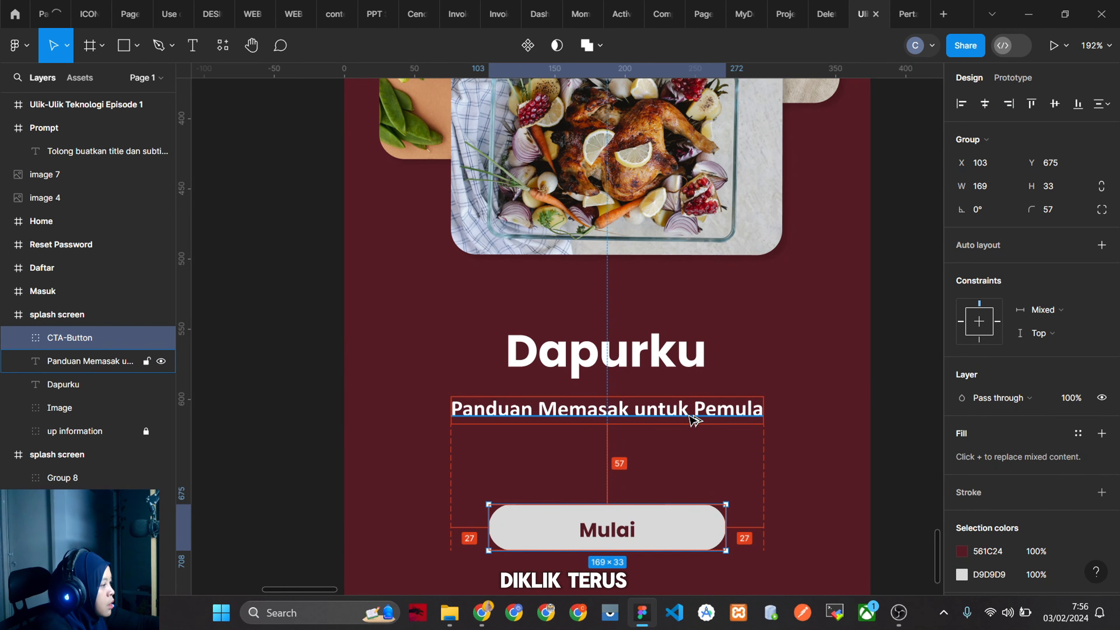
pyautogui.hotkey('shift', 'Up')
pyautogui.hotkey('shift', 'Up')
pyautogui.hotkey('shift', 'Up')
pyautogui.hotkey('shift', 'Up')
pyautogui.hotkey('shift', 'Up')
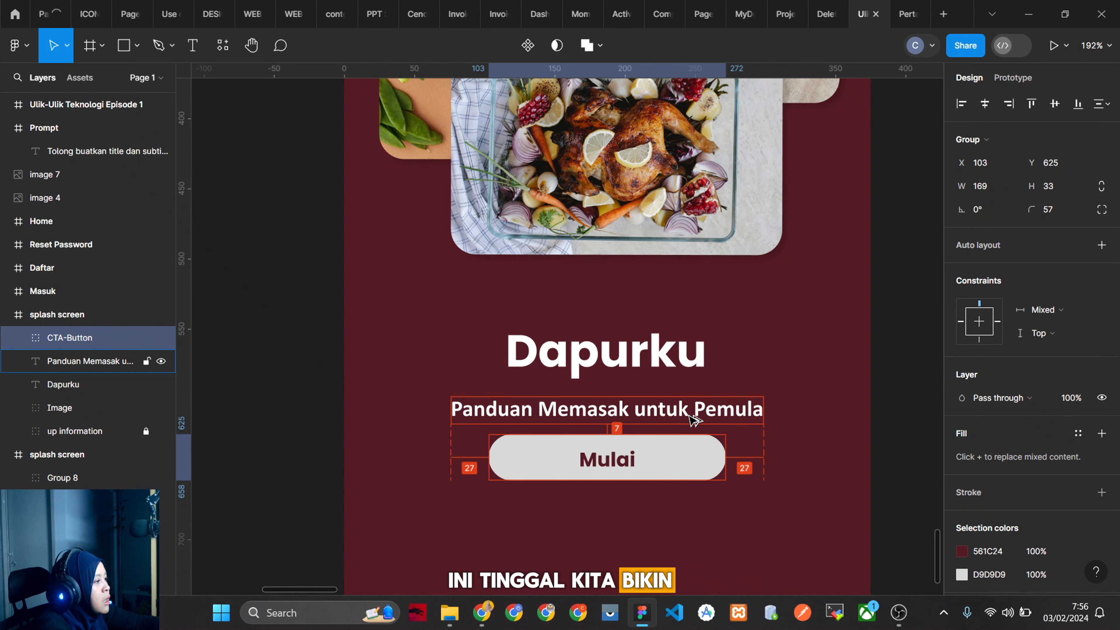
pyautogui.press('Down')
pyautogui.hotkey('shift', 'Down')
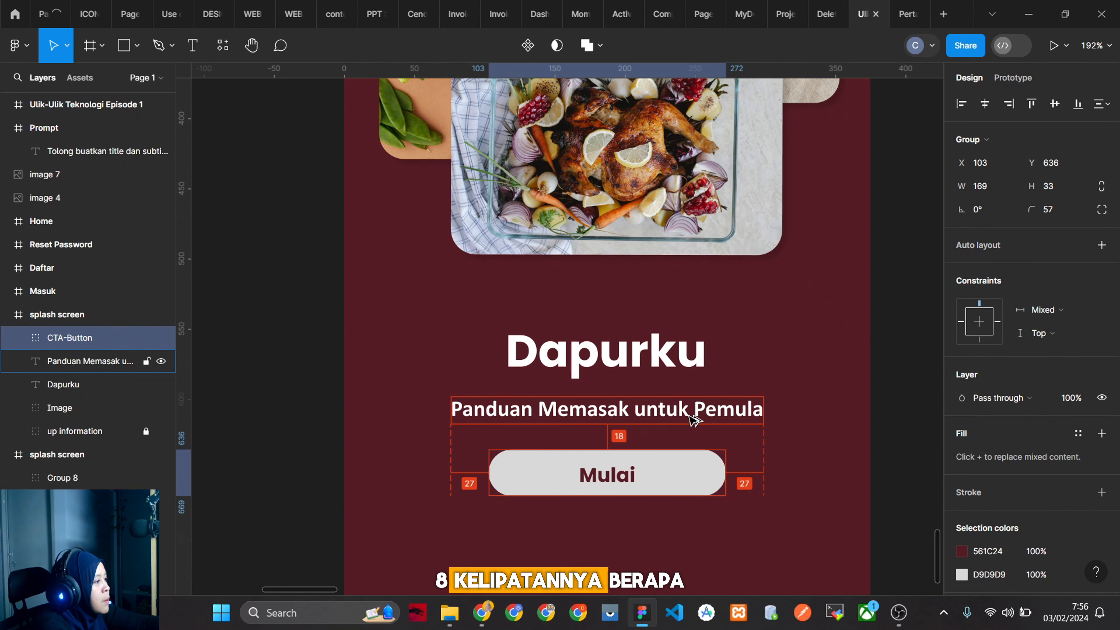
pyautogui.press('Up')
pyautogui.press('Up')
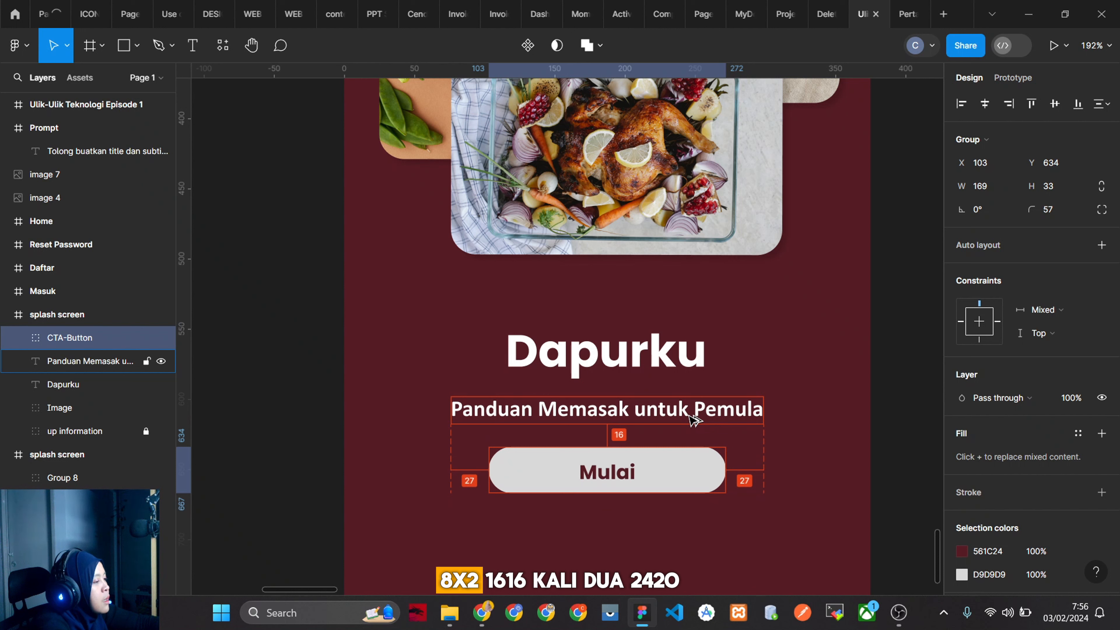
pyautogui.press('Down')
pyautogui.press('Down')
pyautogui.press('Down')
pyautogui.press('Down')
pyautogui.press('Down')
pyautogui.press('Down')
pyautogui.press('Down')
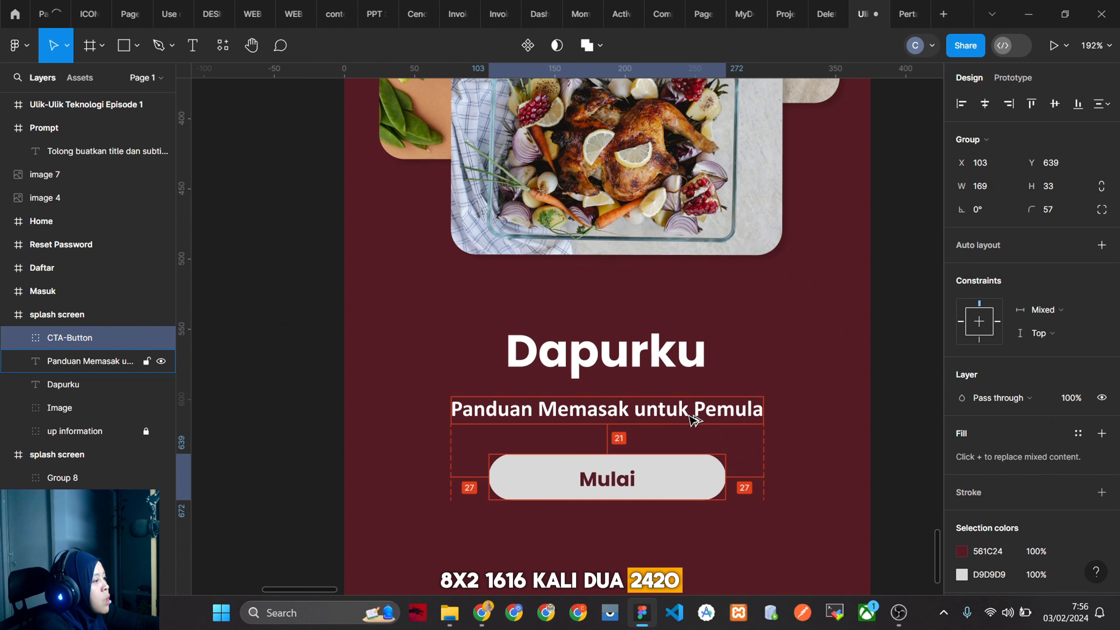
pyautogui.press('Down')
pyautogui.press('Down')
pyautogui.press('Down')
pyautogui.press('Down')
pyautogui.press('Down')
pyautogui.press('Down')
pyautogui.press('Down')
pyautogui.press('Down')
pyautogui.press('Down')
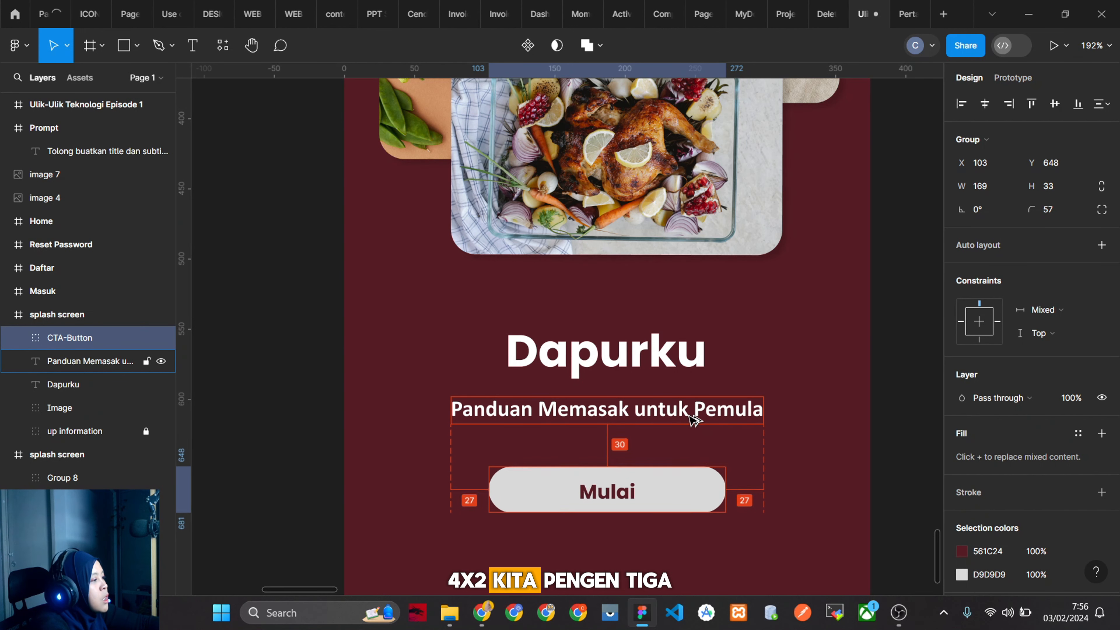
pyautogui.scroll(-5, 697, 423)
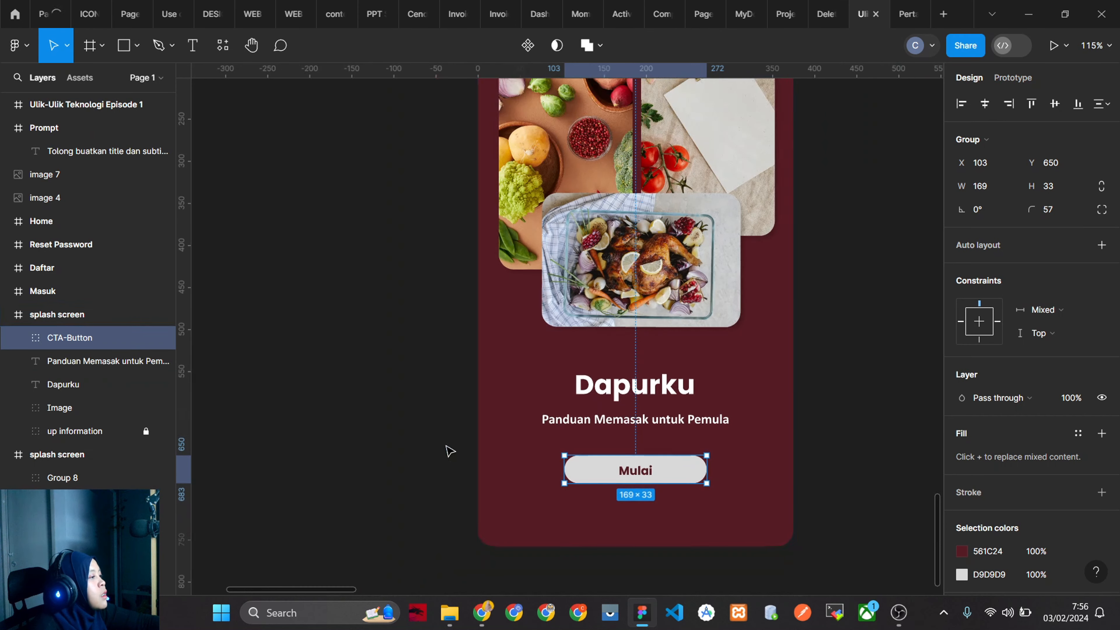
# Colour the new splash screen's subtitle beige C7B7A3, sampled from the palette image.
pyautogui.scroll(-1, 608, 470)
pyautogui.scroll(4, 686, 465)
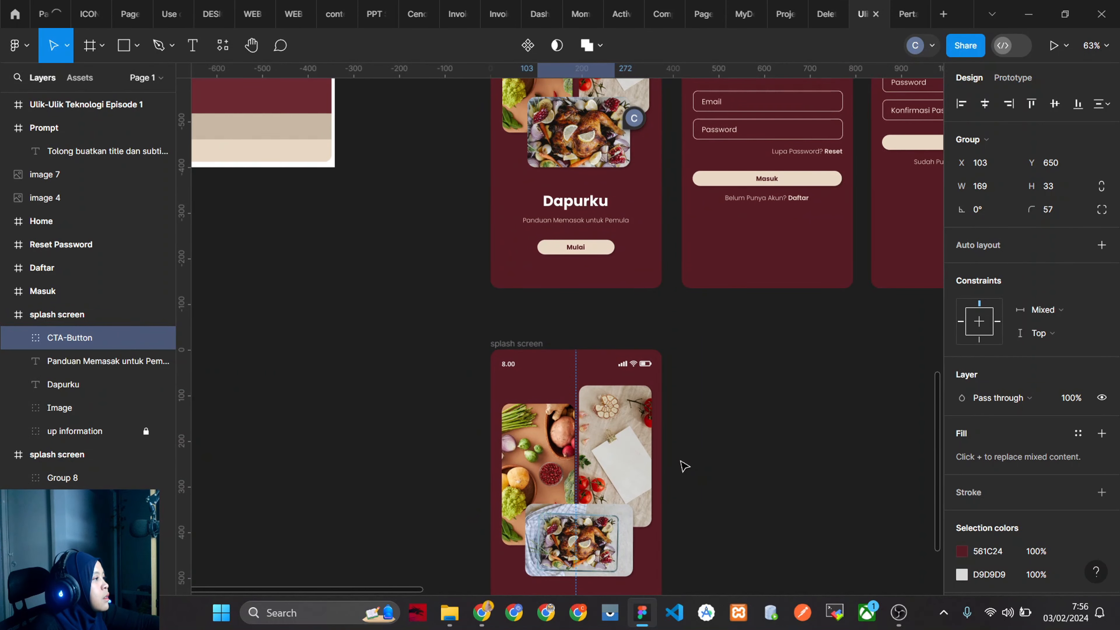
pyautogui.click(590, 222)
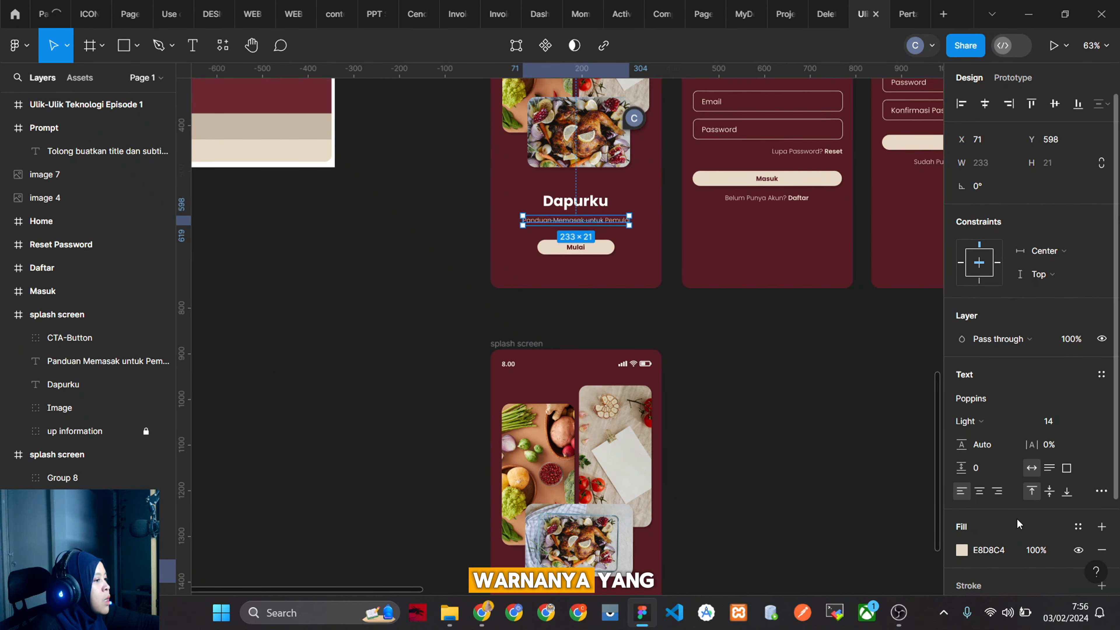
pyautogui.scroll(-4, 732, 353)
pyautogui.scroll(6, 600, 407)
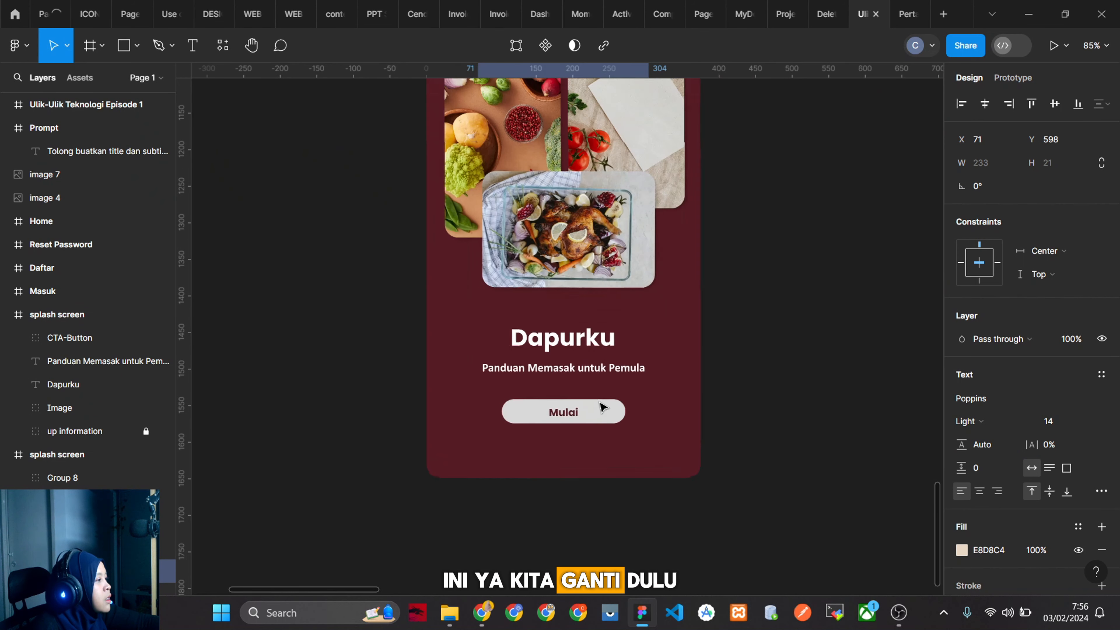
pyautogui.click(633, 353)
pyautogui.press('Return')
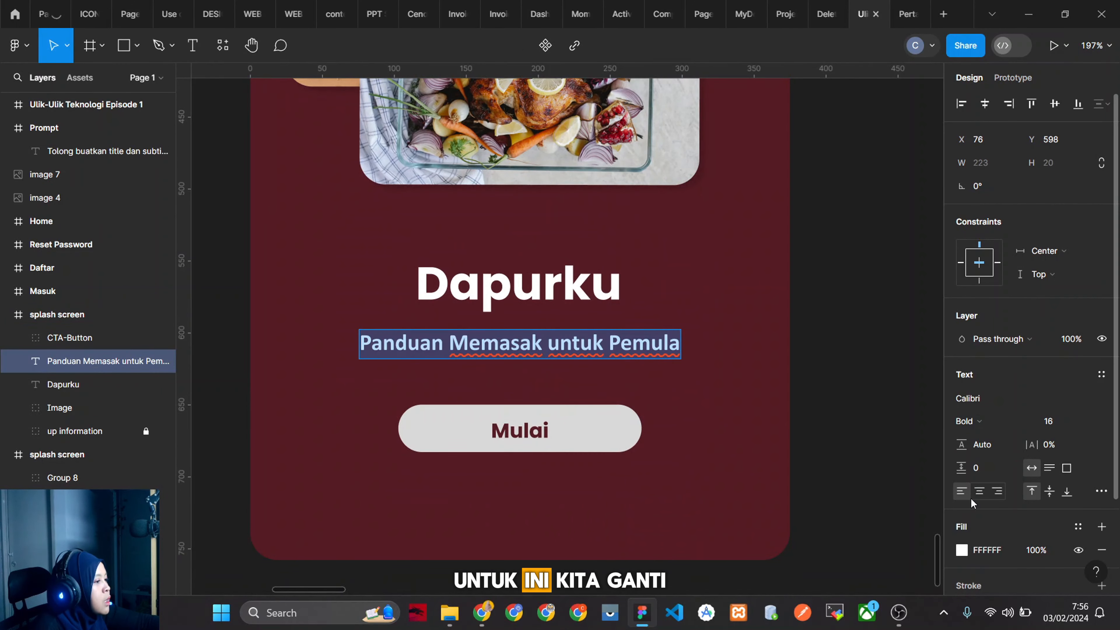
pyautogui.click(962, 549)
pyautogui.click(789, 420)
pyautogui.scroll(-10, 705, 420)
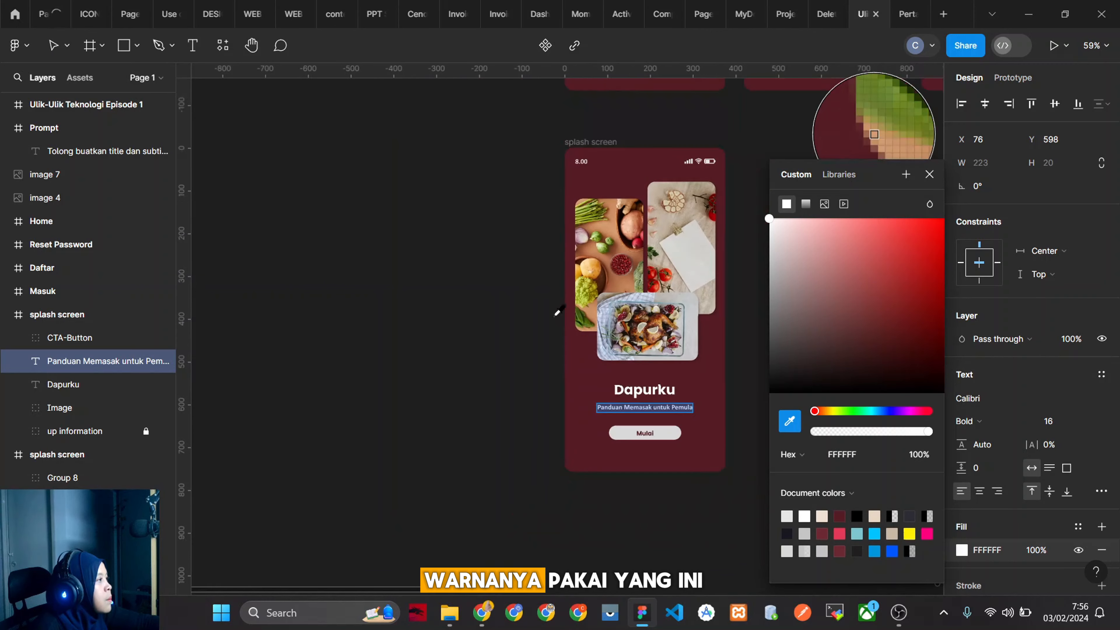
pyautogui.scroll(5, 516, 265)
pyautogui.click(398, 227)
pyautogui.scroll(-6, 516, 344)
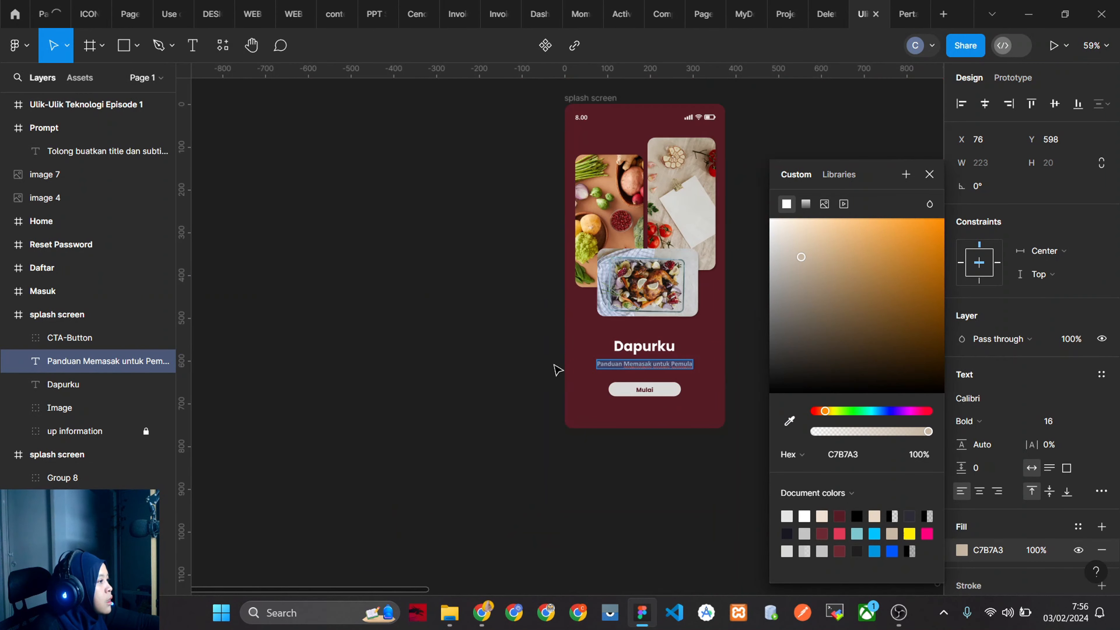
# Recolour the new subtitle to E8D8C4, sampled from the lightest band of the palette image.
pyautogui.scroll(5, 412, 313)
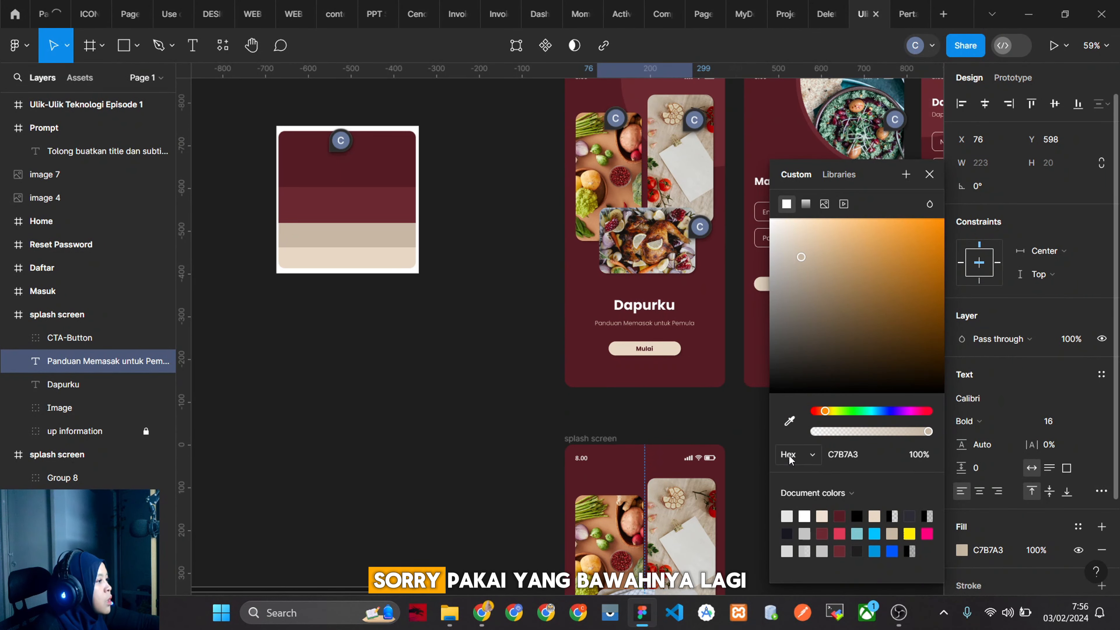
pyautogui.click(789, 421)
pyautogui.click(404, 254)
pyautogui.scroll(-5, 470, 350)
pyautogui.scroll(5, 640, 488)
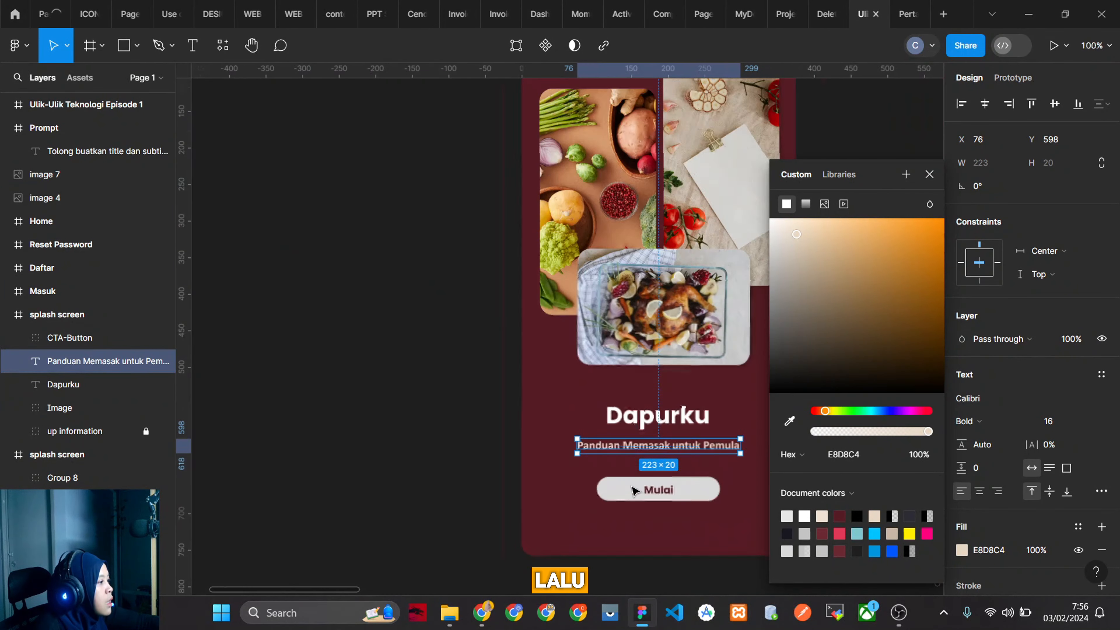
# Set the new subtitle's font weight to Light, matching the subtitle in the original splash screen.
pyautogui.scroll(-5, 505, 419)
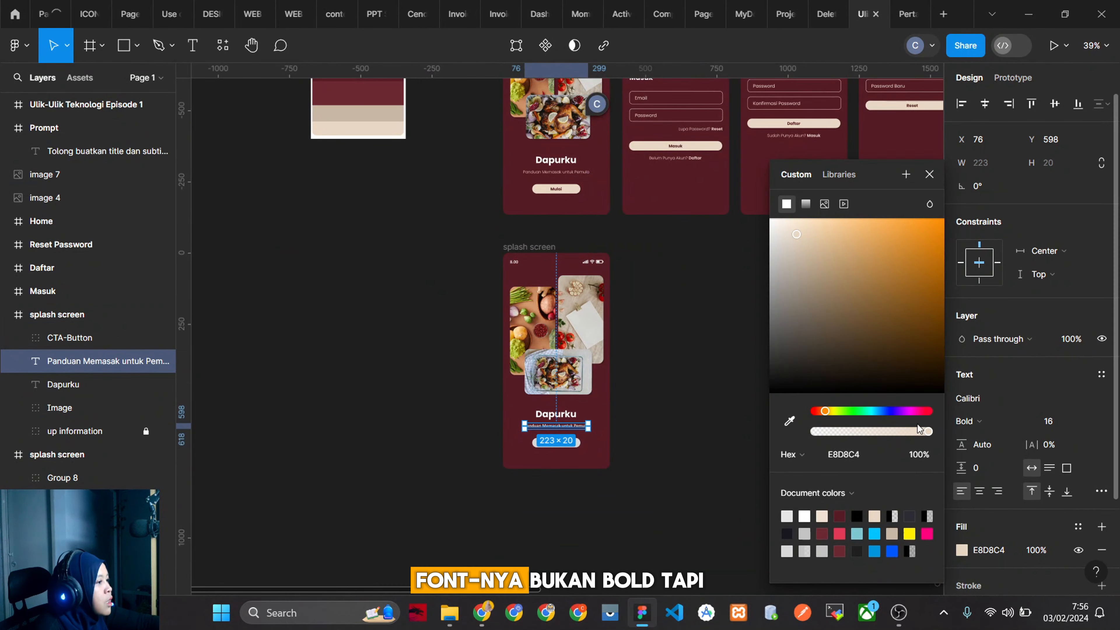
pyautogui.click(977, 421)
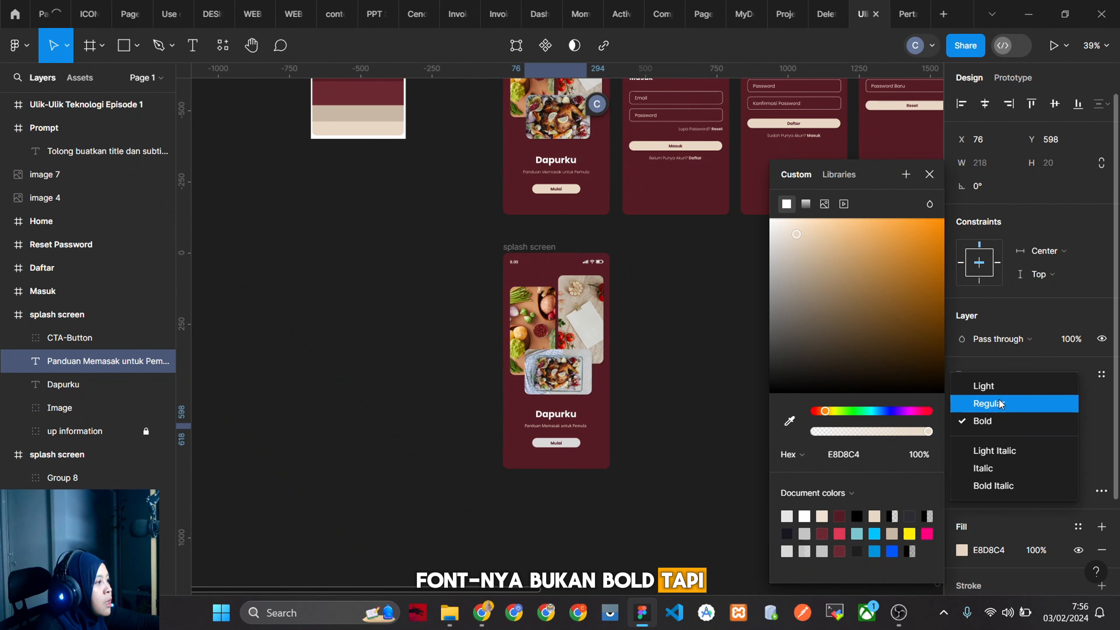
pyautogui.click(987, 401)
pyautogui.click(572, 173)
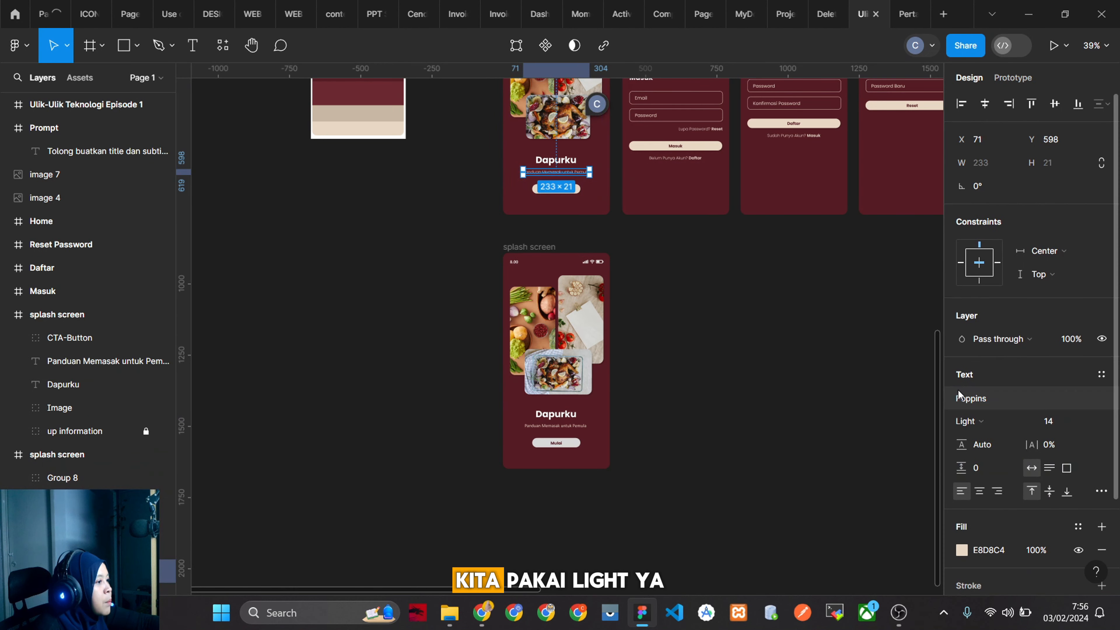
pyautogui.click(569, 424)
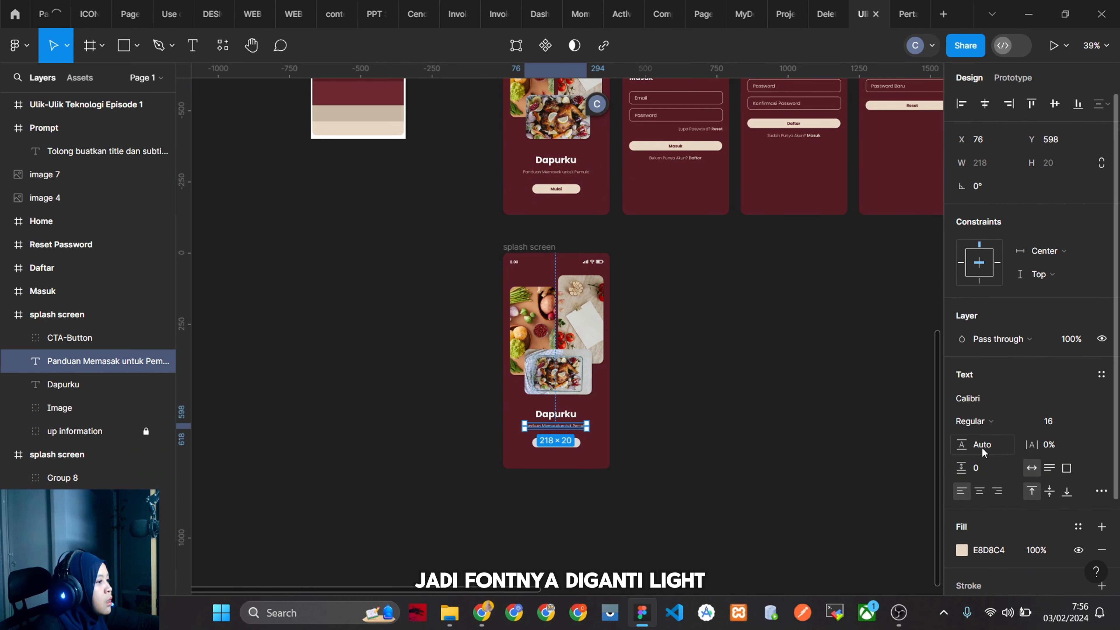
pyautogui.click(975, 421)
pyautogui.click(987, 404)
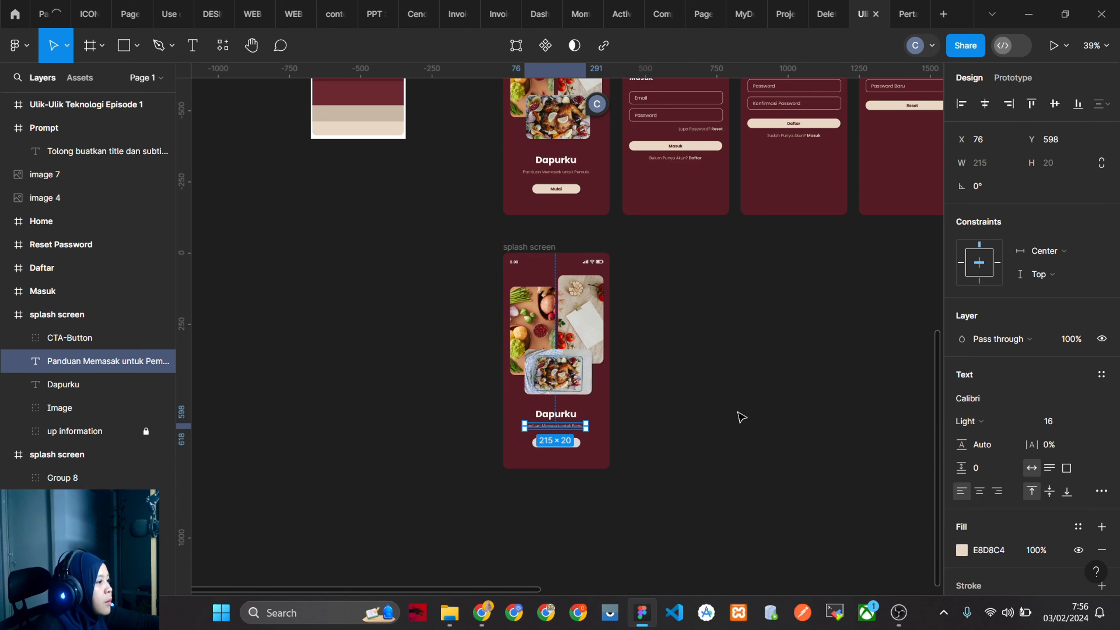
# Change the new subtitle's font to Poppins Light like the original and centre it horizontally in the frame.
pyautogui.scroll(6, 567, 442)
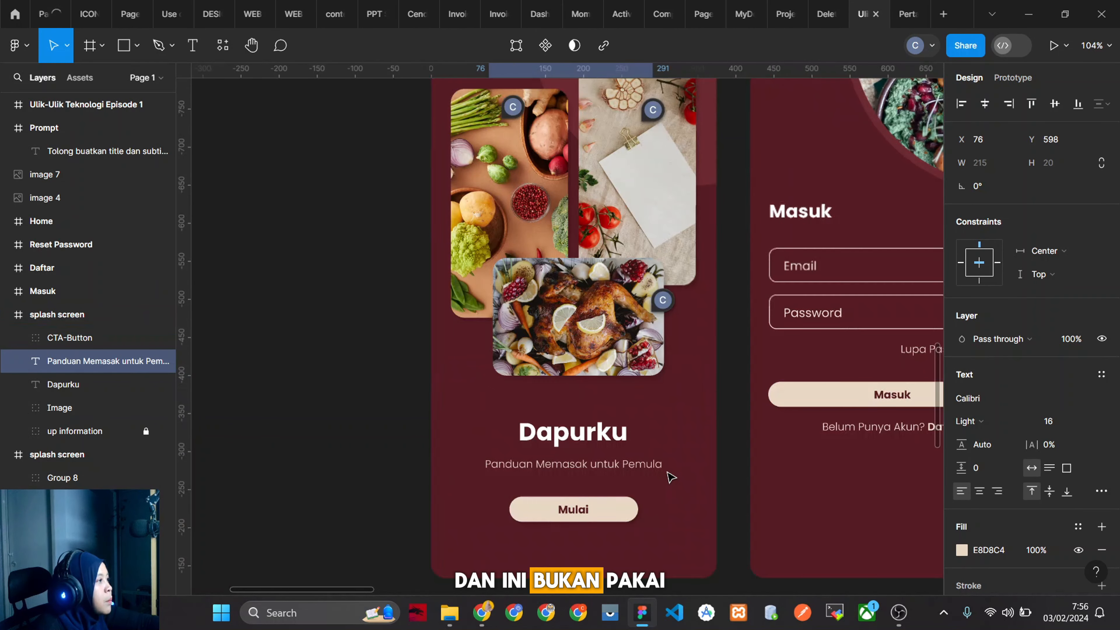
pyautogui.click(603, 435)
pyautogui.scroll(-1, 603, 436)
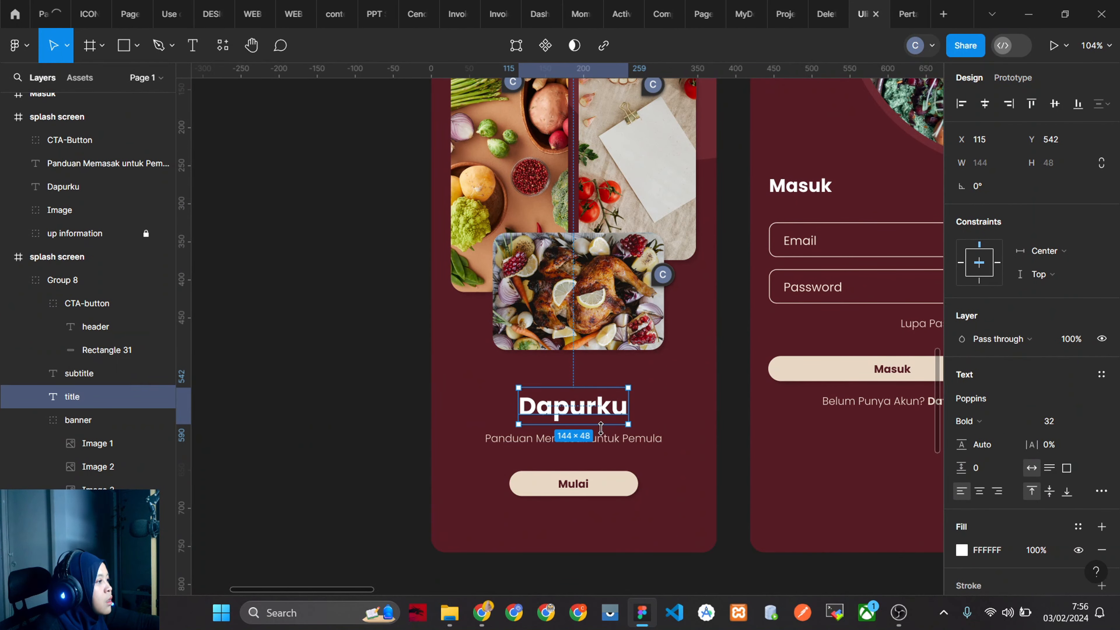
pyautogui.click(605, 439)
pyautogui.scroll(-10, 613, 428)
pyautogui.scroll(10, 620, 423)
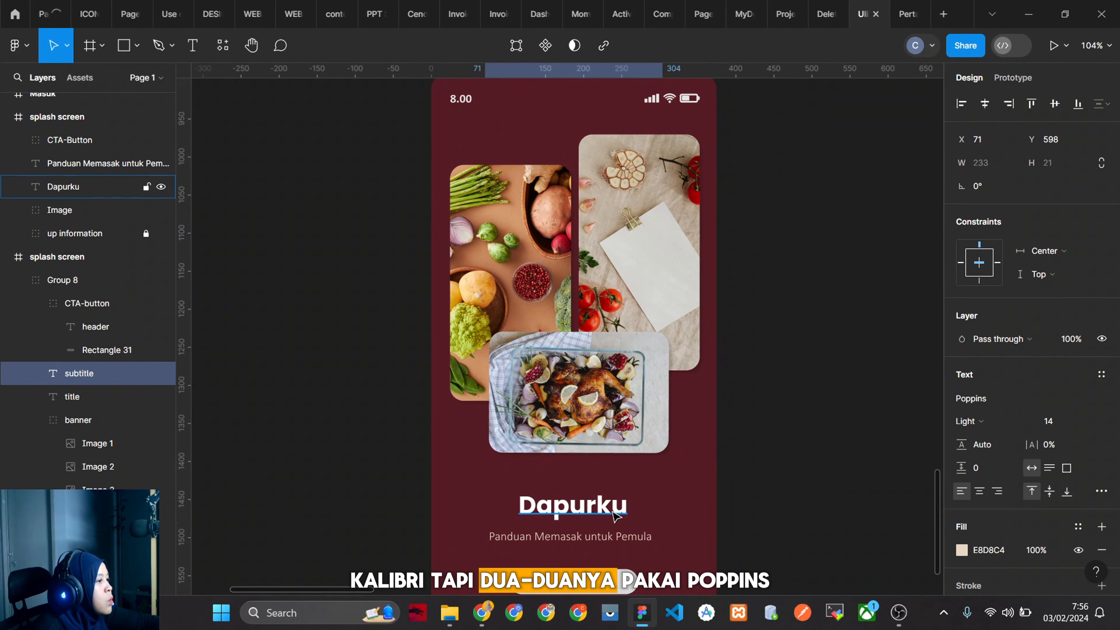
pyautogui.click(574, 505)
pyautogui.click(571, 536)
pyautogui.click(970, 398)
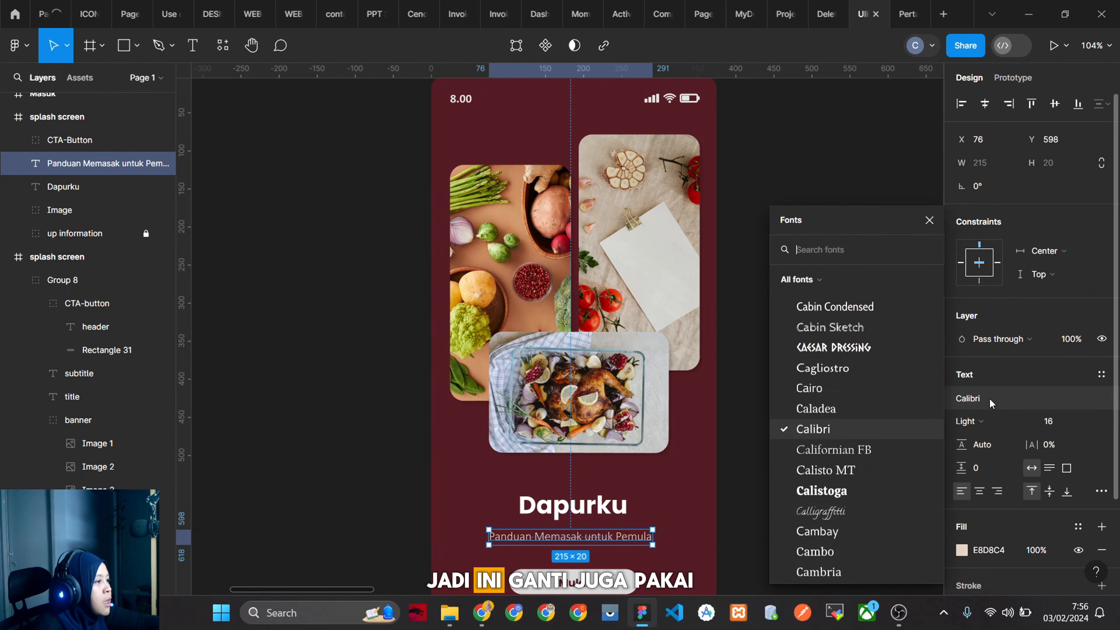
pyautogui.write('pop')
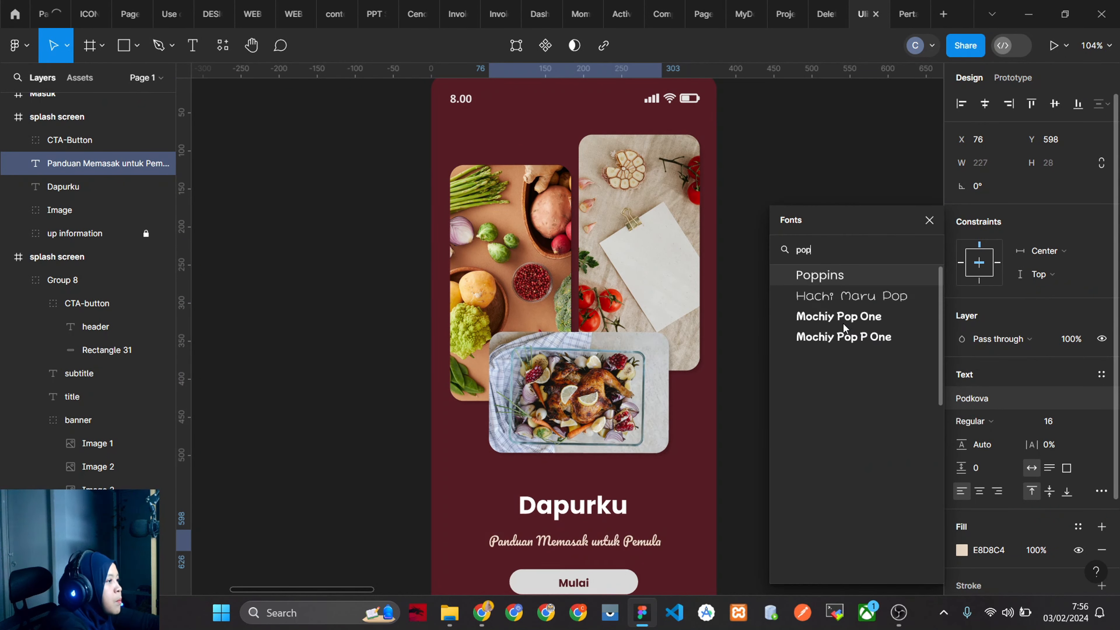
pyautogui.press('Return')
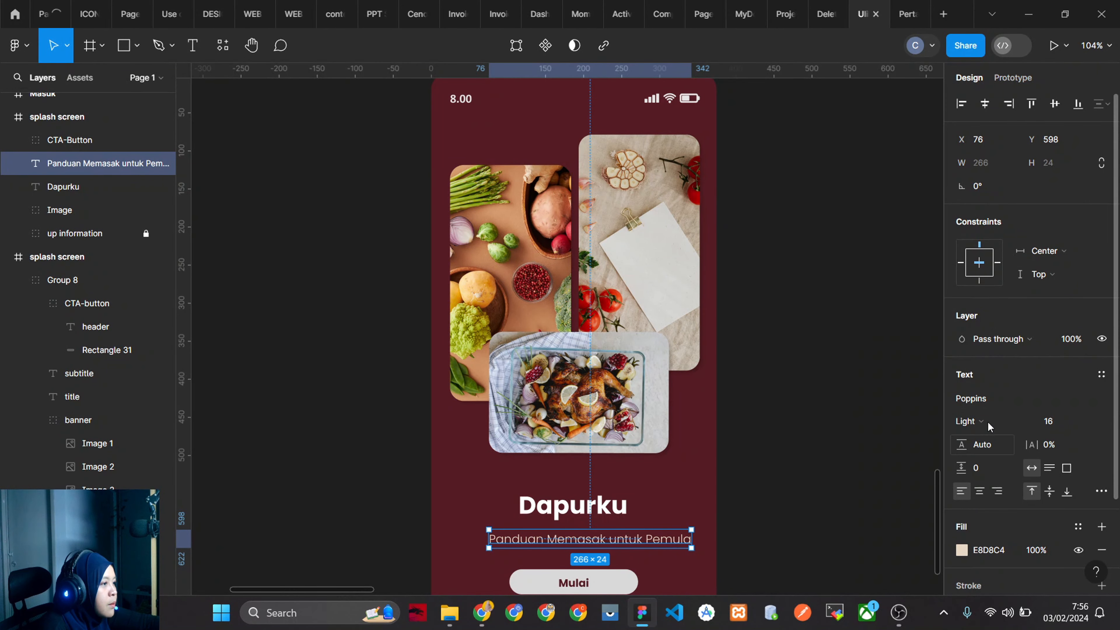
pyautogui.scroll(1, 826, 380)
# Check the original subtitle's text size and set the new subtitle's font size to 14.
pyautogui.scroll(-6, 749, 345)
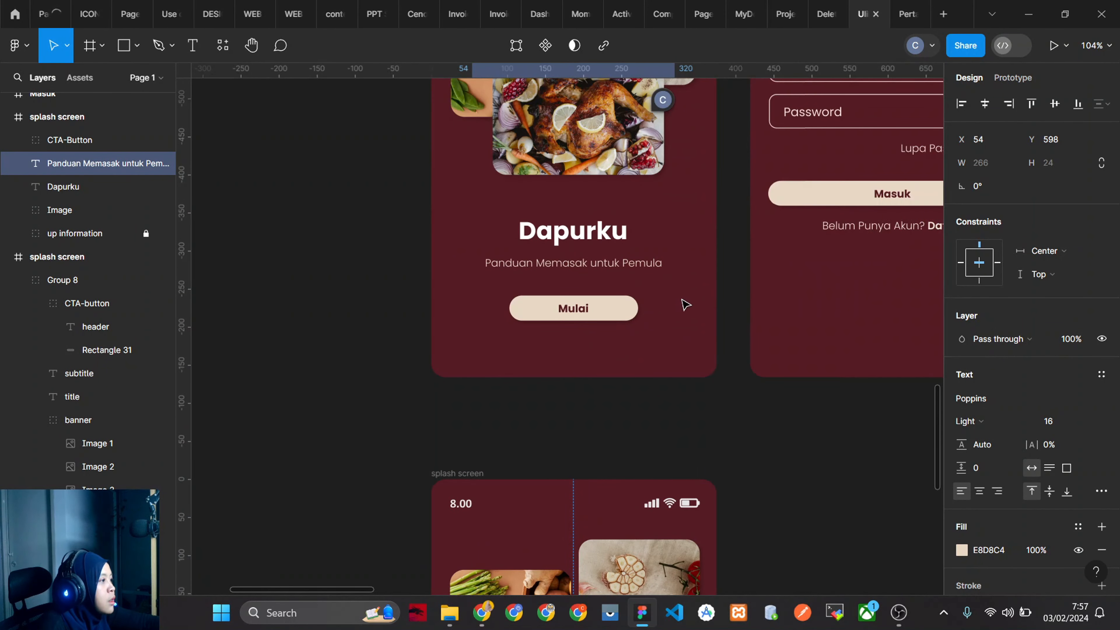
pyautogui.click(662, 270)
pyautogui.doubleClick(658, 266)
pyautogui.scroll(-10, 705, 322)
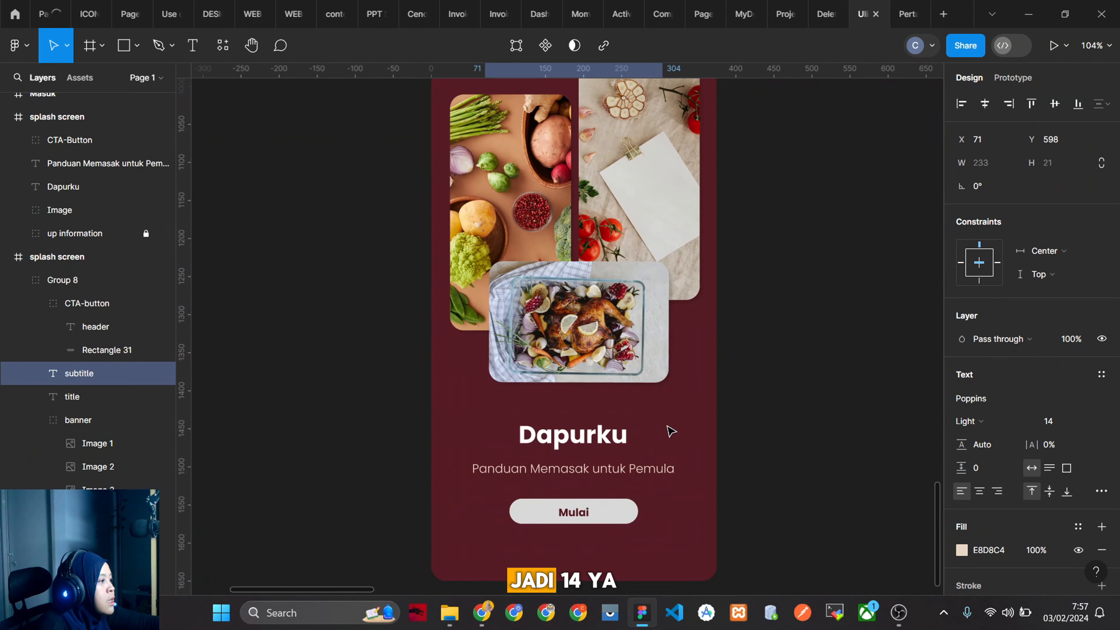
pyautogui.click(633, 482)
pyautogui.click(637, 468)
pyautogui.click(1084, 423)
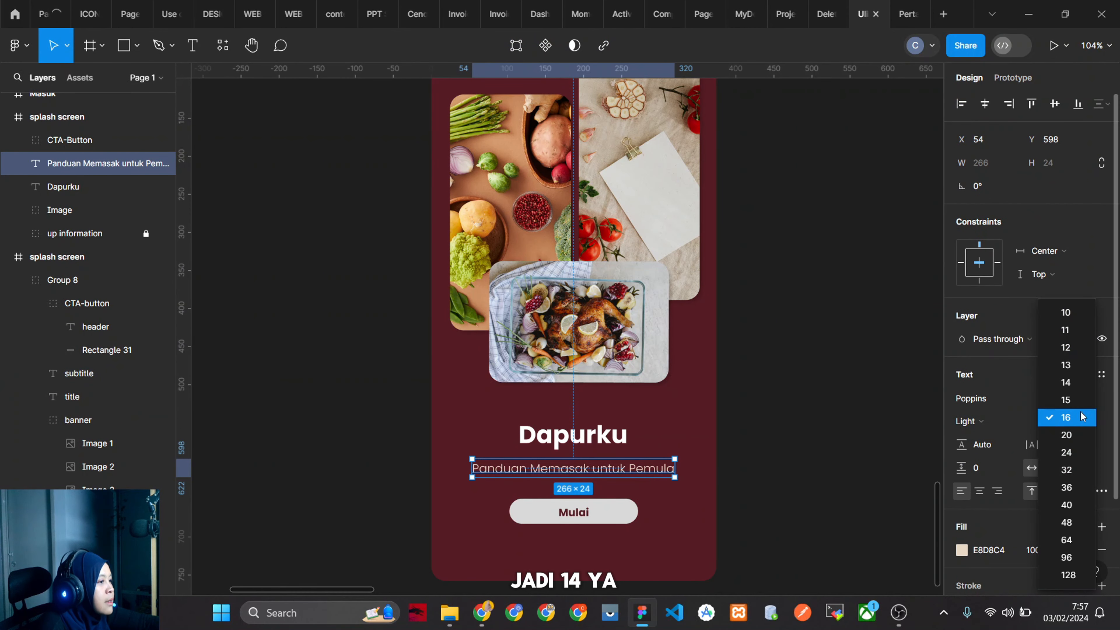
pyautogui.click(1079, 391)
# Check the Mulai label's font settings, and centre the resized subtitle horizontally in the splash screen frame.
pyautogui.doubleClick(570, 516)
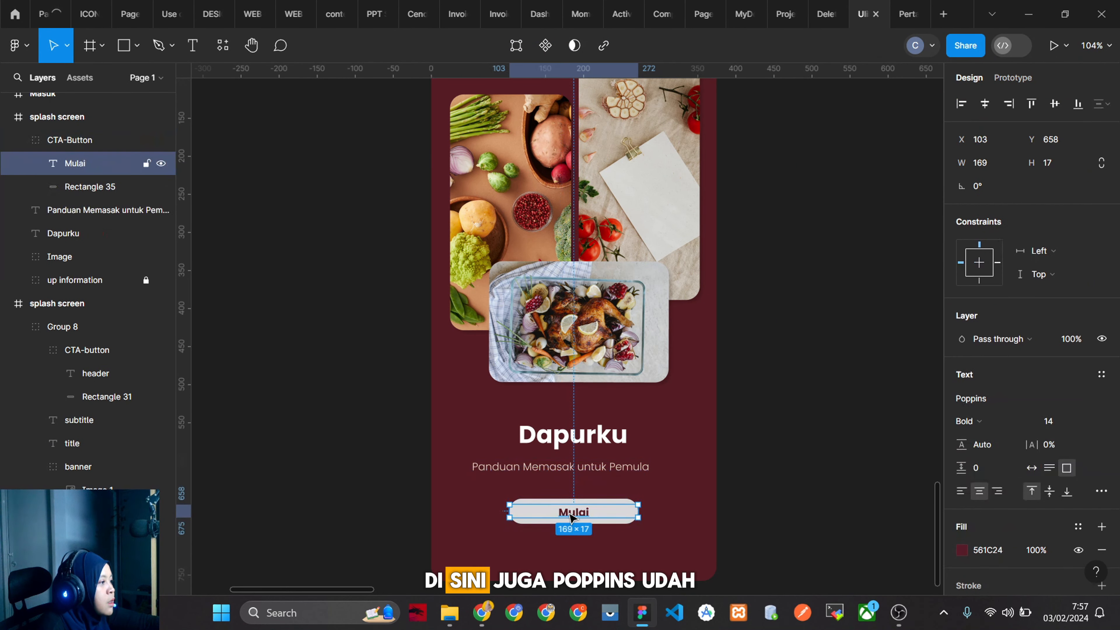
pyautogui.click(775, 524)
pyautogui.click(635, 520)
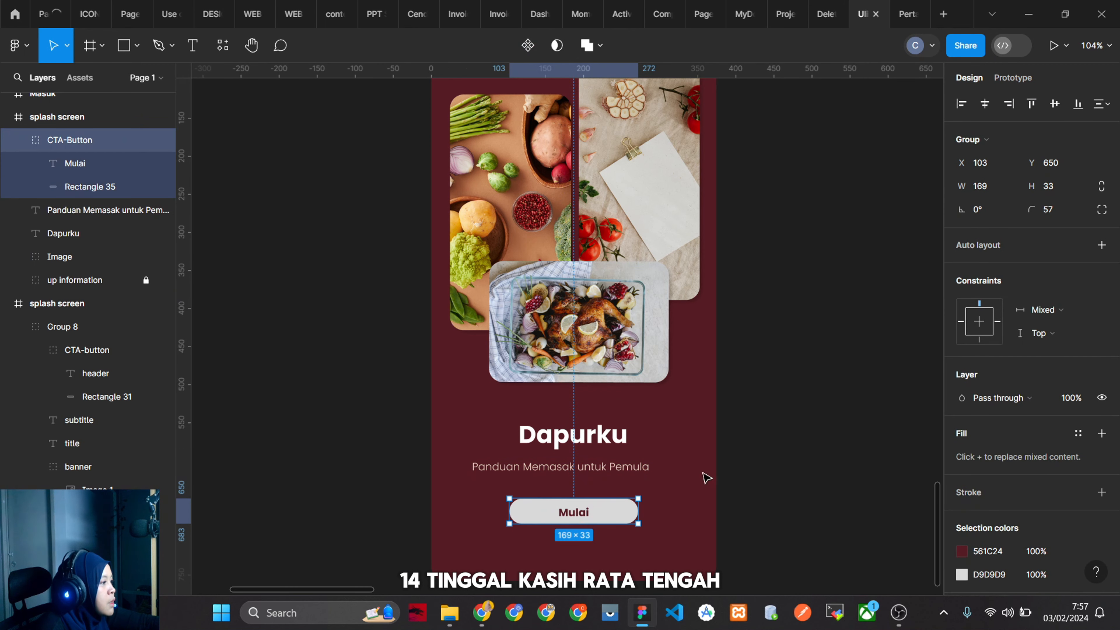
pyautogui.click(569, 467)
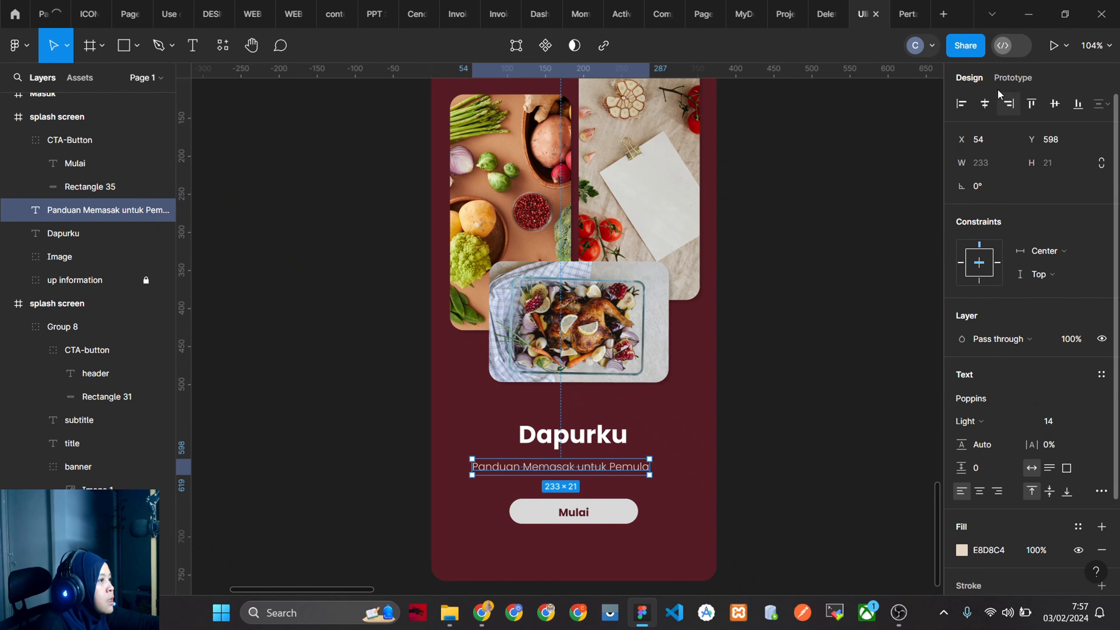
pyautogui.click(779, 383)
pyautogui.scroll(-10, 702, 466)
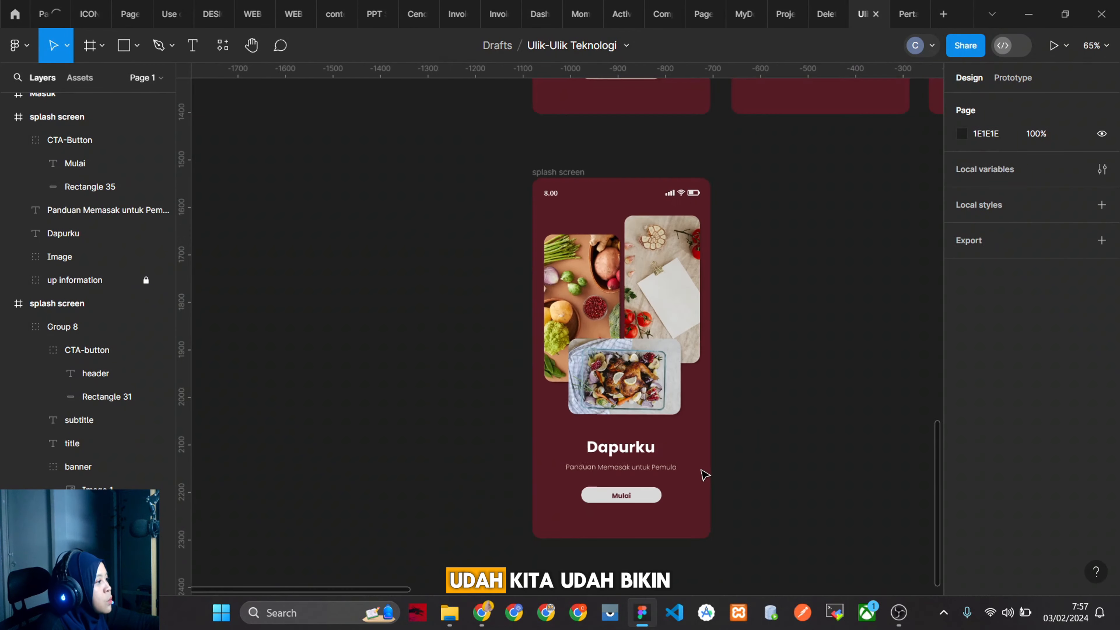
pyautogui.scroll(2, 809, 483)
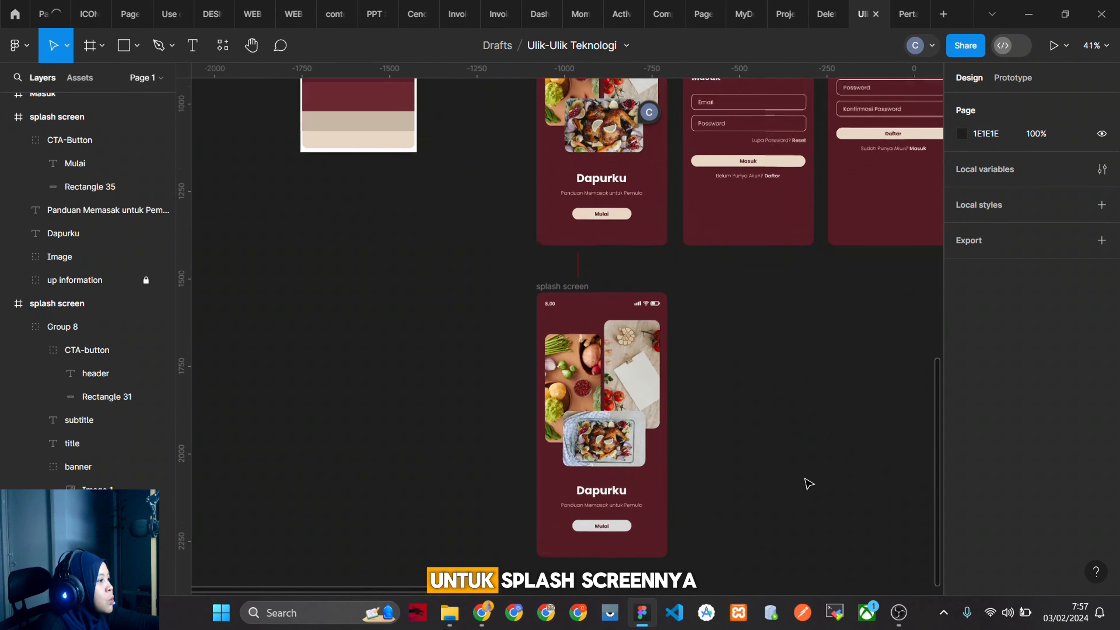
# Draw a 300 × 300 circle overlapping the upper-right corner of the rebuilt splash screen, modelled on the original's background circle.
pyautogui.scroll(3, 808, 483)
pyautogui.scroll(-4, 535, 435)
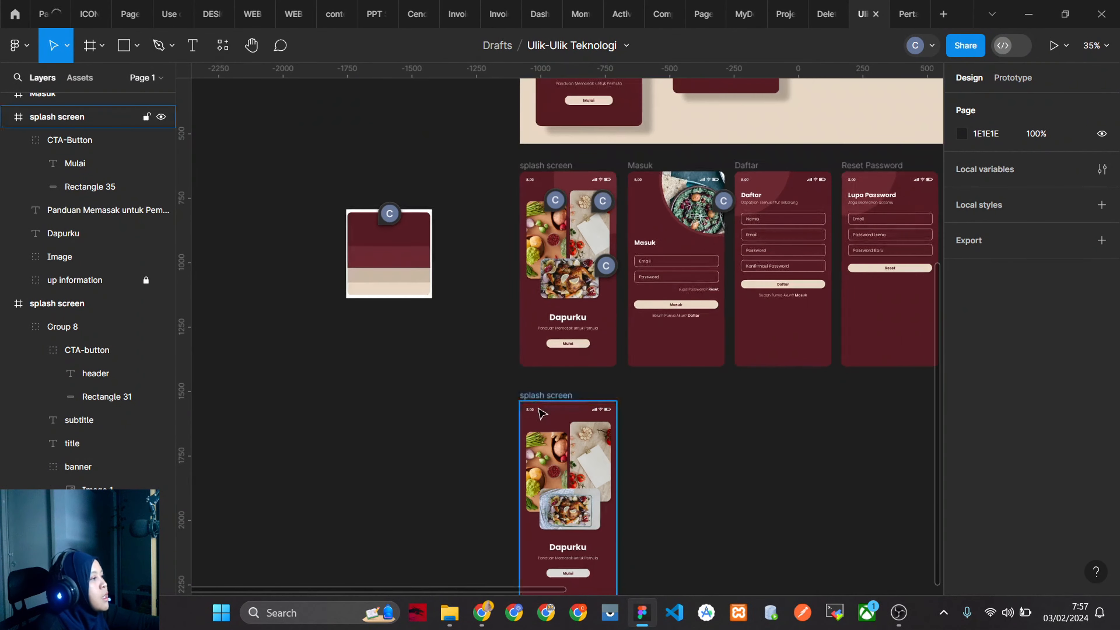
pyautogui.scroll(6, 537, 144)
pyautogui.scroll(3, 536, 145)
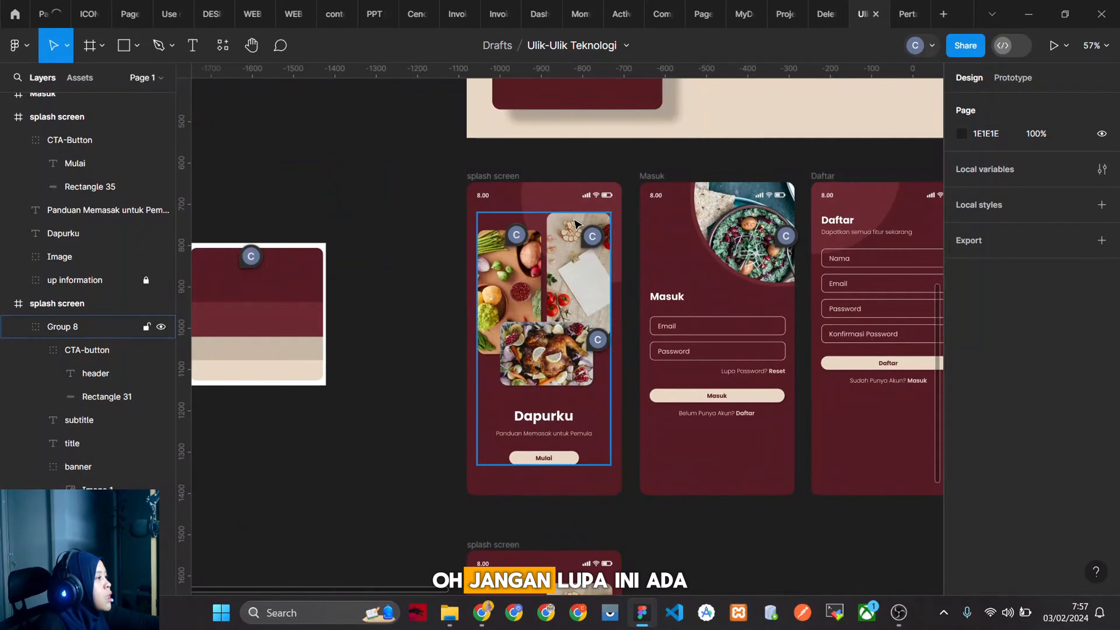
pyautogui.scroll(5, 520, 180)
pyautogui.scroll(-6, 573, 176)
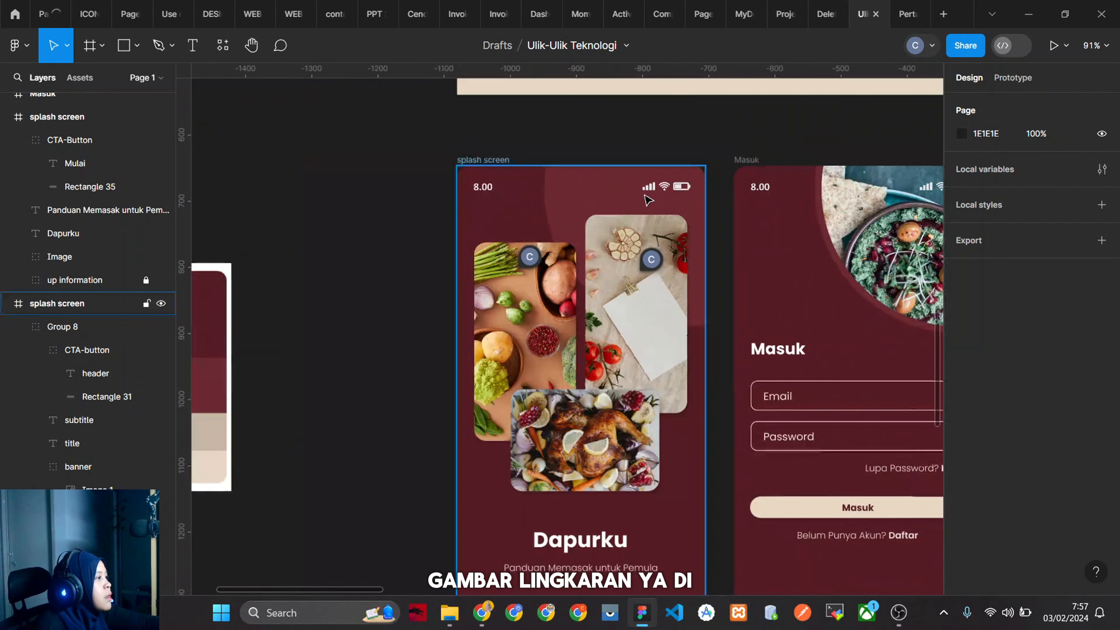
pyautogui.scroll(-5, 675, 257)
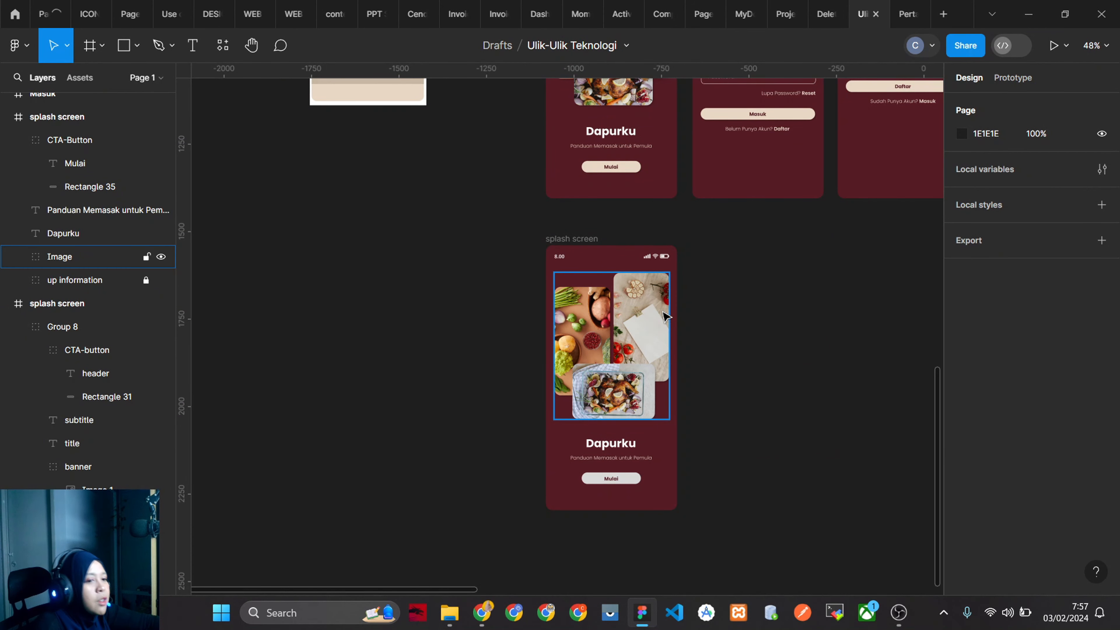
pyautogui.click(128, 48)
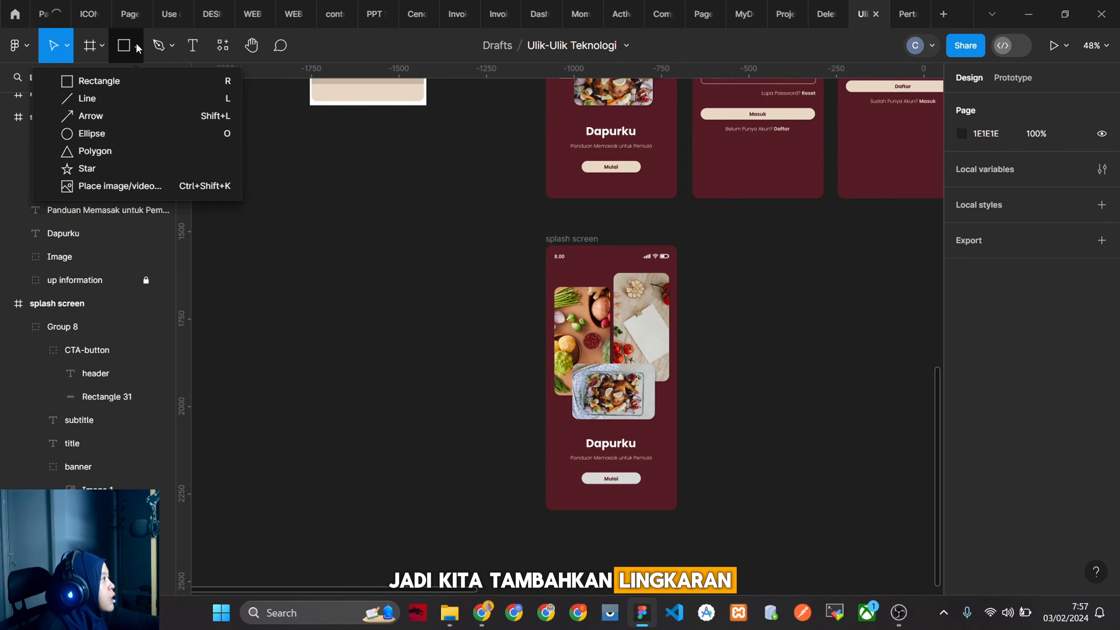
pyautogui.click(126, 131)
pyautogui.scroll(4, 690, 226)
pyautogui.scroll(4, 690, 227)
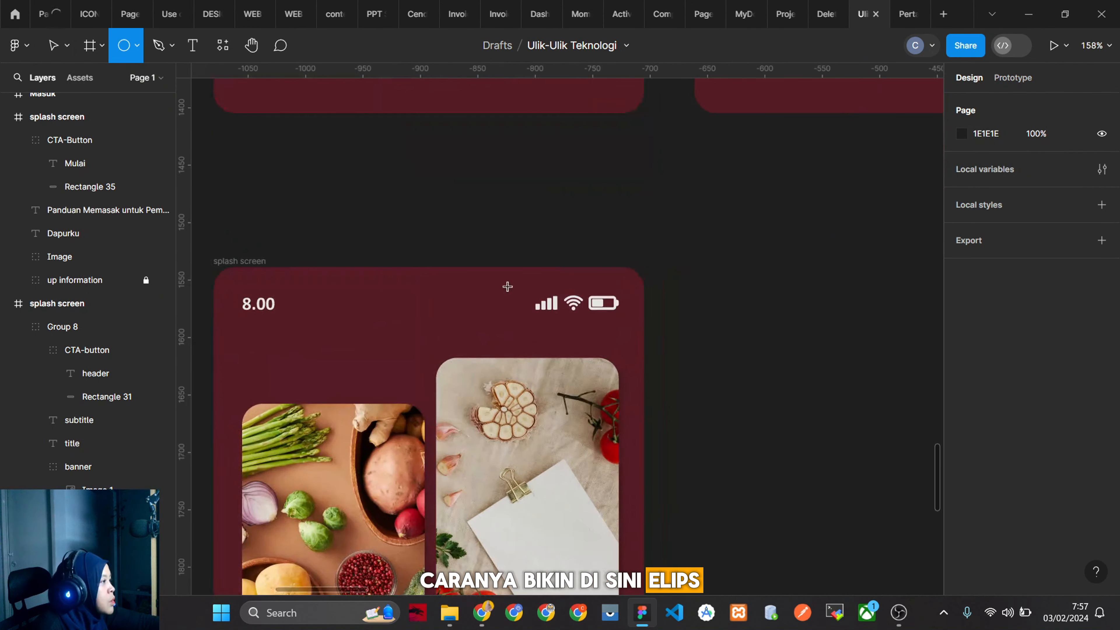
pyautogui.moveTo(390, 236); pyautogui.dragTo(732, 470)
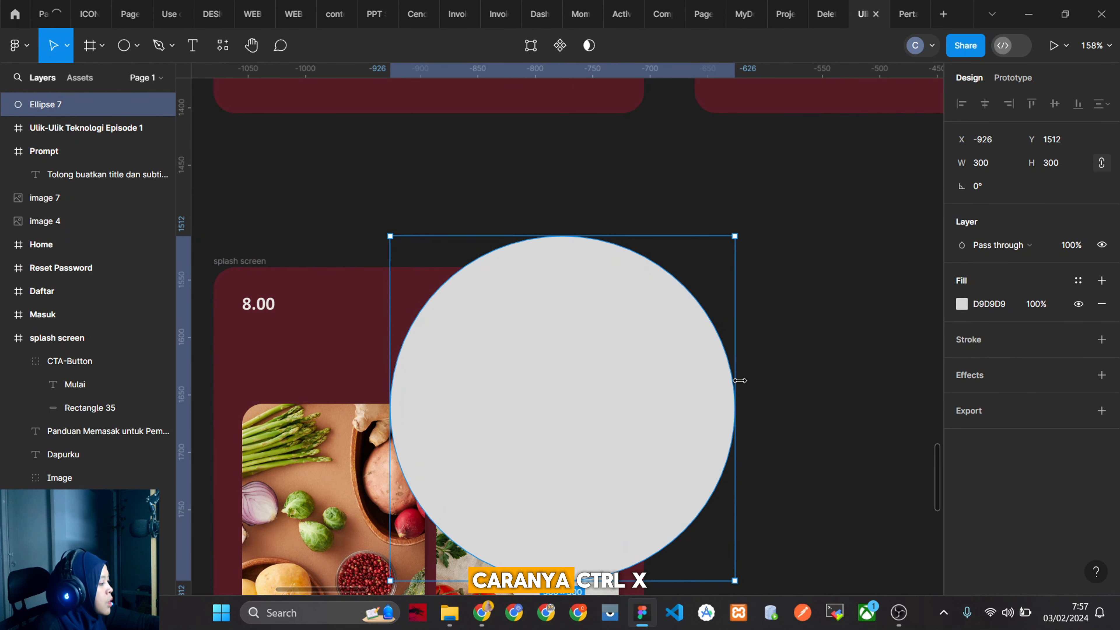
# Cut the circle, paste it inside the rebuilt splash screen frame, and send it behind the frame's other layers.
pyautogui.hotkey('ctrl', 'x')
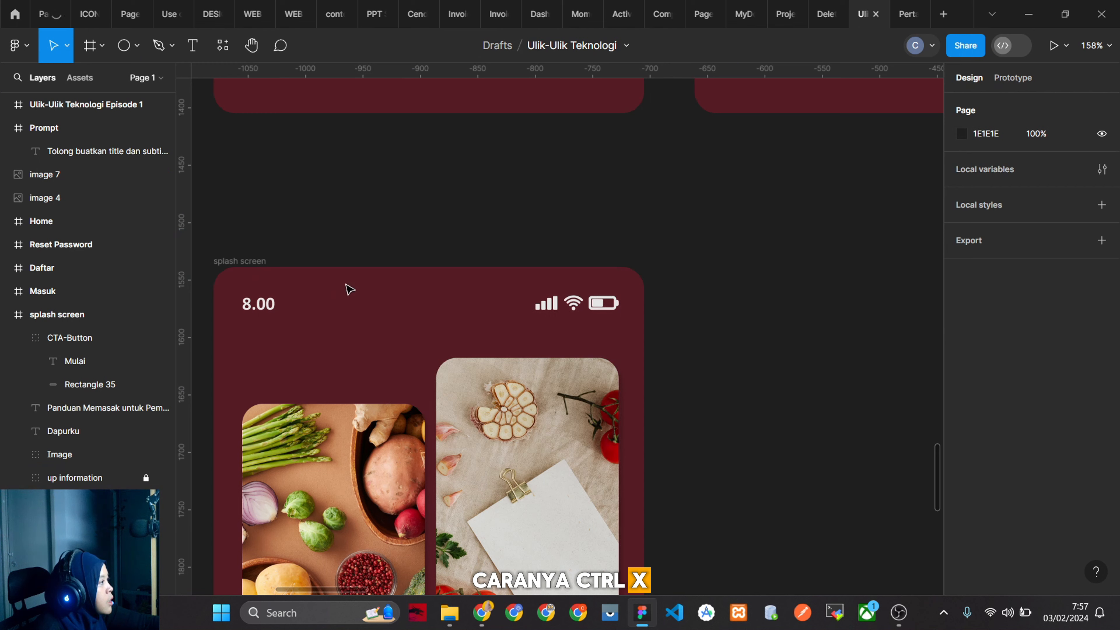
pyautogui.click(253, 261)
pyautogui.hotkey('ctrl', 'v')
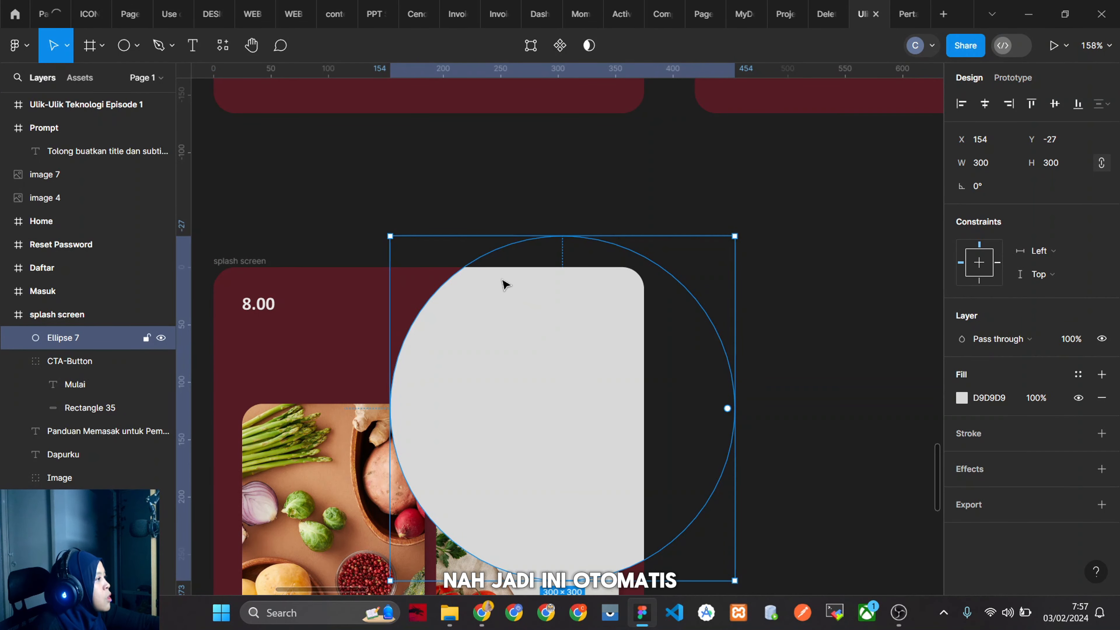
pyautogui.rightClick(500, 355)
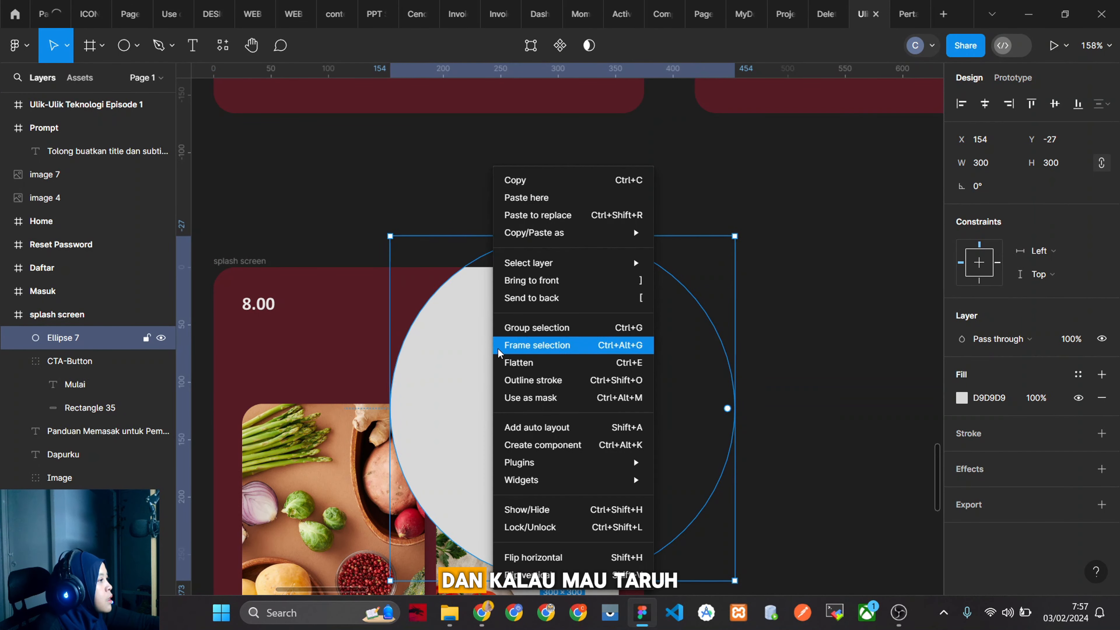
pyautogui.click(582, 300)
pyautogui.moveTo(622, 348); pyautogui.dragTo(633, 286)
pyautogui.moveTo(629, 353); pyautogui.dragTo(645, 263)
pyautogui.hotkey('ctrl', 'z')
# Nudge the background circle upward in the rebuilt splash screen until its Y position is -127.
pyautogui.hotkey('shift', 'Up')
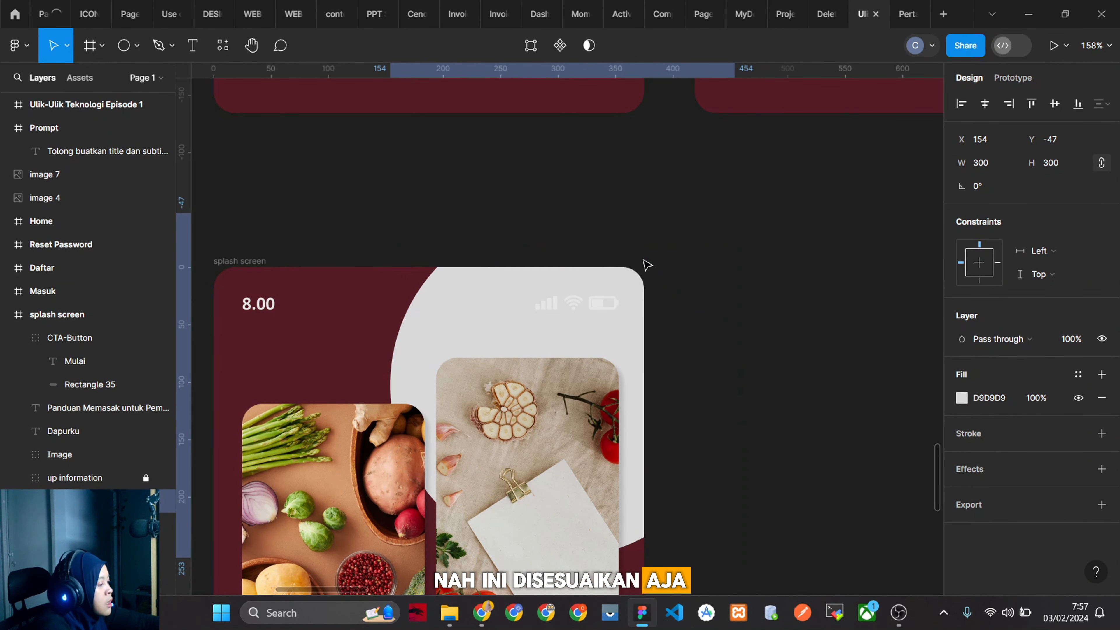
pyautogui.hotkey('shift', 'Up')
pyautogui.hotkey('shift', 'Up')
pyautogui.hotkey('shift', 'Up')
pyautogui.hotkey('shift', 'Up')
pyautogui.hotkey('shift', 'Up')
pyautogui.hotkey('shift', 'Up')
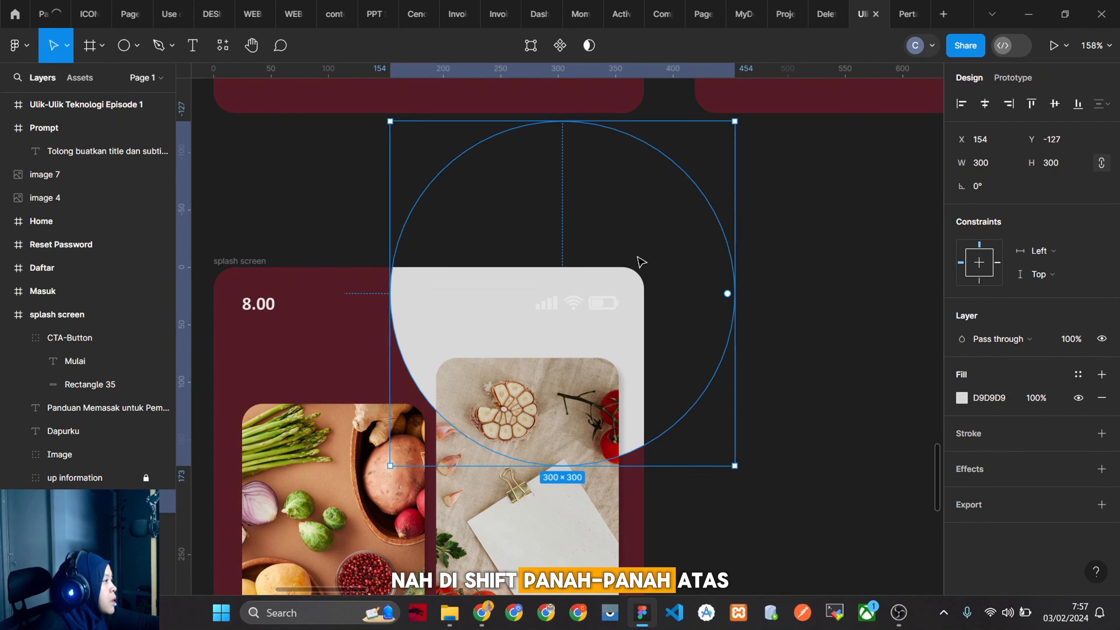
# Fill the background circle with the lighter brick red 6D2932, sampled from the colour palette image.
pyautogui.keyDown('ctrl'); pyautogui.scroll(-5, 646, 264); pyautogui.keyUp('ctrl')
pyautogui.scroll(5, 660, 350)
pyautogui.scroll(-5, 660, 350)
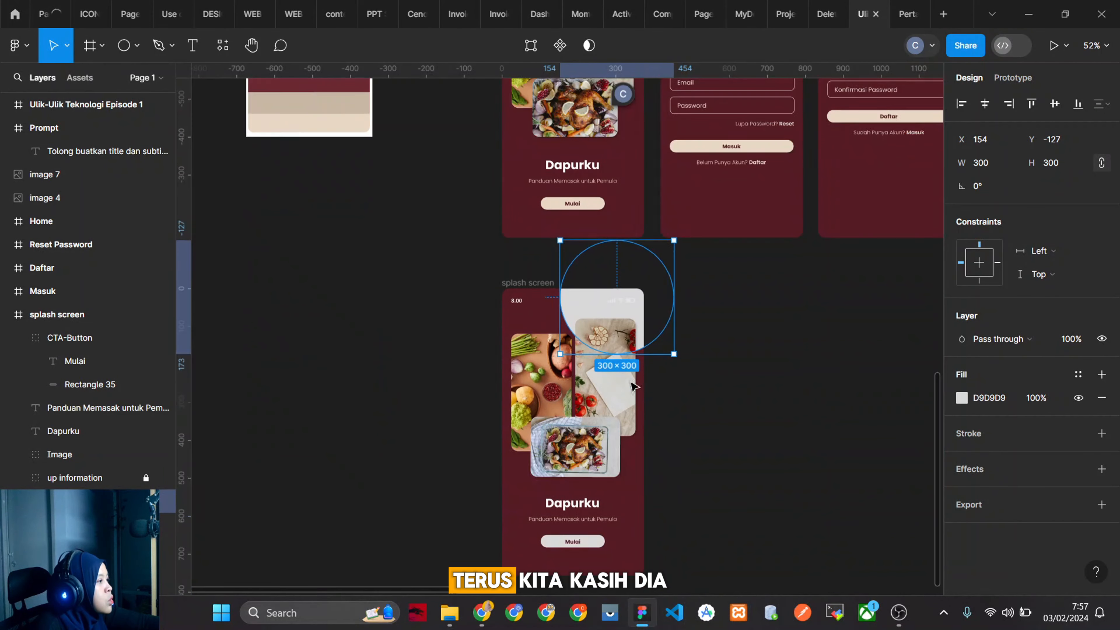
pyautogui.keyDown('ctrl'); pyautogui.scroll(3, 732, 410); pyautogui.keyUp('ctrl')
pyautogui.keyDown('ctrl'); pyautogui.scroll(-4, 732, 410); pyautogui.keyUp('ctrl')
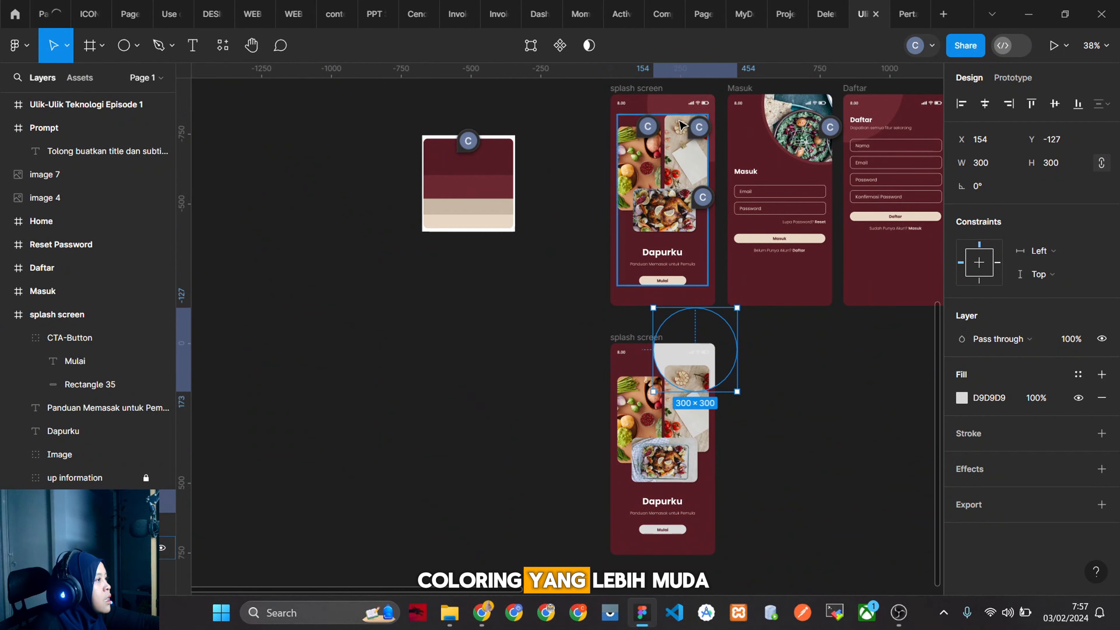
pyautogui.click(962, 397)
pyautogui.click(789, 420)
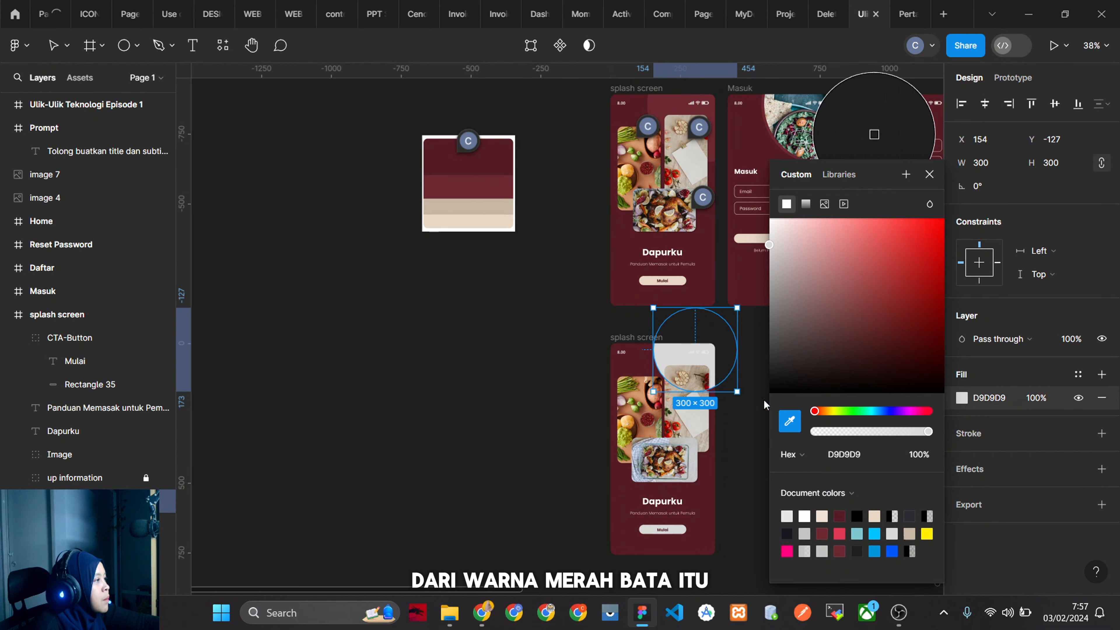
pyautogui.click(507, 187)
pyautogui.press('Escape')
pyautogui.press('Escape')
# Reposition the background circle slightly down and to the right, at X 164 and Y -117.
pyautogui.scroll(3, 783, 424)
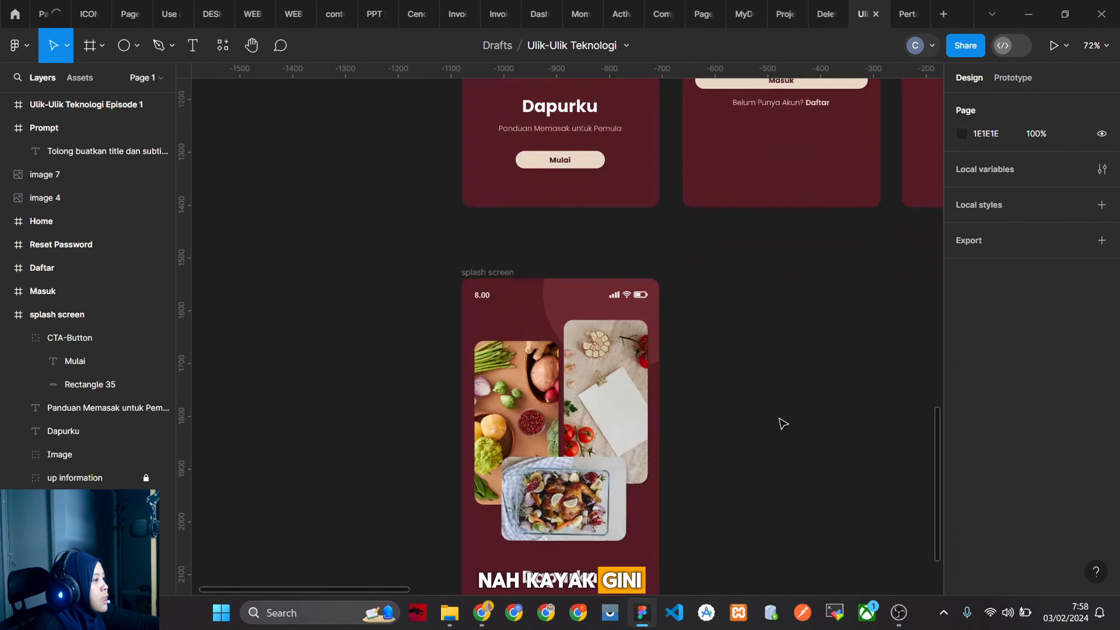
pyautogui.click(565, 310)
pyautogui.scroll(3, 599, 348)
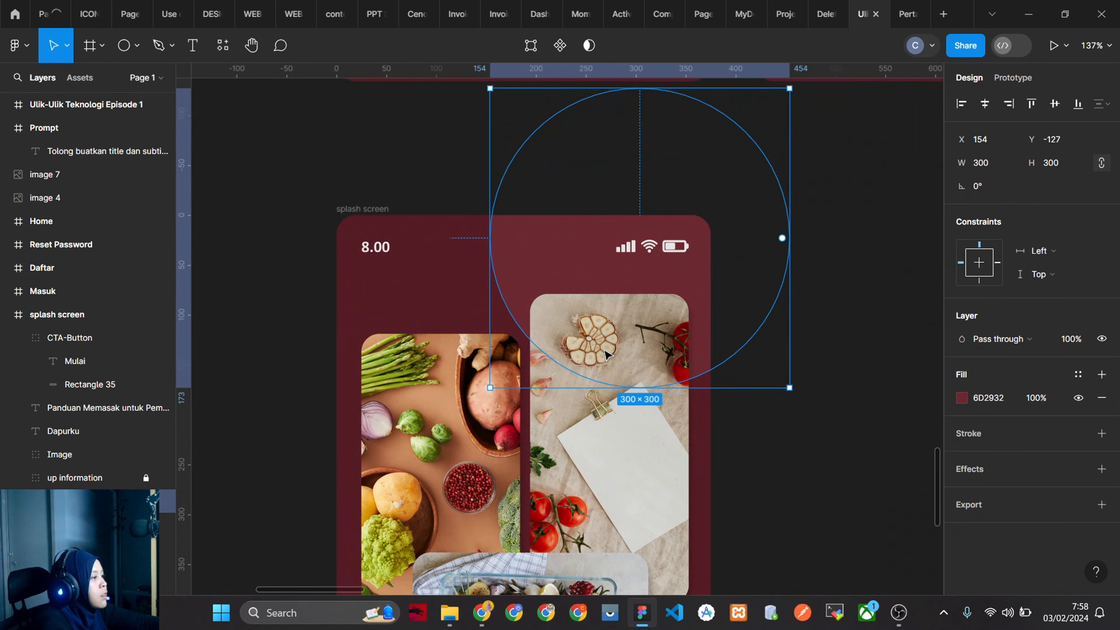
pyautogui.hotkey('shift', 'Down')
pyautogui.hotkey('shift', 'Down')
pyautogui.hotkey('shift', 'Down')
pyautogui.hotkey('shift', 'Right')
pyautogui.hotkey('shift', 'Right')
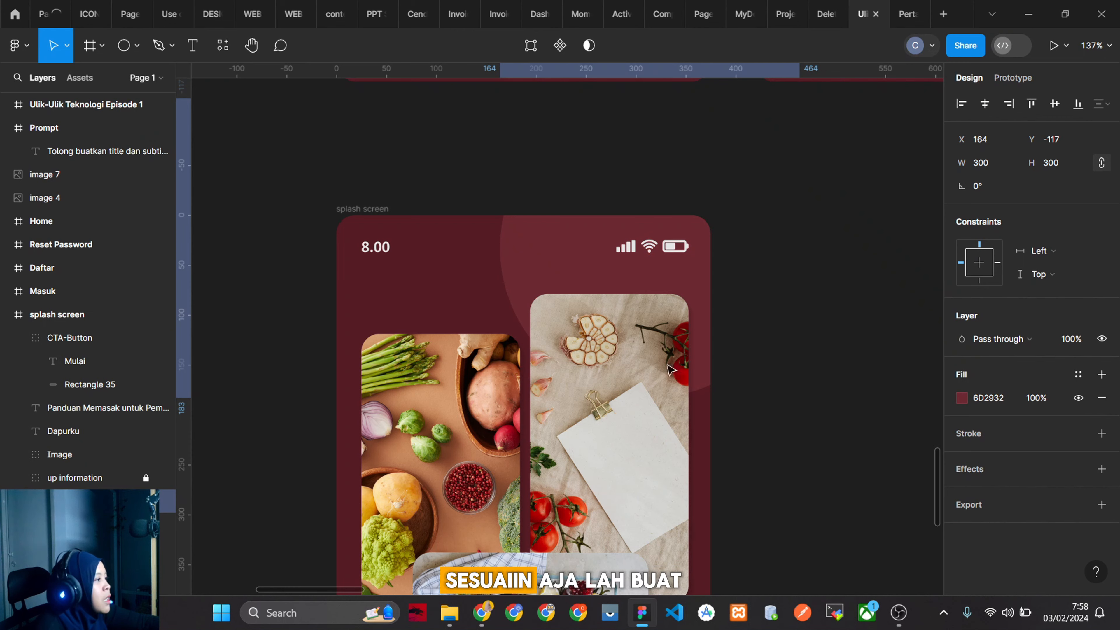
pyautogui.click(793, 361)
# Compare the rebuilt splash screen with the original and review the Masuk, Daftar, Reset Password and Home screens.
pyautogui.scroll(-5, 581, 327)
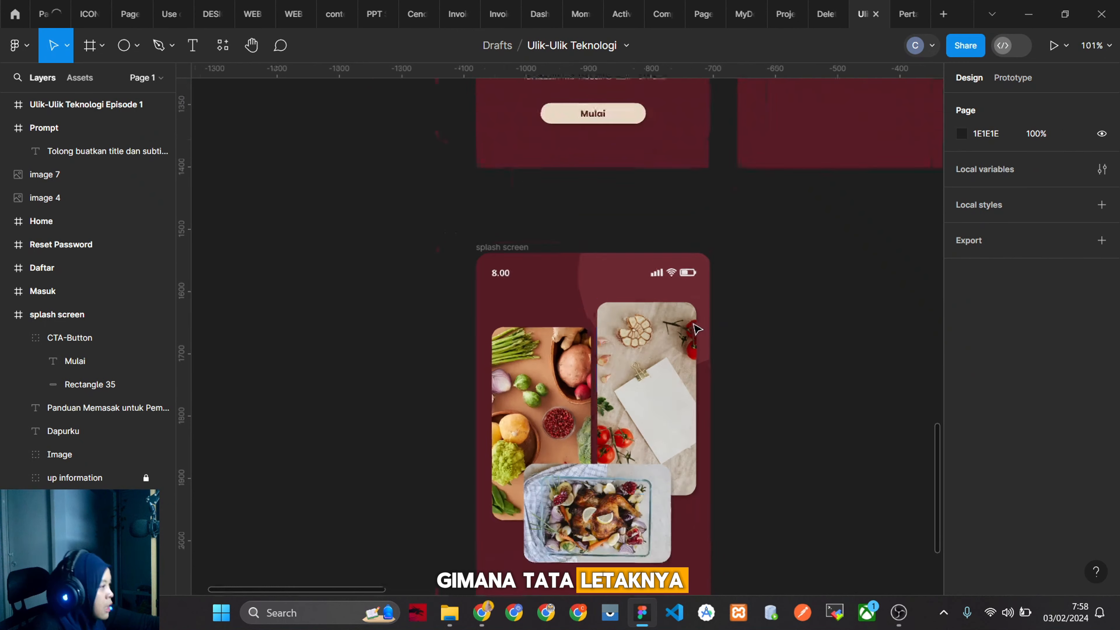
pyautogui.scroll(-3, 471, 455)
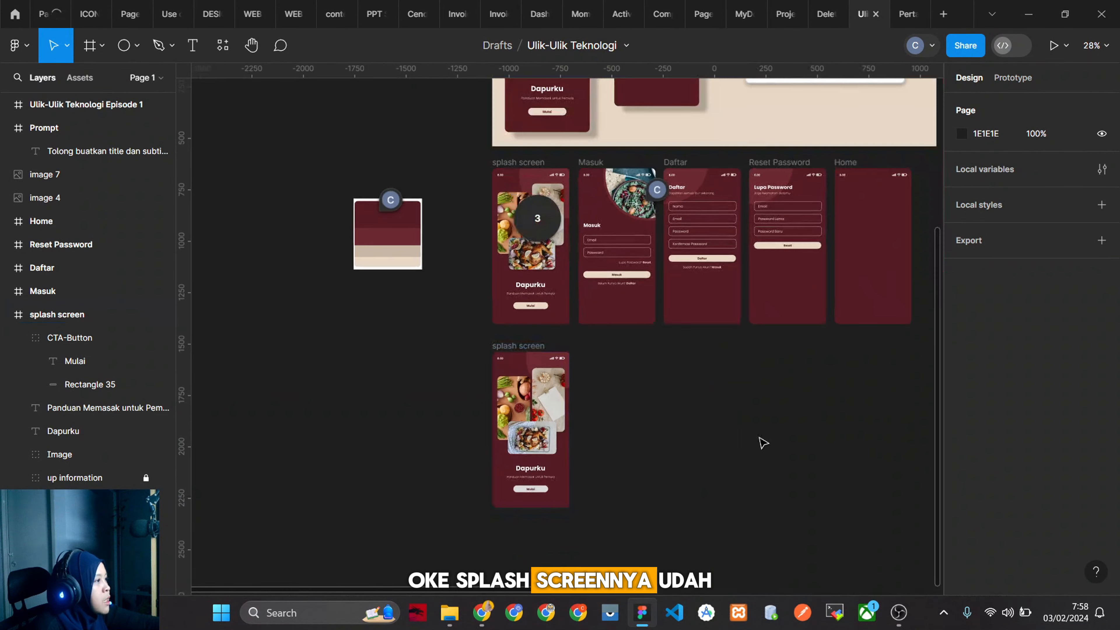
pyautogui.scroll(3, 760, 442)
pyautogui.scroll(-2, 510, 442)
pyautogui.scroll(2, 665, 458)
pyautogui.scroll(2, 558, 408)
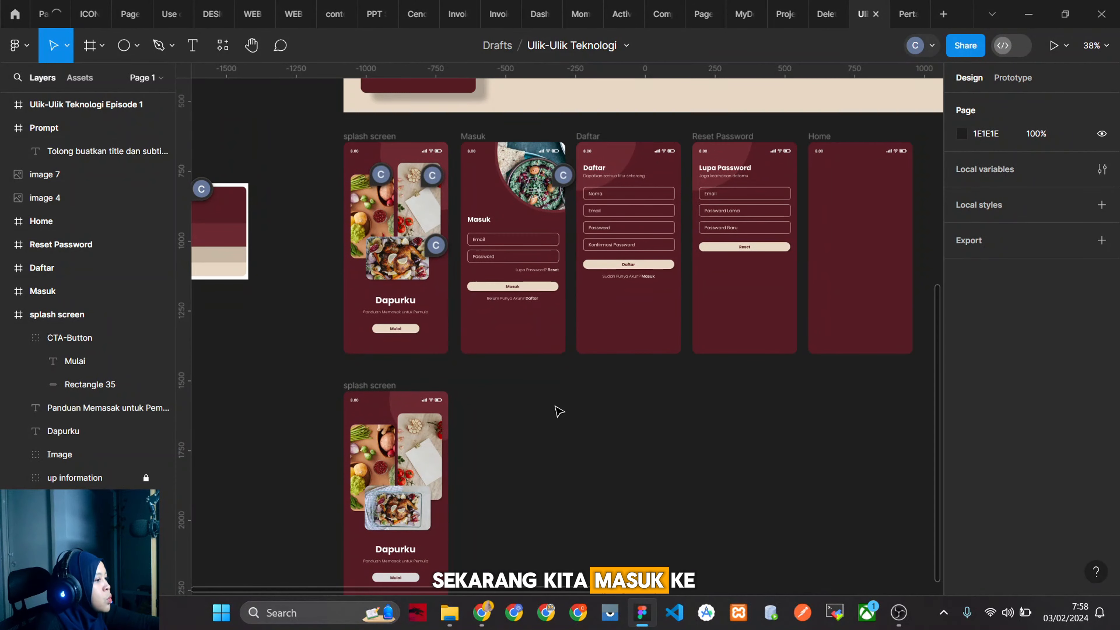
pyautogui.scroll(-2, 557, 411)
pyautogui.scroll(2, 560, 411)
pyautogui.scroll(-2, 560, 413)
pyautogui.scroll(1, 560, 410)
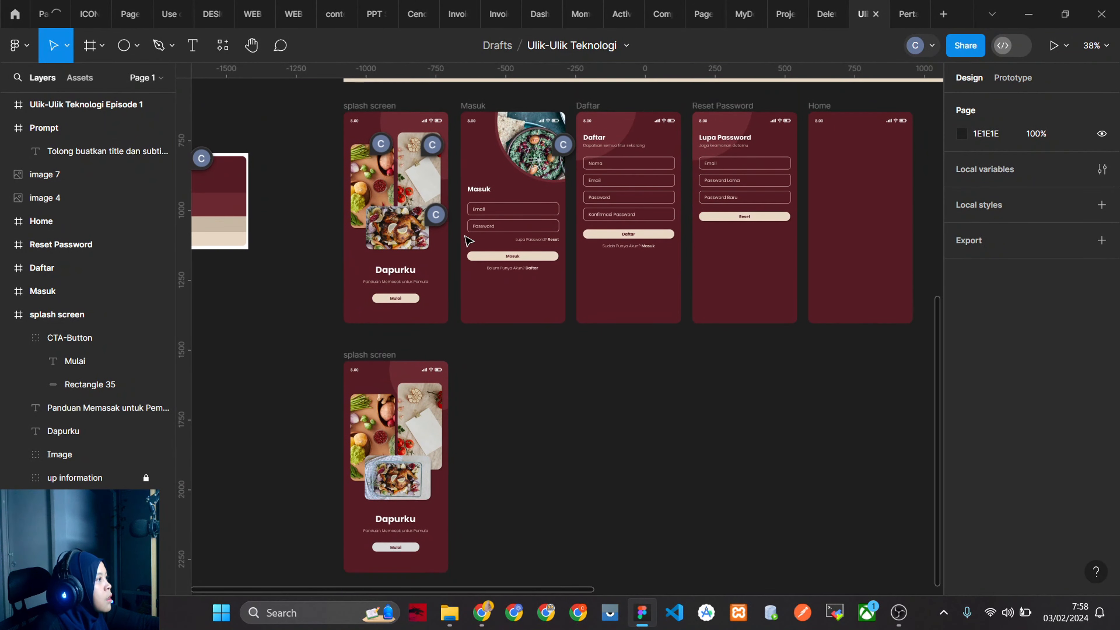
pyautogui.scroll(4, 468, 212)
pyautogui.scroll(-3, 609, 265)
pyautogui.scroll(-2, 506, 330)
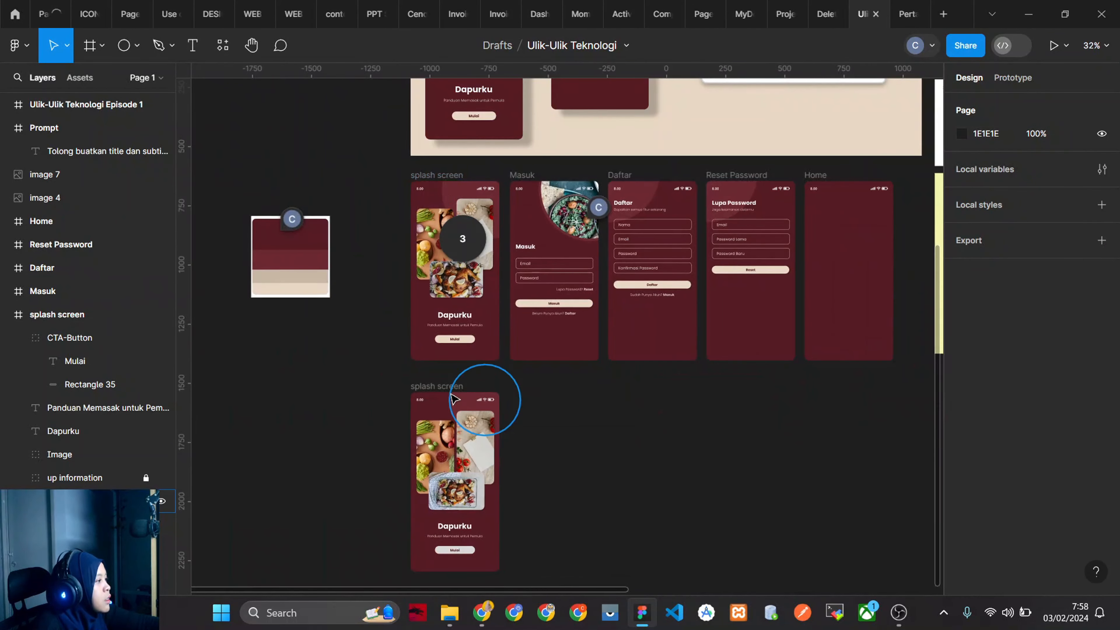
# Duplicate the rebuilt splash screen frame beside itself as a base for the next screen.
pyautogui.click(445, 385)
pyautogui.hotkey('ctrl', 'd')
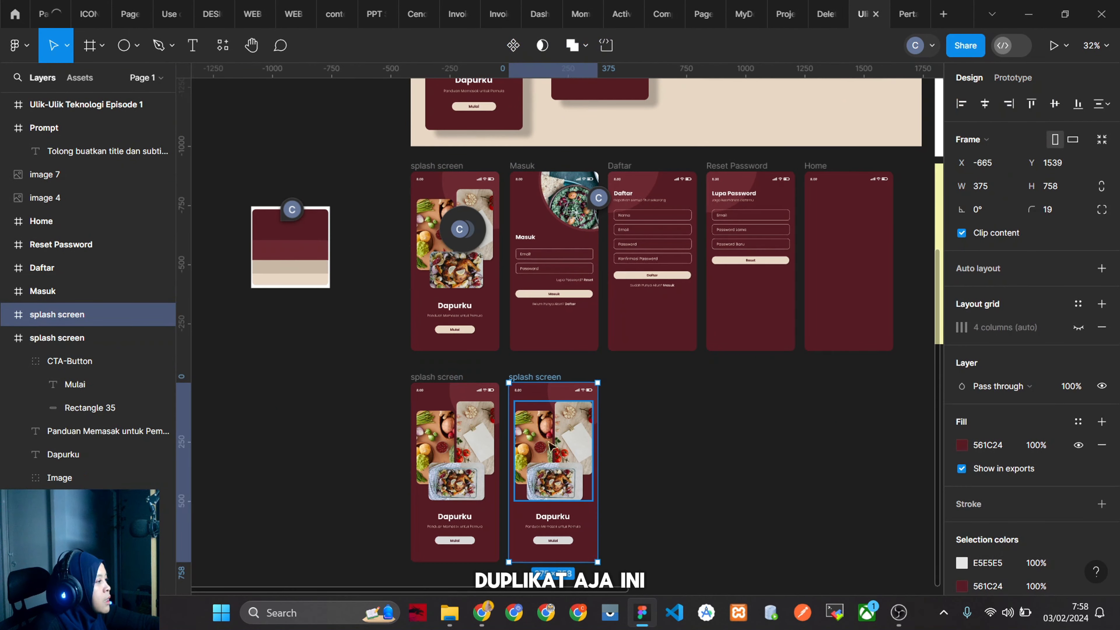
pyautogui.scroll(3, 650, 353)
pyautogui.moveTo(675, 228); pyautogui.dragTo(502, 482)
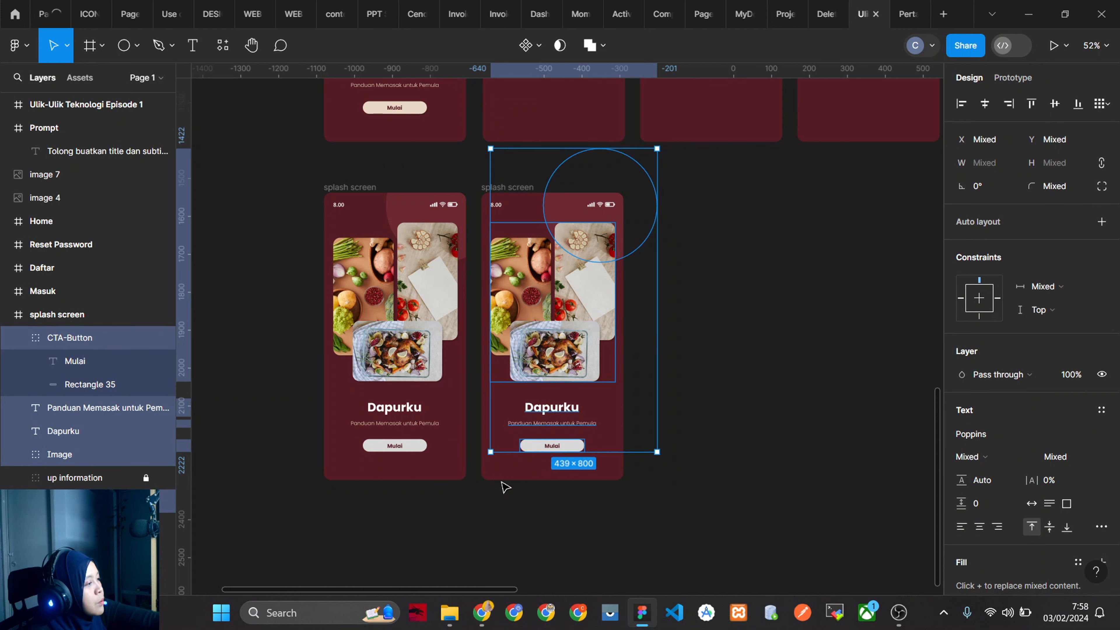
pyautogui.click(678, 426)
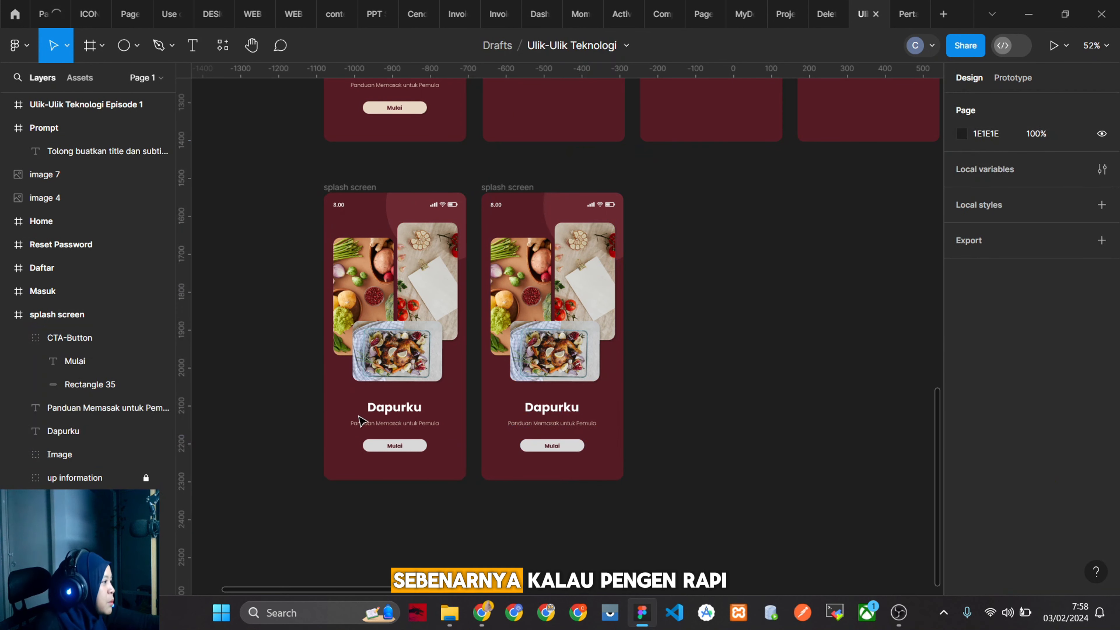
# Rename the first rebuilt splash screen's "Panduan Memasak untuk Pemula" text layer as subtitle, and open the Dapurku layer's name for editing.
pyautogui.click(393, 446)
pyautogui.scroll(-5, 88, 441)
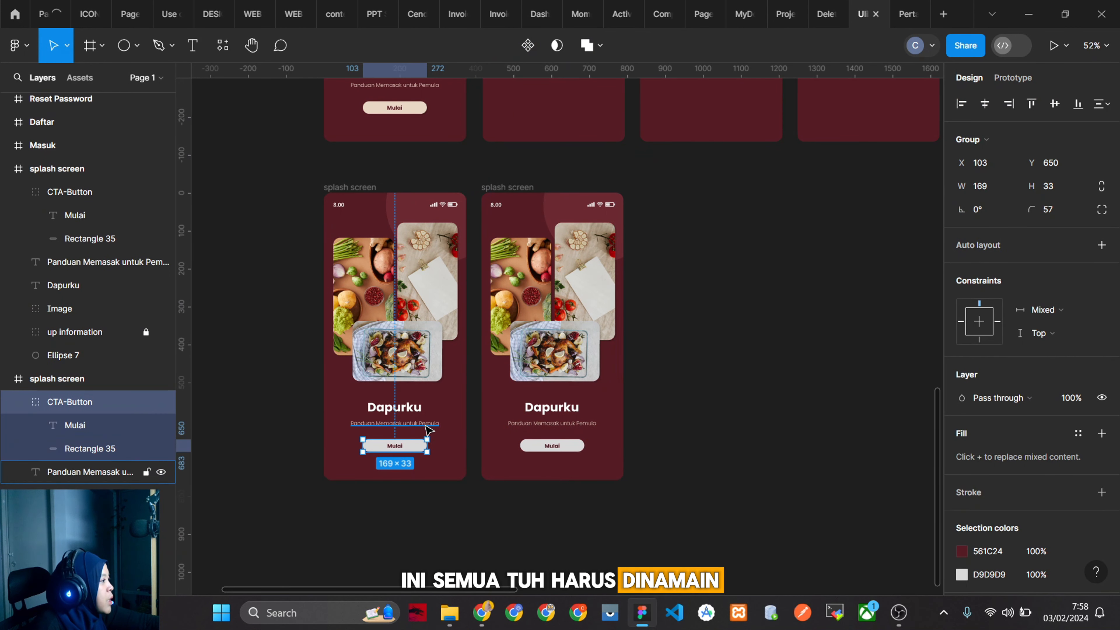
pyautogui.click(91, 472)
pyautogui.doubleClick(91, 472)
pyautogui.write('s')
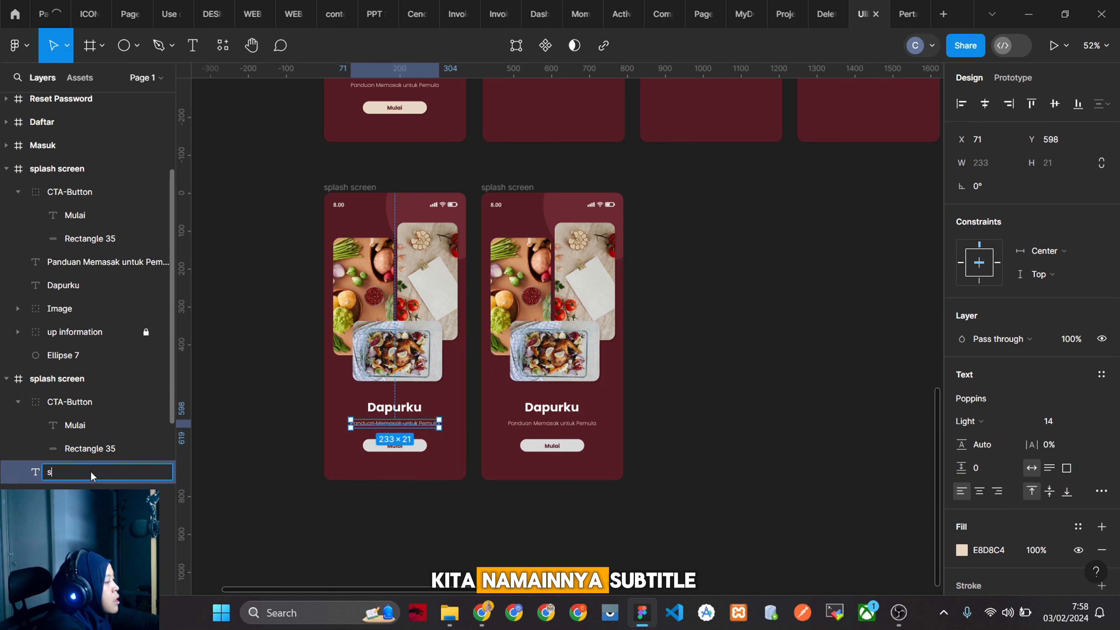
pyautogui.write('ubtitle')
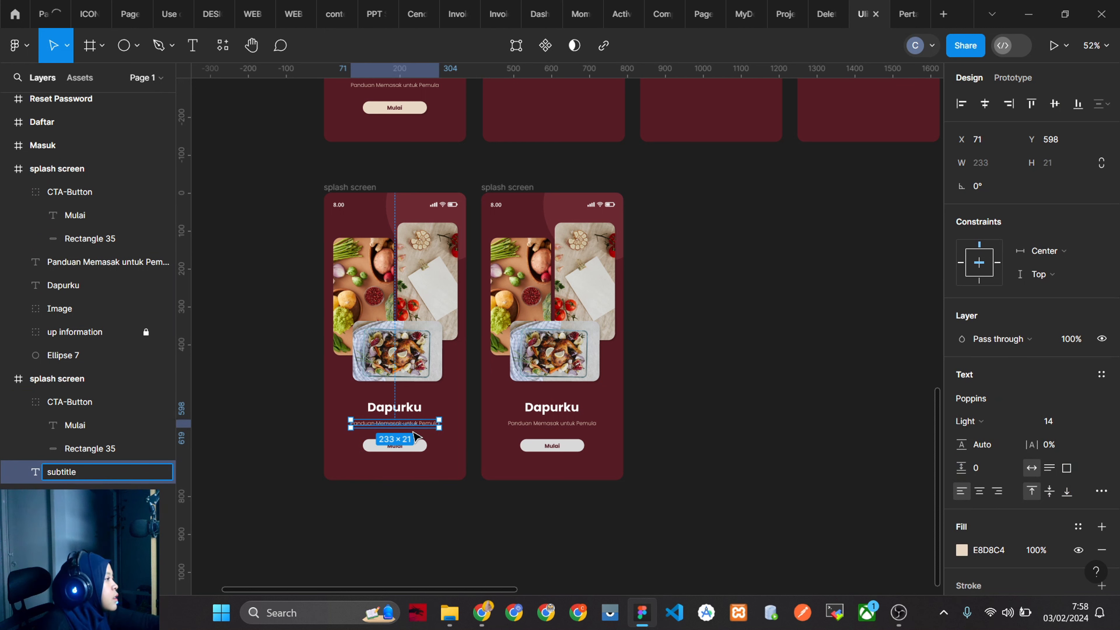
pyautogui.click(90, 495)
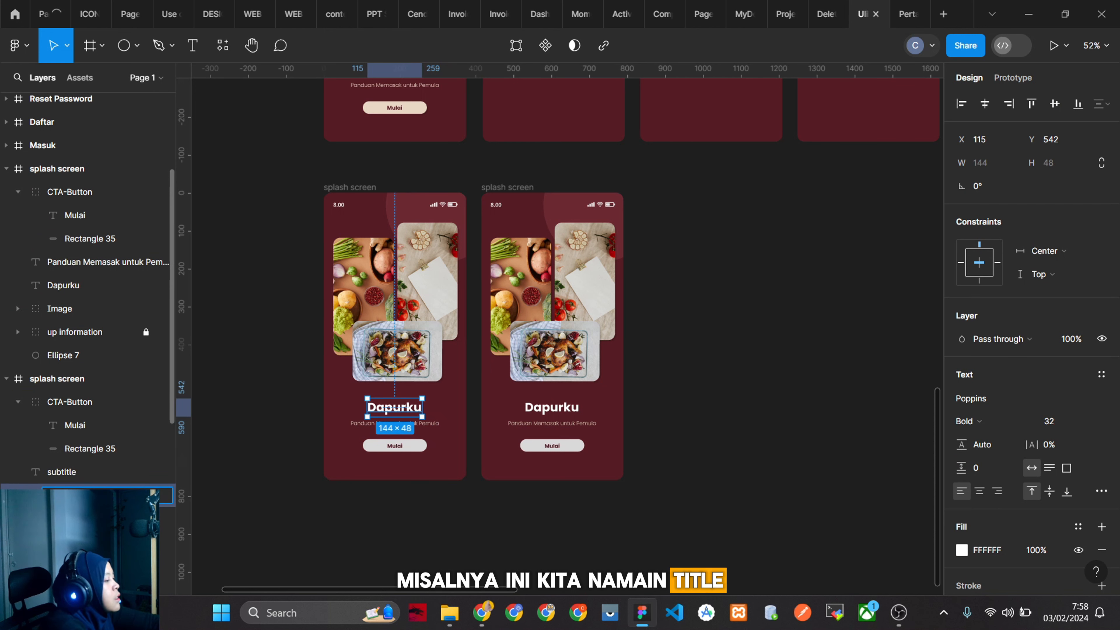
pyautogui.click(321, 375)
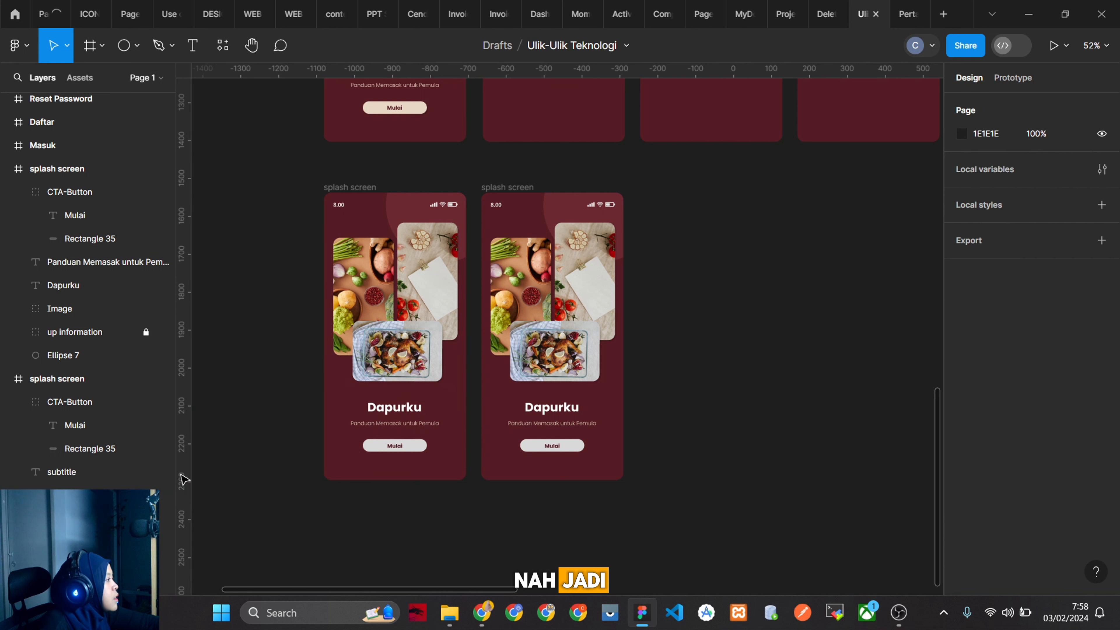
# Check the layers of the image group, subtitle and Mulai button, and select the duplicated splash screen frame.
pyautogui.click(395, 365)
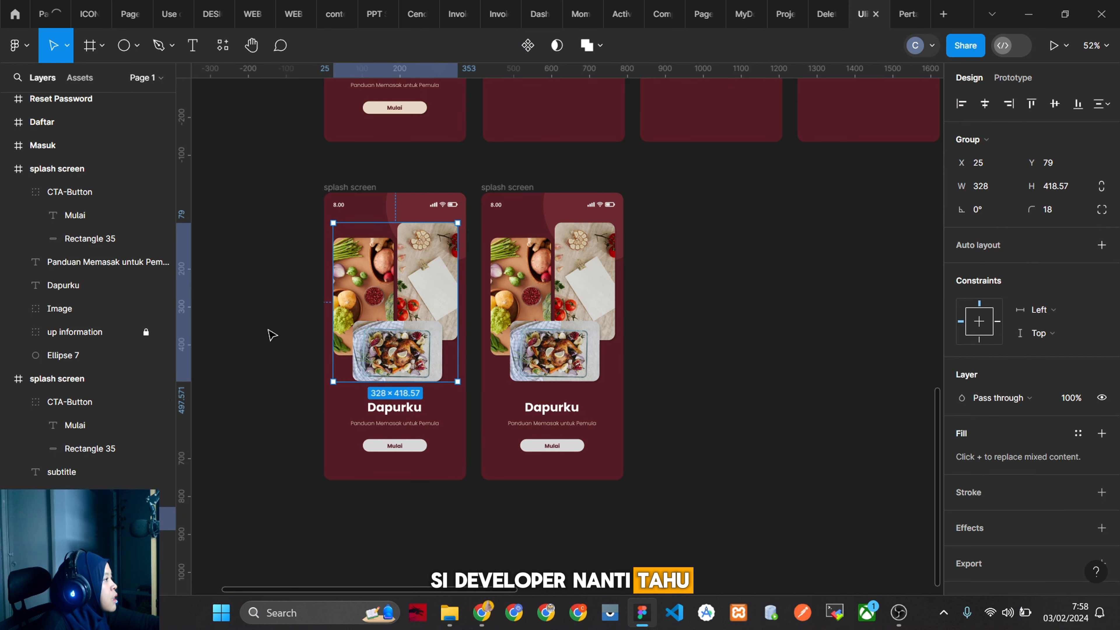
pyautogui.click(391, 423)
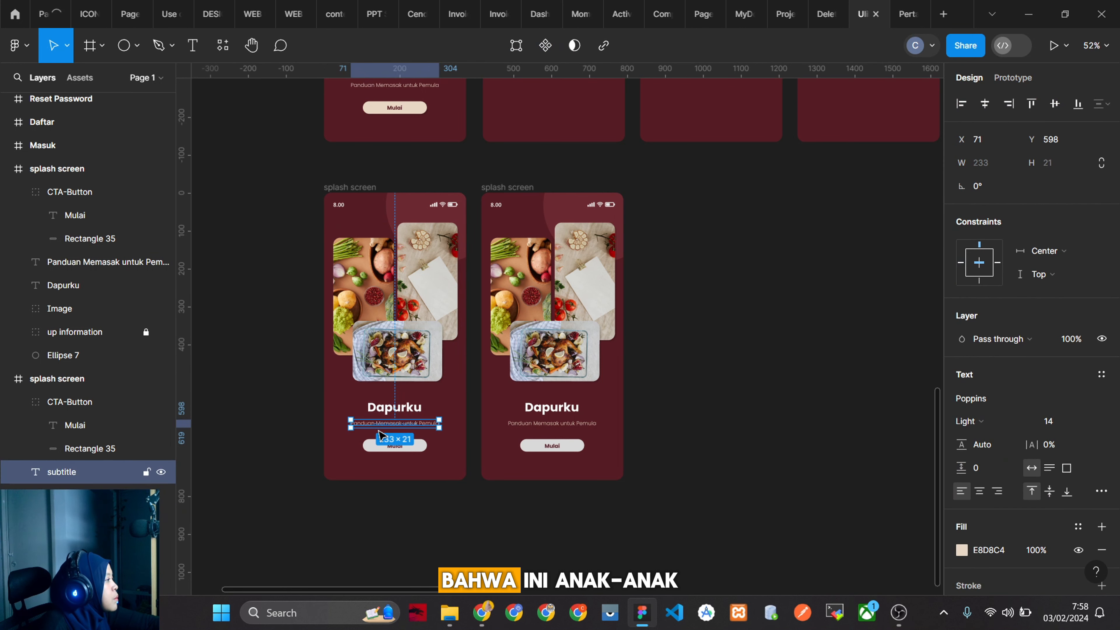
pyautogui.click(370, 450)
pyautogui.click(283, 333)
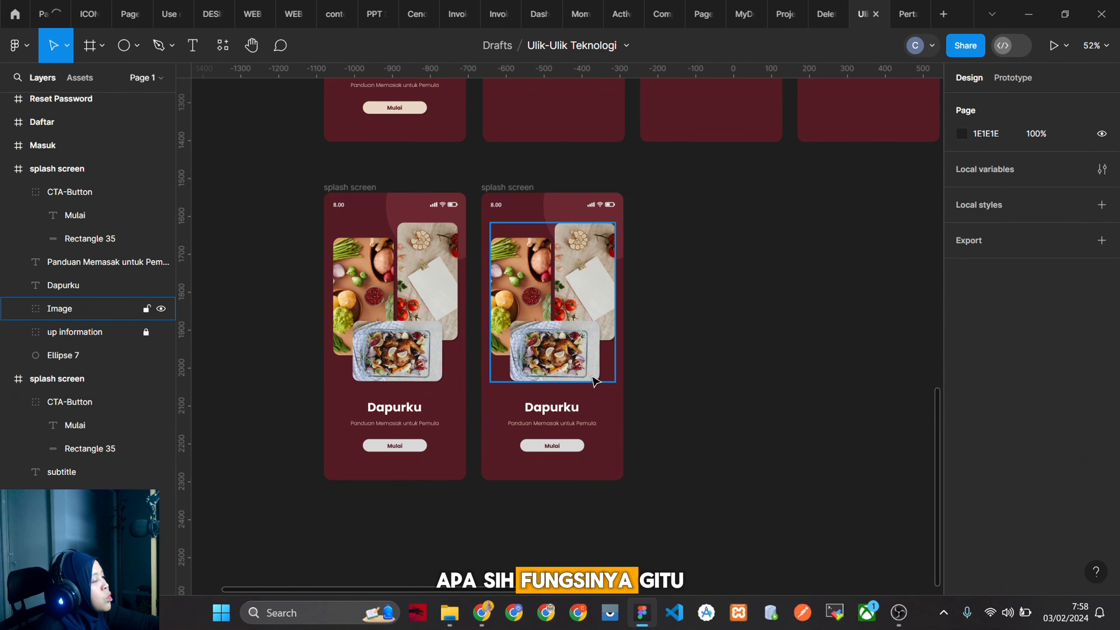
pyautogui.click(502, 186)
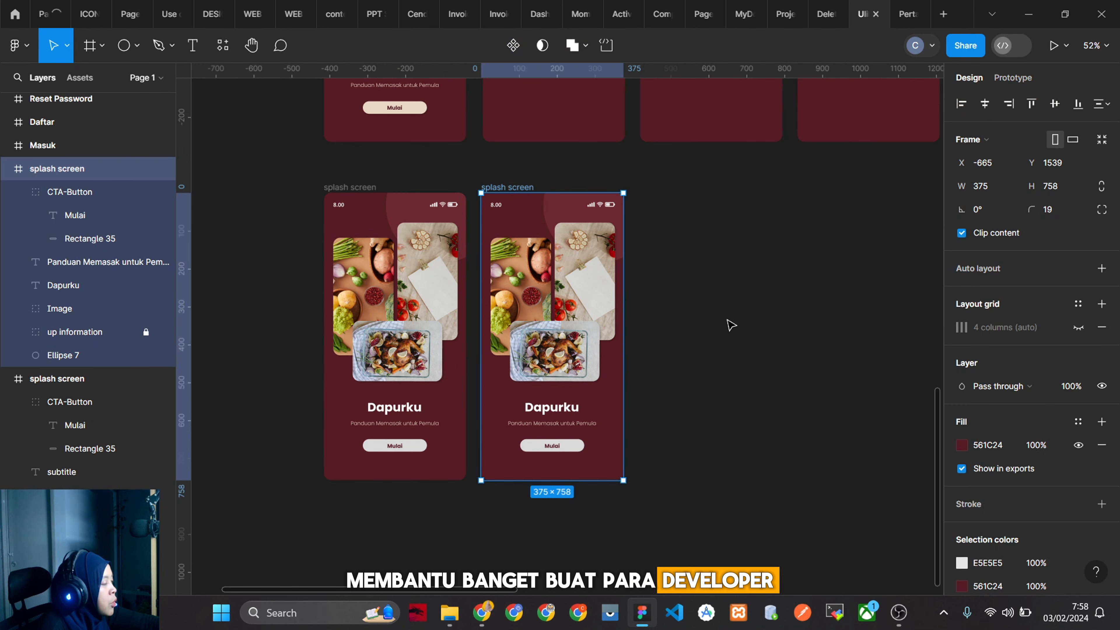
# Delete the duplicated splash screen's contents except the locked up information group, and duplicate the emptied frame three times in a row.
pyautogui.scroll(3, 723, 349)
pyautogui.moveTo(682, 285); pyautogui.dragTo(498, 540)
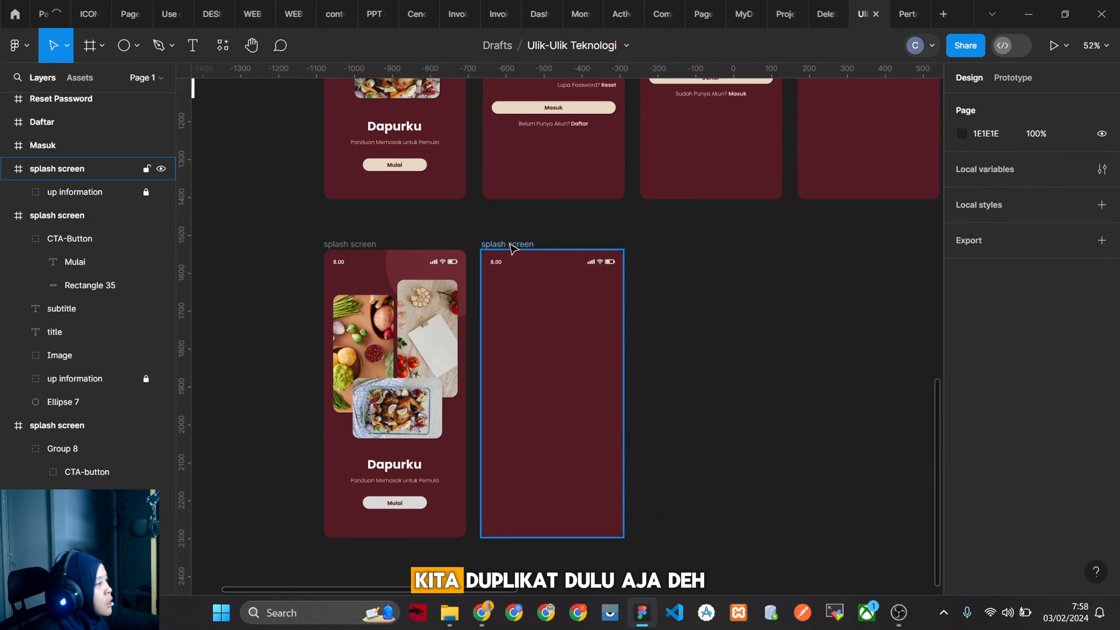
pyautogui.click(486, 264)
pyautogui.hotkey('ctrl', 'd')
pyautogui.hotkey('ctrl', 'd')
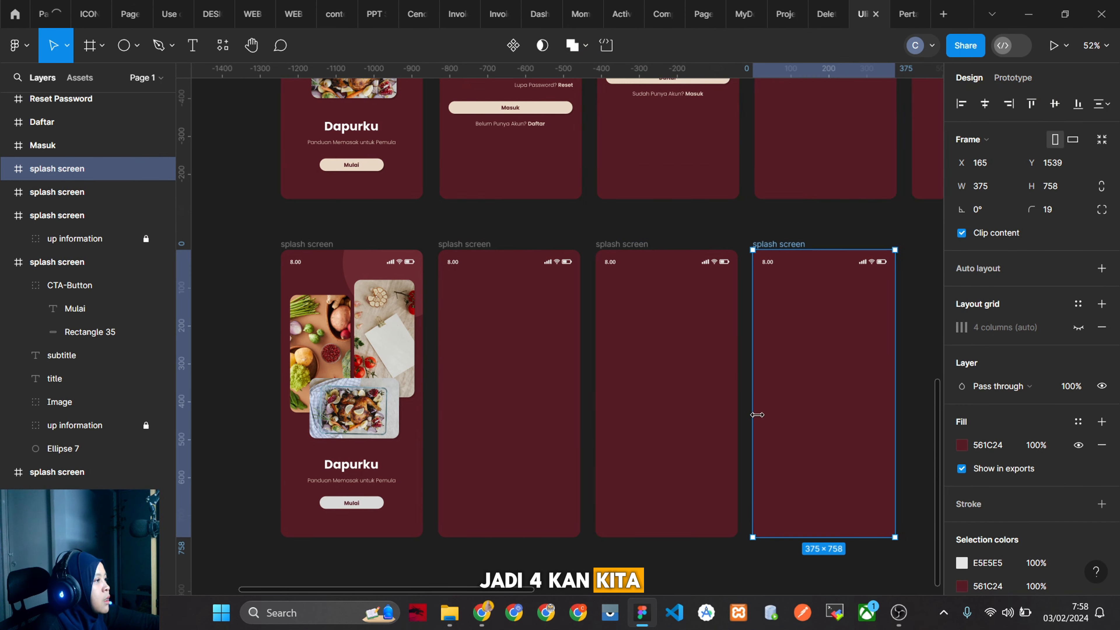
pyautogui.scroll(-5, 771, 463)
pyautogui.hotkey('ctrl', 'd')
pyautogui.hscroll(1, 837, 388)
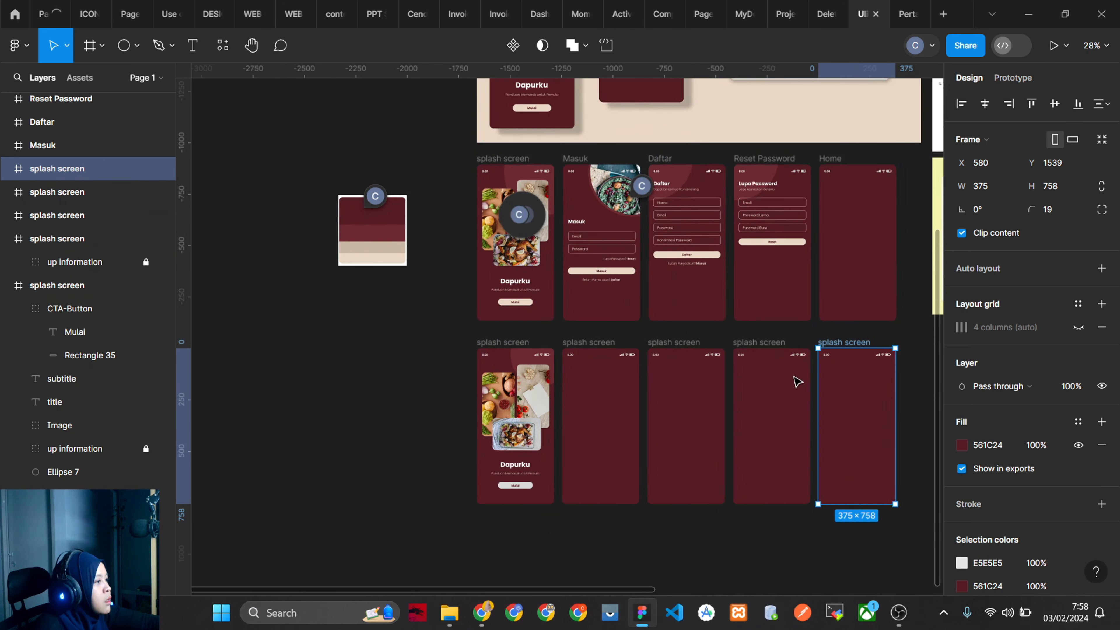
# Rename the last empty frame in the rebuilt row as Home and the one before it as Reset password.
pyautogui.doubleClick(842, 343)
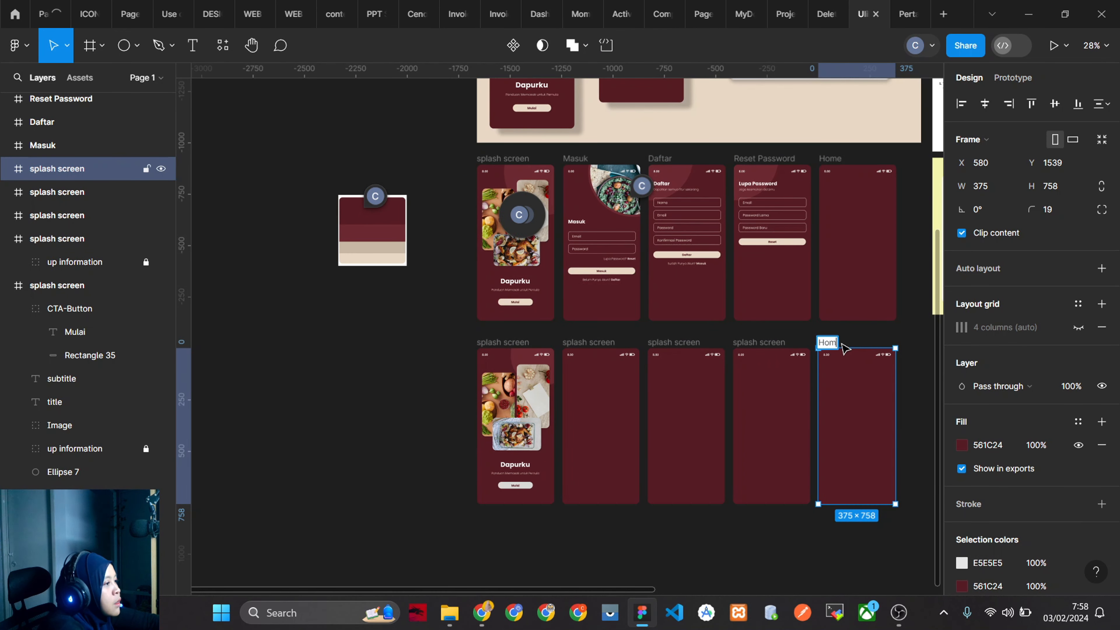
pyautogui.write('Home')
pyautogui.doubleClick(749, 343)
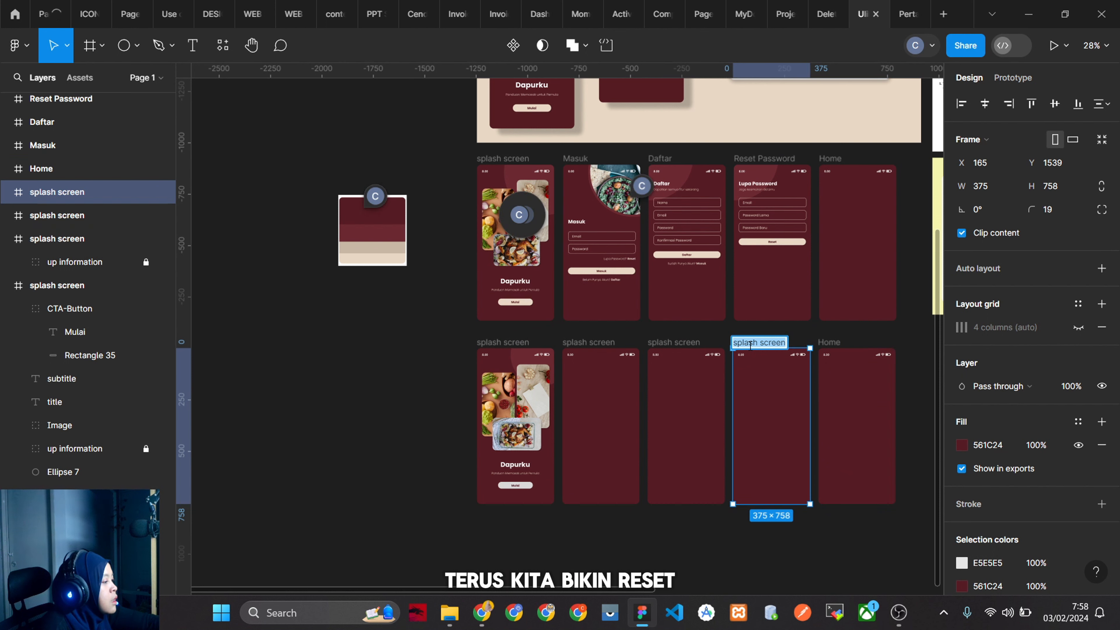
pyautogui.write('Re')
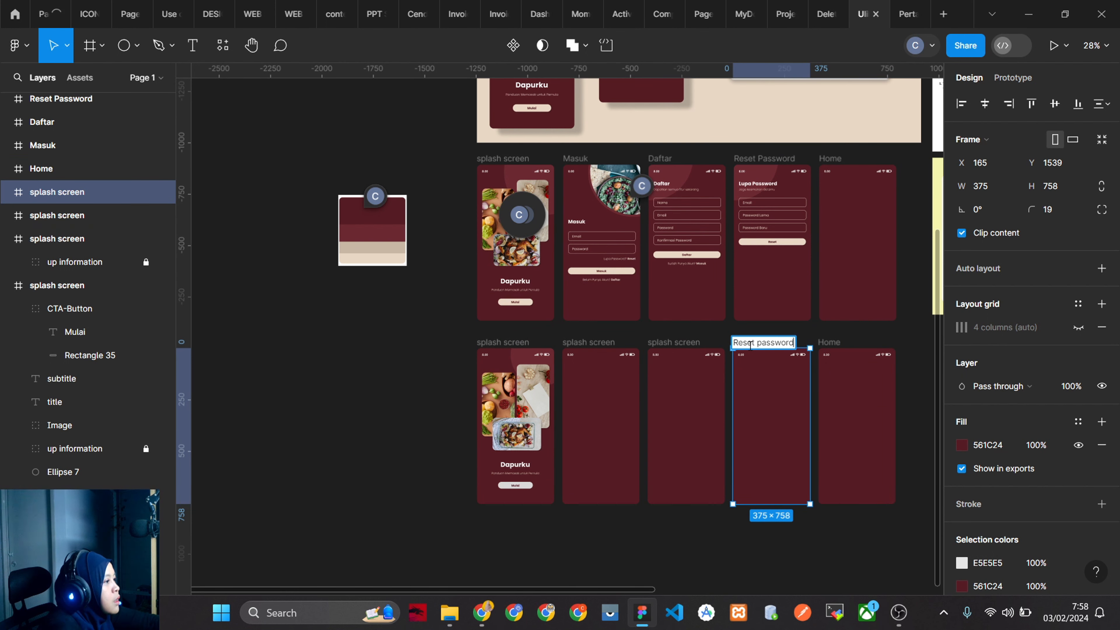
pyautogui.write('set password')
# Rename the empty frame before Reset password in the rebuilt row as Daftar.
pyautogui.click(666, 342)
pyautogui.doubleClick(666, 342)
pyautogui.write('Daf')
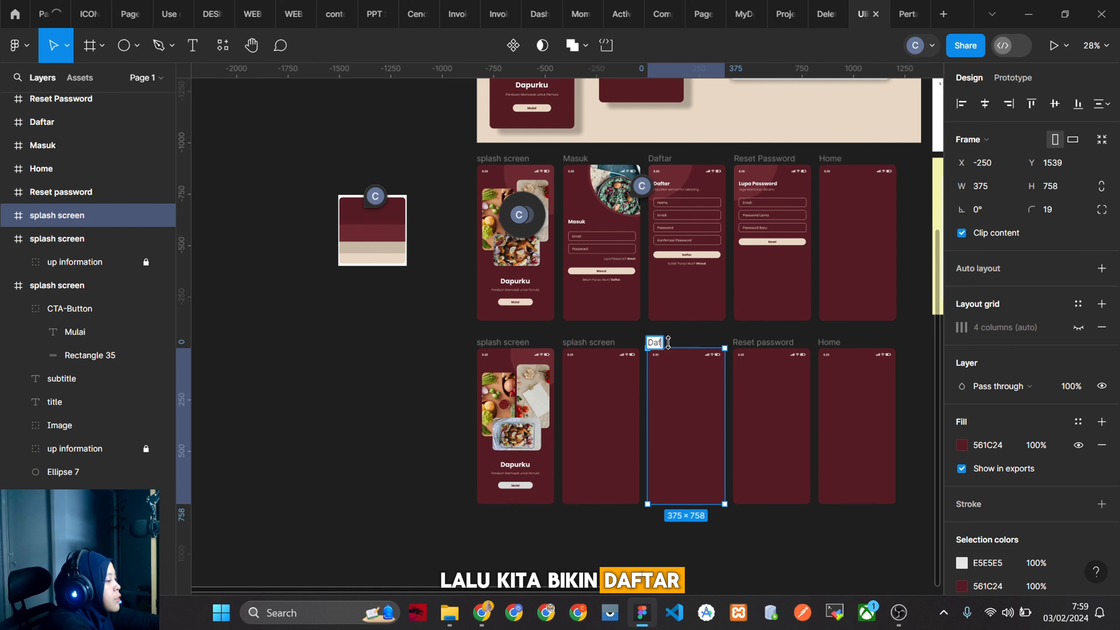
# Name the third frame of the new lower row Daftar and rename the second frame Masuk.
pyautogui.write('tar')
pyautogui.doubleClick(588, 342)
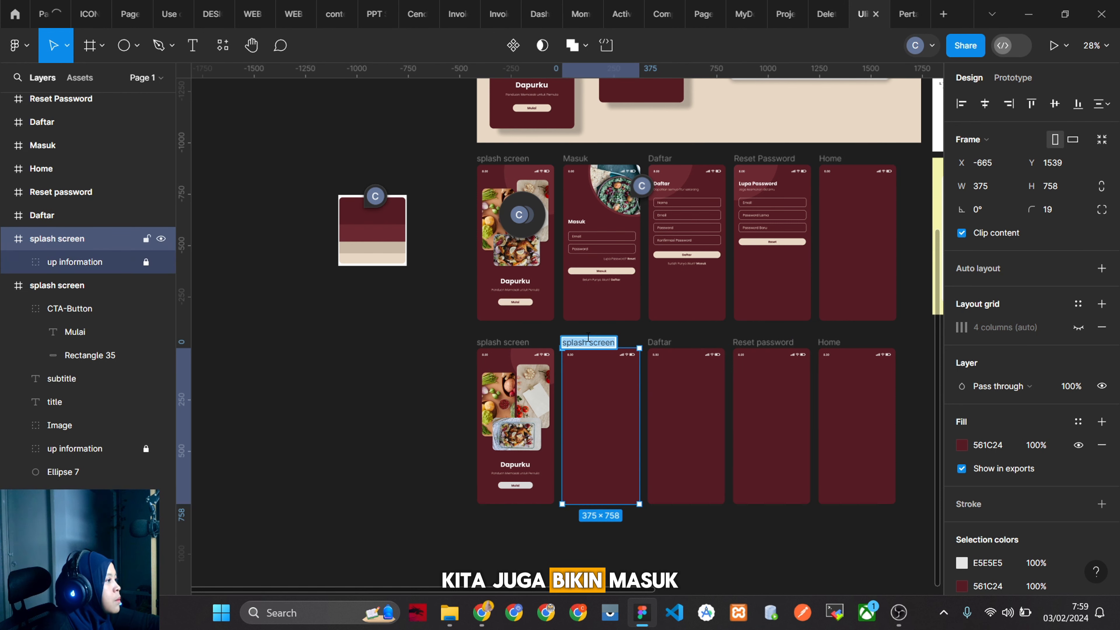
pyautogui.write('Masuk')
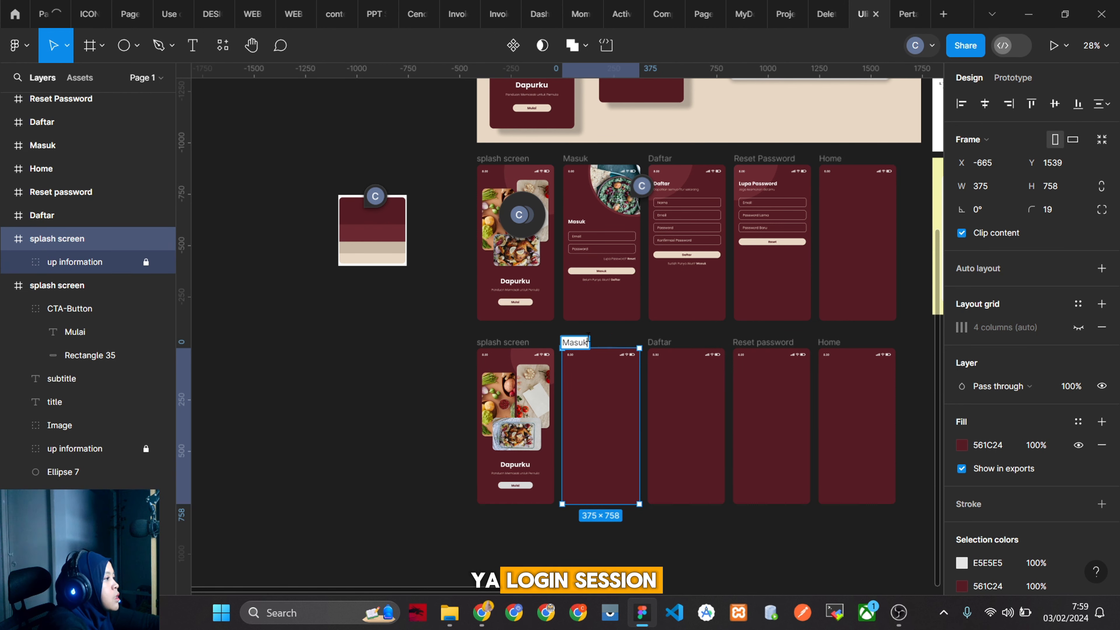
pyautogui.click(708, 342)
# Copy the large circle from the new splash screen and paste it into the new Masuk frame.
pyautogui.scroll(5, 618, 194)
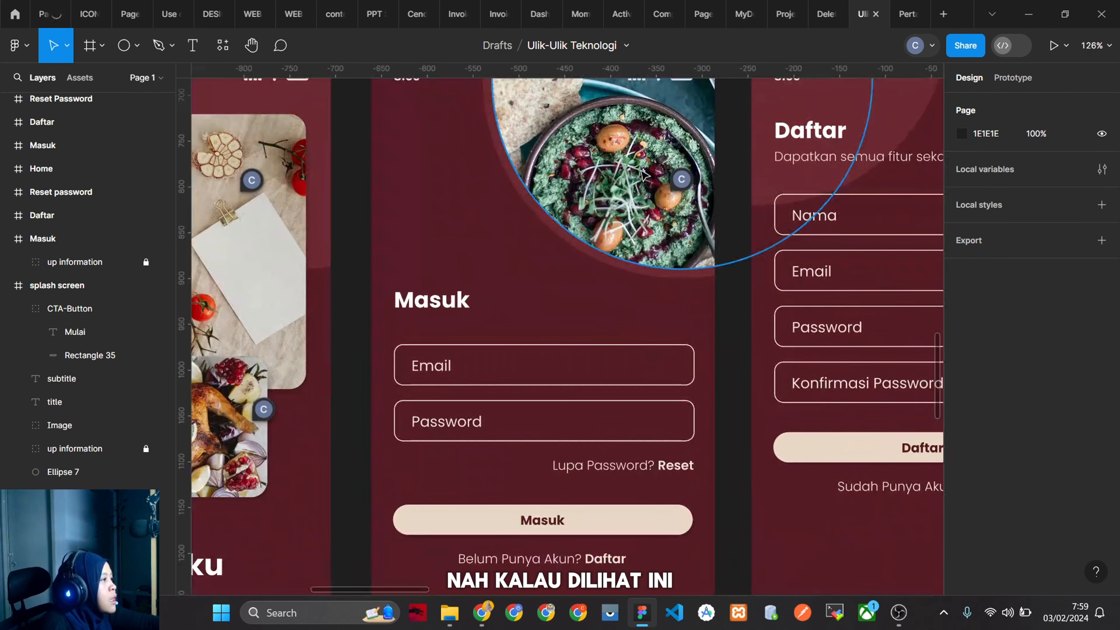
pyautogui.click(644, 174)
pyautogui.scroll(-5, 617, 199)
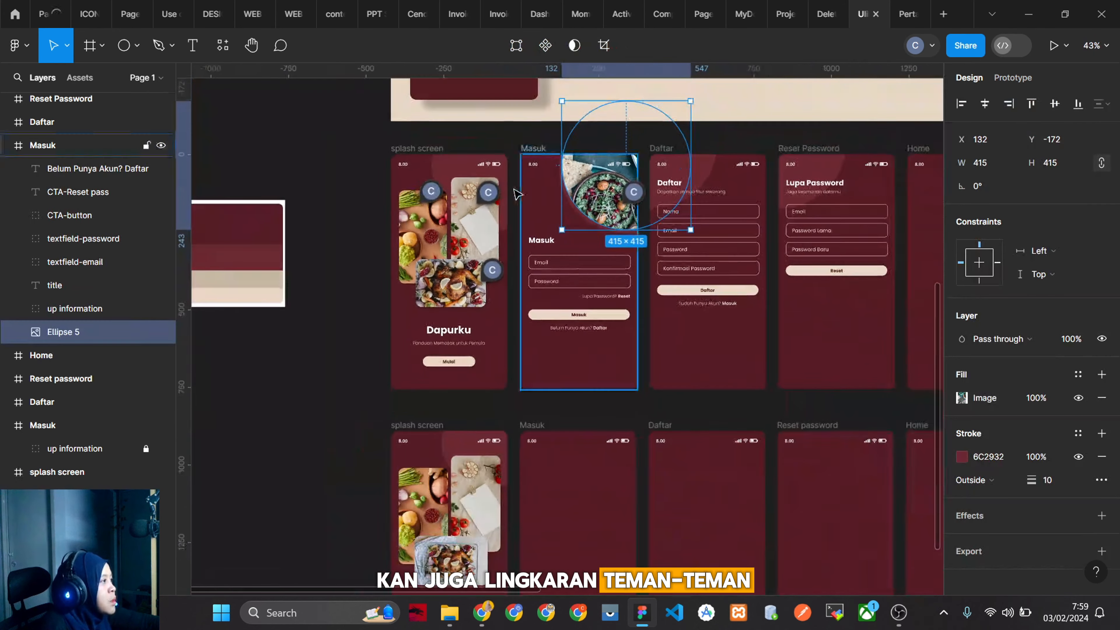
pyautogui.scroll(3, 524, 388)
pyautogui.click(522, 385)
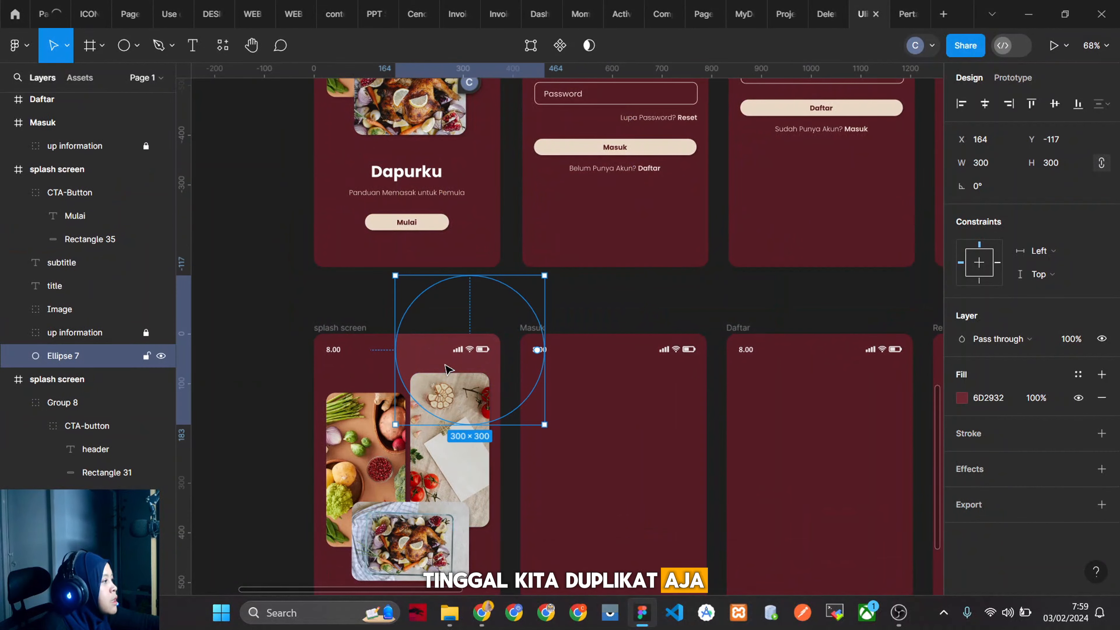
pyautogui.hotkey('ctrl', 'c')
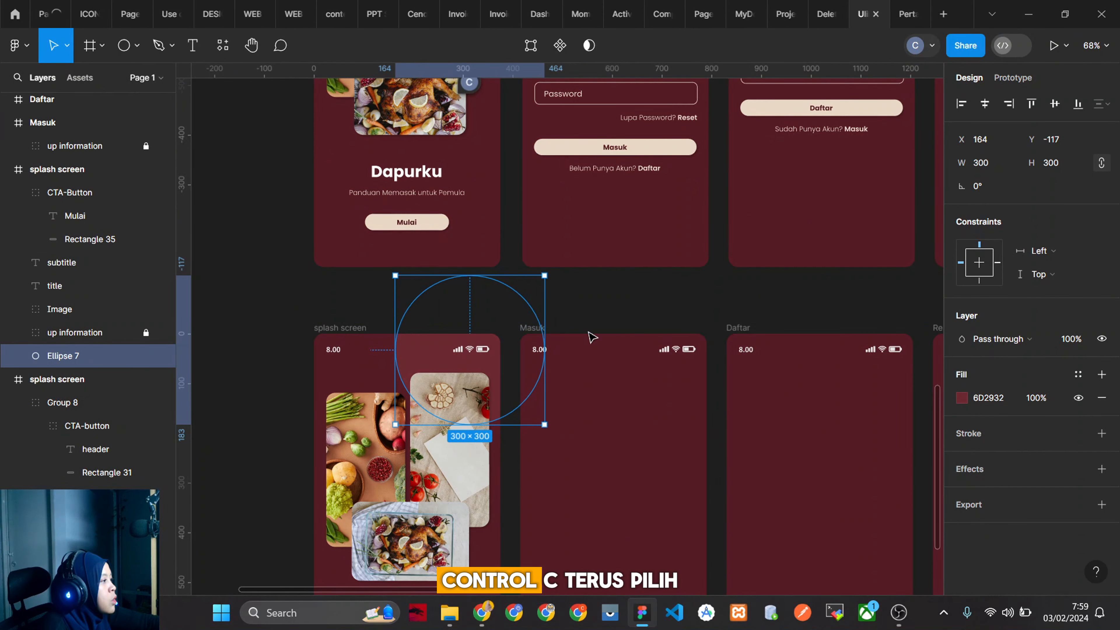
pyautogui.click(560, 325)
pyautogui.click(537, 331)
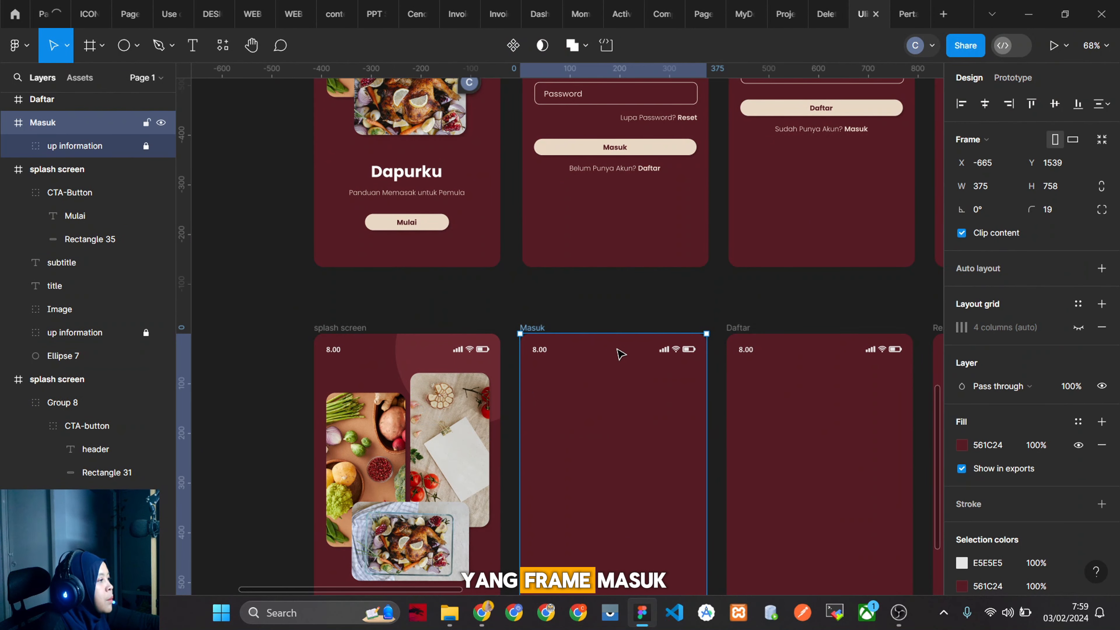
pyautogui.hotkey('ctrl', 'v')
# Send the pasted circle in the Masuk frame to the back, behind the status bar information.
pyautogui.scroll(5, 689, 406)
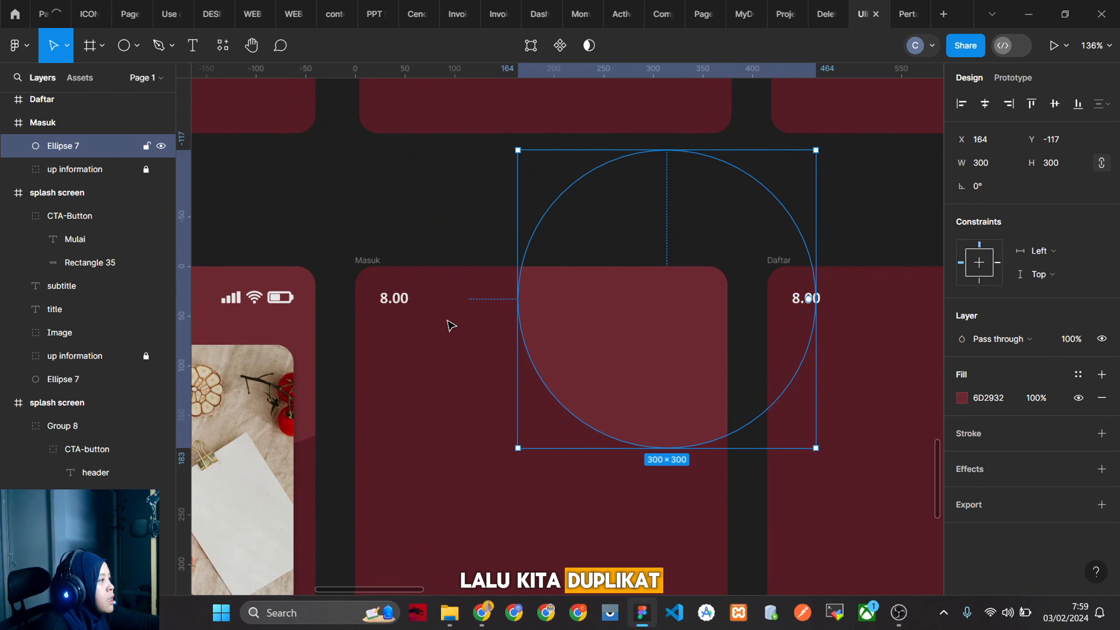
pyautogui.rightClick(638, 332)
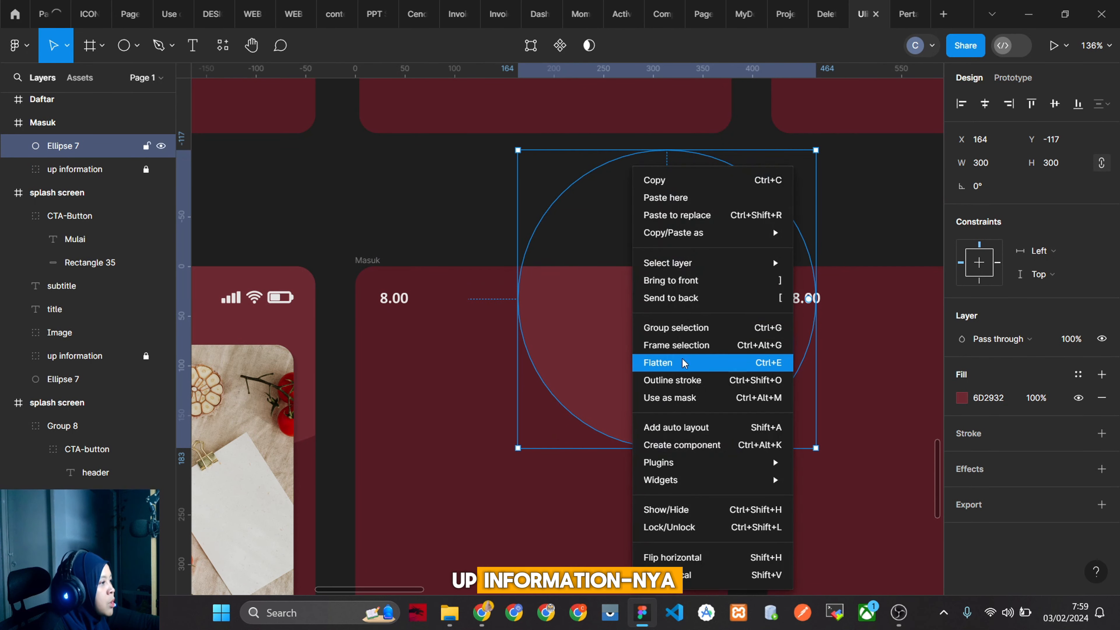
pyautogui.click(703, 300)
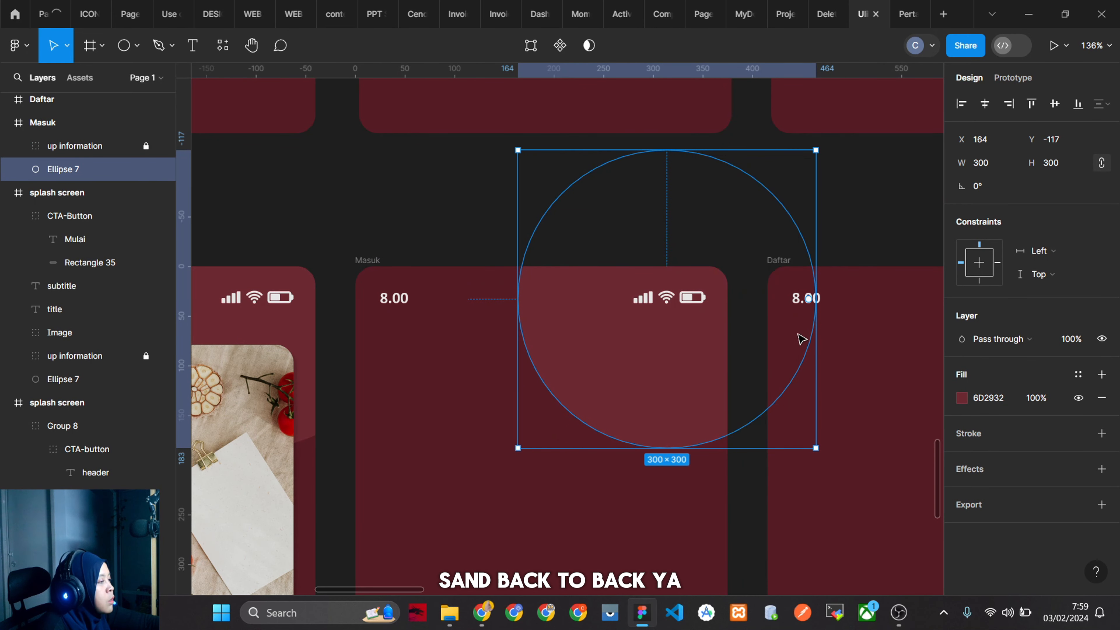
pyautogui.click(471, 236)
pyautogui.click(652, 342)
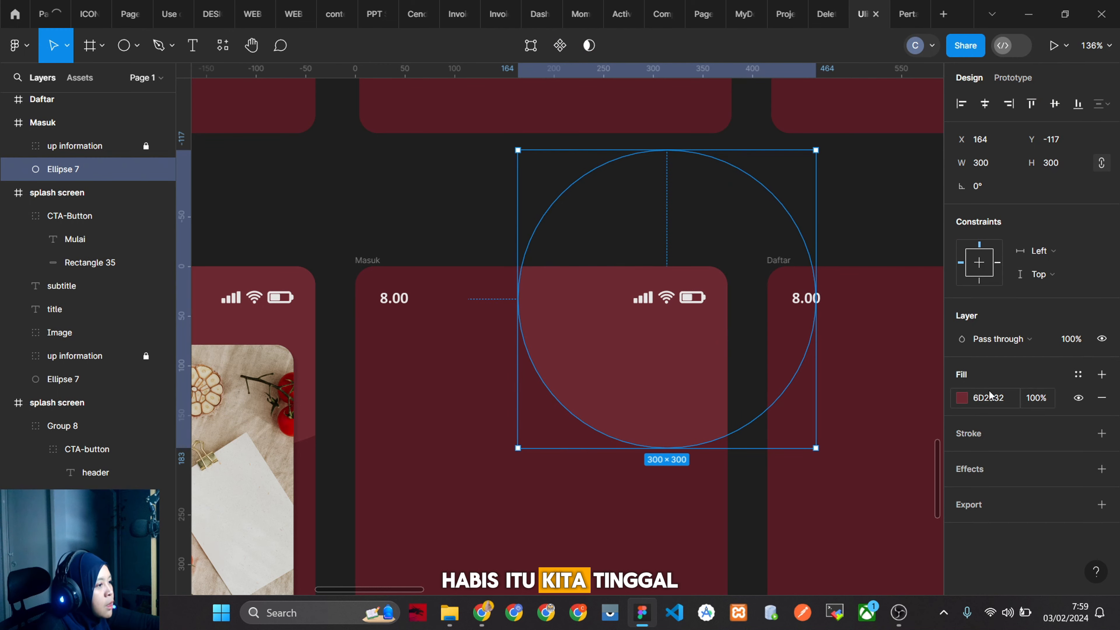
# Change the Masuk circle's fill to an image, using the downloaded Pexels food photo whose file name ends in 4940719.jpg.
pyautogui.click(963, 398)
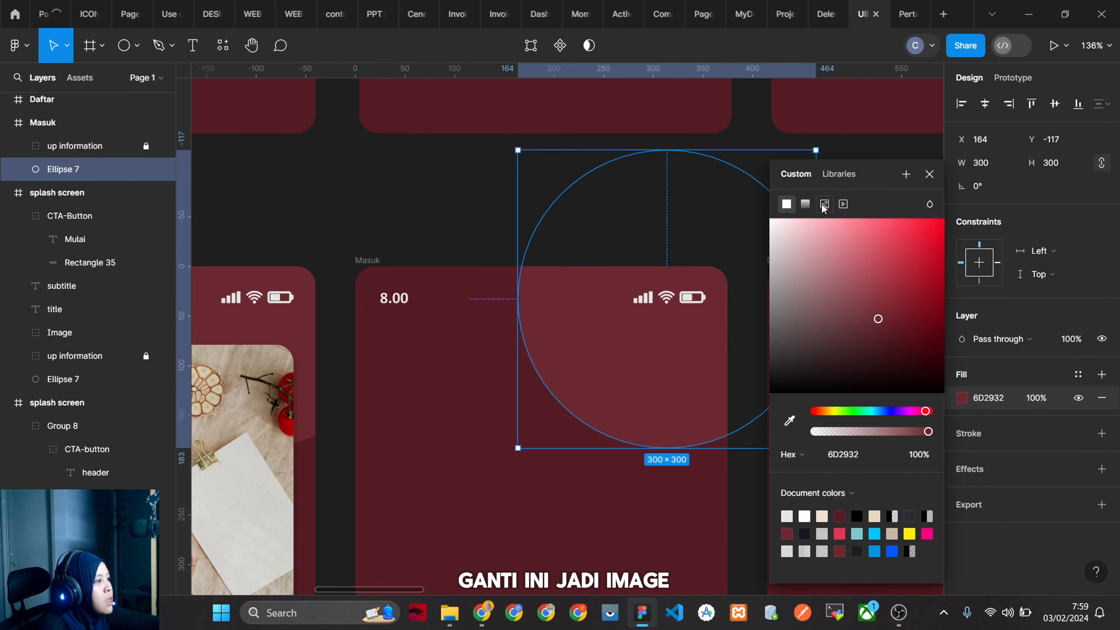
pyautogui.click(824, 204)
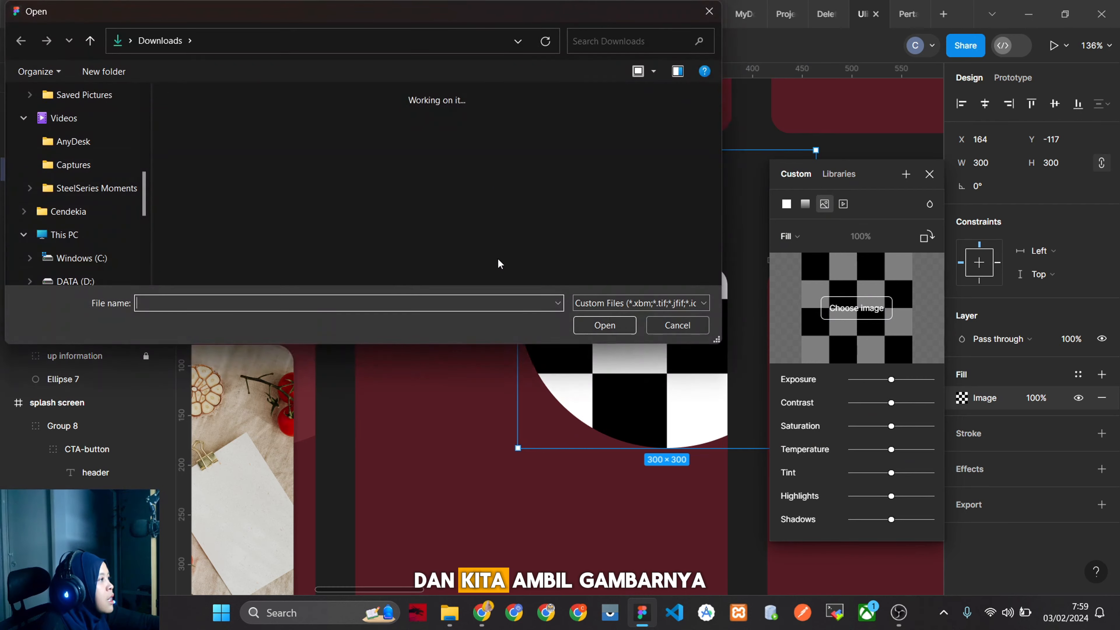
pyautogui.scroll(-5, 338, 197)
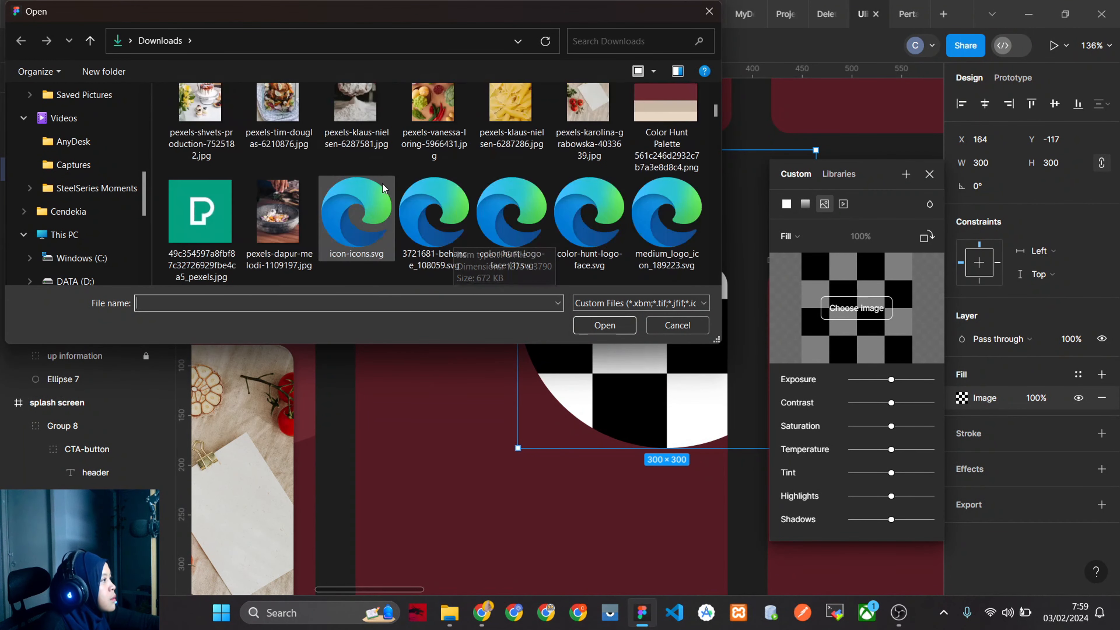
pyautogui.scroll(3, 436, 183)
pyautogui.click(683, 157)
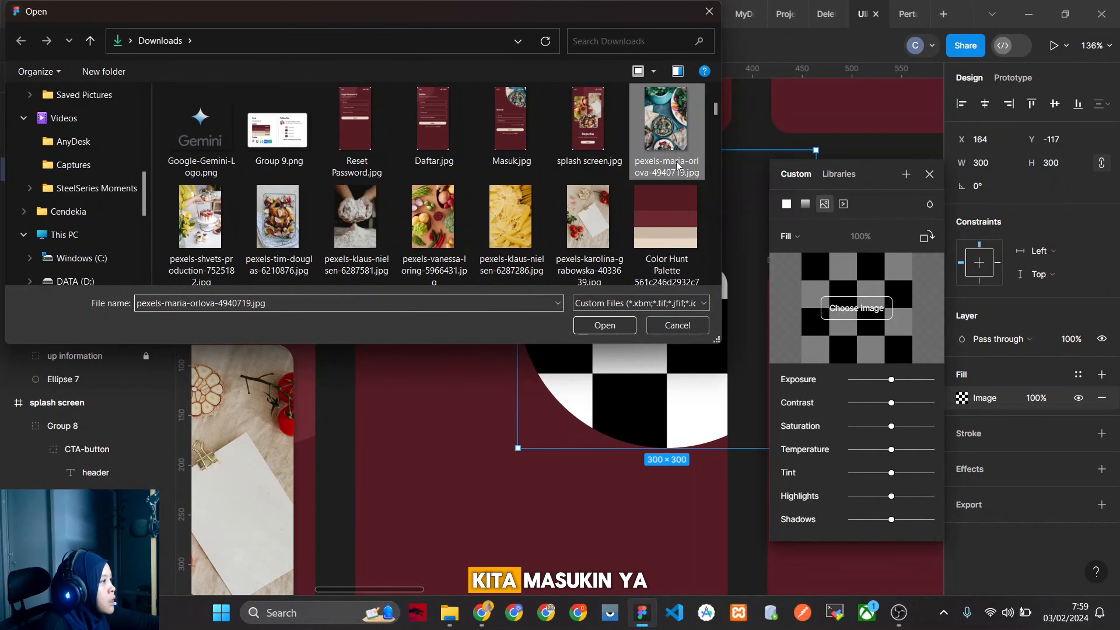
pyautogui.click(604, 325)
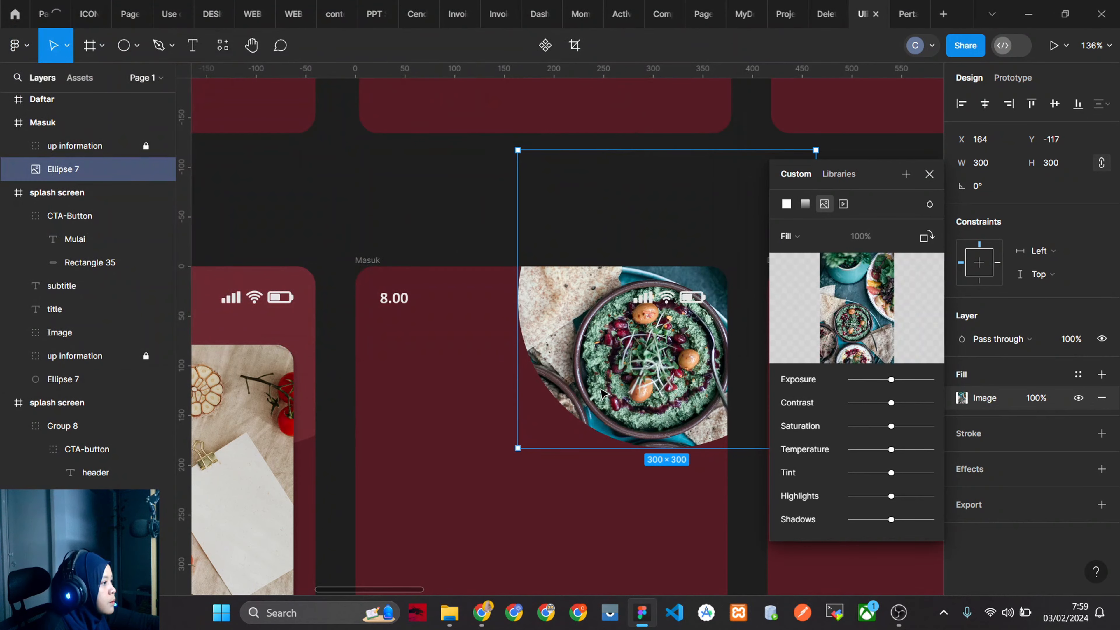
# Move the photo circle in the Masuk frame straight down to Y -81.
pyautogui.moveTo(679, 372); pyautogui.dragTo(678, 408)
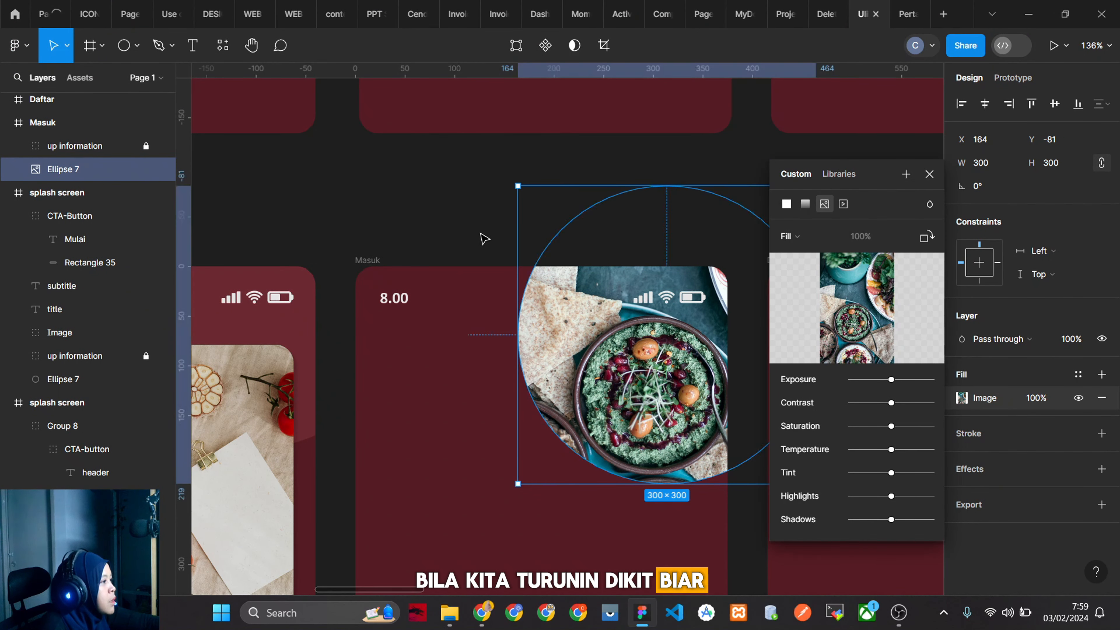
pyautogui.scroll(-1, 638, 280)
pyautogui.scroll(-6, 638, 280)
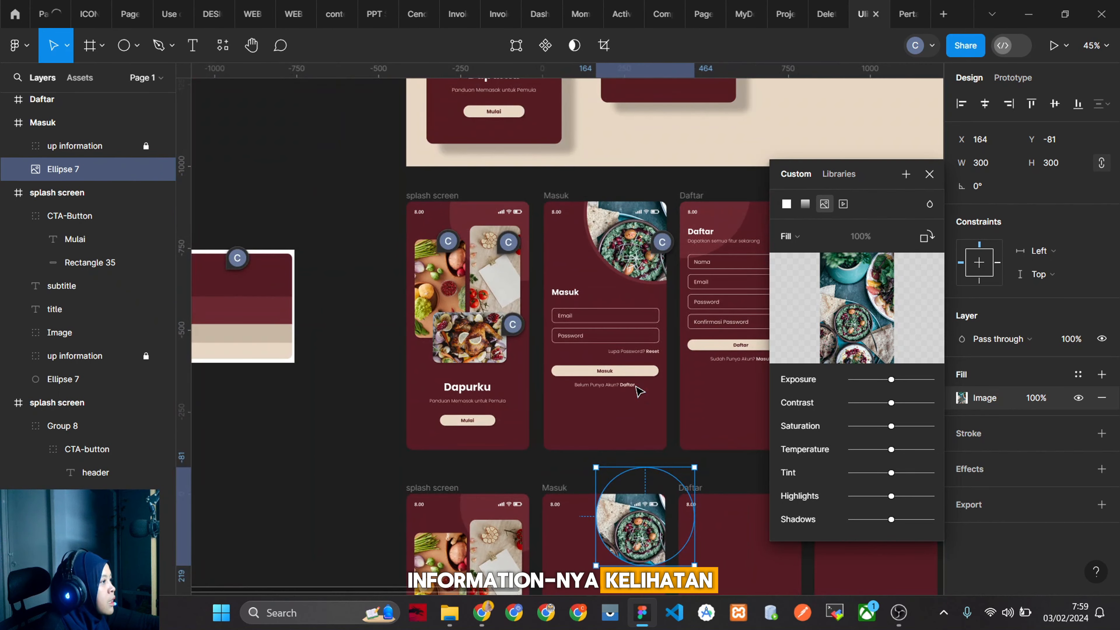
pyautogui.scroll(-5, 639, 391)
# Add a stroke to the Masuk photo circle and color it 6D2932, sampled from the lighter red of the splash screen.
pyautogui.scroll(6, 631, 297)
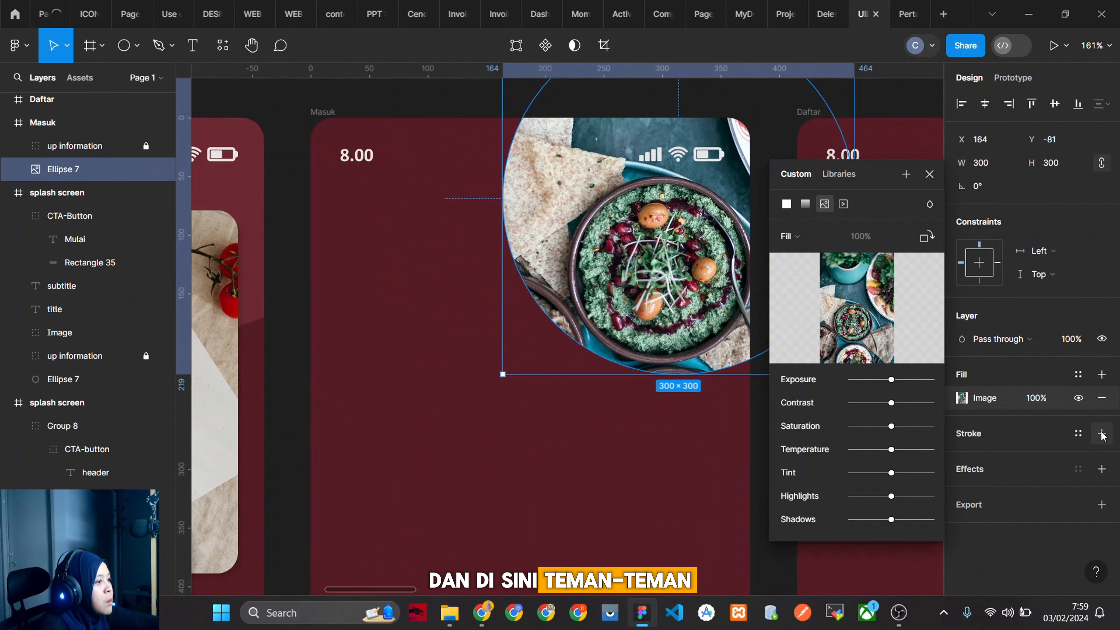
pyautogui.click(1103, 433)
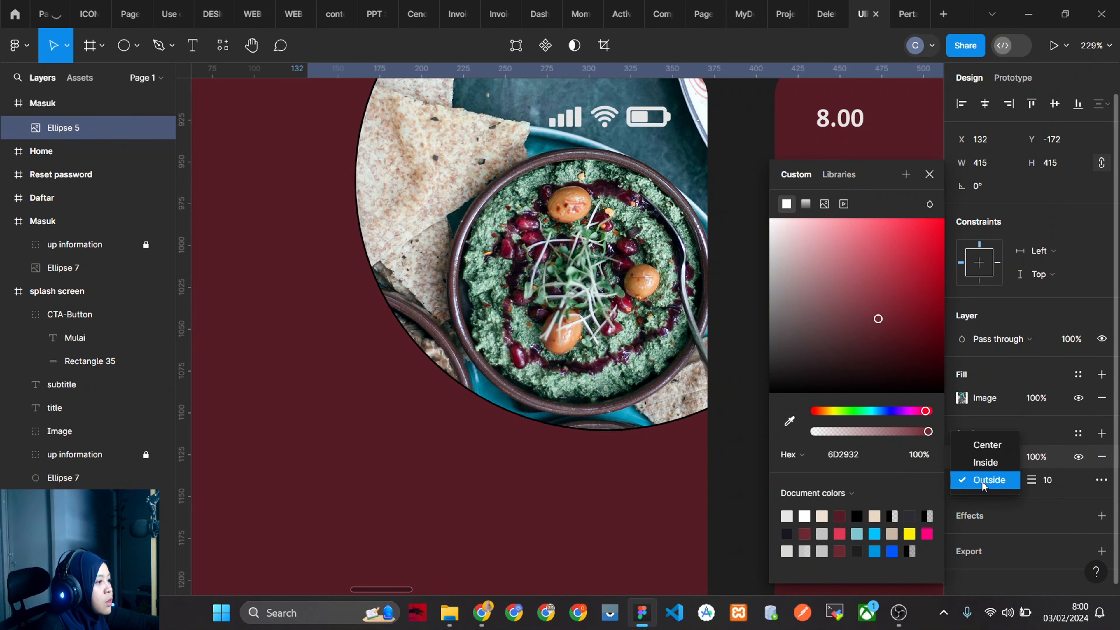
pyautogui.click(981, 478)
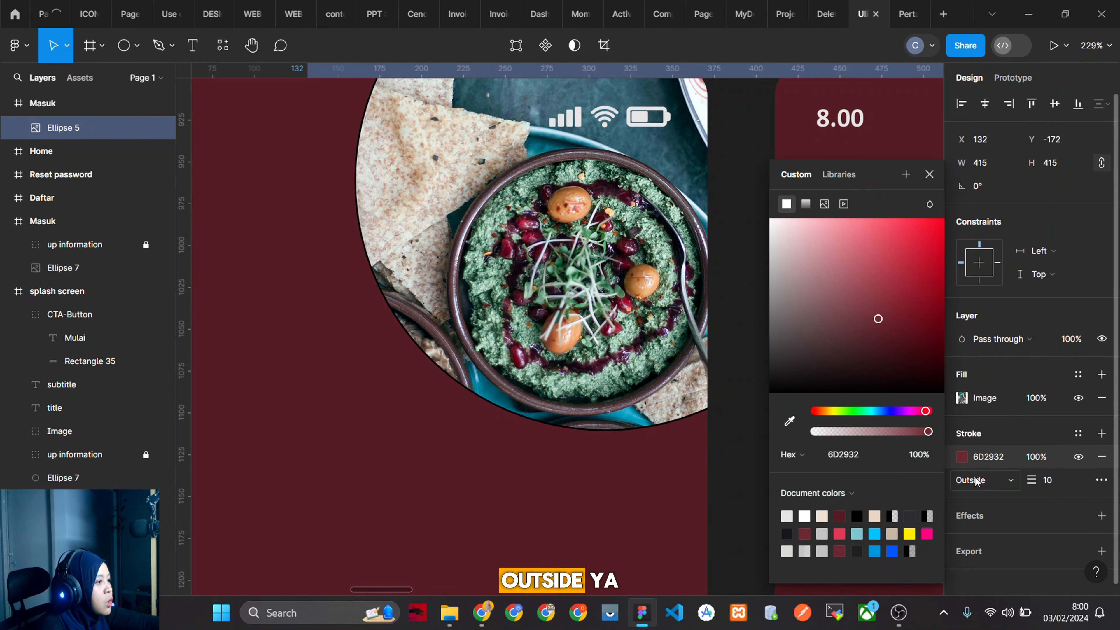
pyautogui.click(527, 308)
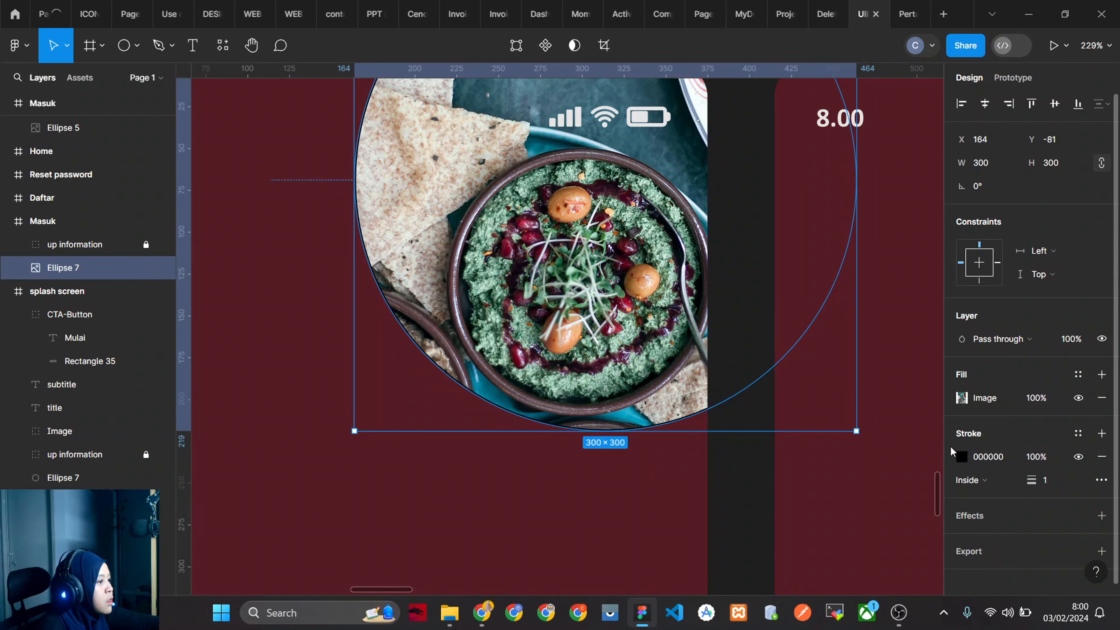
pyautogui.click(961, 457)
pyautogui.click(789, 421)
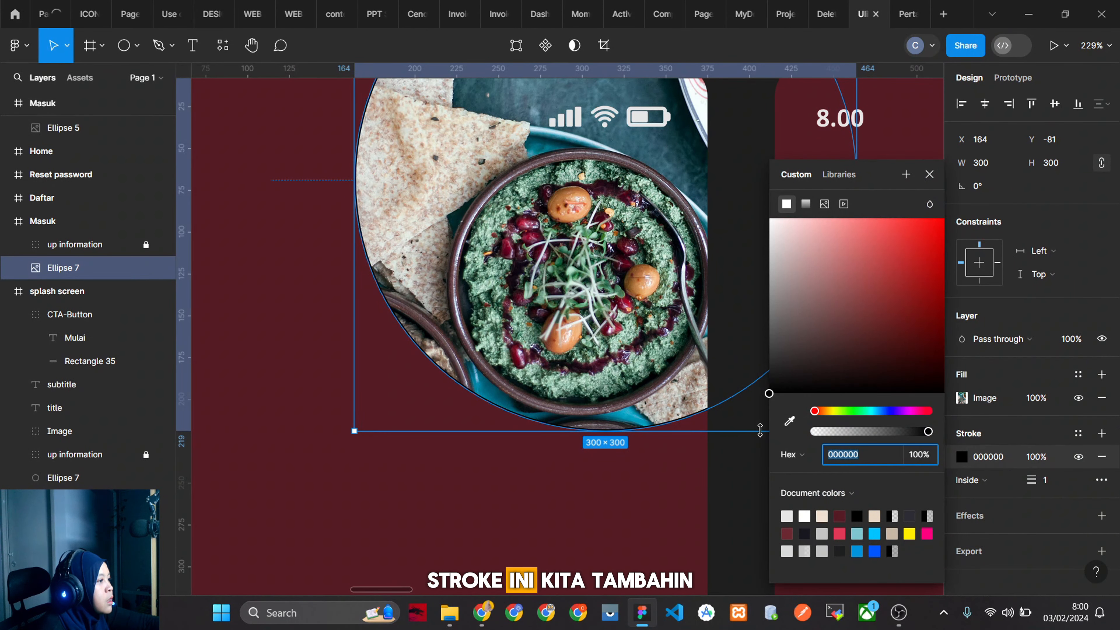
pyautogui.scroll(-5, 693, 439)
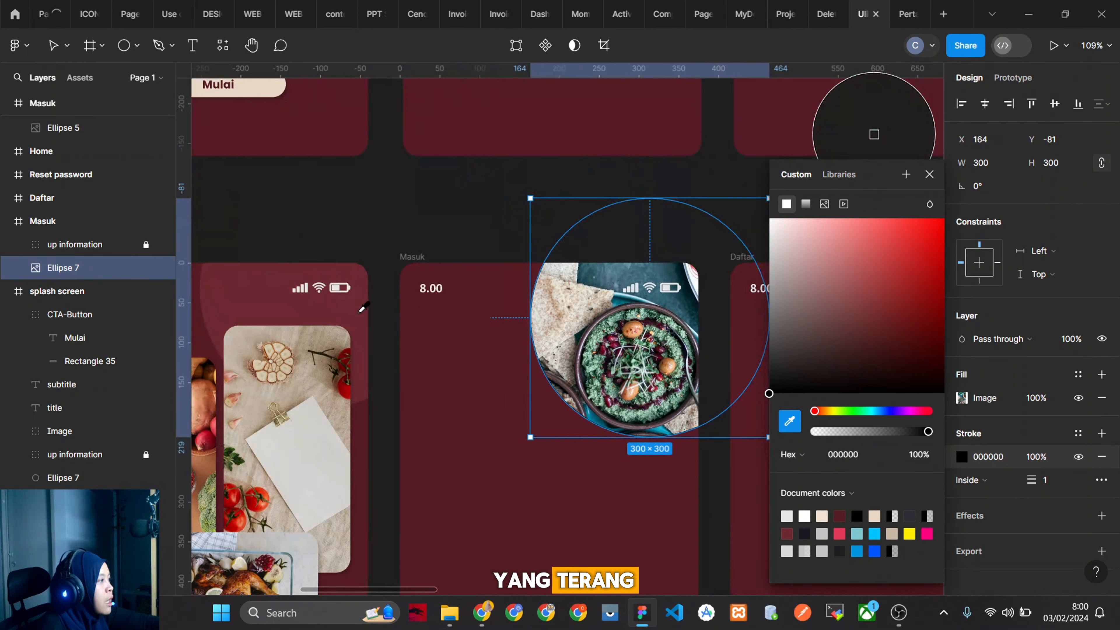
pyautogui.click(467, 353)
pyautogui.click(752, 482)
# Set the Masuk photo circle's stroke position to Outside and its weight to 10.
pyautogui.scroll(4, 675, 424)
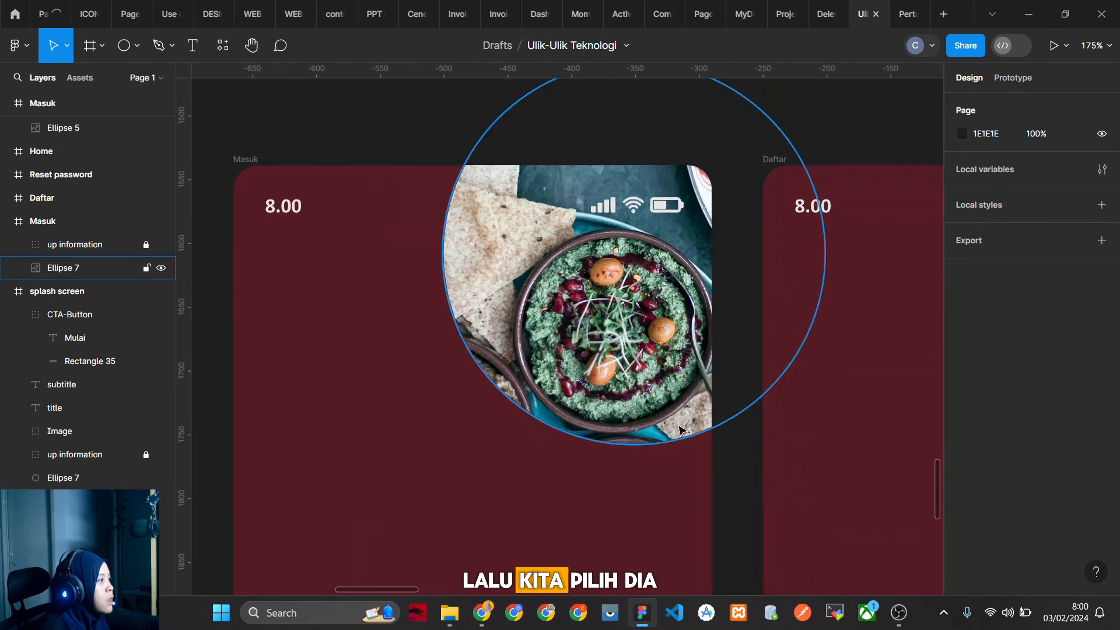
pyautogui.click(675, 423)
pyautogui.scroll(-1, 980, 448)
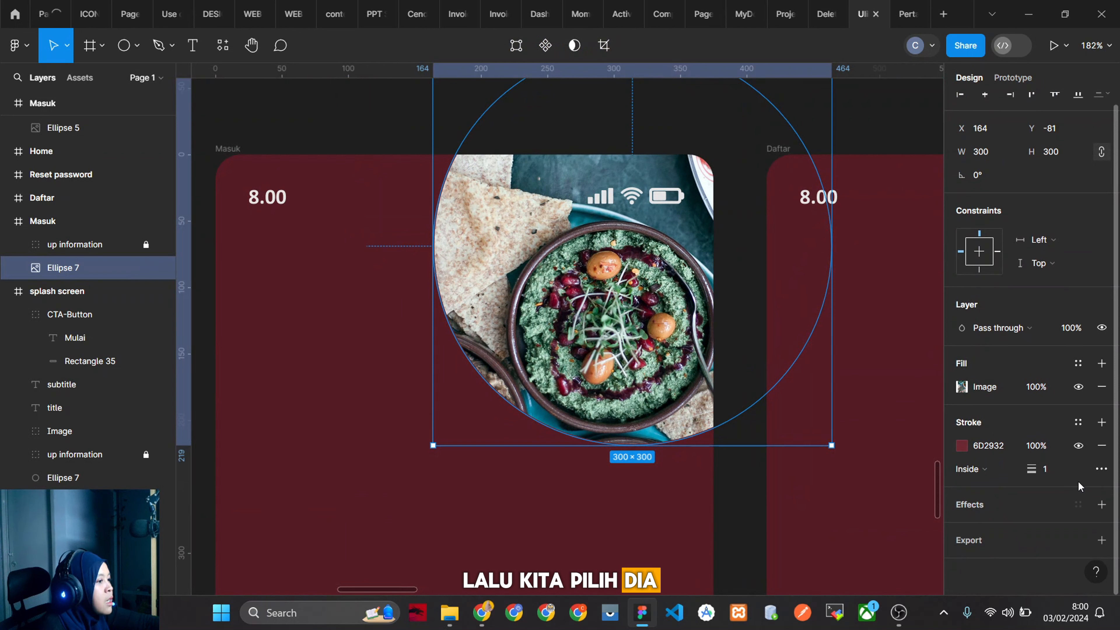
pyautogui.click(974, 469)
pyautogui.click(993, 499)
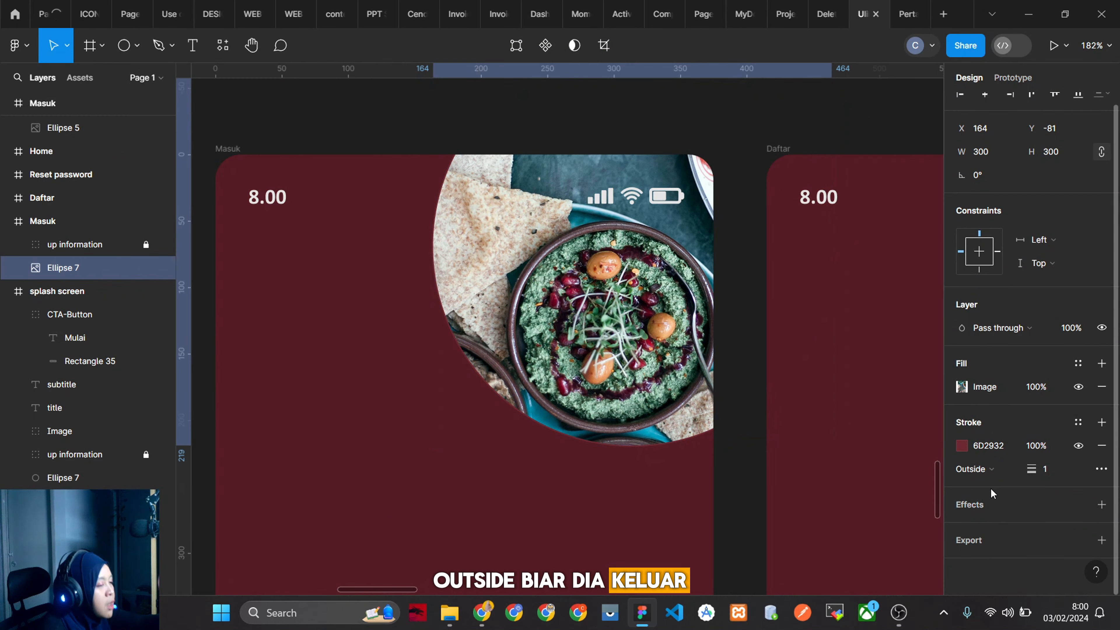
pyautogui.click(1052, 477)
pyautogui.write('10')
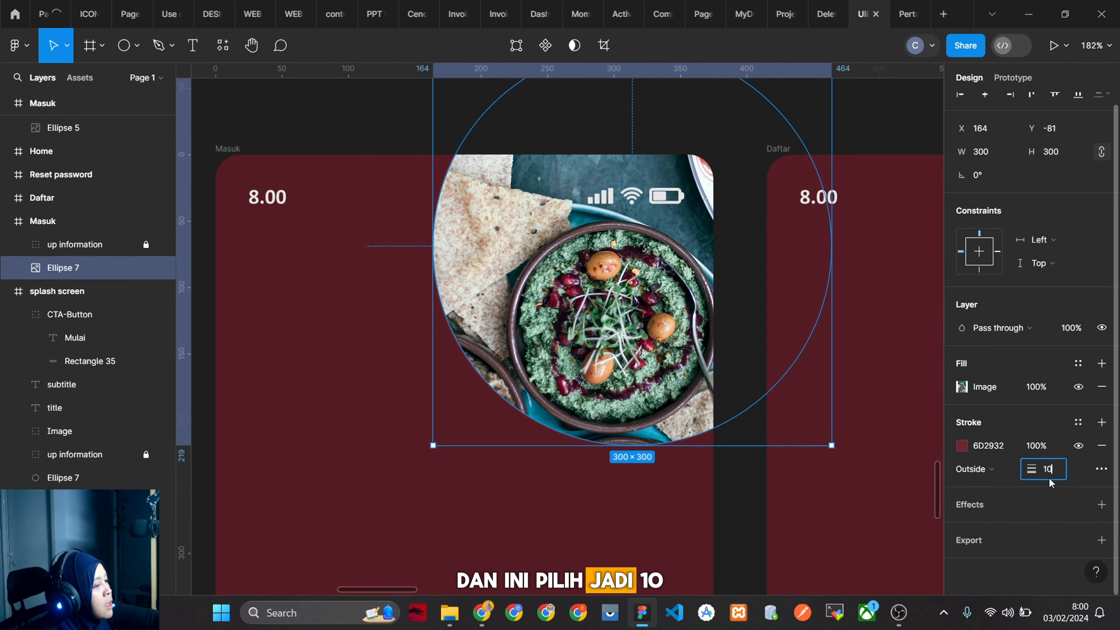
pyautogui.press('Return')
pyautogui.click(740, 390)
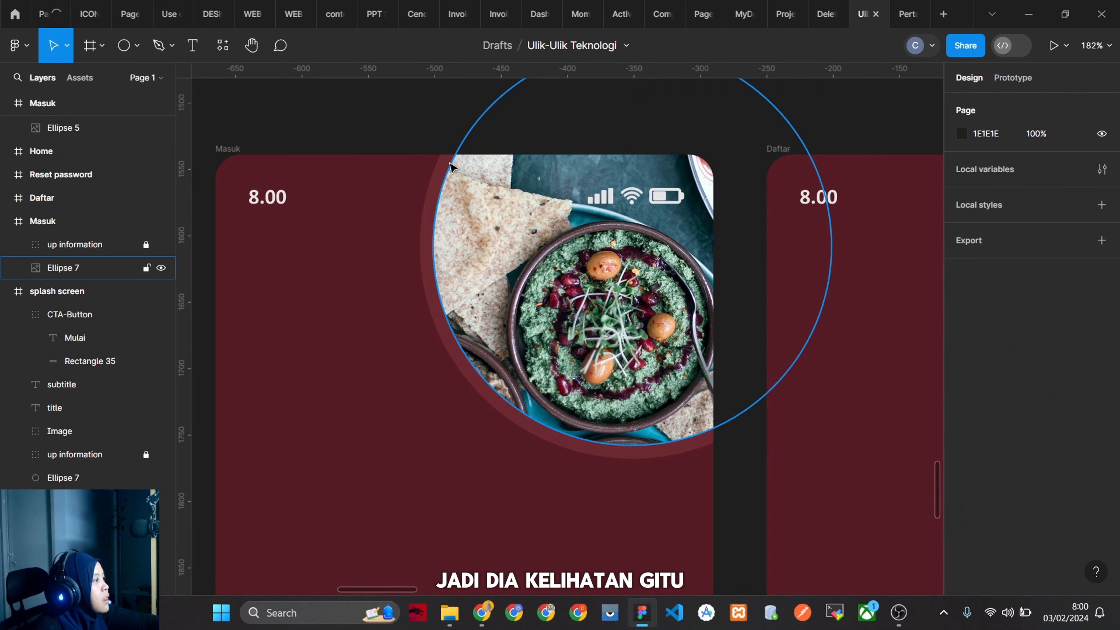
# Try the Inside and Center stroke positions on the photo circle and return the stroke to Outside.
pyautogui.click(644, 240)
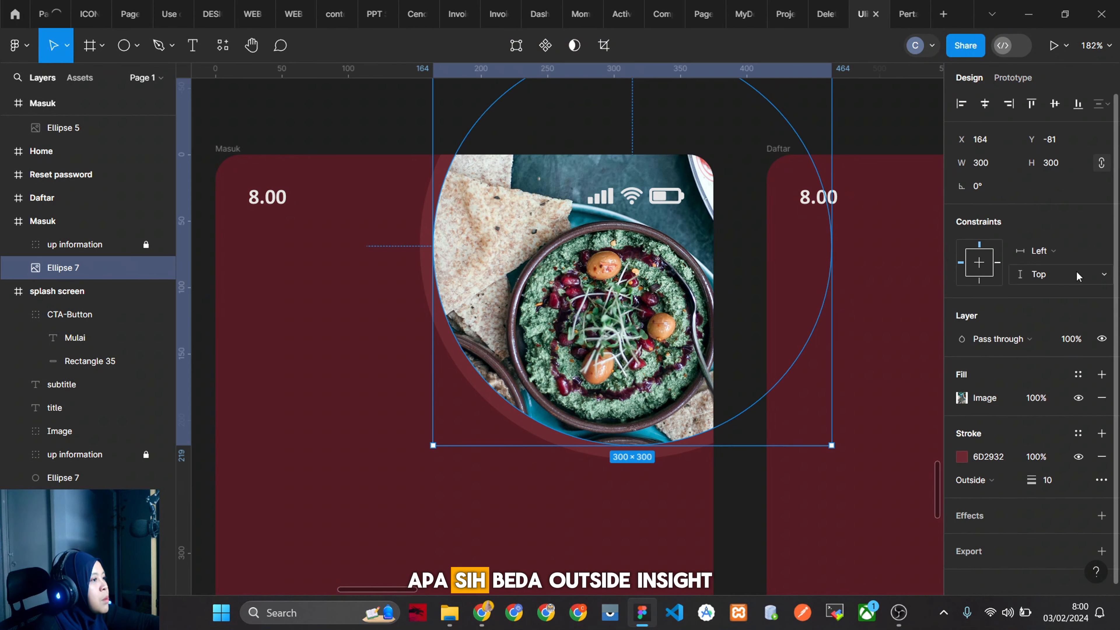
pyautogui.click(973, 480)
pyautogui.click(977, 461)
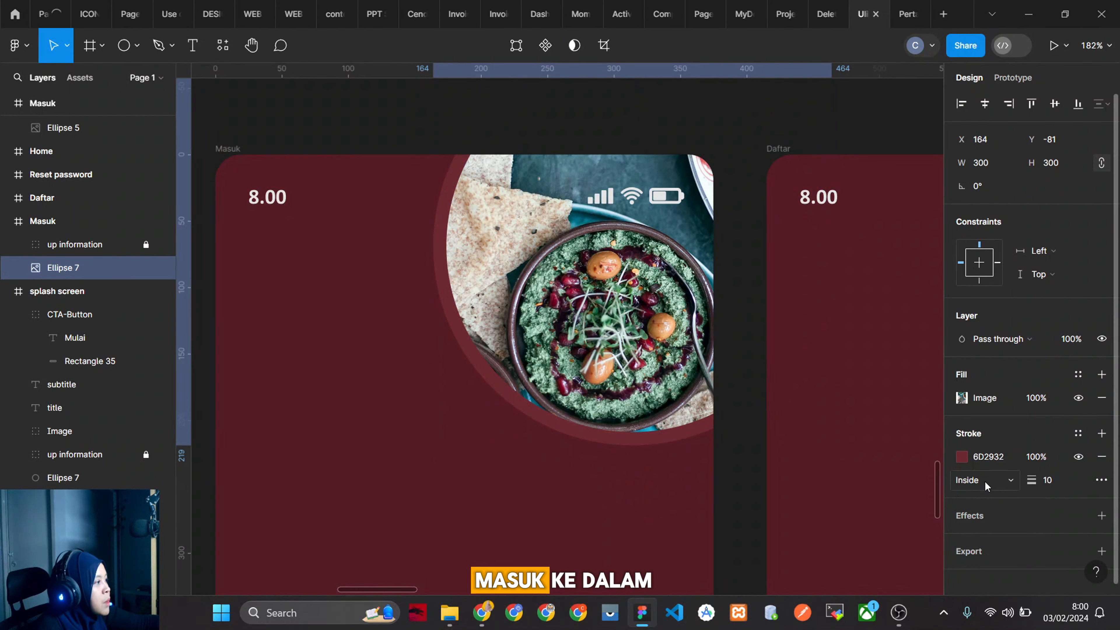
pyautogui.click(985, 485)
pyautogui.click(988, 461)
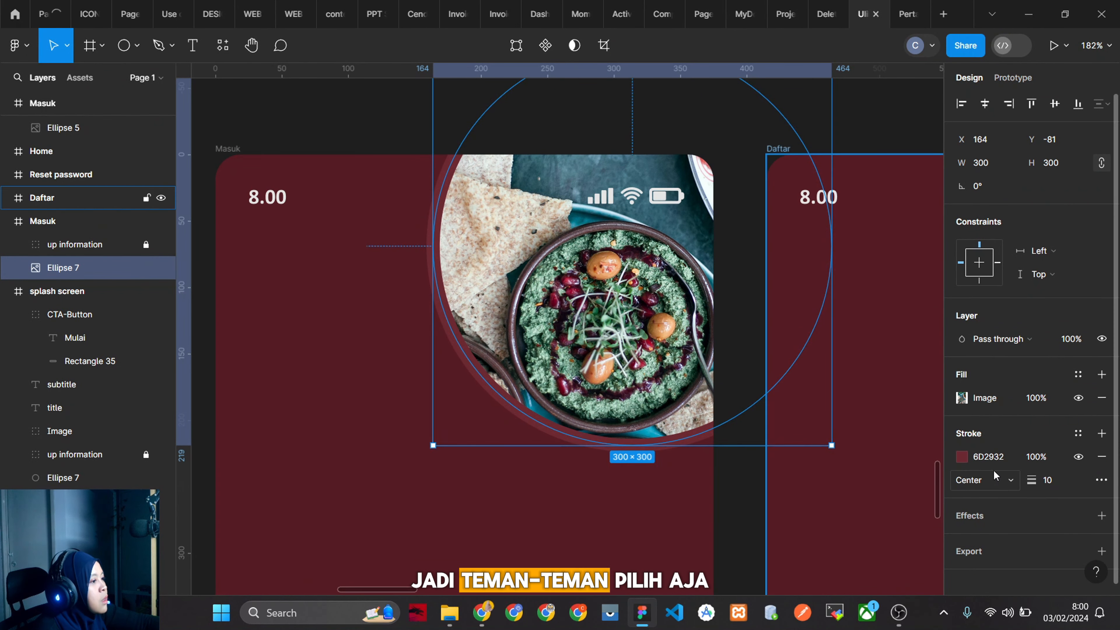
pyautogui.click(976, 480)
pyautogui.click(987, 515)
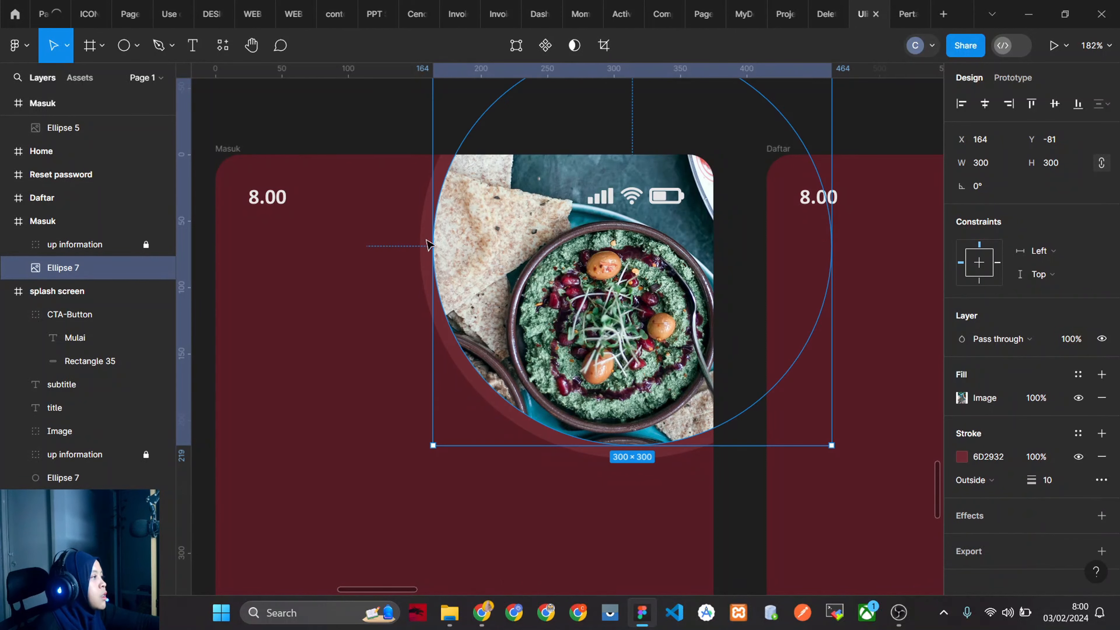
pyautogui.scroll(-10, 753, 256)
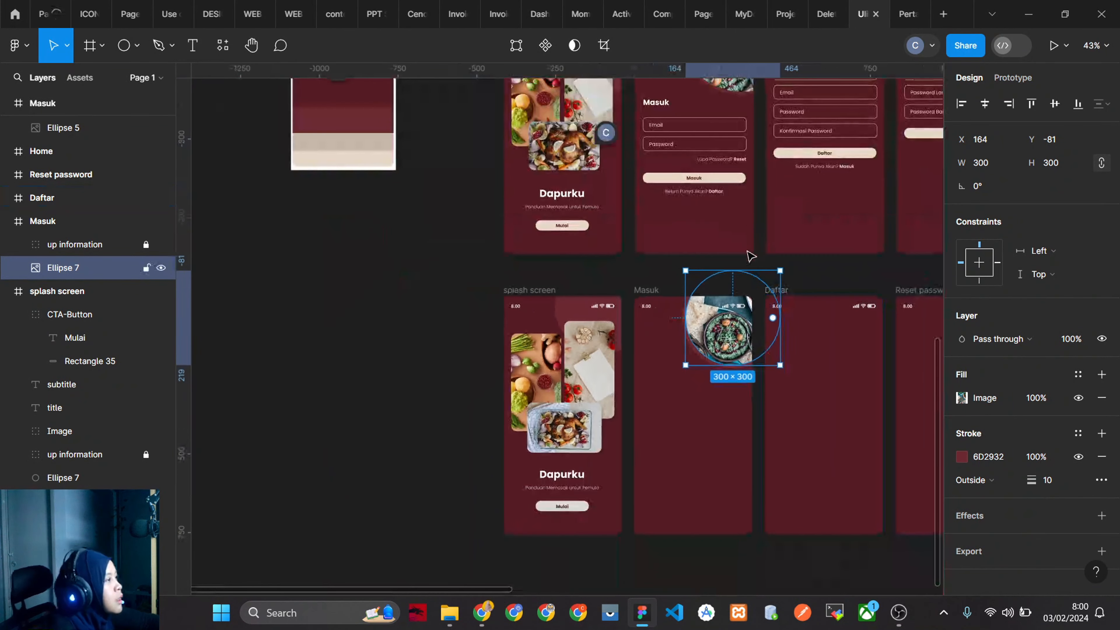
pyautogui.scroll(1, 683, 261)
pyautogui.scroll(-4, 688, 286)
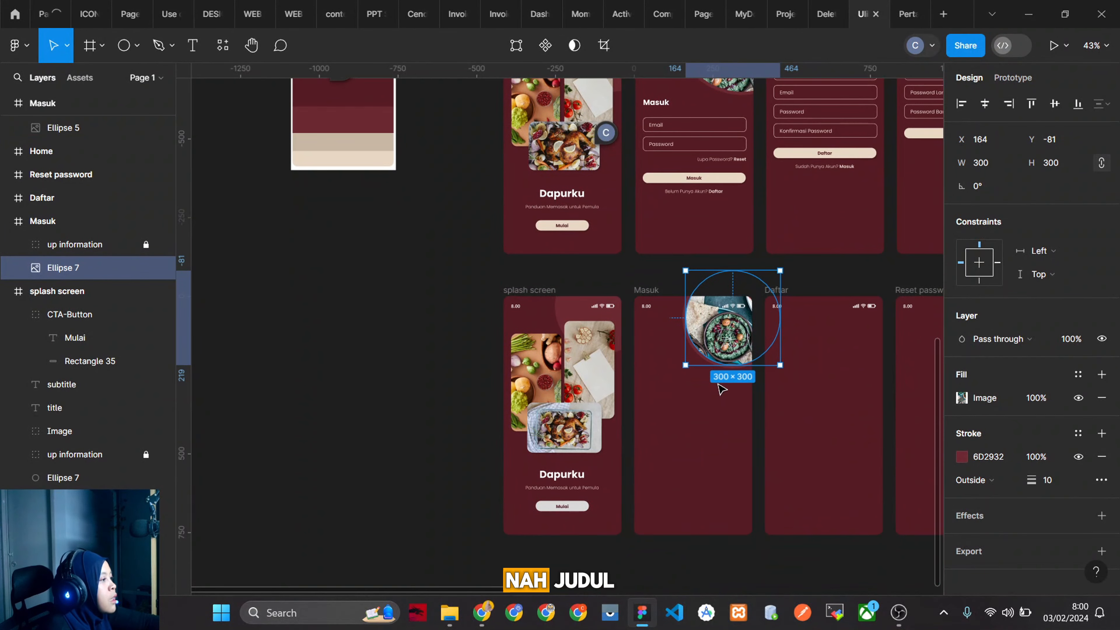
# Add the title "Masuk" in Poppins Bold 24 below the Masuk photo circle, in a text box about 114 × 28.
pyautogui.scroll(6, 701, 363)
pyautogui.scroll(-5, 701, 362)
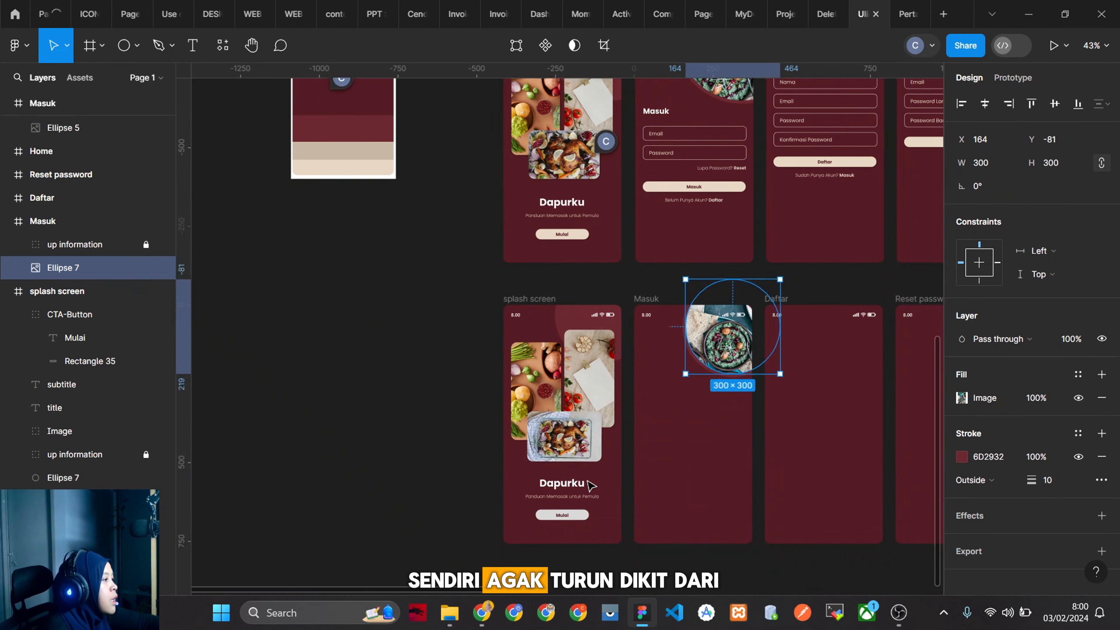
pyautogui.click(577, 484)
pyautogui.scroll(1, 755, 425)
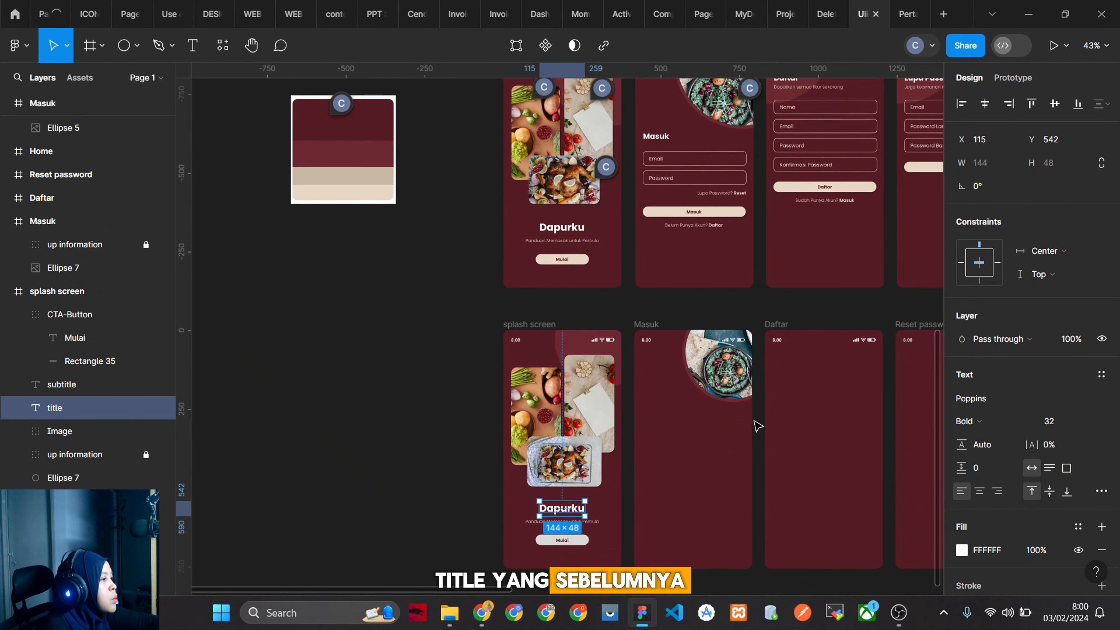
pyautogui.click(655, 138)
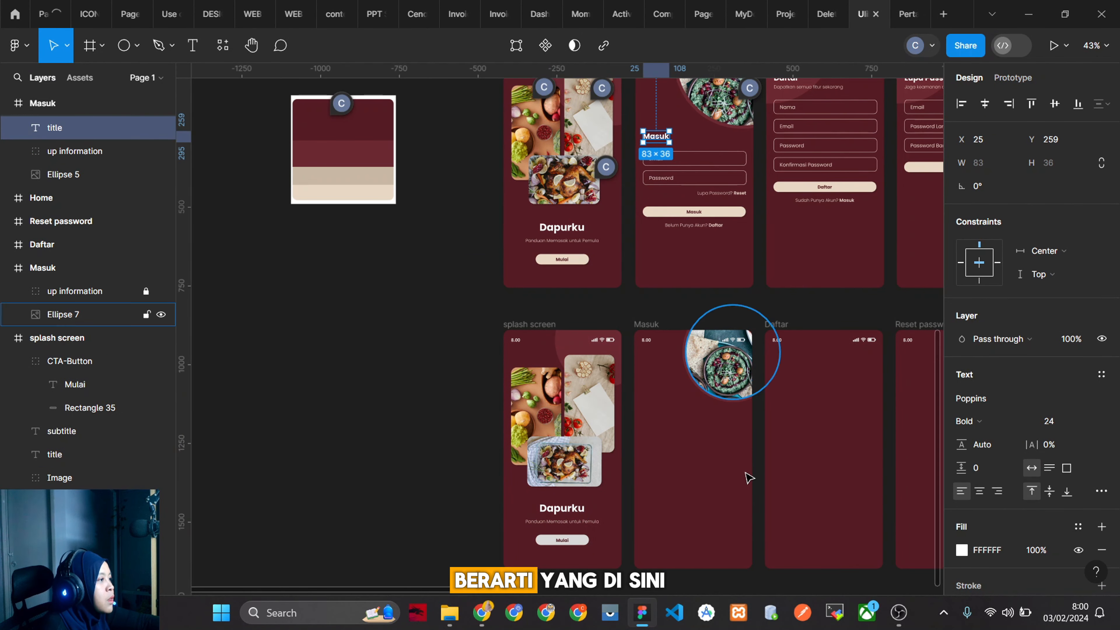
pyautogui.scroll(4, 749, 481)
pyautogui.scroll(4, 753, 487)
pyautogui.press('t')
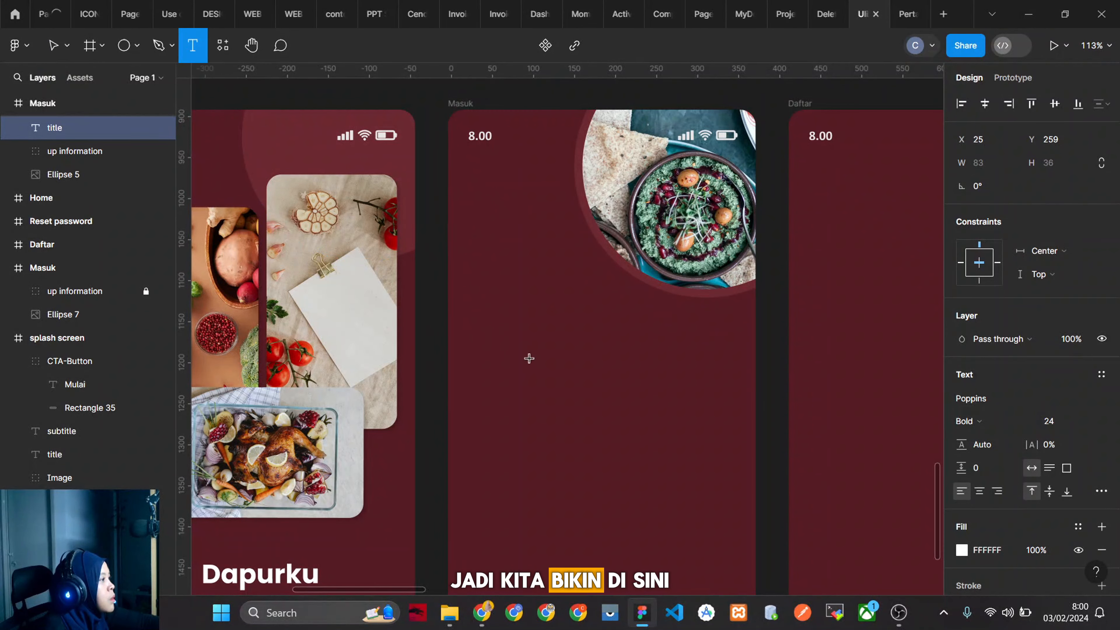
pyautogui.moveTo(482, 325); pyautogui.dragTo(576, 346)
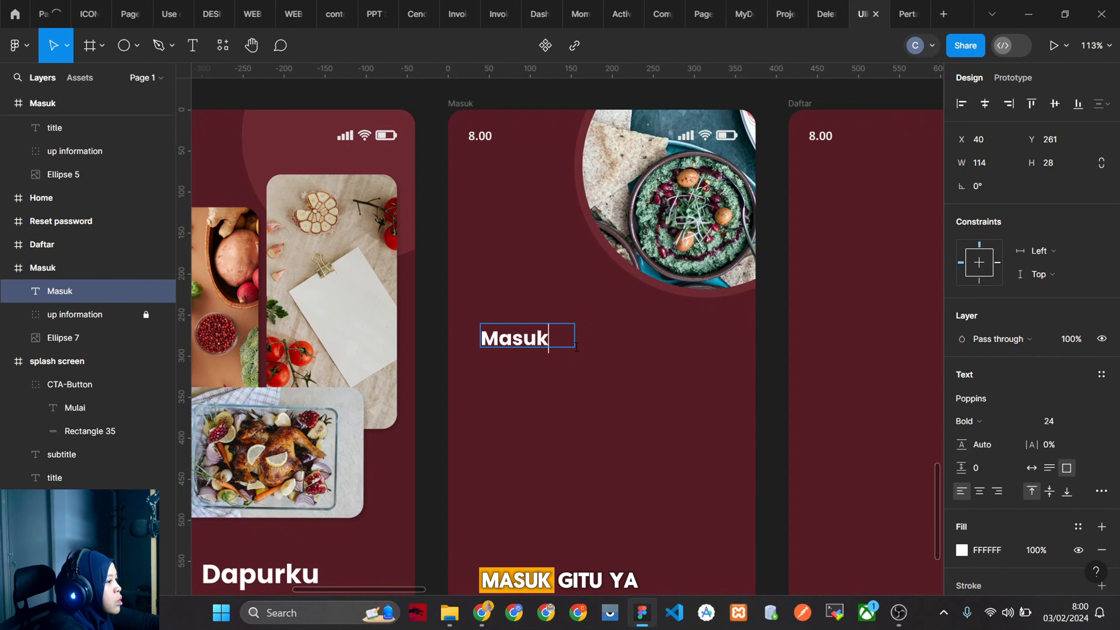
pyautogui.press('Escape')
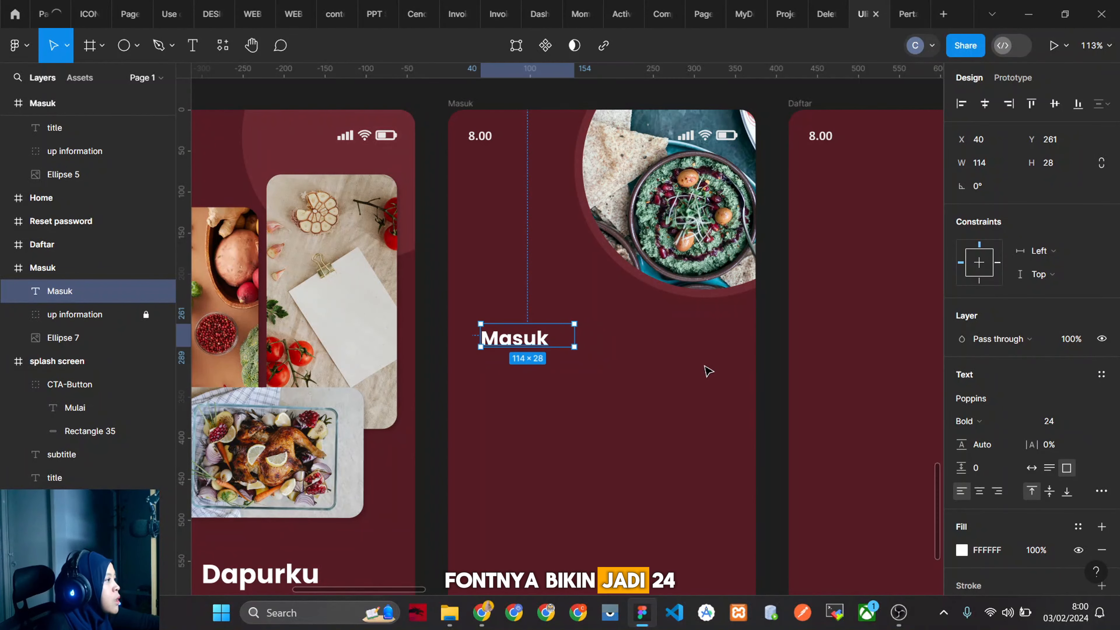
# Move the Masuk title to X 25, Y 257, matching the side margin of the splash screen's image group.
pyautogui.scroll(3, 510, 321)
pyautogui.scroll(3, 609, 380)
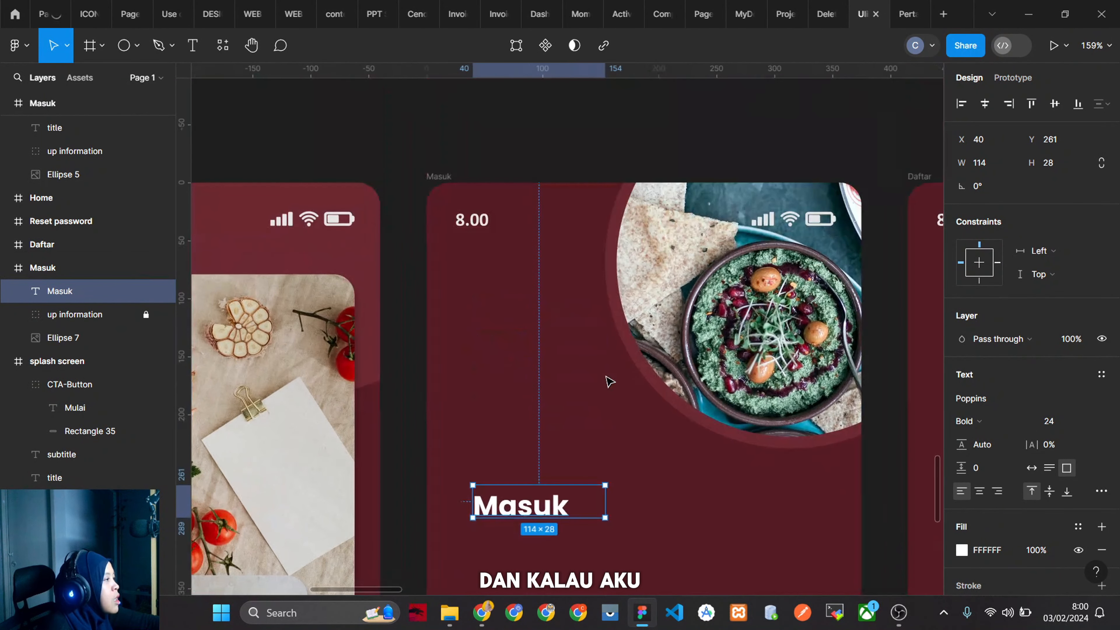
pyautogui.click(480, 233)
pyautogui.scroll(-5, 489, 256)
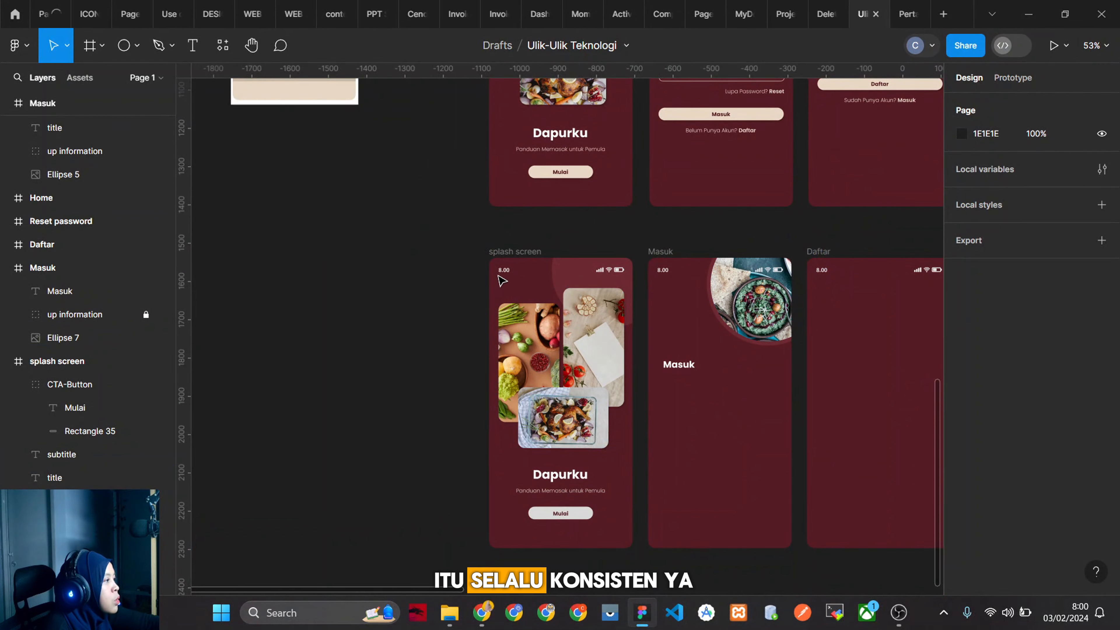
pyautogui.click(508, 306)
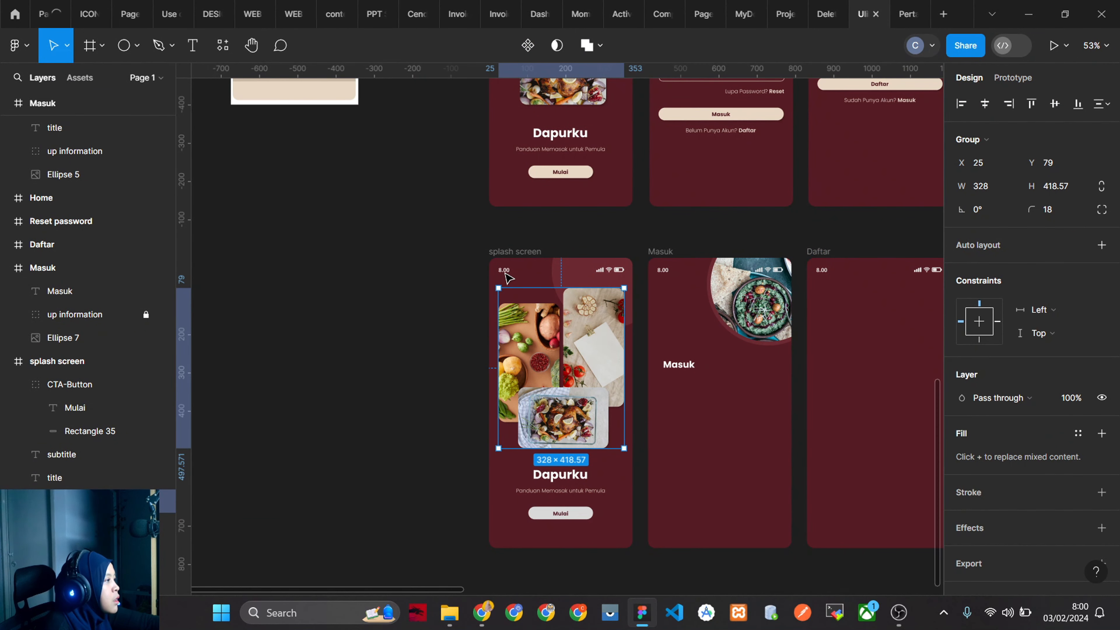
pyautogui.scroll(4, 508, 277)
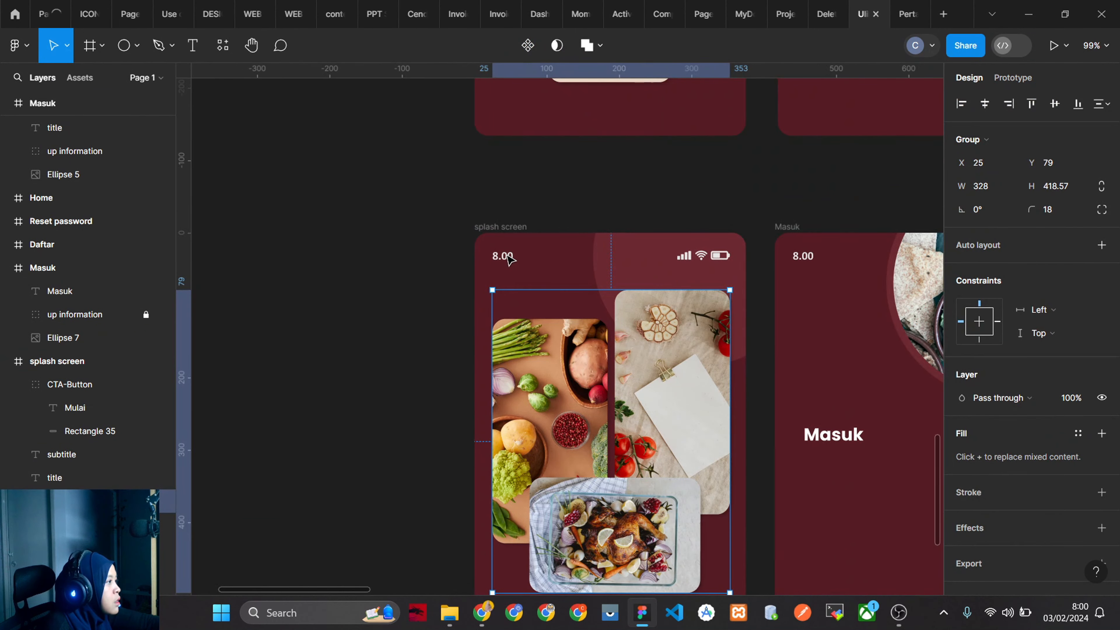
pyautogui.press('alt')
pyautogui.click(493, 277)
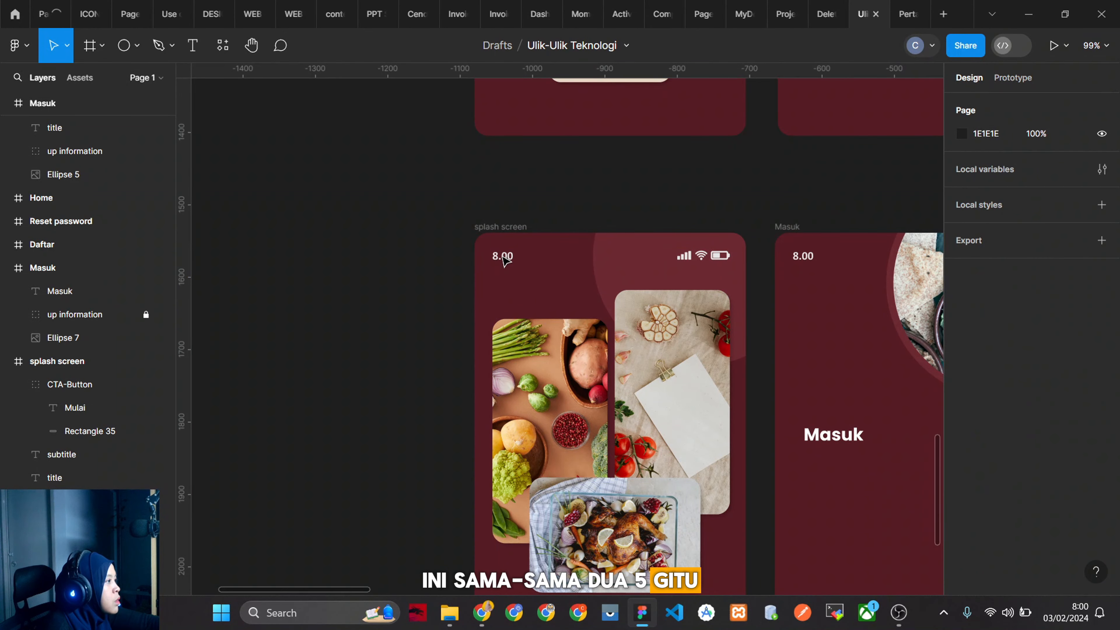
pyautogui.click(532, 390)
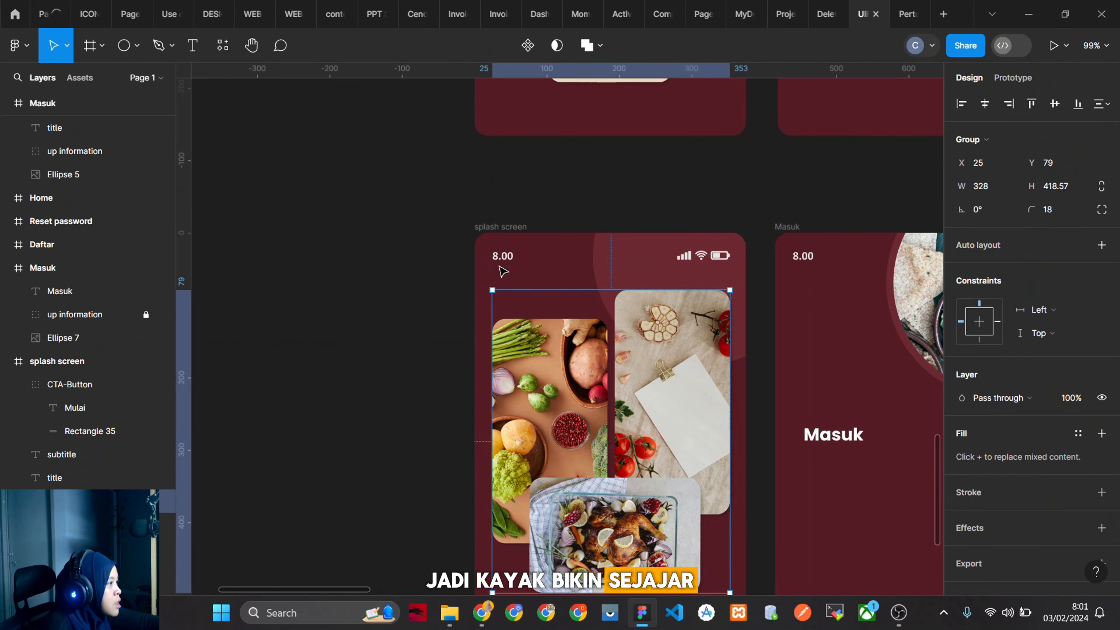
pyautogui.scroll(2, 800, 452)
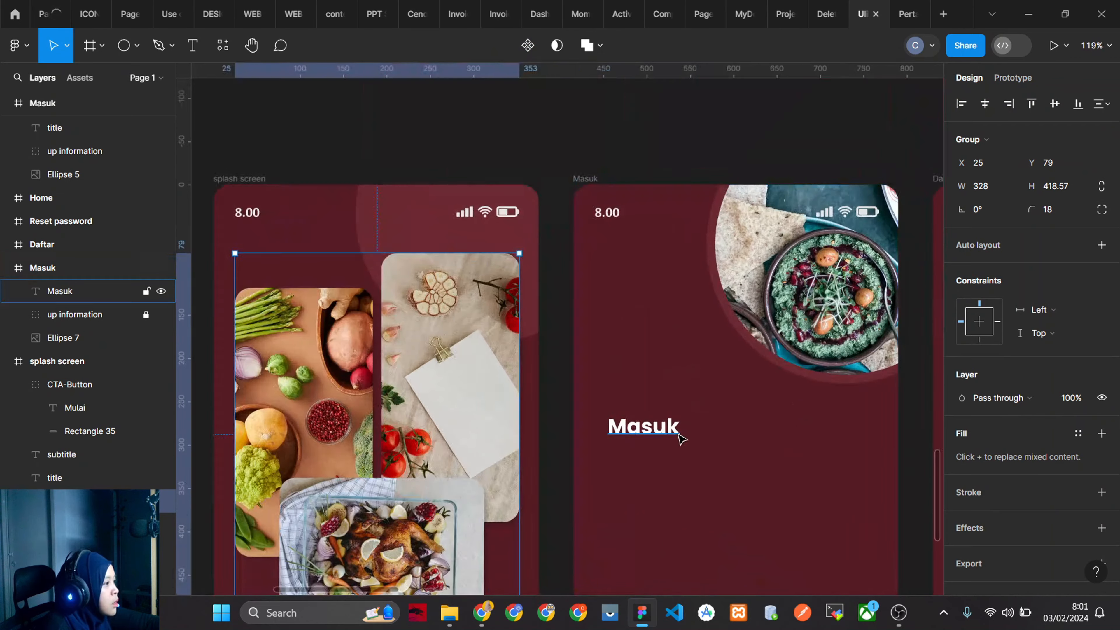
pyautogui.click(682, 439)
pyautogui.moveTo(651, 438); pyautogui.dragTo(640, 434)
# Examine the Email and Password text fields on the finished Masuk reference screen.
pyautogui.scroll(-6, 652, 432)
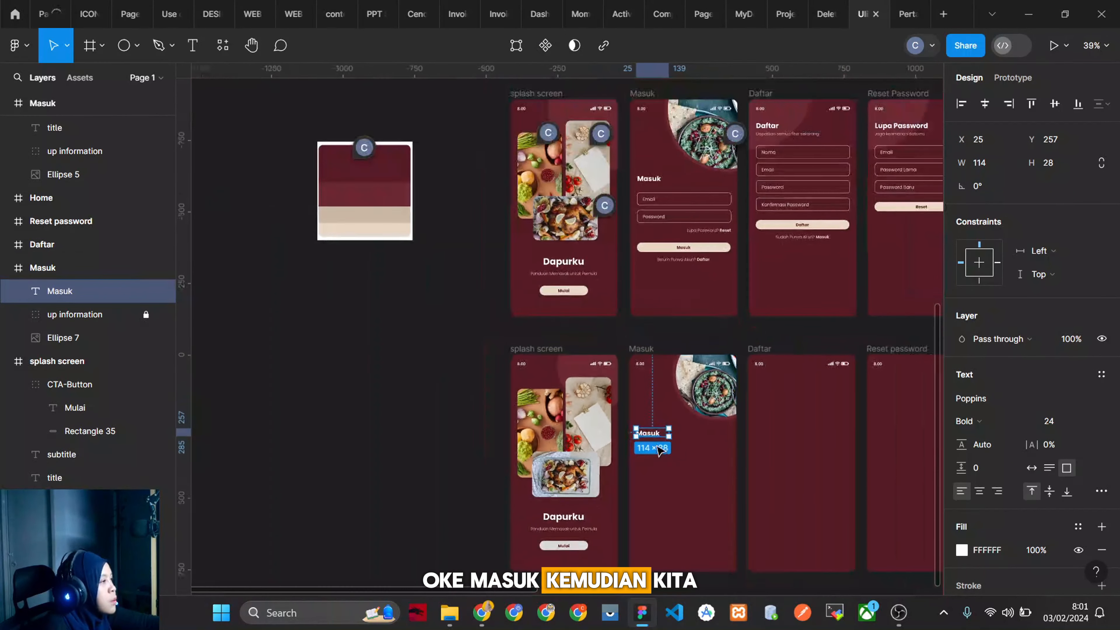
pyautogui.scroll(3, 675, 225)
pyautogui.scroll(4, 752, 229)
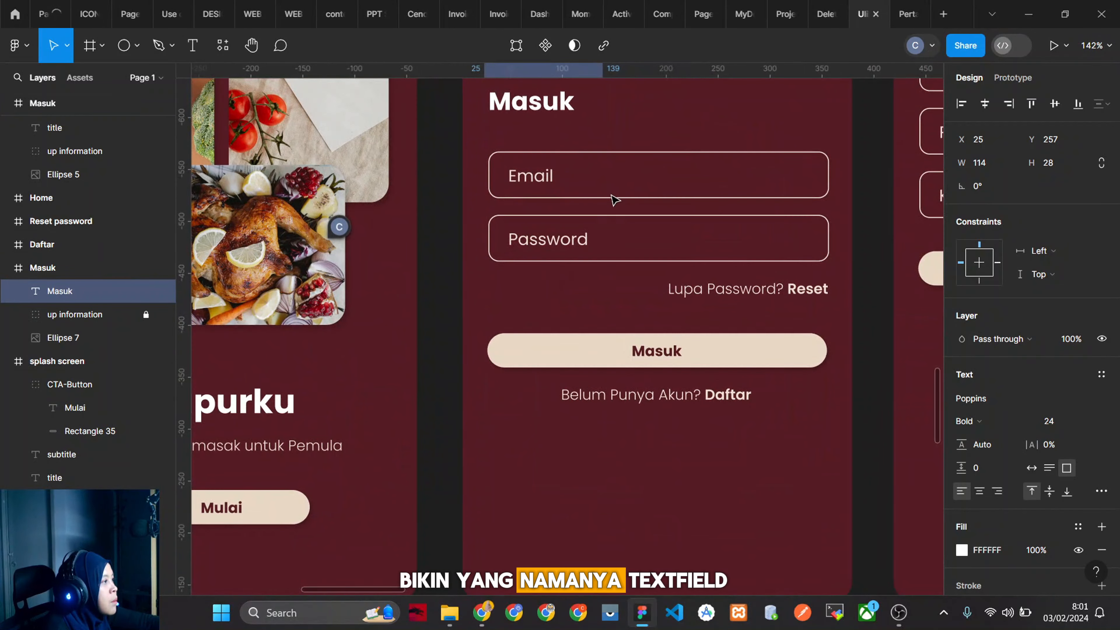
pyautogui.press('Escape')
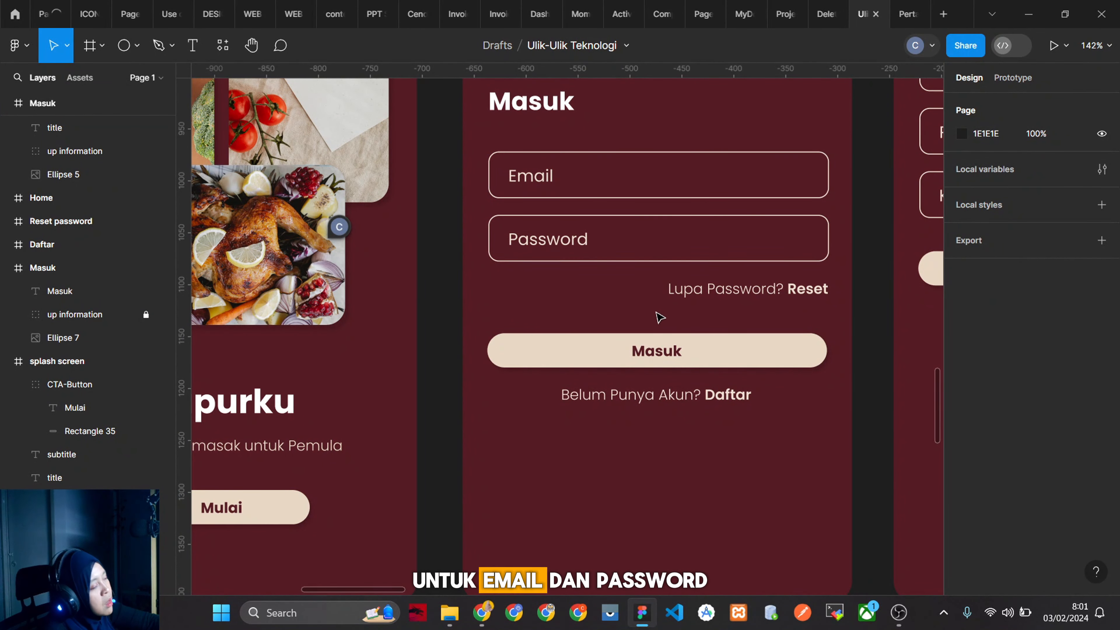
pyautogui.scroll(-5, 657, 315)
pyautogui.scroll(3, 655, 497)
pyautogui.scroll(-5, 658, 417)
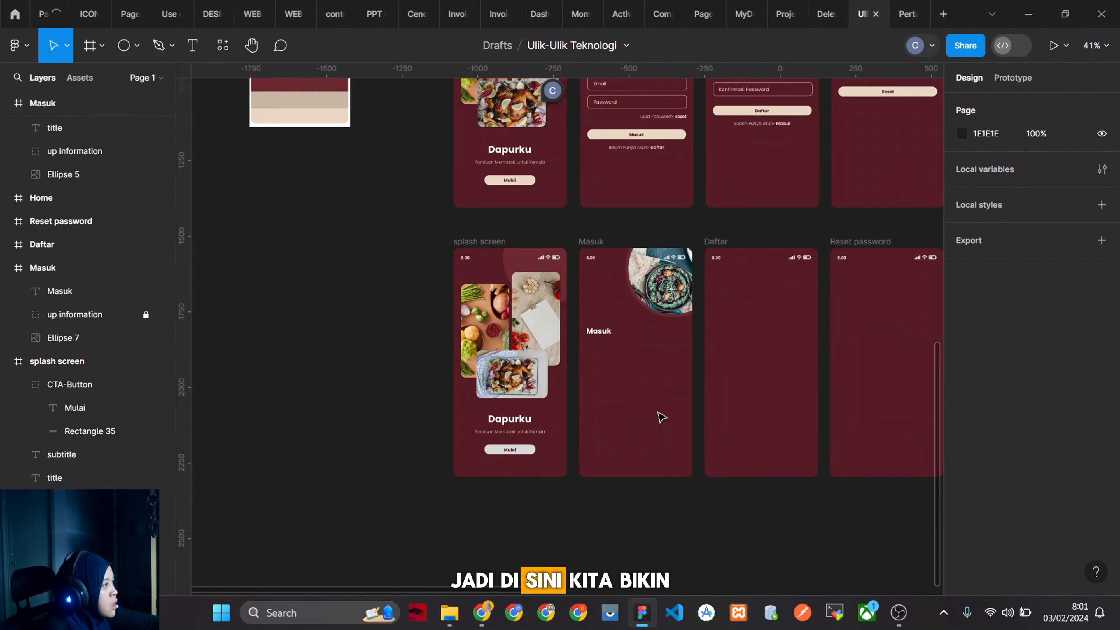
# Draw a rectangle about 328 × 44 at X 25, Y 300 beneath the Masuk title as the text field.
pyautogui.scroll(5, 657, 418)
pyautogui.scroll(4, 684, 280)
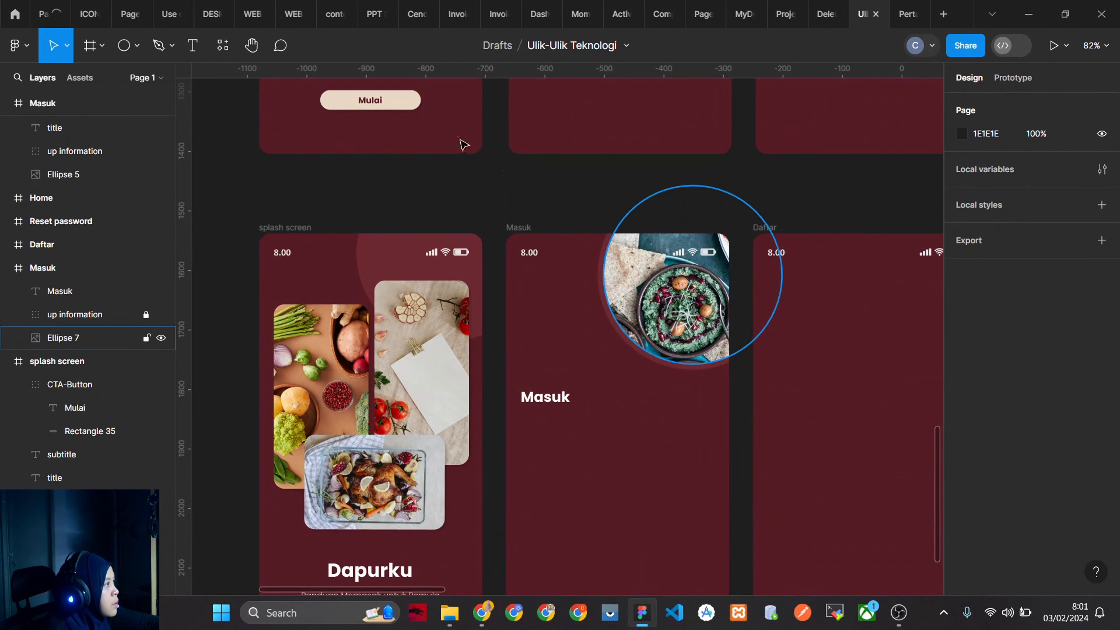
pyautogui.click(102, 45)
pyautogui.click(137, 45)
pyautogui.click(132, 81)
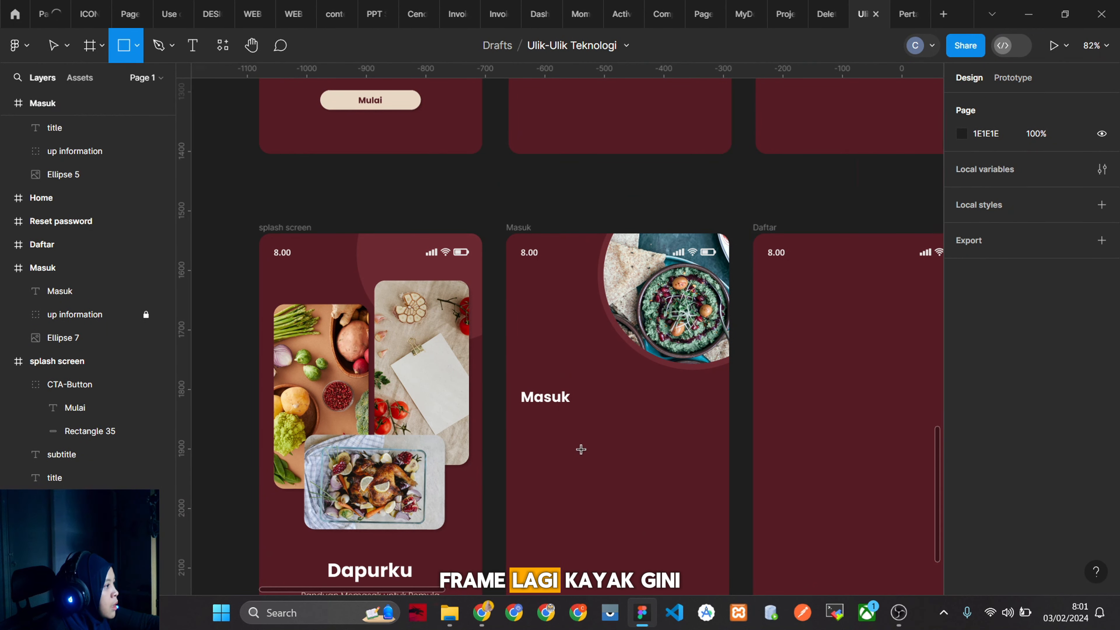
pyautogui.scroll(4, 581, 449)
pyautogui.moveTo(471, 380)
pyautogui.mouseDown()
pyautogui.moveTo(580, 421)
pyautogui.moveTo(740, 443)
pyautogui.moveTo(839, 433)
pyautogui.mouseUp()
# Set the text field rectangle's corner radius to 10, following the reference Email field.
pyautogui.scroll(-10, 529, 441)
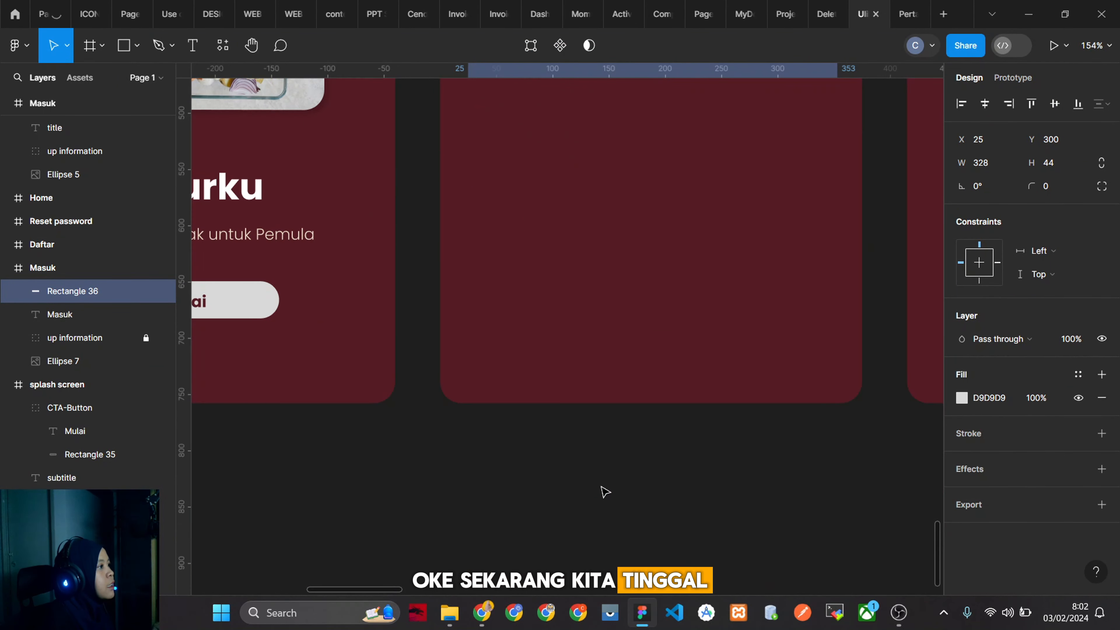
pyautogui.scroll(15, 642, 488)
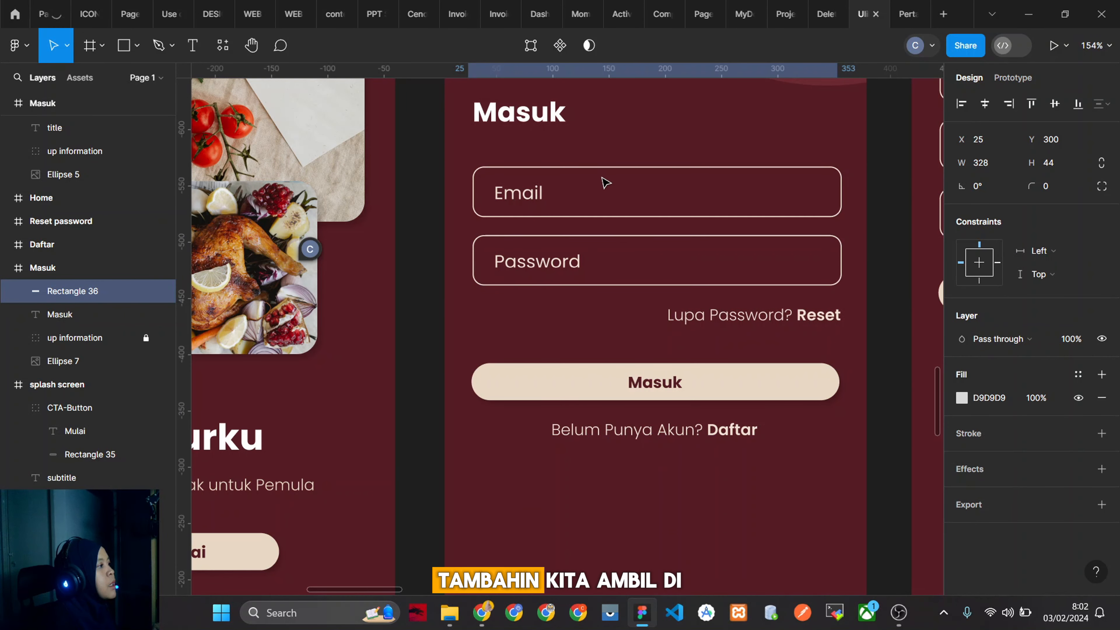
pyautogui.click(843, 181)
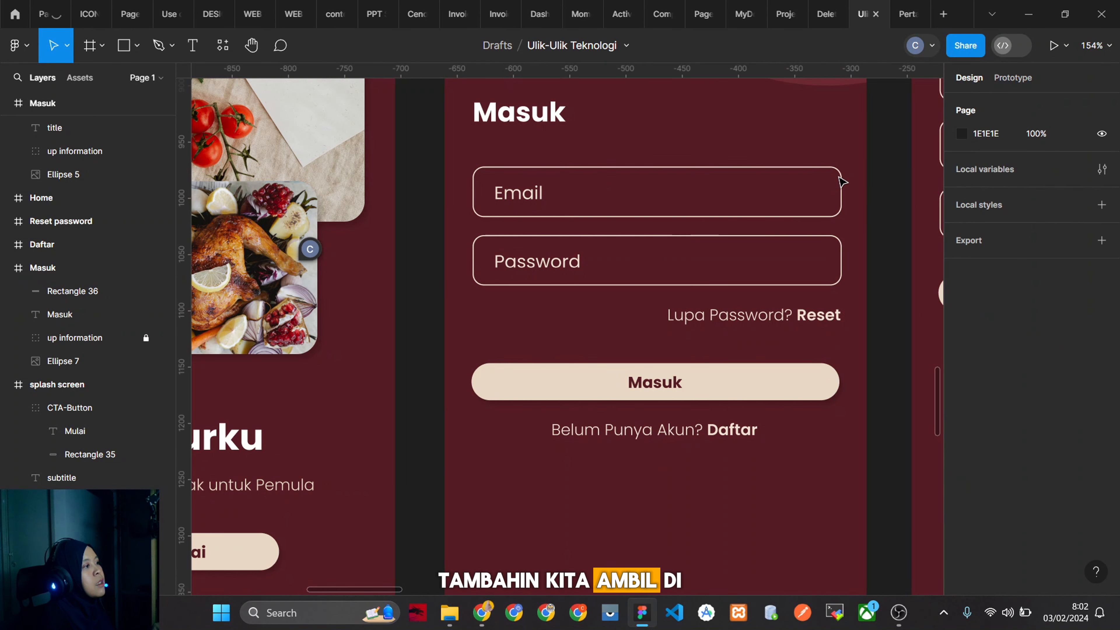
pyautogui.click(777, 176)
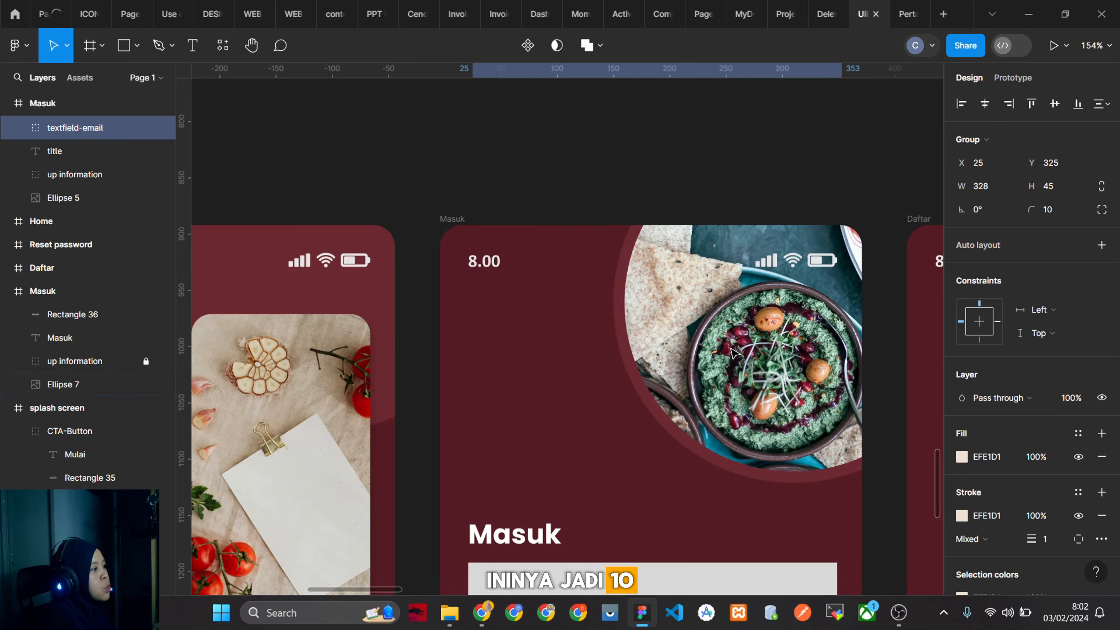
pyautogui.scroll(-5, 755, 379)
pyautogui.click(757, 325)
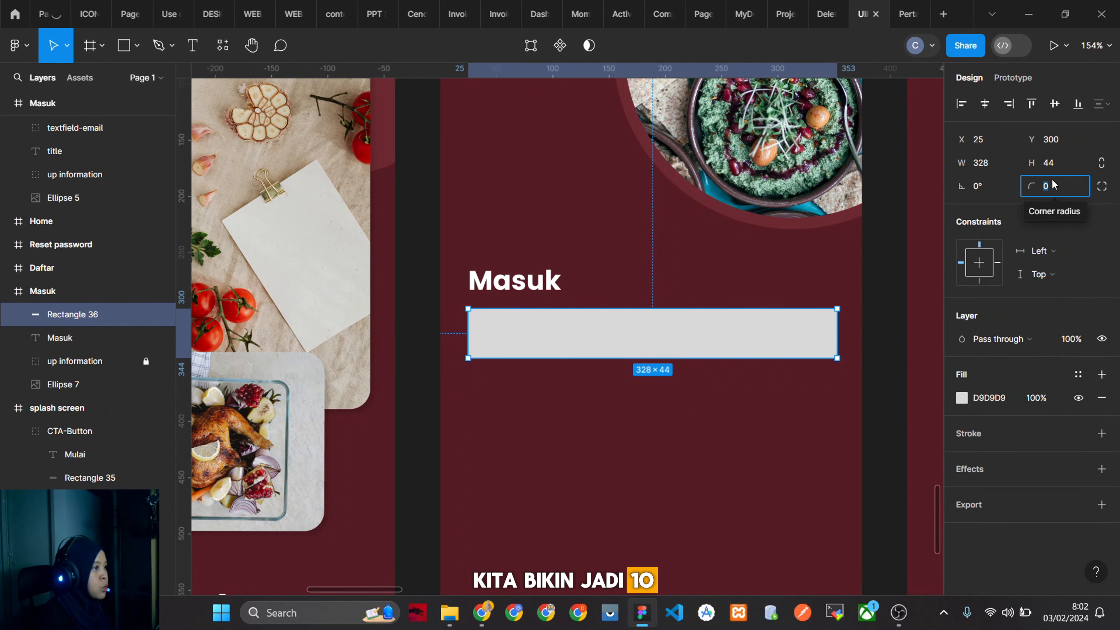
pyautogui.write('10')
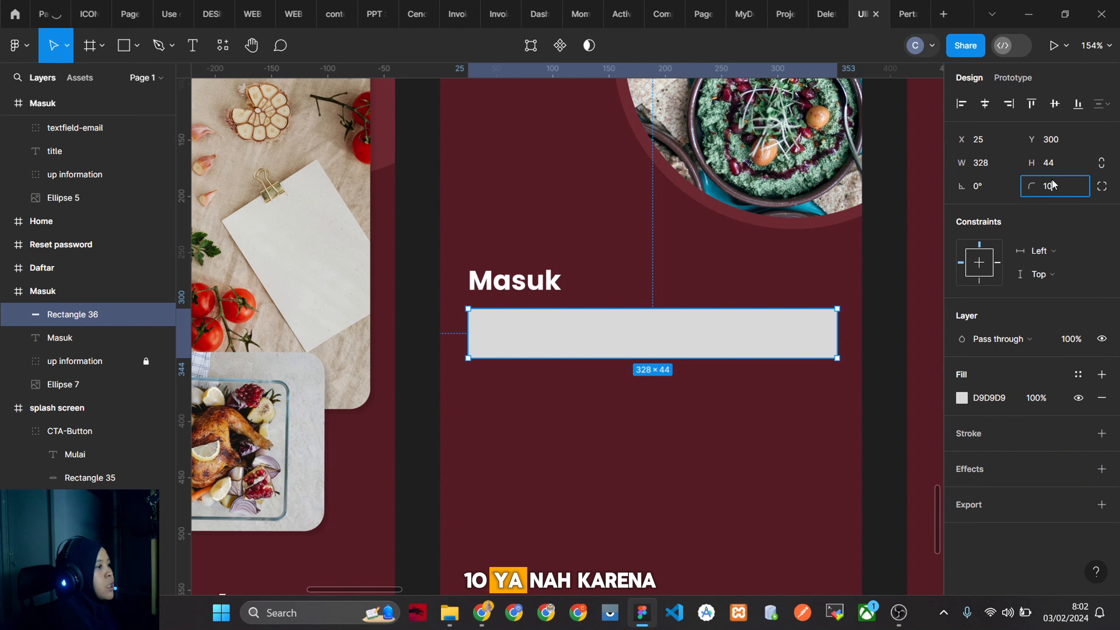
pyautogui.press('Return')
# Remove the text field rectangle's fill and add a stroke colored E8D8C4, sampled from the palette's lightest beige.
pyautogui.scroll(12, 734, 353)
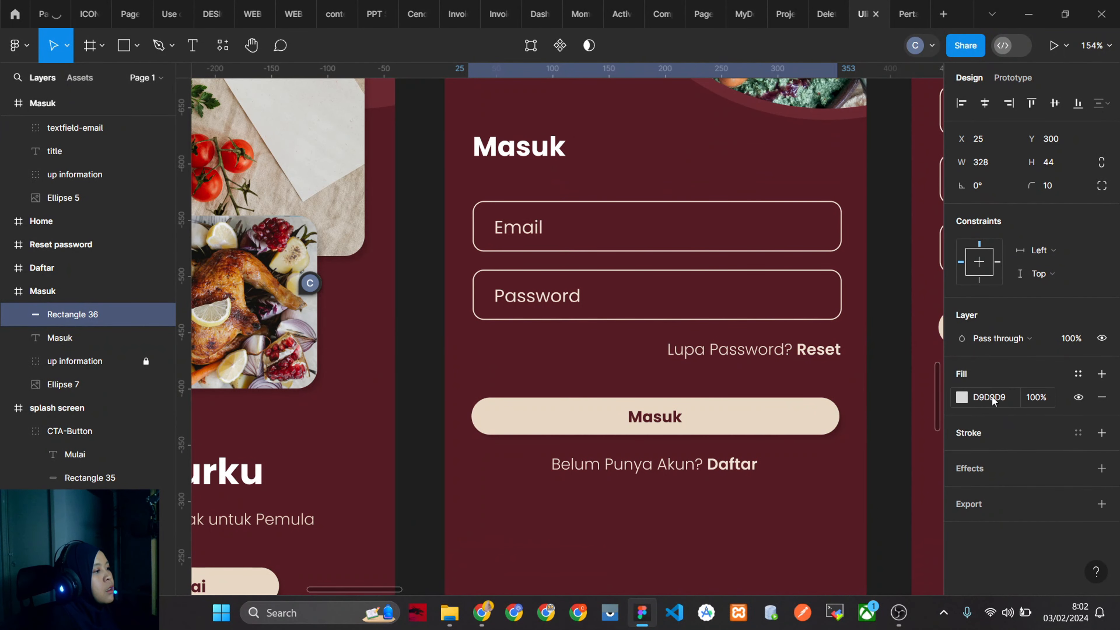
pyautogui.click(1104, 399)
pyautogui.click(1102, 410)
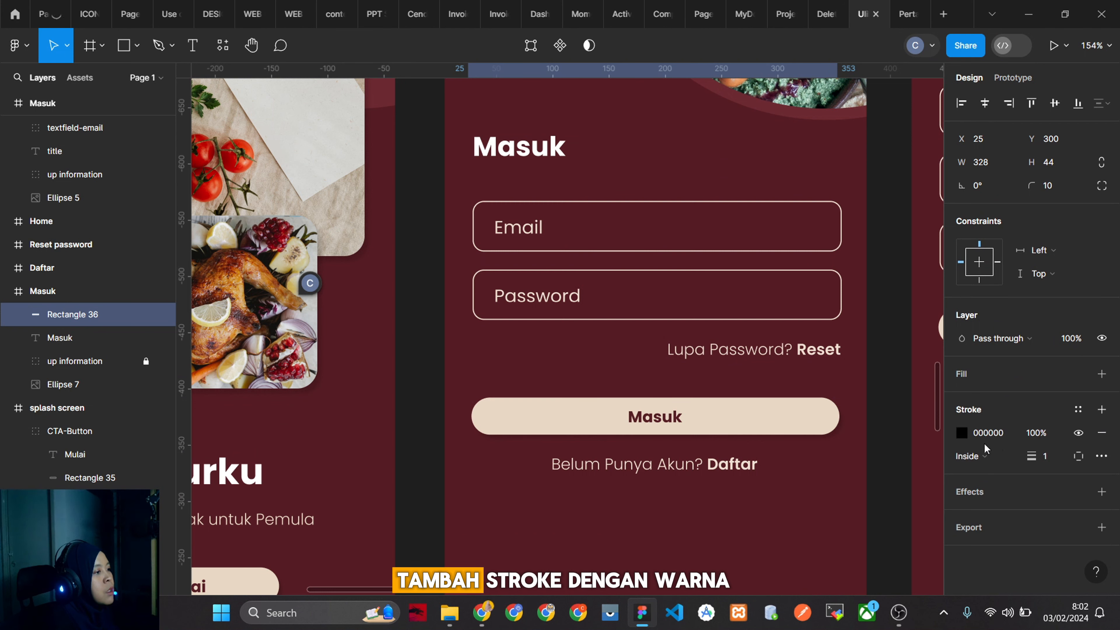
pyautogui.click(962, 433)
pyautogui.click(789, 421)
pyautogui.scroll(-5, 705, 350)
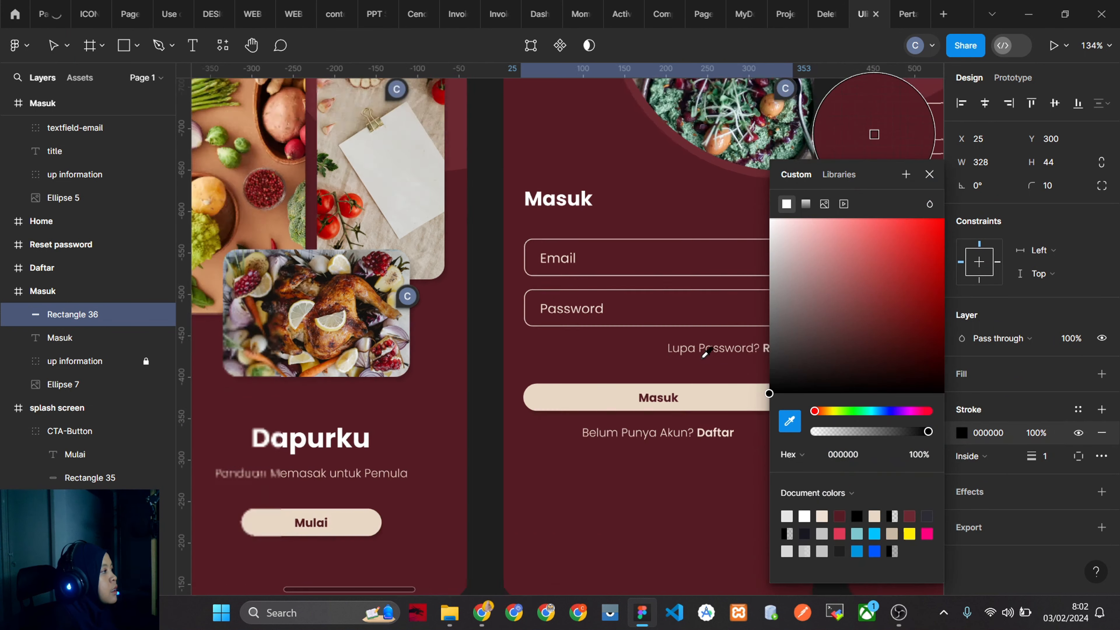
pyautogui.click(300, 349)
pyautogui.scroll(-5, 467, 381)
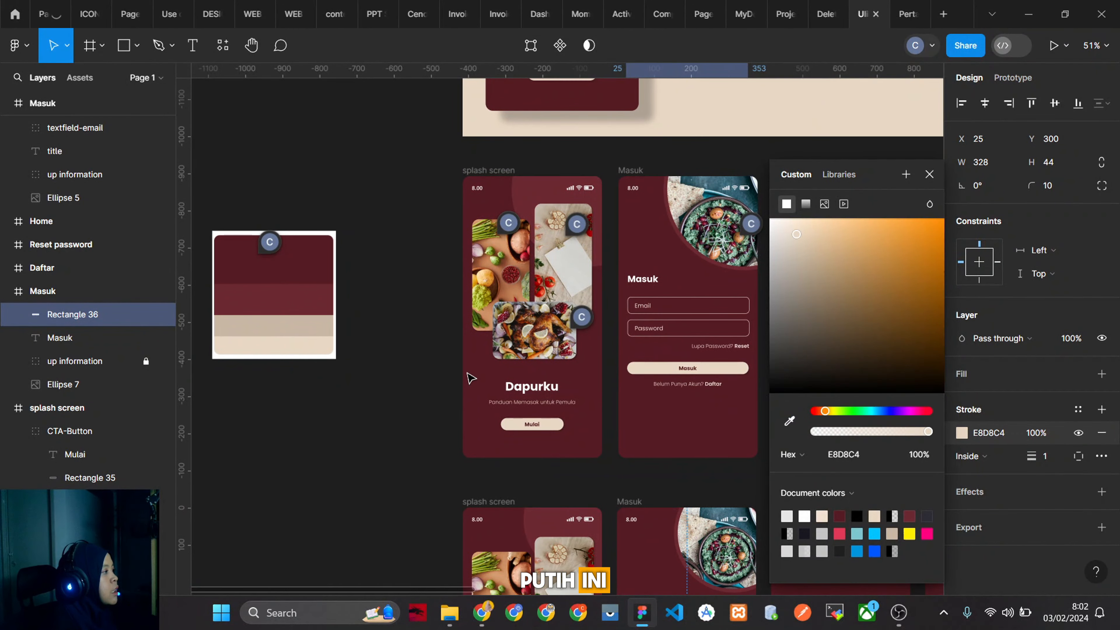
pyautogui.scroll(5, 717, 494)
pyautogui.click(716, 498)
pyautogui.scroll(3, 714, 494)
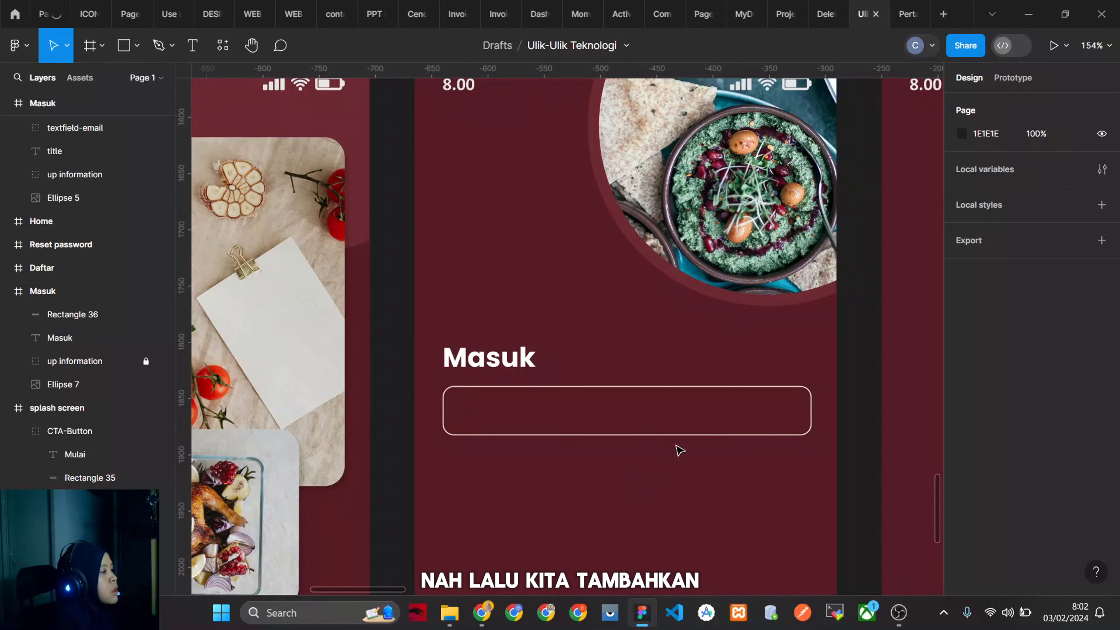
# Add the placeholder text "Email" in Poppins Regular 16 inside the text field, in a box about 103 × 22 at X 47, Y 314.
pyautogui.click(706, 434)
pyautogui.scroll(-5, 686, 450)
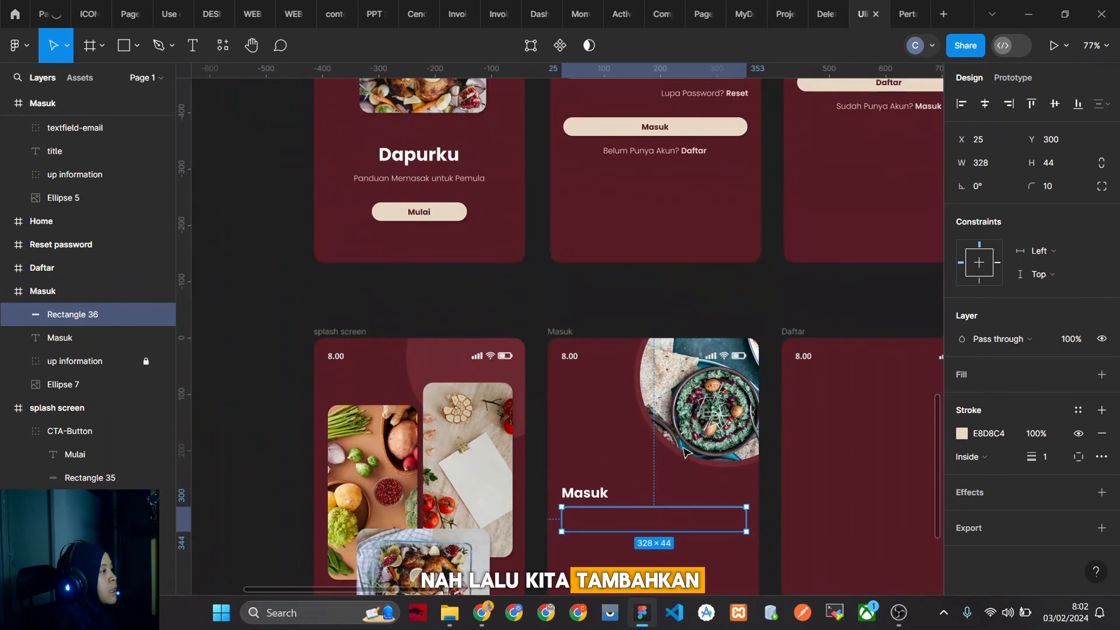
pyautogui.scroll(7, 686, 450)
pyautogui.scroll(-10, 662, 335)
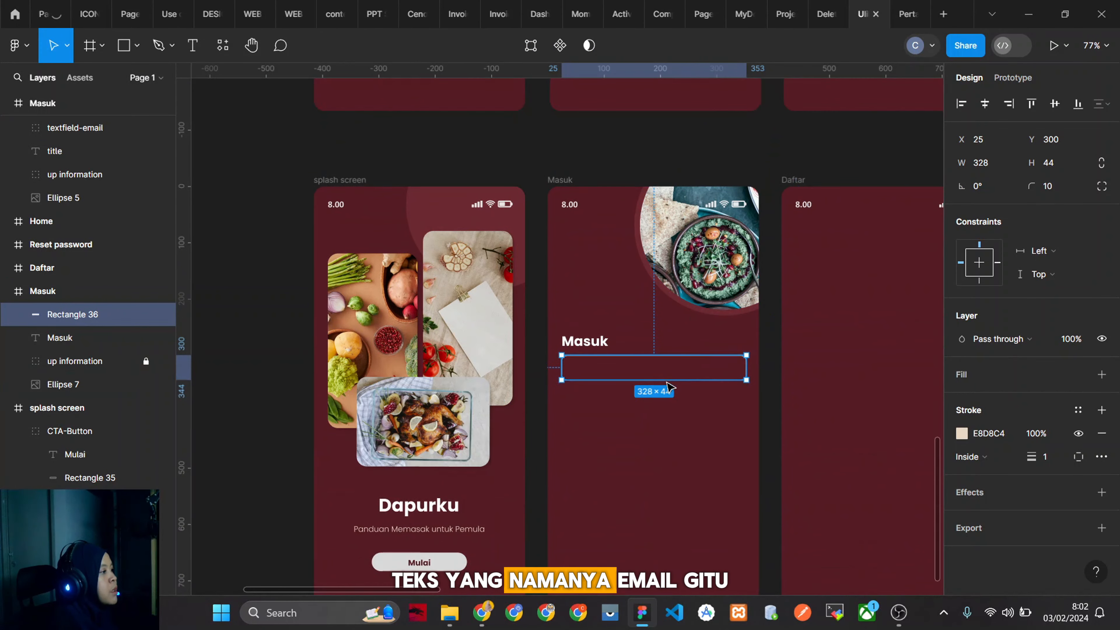
pyautogui.scroll(5, 667, 387)
pyautogui.press('t')
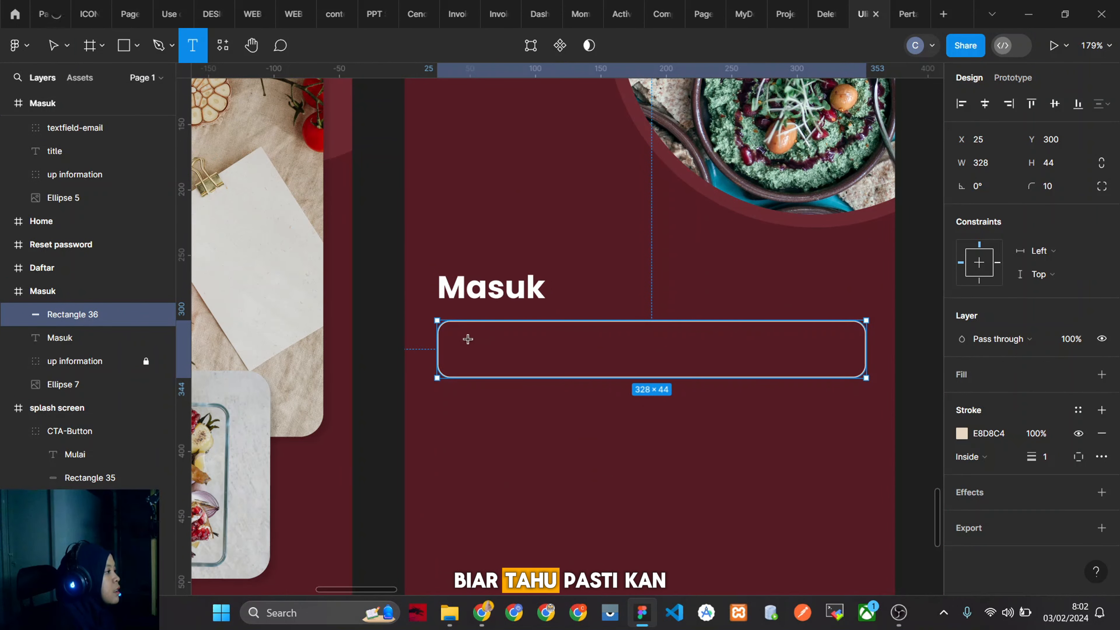
pyautogui.moveTo(467, 339); pyautogui.dragTo(602, 368)
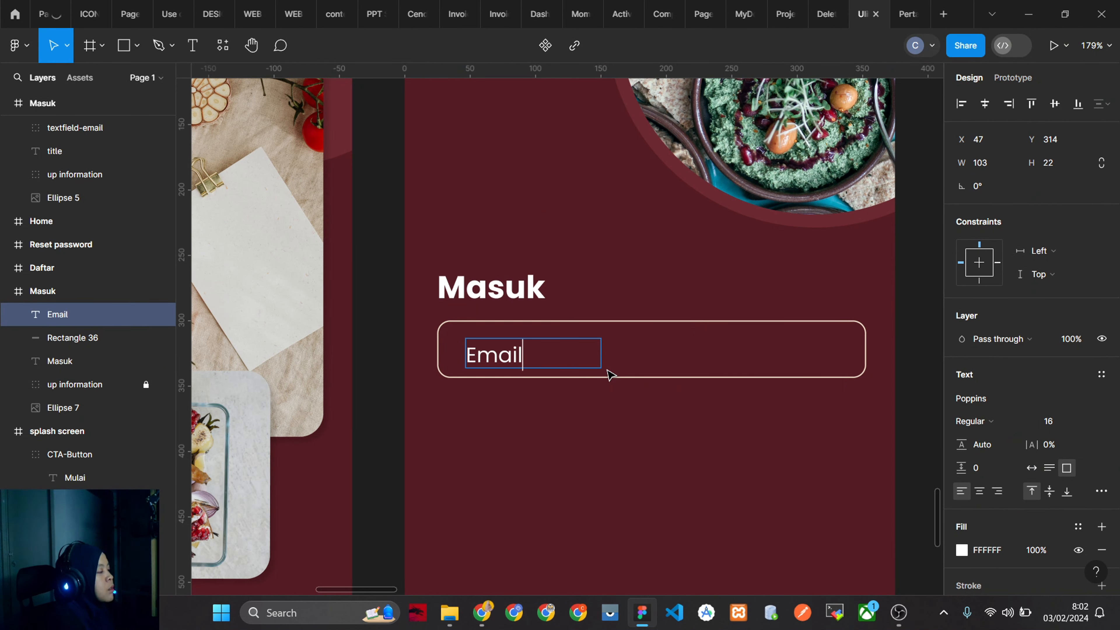
pyautogui.press('Escape')
pyautogui.scroll(5, 452, 388)
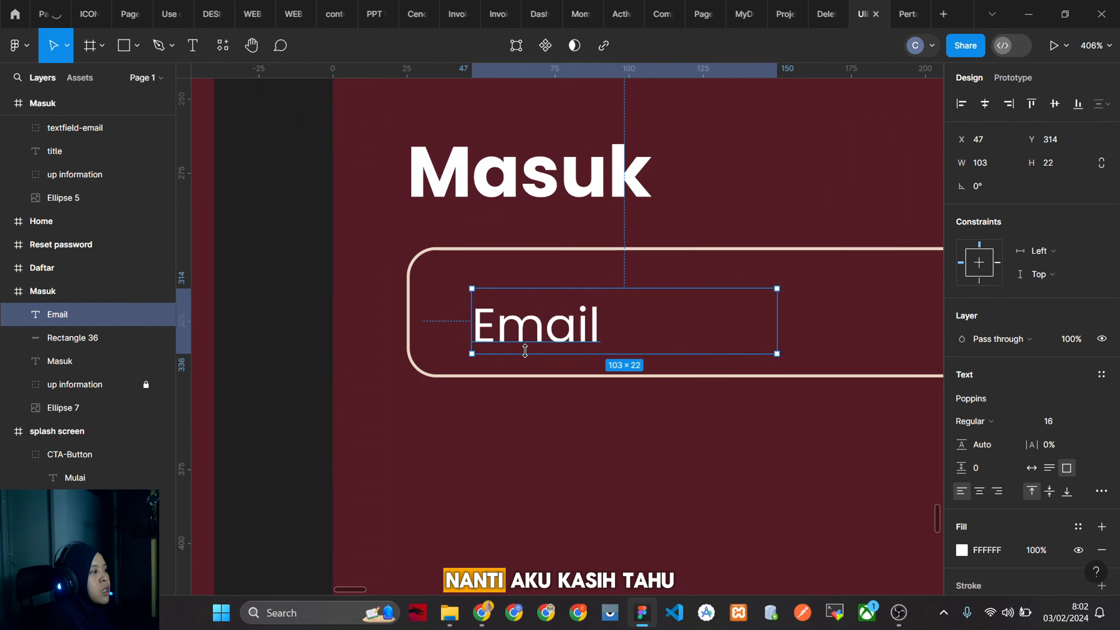
# Move the Email placeholder up to Y 311 in its field and recolor it C7B7A3, sampled from the palette's darker beige.
pyautogui.moveTo(542, 333); pyautogui.dragTo(545, 330)
pyautogui.scroll(-8, 592, 408)
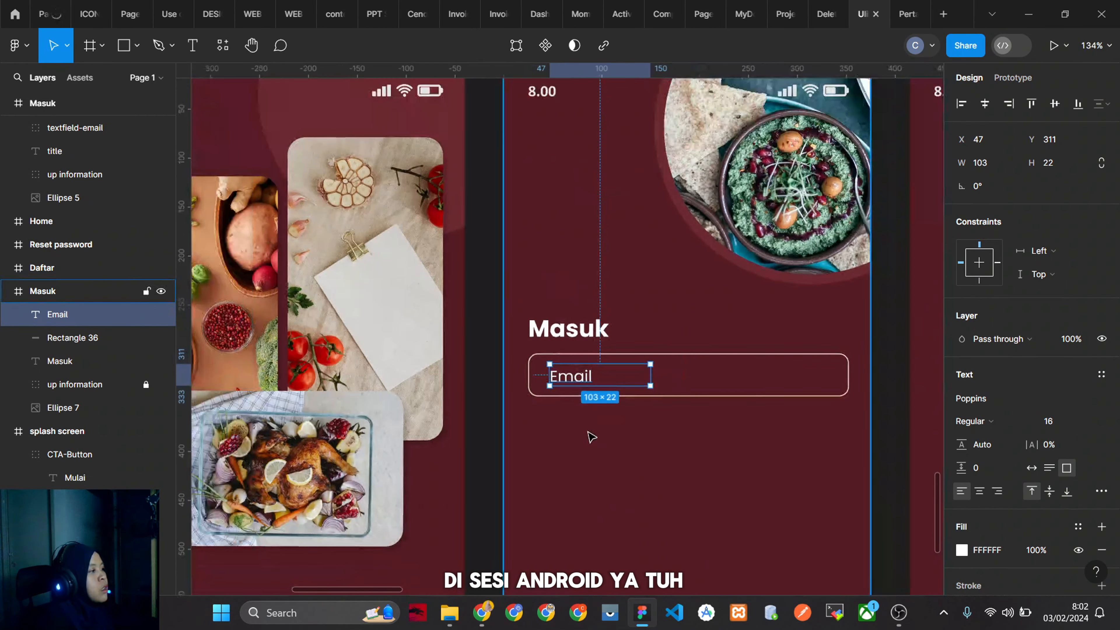
pyautogui.scroll(5, 601, 459)
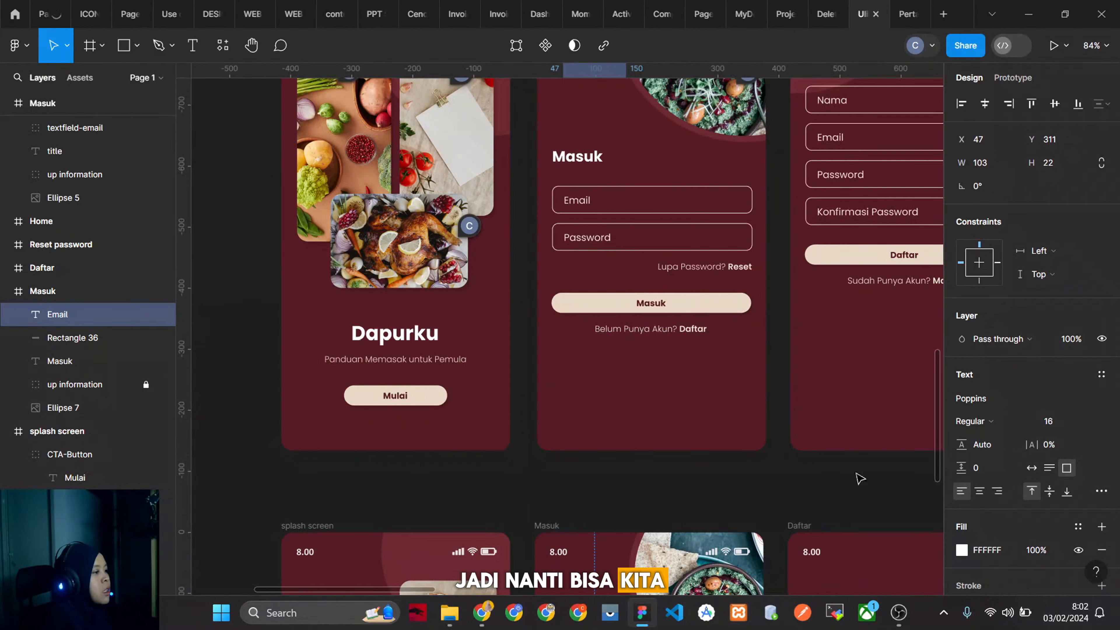
pyautogui.click(962, 550)
pyautogui.click(790, 422)
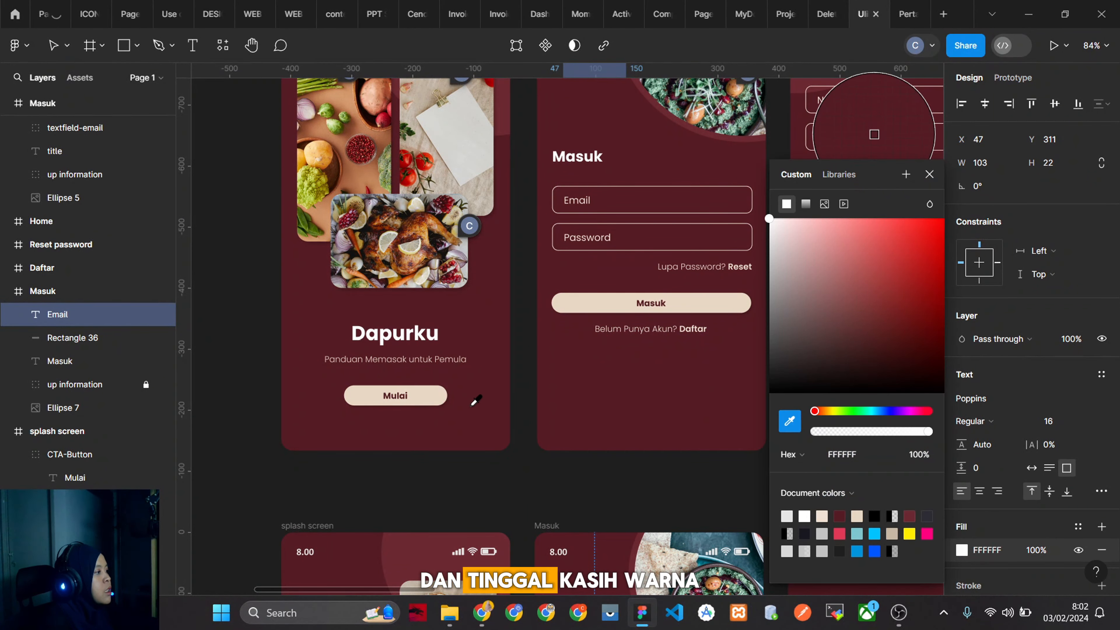
pyautogui.scroll(-3, 714, 218)
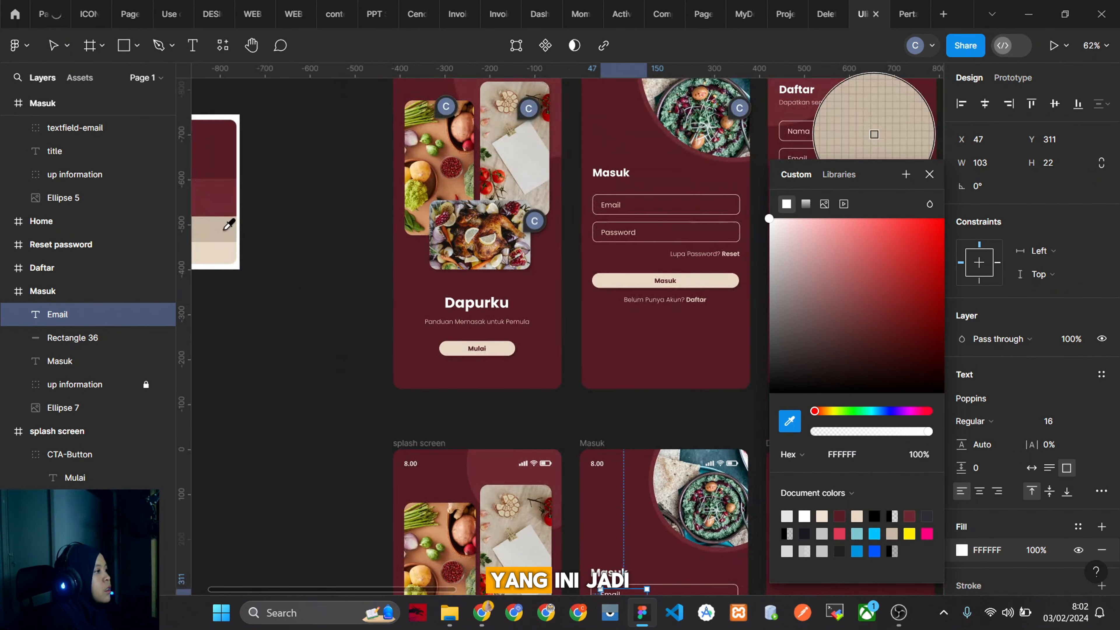
pyautogui.click(226, 227)
pyautogui.scroll(-5, 649, 375)
pyautogui.scroll(5, 652, 283)
pyautogui.click(635, 284)
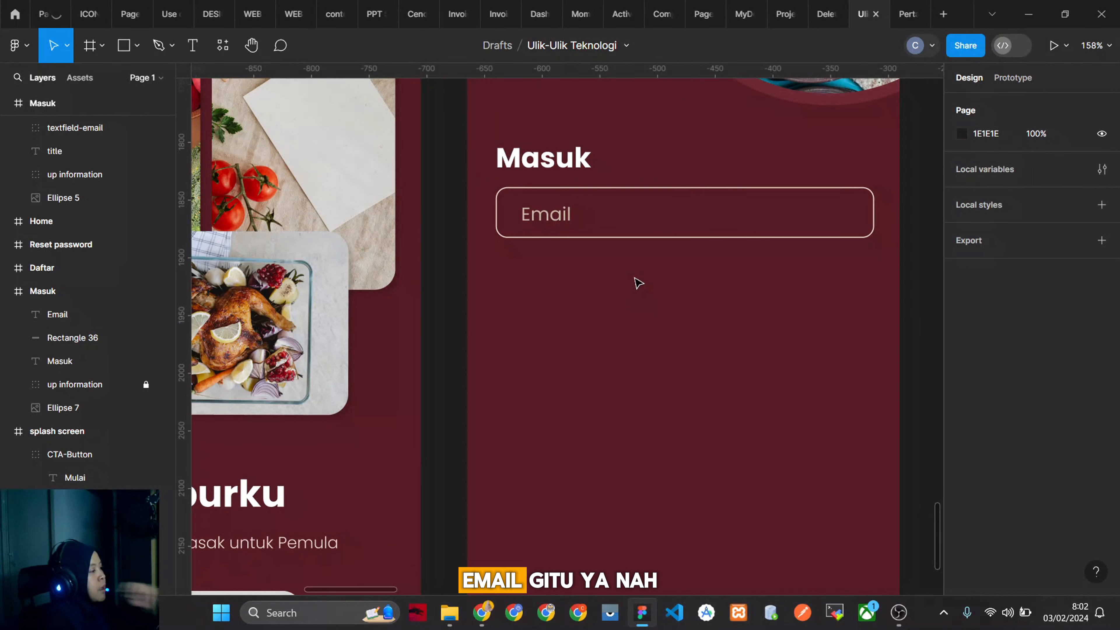
# Group the Email placeholder with its rounded rectangle, as in the reference screen's email text field.
pyautogui.scroll(-8, 705, 390)
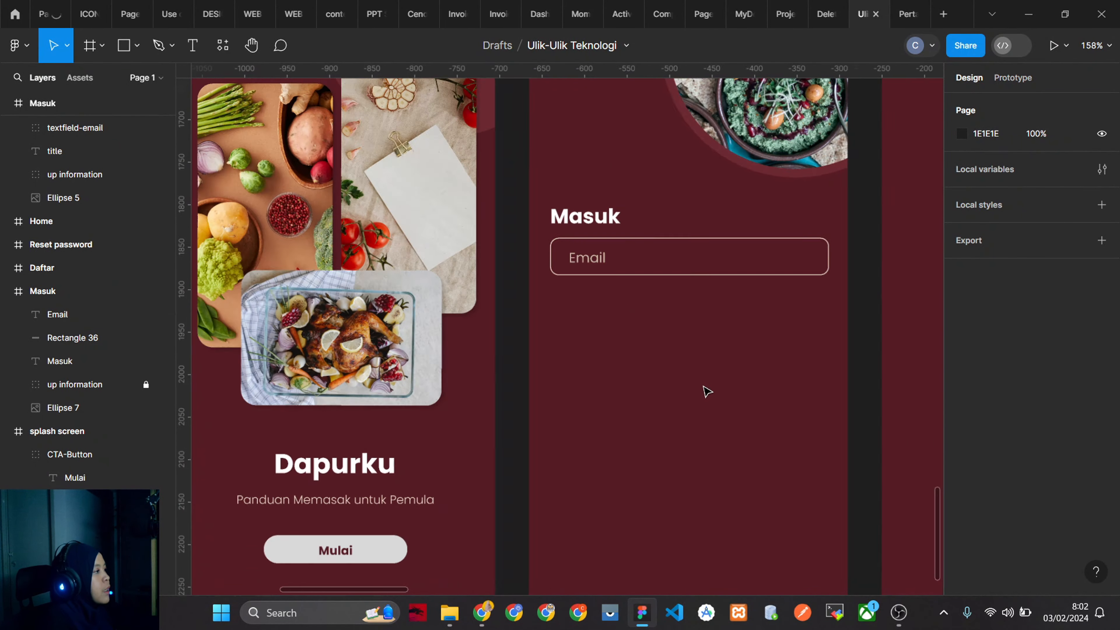
pyautogui.scroll(4, 695, 138)
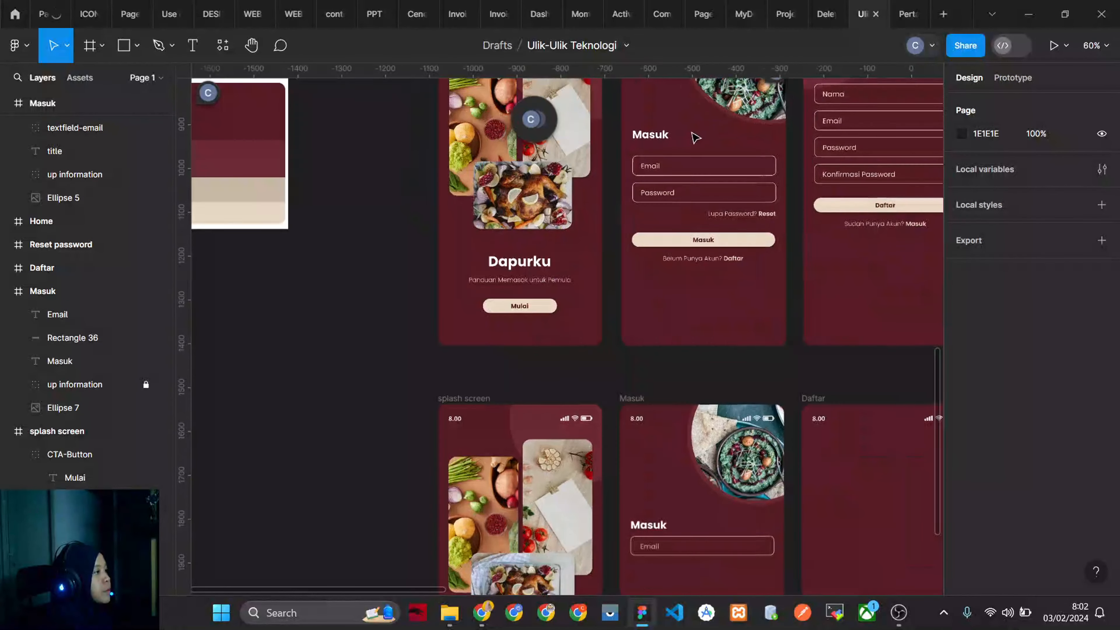
pyautogui.click(696, 165)
pyautogui.scroll(-5, 776, 310)
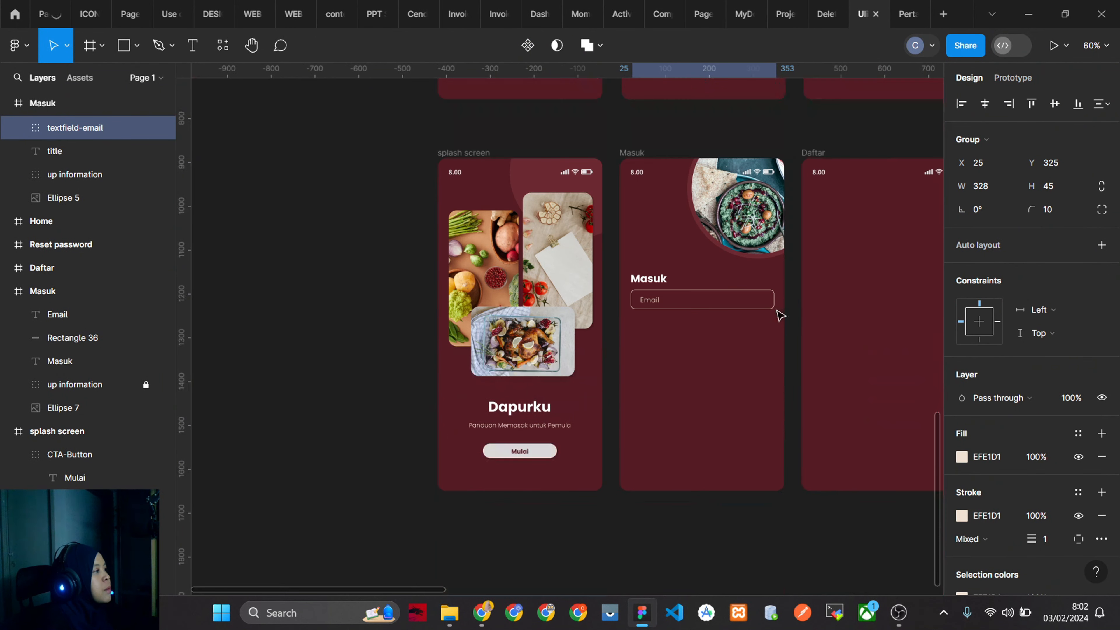
pyautogui.scroll(5, 723, 304)
pyautogui.click(574, 309)
pyautogui.keyDown('shift'); pyautogui.click(561, 325); pyautogui.keyUp('shift')
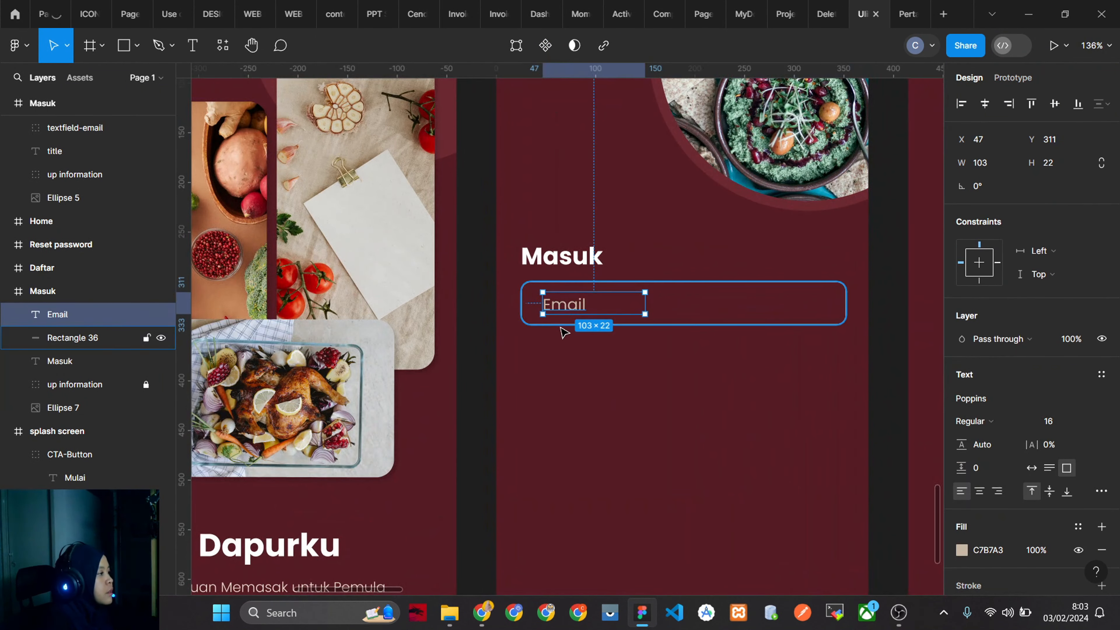
pyautogui.click(574, 351)
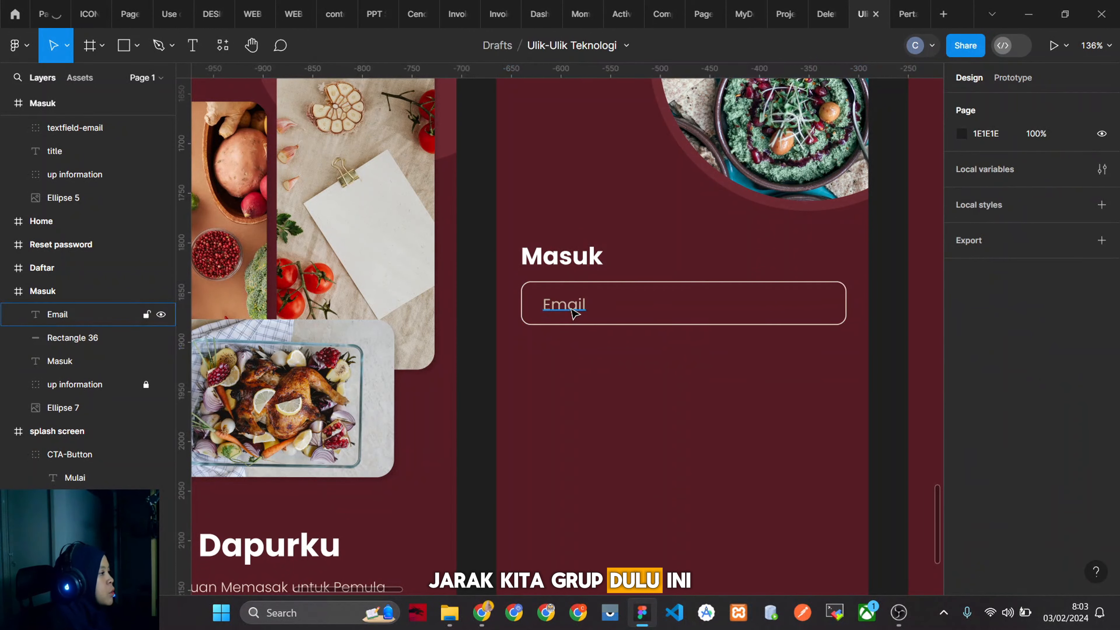
pyautogui.click(567, 309)
pyautogui.keyDown('shift'); pyautogui.click(561, 326); pyautogui.keyUp('shift')
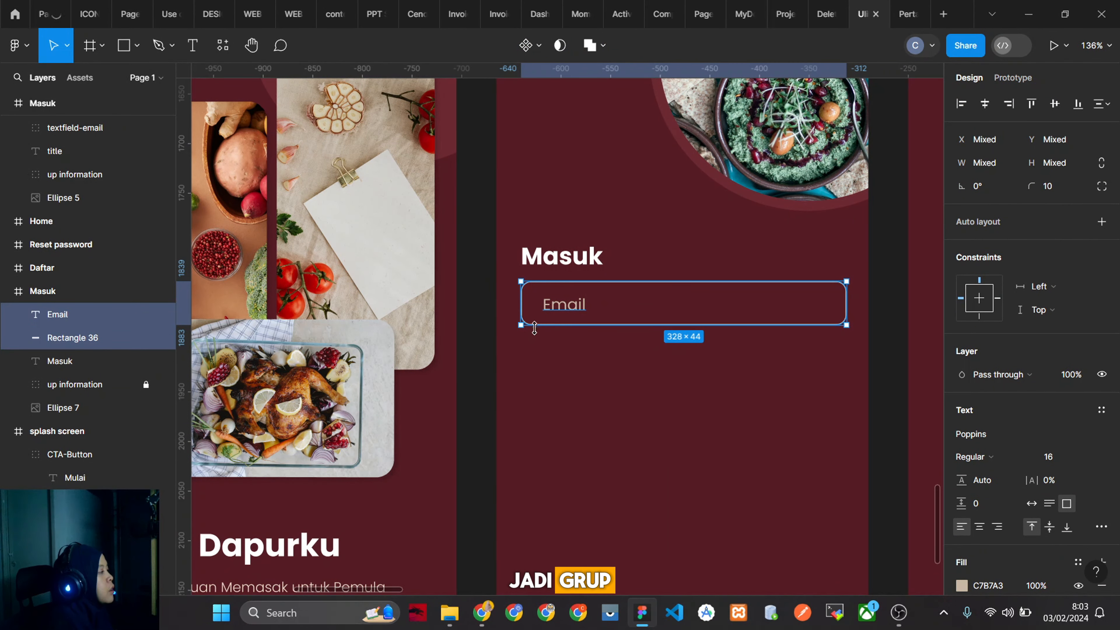
pyautogui.hotkey('ctrl', 'g')
# Rename the new email field group as tv_email.
pyautogui.doubleClick(61, 319)
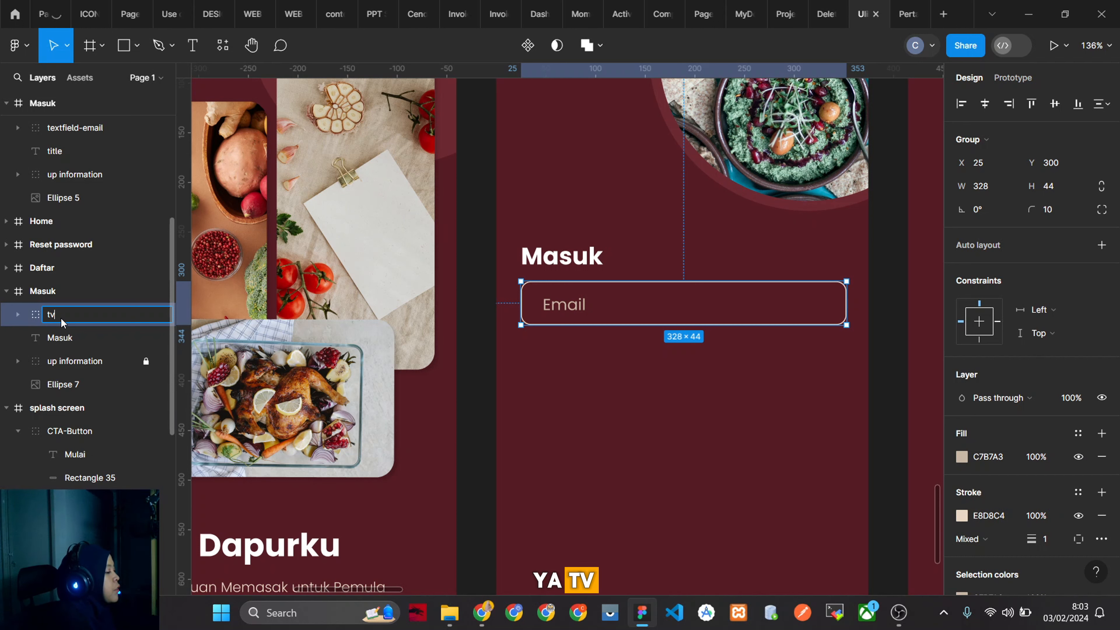
pyautogui.write('tv_email')
pyautogui.press('Return')
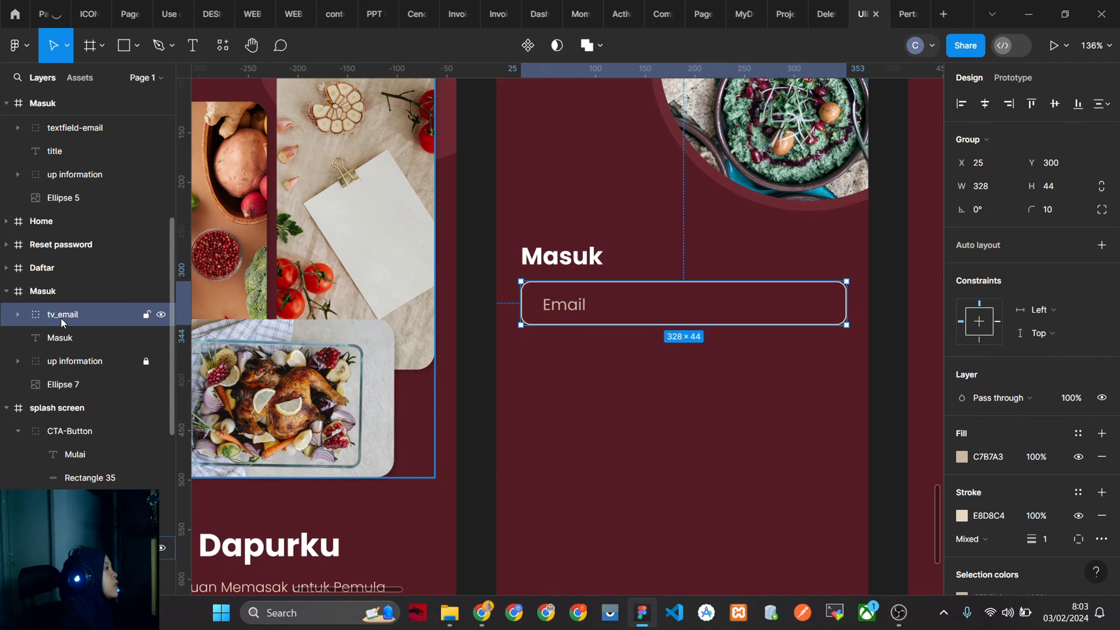
# Move the tv_email group down to Y 317 to widen its gap from the Masuk title.
pyautogui.click(638, 371)
pyautogui.click(608, 292)
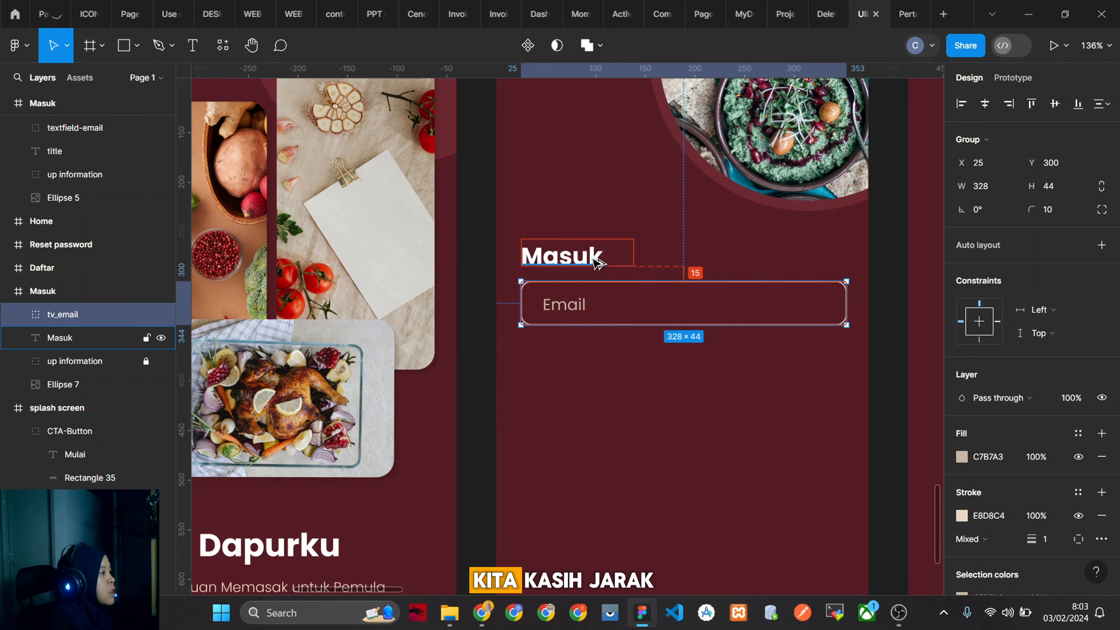
pyautogui.hotkey('shift', 'Down')
pyautogui.hotkey('shift', 'Down')
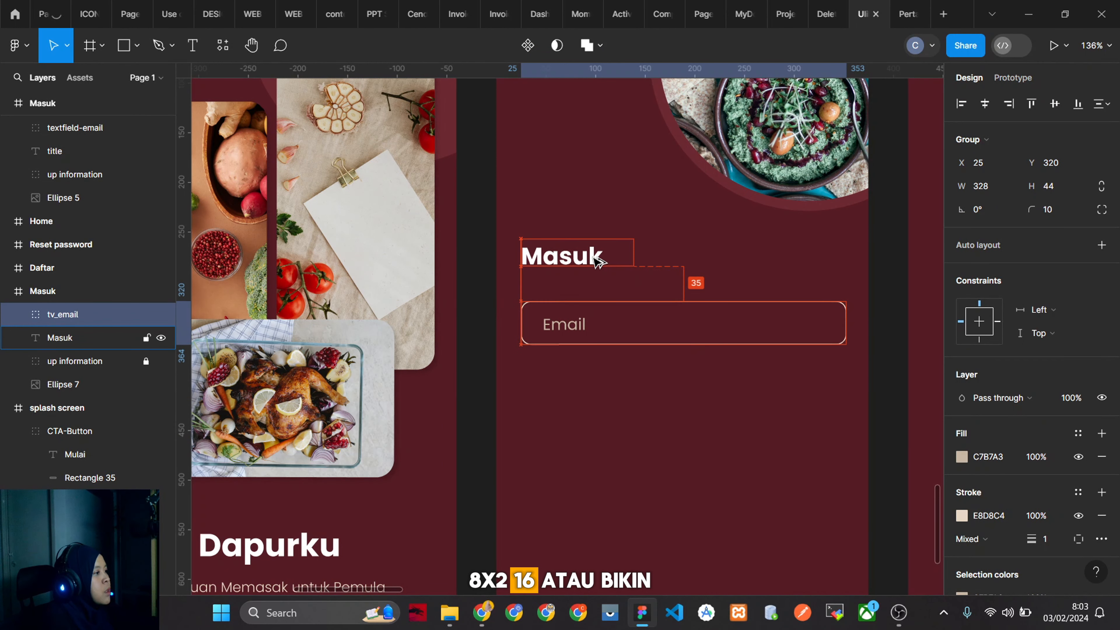
pyautogui.press('Up')
pyautogui.press('Up')
pyautogui.press('Up')
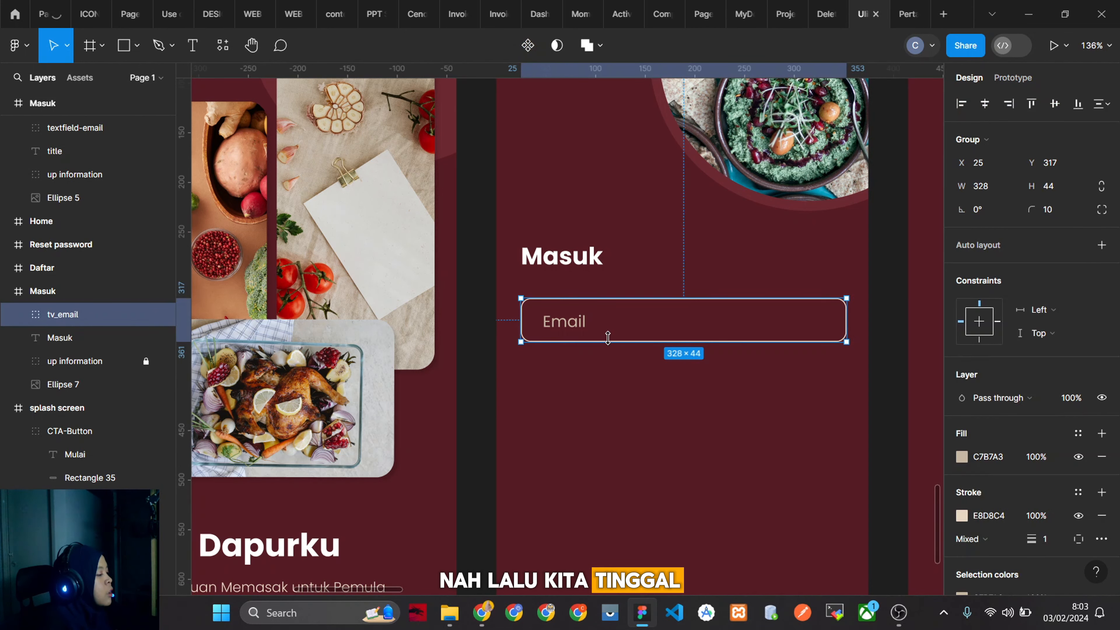
# Duplicate the tv_email group and place the copy directly beneath the original at X 25, Y 377.
pyautogui.hotkey('ctrl', 'd')
pyautogui.moveTo(608, 323); pyautogui.dragTo(607, 386)
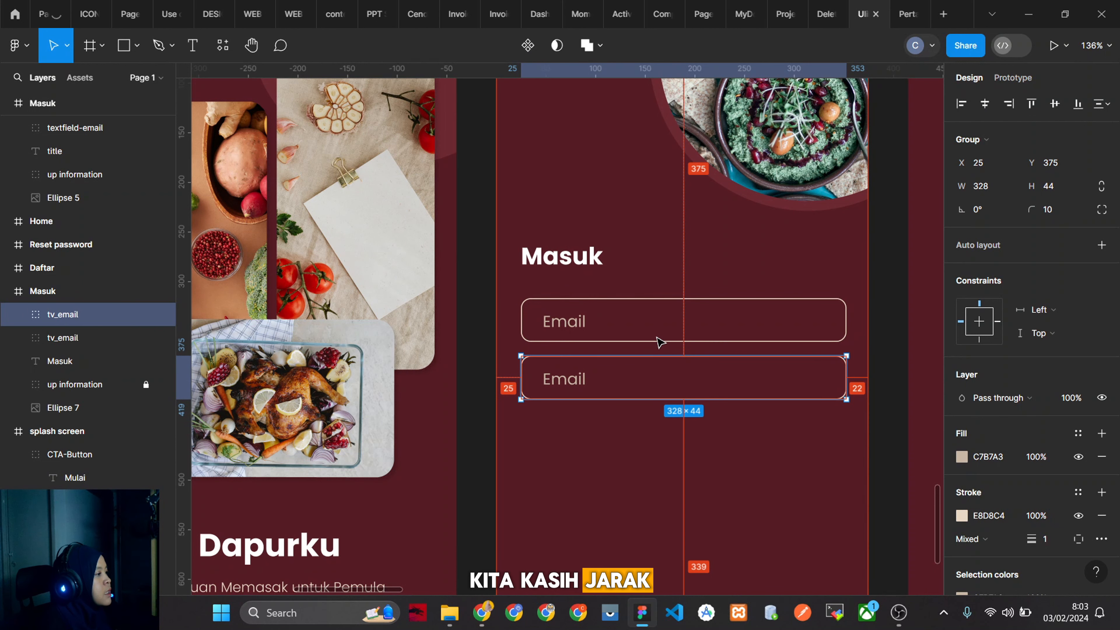
pyautogui.moveTo(677, 350)
pyautogui.mouseDown()
pyautogui.moveTo(680, 337)
pyautogui.moveTo(673, 348)
pyautogui.mouseUp()
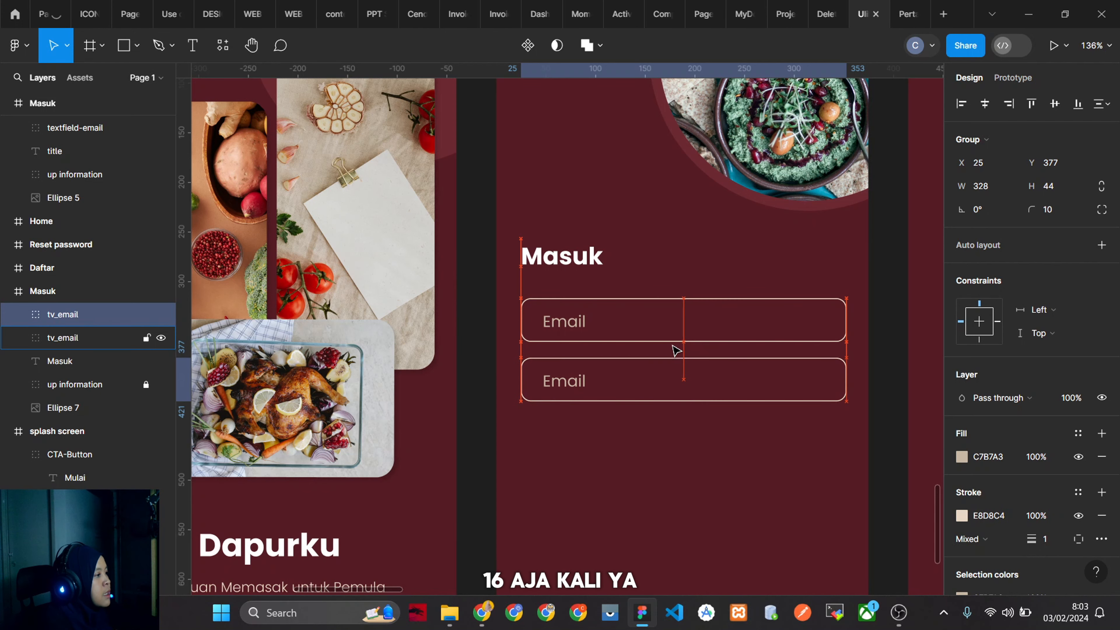
# Change the placeholder text in the lower field to "Password".
pyautogui.scroll(-8, 677, 350)
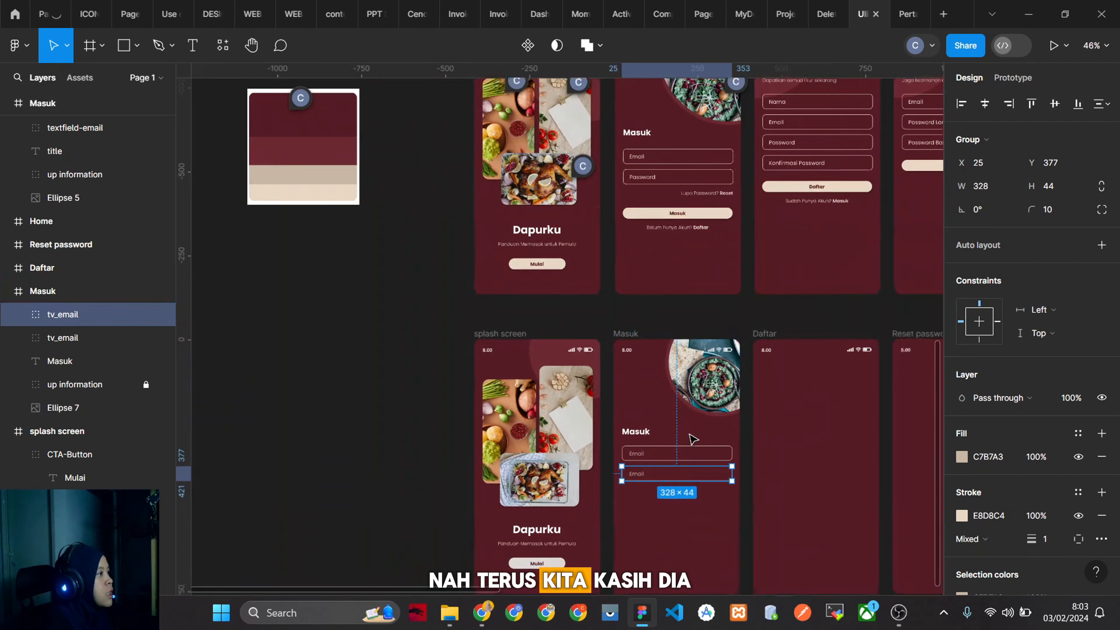
pyautogui.scroll(-5, 692, 505)
pyautogui.scroll(6, 675, 475)
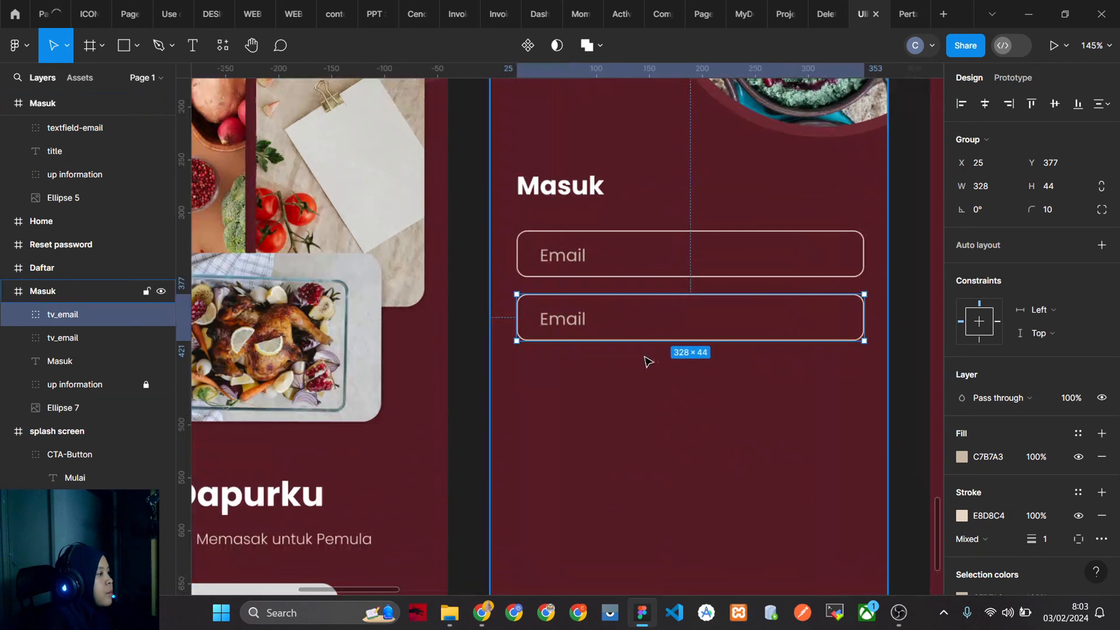
pyautogui.doubleClick(576, 321)
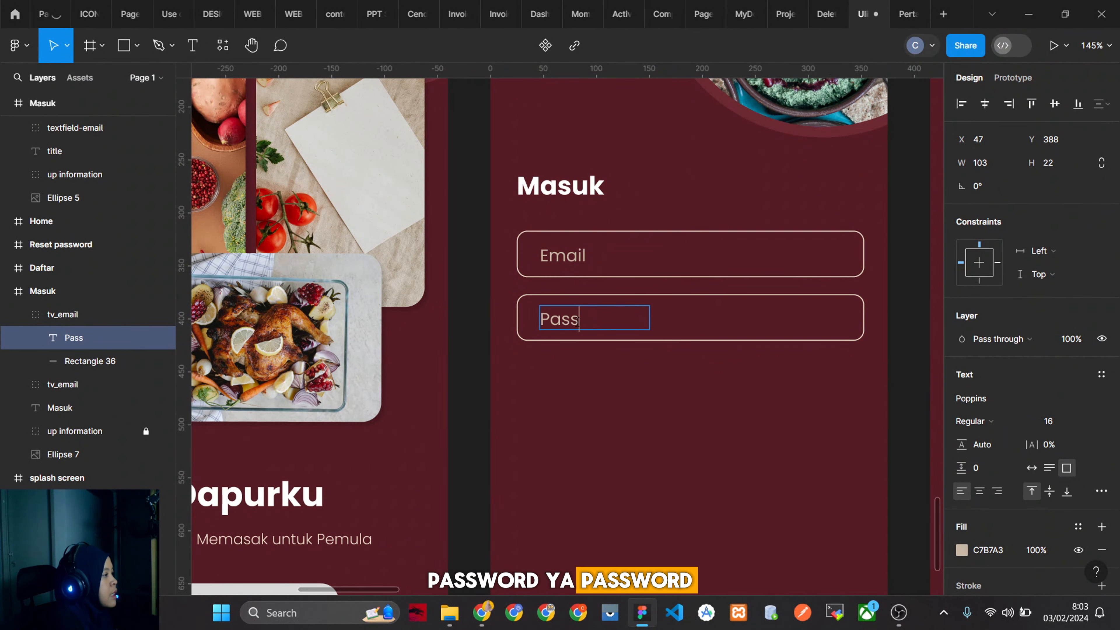
pyautogui.write('Password')
pyautogui.press('Escape')
pyautogui.click(607, 425)
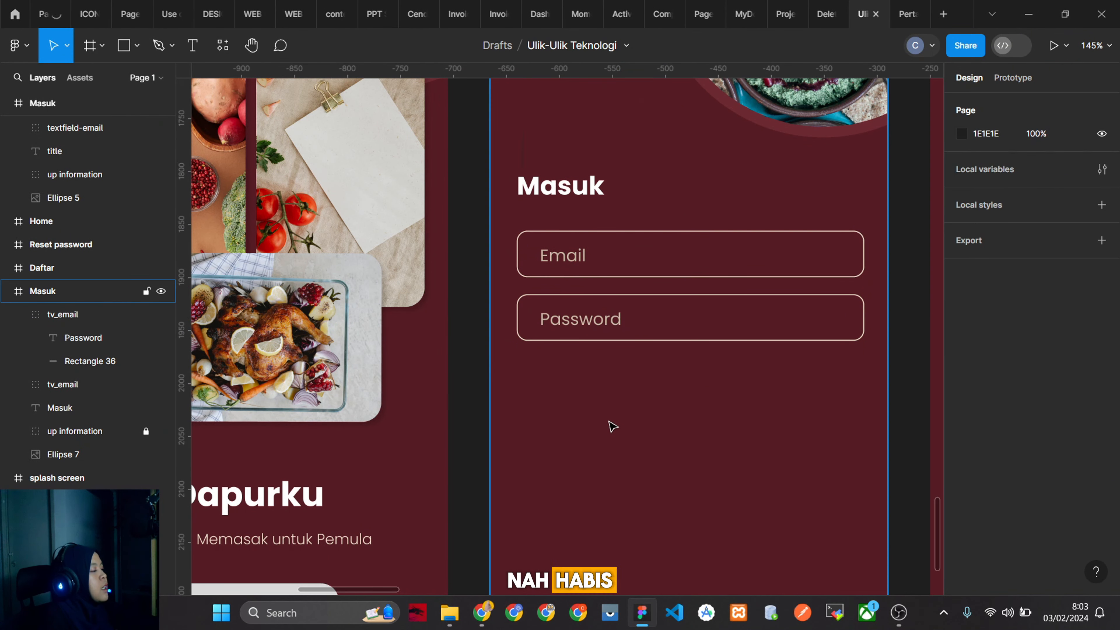
# Draw a text box about 141 × 19 at X 212, Y 438 beneath the Password field, ending at the field's outer edge.
pyautogui.scroll(-8, 607, 425)
pyautogui.scroll(3, 687, 220)
pyautogui.scroll(4, 664, 172)
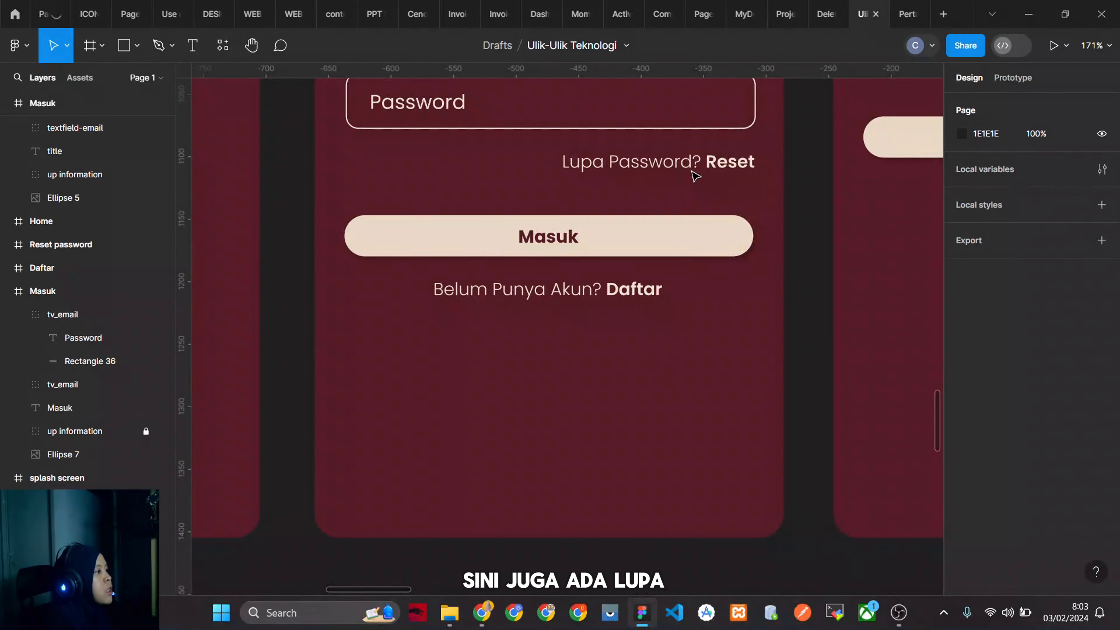
pyautogui.scroll(-5, 664, 172)
pyautogui.scroll(10, 710, 325)
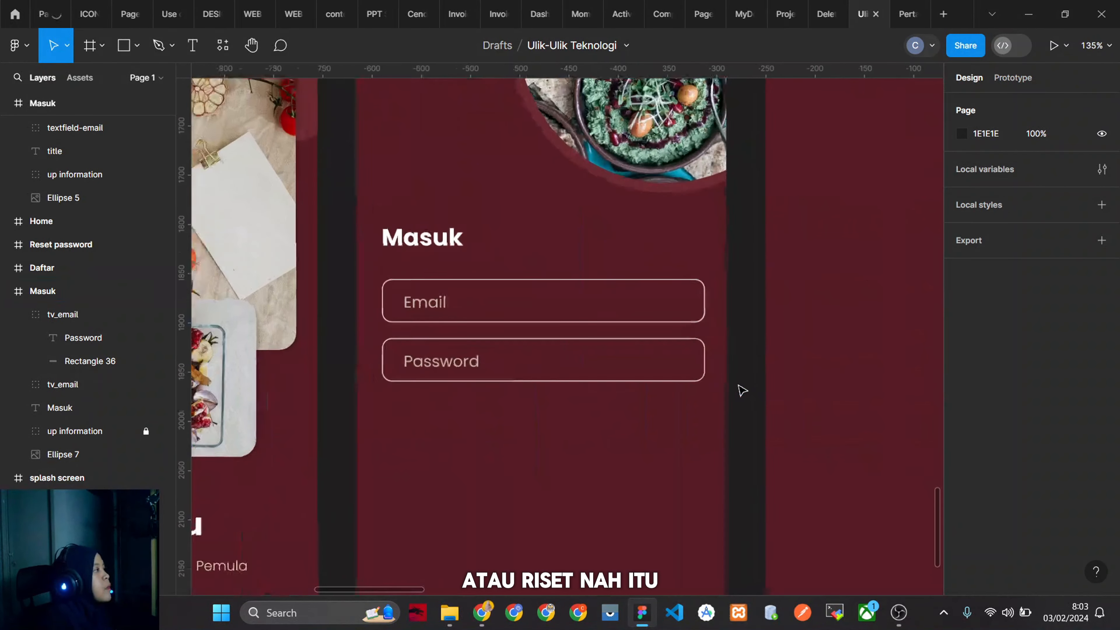
pyautogui.press('t')
pyautogui.scroll(3, 502, 401)
pyautogui.scroll(-1, 530, 426)
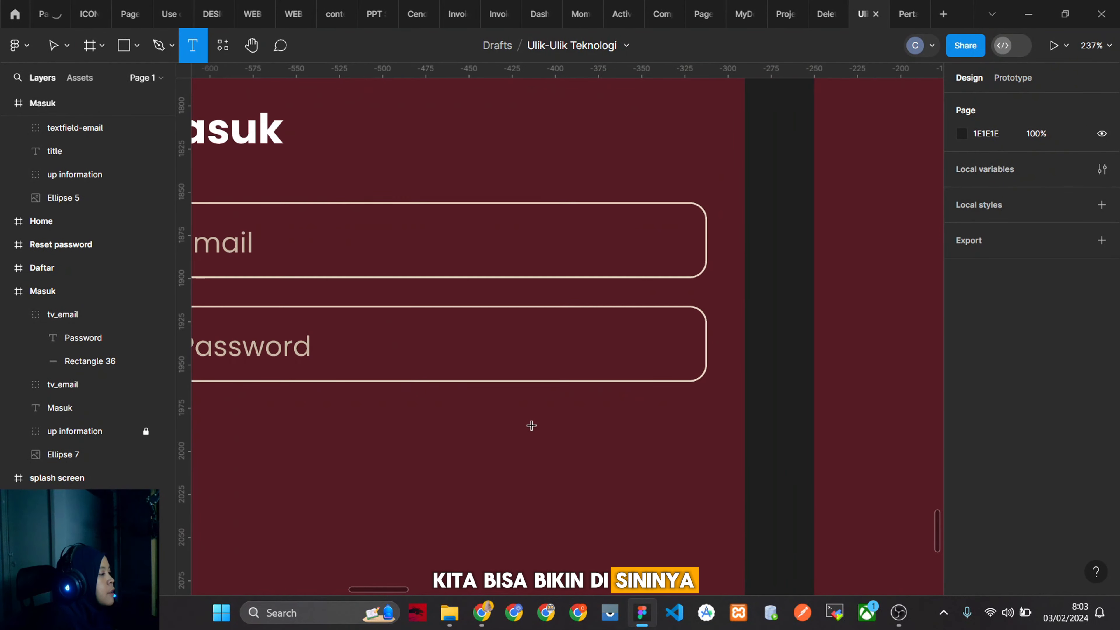
pyautogui.moveTo(463, 411); pyautogui.dragTo(706, 444)
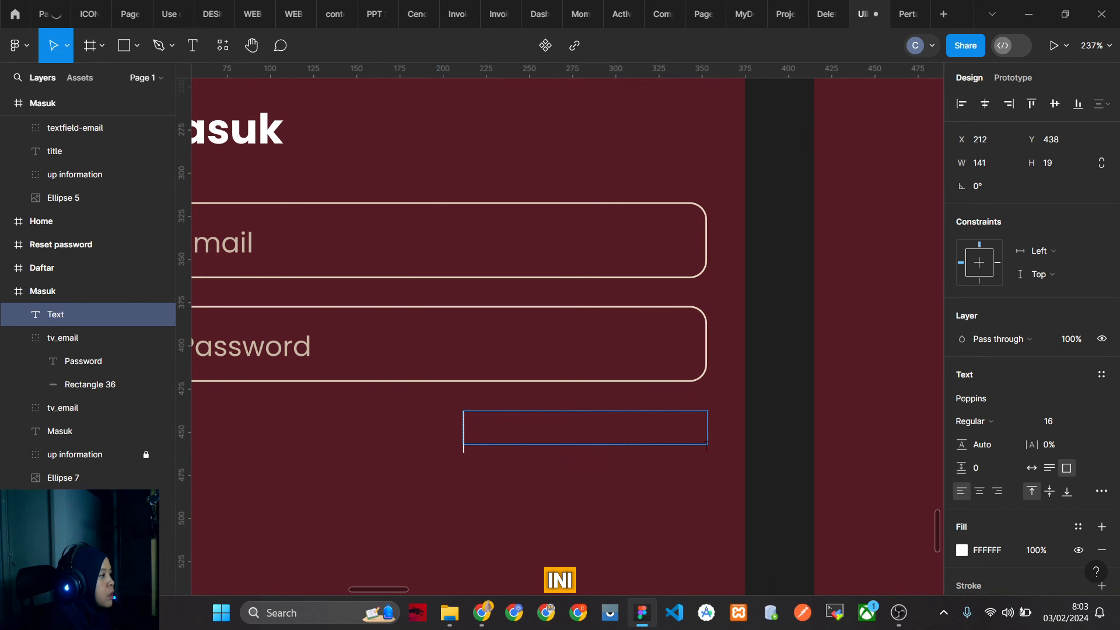
# Enter "Lupa Password? Reset" in the text box beneath the Password field.
pyautogui.write('Lupa P')
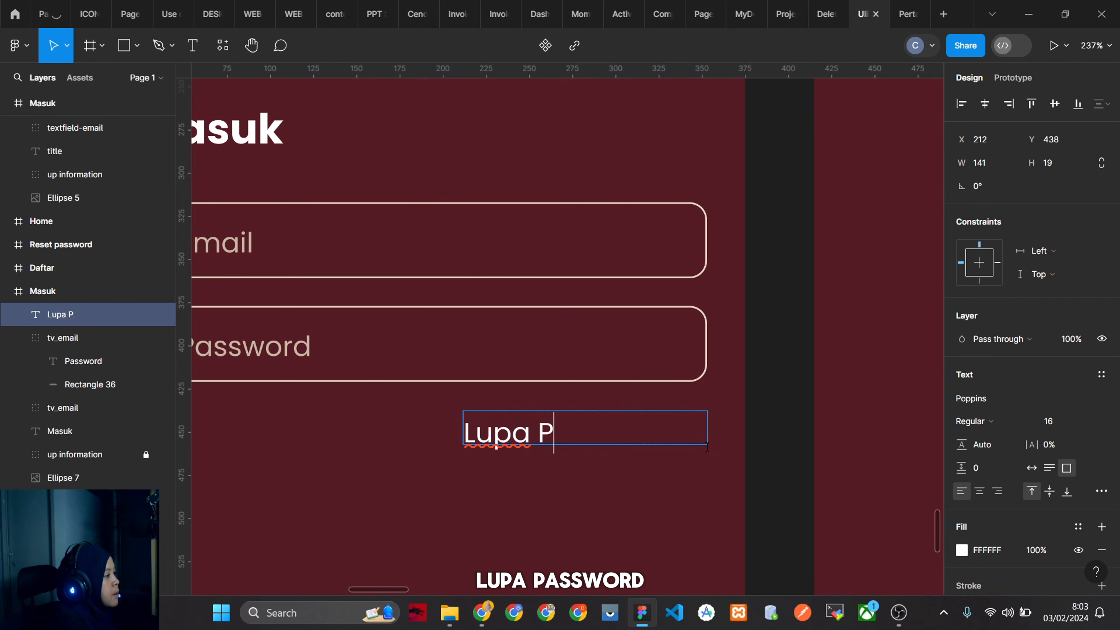
pyautogui.write('assw')
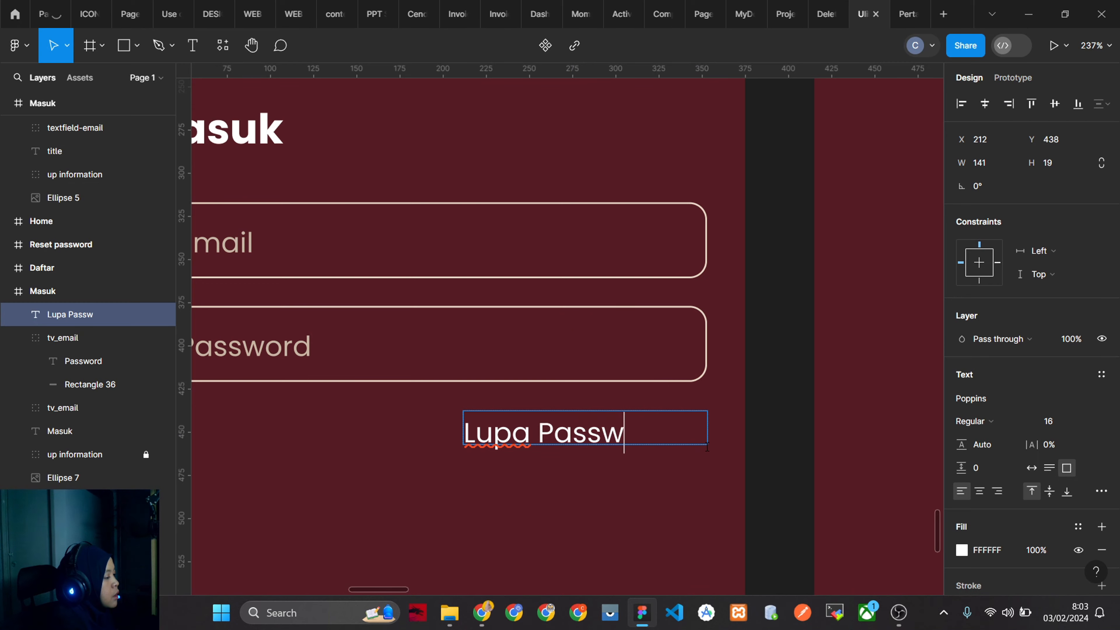
pyautogui.write('or')
pyautogui.scroll(-5, 702, 464)
pyautogui.scroll(5, 702, 417)
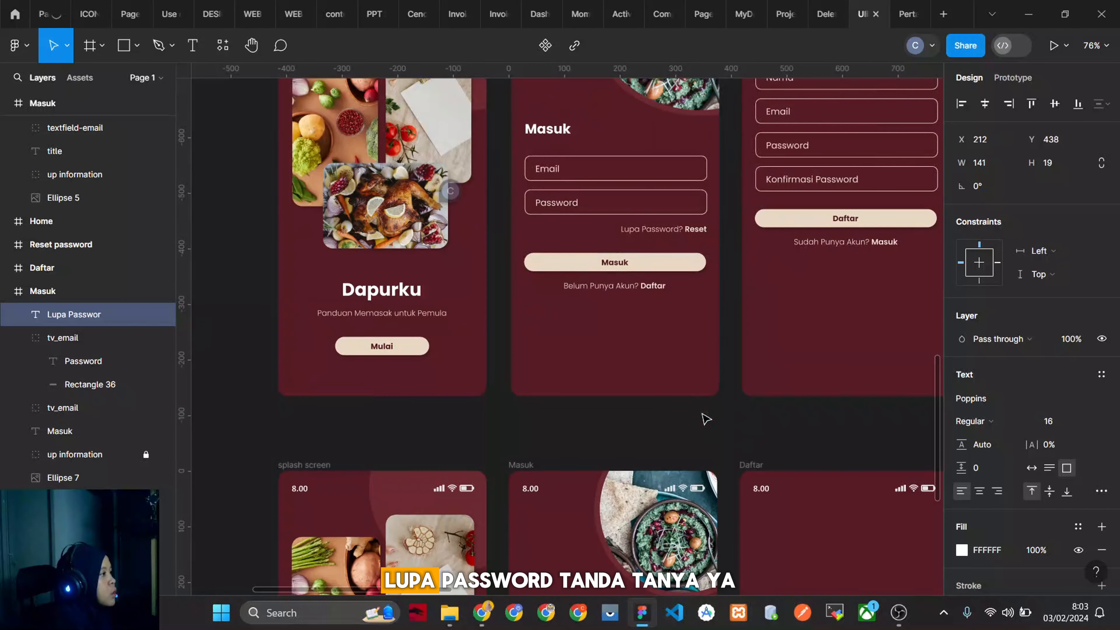
pyautogui.scroll(-5, 694, 309)
pyautogui.scroll(5, 692, 507)
pyautogui.write('d')
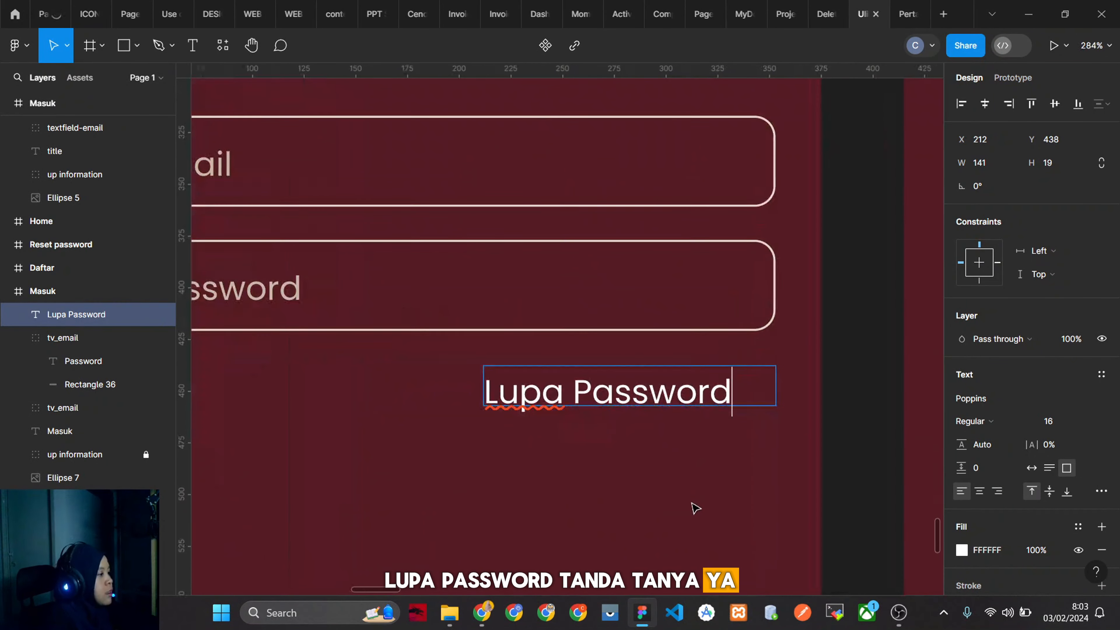
pyautogui.write('?')
pyautogui.press('Return')
pyautogui.write('Res')
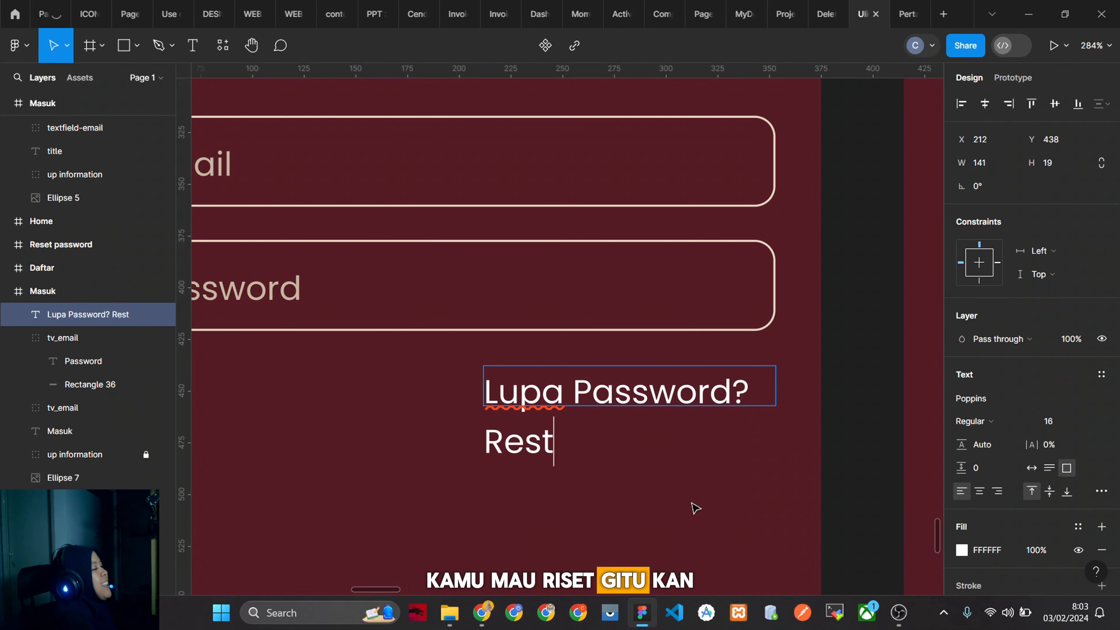
pyautogui.write('er')
pyautogui.scroll(-3, 695, 509)
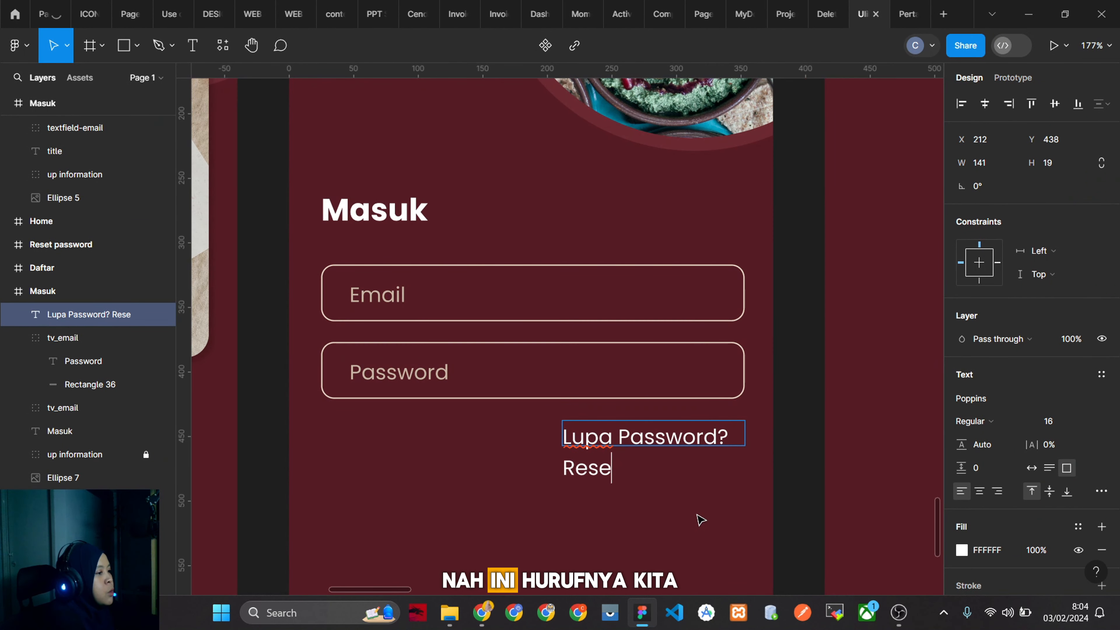
pyautogui.write('t')
# Set the "Lupa Password? Reset" text to font size 14, after checking the matching text on the reference Masuk screen.
pyautogui.scroll(-5, 690, 515)
pyautogui.scroll(-4, 740, 420)
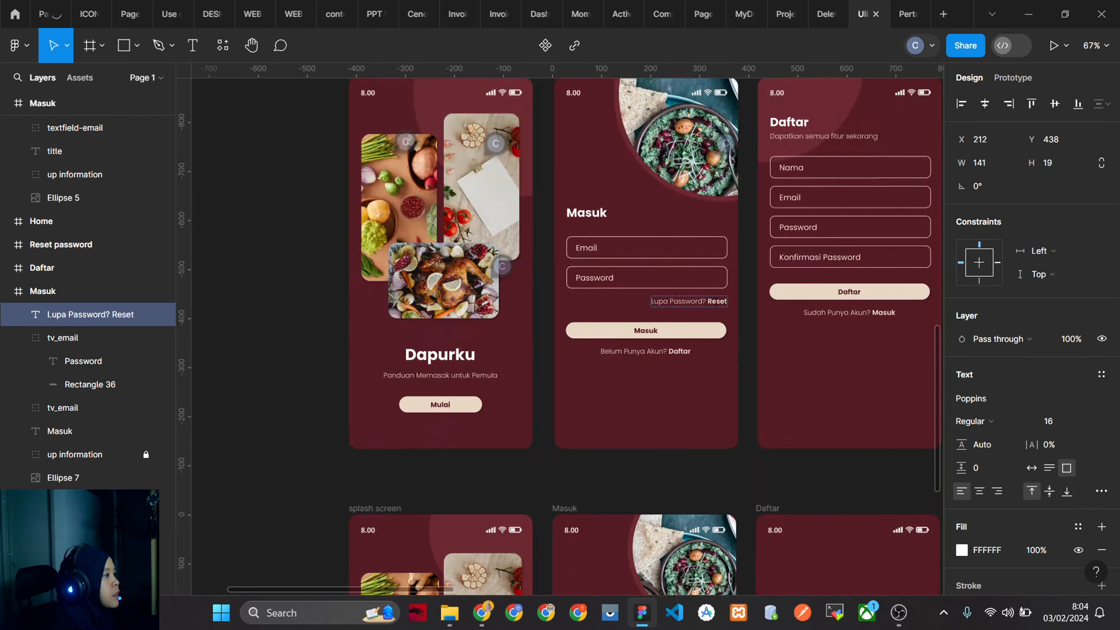
pyautogui.click(702, 302)
pyautogui.scroll(-8, 758, 310)
pyautogui.doubleClick(707, 322)
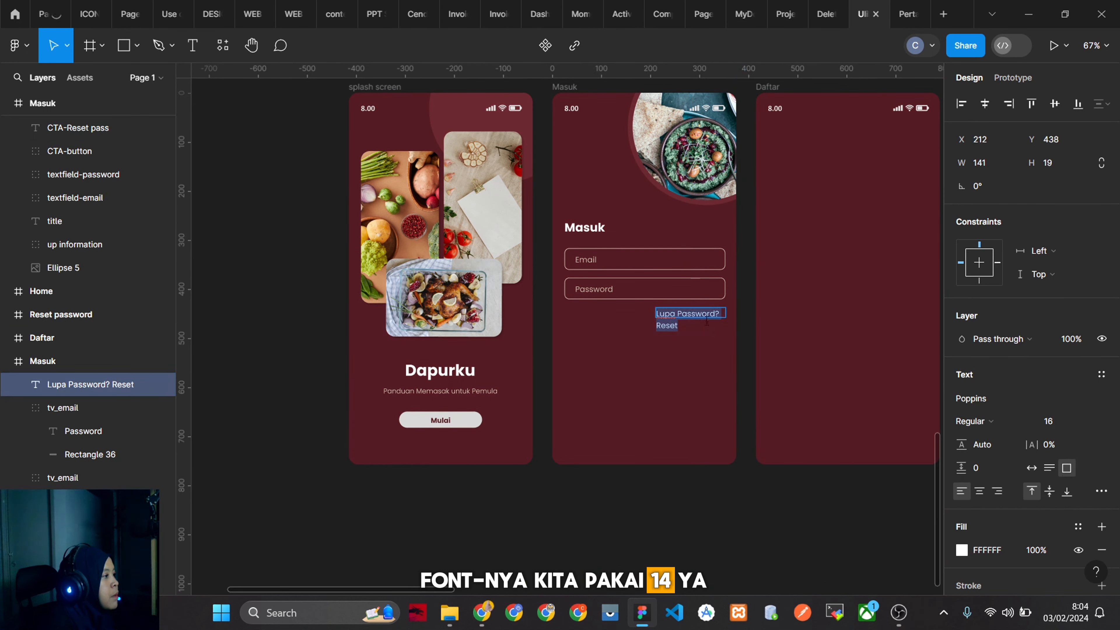
pyautogui.click(1087, 421)
pyautogui.click(1058, 381)
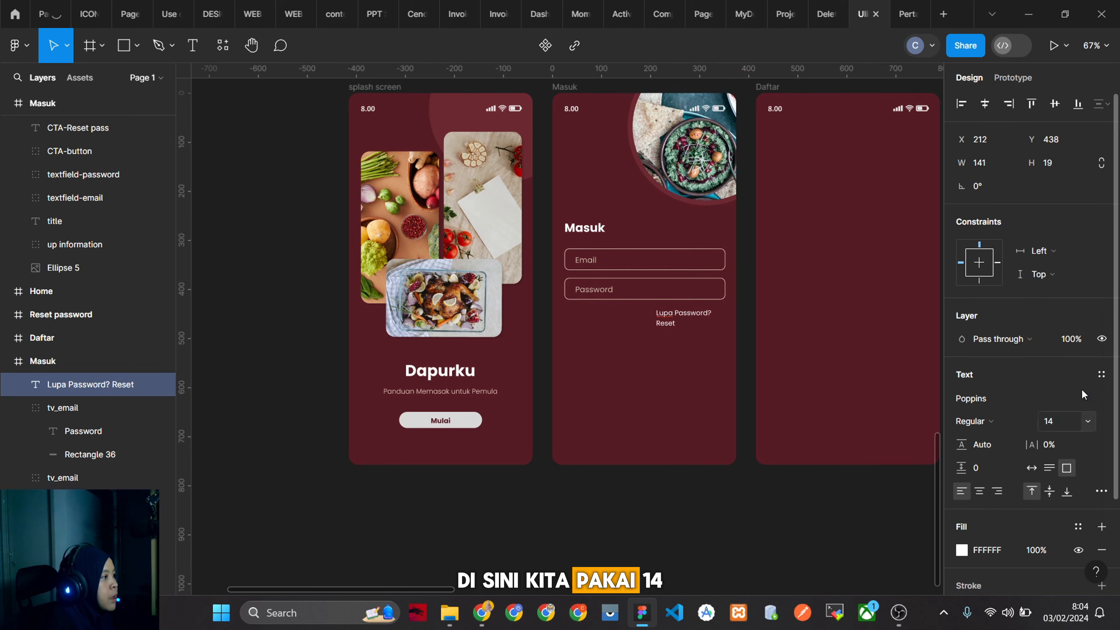
# Widen the "Lupa Password? Reset" text box to 155 by extending its inner edge, so the text fits on one line.
pyautogui.scroll(10, 703, 332)
pyautogui.press('Escape')
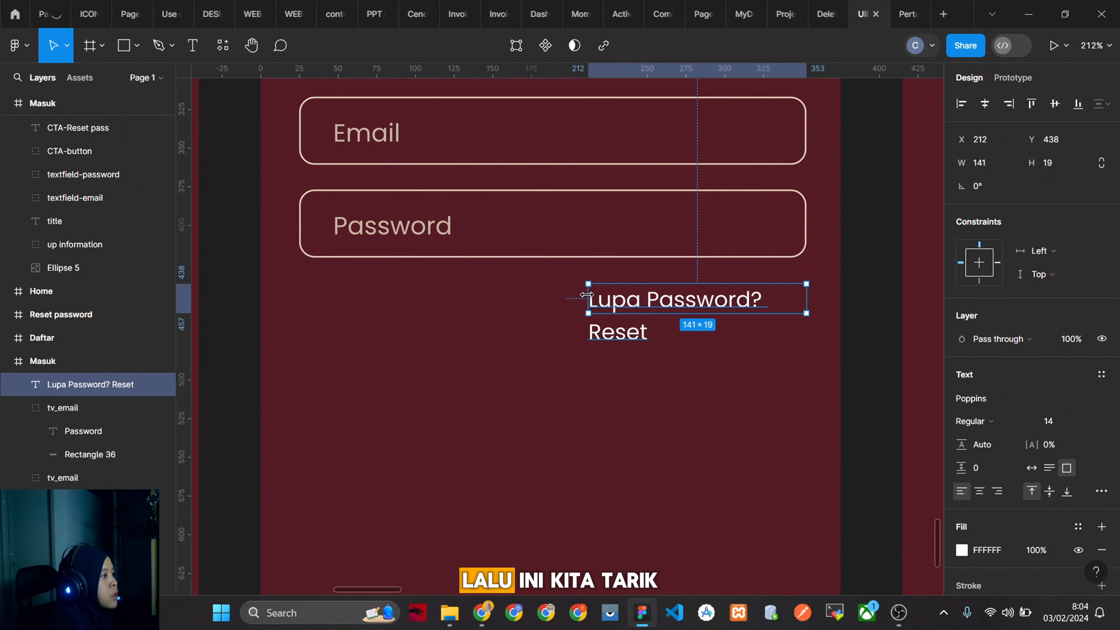
pyautogui.moveTo(585, 294)
pyautogui.mouseDown()
pyautogui.moveTo(550, 294)
pyautogui.moveTo(566, 294)
pyautogui.mouseUp()
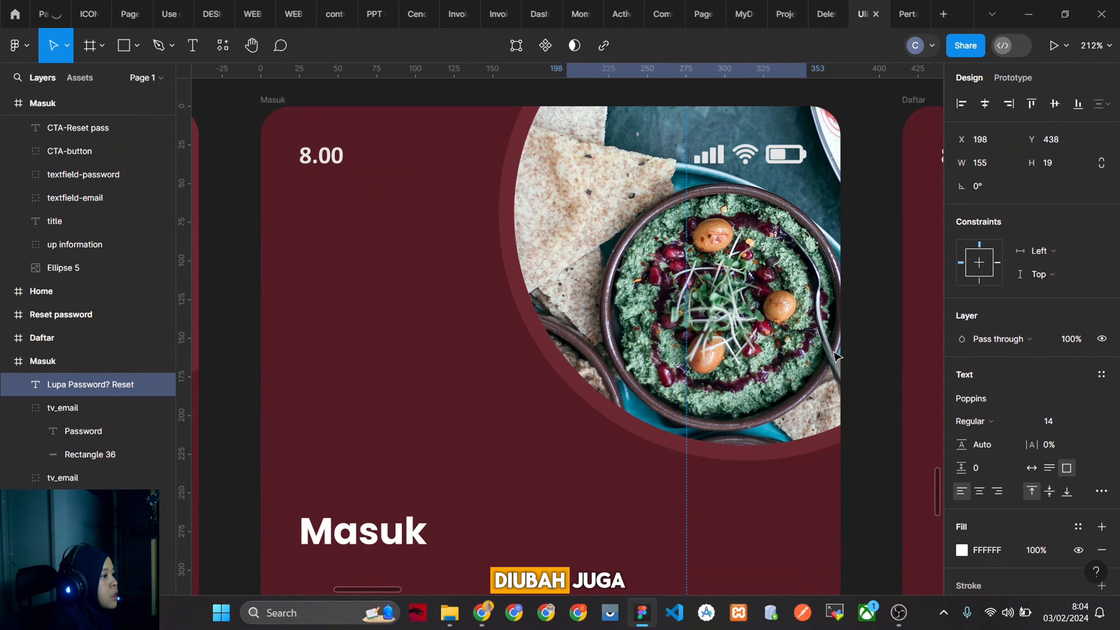
pyautogui.scroll(-8, 837, 356)
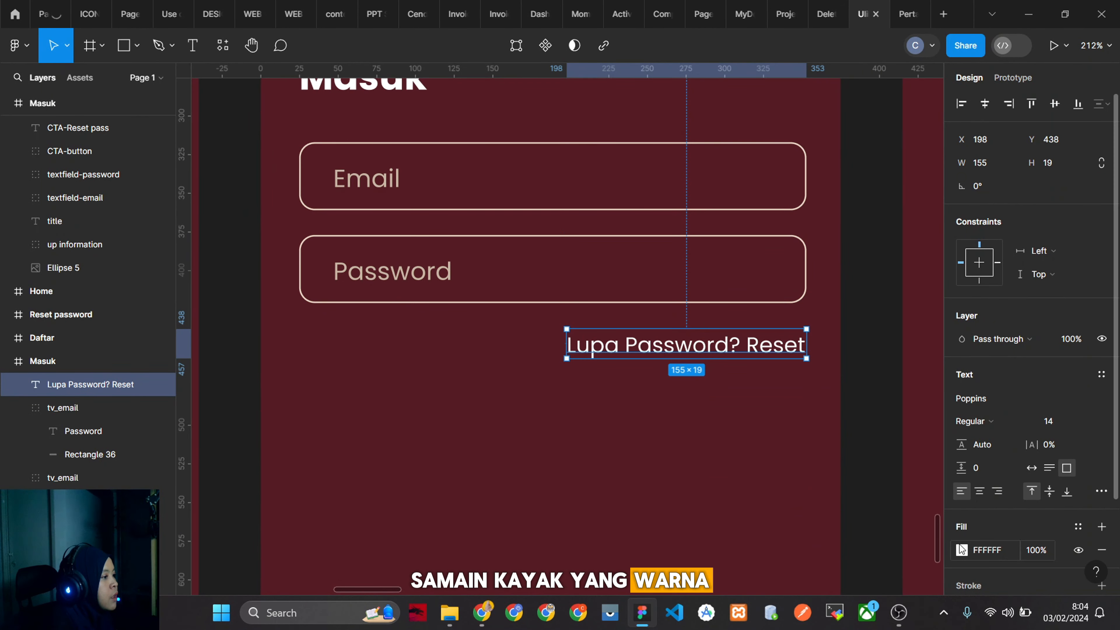
# Recolor the "Lupa Password? Reset" text to E8D8C4 by sampling the Password field's outline.
pyautogui.click(962, 550)
pyautogui.click(790, 421)
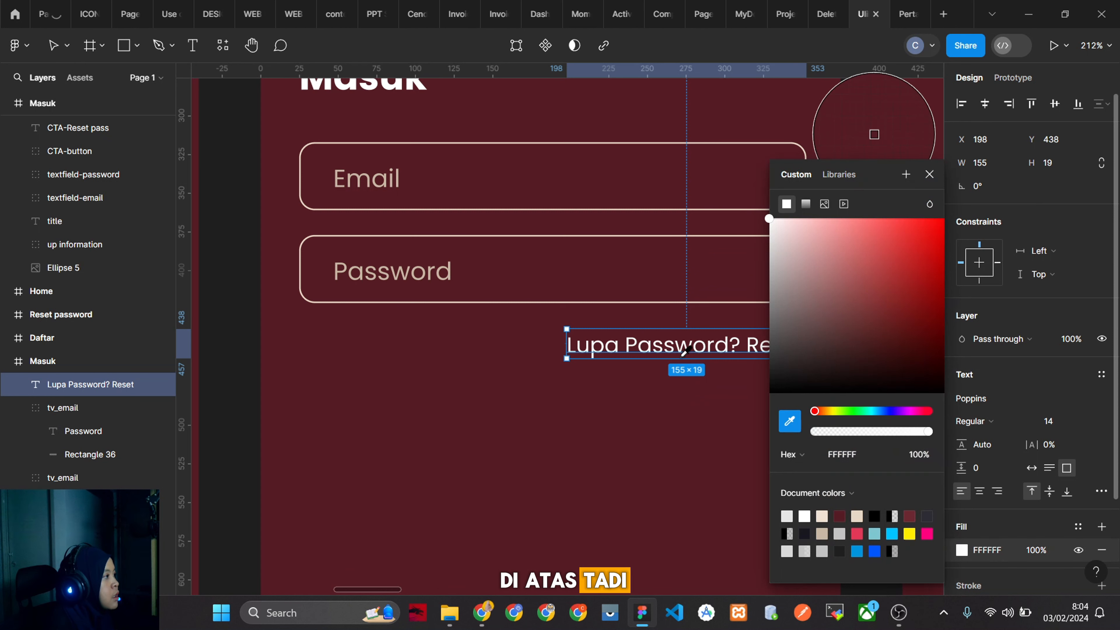
pyautogui.click(495, 300)
pyautogui.click(579, 370)
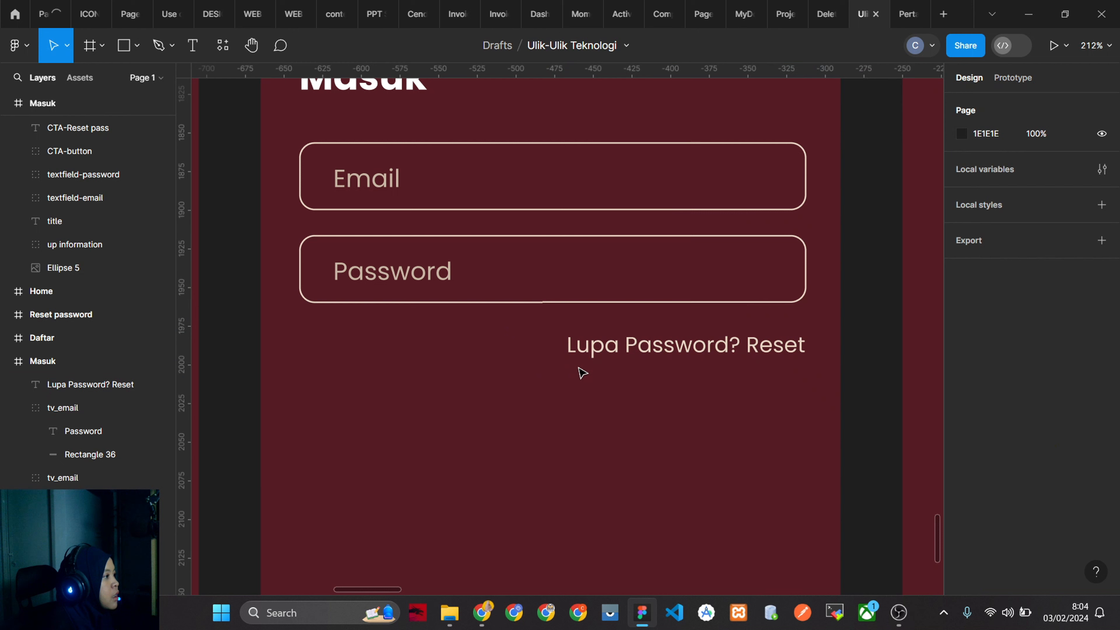
# Make only the word "Reset" bold in the "Lupa Password? Reset" text.
pyautogui.doubleClick(785, 353)
pyautogui.moveTo(760, 346); pyautogui.dragTo(805, 348)
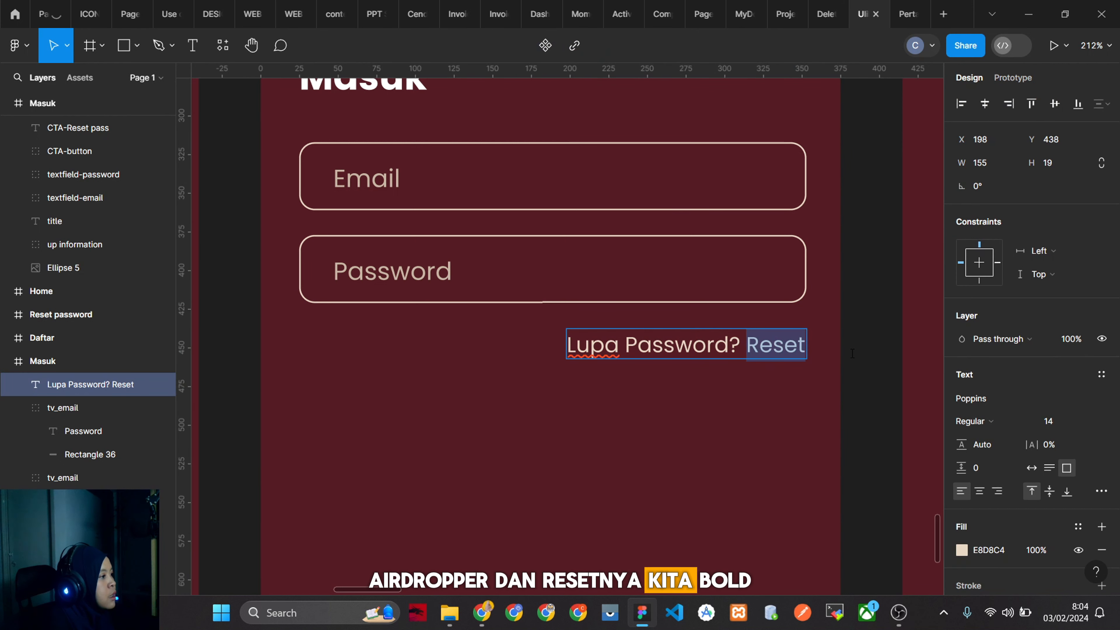
pyautogui.hotkey('ctrl', 'b')
pyautogui.press('Escape')
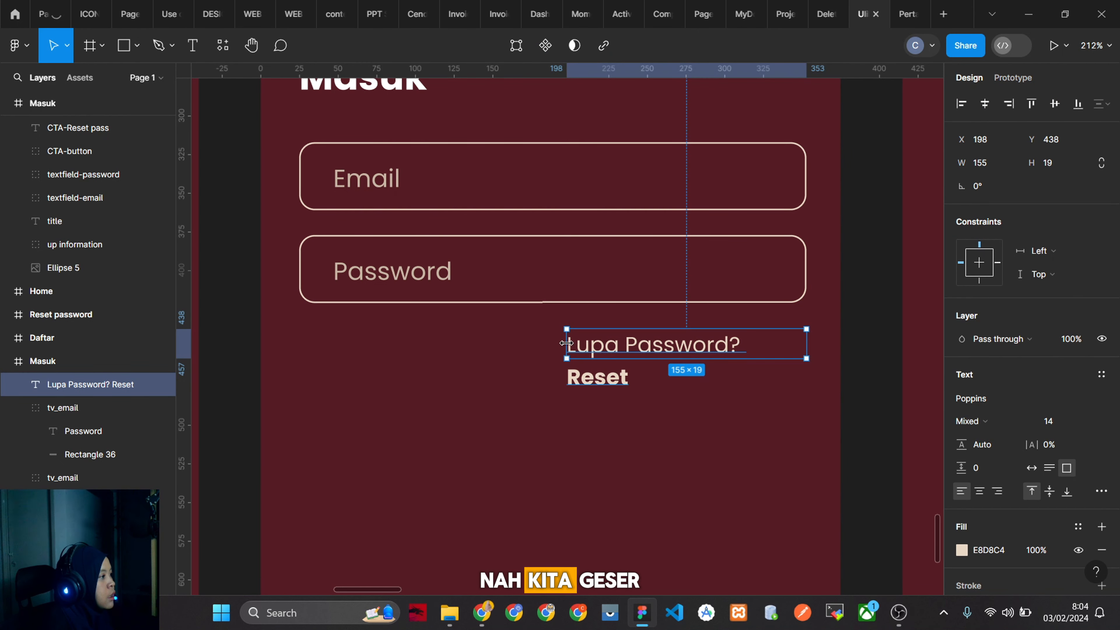
# Make the "Lupa Password? Reset" text auto width and align its end with the Password field's outer edge at X 197.
pyautogui.moveTo(566, 343); pyautogui.dragTo(562, 344)
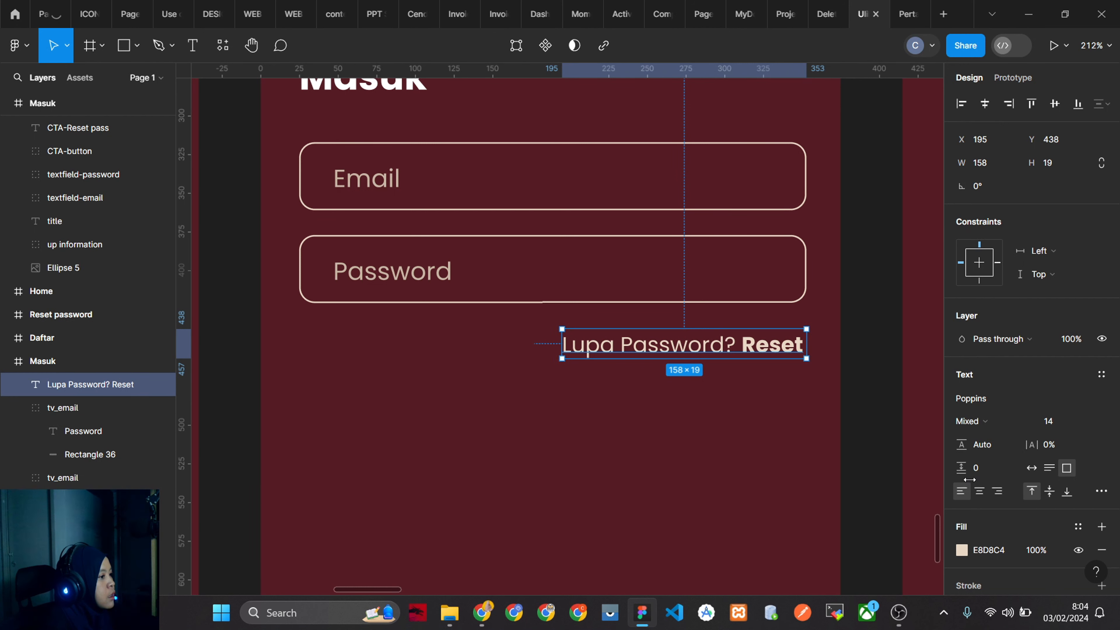
pyautogui.click(1031, 468)
pyautogui.click(832, 420)
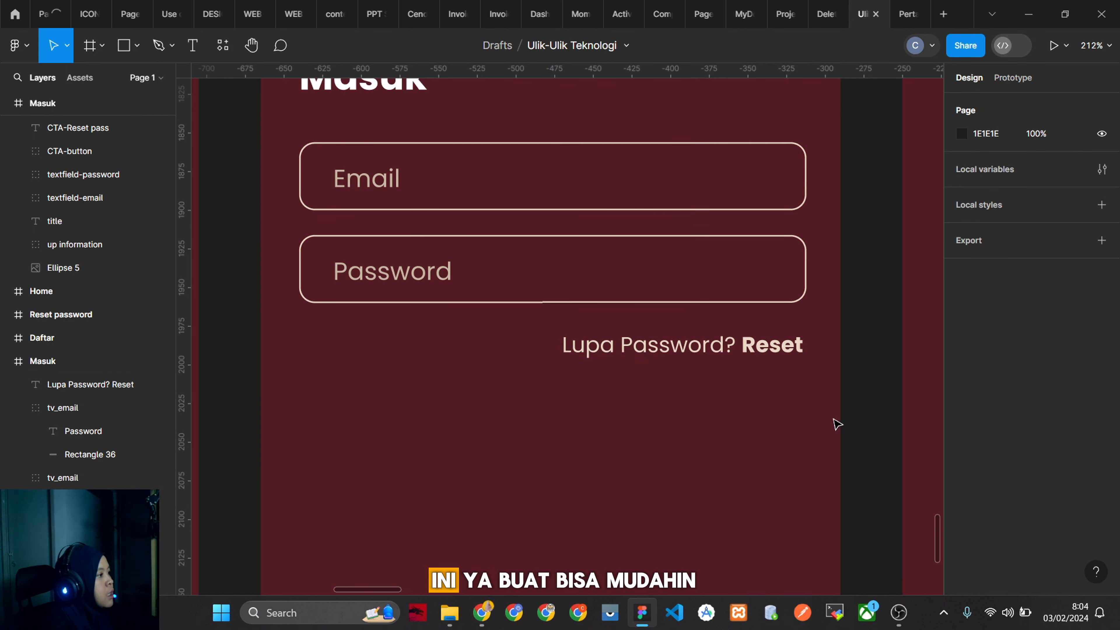
pyautogui.click(749, 351)
pyautogui.moveTo(750, 351); pyautogui.dragTo(753, 350)
pyautogui.click(803, 395)
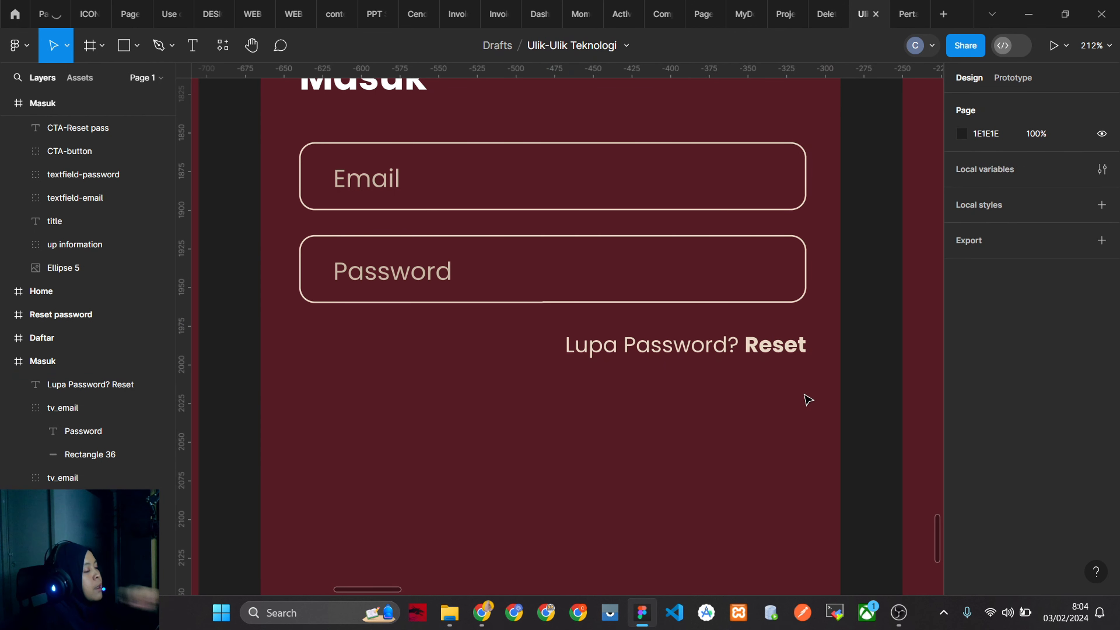
# Examine the font weights of both parts of the "Lupa Password? Reset" text on the reference Masuk screen.
pyautogui.click(771, 348)
pyautogui.scroll(-10, 768, 405)
pyautogui.scroll(6, 758, 375)
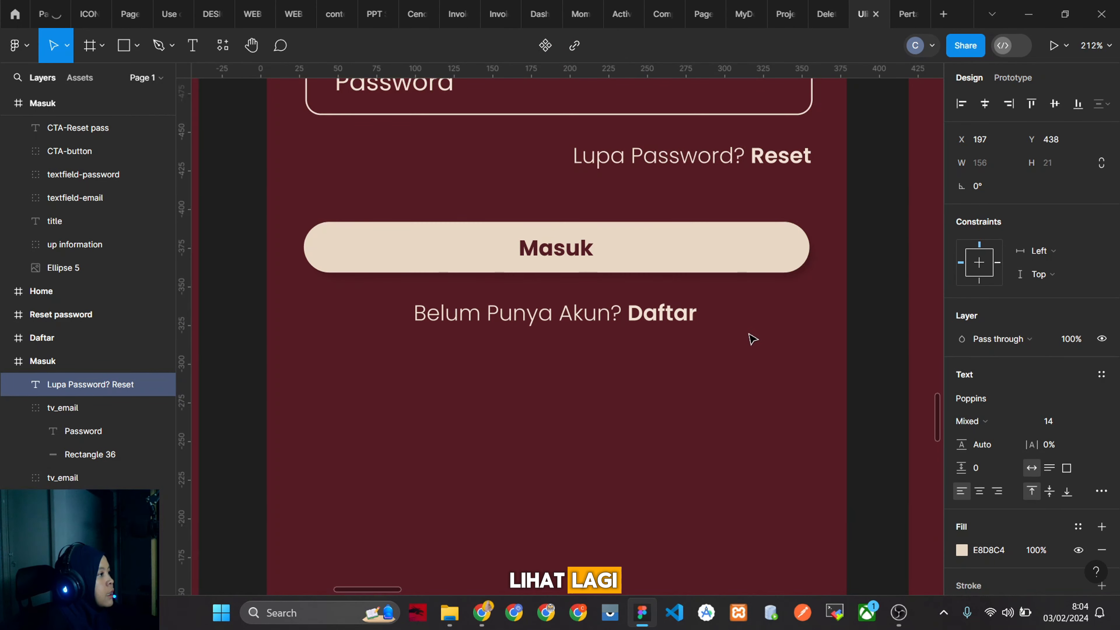
pyautogui.click(741, 155)
pyautogui.scroll(-10, 777, 353)
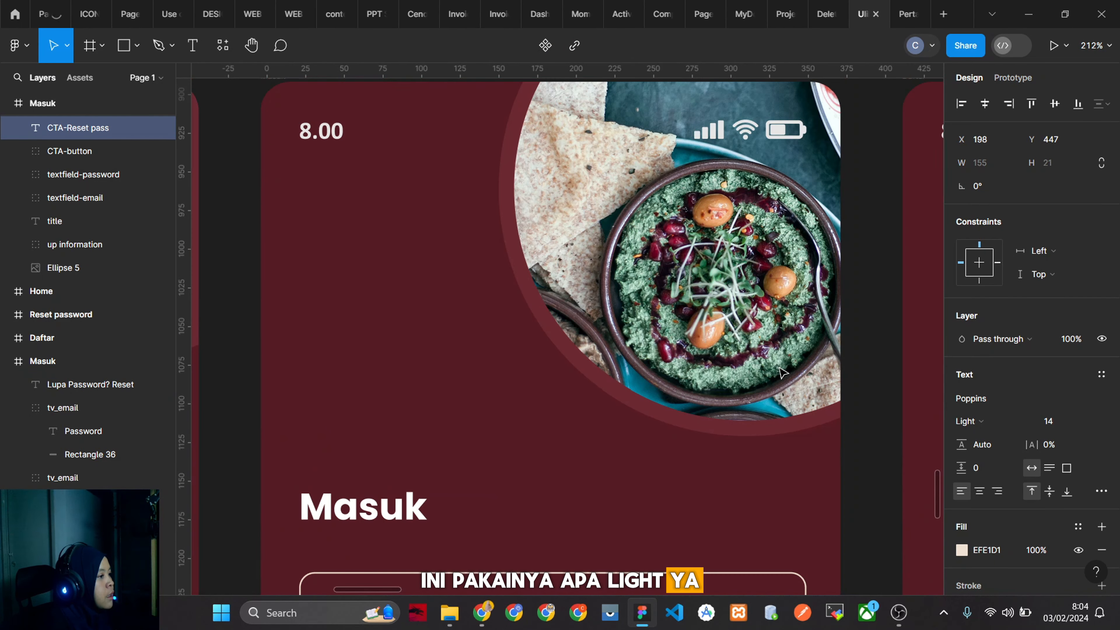
pyautogui.scroll(-8, 750, 419)
pyautogui.scroll(10, 757, 388)
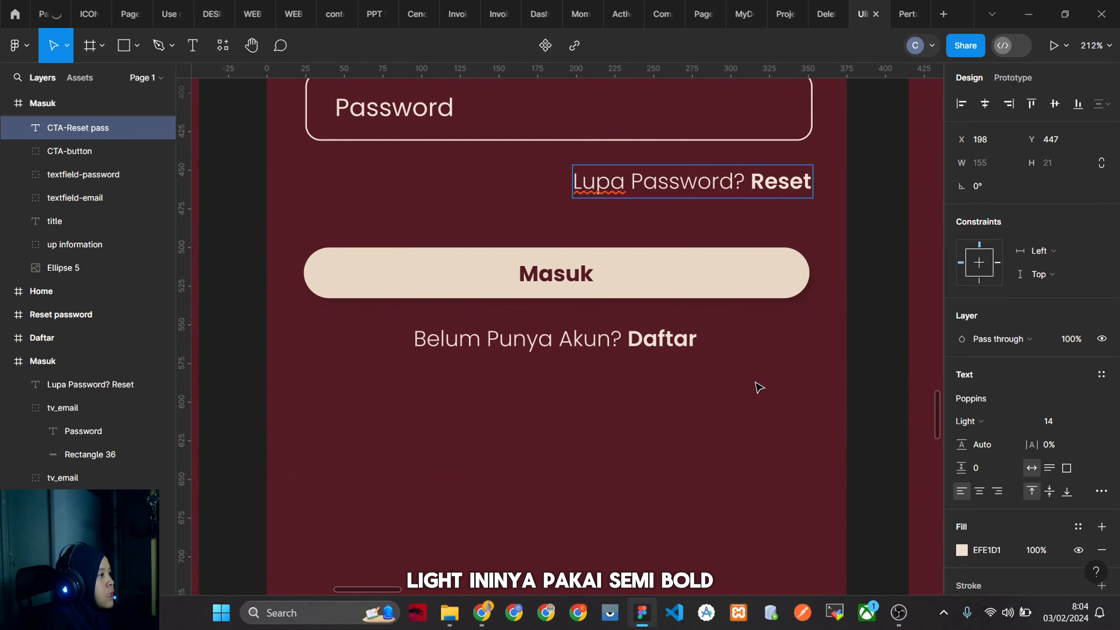
pyautogui.scroll(1, 758, 388)
pyautogui.doubleClick(789, 189)
pyautogui.scroll(-10, 806, 350)
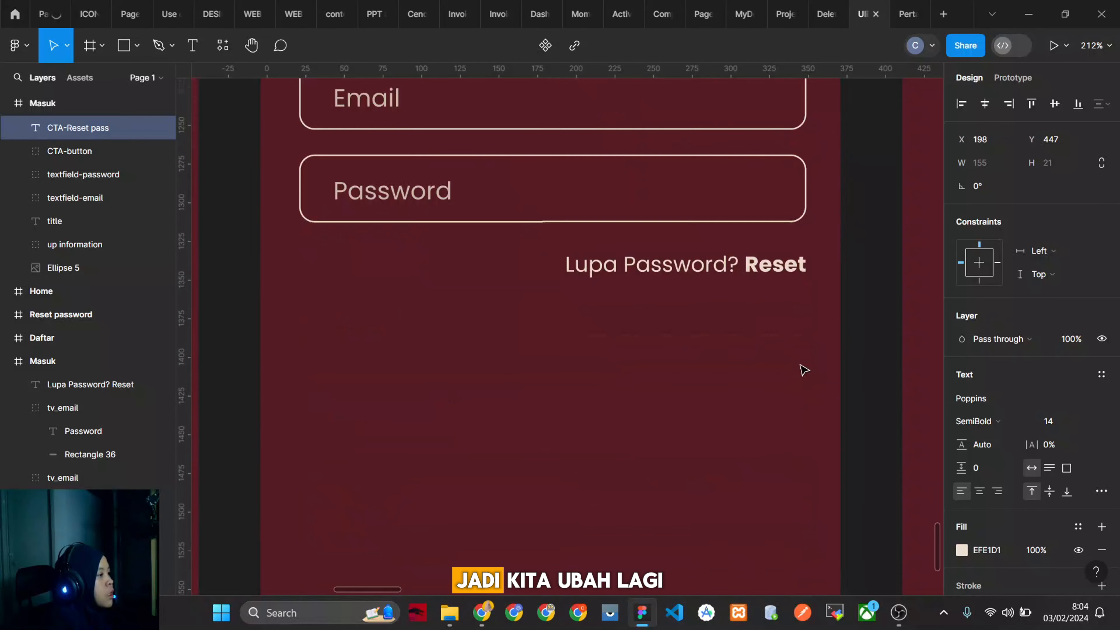
# Set the word "Reset" to the SemiBold weight in the new Masuk screen's reset text.
pyautogui.click(765, 272)
pyautogui.doubleClick(765, 272)
pyautogui.click(977, 421)
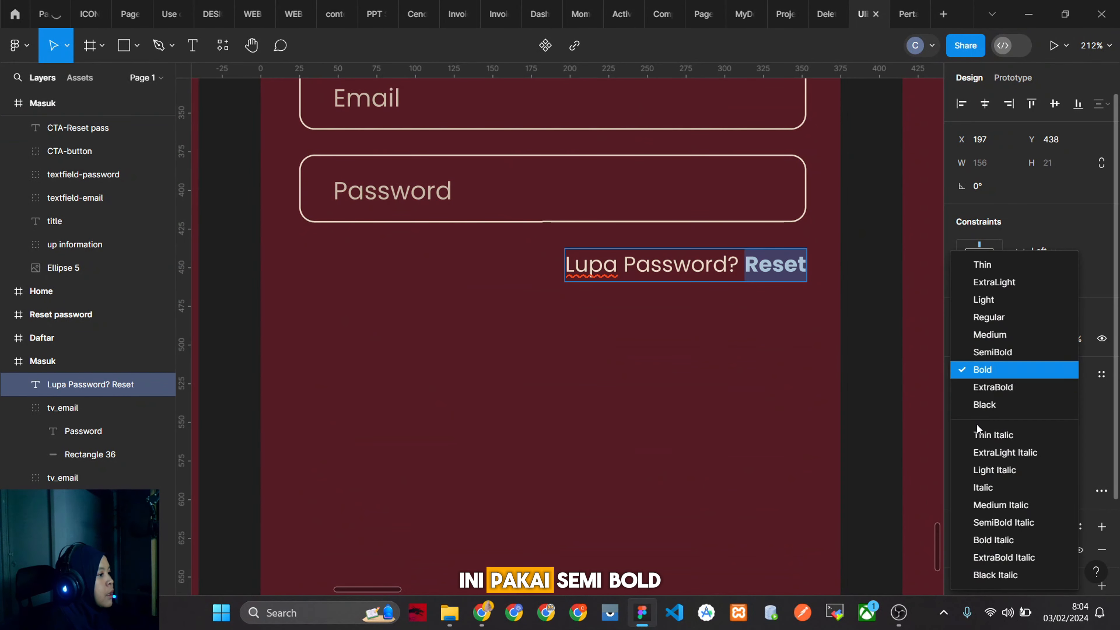
pyautogui.click(1006, 353)
# Set the words "Lupa Password?" to the Light weight, leaving "Reset" out of the selection.
pyautogui.press('Left')
pyautogui.hotkey('ctrl', 'shift', 'Left')
pyautogui.hotkey('ctrl', 'shift', 'Left')
pyautogui.hotkey('ctrl', 'shift', 'Left')
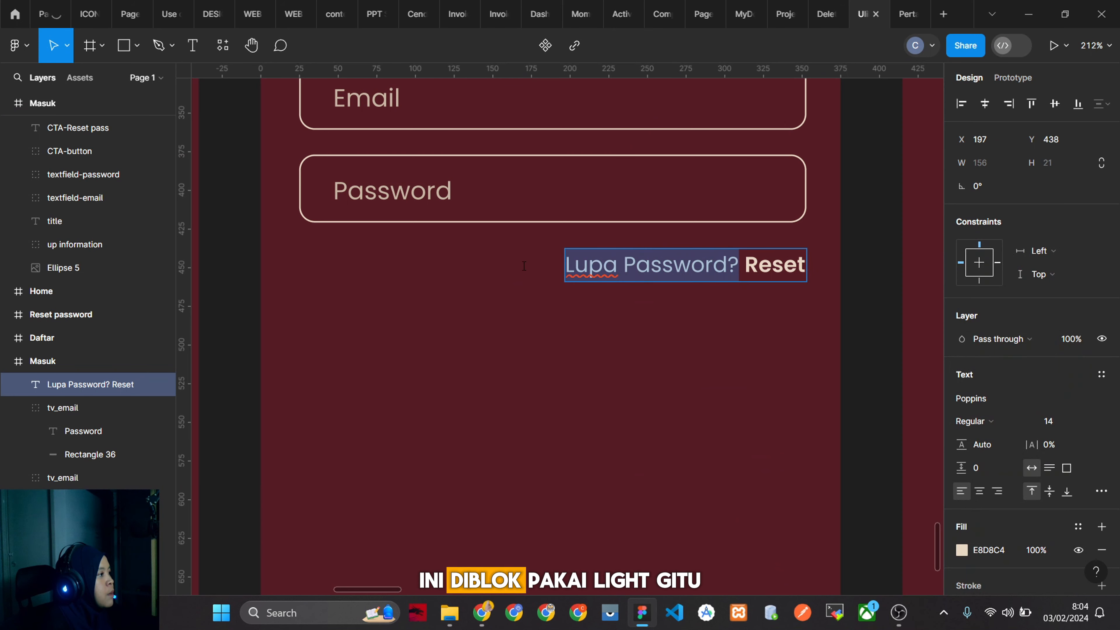
pyautogui.click(977, 421)
pyautogui.click(977, 298)
pyautogui.press('Escape')
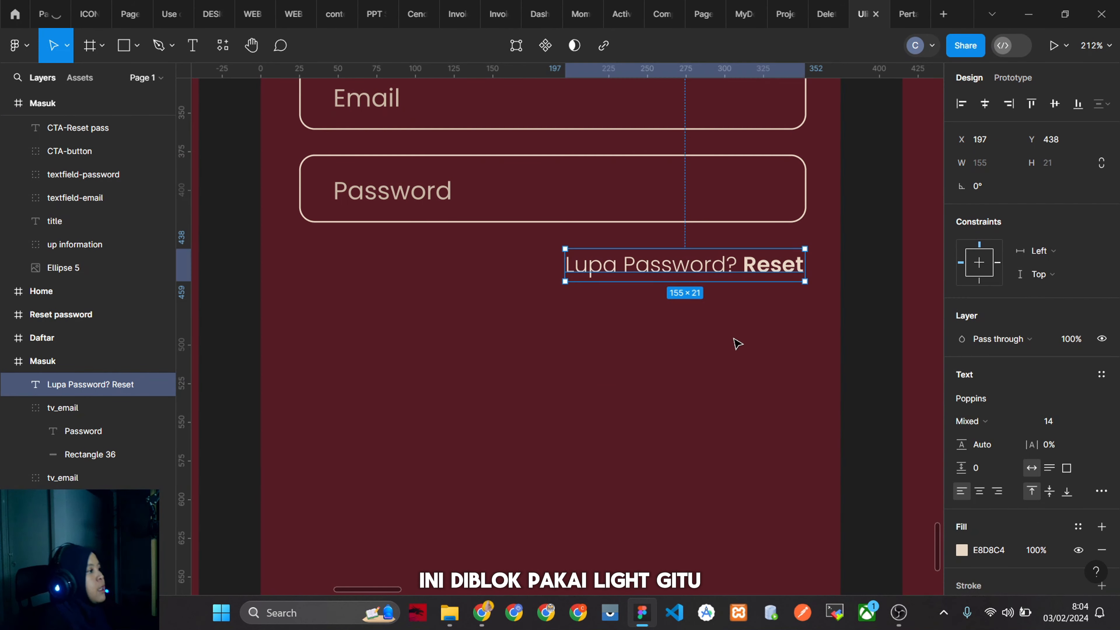
pyautogui.press('Escape')
# Examine the sizes of the Mulai and Masuk buttons on the reference splash and Masuk screens.
pyautogui.scroll(-10, 746, 368)
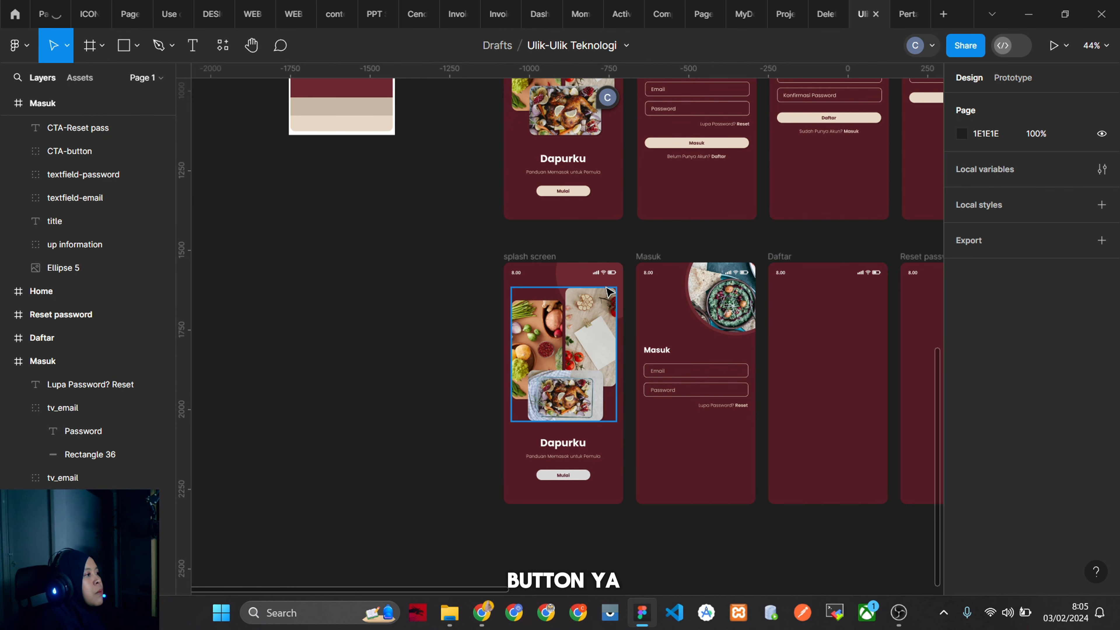
pyautogui.scroll(5, 573, 245)
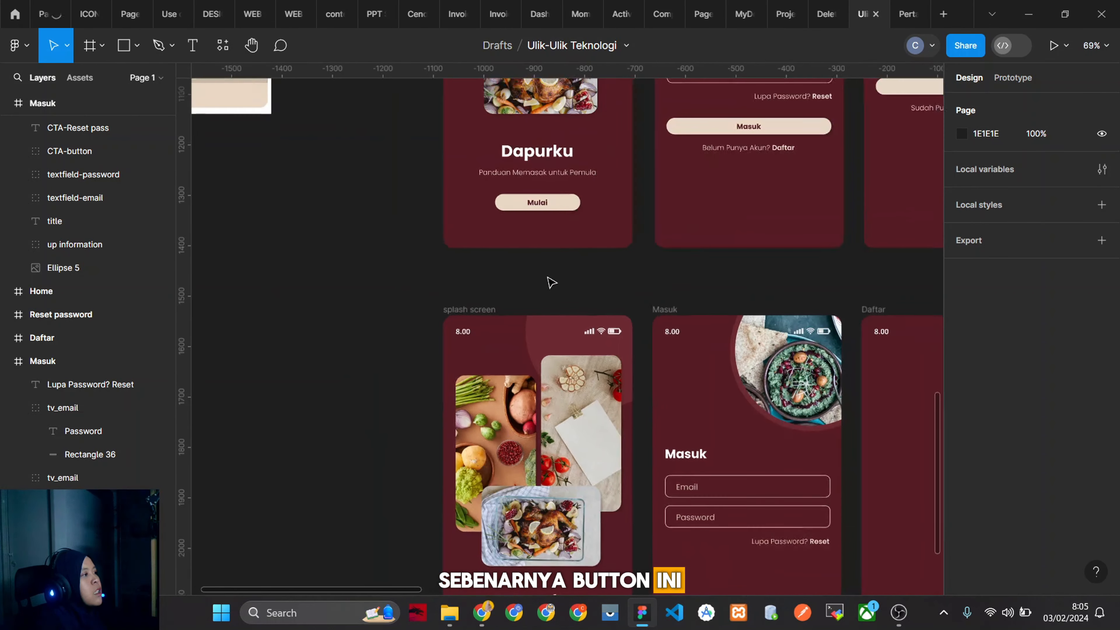
pyautogui.scroll(3, 706, 256)
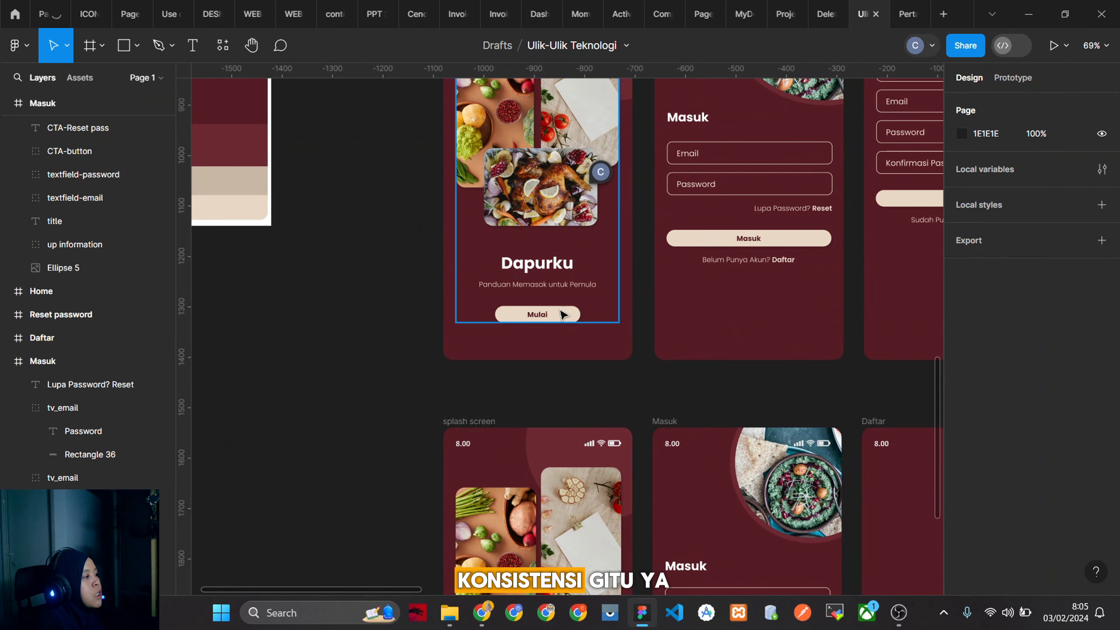
pyautogui.click(558, 317)
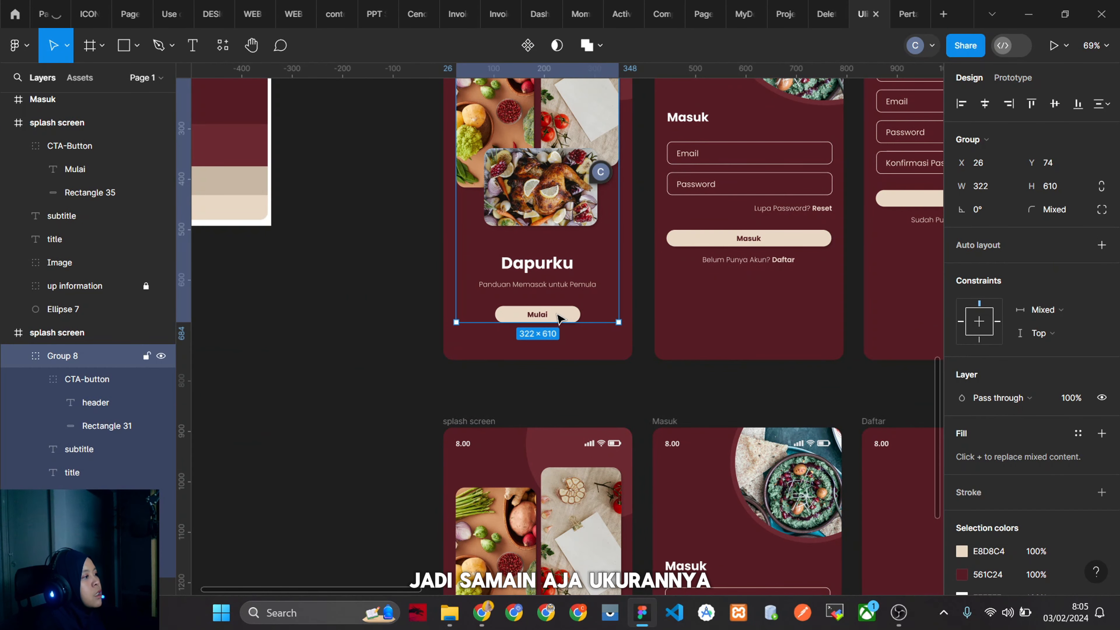
pyautogui.click(786, 247)
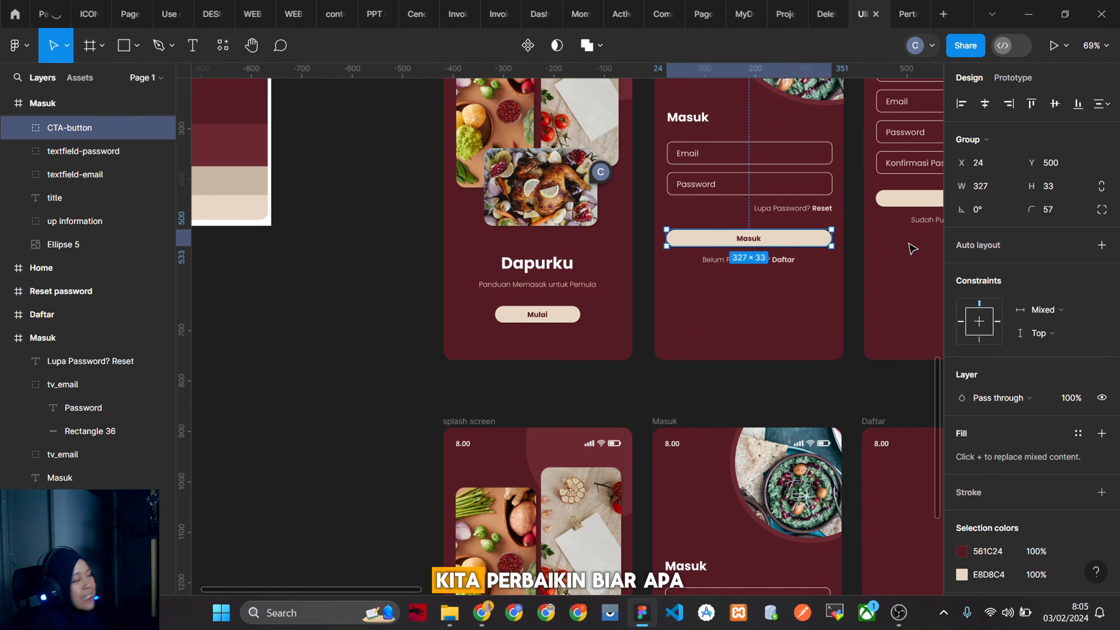
pyautogui.scroll(-2, 576, 322)
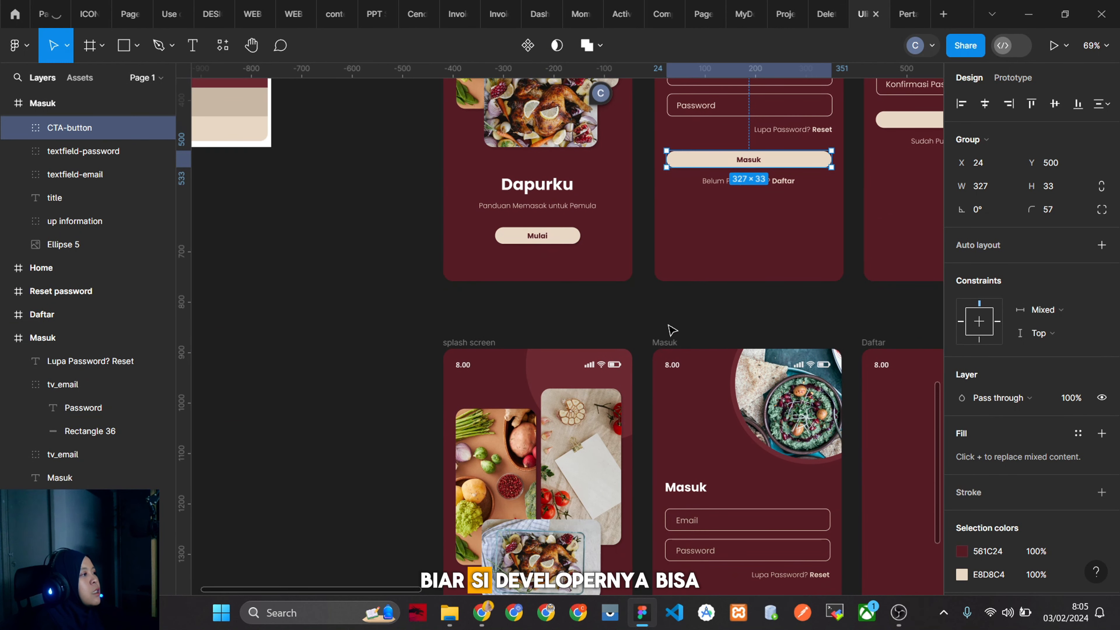
pyautogui.scroll(-1, 672, 333)
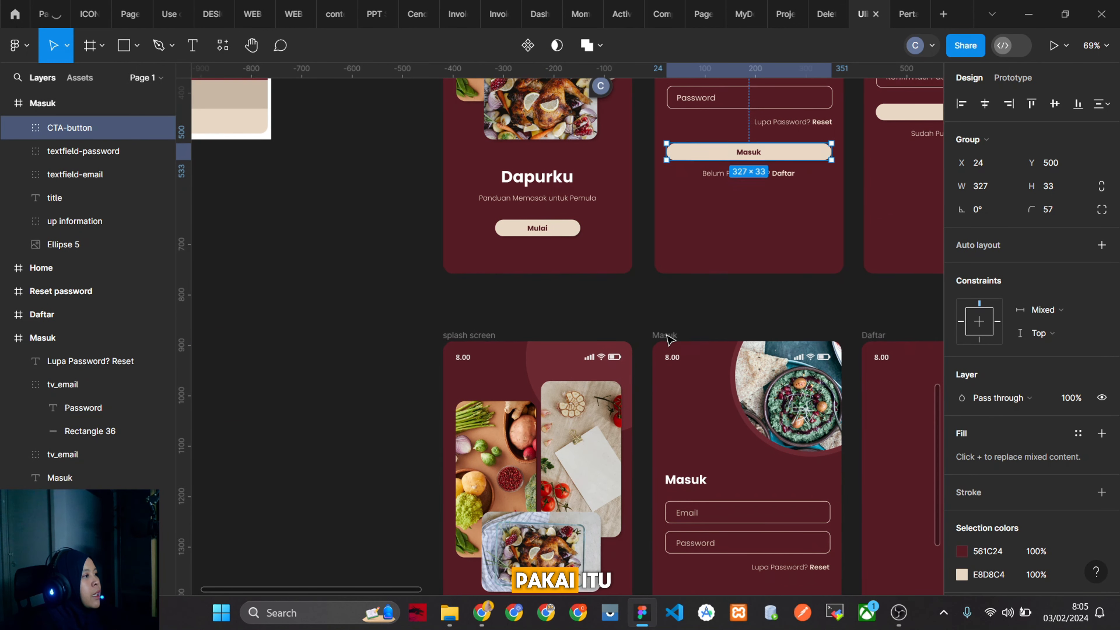
pyautogui.scroll(-2, 645, 220)
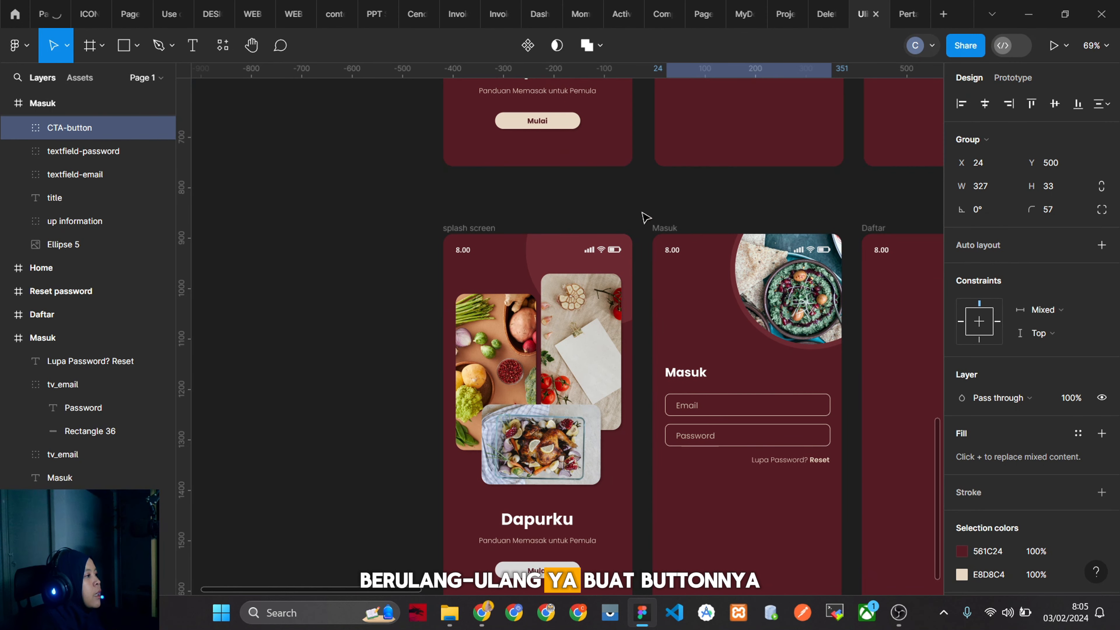
# Copy the Mulai button from the new splash screen and paste it into the new Masuk frame.
pyautogui.scroll(-2, 625, 425)
pyautogui.click(557, 502)
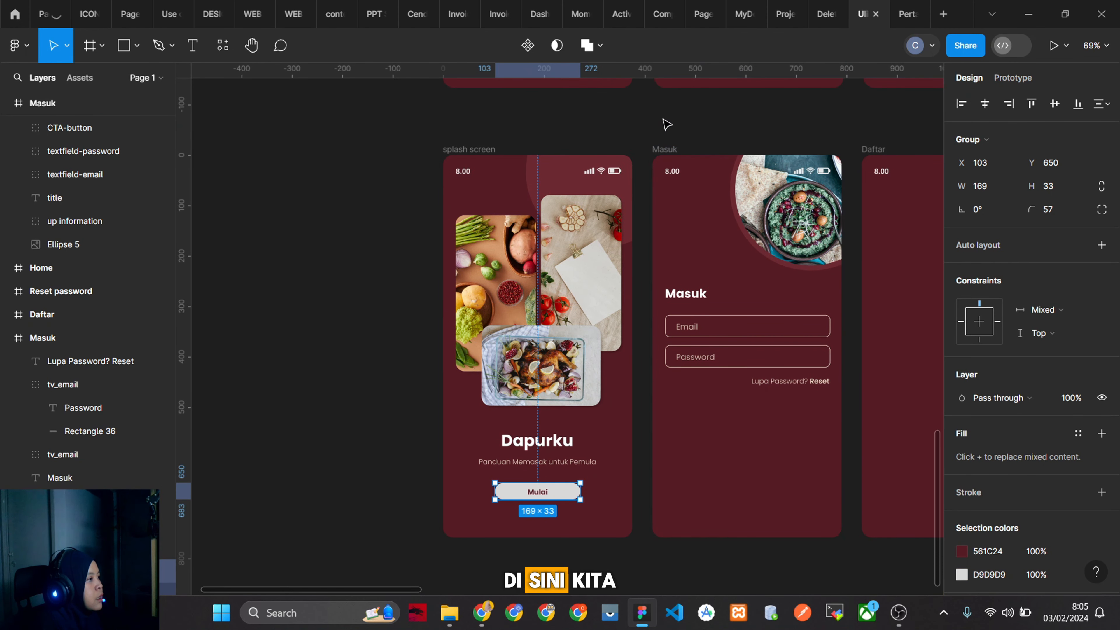
pyautogui.click(664, 149)
pyautogui.hotkey('ctrl', 'v')
pyautogui.scroll(4, 776, 474)
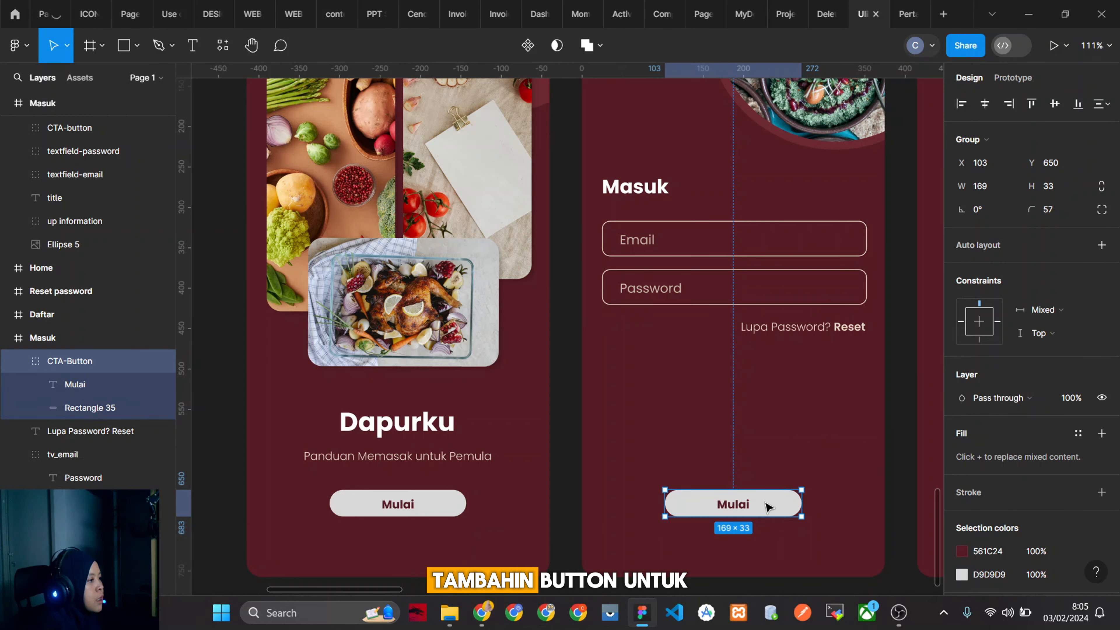
# Move the pasted Mulai button up beneath the reset text to Y 523, keeping it at X 103.
pyautogui.moveTo(765, 506); pyautogui.dragTo(753, 414)
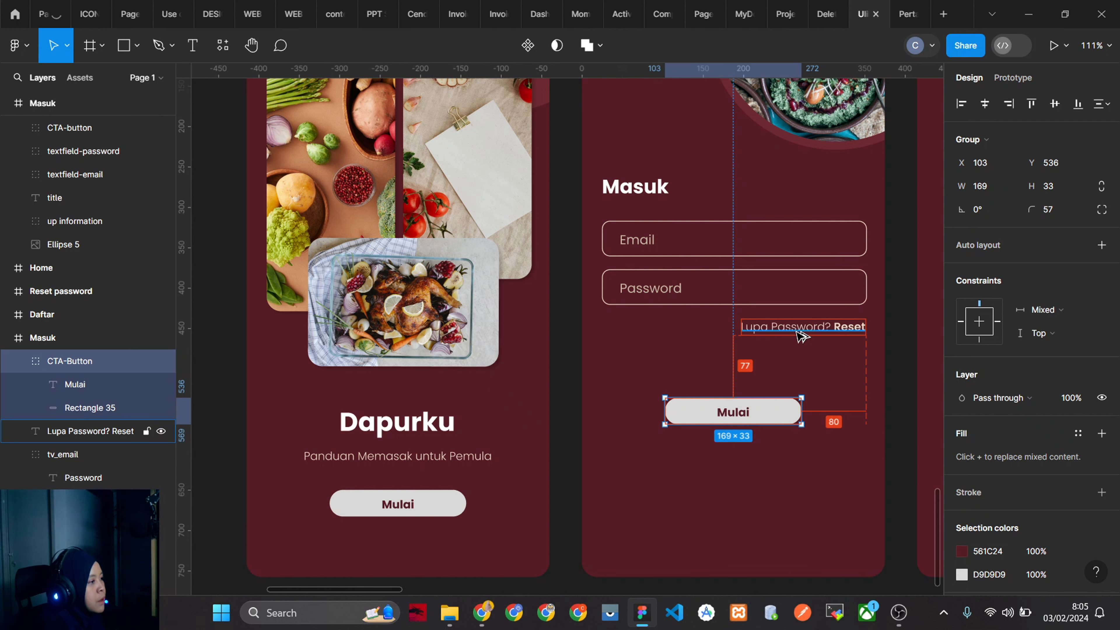
pyautogui.press('Up')
pyautogui.press('Up')
pyautogui.press('Up')
pyautogui.press('Up')
pyautogui.press('Up')
pyautogui.press('Up')
pyautogui.press('Up')
pyautogui.press('Up')
pyautogui.press('Up')
pyautogui.press('Up')
pyautogui.press('Up')
pyautogui.press('Up')
pyautogui.press('Up')
pyautogui.press('Up')
pyautogui.press('Up')
pyautogui.press('Up')
pyautogui.press('Up')
pyautogui.press('Up')
pyautogui.press('Up')
pyautogui.press('Up')
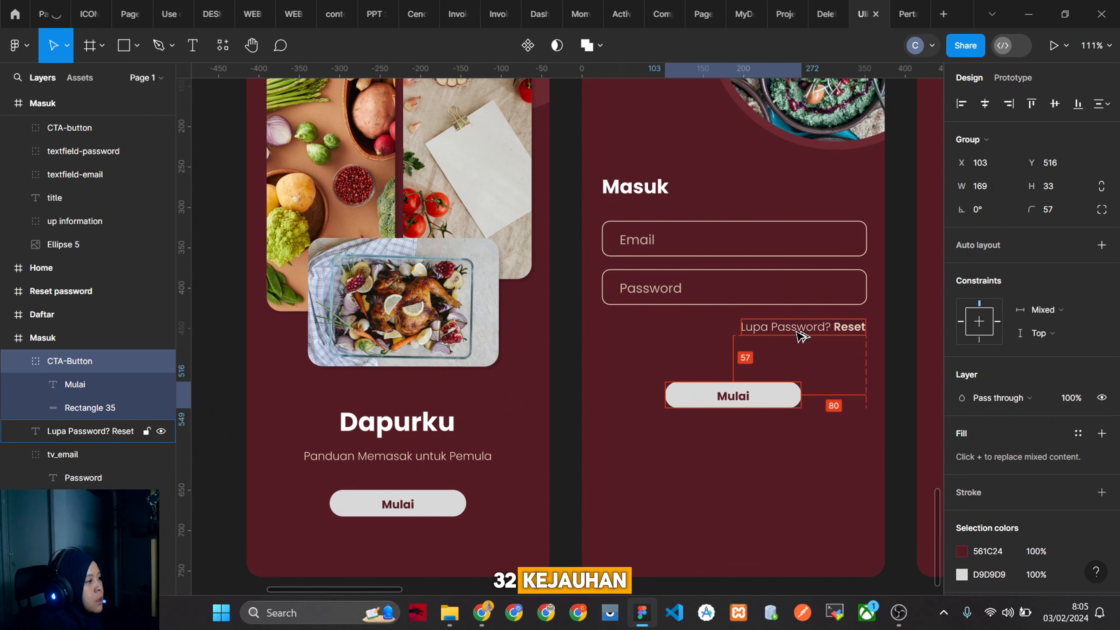
pyautogui.press('Down')
pyautogui.press('Down')
pyautogui.press('Down')
pyautogui.press('Down')
pyautogui.press('Down')
pyautogui.press('Down')
pyautogui.press('Down')
pyautogui.press('Down')
pyautogui.press('Down')
pyautogui.press('Down')
pyautogui.press('Up')
pyautogui.press('Up')
pyautogui.press('Up')
pyautogui.press('Up')
pyautogui.press('Up')
pyautogui.press('Up')
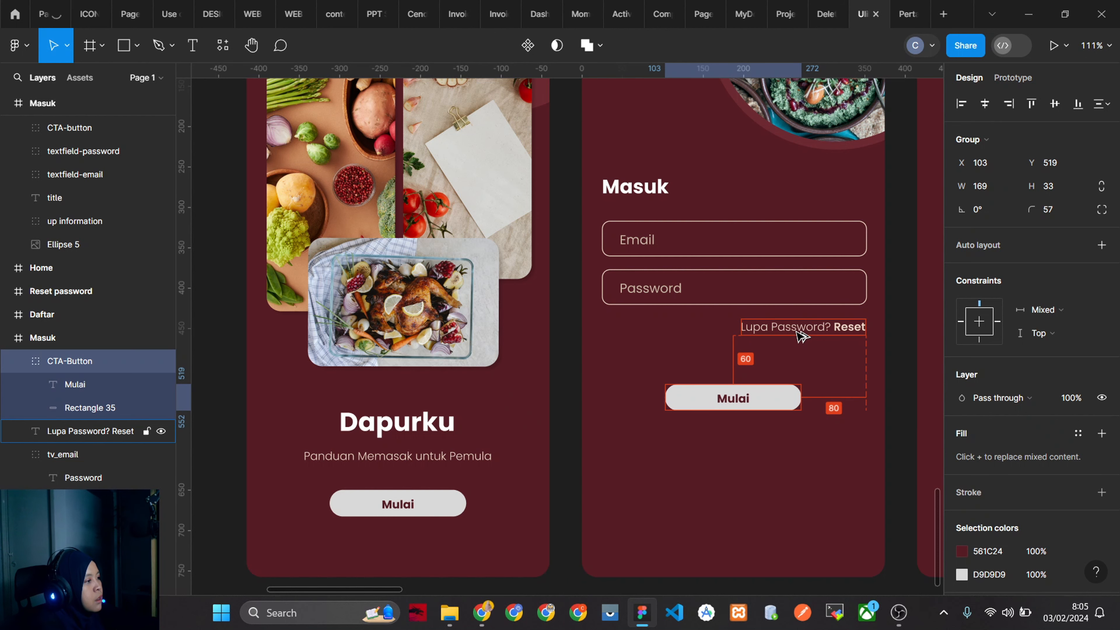
pyautogui.press('Down')
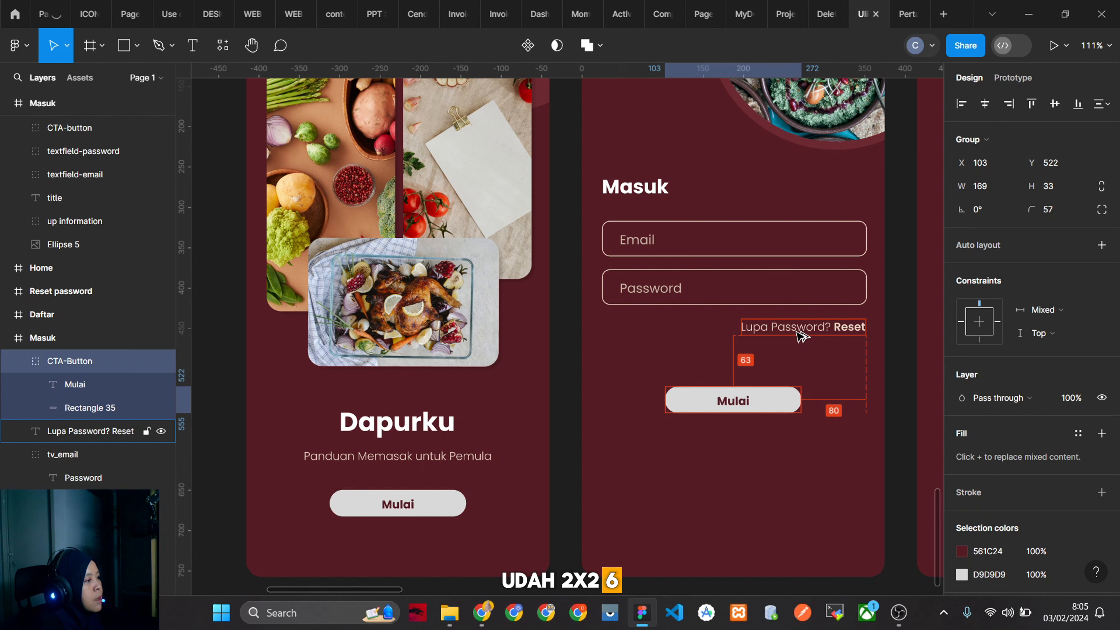
pyautogui.press('Down')
# Change the label of the button on the new Masuk screen from "Mulai" to "Masuk".
pyautogui.scroll(-5, 727, 441)
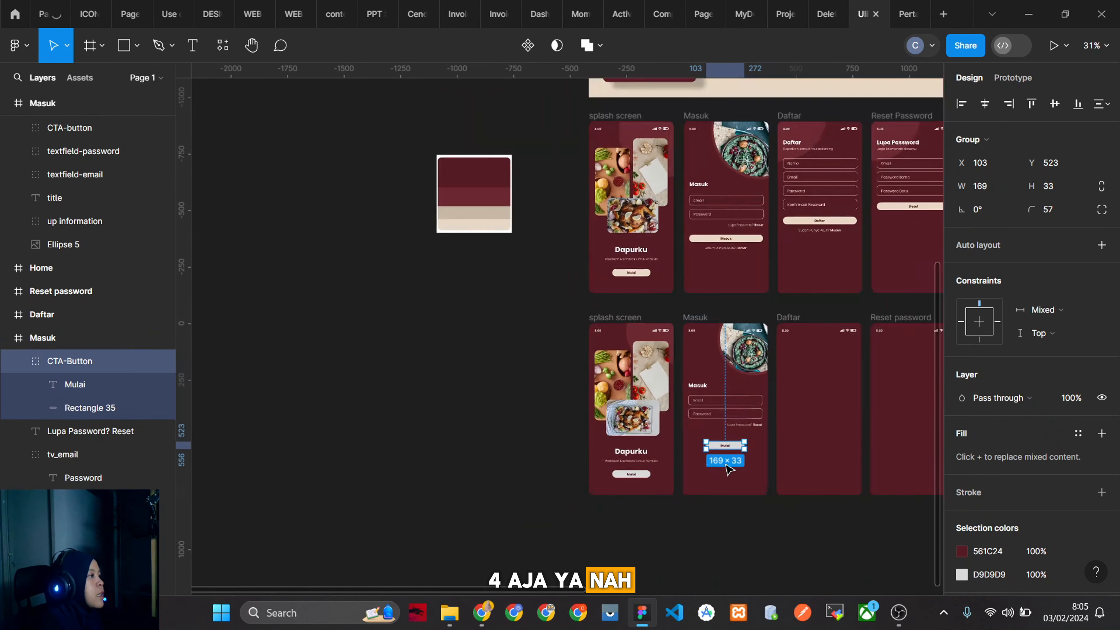
pyautogui.scroll(5, 734, 209)
pyautogui.scroll(-5, 734, 209)
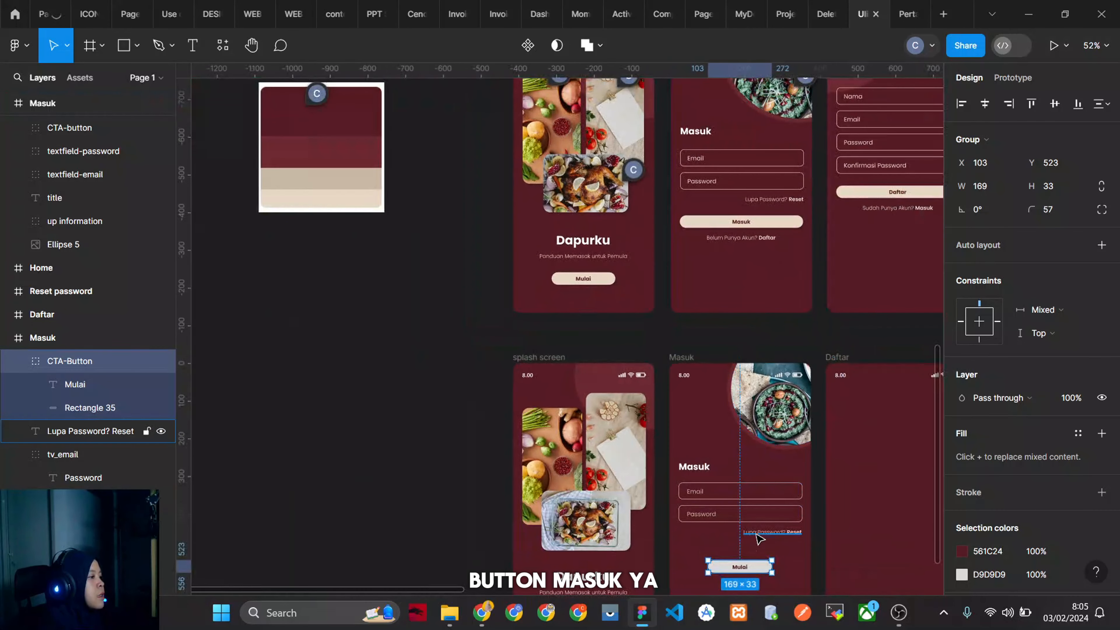
pyautogui.scroll(5, 758, 512)
pyautogui.scroll(5, 761, 509)
pyautogui.doubleClick(705, 490)
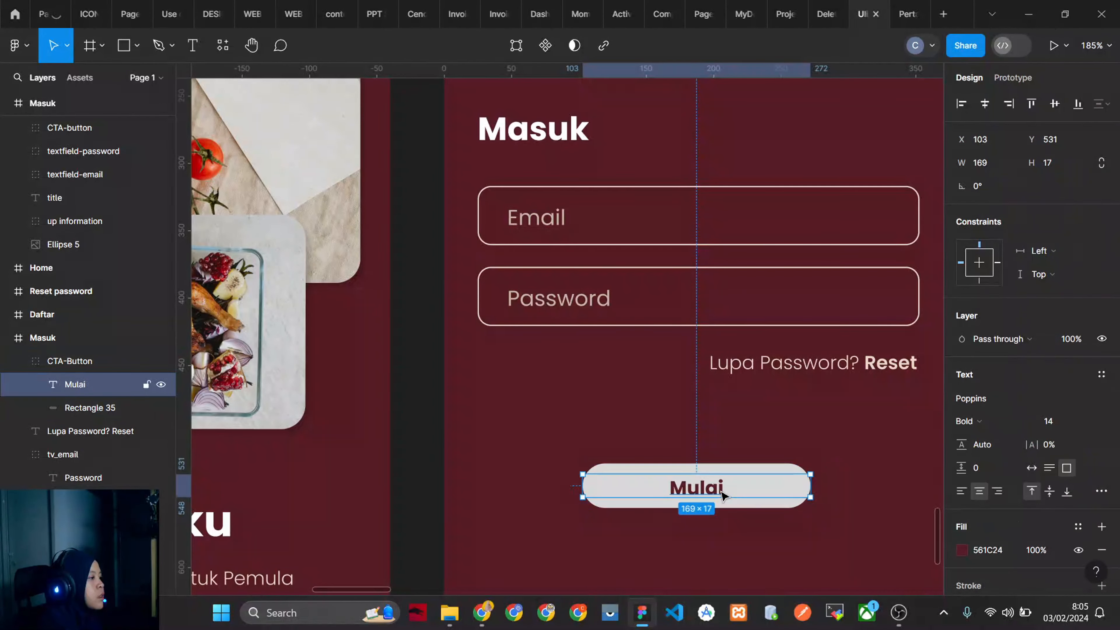
pyautogui.doubleClick(718, 488)
pyautogui.hotkey('ctrl', 'a')
pyautogui.write('Mas')
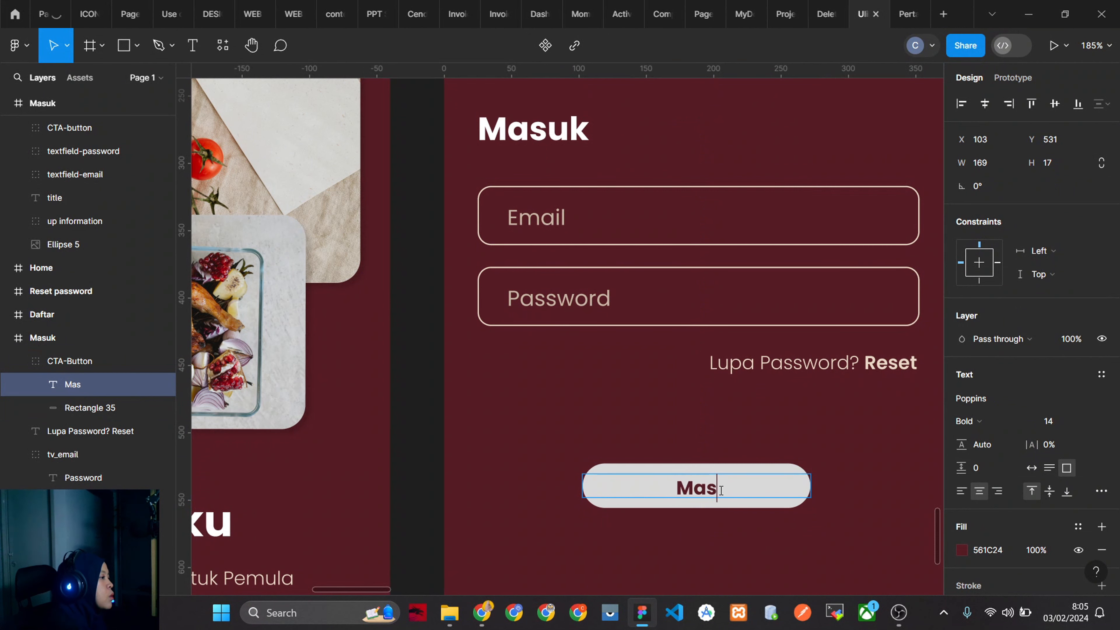
pyautogui.write('uk')
pyautogui.click(665, 438)
# Duplicate the "Lupa Password? Reset" text to just beneath the Masuk button, at X 112, Y 564.
pyautogui.scroll(-5, 706, 441)
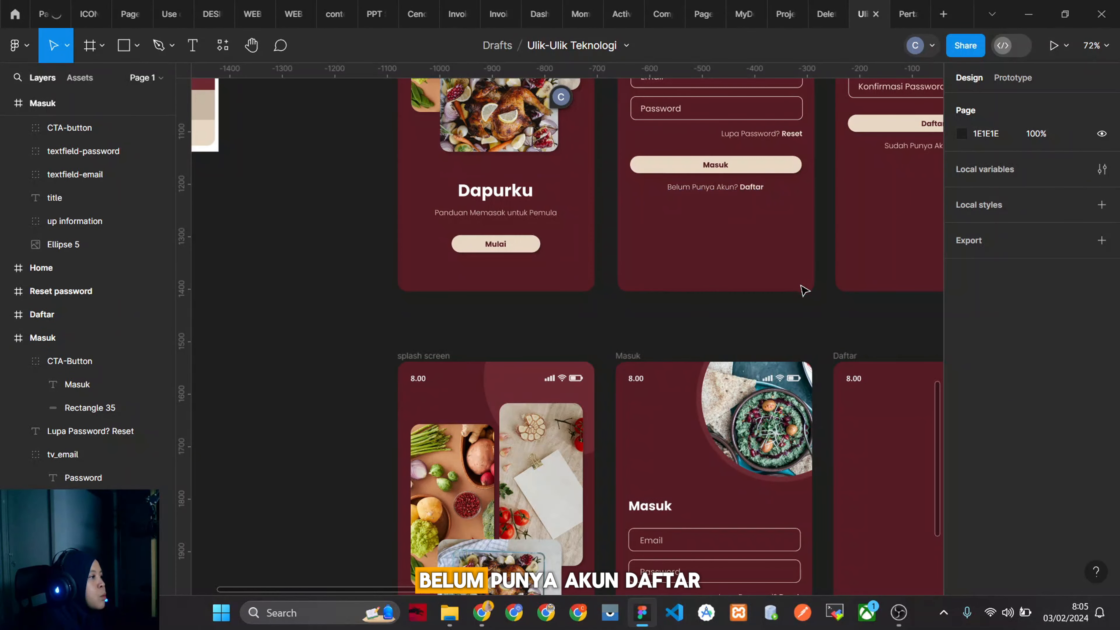
pyautogui.scroll(-5, 803, 308)
pyautogui.scroll(5, 770, 282)
pyautogui.click(800, 229)
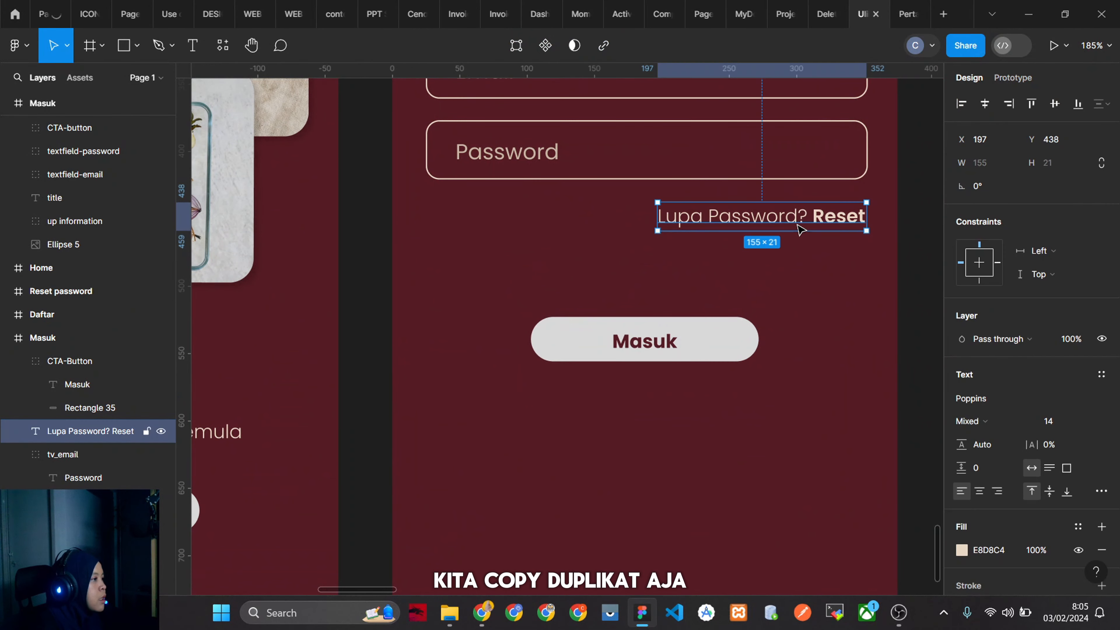
pyautogui.moveTo(800, 229); pyautogui.dragTo(697, 366)
pyautogui.keyDown('ctrl'); pyautogui.scroll(-6, 755, 431); pyautogui.keyUp('ctrl')
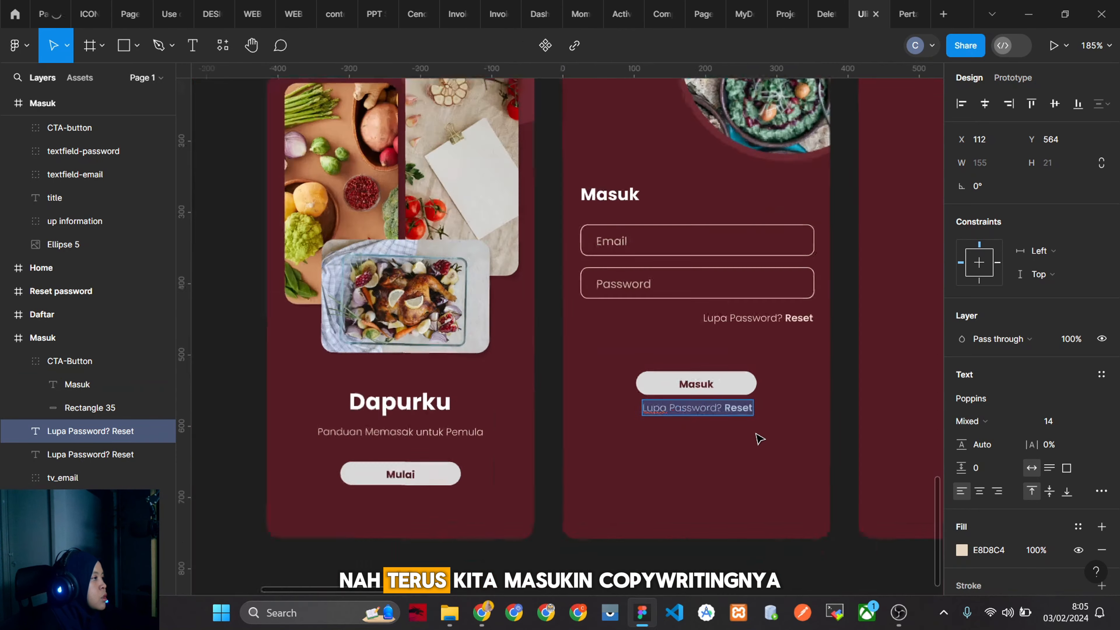
# Reword the duplicated text beneath the Masuk button to "Belum punya akun? Daftar", keeping the last word bold.
pyautogui.keyDown('ctrl'); pyautogui.scroll(6, 741, 199); pyautogui.keyUp('ctrl')
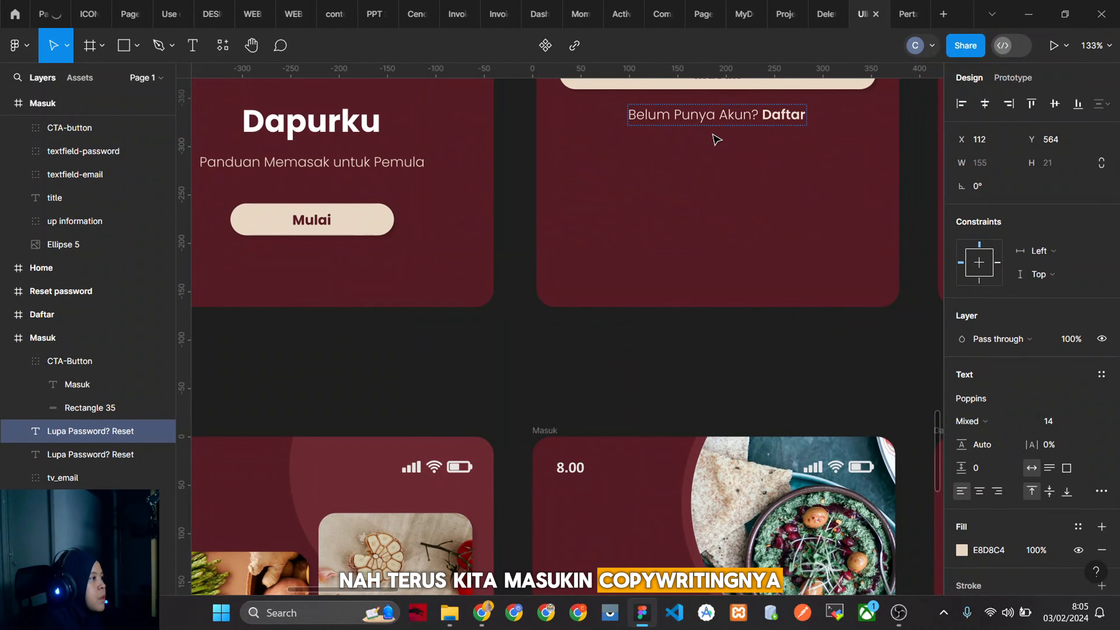
pyautogui.scroll(-8, 717, 177)
pyautogui.doubleClick(740, 405)
pyautogui.keyDown('ctrl'); pyautogui.scroll(3, 741, 410); pyautogui.keyUp('ctrl')
pyautogui.click(744, 422)
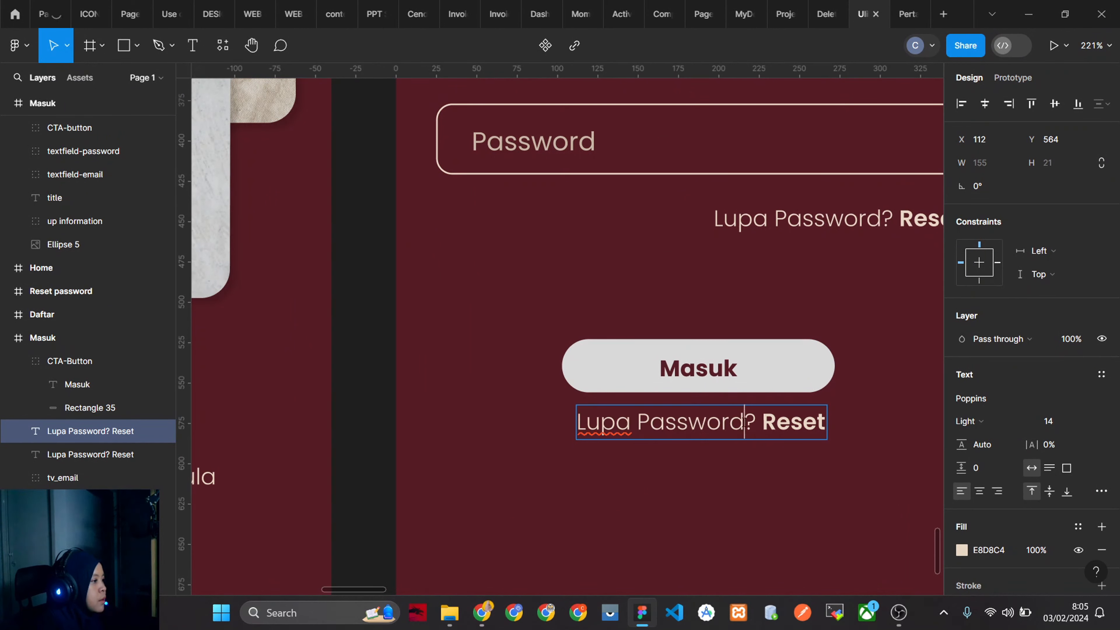
pyautogui.moveTo(745, 422); pyautogui.dragTo(581, 410)
pyautogui.write('be')
pyautogui.press('BackSpace')
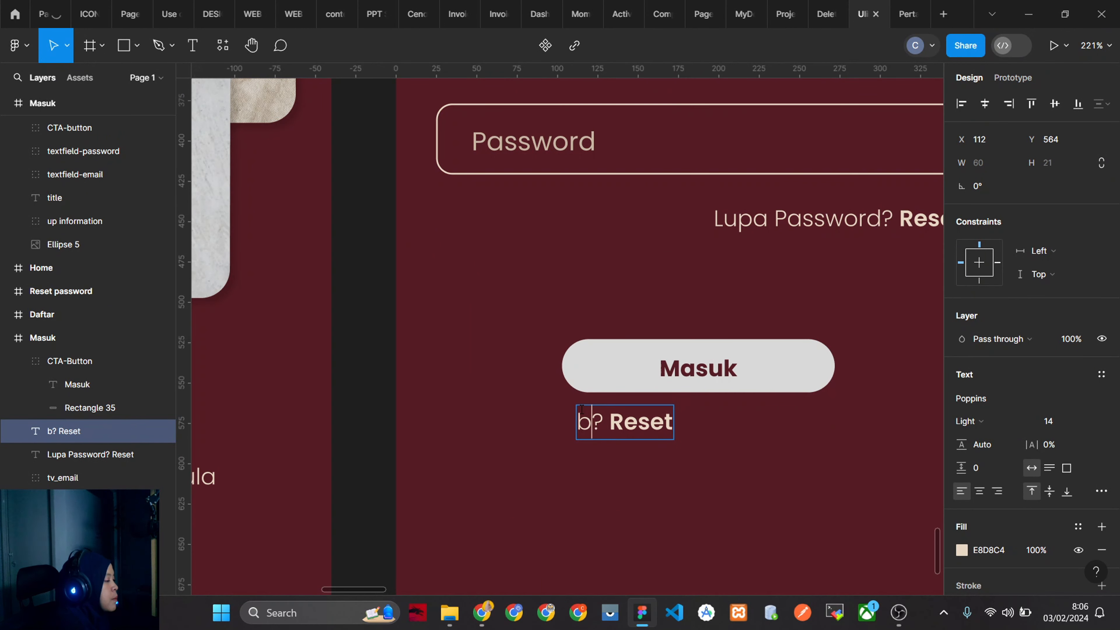
pyautogui.write('elum punya ')
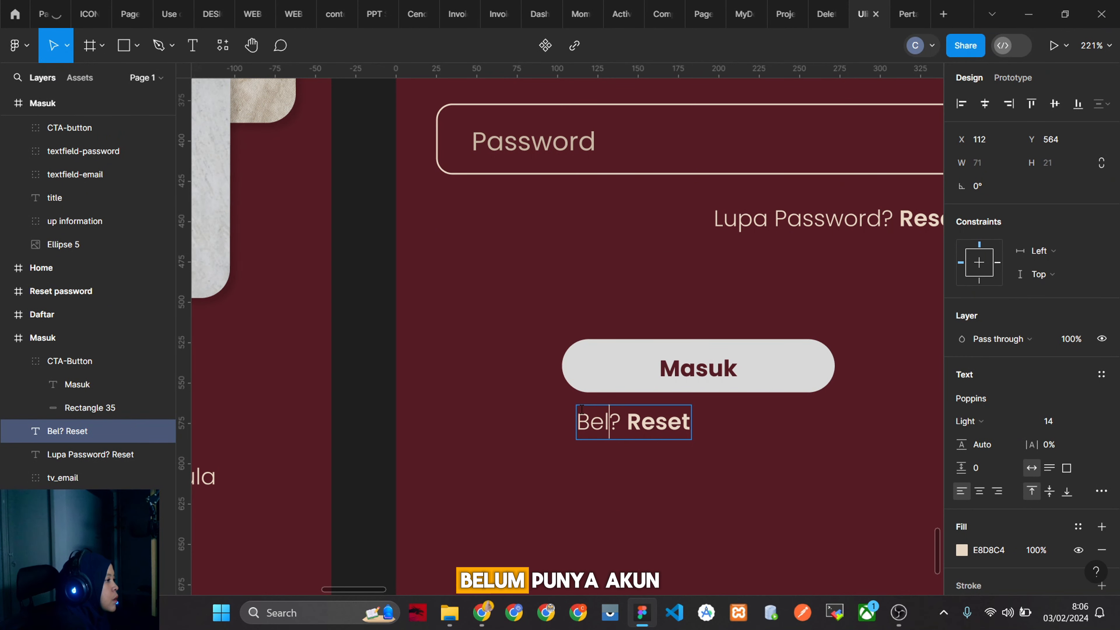
pyautogui.write('ak')
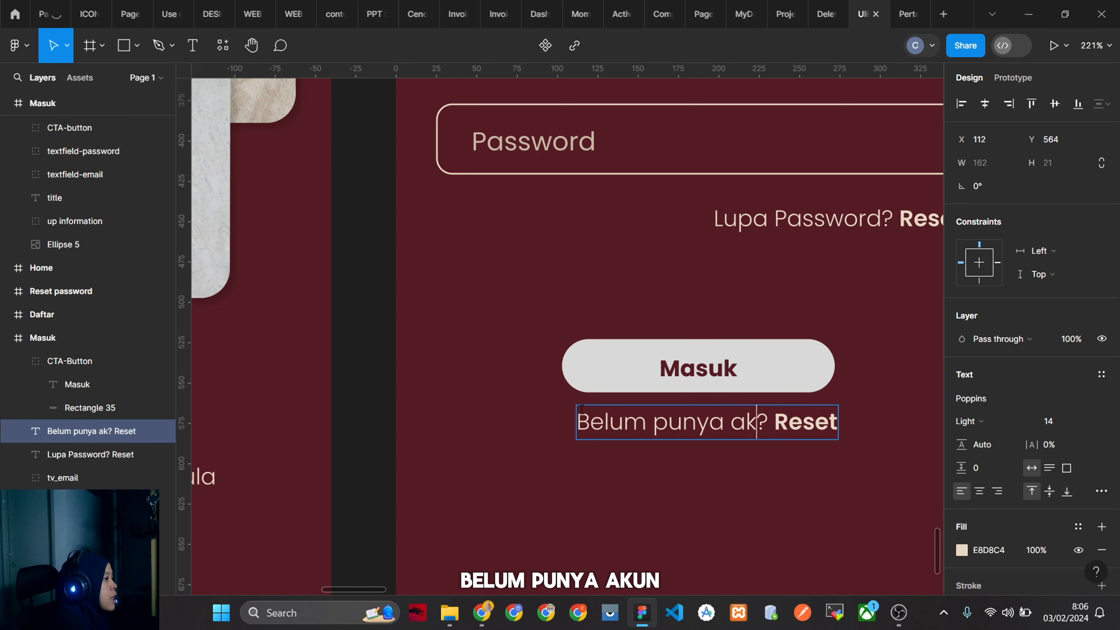
pyautogui.write('un')
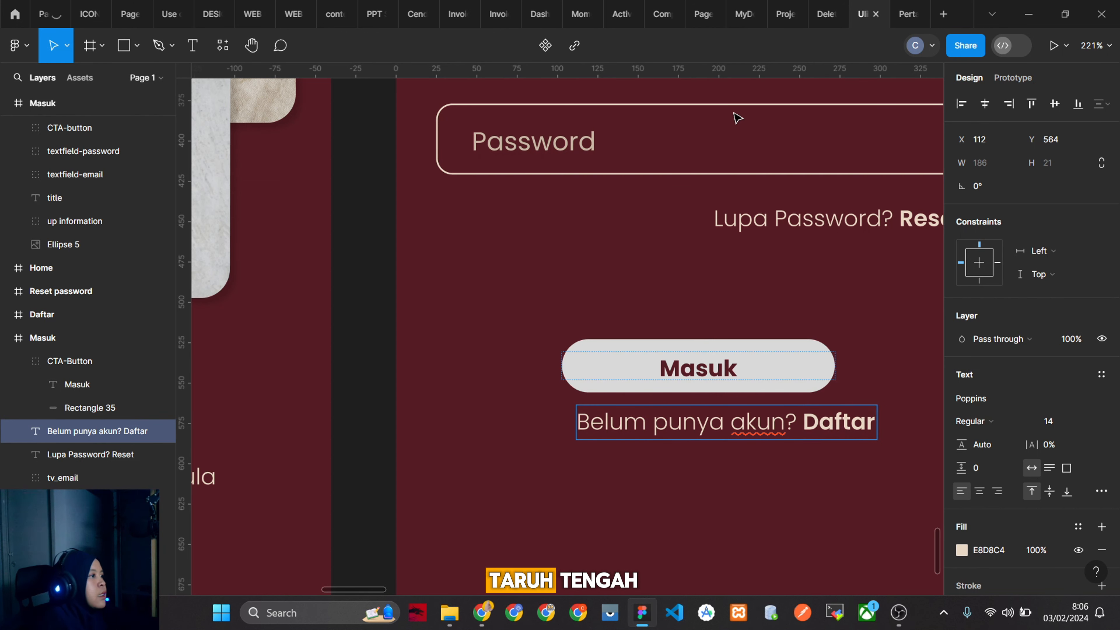
# Center the "Belum punya akun? Daftar" text horizontally in the new Masuk frame.
pyautogui.click(984, 104)
pyautogui.scroll(-5, 730, 444)
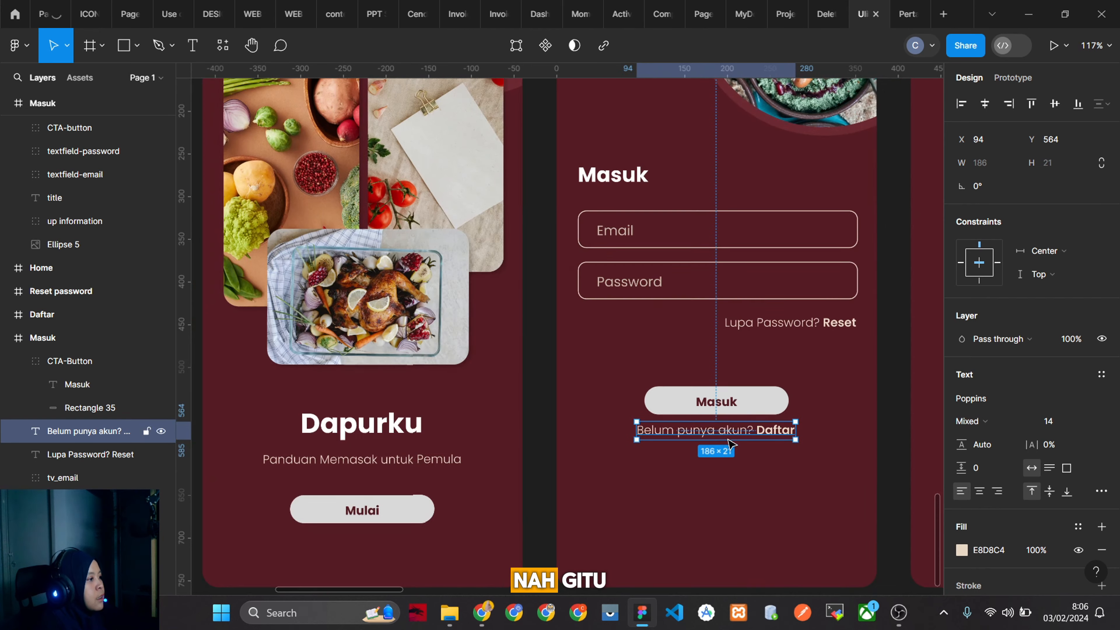
pyautogui.click(676, 475)
# Following the reference screen's long button, widen the new Masuk button's rectangle to 326 px from X 25, spanning the input fields.
pyautogui.scroll(-5, 675, 476)
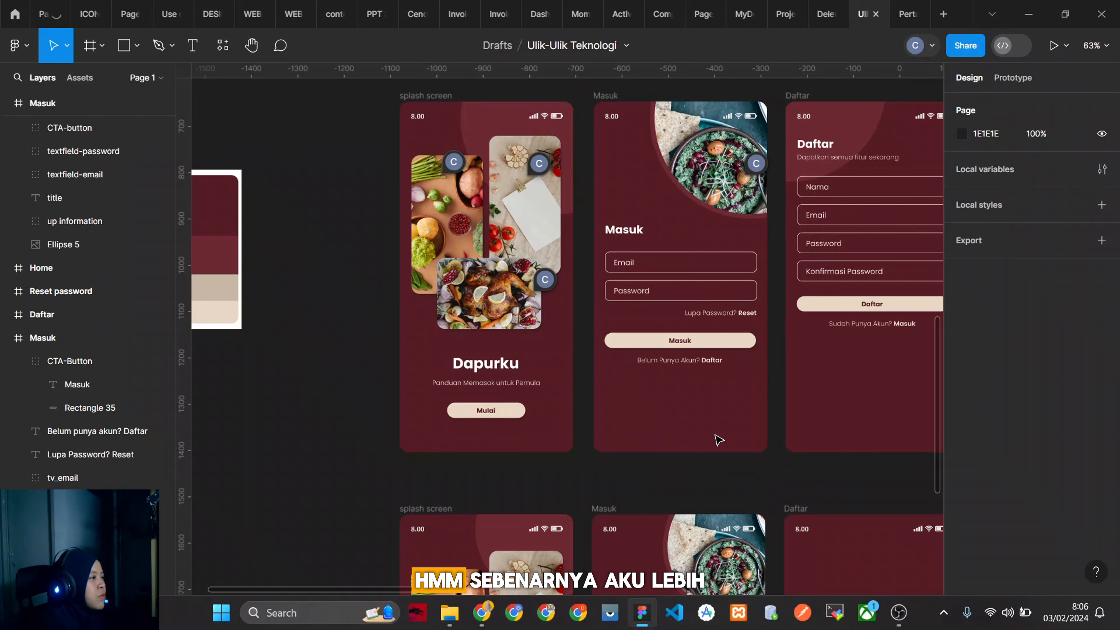
pyautogui.click(730, 342)
pyautogui.scroll(-6, 706, 463)
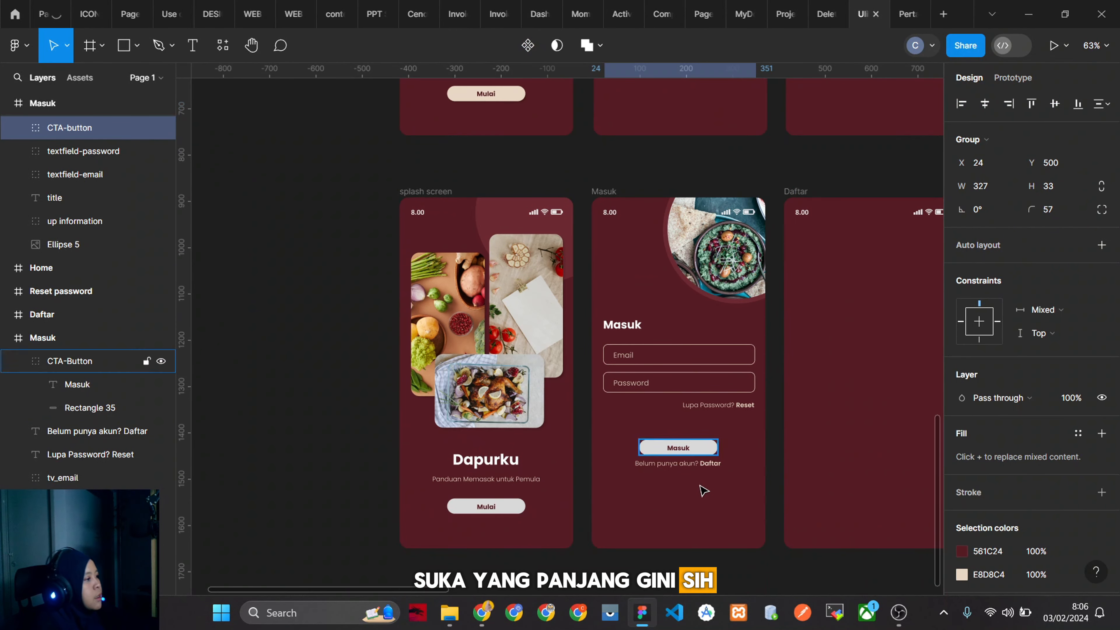
pyautogui.scroll(2, 709, 494)
pyautogui.scroll(-3, 719, 481)
pyautogui.scroll(5, 715, 460)
pyautogui.click(703, 294)
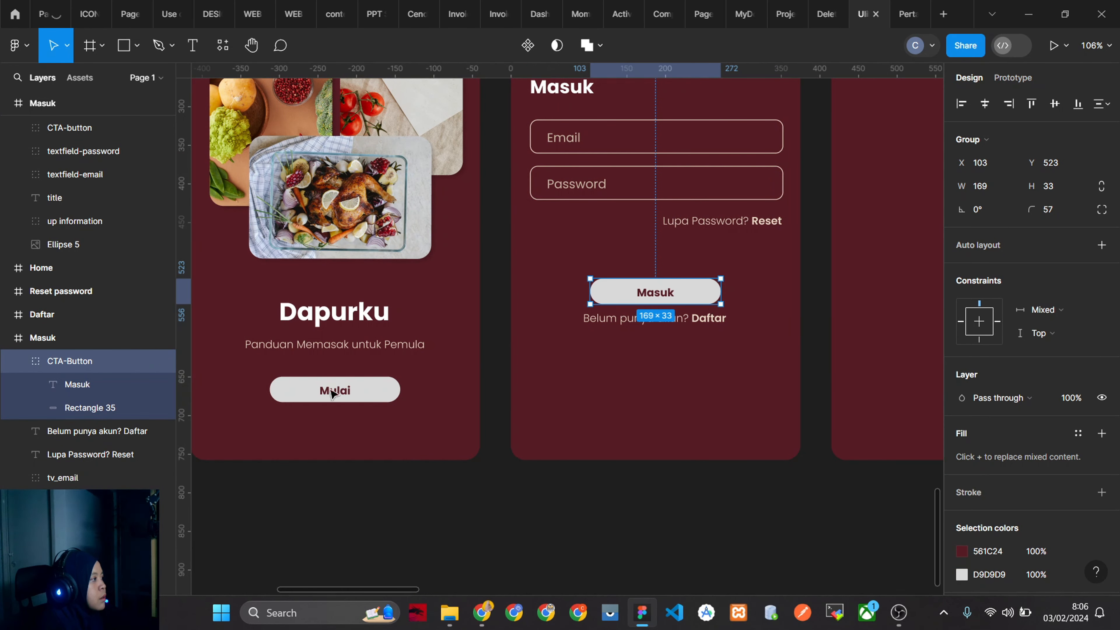
pyautogui.click(87, 409)
pyautogui.moveTo(721, 291); pyautogui.dragTo(782, 293)
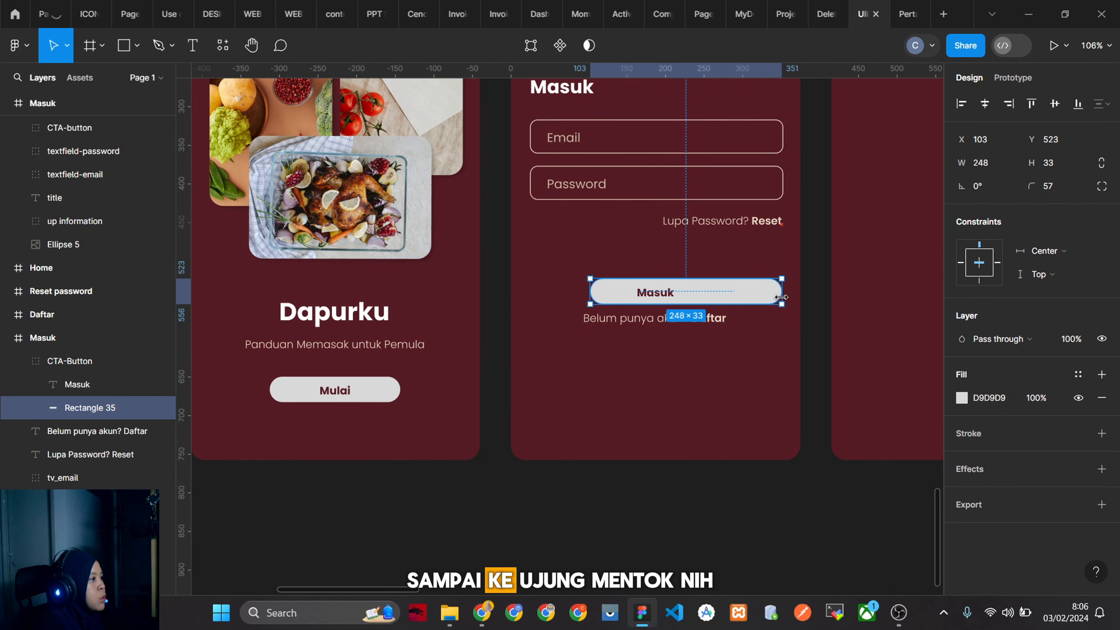
pyautogui.moveTo(572, 294); pyautogui.dragTo(527, 298)
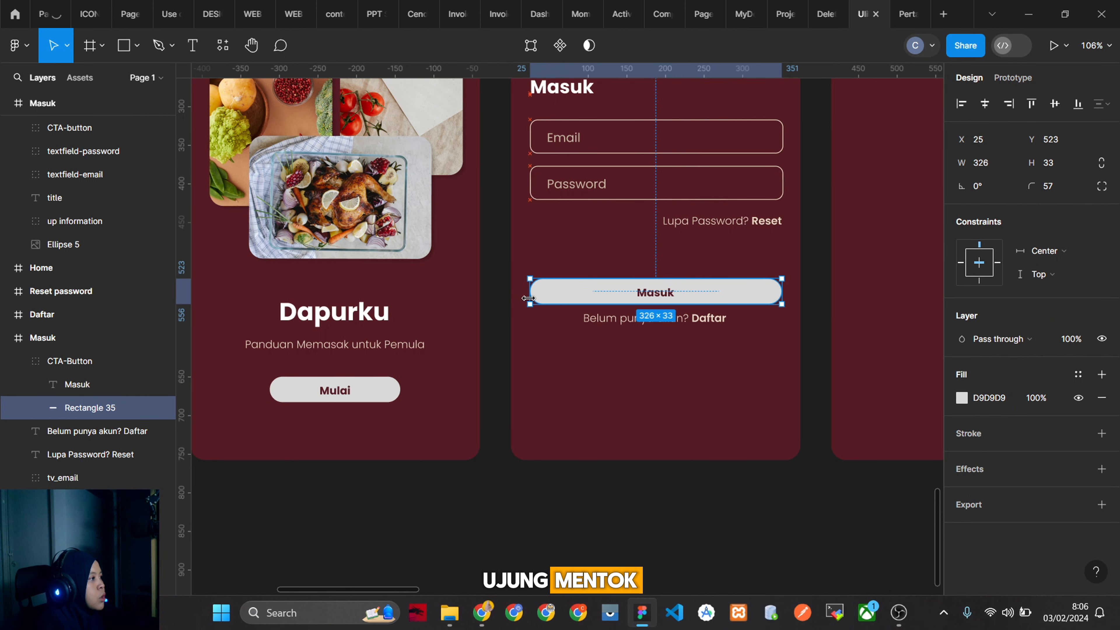
# Move the "Belum punya akun? Daftar" text down to Y 572, leaving 16 px below the Masuk button.
pyautogui.click(588, 327)
pyautogui.click(672, 321)
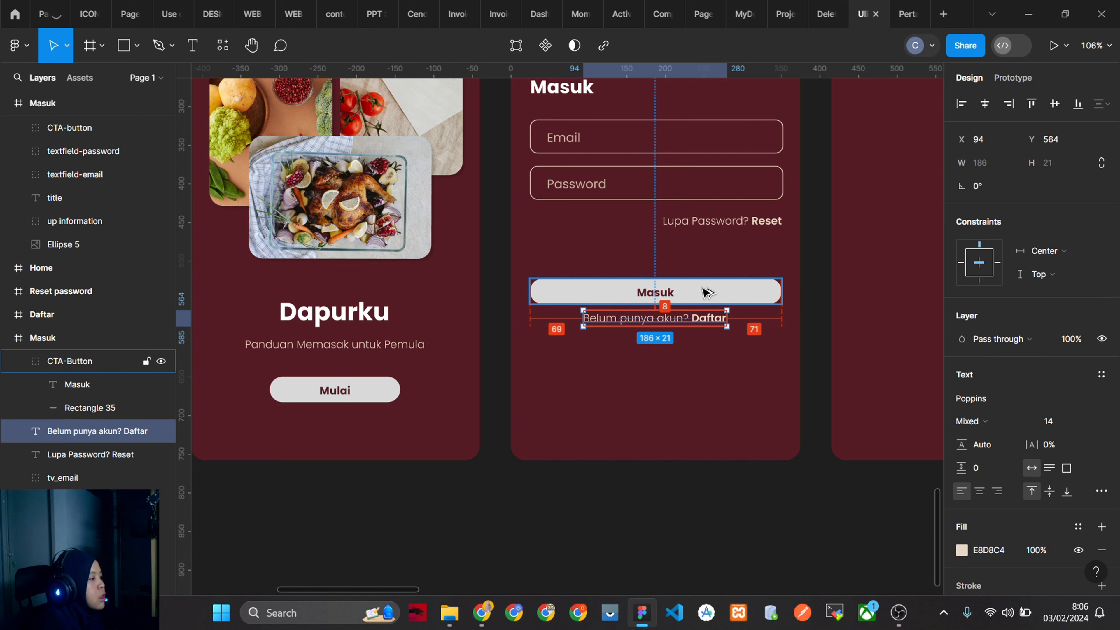
pyautogui.press('Down')
pyautogui.press('Down')
pyautogui.press('Down')
pyautogui.press('Down')
pyautogui.press('Down')
pyautogui.press('Down')
pyautogui.press('Down')
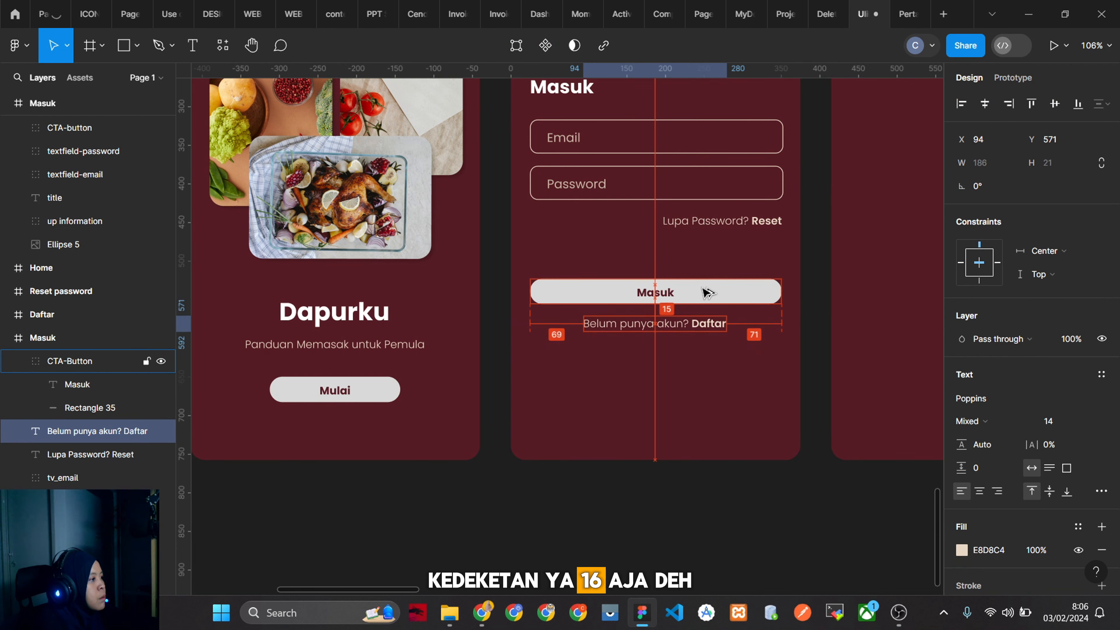
# Center the widened Masuk button and the text beneath it horizontally in the new Masuk frame.
pyautogui.click(706, 293)
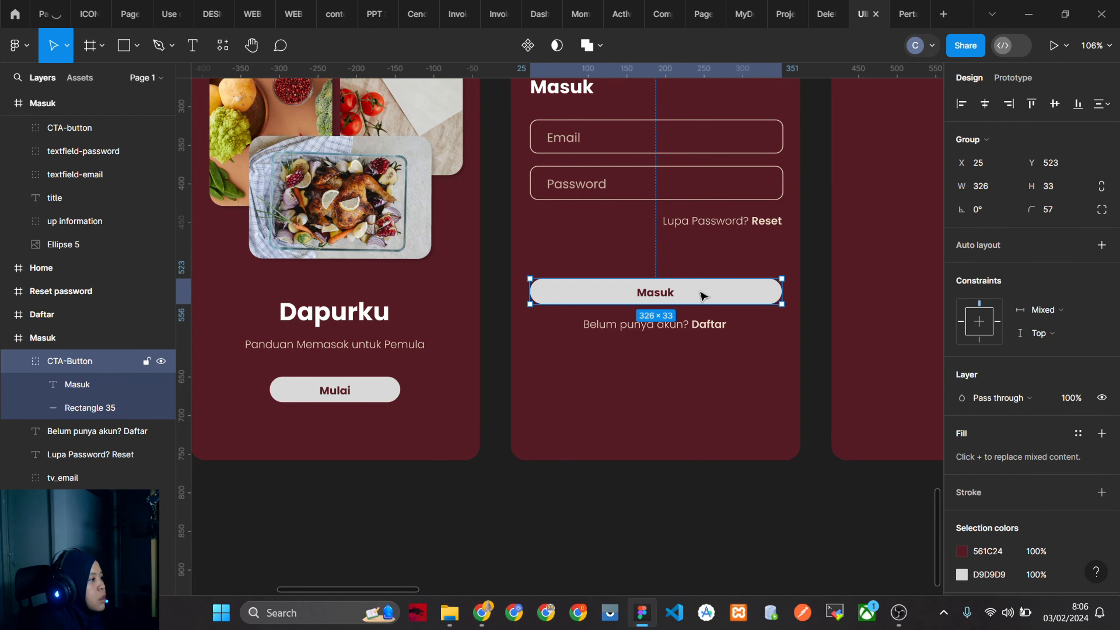
pyautogui.click(992, 104)
pyautogui.scroll(-3, 1014, 265)
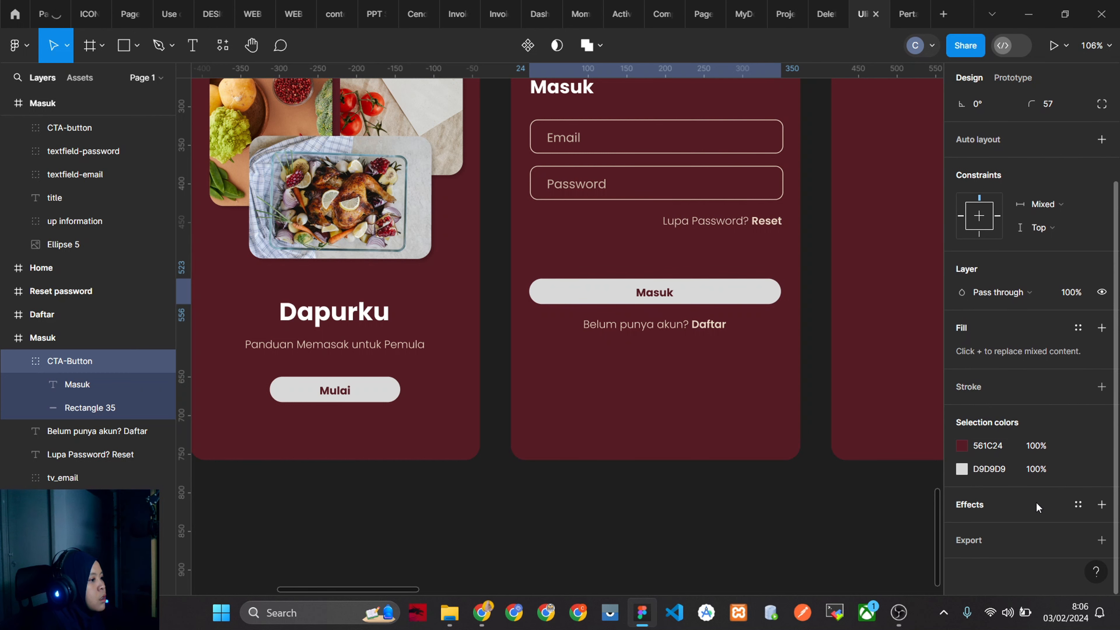
pyautogui.click(704, 329)
pyautogui.scroll(3, 1014, 309)
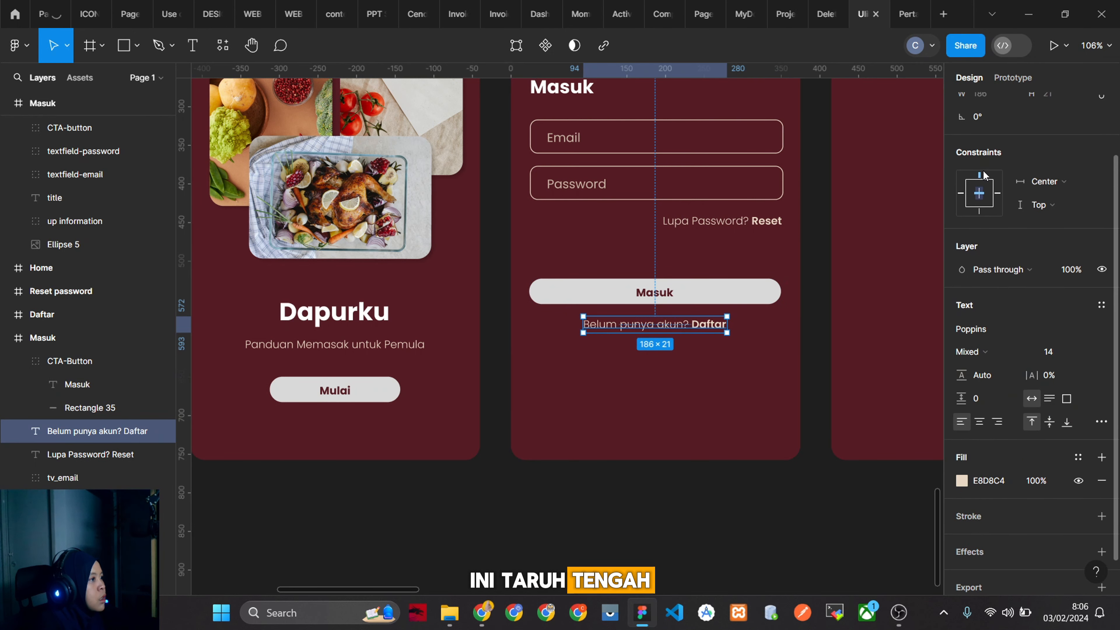
pyautogui.click(815, 280)
# Try widening the Mulai button's rectangle on the new splash screen to 328 px from X 25, and undo the widening.
pyautogui.scroll(-6, 722, 445)
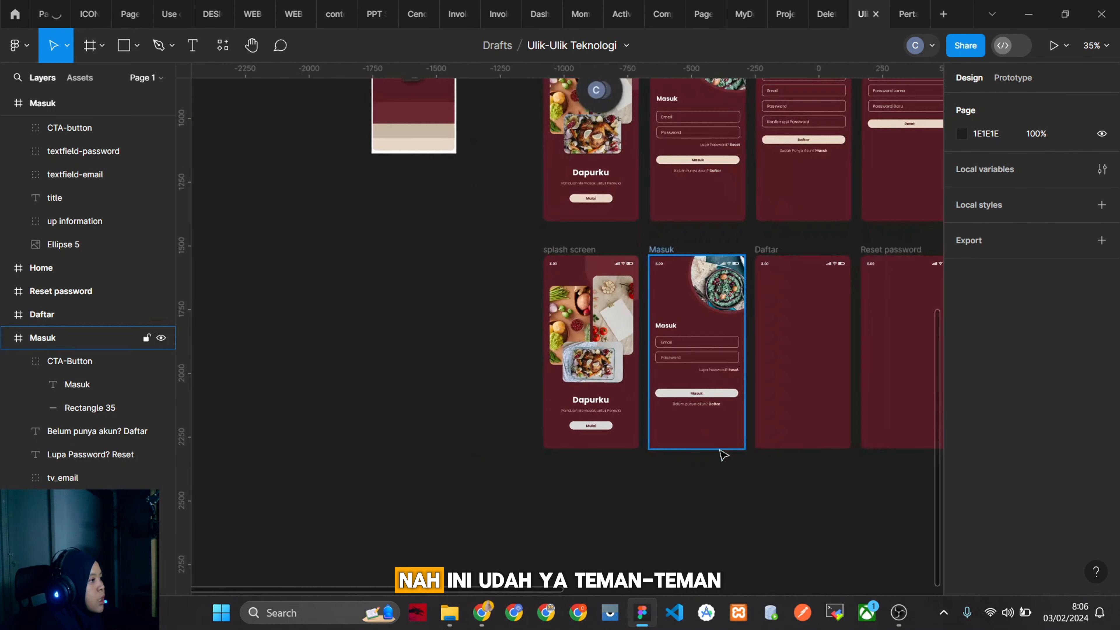
pyautogui.scroll(4, 764, 463)
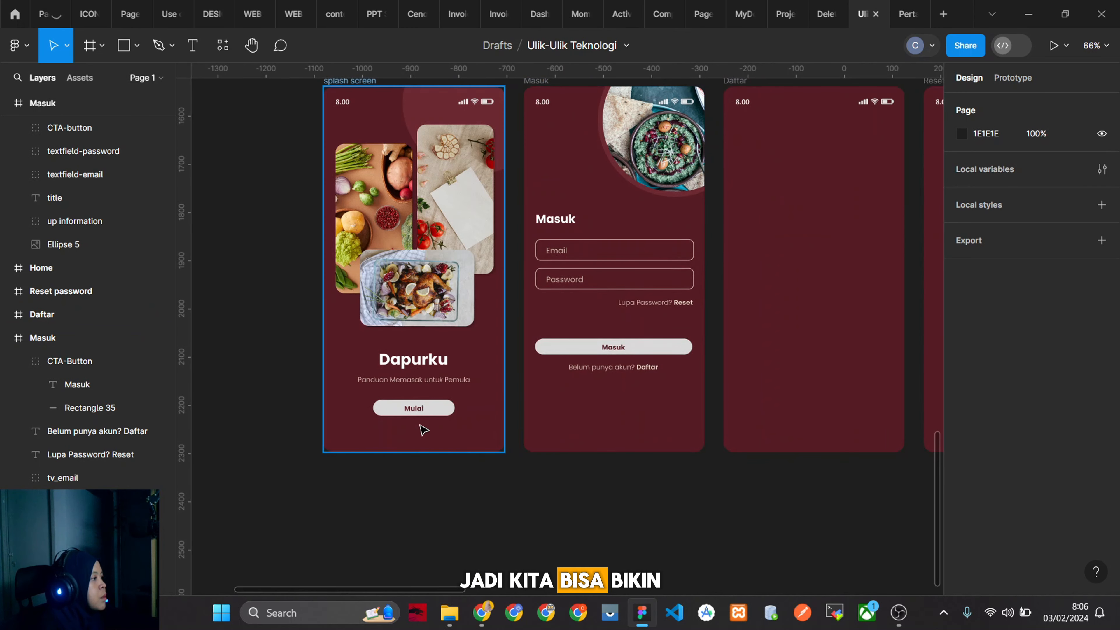
pyautogui.click(438, 411)
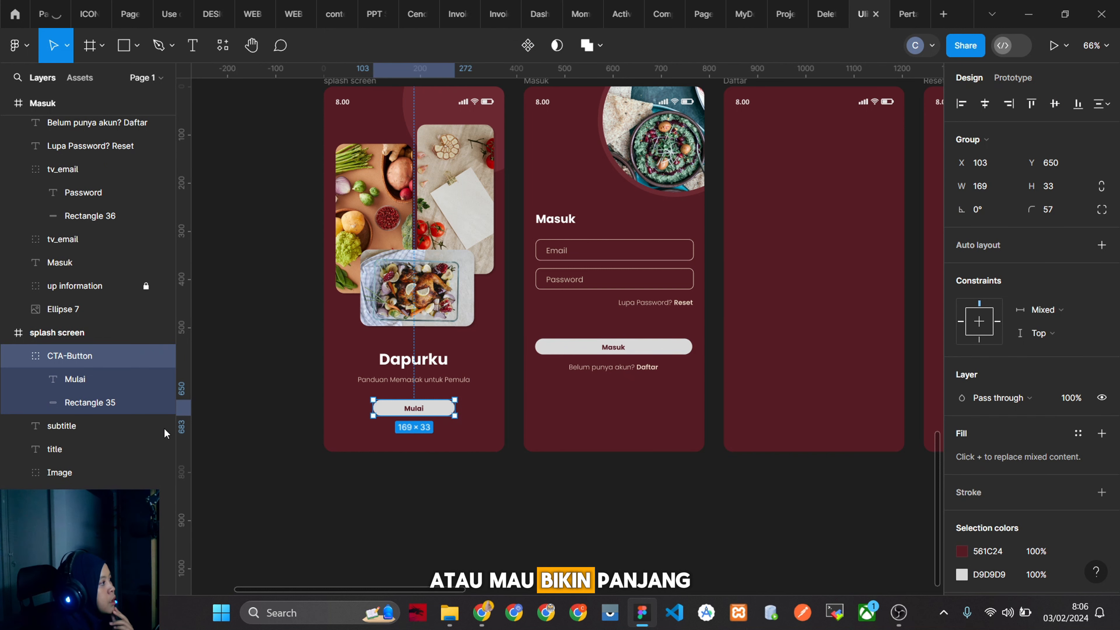
pyautogui.click(156, 402)
pyautogui.moveTo(458, 404); pyautogui.dragTo(489, 412)
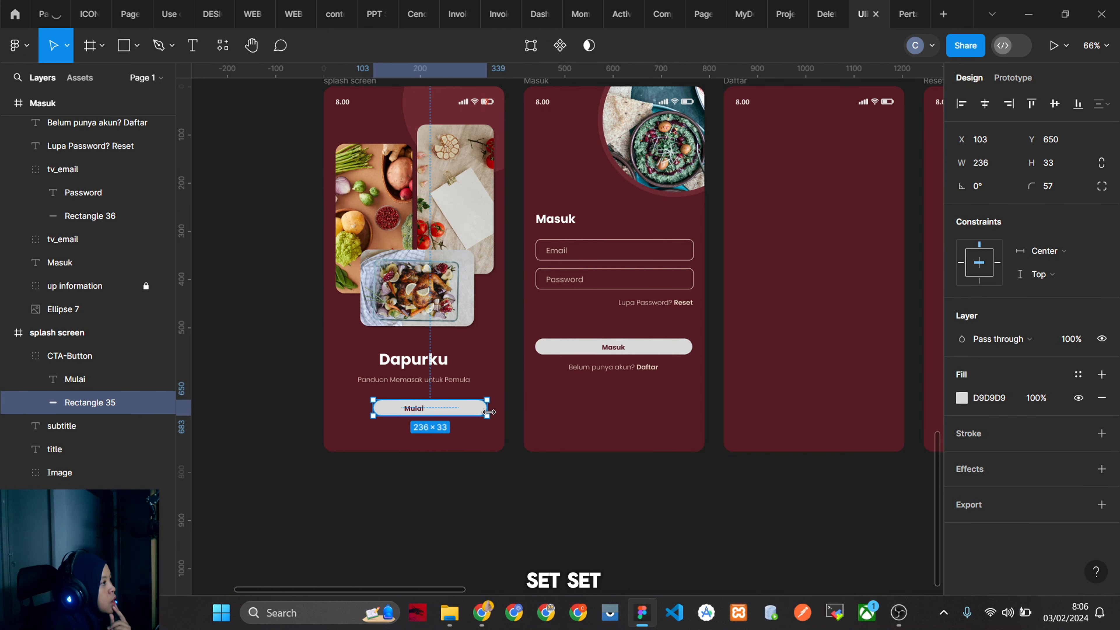
pyautogui.moveTo(372, 411); pyautogui.dragTo(360, 414)
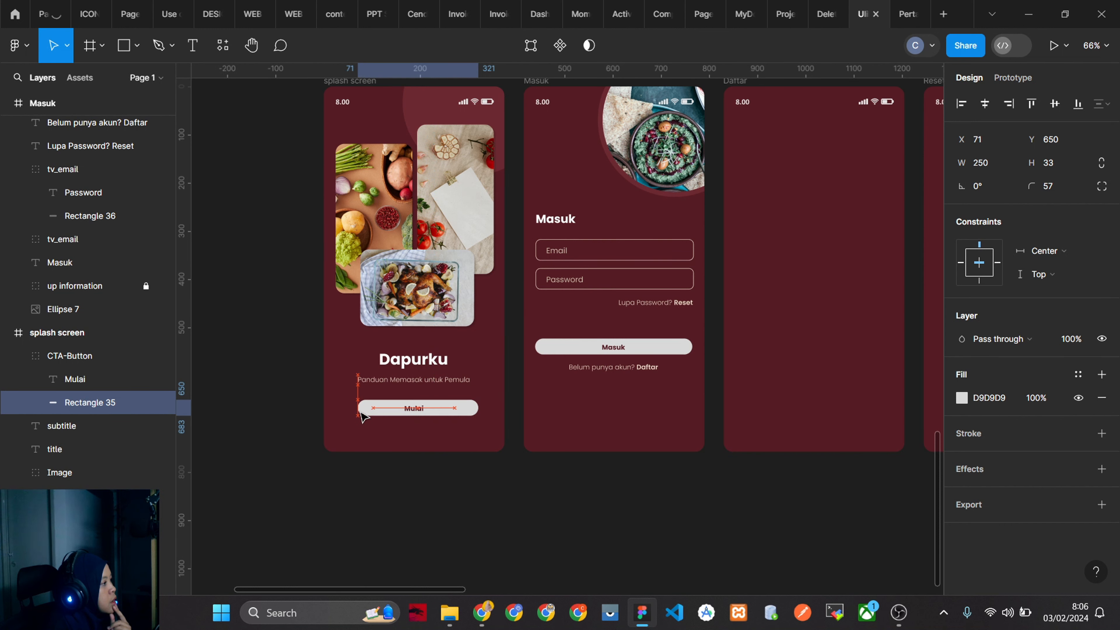
pyautogui.hotkey('ctrl', 'z')
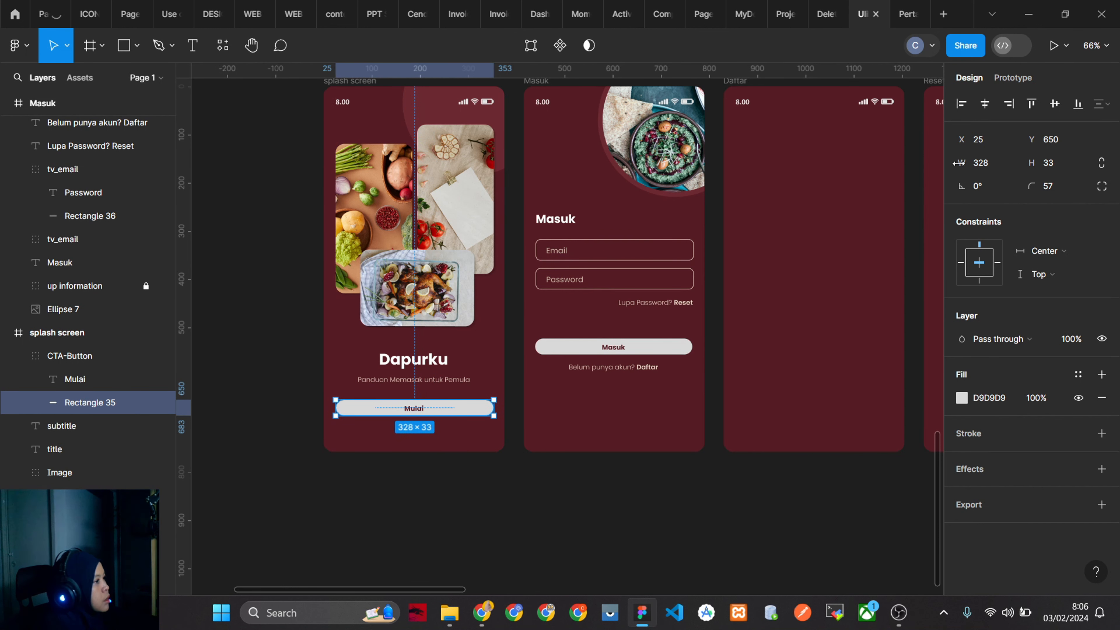
pyautogui.click(490, 463)
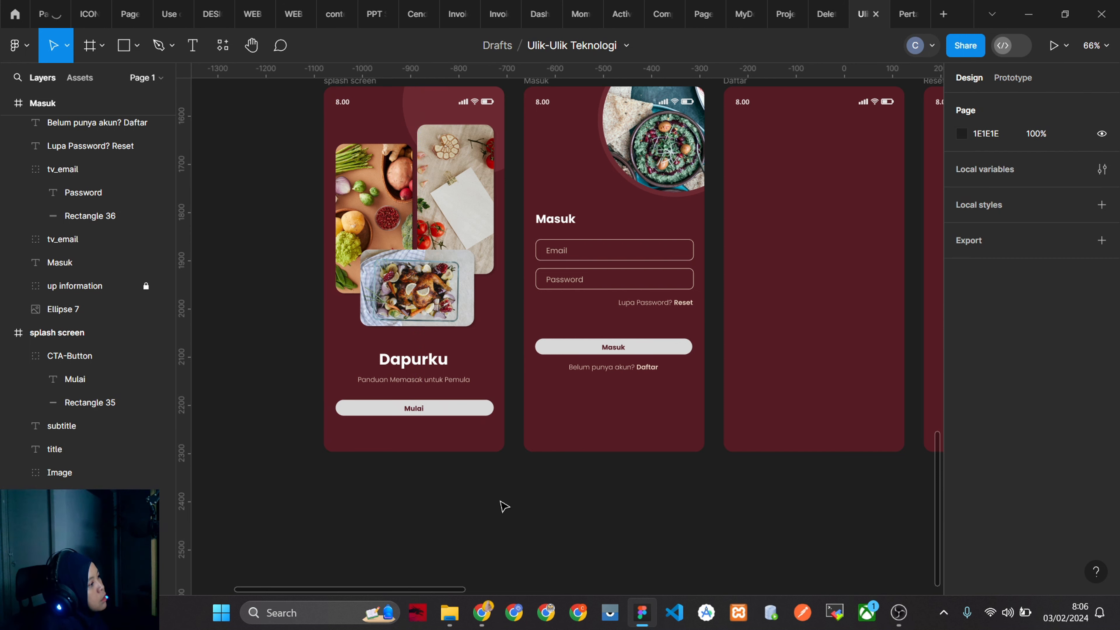
pyautogui.hotkey('ctrl', 'z')
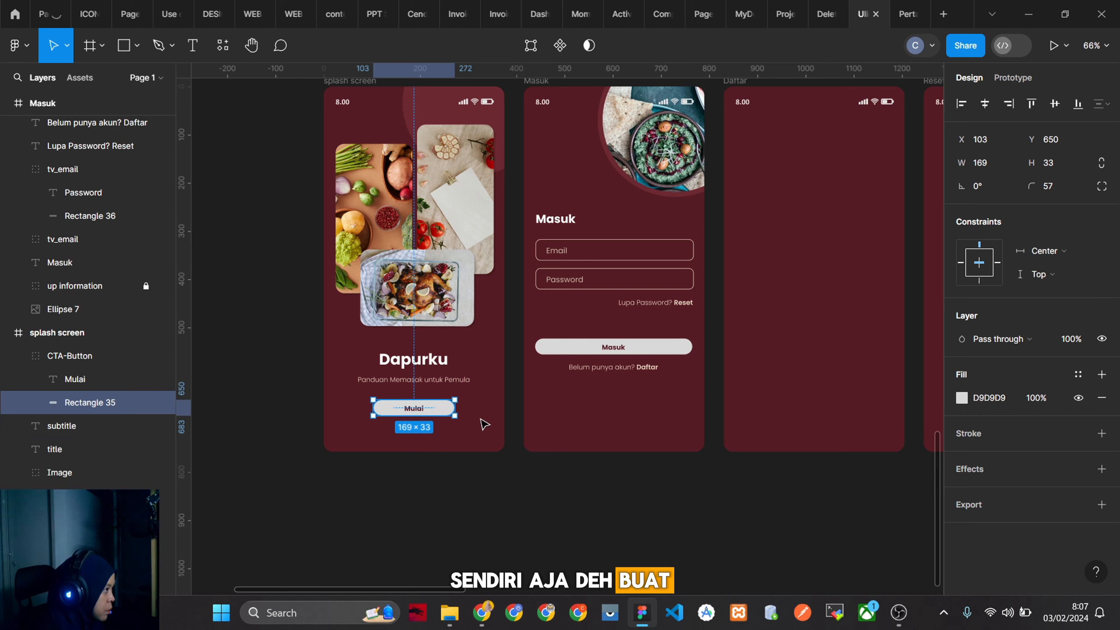
# Copy the splash screen's 300 px background ellipse into the new Daftar frame and move it to X -96, over the frame's upper-left corner.
pyautogui.scroll(5, 507, 435)
pyautogui.keyDown('ctrl'); pyautogui.scroll(-5, 533, 449); pyautogui.keyUp('ctrl')
pyautogui.keyDown('ctrl'); pyautogui.scroll(6, 580, 521); pyautogui.keyUp('ctrl')
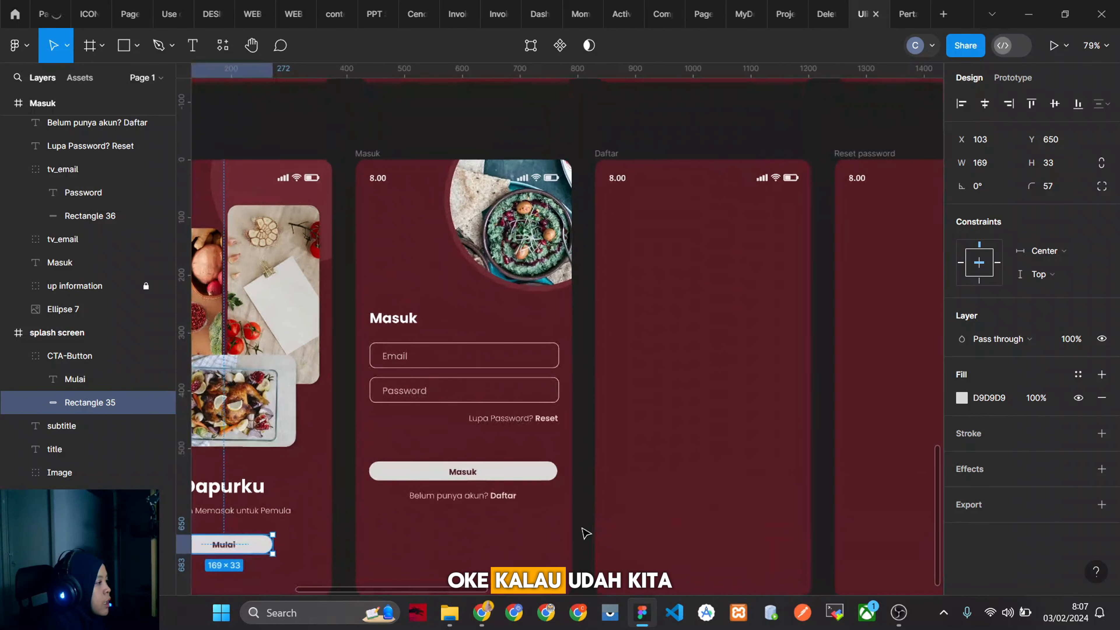
pyautogui.keyDown('ctrl'); pyautogui.scroll(-4, 609, 478); pyautogui.keyUp('ctrl')
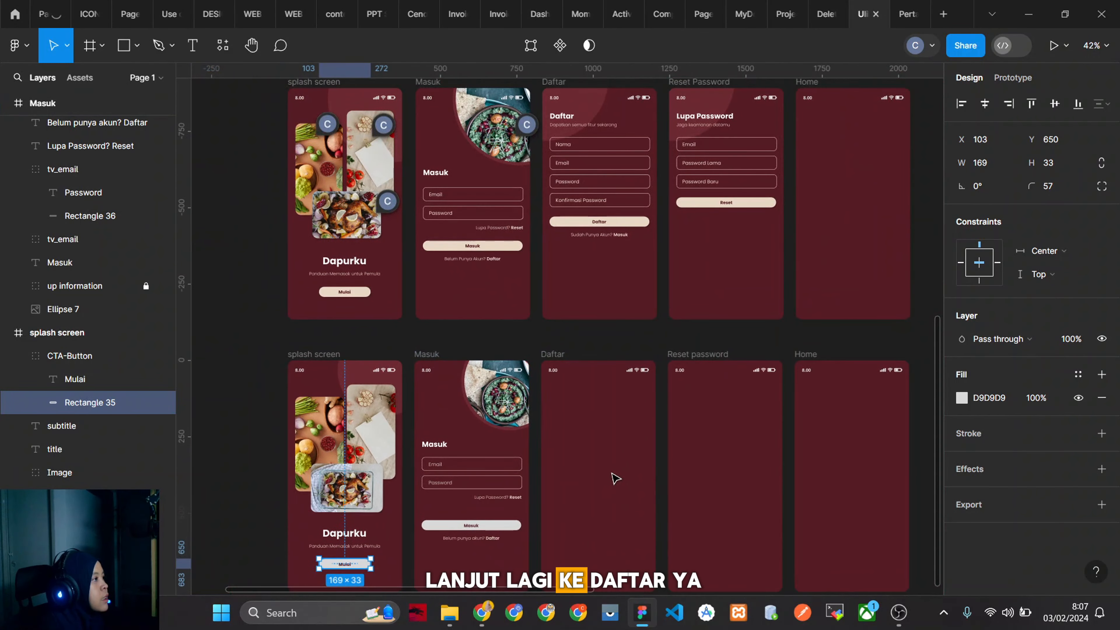
pyautogui.moveTo(574, 115); pyautogui.dragTo(357, 384)
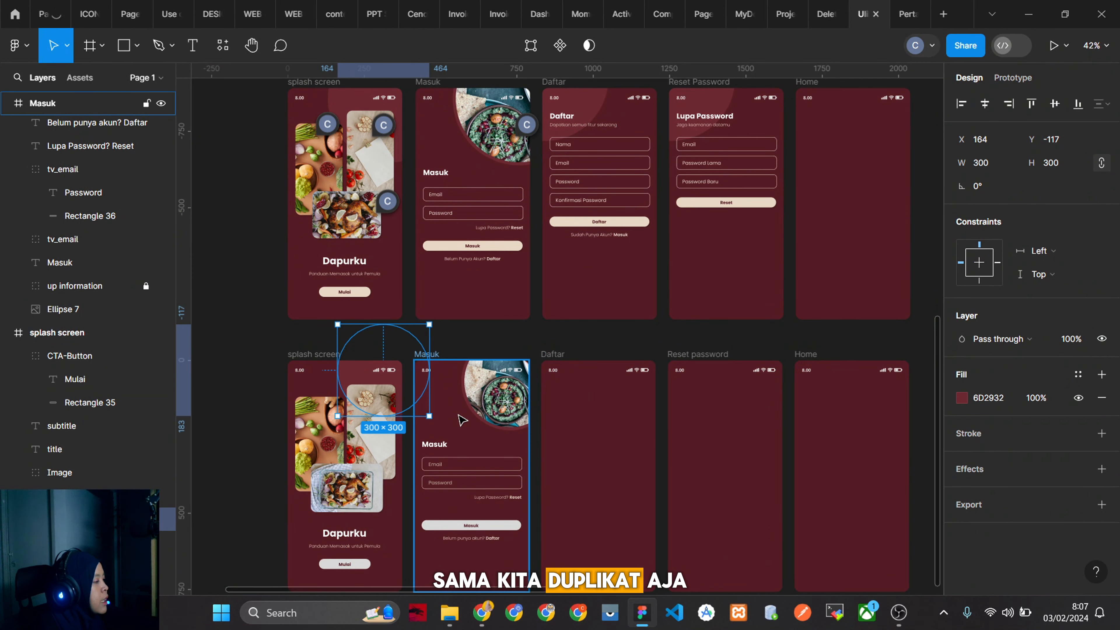
pyautogui.hotkey('ctrl', 'c')
pyautogui.click(560, 357)
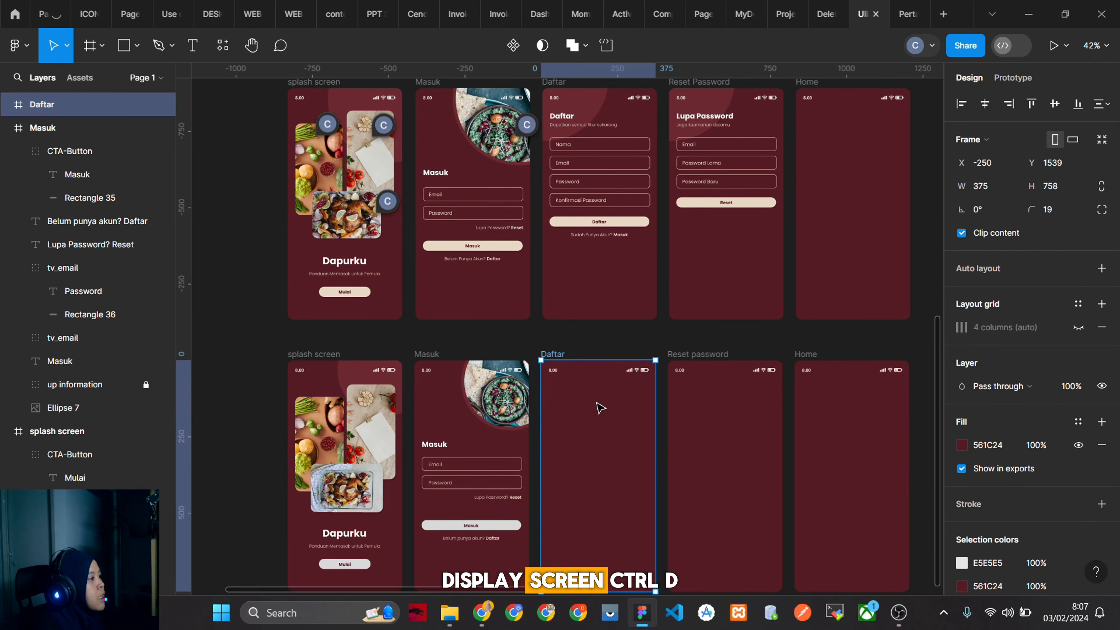
pyautogui.hotkey('ctrl', 'v')
pyautogui.moveTo(632, 389); pyautogui.dragTo(561, 384)
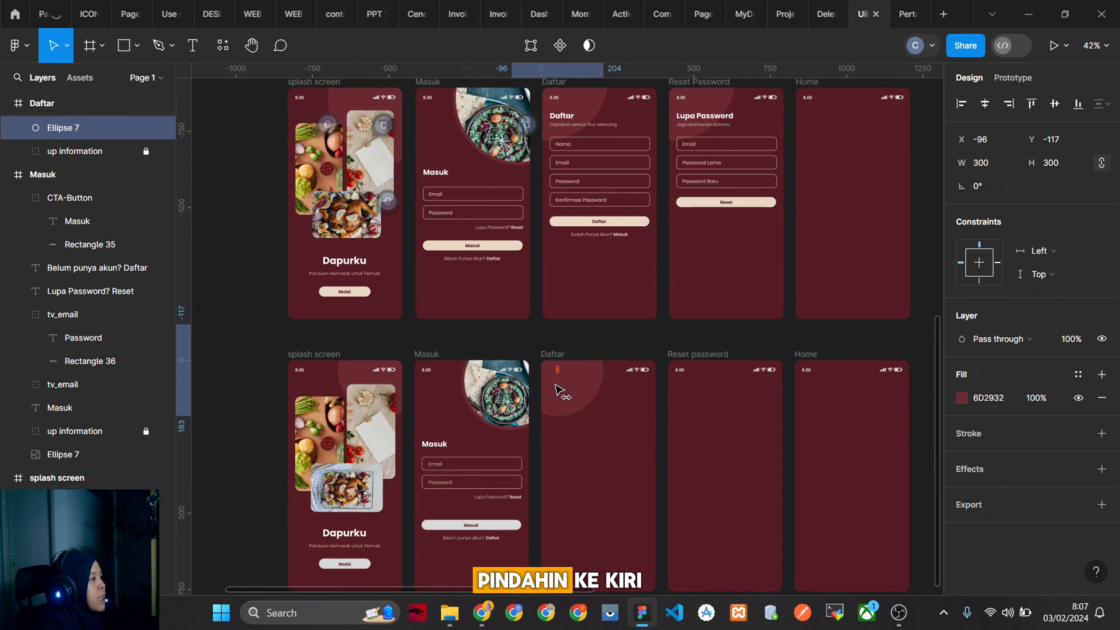
# Send the ellipse in the new Daftar frame to the back, behind the status information.
pyautogui.rightClick(573, 389)
pyautogui.click(681, 296)
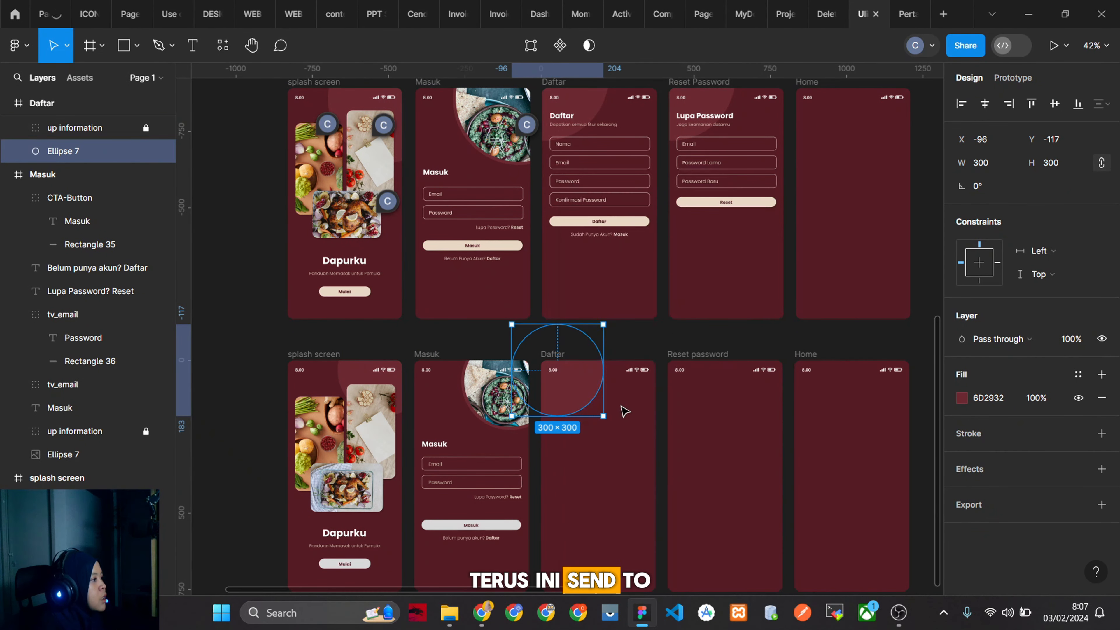
pyautogui.click(652, 349)
# Copy the Masuk heading into the new Daftar frame at X 25, Y 102, and change its text to "Daftar".
pyautogui.scroll(3, 584, 424)
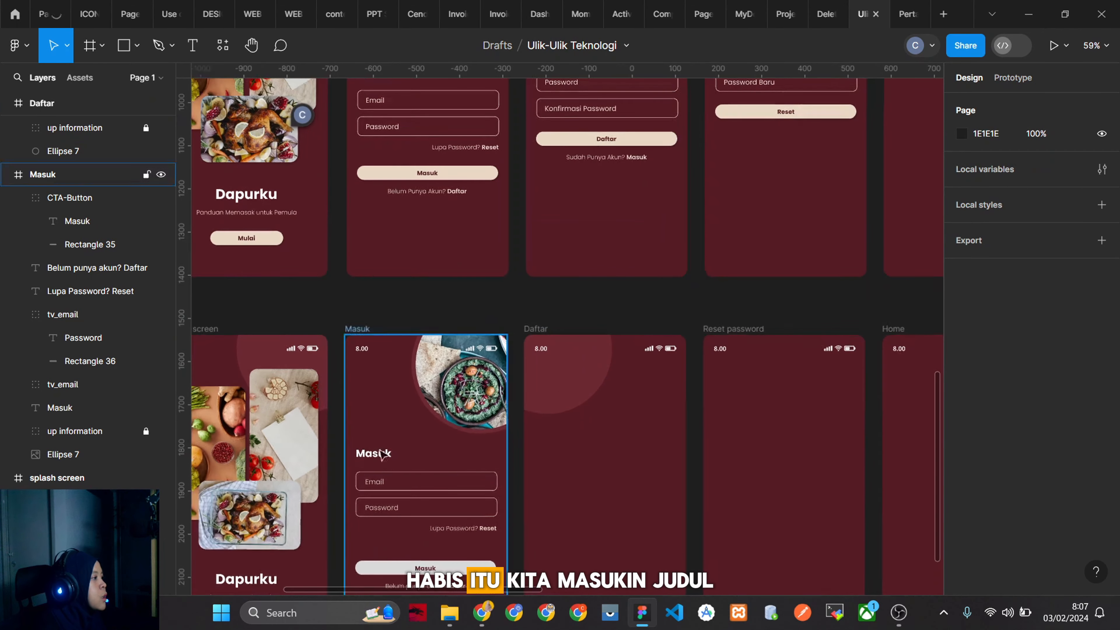
pyautogui.click(373, 453)
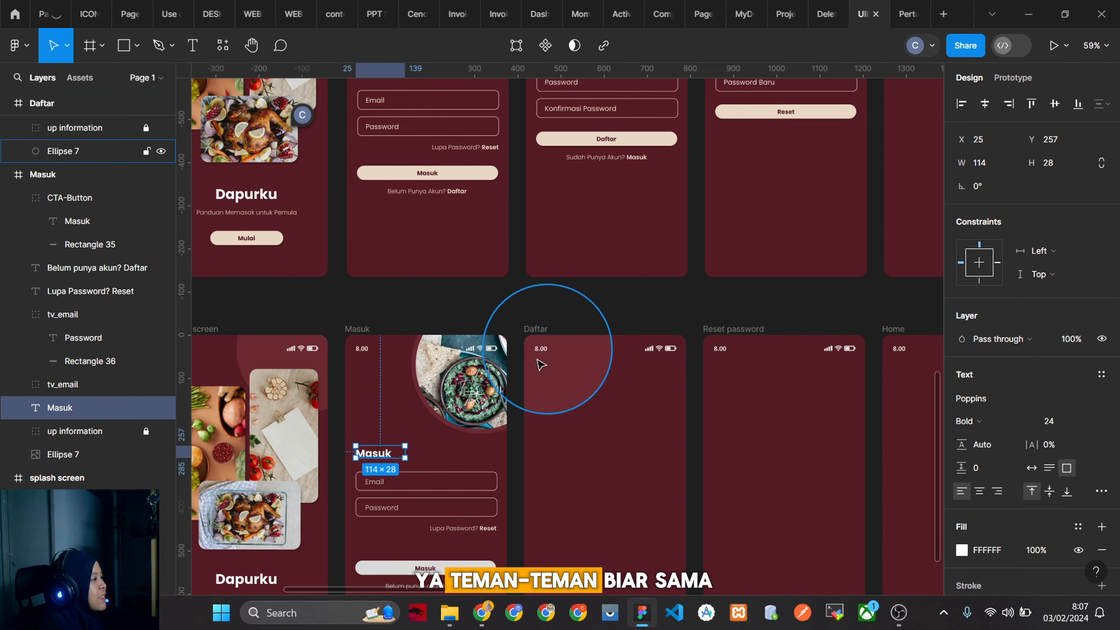
pyautogui.click(535, 330)
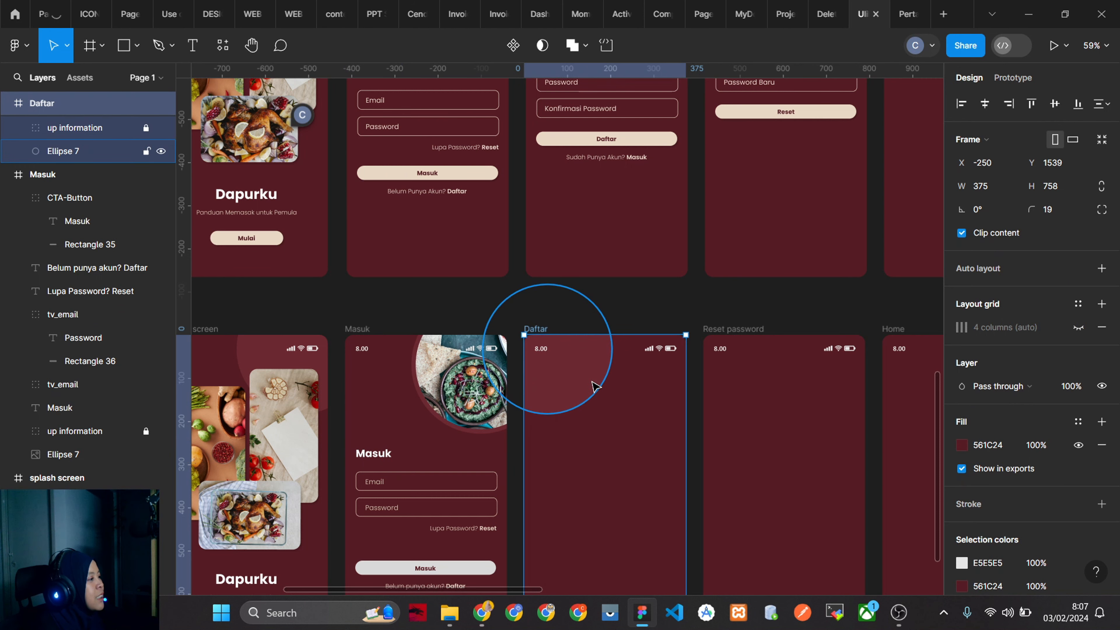
pyautogui.hotkey('ctrl', 'v')
pyautogui.scroll(3, 582, 473)
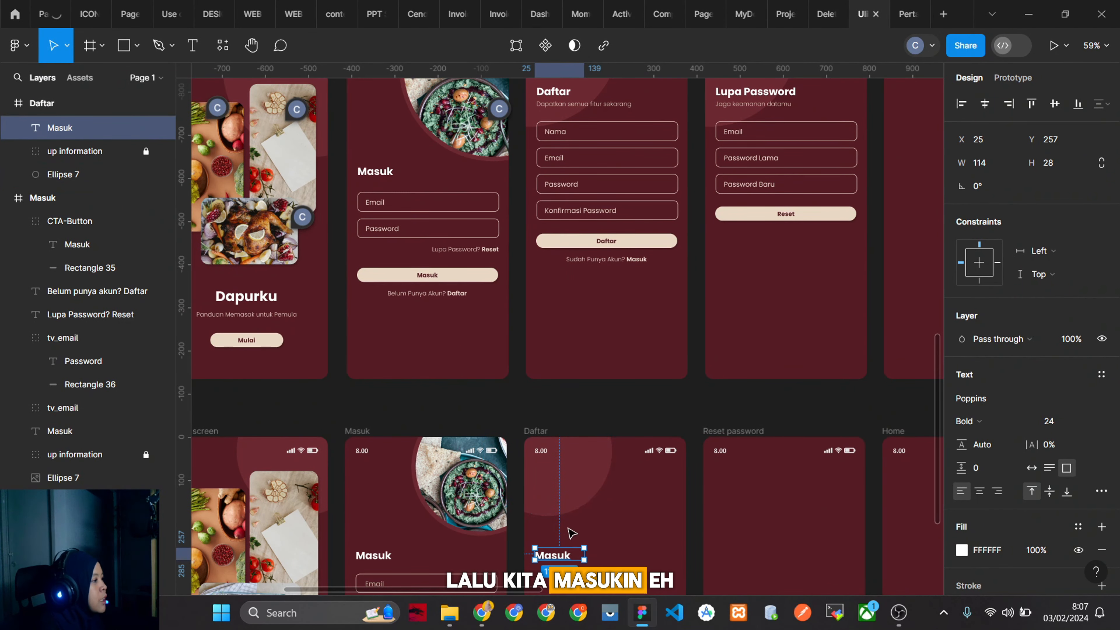
pyautogui.moveTo(552, 559); pyautogui.dragTo(567, 497)
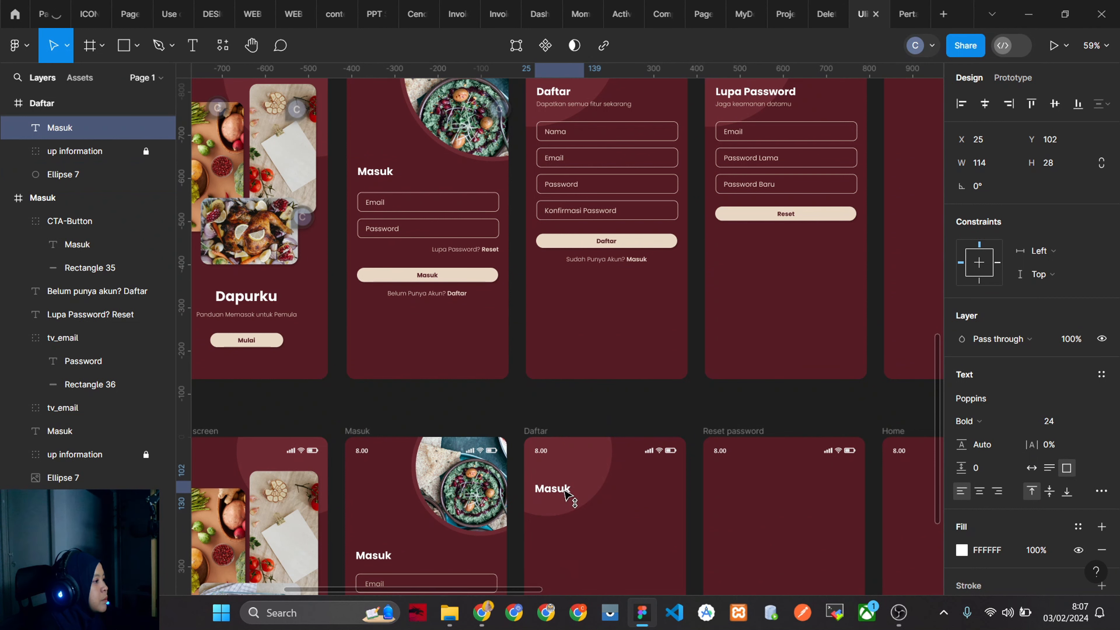
pyautogui.doubleClick(563, 490)
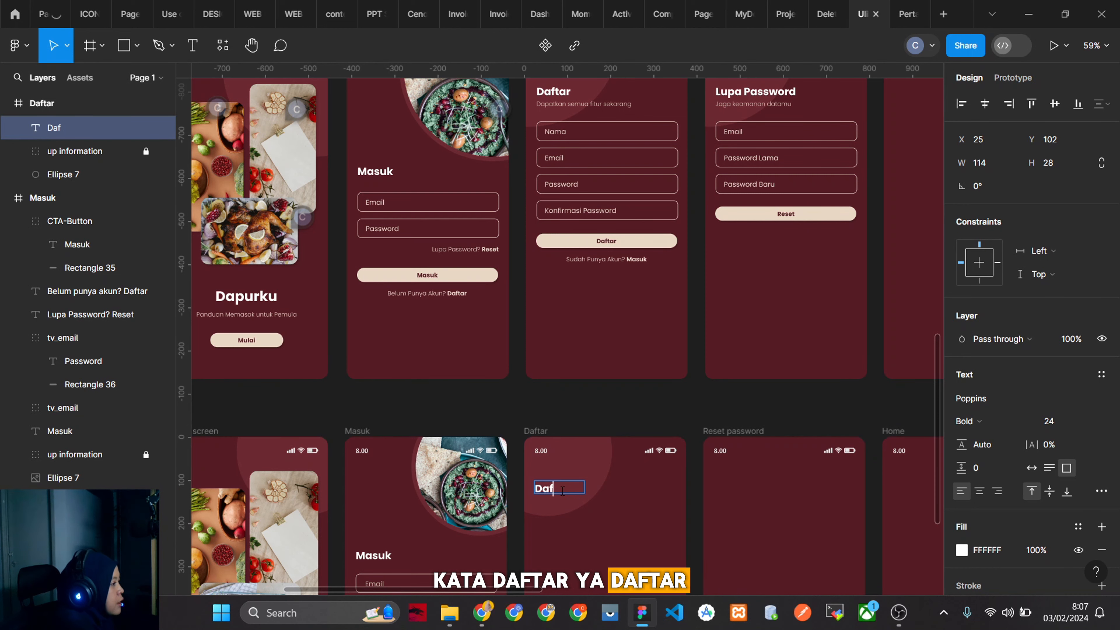
pyautogui.press('Escape')
# Following the reference subtitle's text style, copy the new Masuk screen's "Belum punya akun? Daftar" text beneath the new Daftar heading at X 25, Y 141.
pyautogui.scroll(-4, 604, 415)
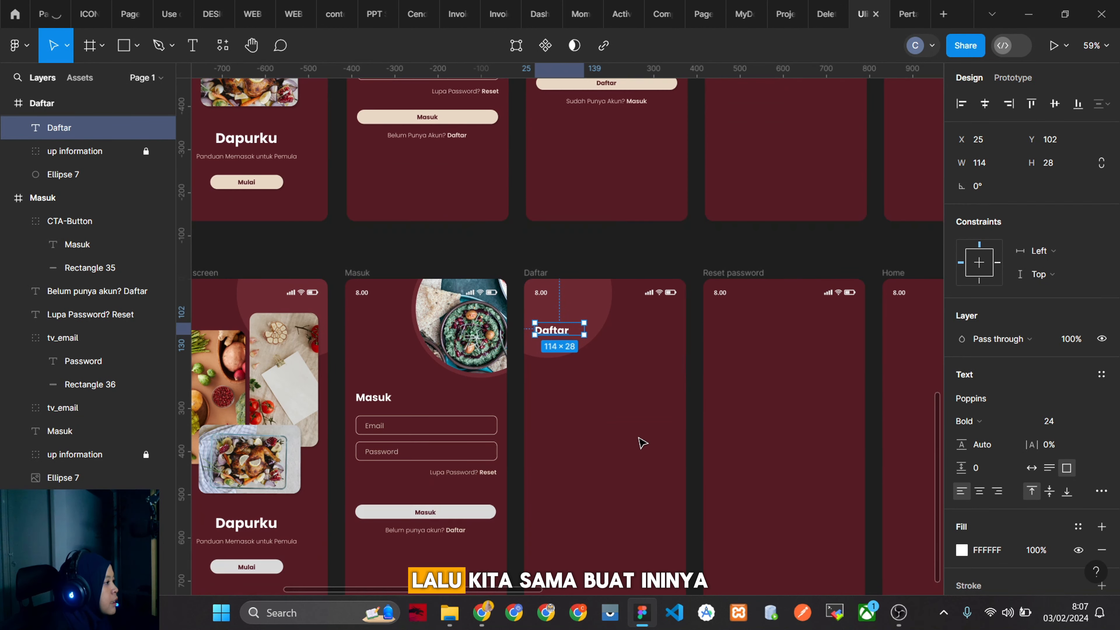
pyautogui.scroll(6, 654, 379)
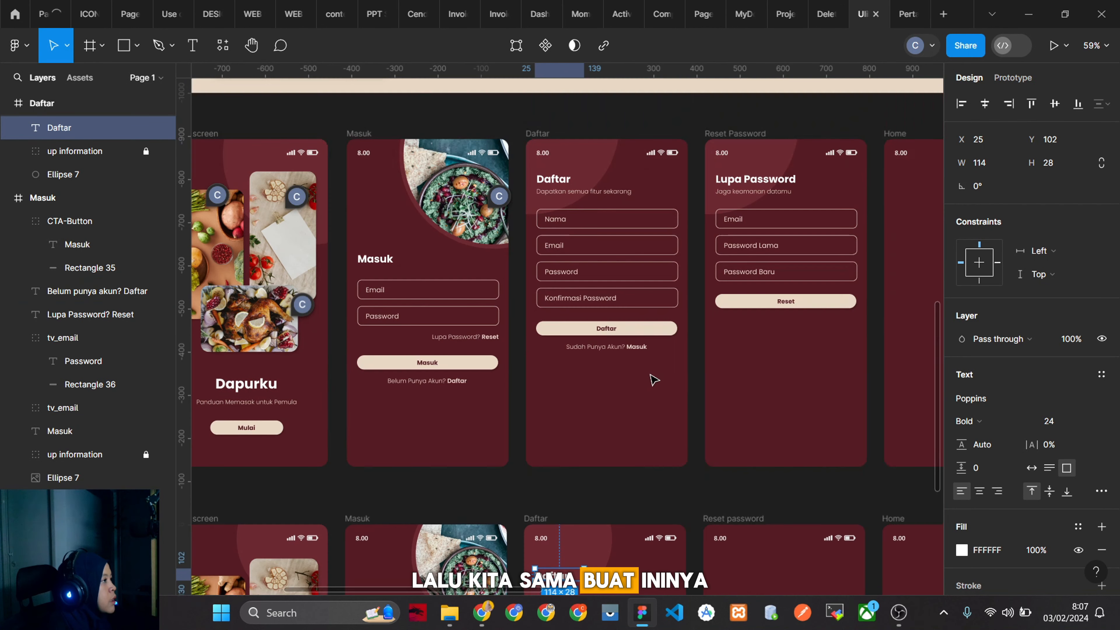
pyautogui.click(569, 195)
pyautogui.scroll(-1, 591, 412)
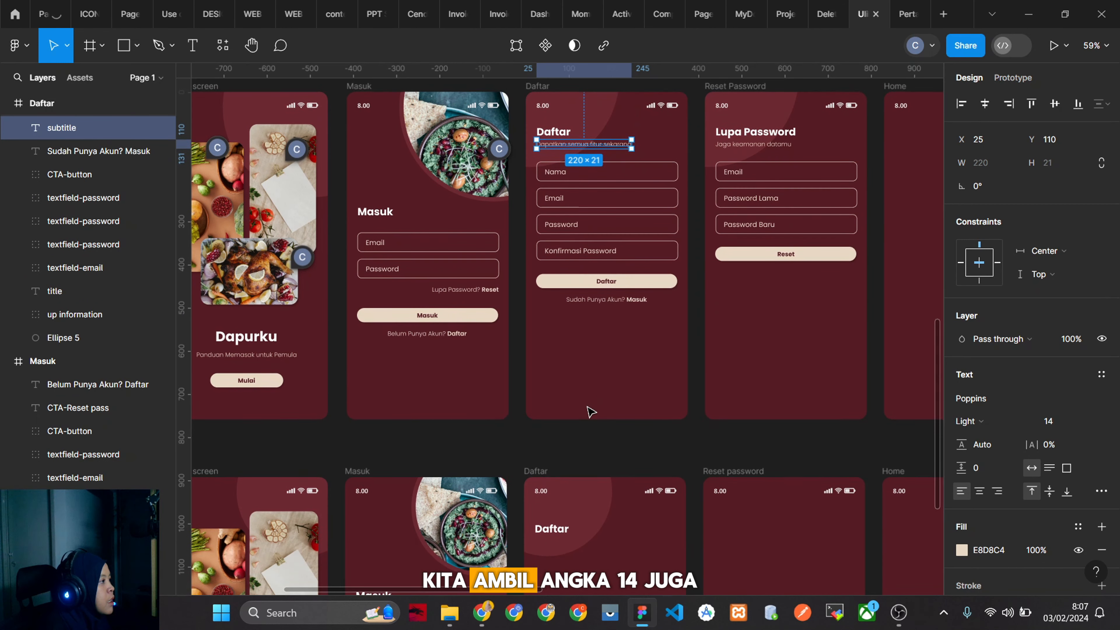
pyautogui.click(446, 334)
pyautogui.scroll(-4, 525, 460)
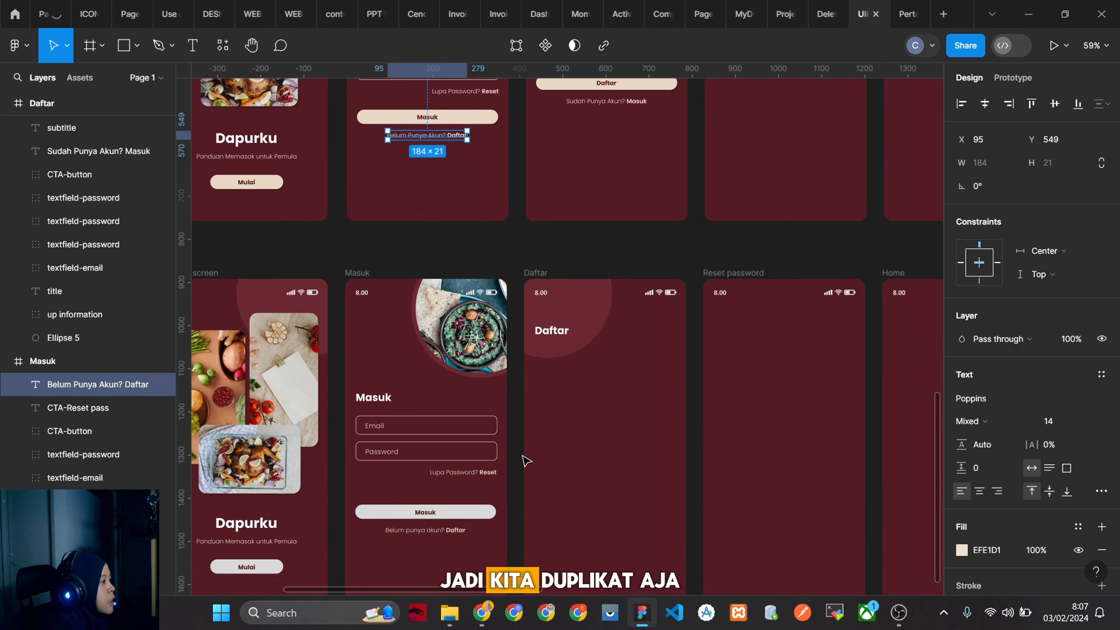
pyautogui.scroll(-3, 525, 459)
pyautogui.click(445, 371)
pyautogui.scroll(5, 670, 397)
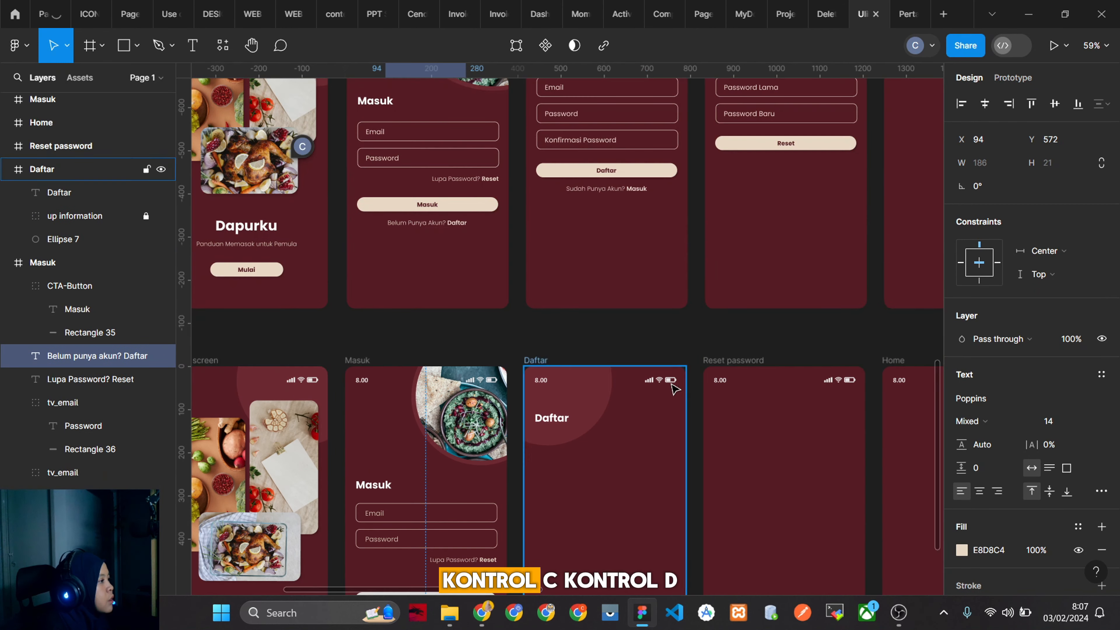
pyautogui.scroll(4, 674, 388)
pyautogui.click(373, 320)
pyautogui.press('Escape')
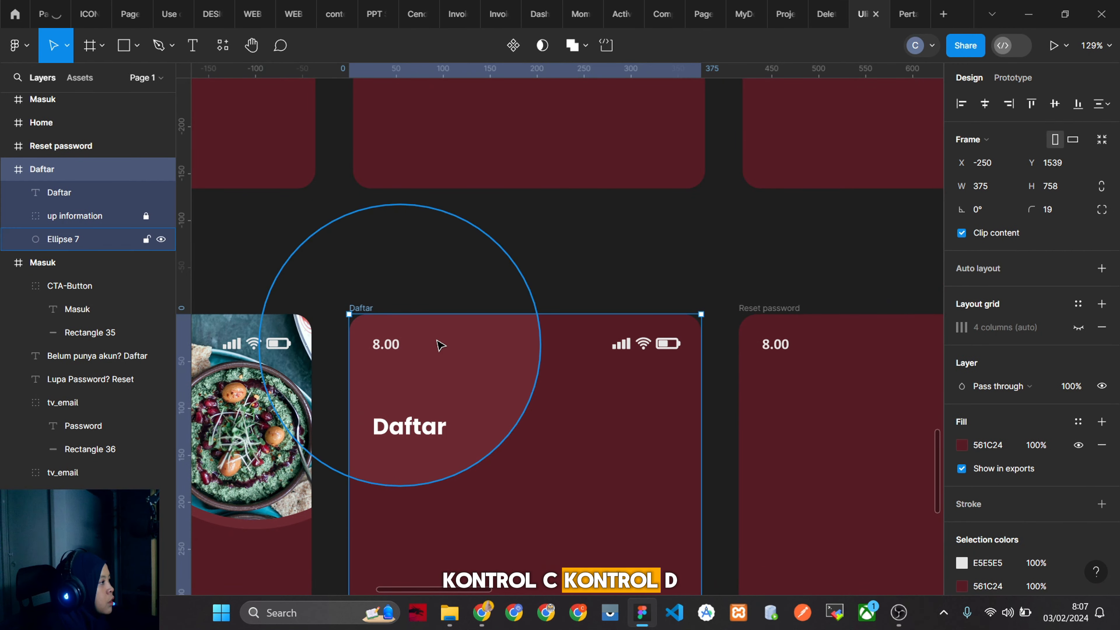
pyautogui.hotkey('ctrl', 'v')
pyautogui.moveTo(536, 560); pyautogui.dragTo(471, 161)
# Replace the copied text beneath the Daftar heading with the light-weight subtitle "Dapatkan semua fitur sekarang", as in the reference.
pyautogui.scroll(-6, 470, 164)
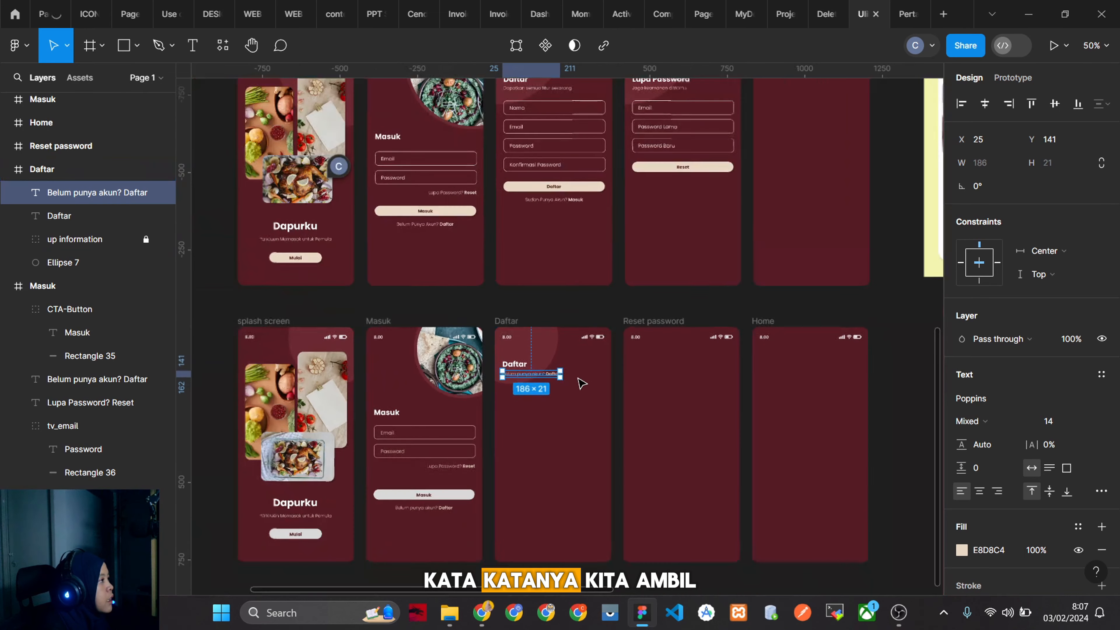
pyautogui.scroll(4, 550, 195)
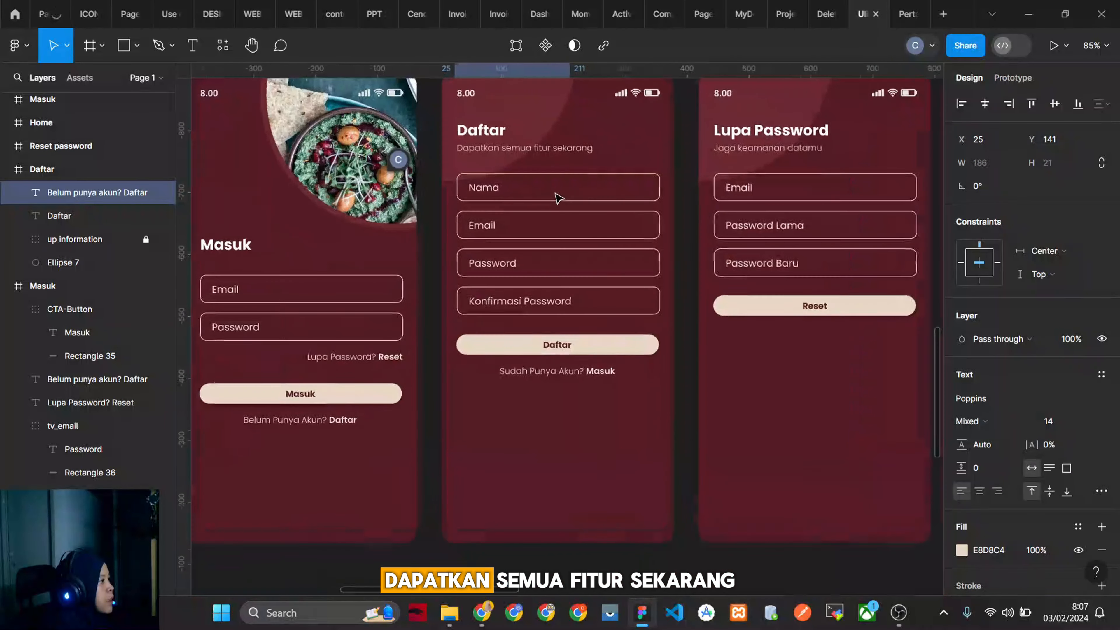
pyautogui.scroll(-5, 555, 195)
pyautogui.hotkey('shift', '2')
pyautogui.press('Return')
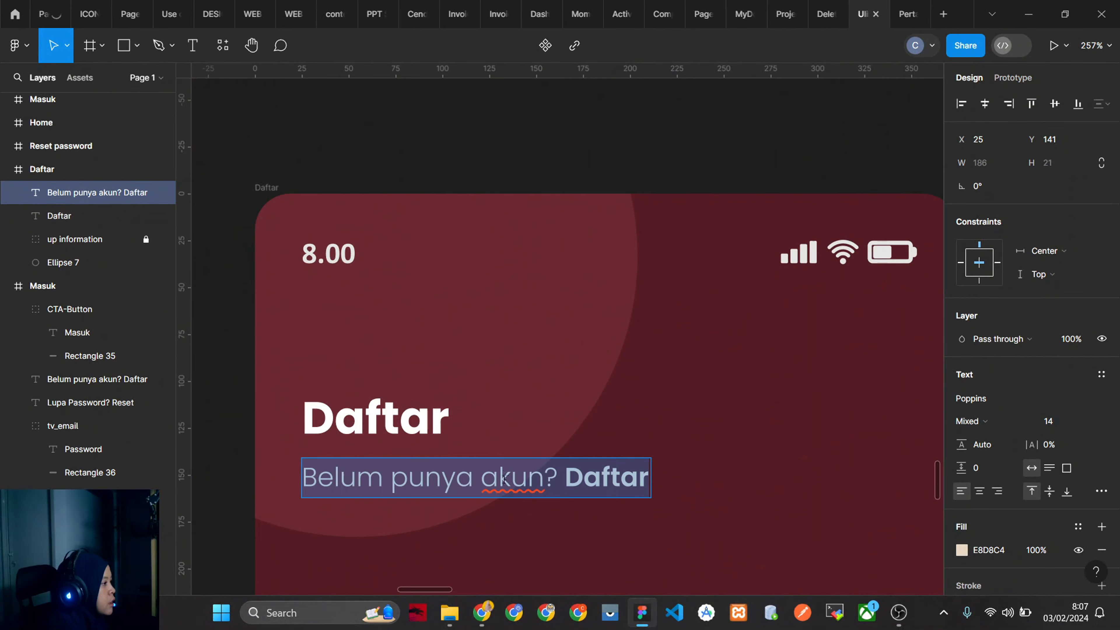
pyautogui.click(557, 479)
pyautogui.moveTo(554, 481); pyautogui.dragTo(299, 471)
pyautogui.write('Da')
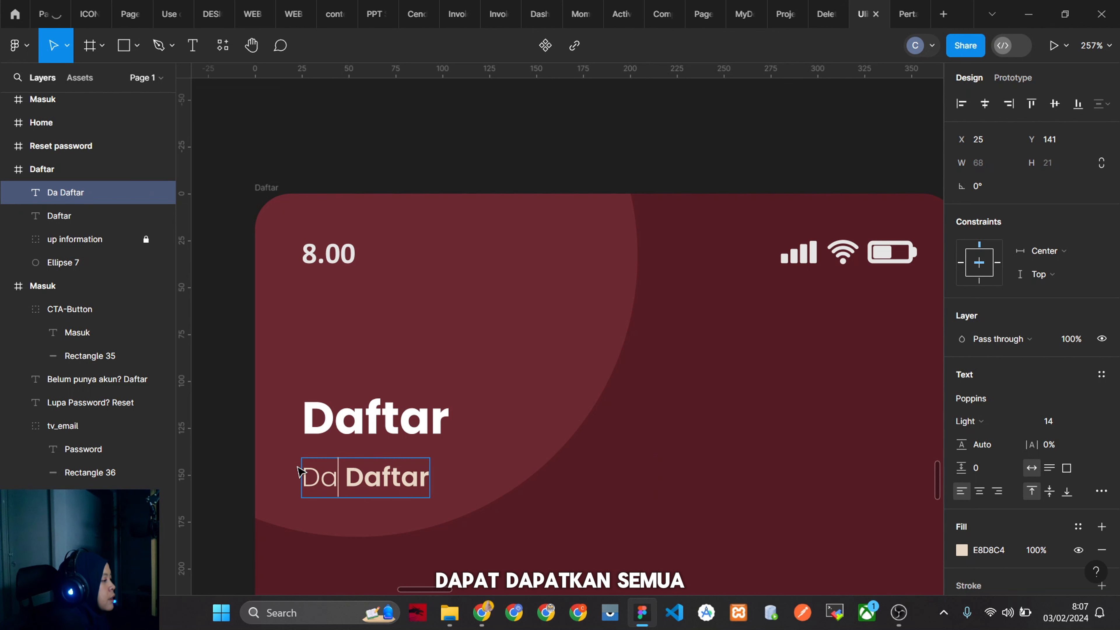
pyautogui.write('patkan semu')
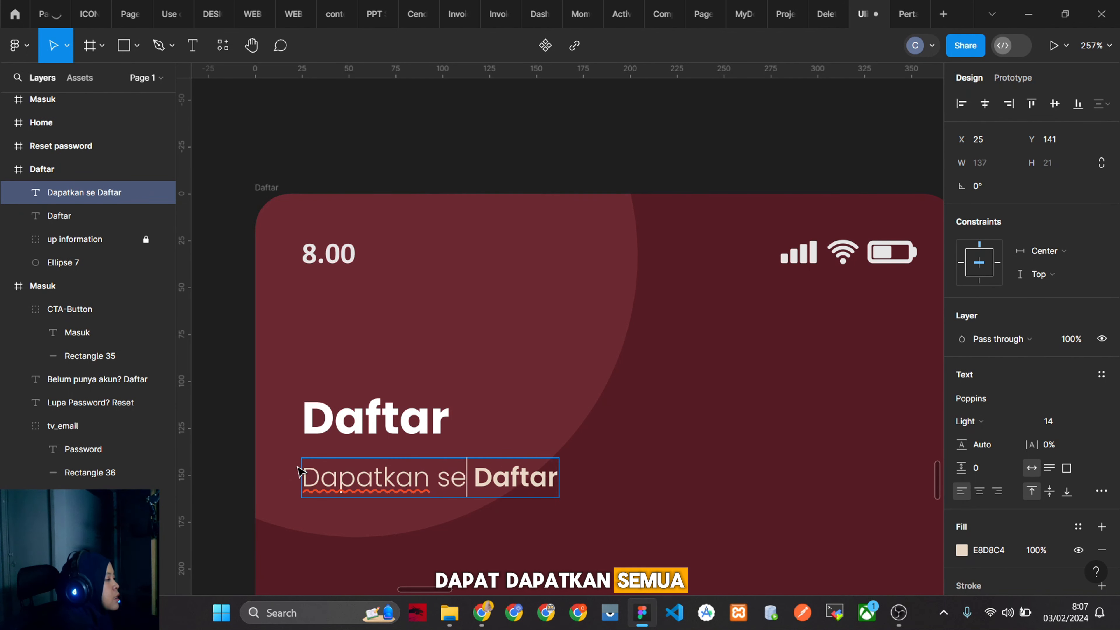
pyautogui.write('a fitur sekarang')
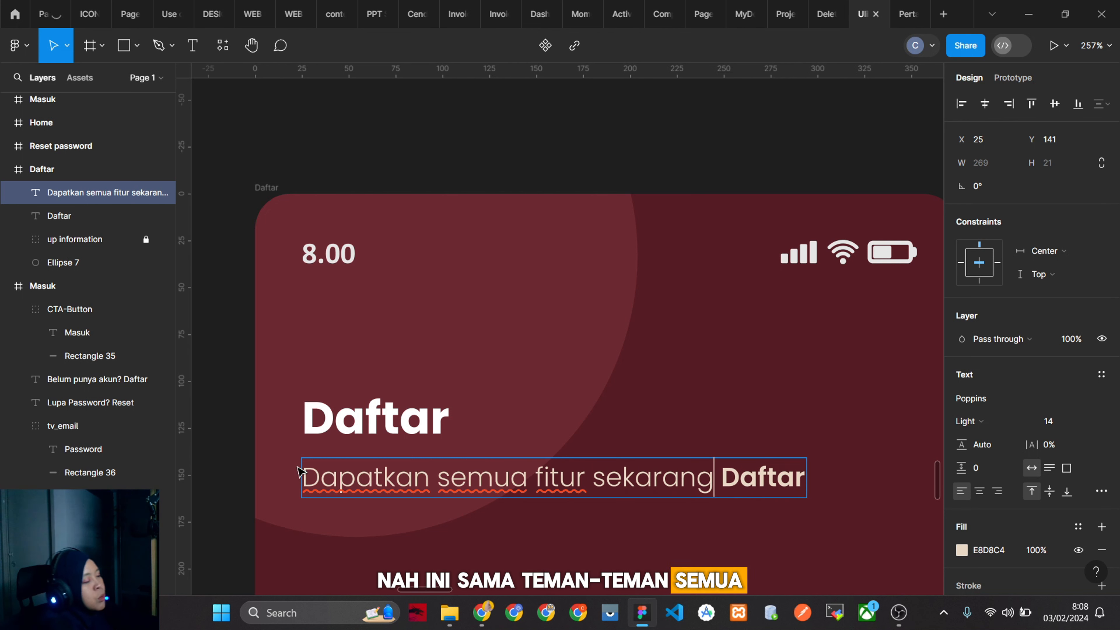
pyautogui.hotkey('shift', 'End')
pyautogui.press('Delete')
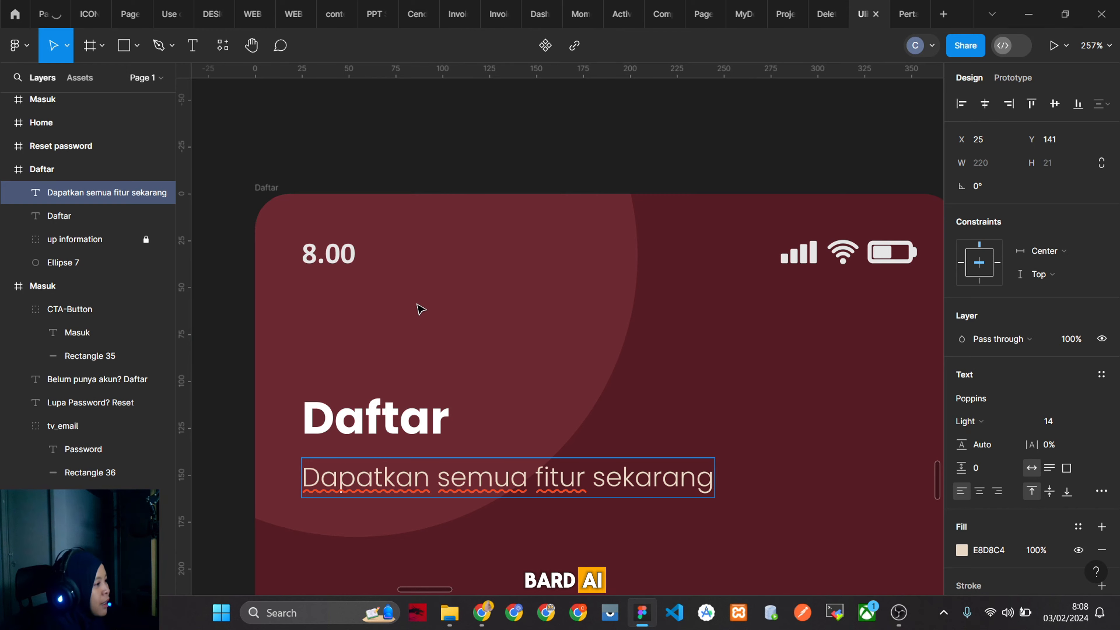
# Copy the Email field group from the new Masuk screen into the new Daftar frame and place it at X 25, Y 194, under the subtitle.
pyautogui.scroll(-5, 535, 352)
pyautogui.scroll(-4, 701, 348)
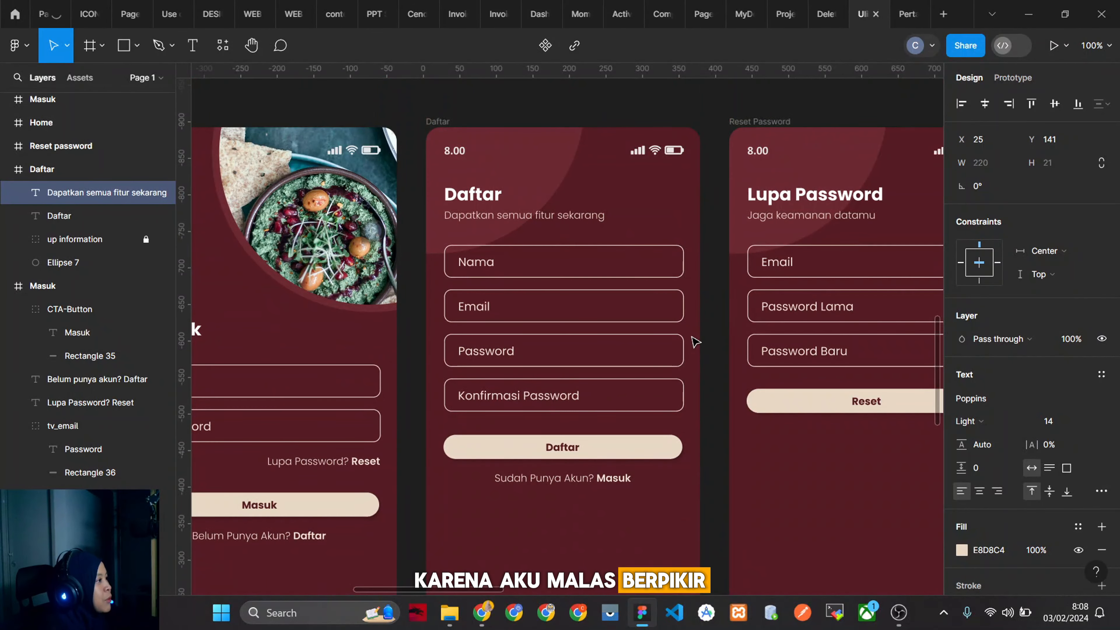
pyautogui.scroll(-8, 695, 342)
pyautogui.click(645, 379)
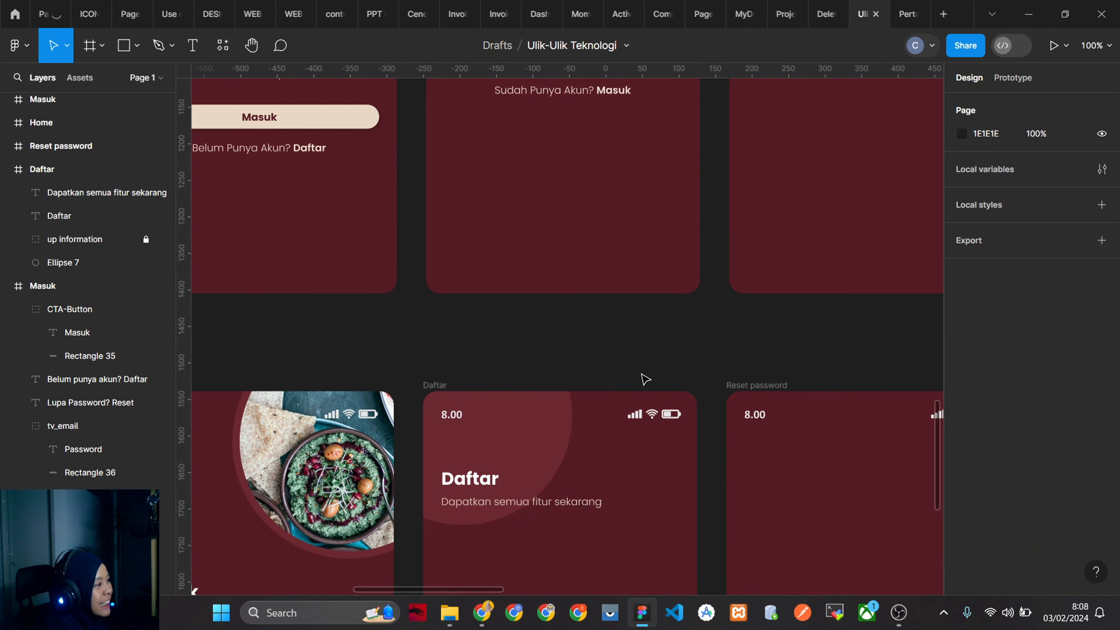
pyautogui.scroll(-5, 644, 379)
pyautogui.hscroll(-3, 669, 401)
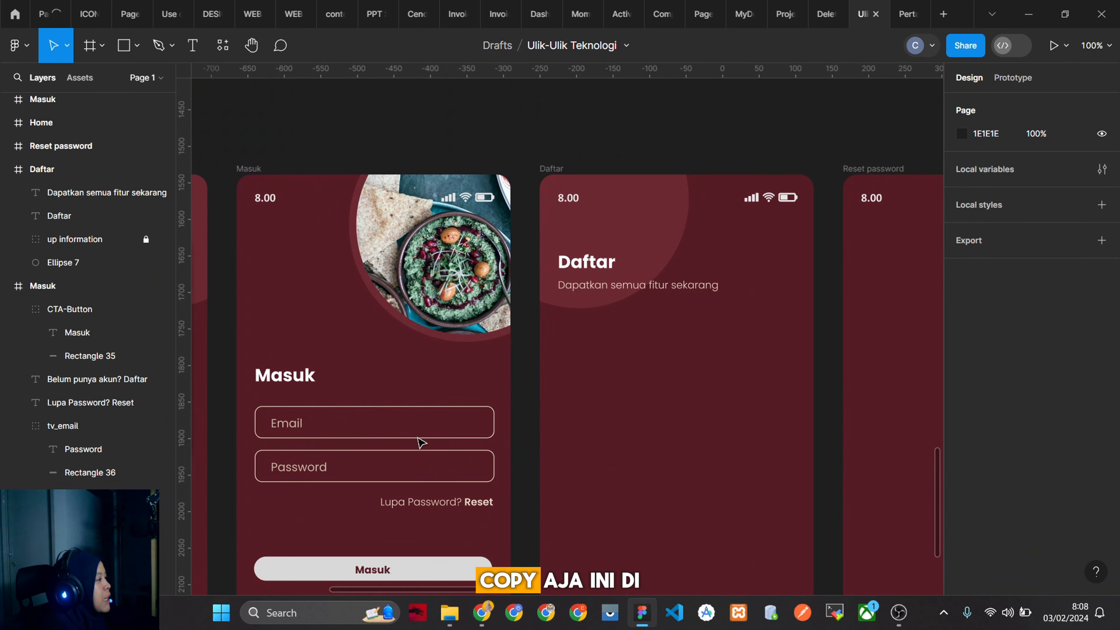
pyautogui.click(419, 436)
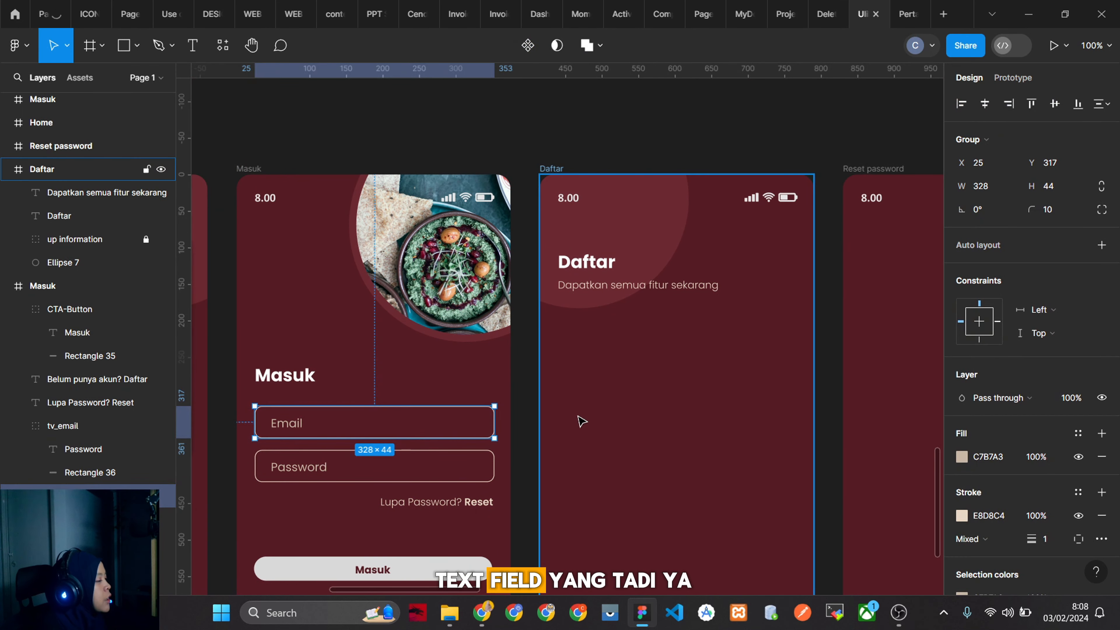
pyautogui.hotkey('ctrl', 'c')
pyautogui.click(569, 177)
pyautogui.hotkey('ctrl', 'v')
pyautogui.scroll(2, 714, 397)
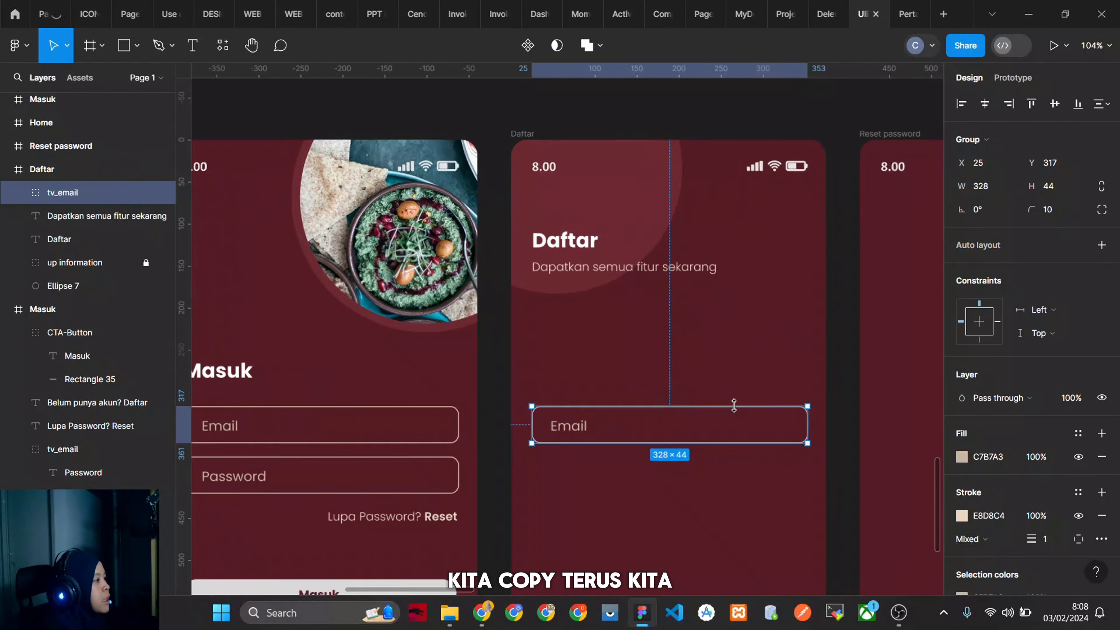
pyautogui.moveTo(696, 429); pyautogui.dragTo(697, 322)
# Compare the field layout with the reference Daftar screen and measure the gap between the new Email field and the subtitle.
pyautogui.scroll(5, 688, 353)
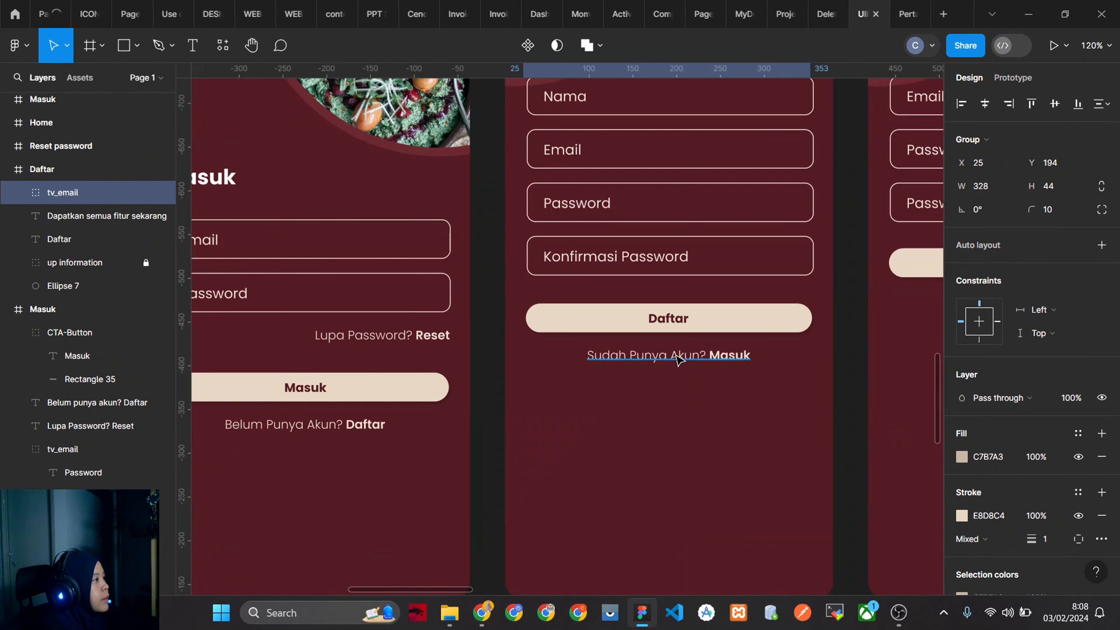
pyautogui.scroll(5, 670, 337)
pyautogui.scroll(-7, 674, 333)
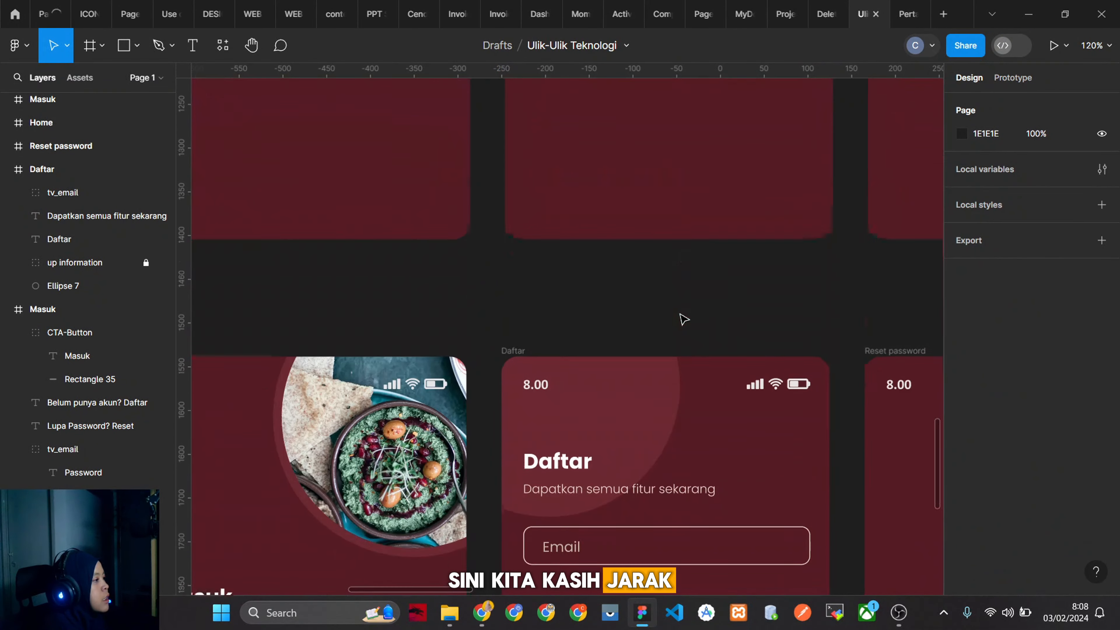
pyautogui.scroll(-3, 680, 318)
pyautogui.click(626, 399)
pyautogui.press('alt')
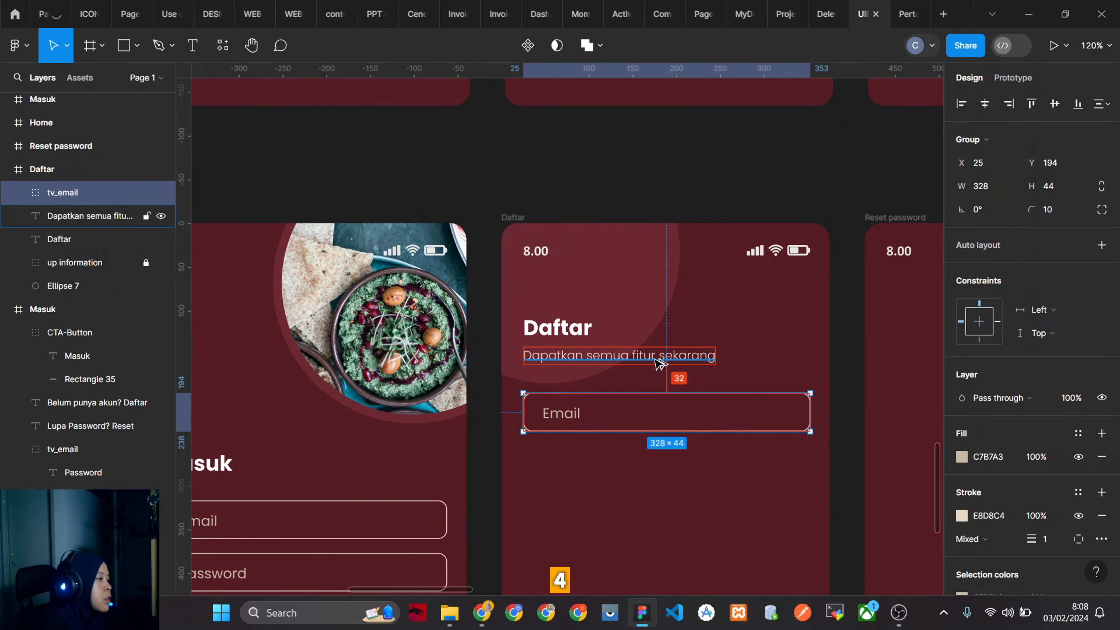
# Try moving the Daftar screen's Email field down to Y 224, and move it back to Y 194.
pyautogui.hotkey('shift', 'Down')
pyautogui.hotkey('shift', 'Down')
pyautogui.hotkey('shift', 'Down')
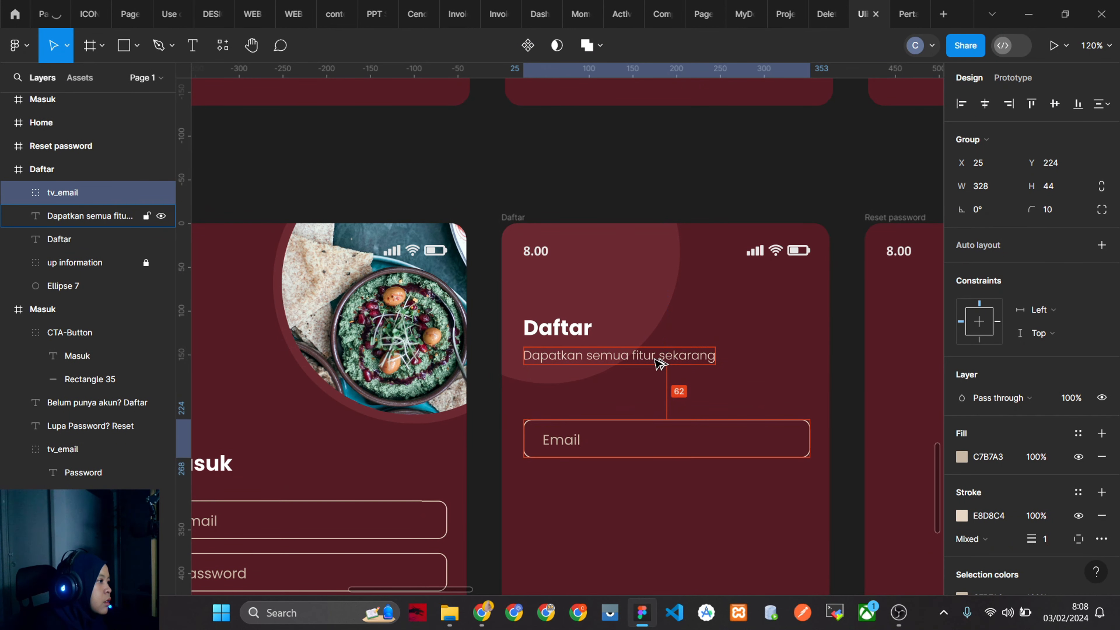
pyautogui.hotkey('shift', 'Up')
pyautogui.hotkey('shift', 'Up')
pyautogui.hotkey('shift', 'Up')
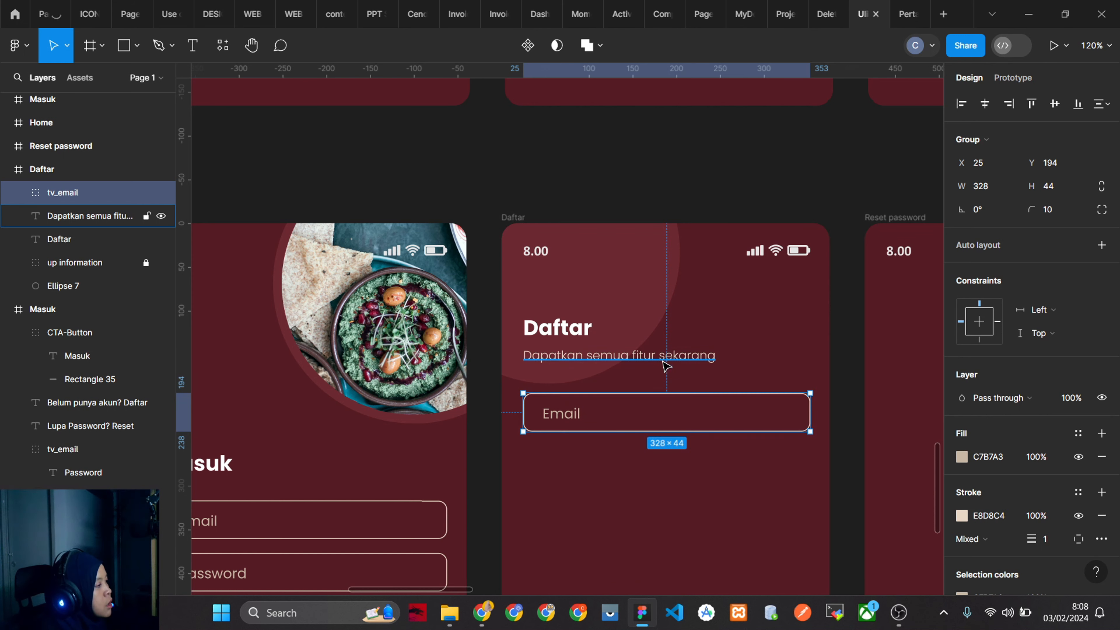
# Change the copied field's placeholder on the new Daftar screen to "Nama" and set its text box to auto width.
pyautogui.scroll(-8, 665, 366)
pyautogui.scroll(3, 710, 458)
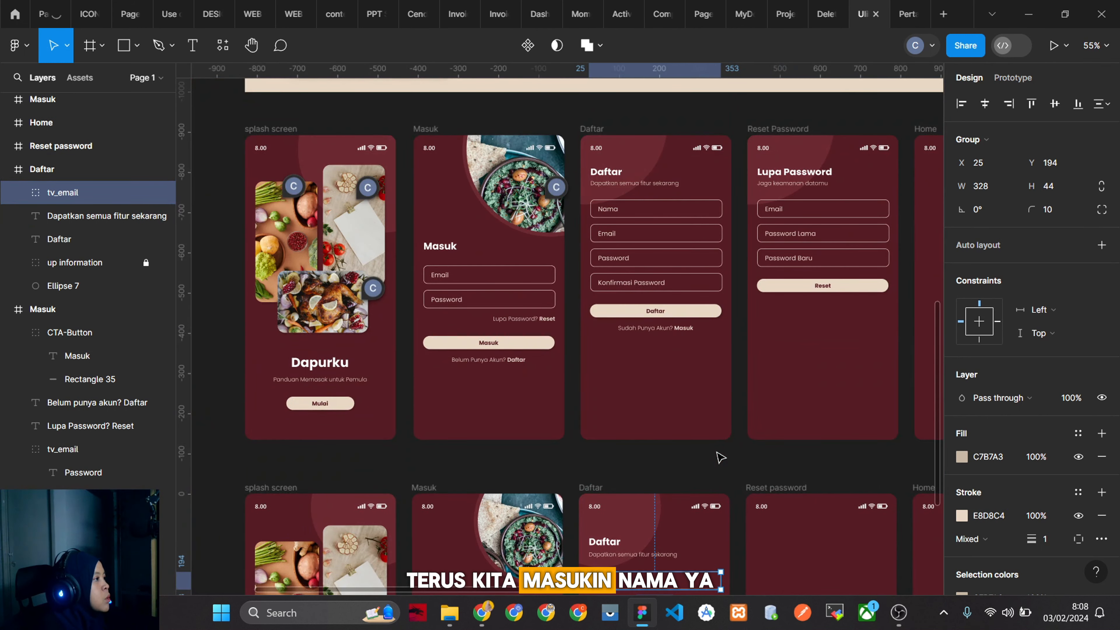
pyautogui.scroll(-3, 720, 458)
pyautogui.doubleClick(611, 429)
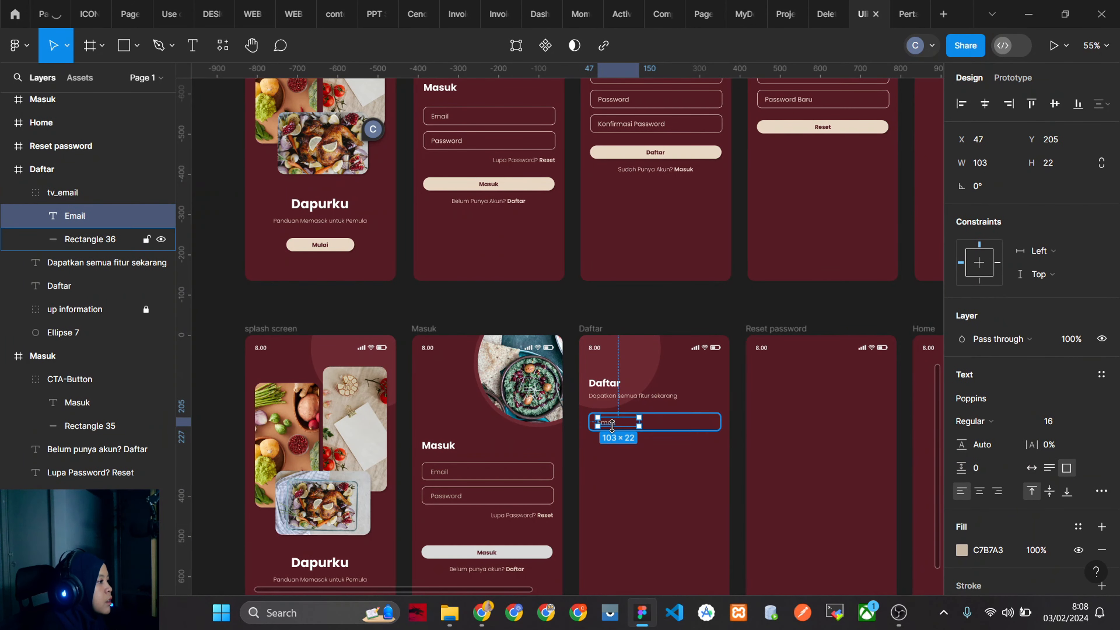
pyautogui.doubleClick(612, 425)
pyautogui.scroll(5, 694, 469)
pyautogui.write('Nama')
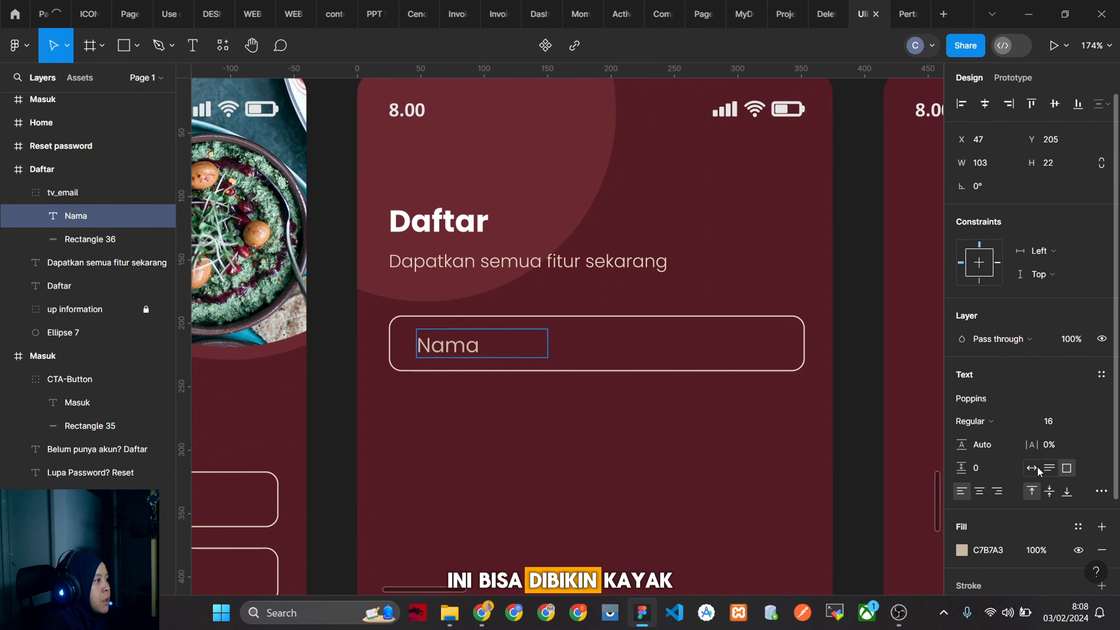
pyautogui.press('Escape')
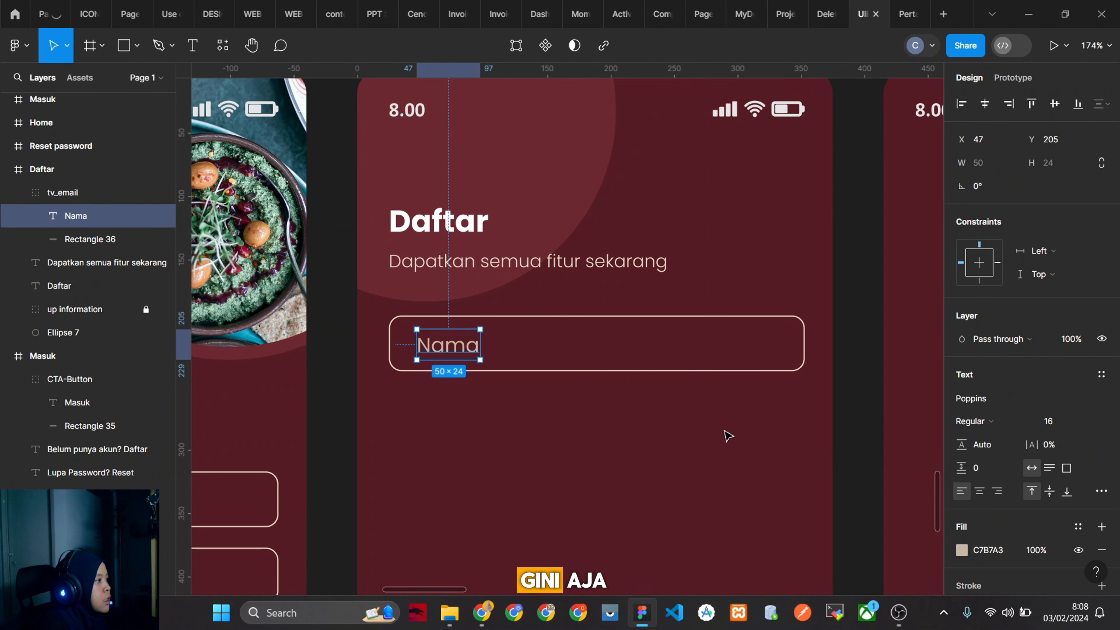
pyautogui.click(619, 400)
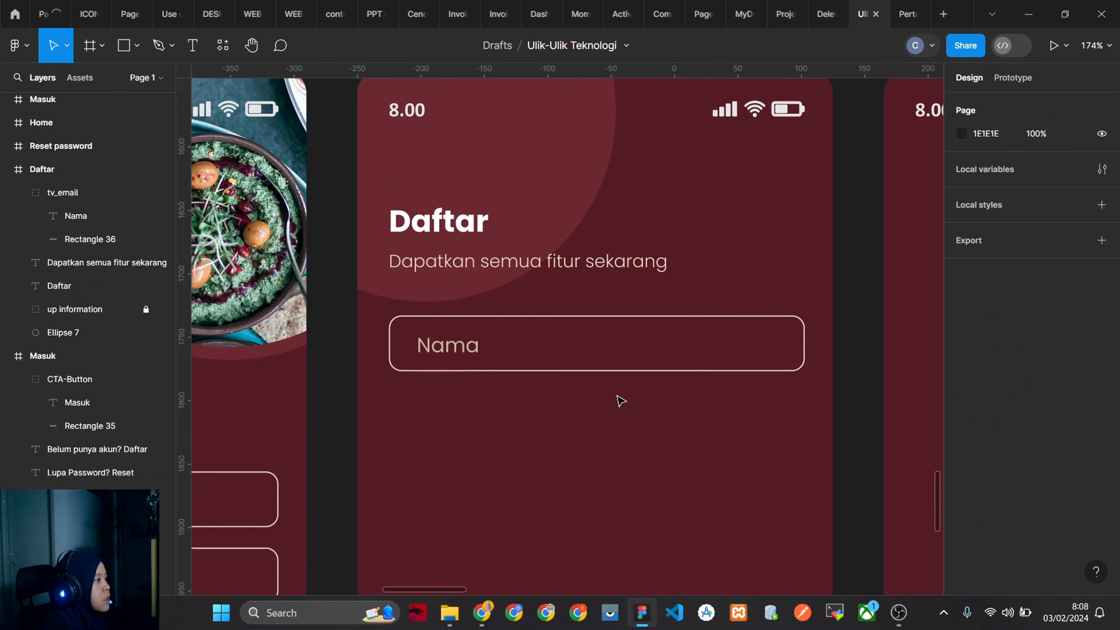
# Duplicate the Nama field group and place the copy directly below it at X 25, Y 249.
pyautogui.click(619, 321)
pyautogui.hotkey('ctrl', 'd')
pyautogui.scroll(-5, 717, 415)
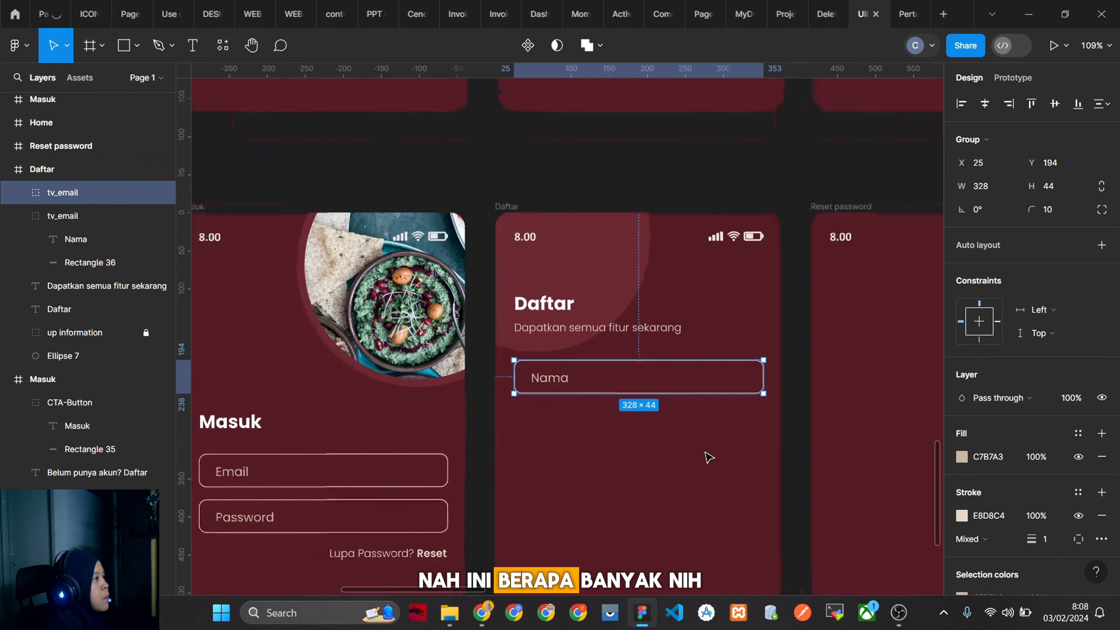
pyautogui.scroll(5, 708, 456)
pyautogui.scroll(-1, 700, 232)
pyautogui.scroll(-6, 700, 232)
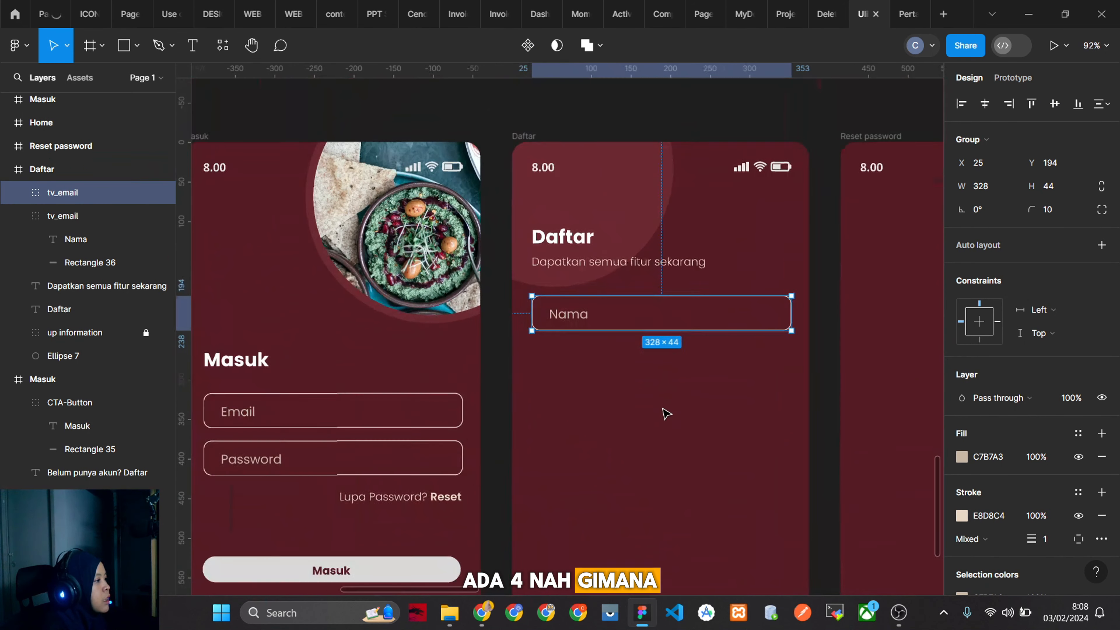
pyautogui.scroll(4, 691, 336)
pyautogui.moveTo(708, 345); pyautogui.dragTo(701, 388)
pyautogui.scroll(3, 701, 388)
pyautogui.press('alt')
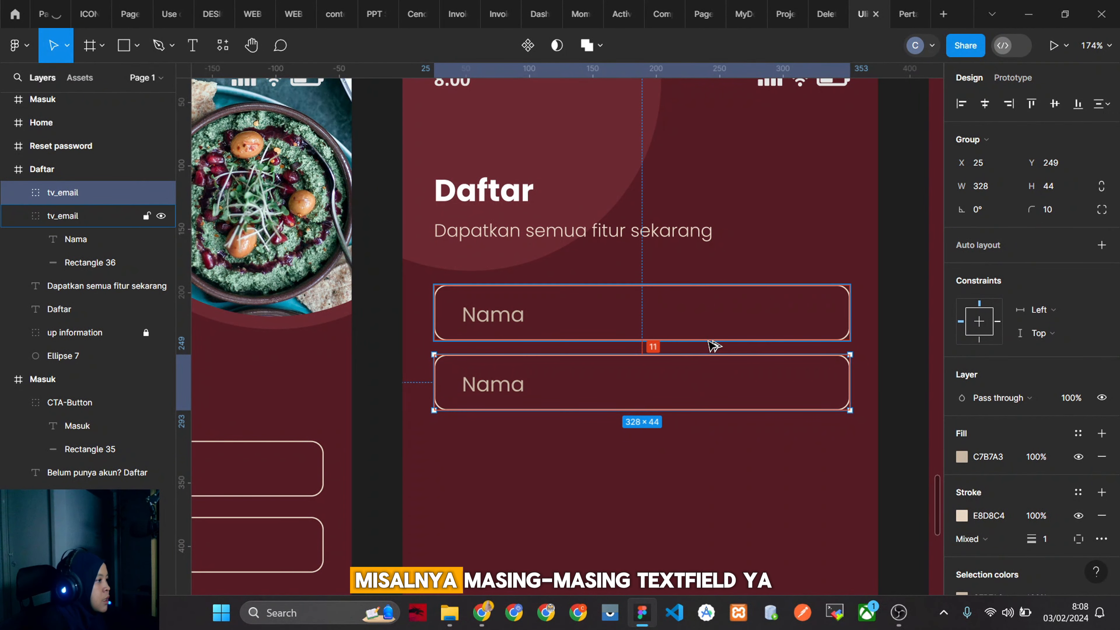
# Nudge the duplicated field down to Y 254, leaving a 16 px gap below the first field.
pyautogui.press('Down')
pyautogui.press('Down')
pyautogui.press('Down')
pyautogui.press('Down')
pyautogui.press('Down')
pyautogui.press('Down')
pyautogui.press('Down')
pyautogui.press('Down')
pyautogui.press('Down')
pyautogui.press('Up')
pyautogui.press('Up')
pyautogui.press('Up')
pyautogui.press('Up')
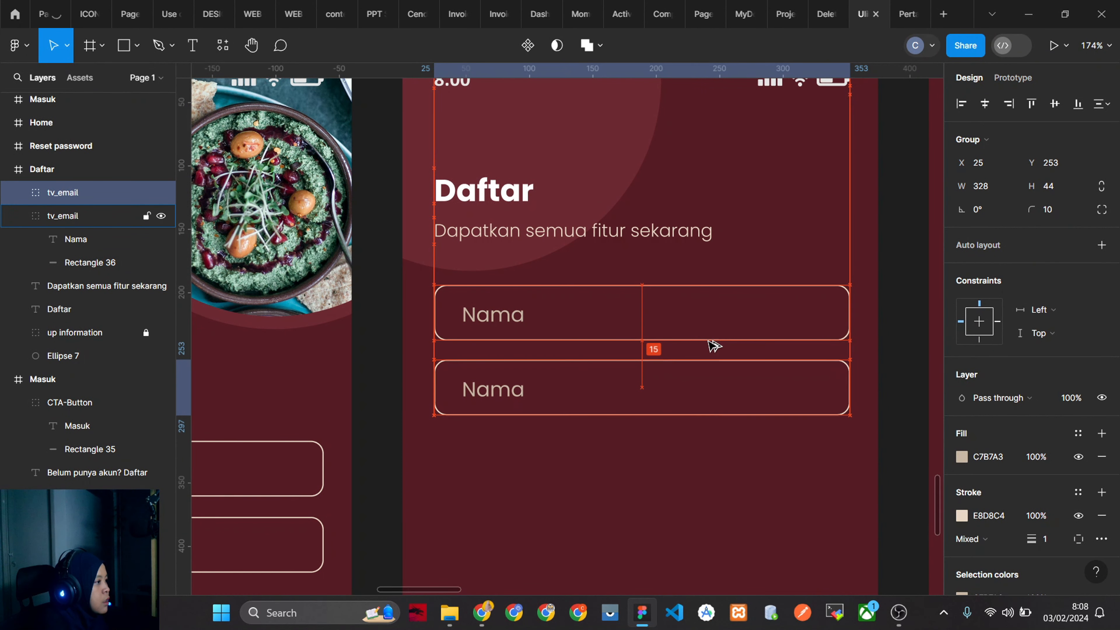
pyautogui.click(626, 417)
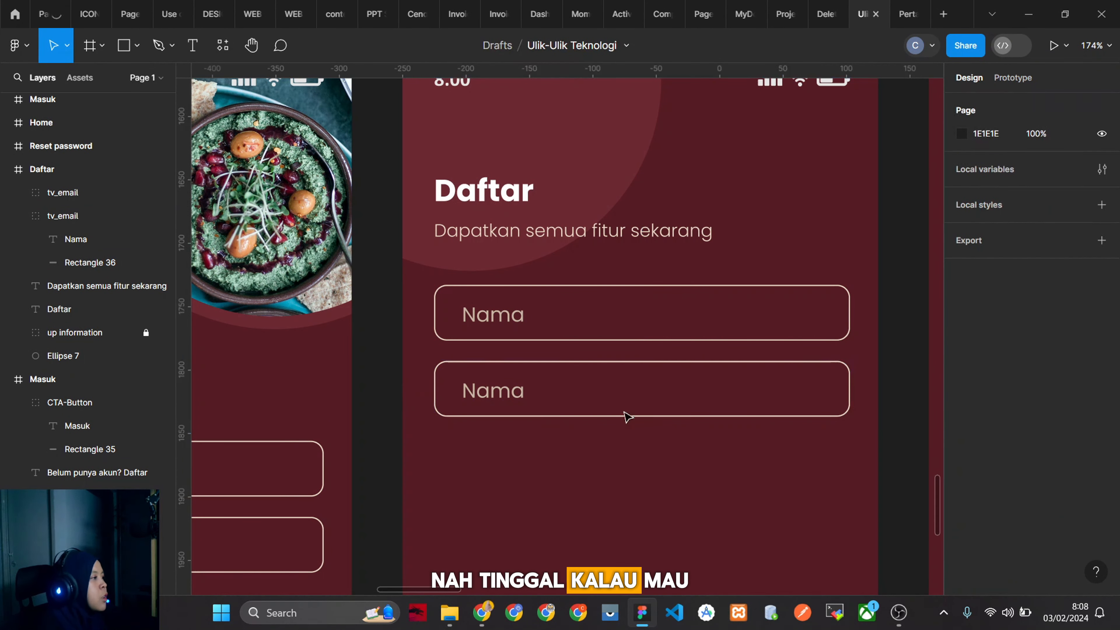
# Duplicate the second field to Y 314 and repeat it at Y 374, making four evenly spaced fields.
pyautogui.click(586, 374)
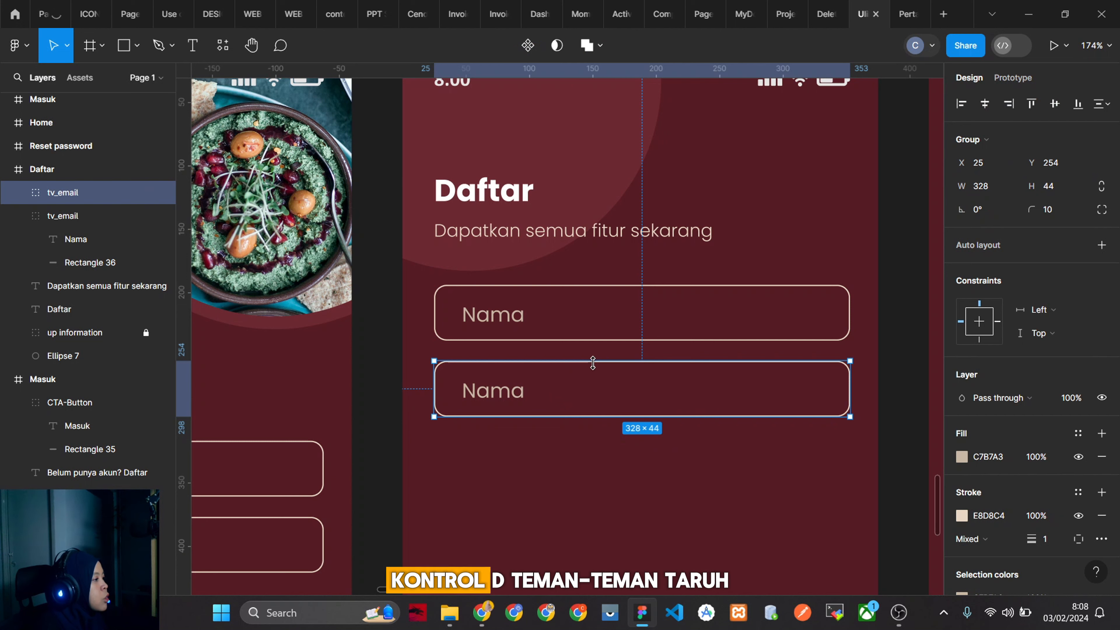
pyautogui.hotkey('ctrl', 'd')
pyautogui.moveTo(595, 381); pyautogui.dragTo(585, 453)
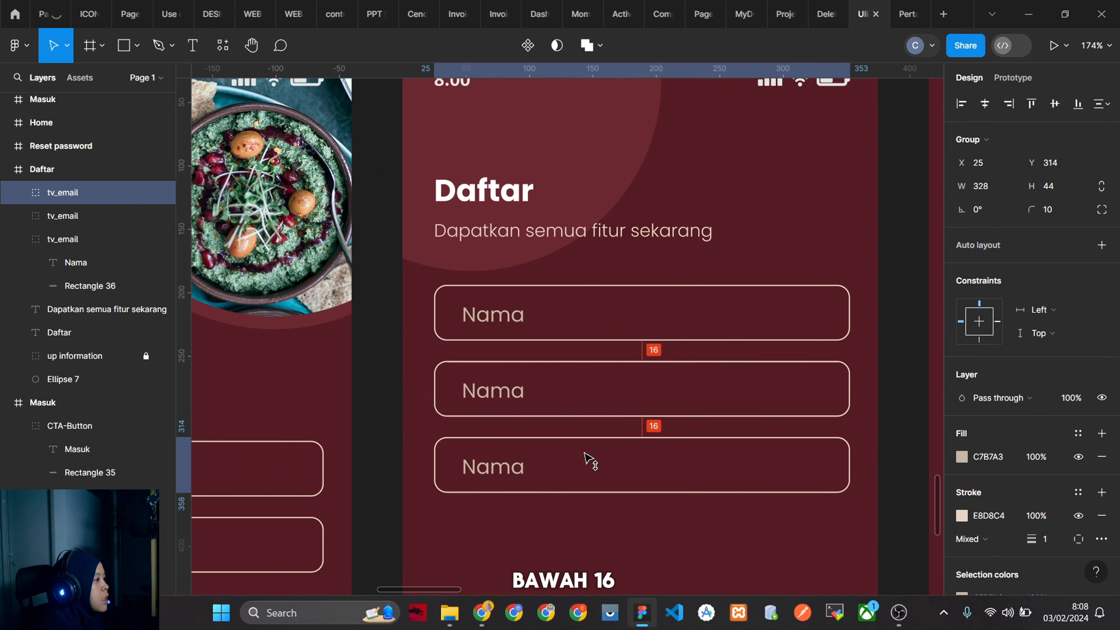
pyautogui.hotkey('ctrl', 'd')
pyautogui.scroll(-1, 590, 462)
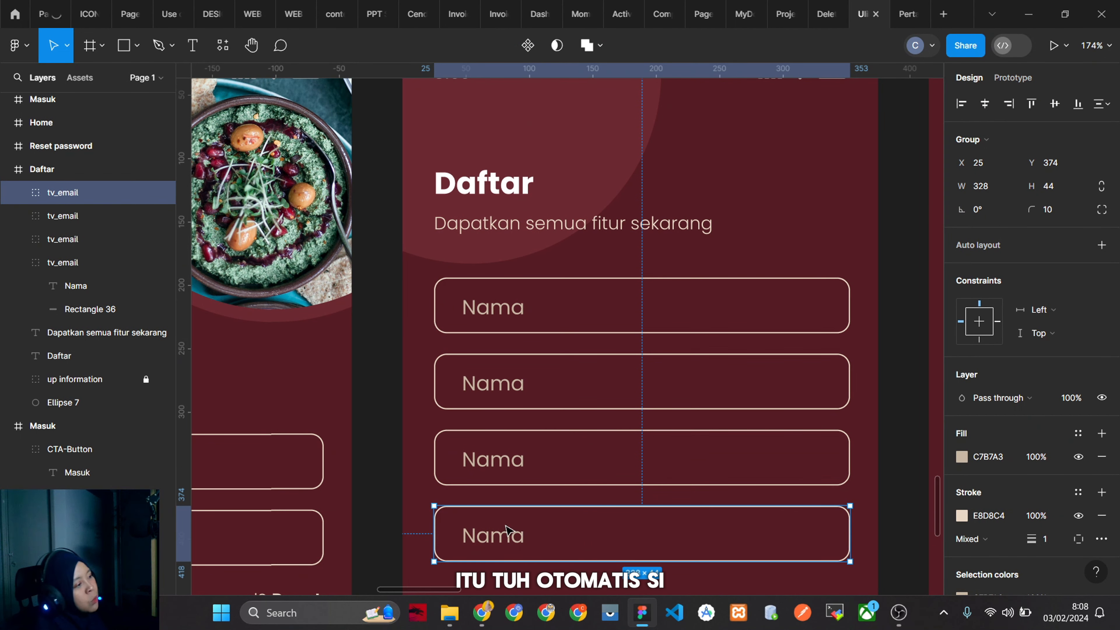
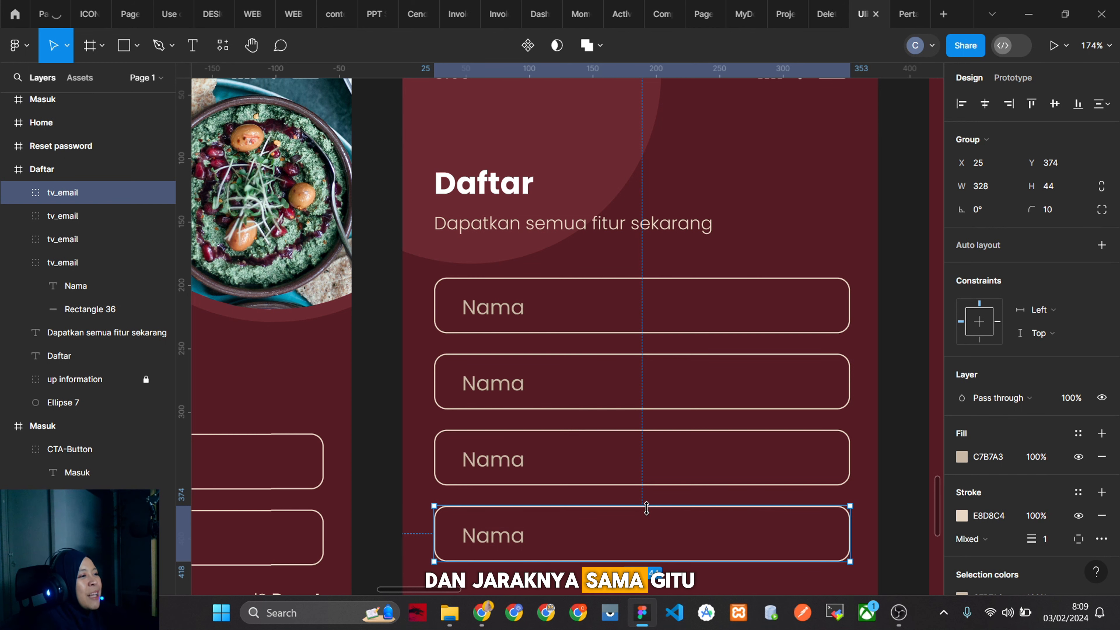
# Change the second field's placeholder to "Email", following the reference Daftar screen.
pyautogui.scroll(-5, 593, 425)
pyautogui.scroll(-5, 592, 421)
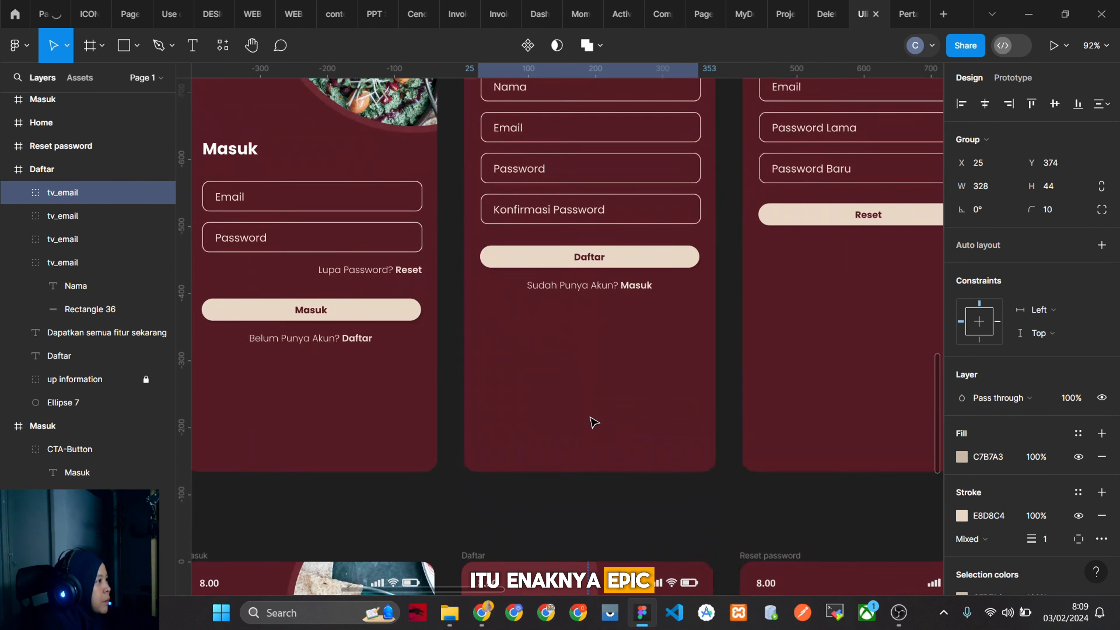
pyautogui.scroll(-10, 592, 421)
pyautogui.scroll(8, 574, 420)
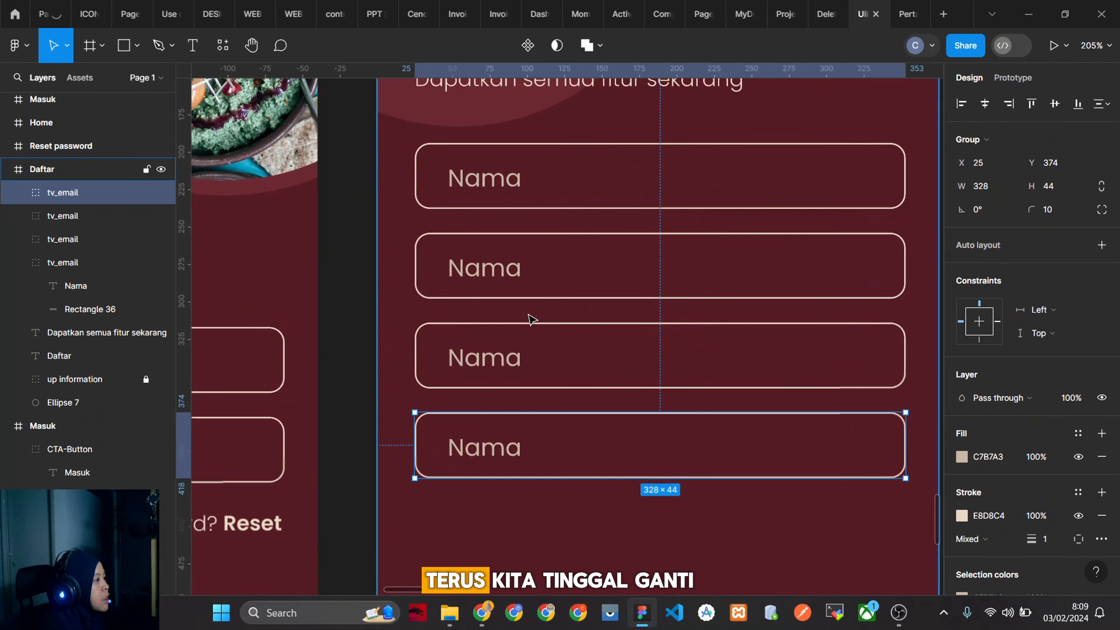
pyautogui.doubleClick(509, 276)
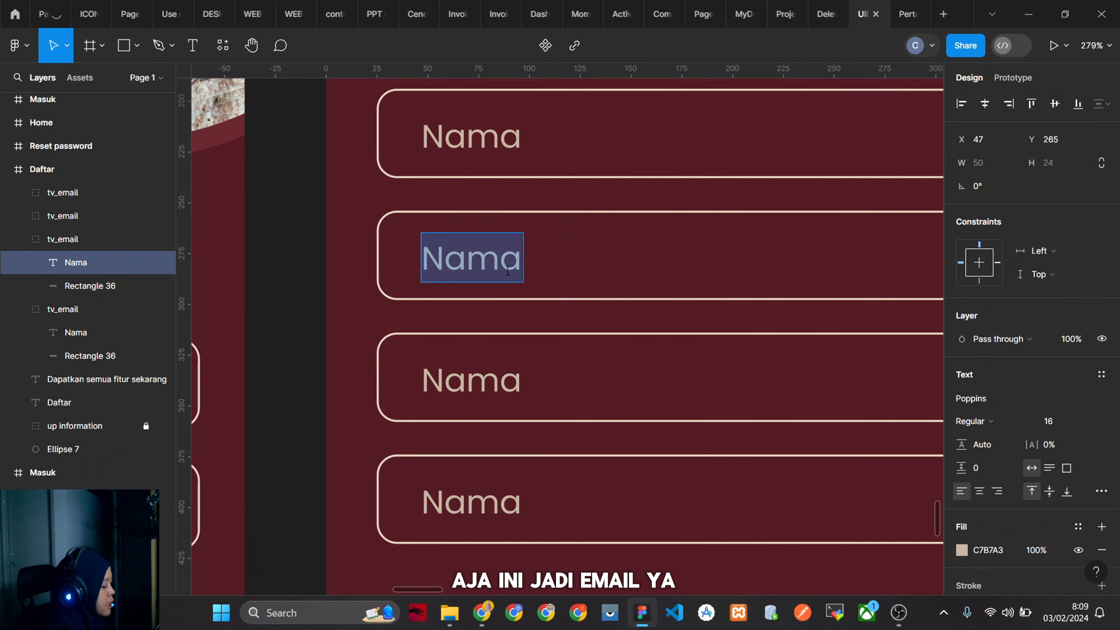
pyautogui.write('Email')
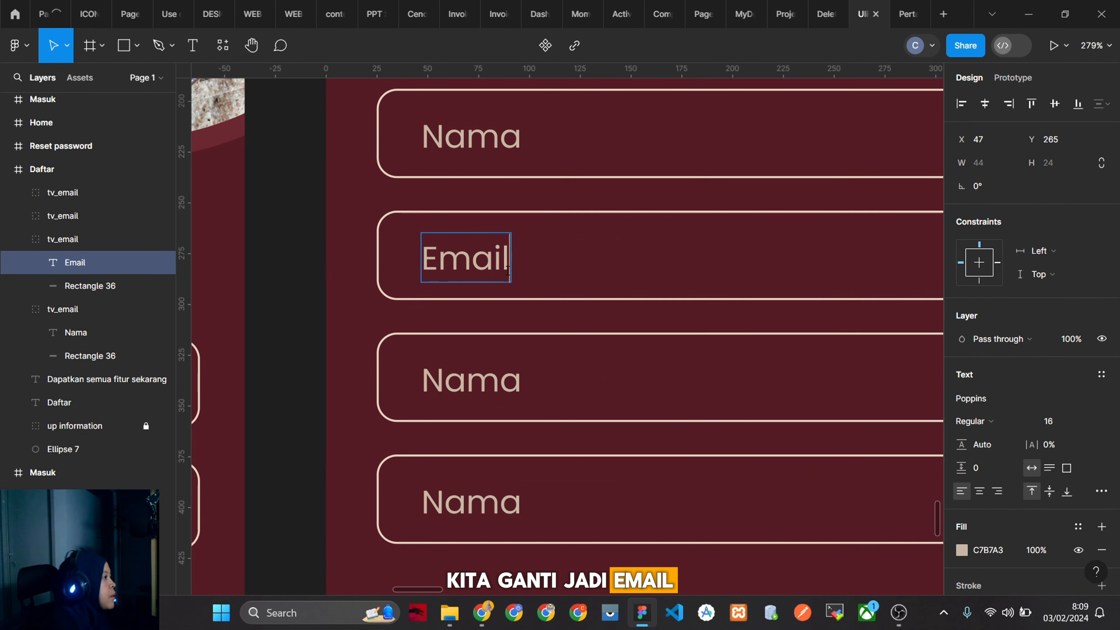
pyautogui.press('Escape')
# Change the third field's placeholder to "Password", as in the reference Daftar screen.
pyautogui.scroll(-5, 618, 440)
pyautogui.scroll(-5, 618, 440)
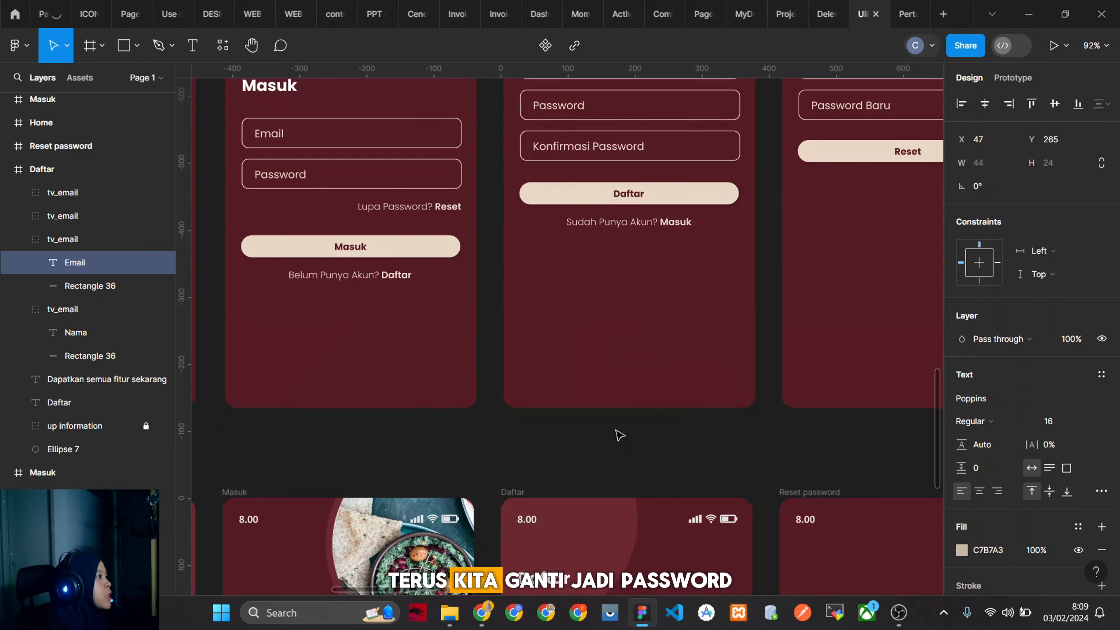
pyautogui.scroll(3, 619, 436)
pyautogui.scroll(-5, 619, 436)
pyautogui.scroll(5, 564, 481)
pyautogui.click(536, 457)
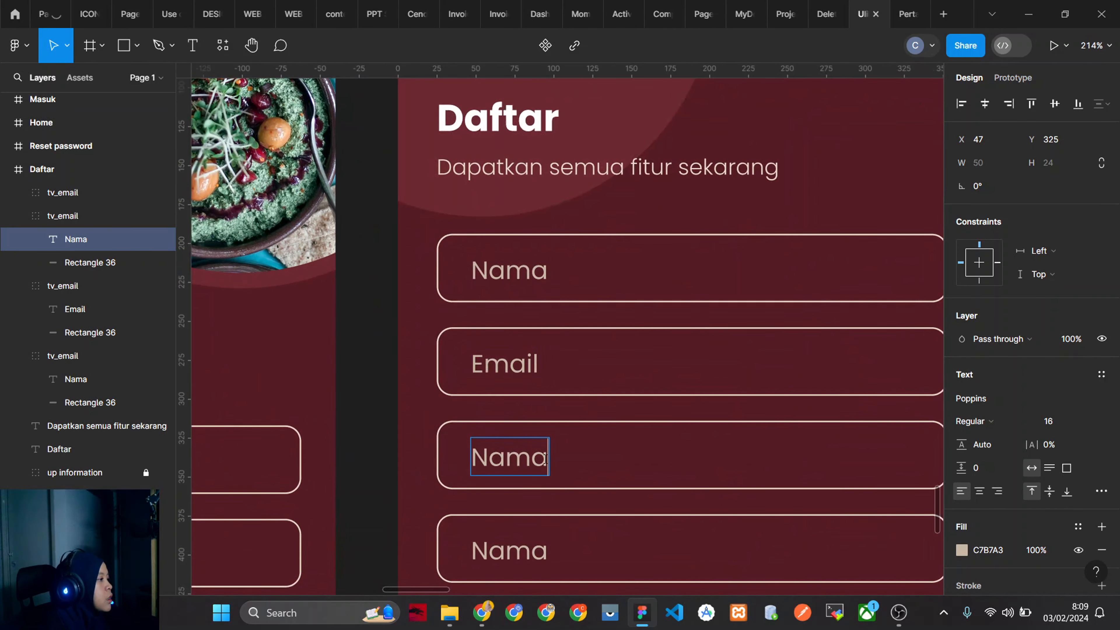
pyautogui.doubleClick(545, 459)
pyautogui.write('Password')
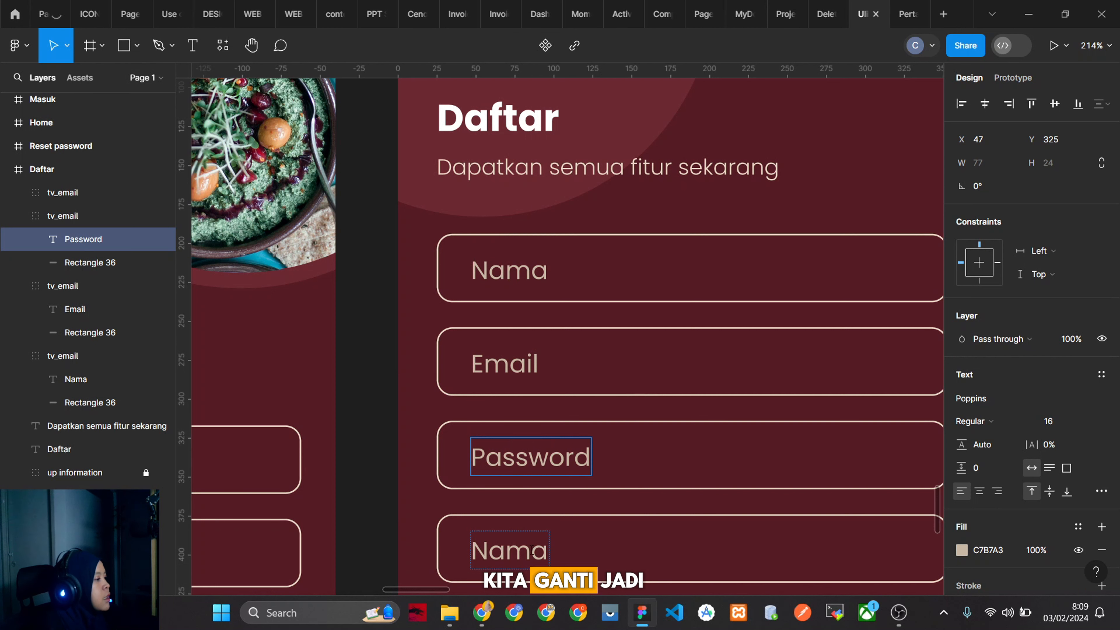
# Change the fourth field's placeholder to "Konfirmasi Password", matching the wording on the reference Daftar screen.
pyautogui.doubleClick(533, 551)
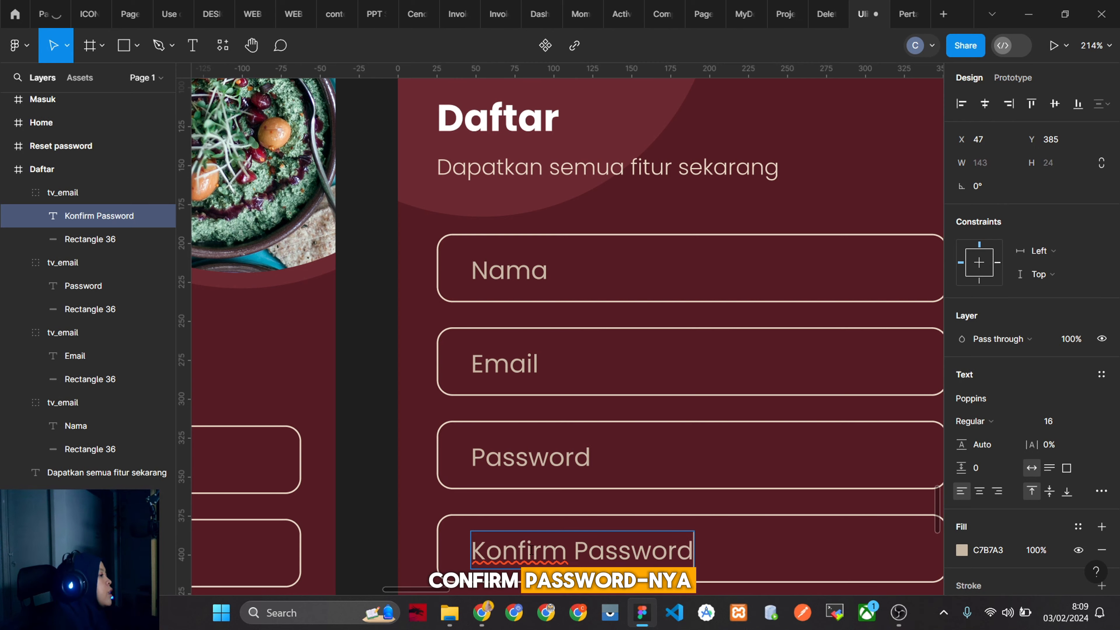
pyautogui.scroll(-5, 530, 554)
pyautogui.scroll(5, 529, 566)
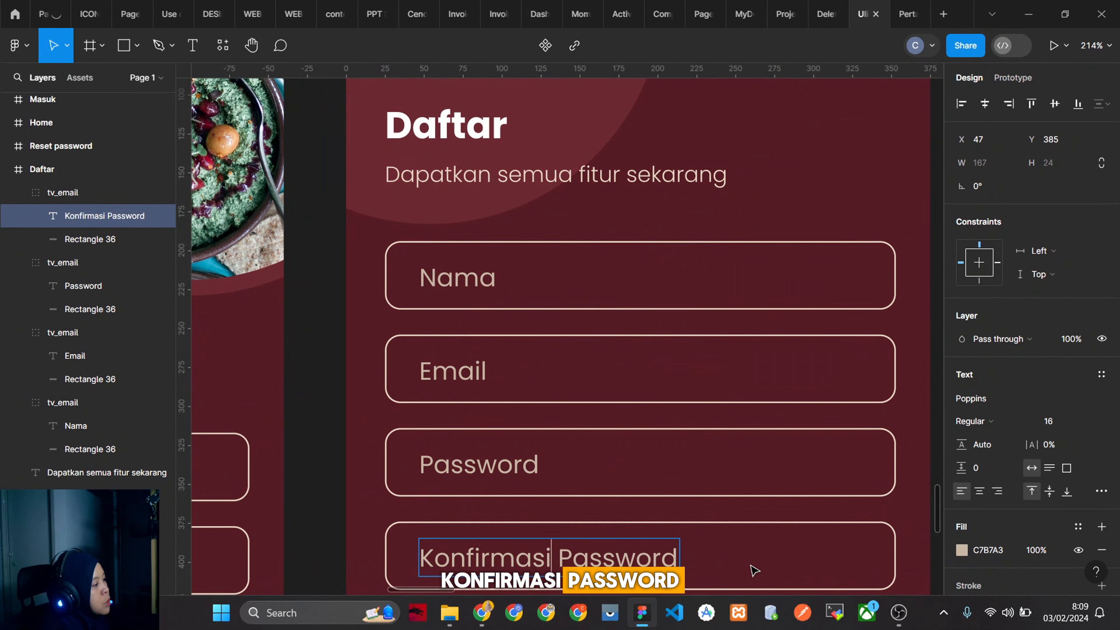
# Copy the Masuk screen's CTA-Button group into the new Daftar frame and place it below the last field at X 24, Y 450.
pyautogui.scroll(-5, 673, 518)
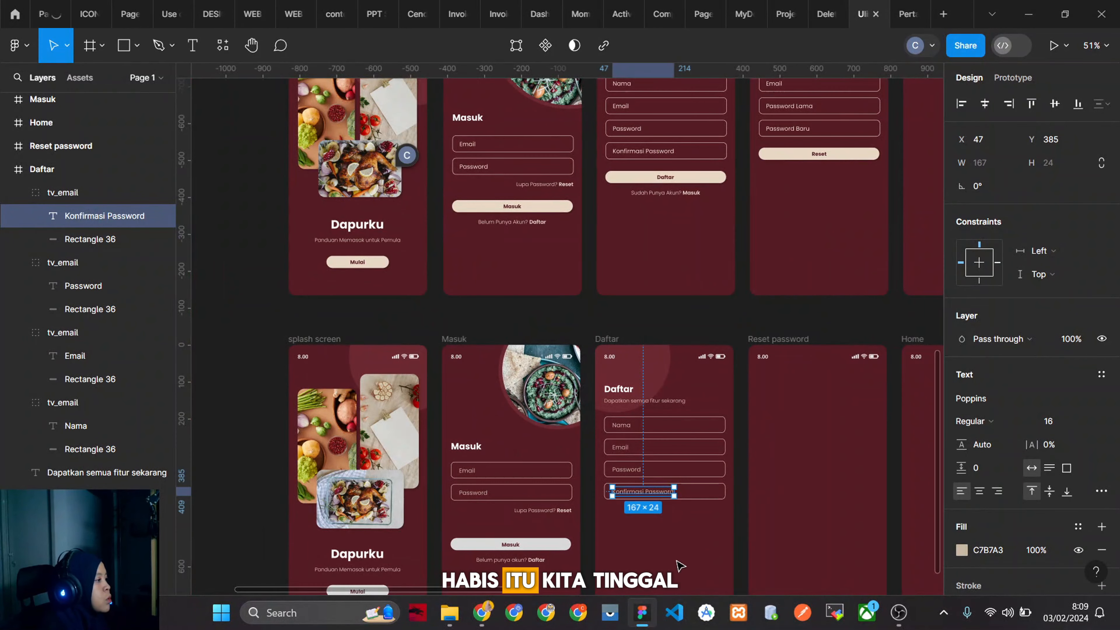
pyautogui.scroll(3, 680, 565)
pyautogui.click(551, 546)
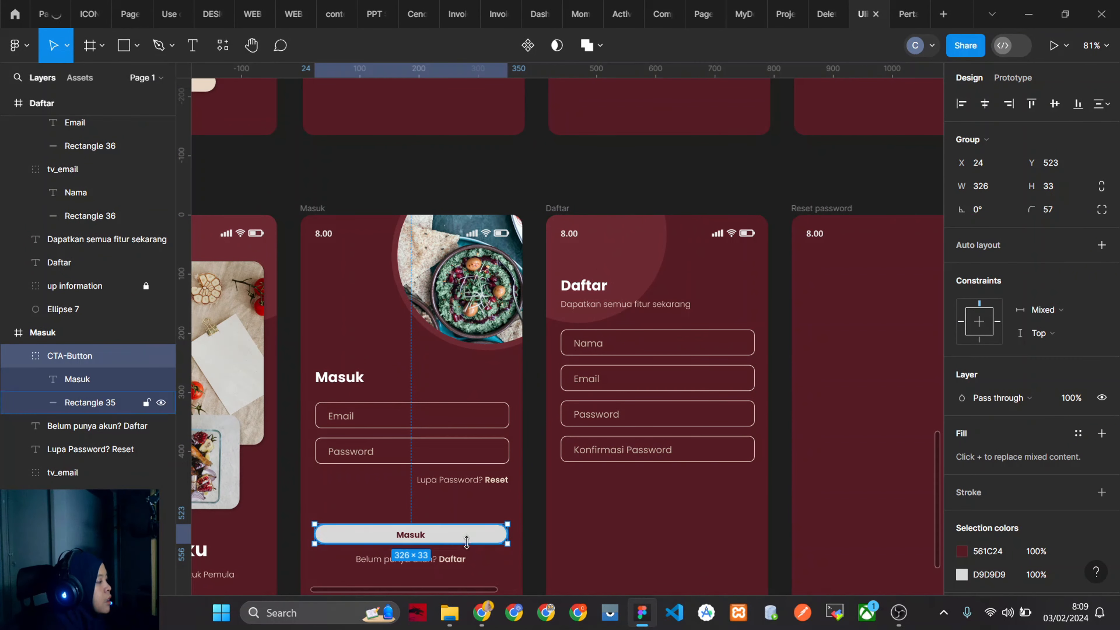
pyautogui.click(561, 210)
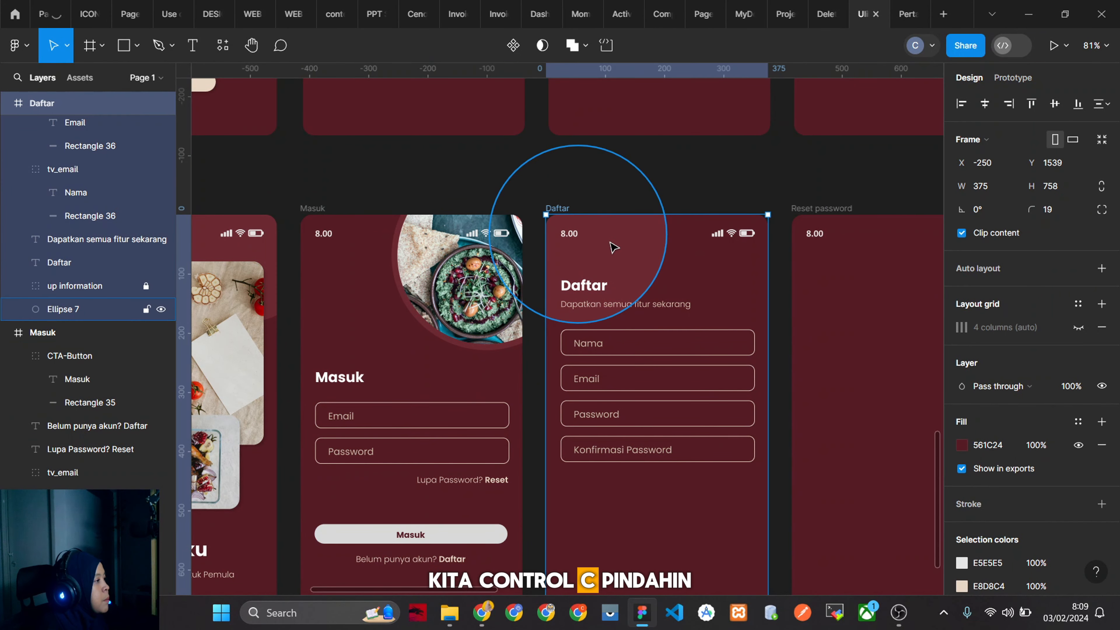
pyautogui.hotkey('ctrl', 'v')
pyautogui.moveTo(664, 529); pyautogui.dragTo(674, 496)
pyautogui.scroll(10, 675, 496)
pyautogui.scroll(-8, 679, 512)
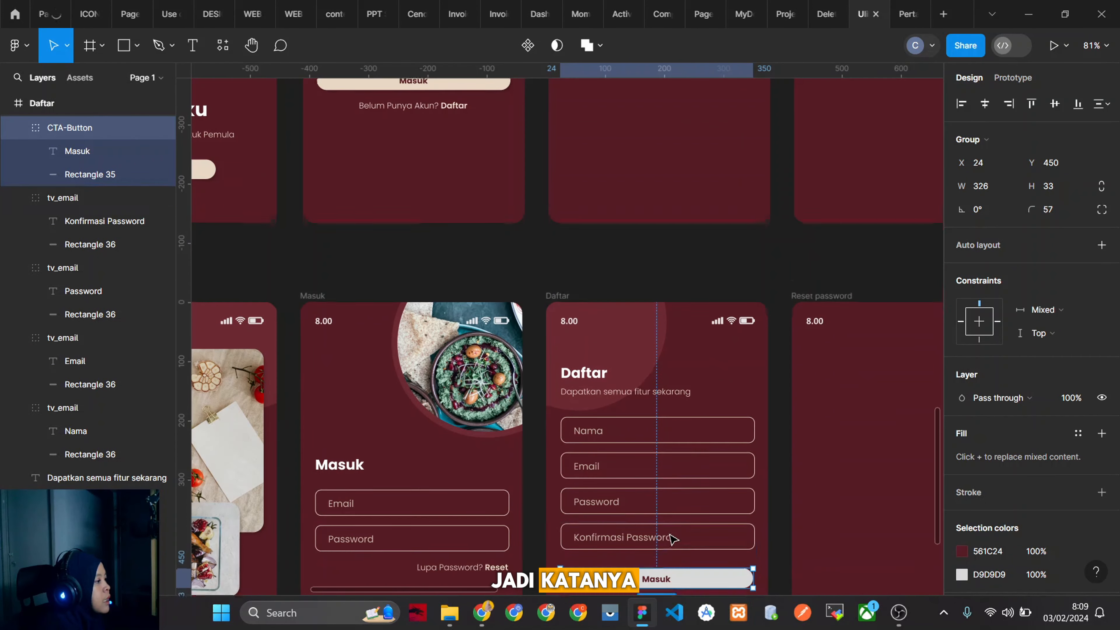
# Change the label of the copied button on the Daftar screen to "Daftar".
pyautogui.scroll(-5, 672, 538)
pyautogui.doubleClick(664, 428)
pyautogui.doubleClick(664, 428)
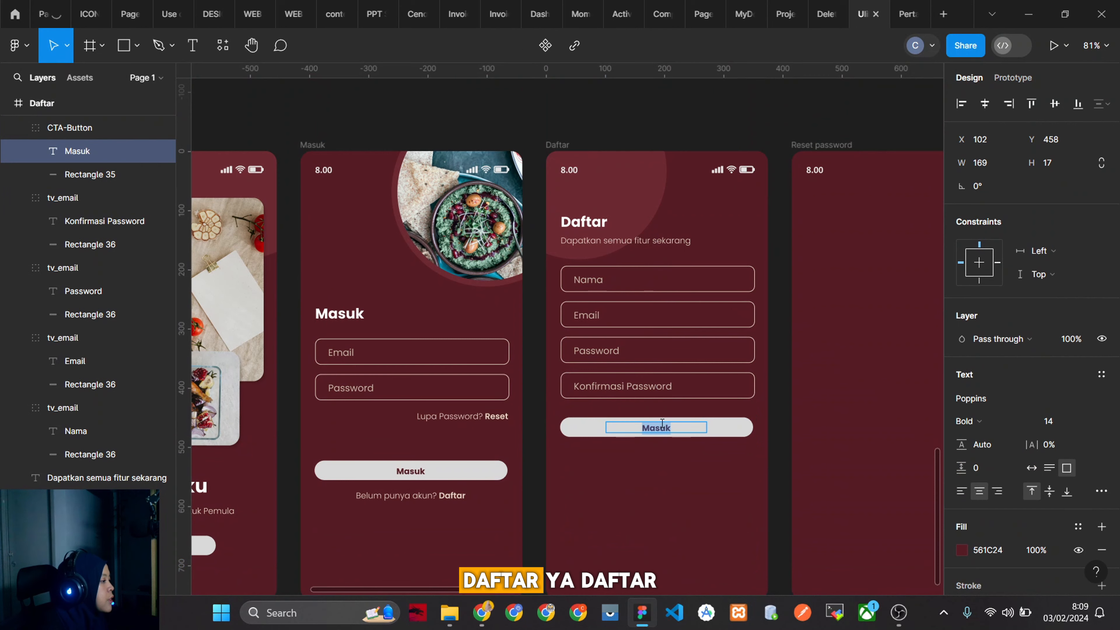
pyautogui.write('Daftar')
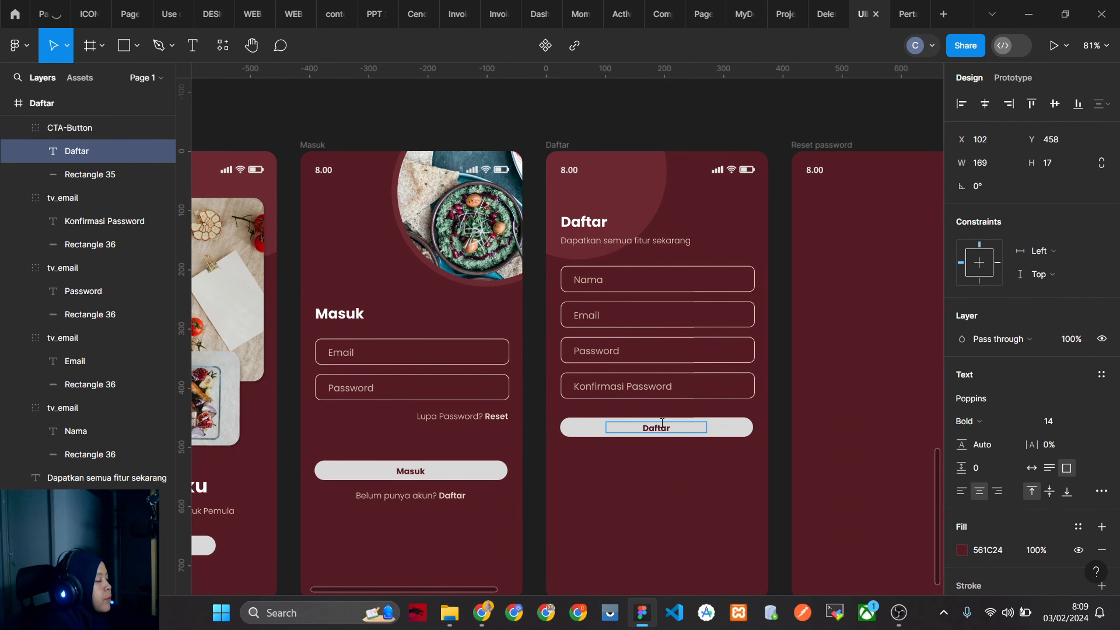
# Copy the "Belum punya akun? Daftar" text from the new Masuk screen into the new Daftar frame.
pyautogui.scroll(-5, 664, 442)
pyautogui.scroll(3, 683, 221)
pyautogui.scroll(-5, 626, 309)
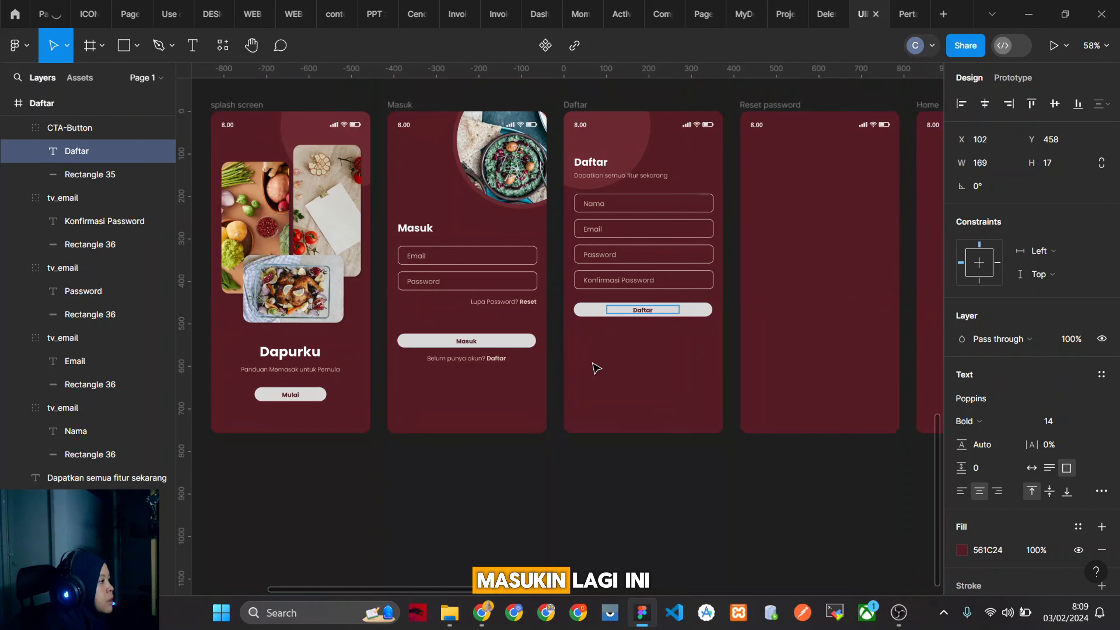
pyautogui.click(459, 366)
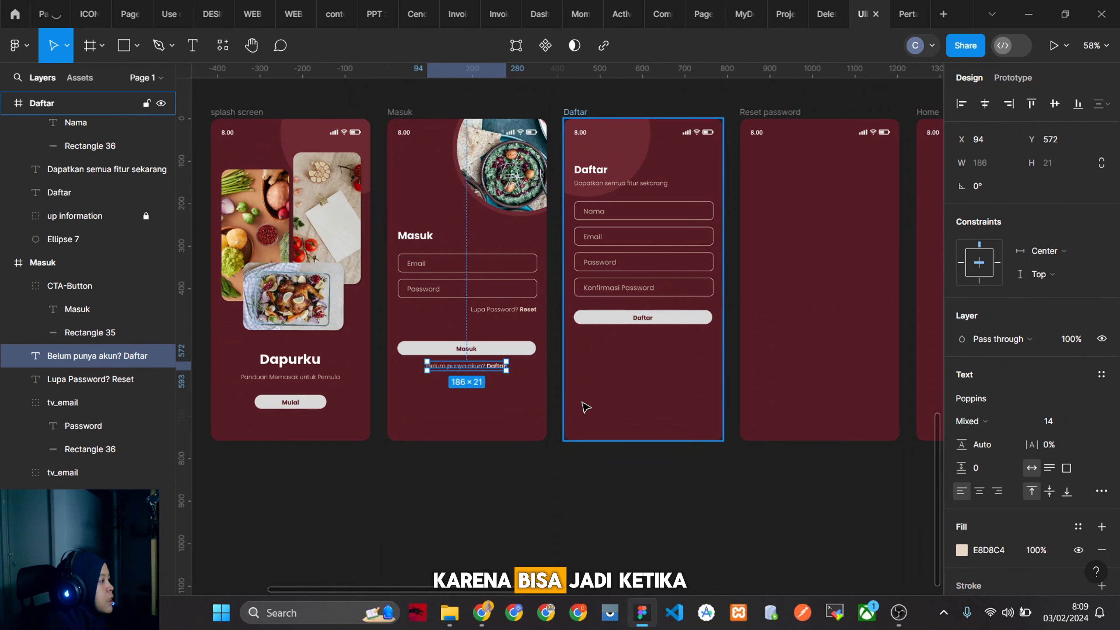
pyautogui.hotkey('ctrl', 'c')
pyautogui.click(652, 348)
pyautogui.hotkey('ctrl', 'v')
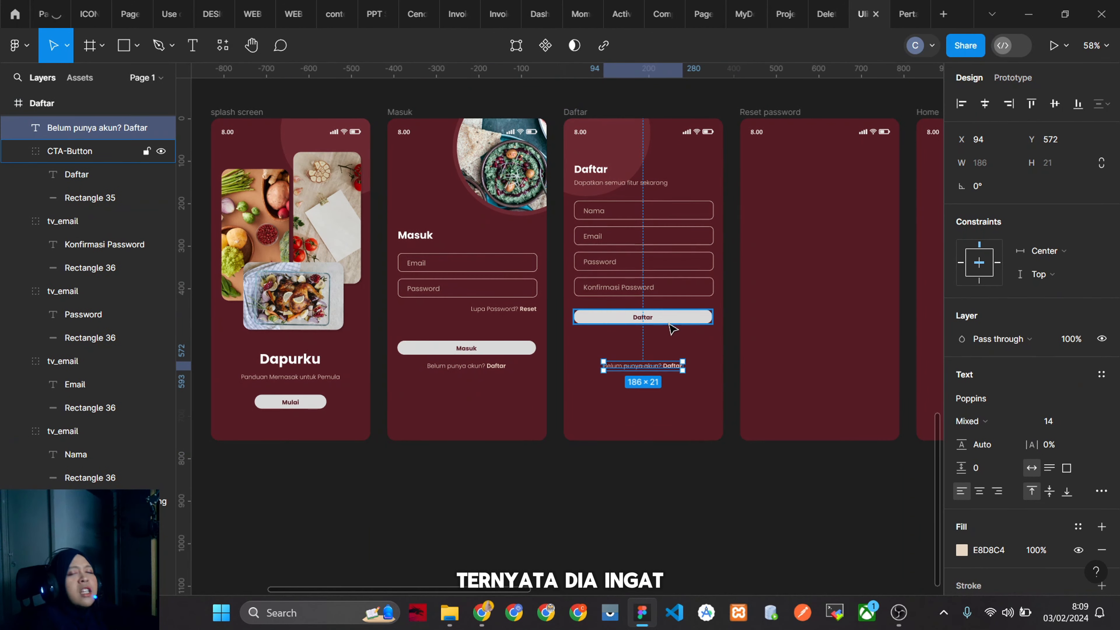
# Move the copied "Belum punya akun? Daftar" text up to Y 499, 16 px beneath the Daftar button, and keep it selected.
pyautogui.scroll(5, 670, 335)
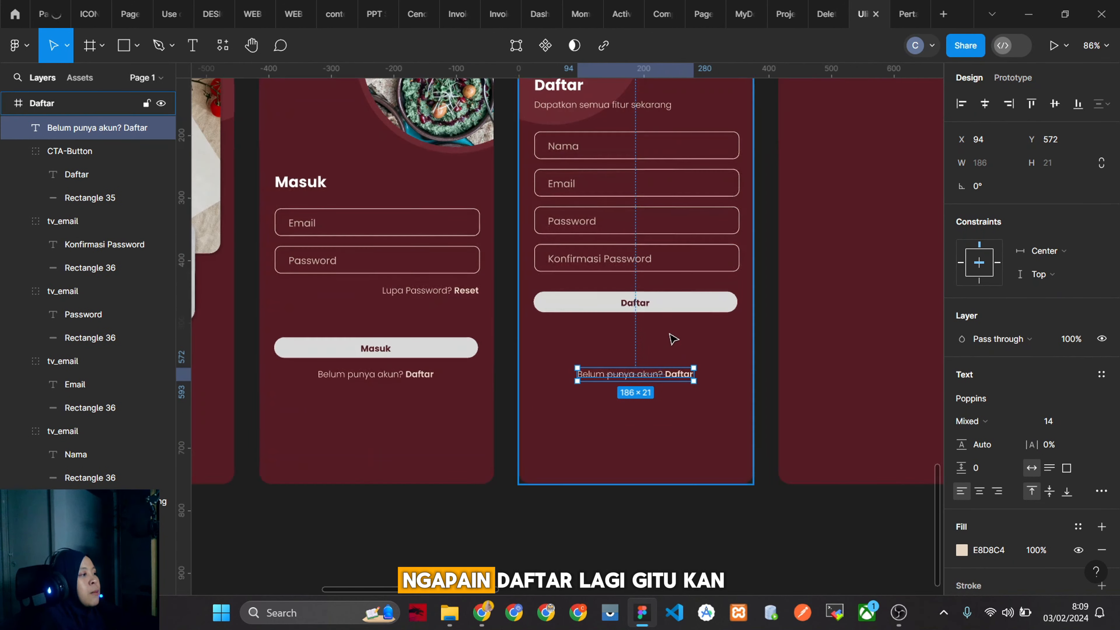
pyautogui.press('Up')
pyautogui.press('Up')
pyautogui.press('Up')
pyautogui.press('Up')
pyautogui.press('Up')
pyautogui.moveTo(661, 356); pyautogui.dragTo(663, 330)
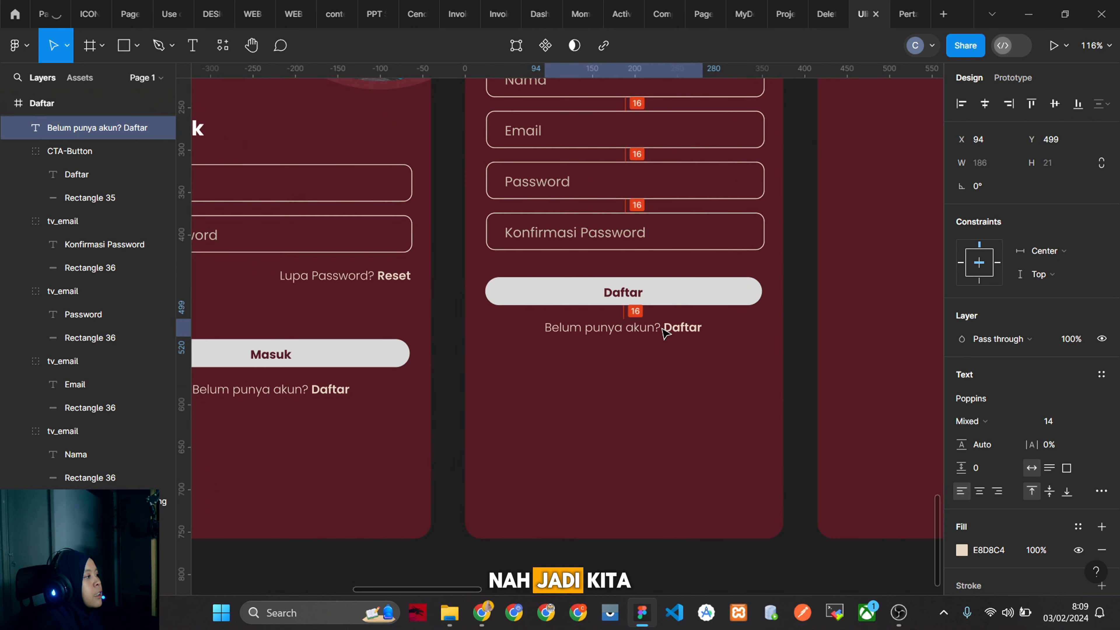
pyautogui.click(309, 389)
pyautogui.click(692, 328)
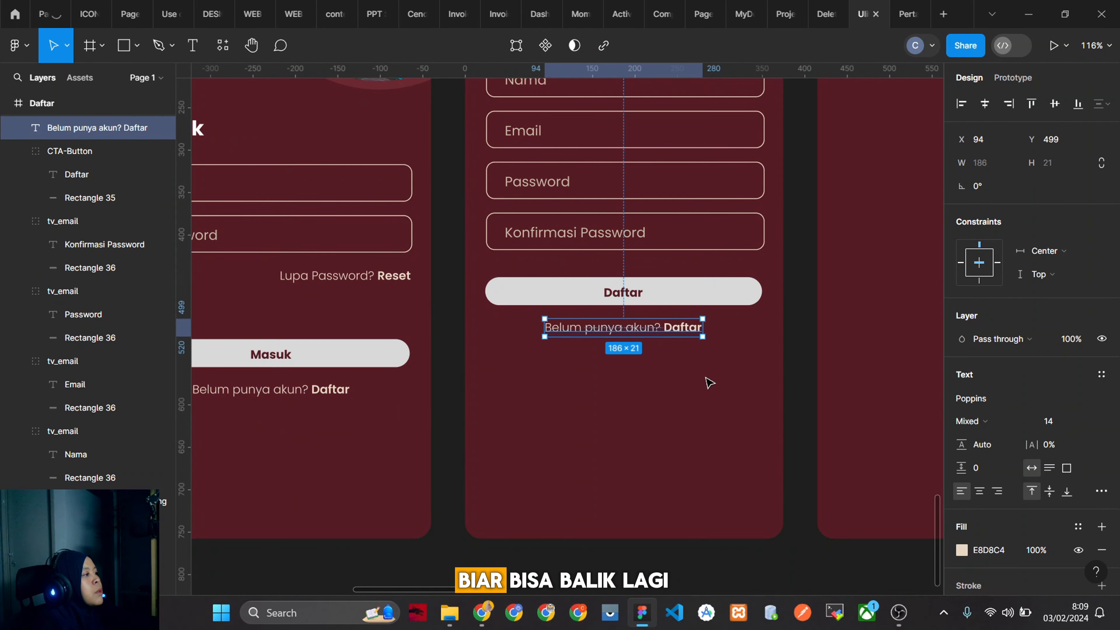
# Replace "Belum punya akun" with "Sudah punya akun" in the account link text beneath the Daftar button, keeping the question mark.
pyautogui.scroll(-10, 708, 382)
pyautogui.scroll(4, 727, 393)
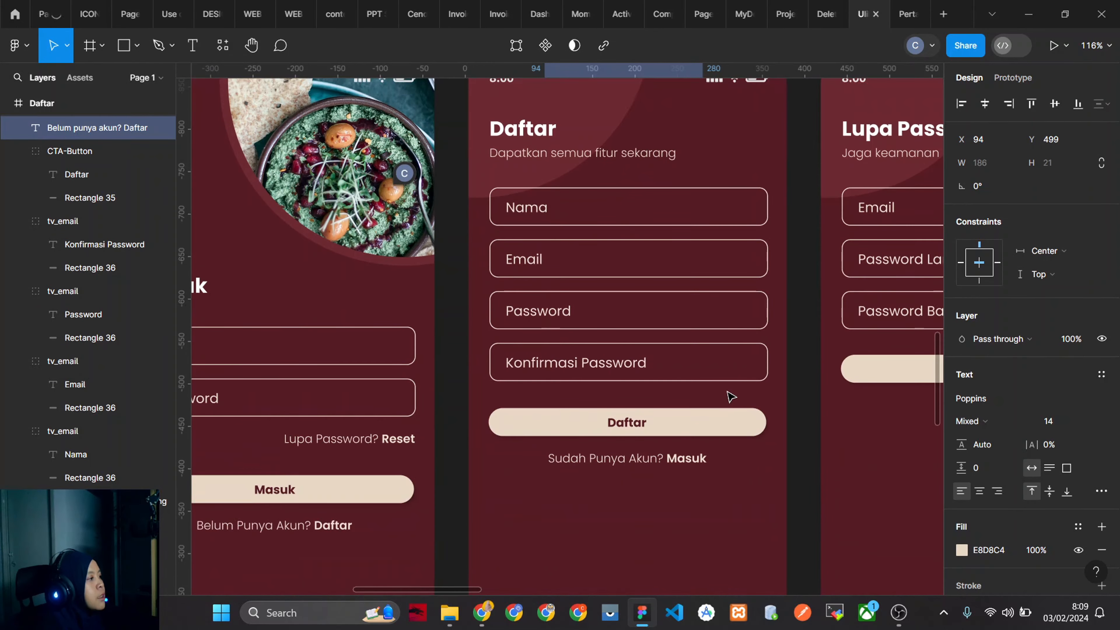
pyautogui.scroll(-12, 729, 392)
pyautogui.scroll(4, 651, 523)
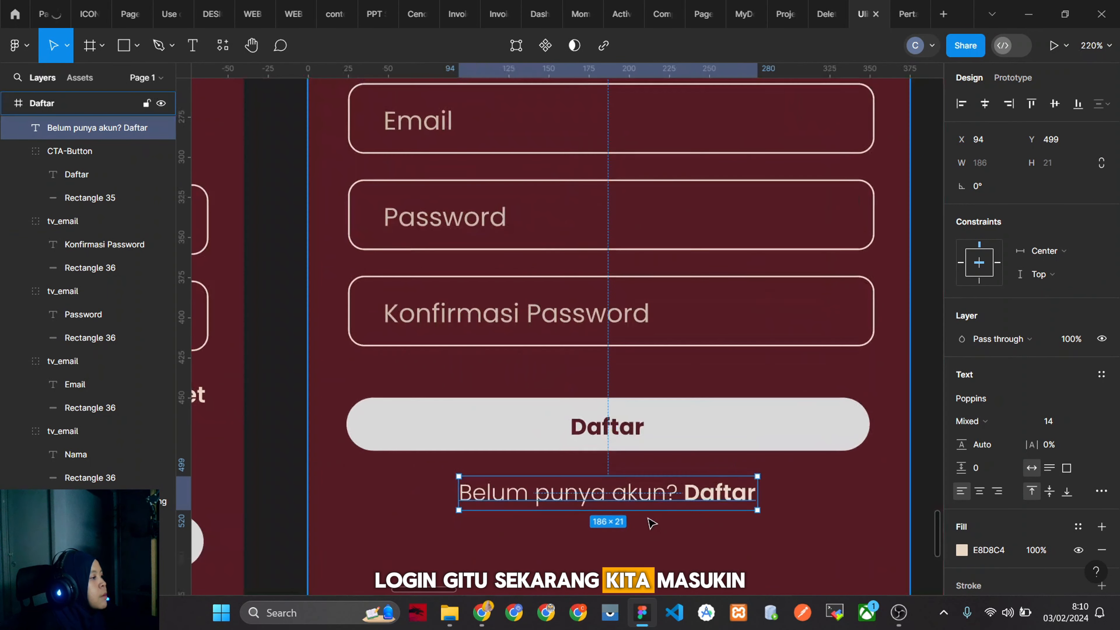
pyautogui.scroll(2, 652, 523)
pyautogui.doubleClick(661, 490)
pyautogui.moveTo(669, 489); pyautogui.dragTo(417, 479)
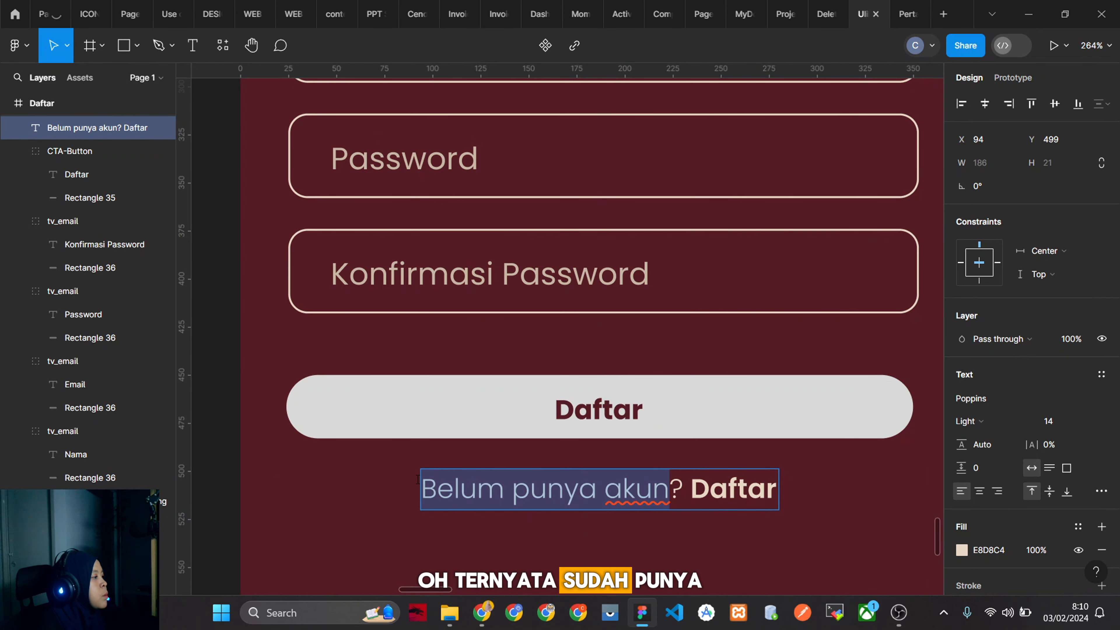
pyautogui.write('Sudah ')
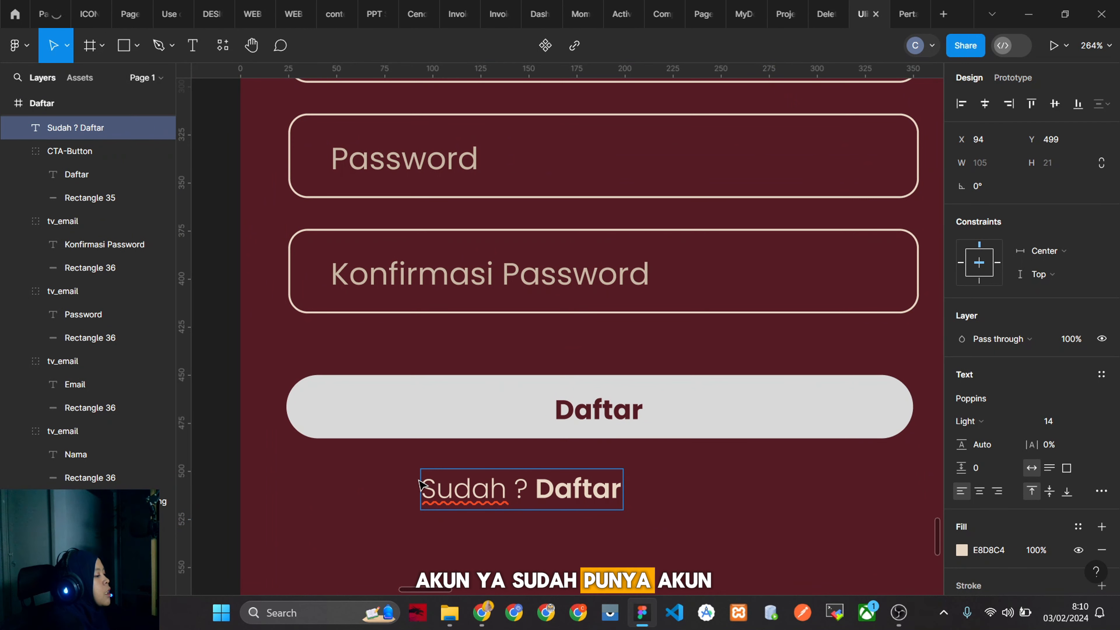
pyautogui.write('punya ak')
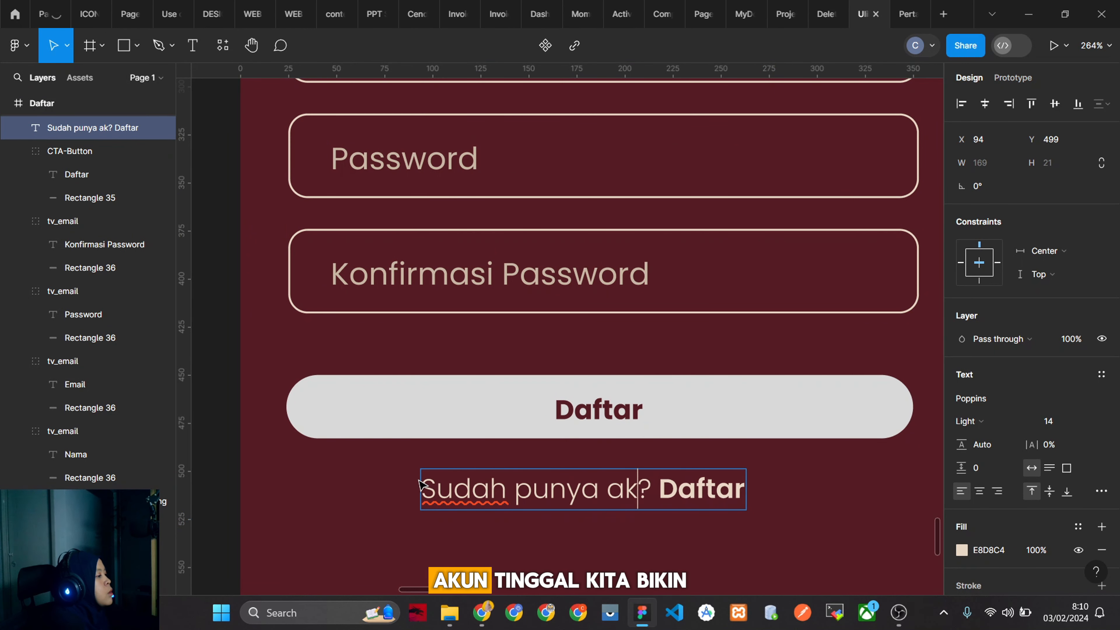
pyautogui.write('un')
# Change the bold word of the account link text to "Masuk" and centre the text horizontally in the Daftar frame.
pyautogui.press('Right')
pyautogui.hotkey('shift', 'End')
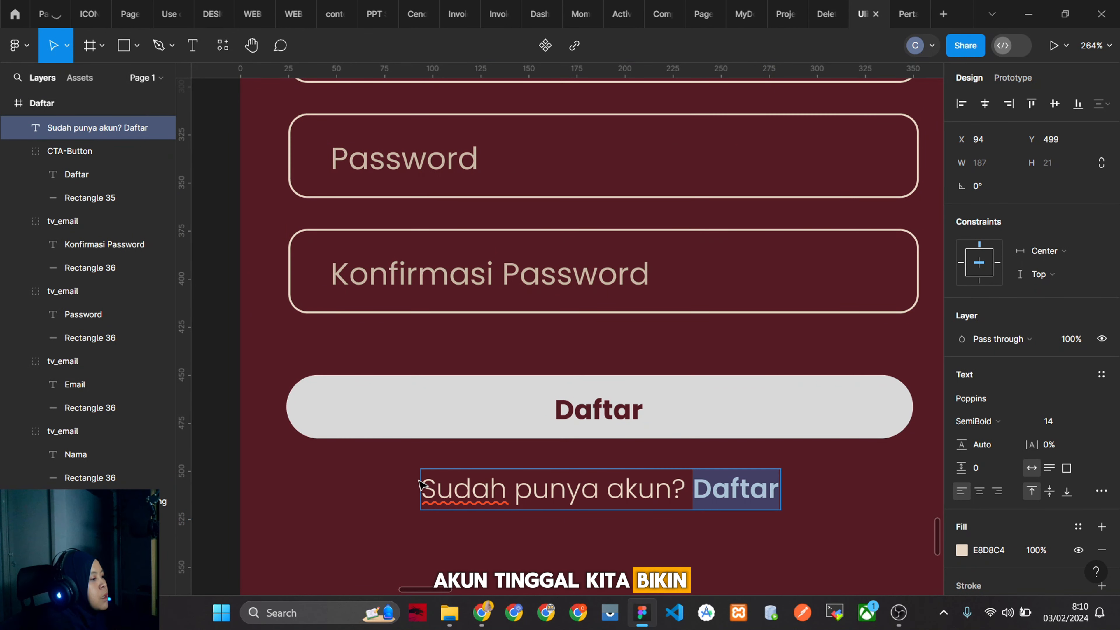
pyautogui.press('Left')
pyautogui.hotkey('shift', 'End')
pyautogui.write('Masuk')
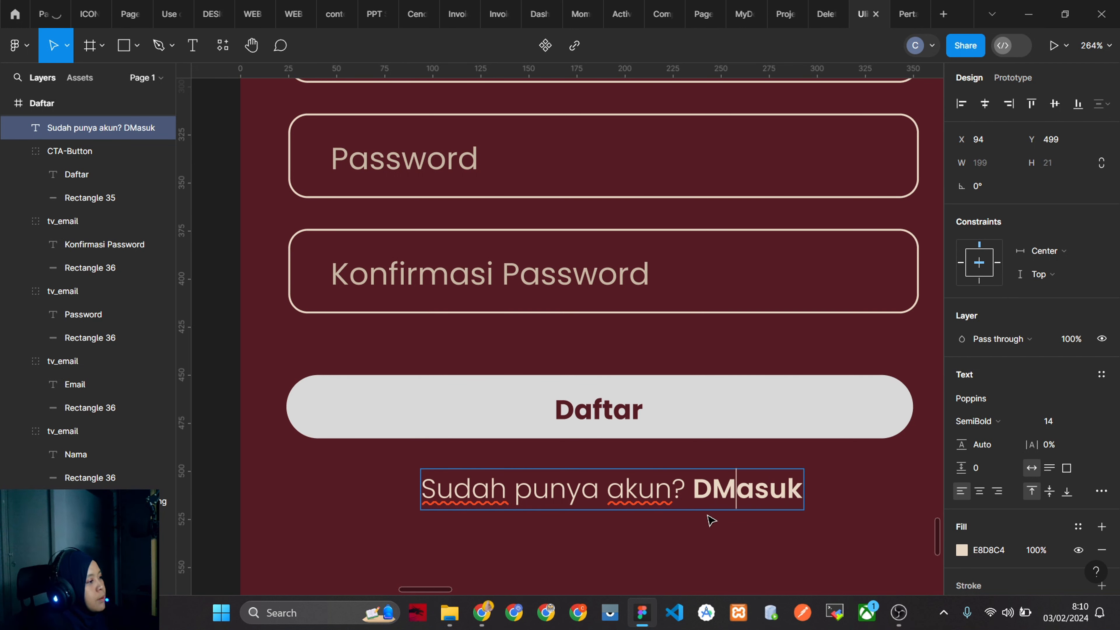
pyautogui.press('BackSpace')
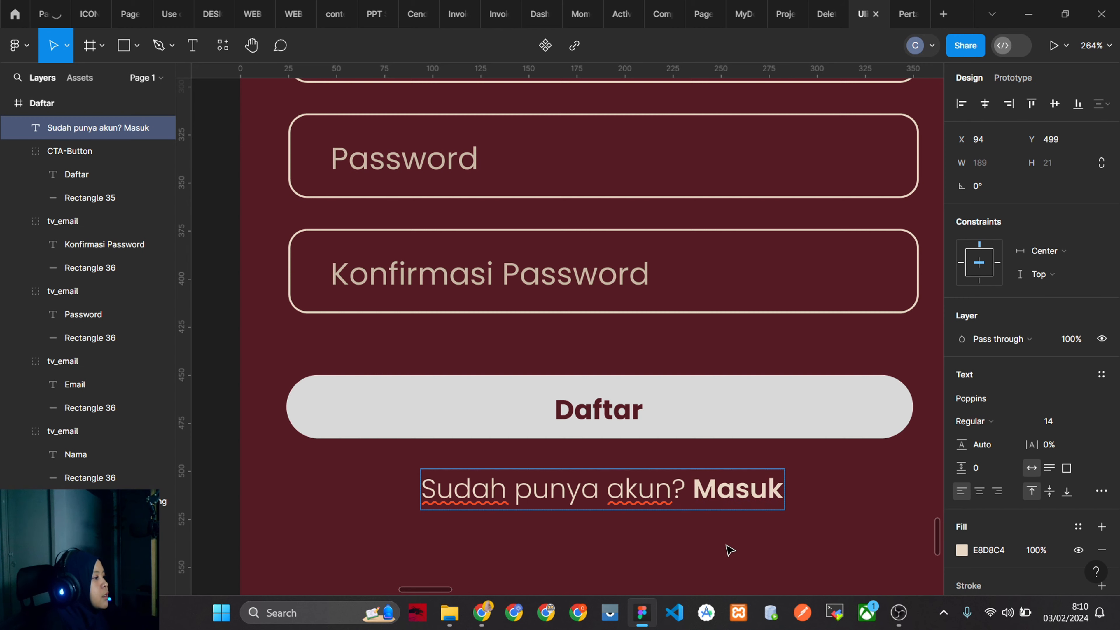
pyautogui.press('Escape')
pyautogui.hotkey('alt', 'h')
pyautogui.click(749, 529)
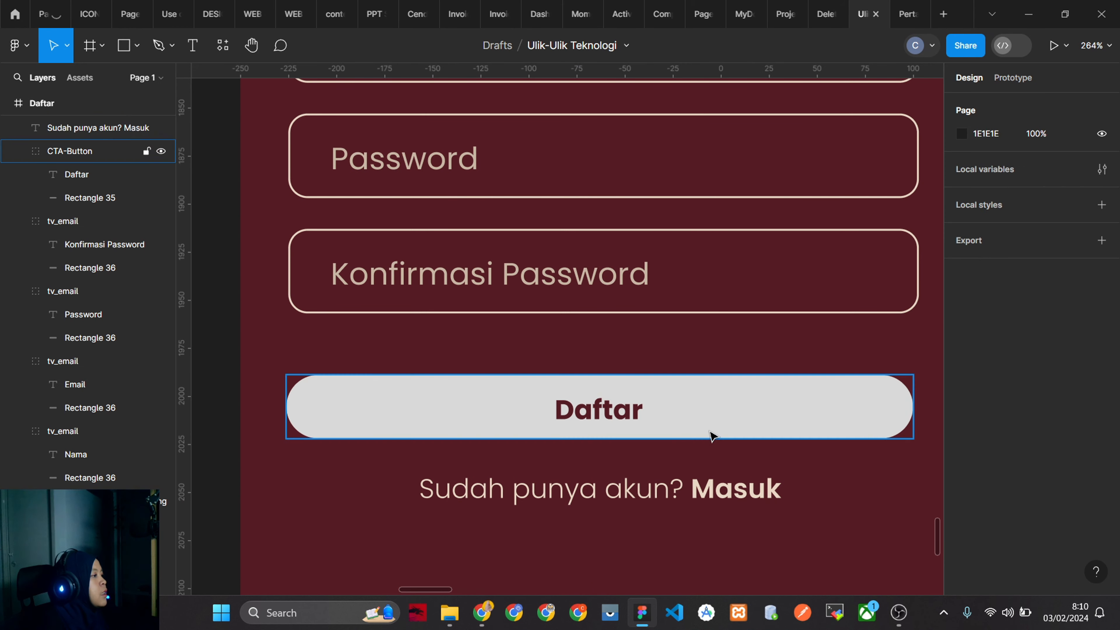
# Recolour the grey fill of the Mulai, Masuk and Daftar buttons on the new screens with the tan shade sampled from the palette image.
pyautogui.click(711, 435)
pyautogui.scroll(-2, 952, 353)
pyautogui.keyDown('ctrl'); pyautogui.scroll(-5, 745, 483); pyautogui.keyUp('ctrl')
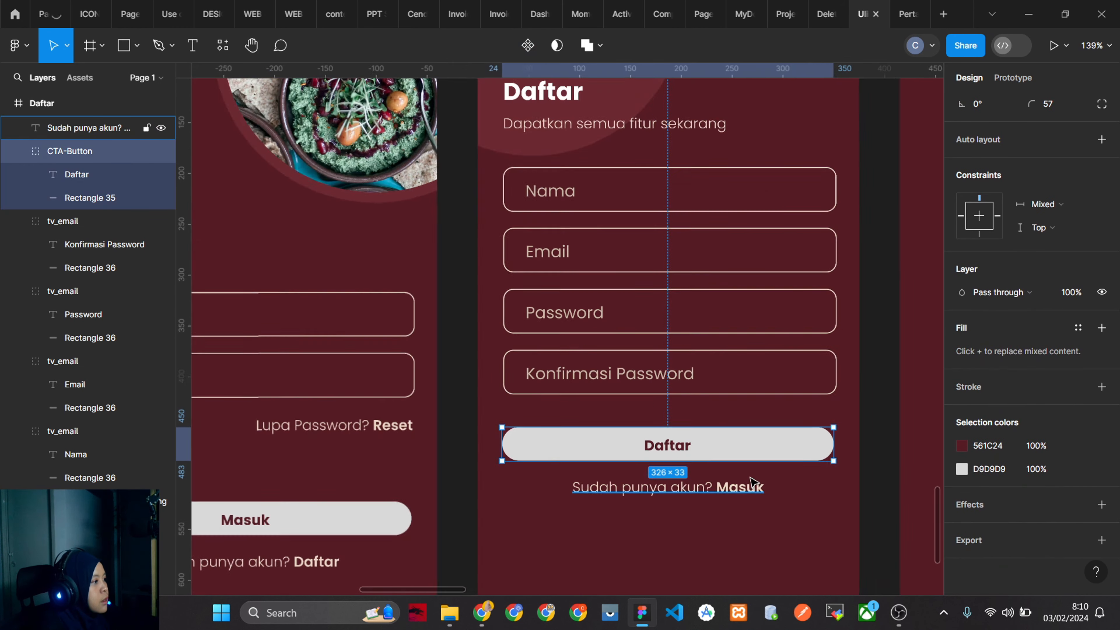
pyautogui.keyDown('ctrl'); pyautogui.scroll(-5, 751, 483); pyautogui.keyUp('ctrl')
pyautogui.scroll(2, 683, 523)
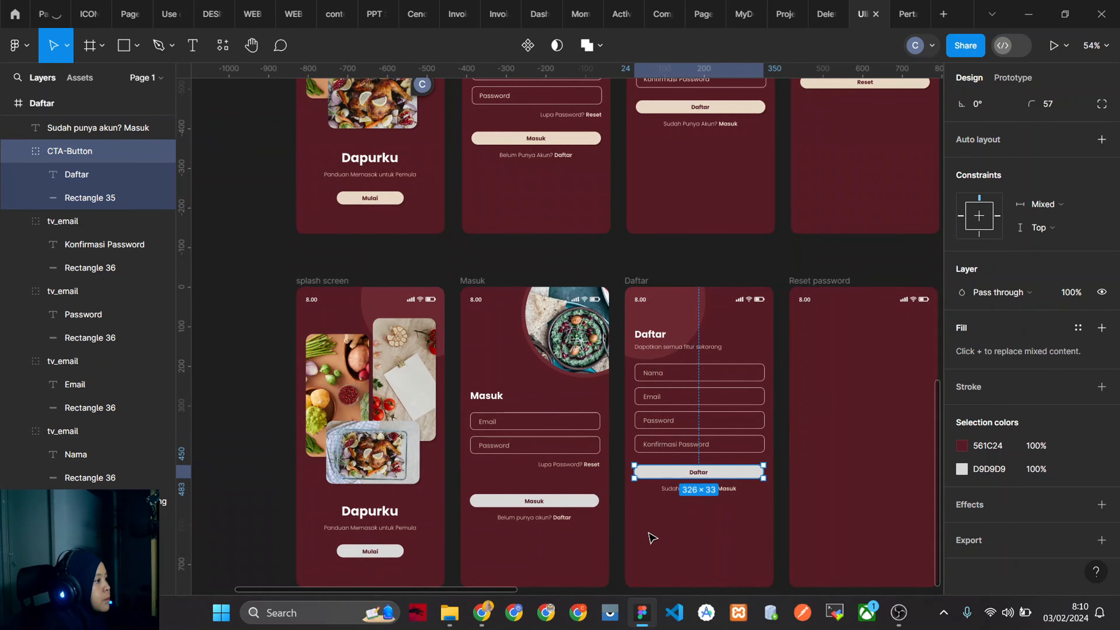
pyautogui.click(396, 555)
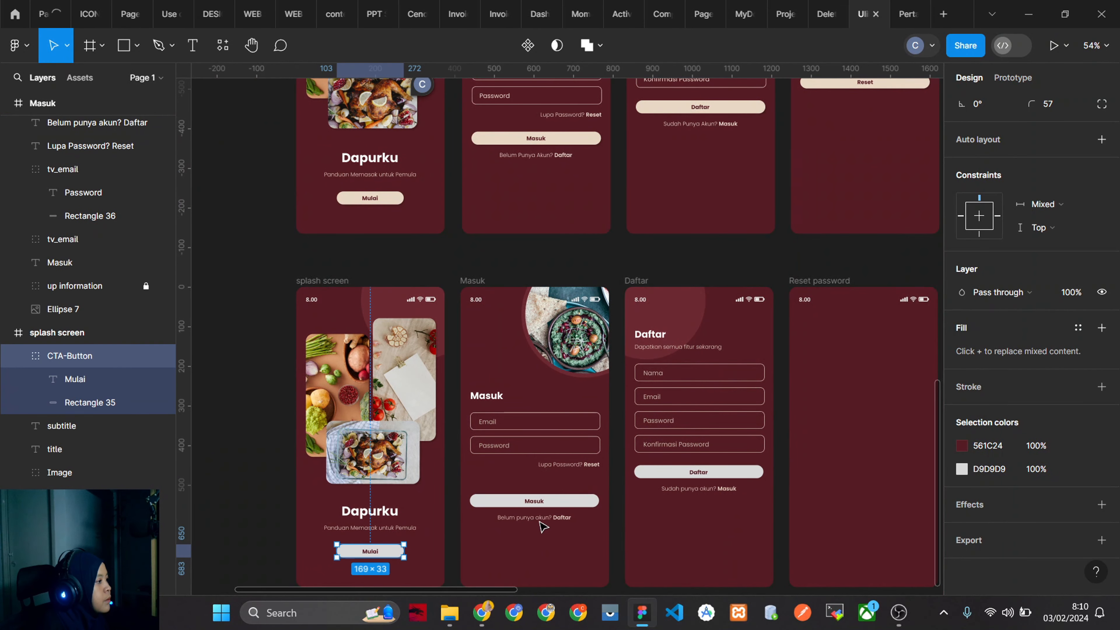
pyautogui.keyDown('shift'); pyautogui.click(596, 507); pyautogui.keyUp('shift')
pyautogui.keyDown('shift'); pyautogui.click(745, 472); pyautogui.keyUp('shift')
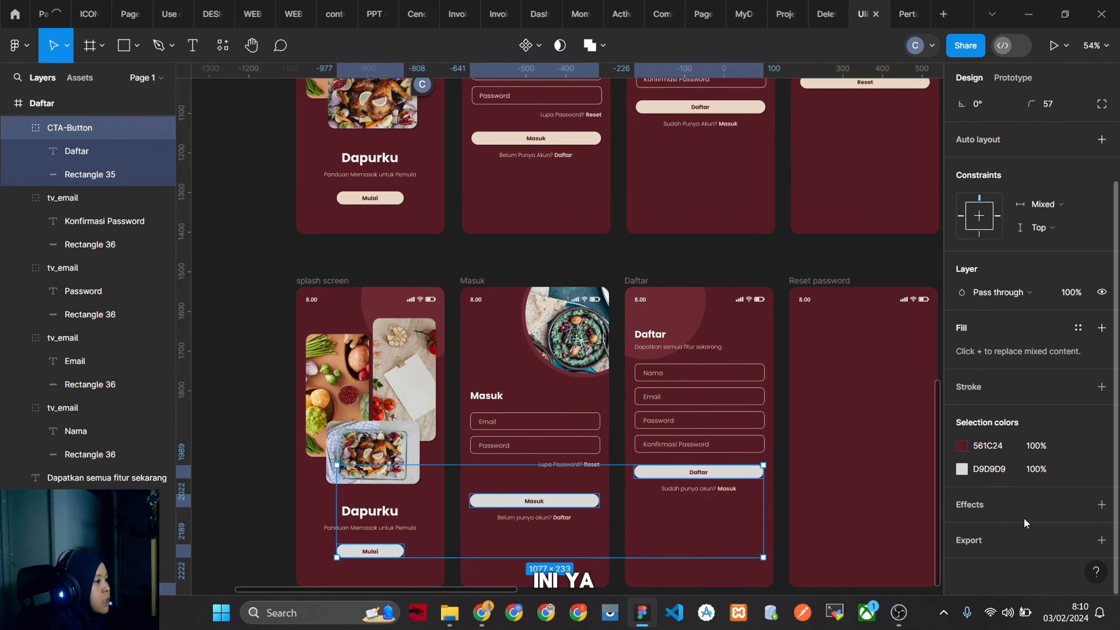
pyautogui.click(964, 470)
pyautogui.click(789, 421)
pyautogui.scroll(-3, 441, 309)
pyautogui.scroll(3, 322, 207)
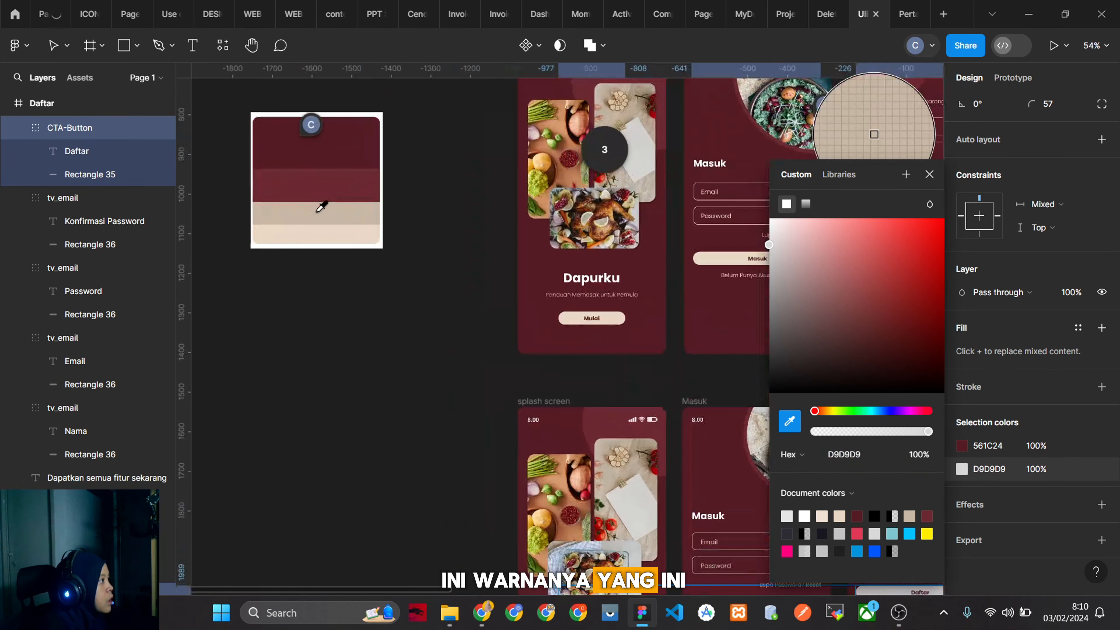
pyautogui.click(321, 207)
pyautogui.scroll(-5, 493, 370)
pyautogui.click(409, 389)
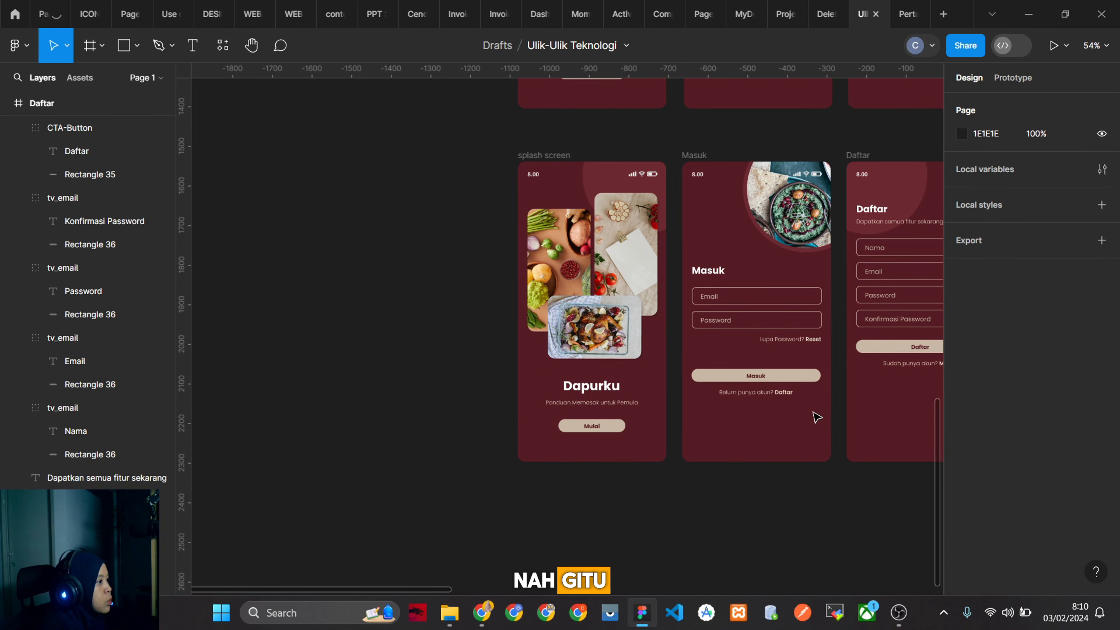
# Delete the empty Reset password frame from the new row of screens.
pyautogui.scroll(1, 818, 417)
pyautogui.scroll(-3, 408, 393)
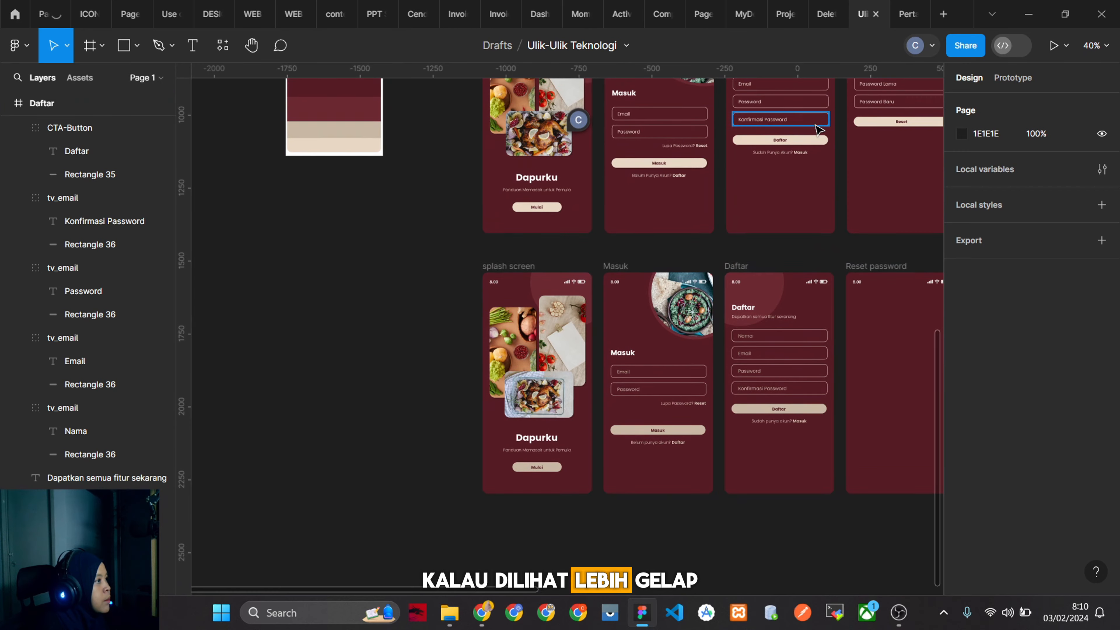
pyautogui.scroll(-2, 776, 430)
pyautogui.scroll(4, 625, 463)
pyautogui.scroll(-3, 551, 471)
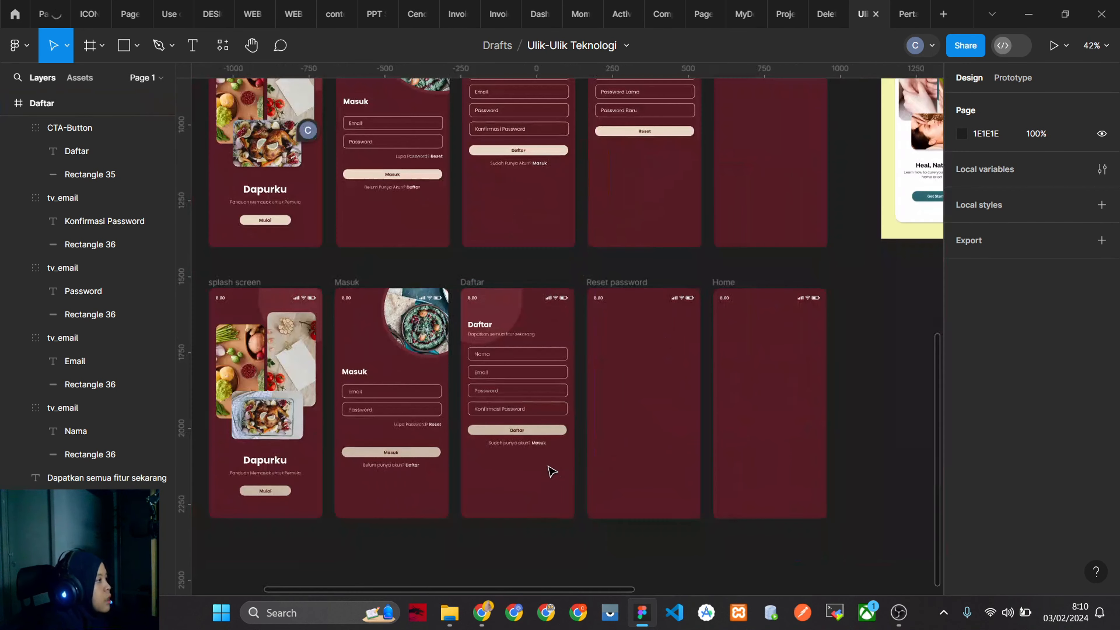
pyautogui.scroll(-1, 551, 471)
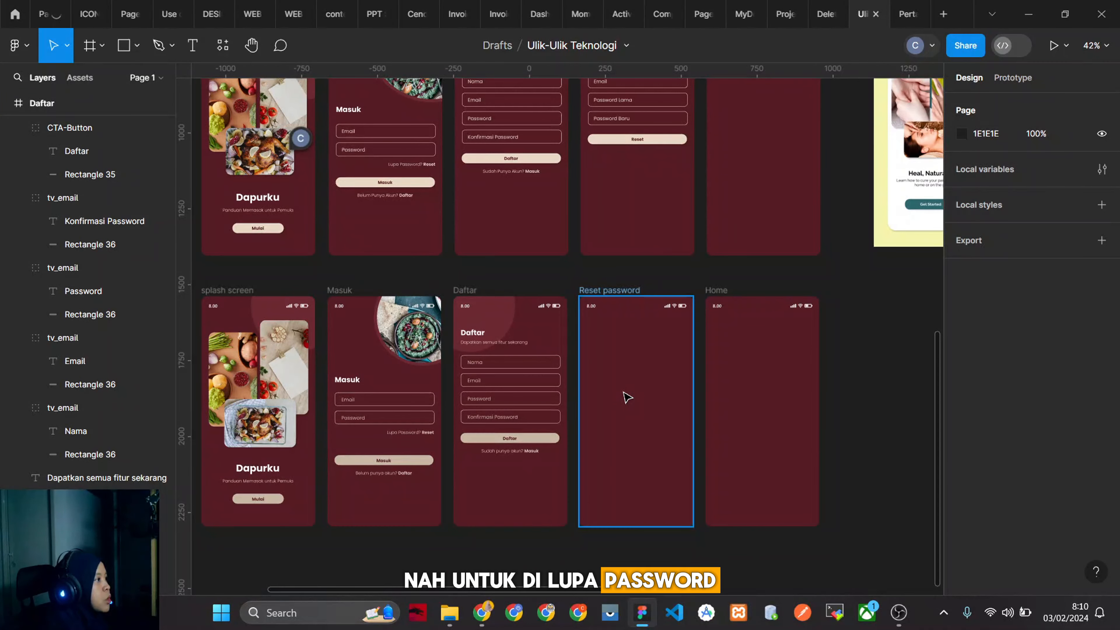
pyautogui.scroll(3, 623, 393)
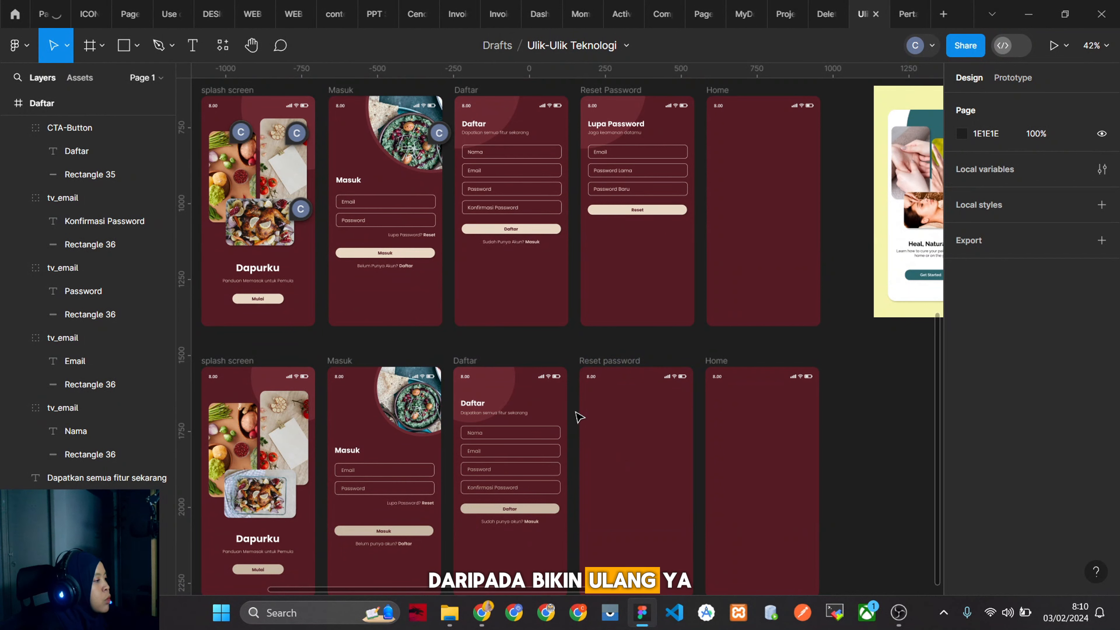
pyautogui.click(635, 362)
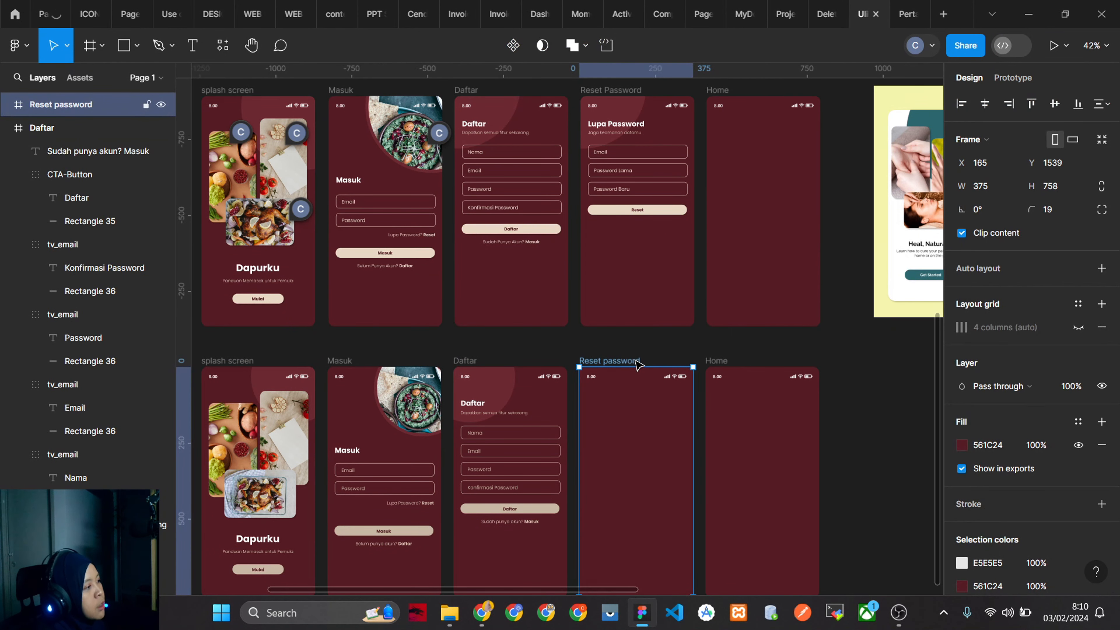
pyautogui.press('Delete')
# Duplicate the new Daftar frame into the gap before the Home frame, at X 165, Y 1539.
pyautogui.click(474, 367)
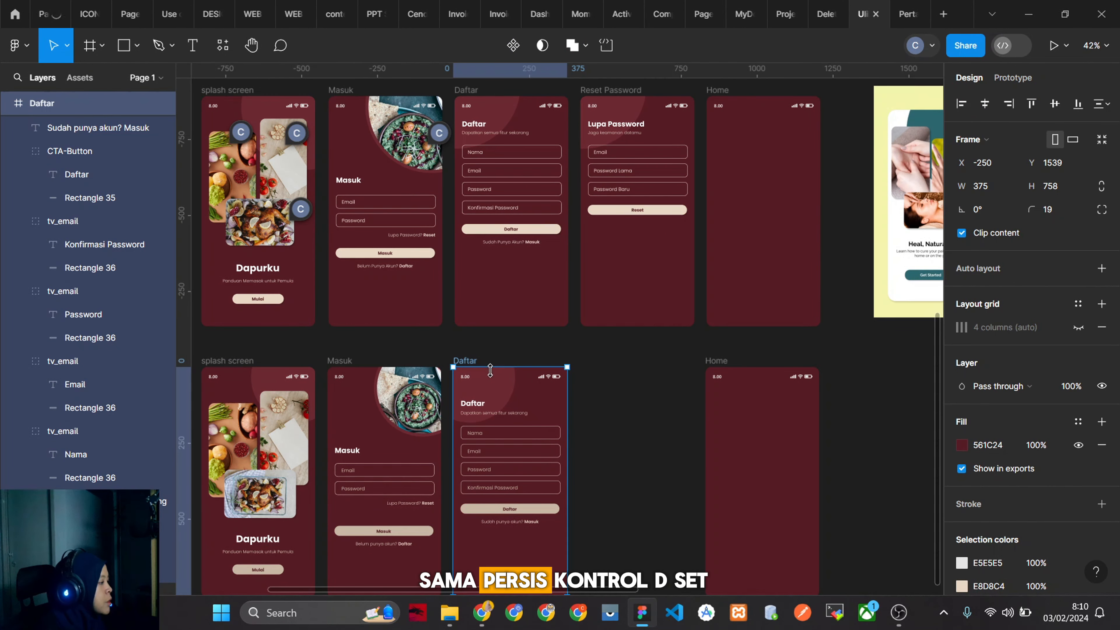
pyautogui.hotkey('ctrl', 'd')
pyautogui.scroll(-1, 501, 377)
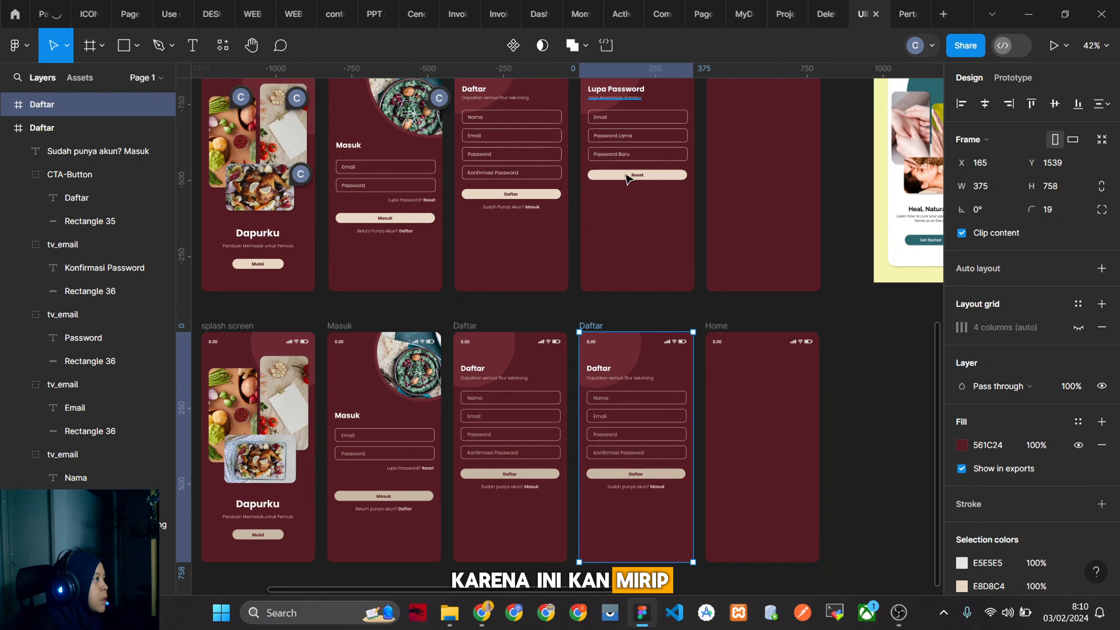
pyautogui.keyDown('ctrl'); pyautogui.scroll(1, 655, 145); pyautogui.keyUp('ctrl')
pyautogui.scroll(1, 693, 490)
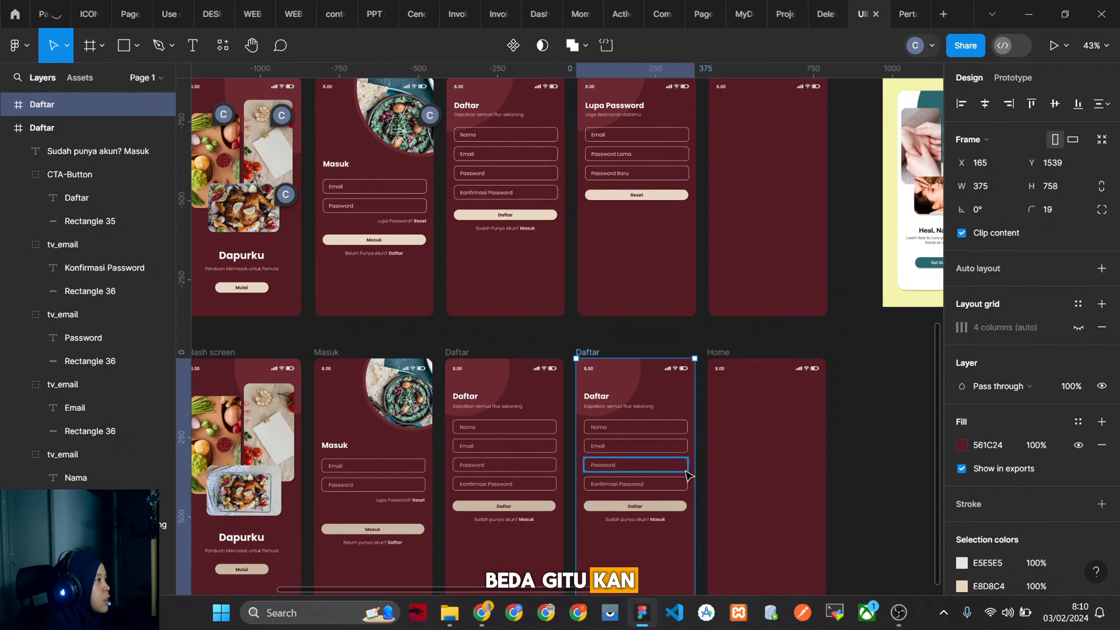
# Change the duplicated frame's heading to "Lupa Password" and widen its text box so it fits on one line.
pyautogui.scroll(-3, 688, 475)
pyautogui.keyDown('ctrl'); pyautogui.scroll(5, 655, 420); pyautogui.keyUp('ctrl')
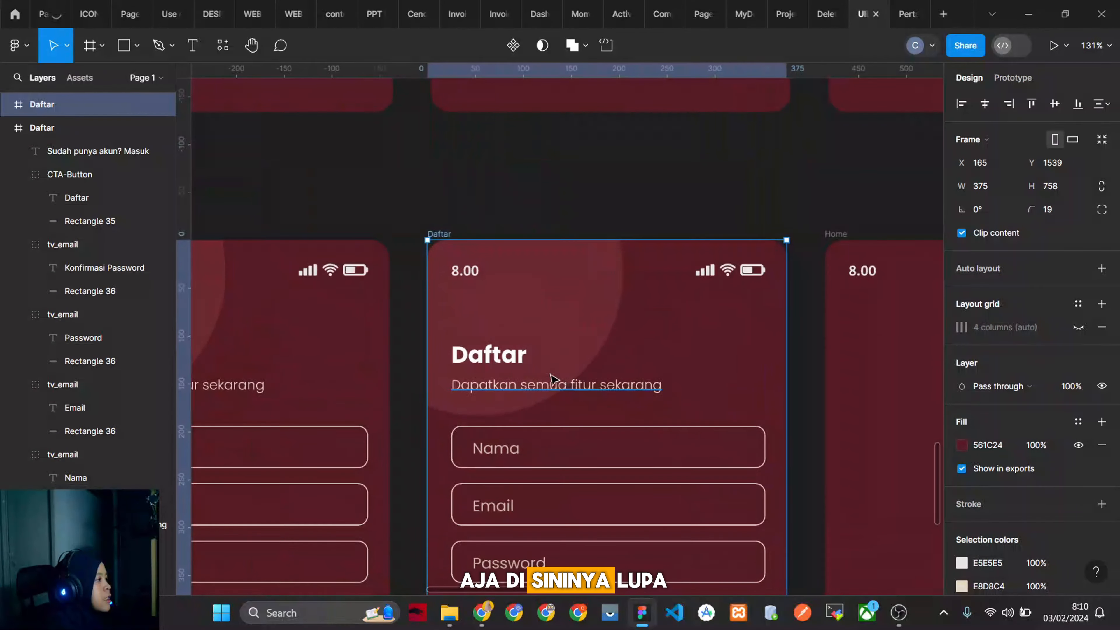
pyautogui.click(511, 354)
pyautogui.doubleClick(511, 354)
pyautogui.write('L')
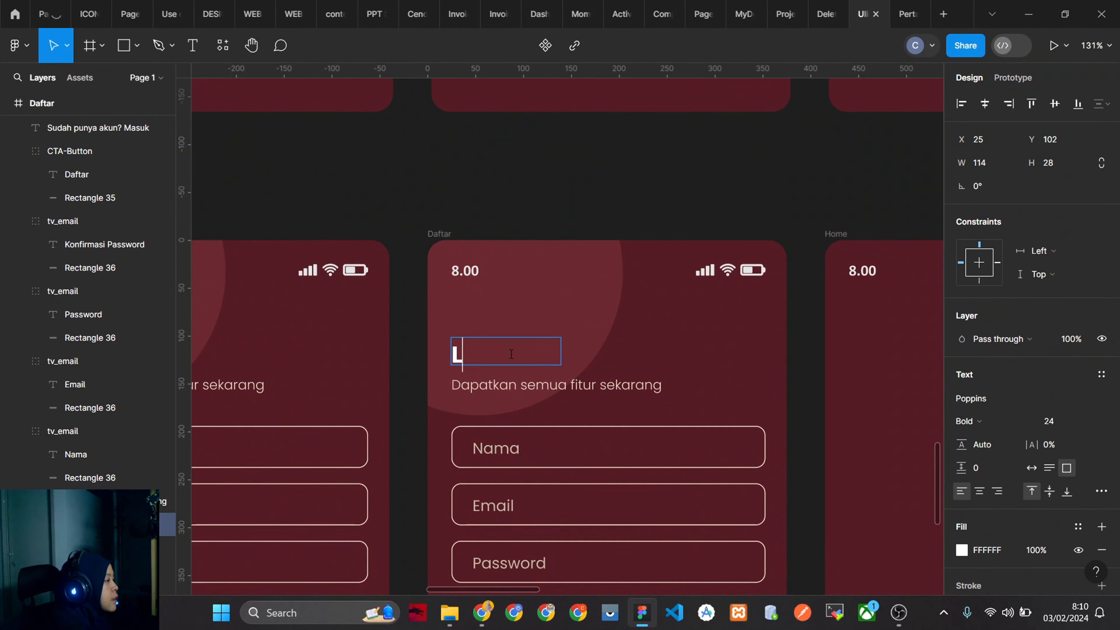
pyautogui.write('upa Pas')
pyautogui.press('BackSpace')
pyautogui.write('Passw')
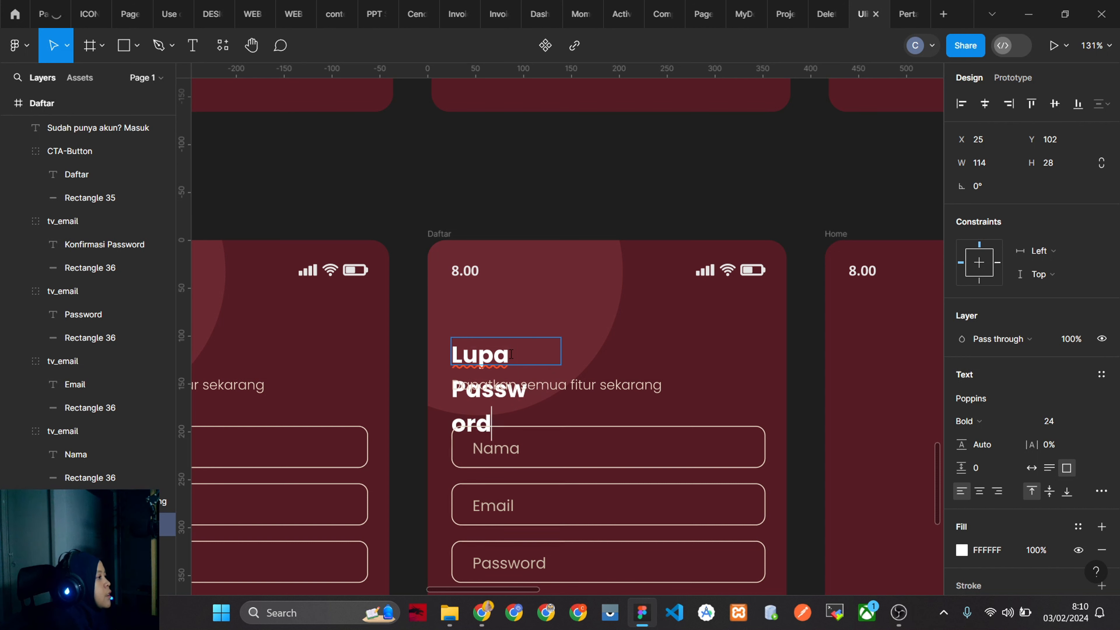
pyautogui.press('Escape')
pyautogui.moveTo(561, 364); pyautogui.dragTo(646, 367)
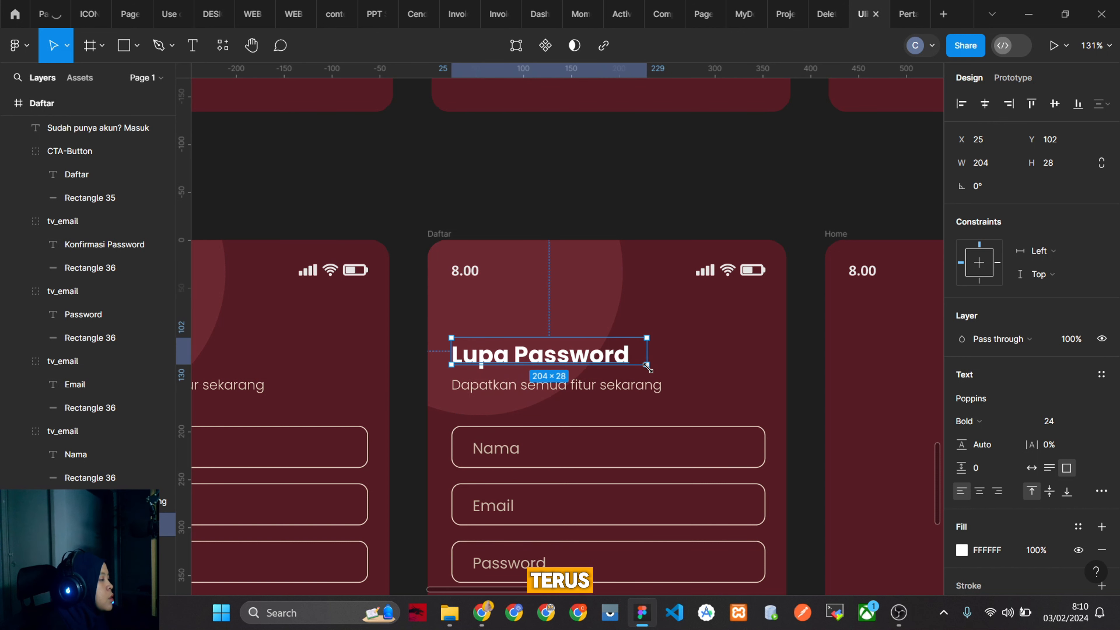
# Replace the subtitle beneath the "Lupa Password" heading with "Jaga keamanan datamu", matching the reference screen.
pyautogui.scroll(15, 780, 437)
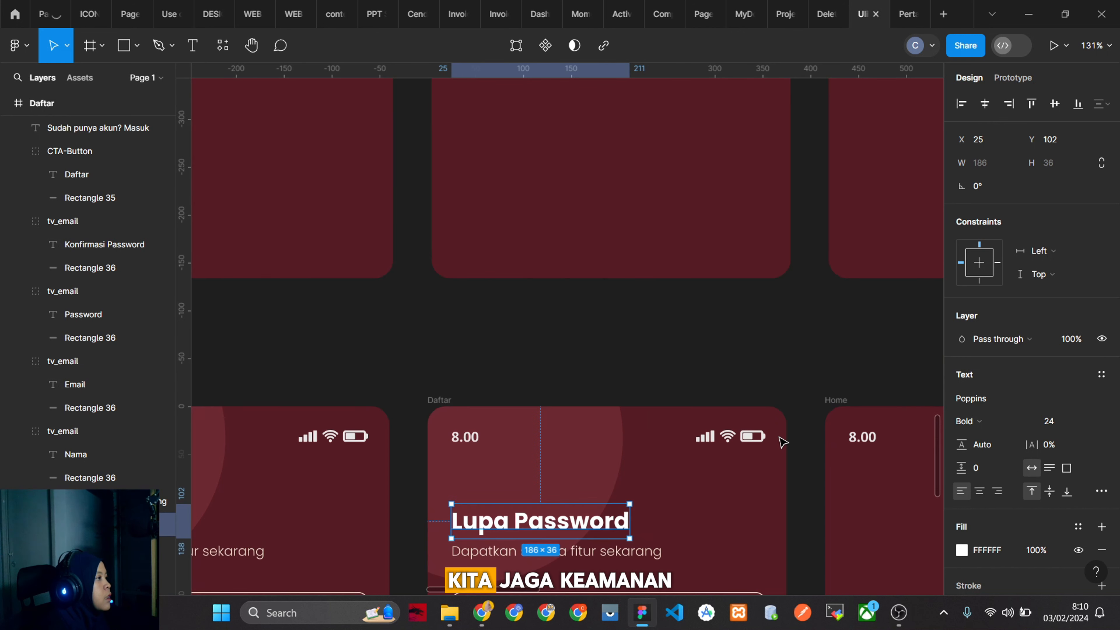
pyautogui.scroll(-15, 779, 436)
pyautogui.scroll(5, 777, 433)
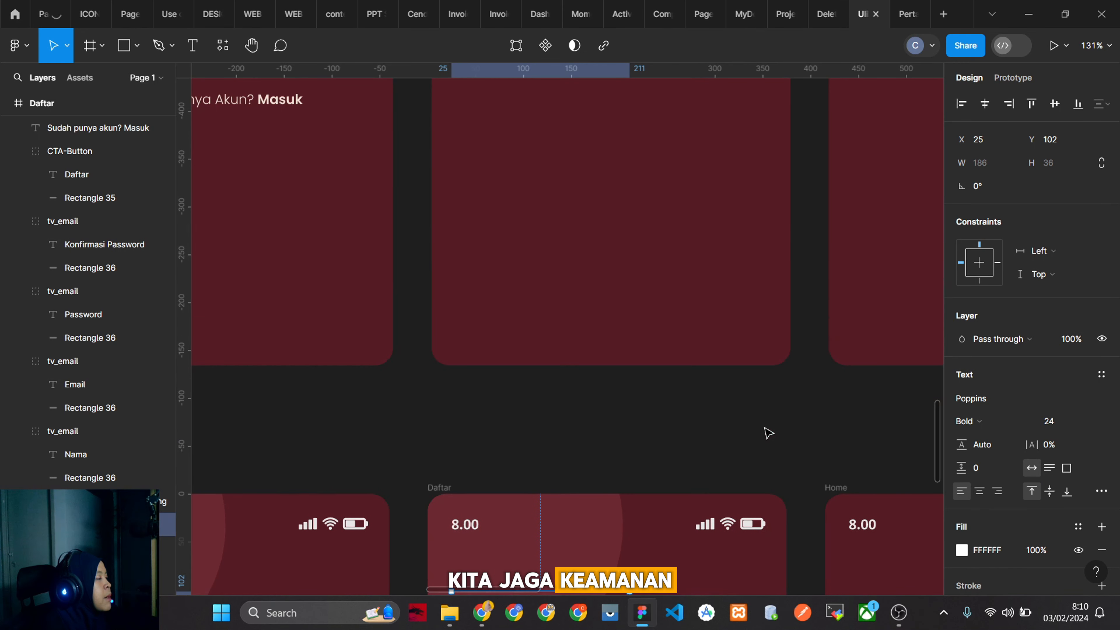
pyautogui.scroll(5, 766, 431)
pyautogui.scroll(-10, 765, 437)
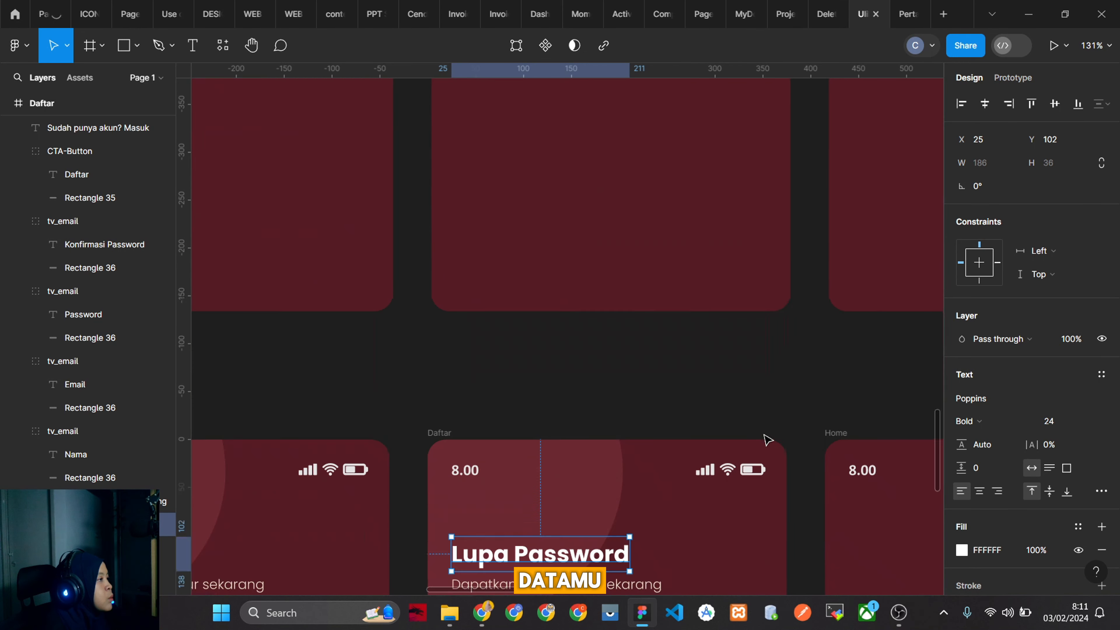
pyautogui.click(655, 254)
pyautogui.press('Return')
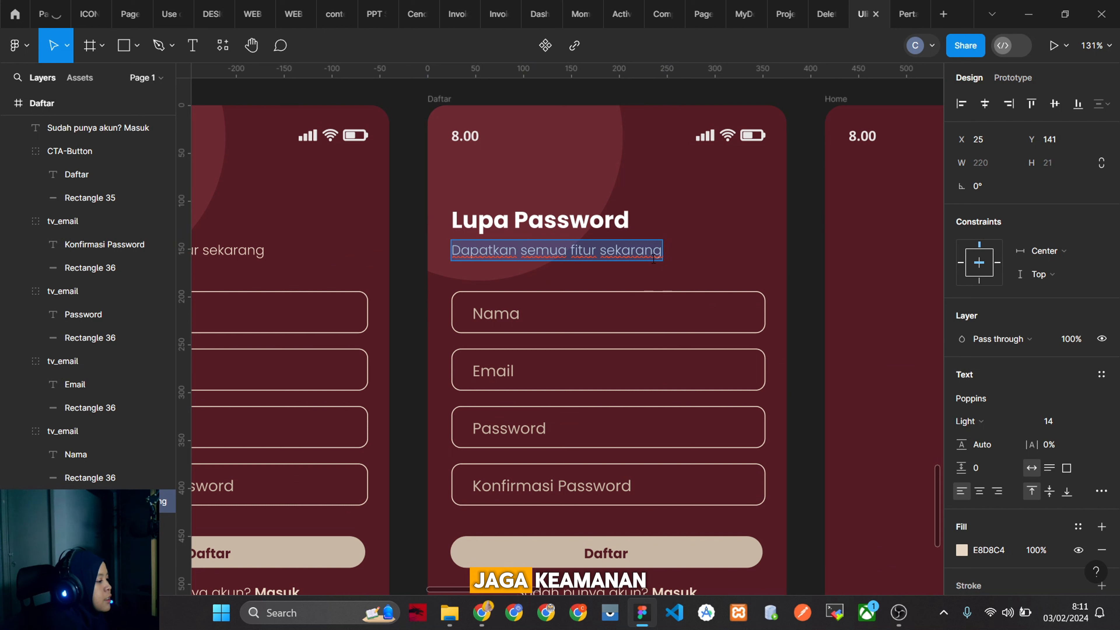
pyautogui.write('Jaga keamaan')
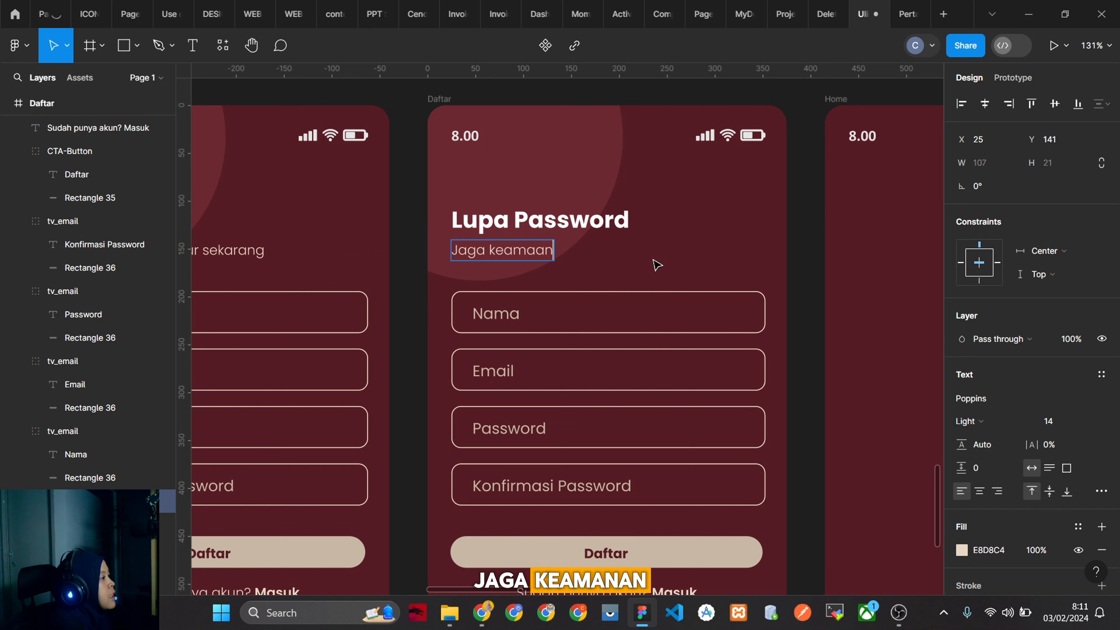
pyautogui.press('BackSpace')
pyautogui.press('BackSpace')
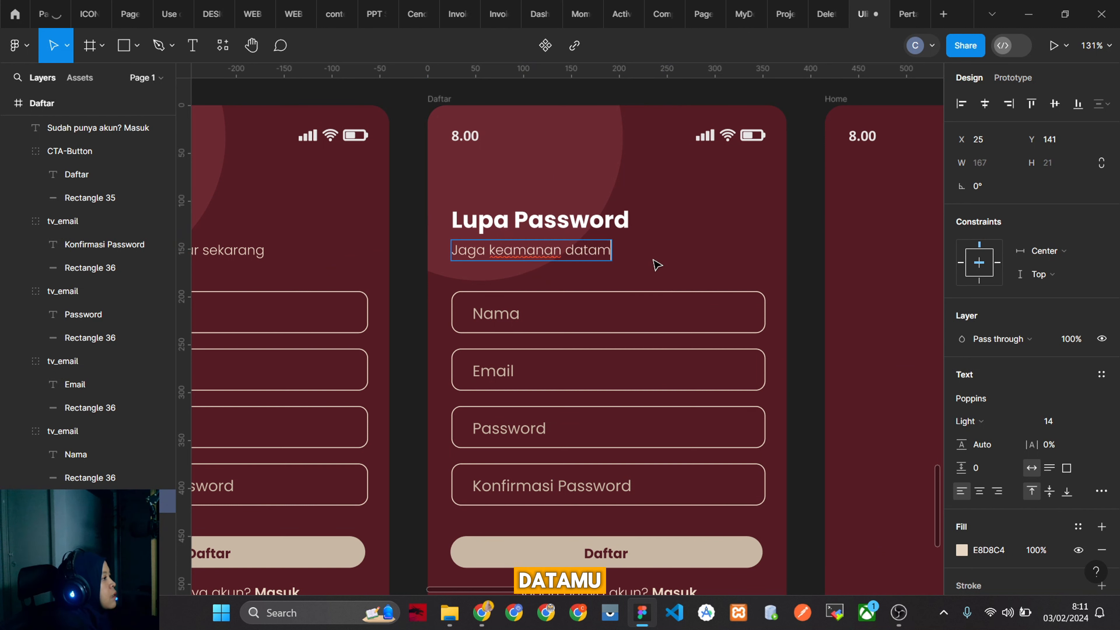
pyautogui.scroll(15, 658, 265)
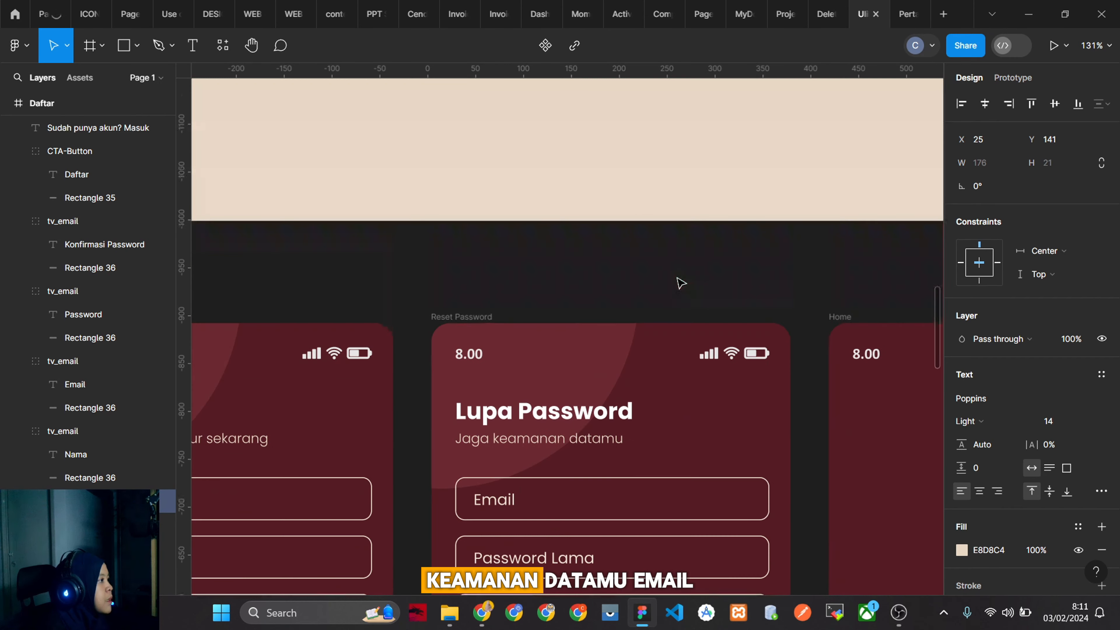
pyautogui.scroll(-6, 680, 283)
pyautogui.scroll(6, 684, 286)
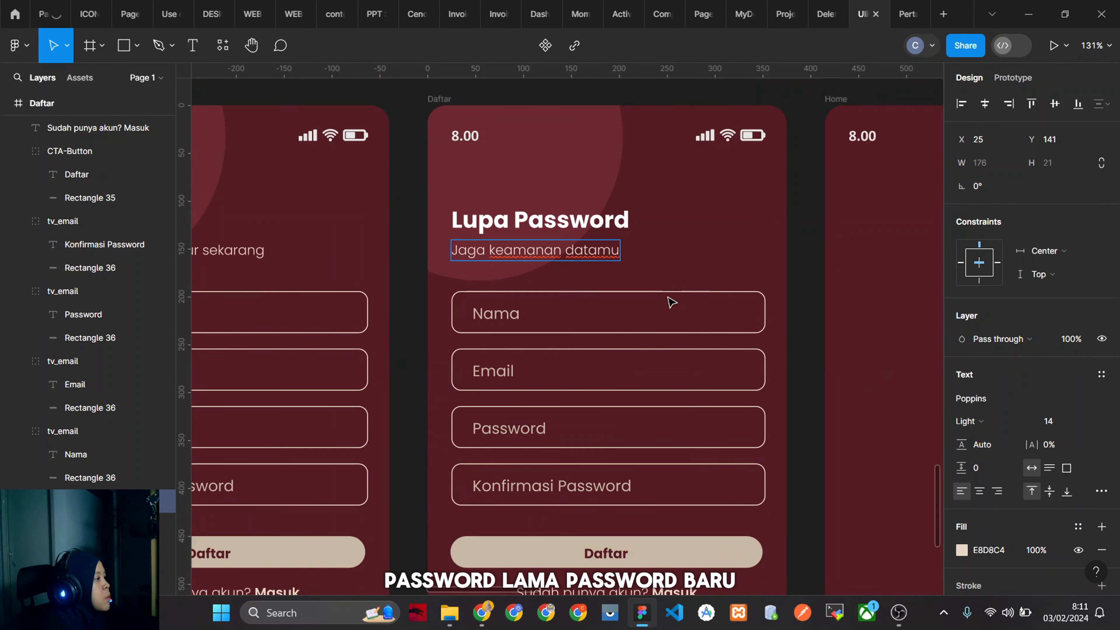
# Change the placeholders of the first three Lupa Password fields to "Email", "Password Lama" and "Password Baru".
pyautogui.click(504, 322)
pyautogui.write('Email')
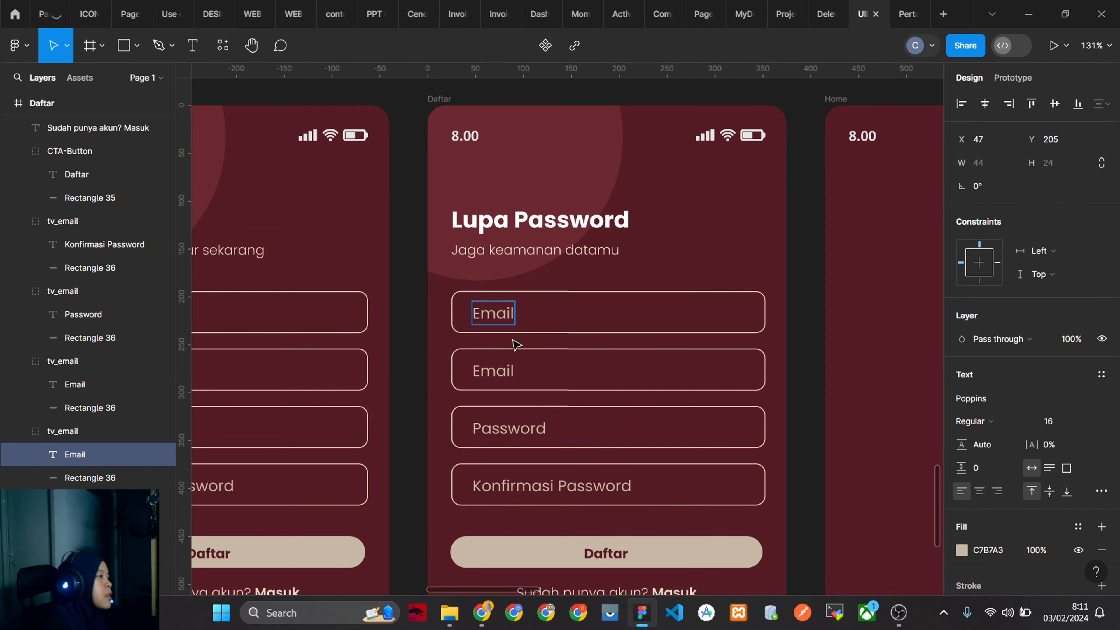
pyautogui.click(501, 370)
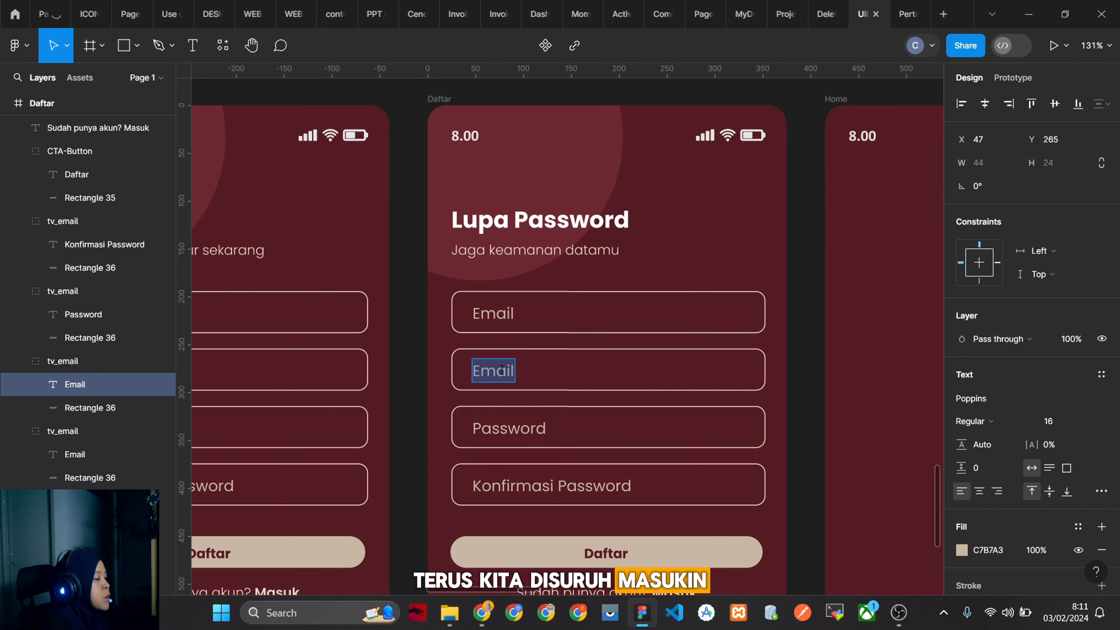
pyautogui.write('Password')
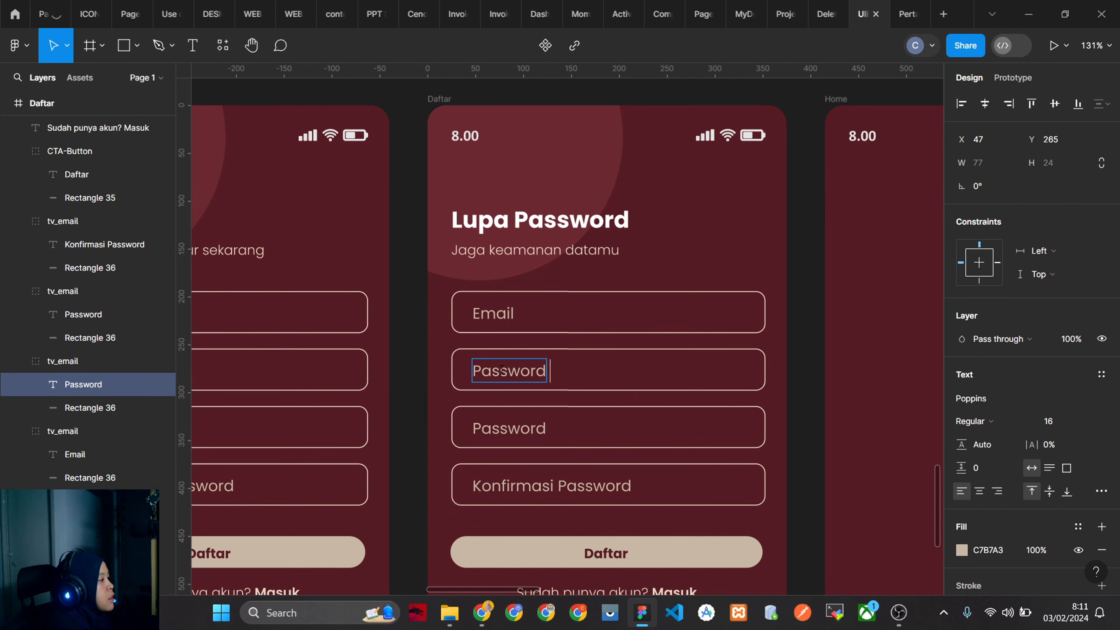
pyautogui.write(' Lama')
pyautogui.click(523, 434)
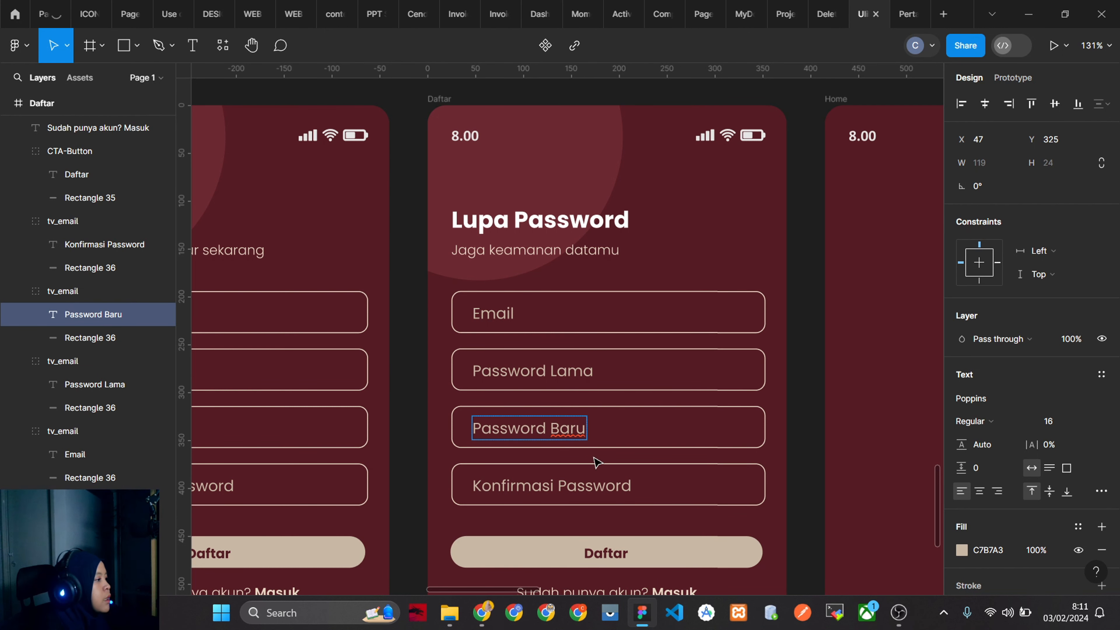
pyautogui.press('Escape')
pyautogui.press('Escape')
pyautogui.click(763, 497)
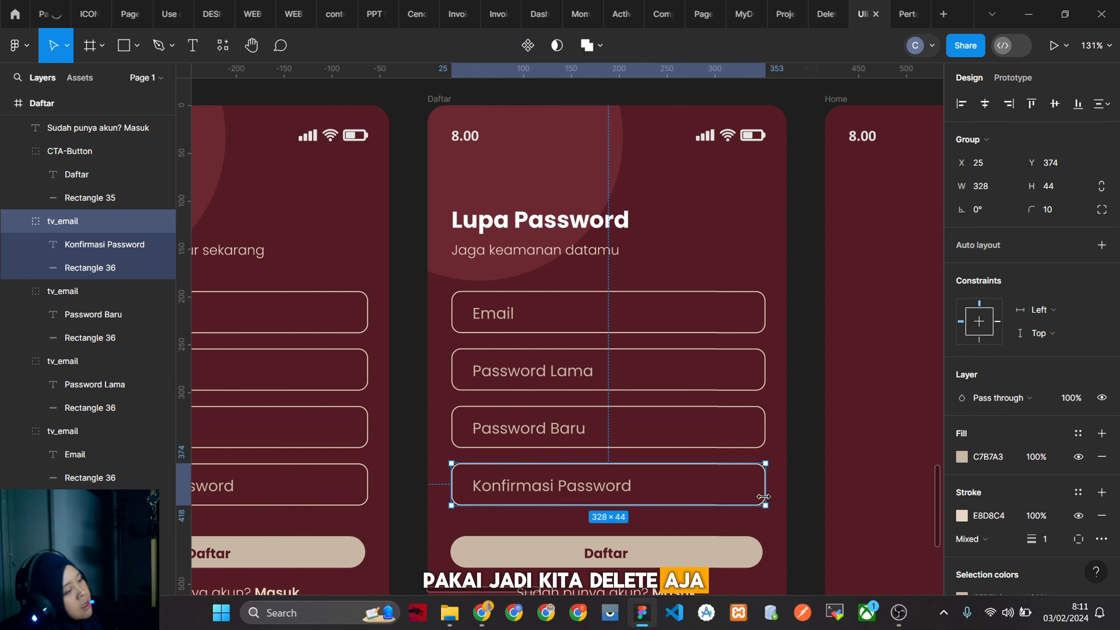
pyautogui.press('Delete')
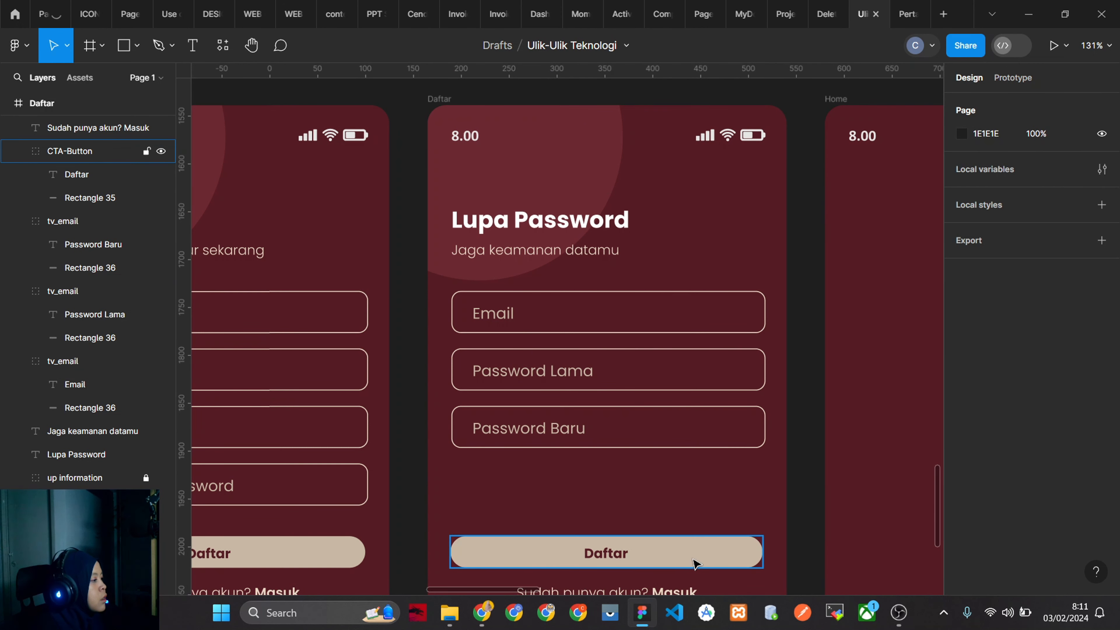
pyautogui.hotkey('ctrl', 'z')
pyautogui.press('Escape')
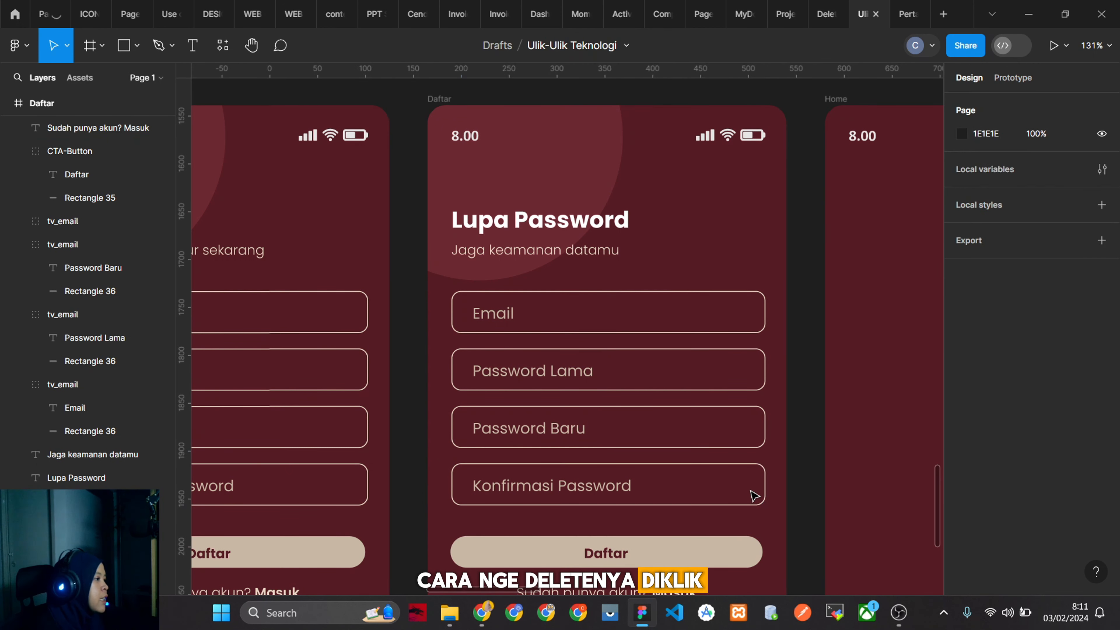
# Delete the Konfirmasi Password field from the Lupa Password screen and move the Daftar button up to Y 390.
pyautogui.click(767, 483)
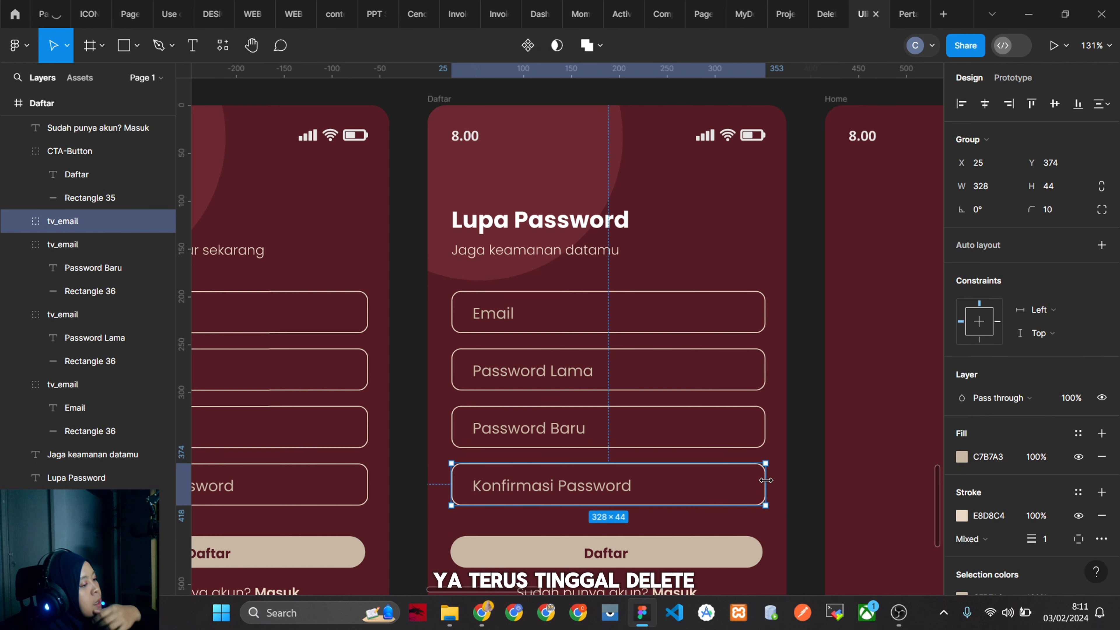
pyautogui.press('Delete')
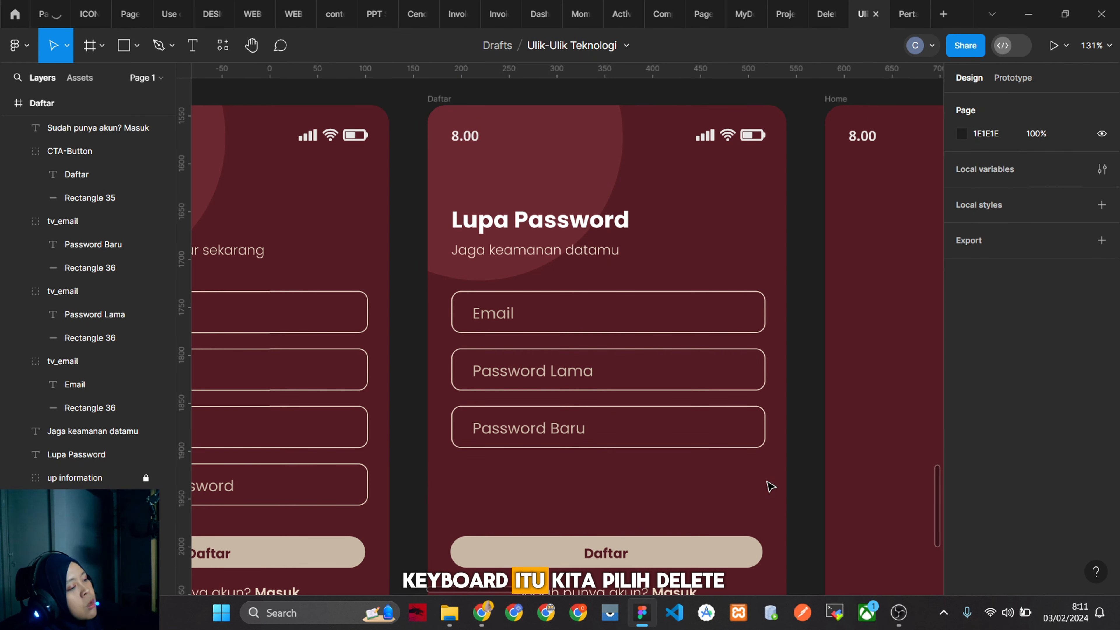
pyautogui.moveTo(644, 556); pyautogui.dragTo(632, 510)
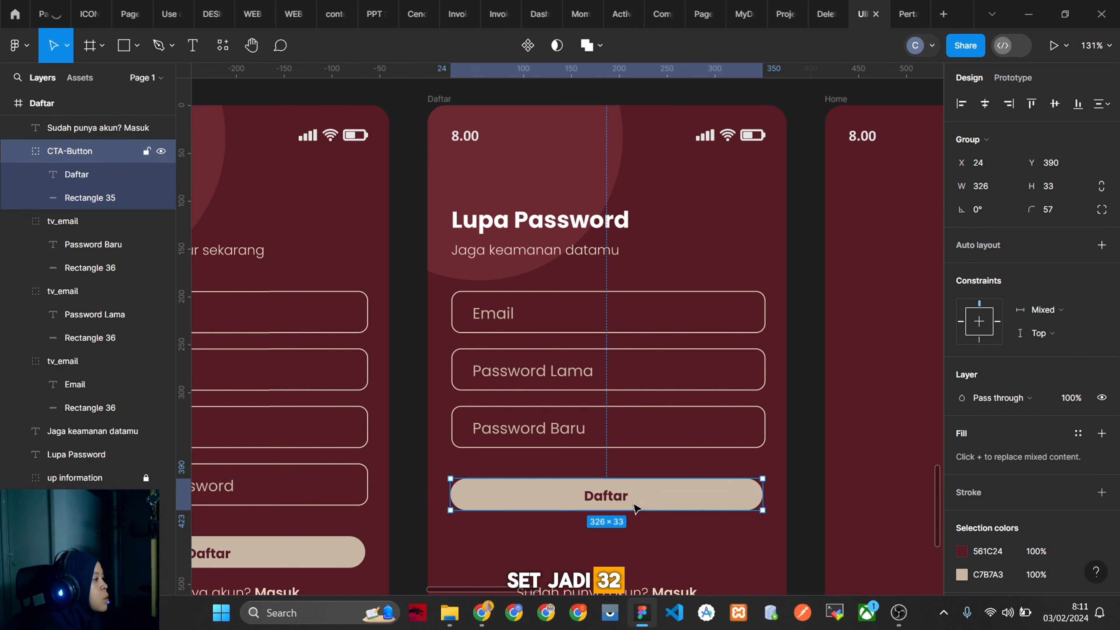
# Change the button label on the Lupa Password screen from Daftar to "Reset".
pyautogui.scroll(10, 657, 518)
pyautogui.scroll(-10, 660, 514)
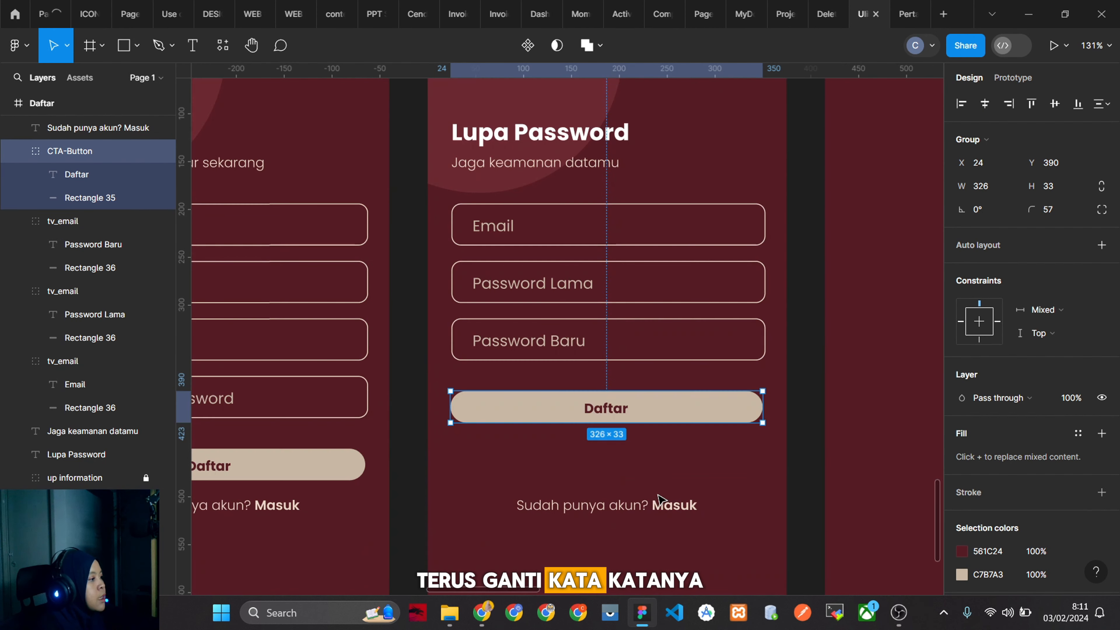
pyautogui.doubleClick(619, 411)
pyautogui.doubleClick(618, 408)
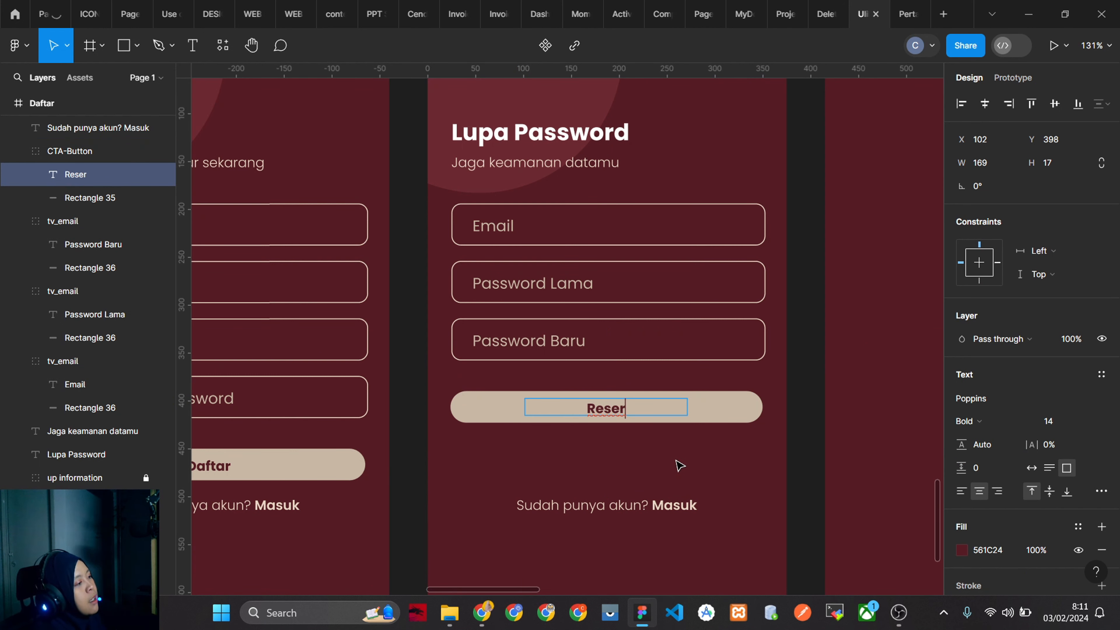
pyautogui.write('Reset')
pyautogui.press('Escape')
# Delete the "Sudah punya akun? Masuk" line beneath the Reset button.
pyautogui.click(623, 510)
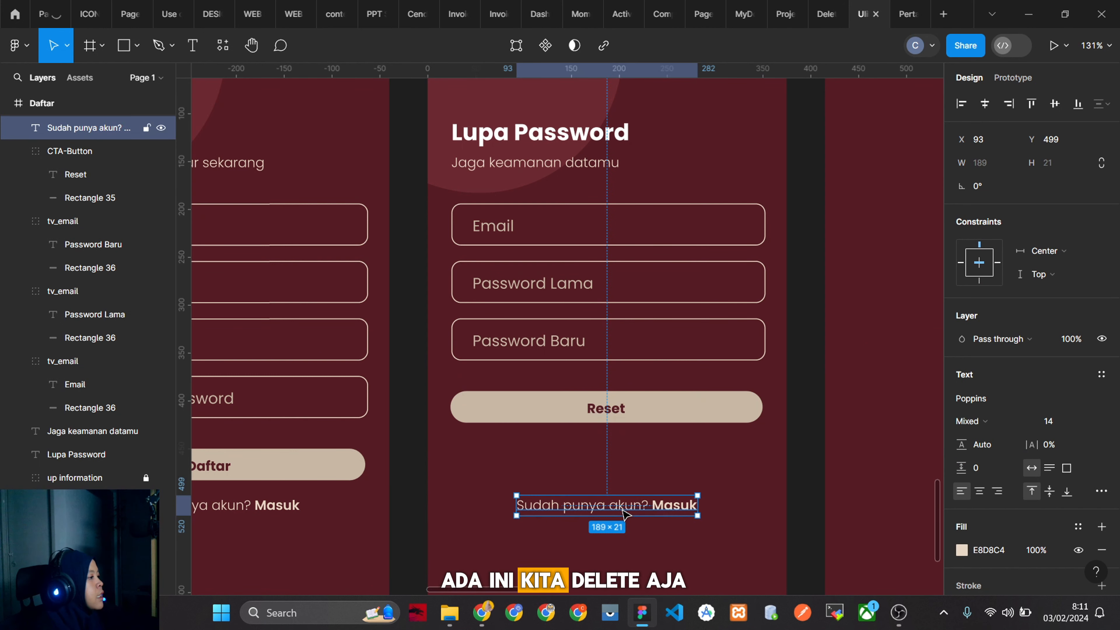
pyautogui.press('Delete')
pyautogui.scroll(-6, 646, 480)
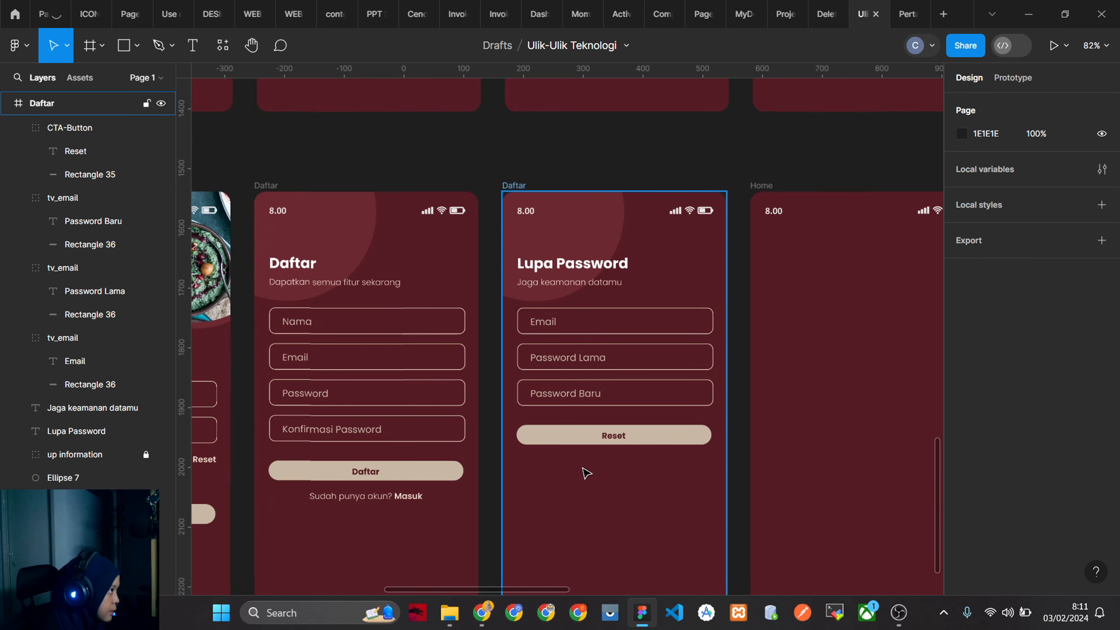
# Review the new row of screens against the reference and examine the layer grouping of the Lupa Password fields and button.
pyautogui.click(683, 300)
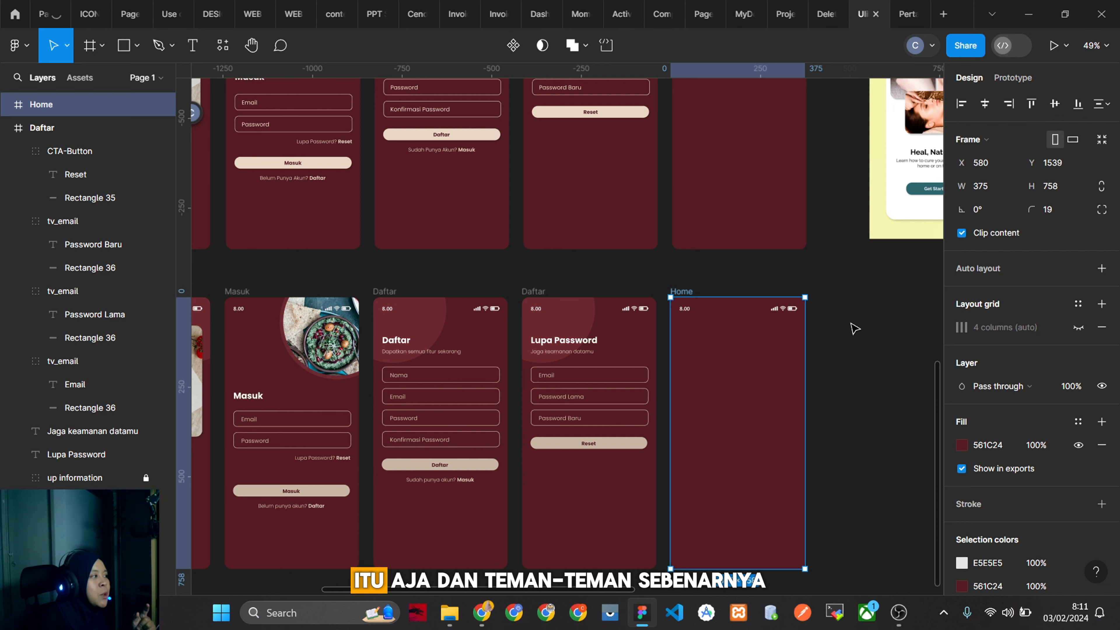
pyautogui.scroll(-3, 661, 295)
pyautogui.scroll(6, 690, 360)
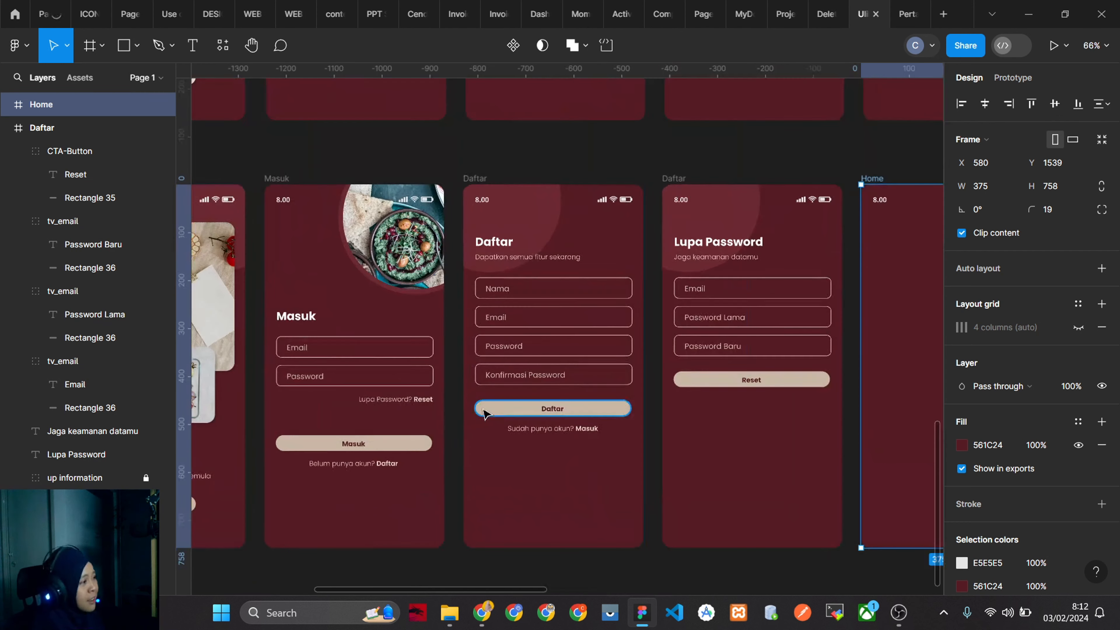
pyautogui.click(746, 325)
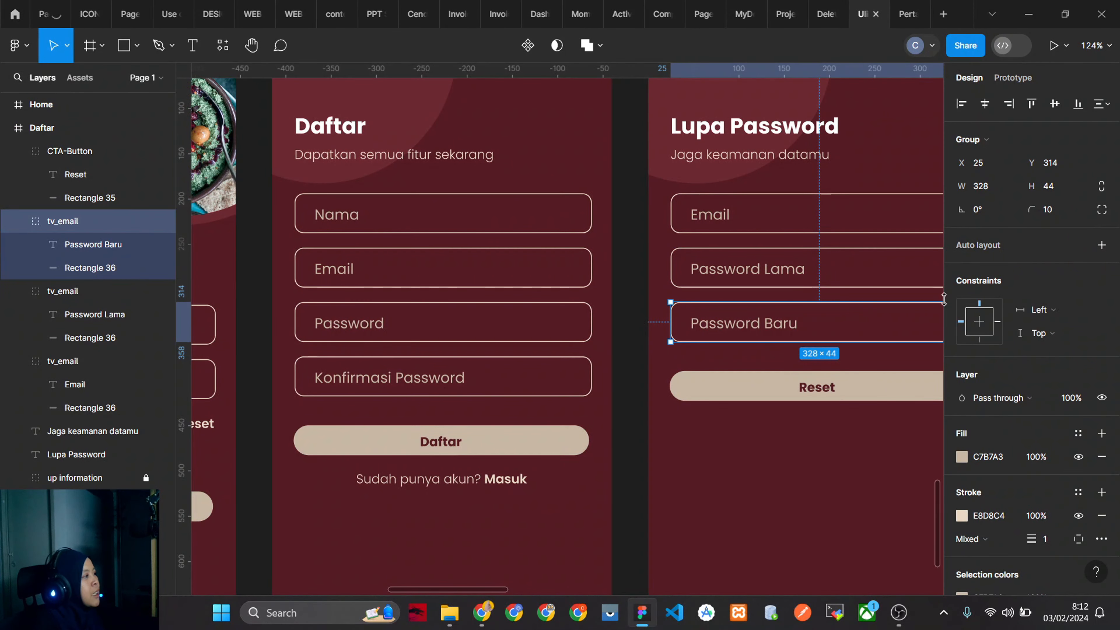
pyautogui.scroll(4, 829, 270)
pyautogui.scroll(-5, 840, 267)
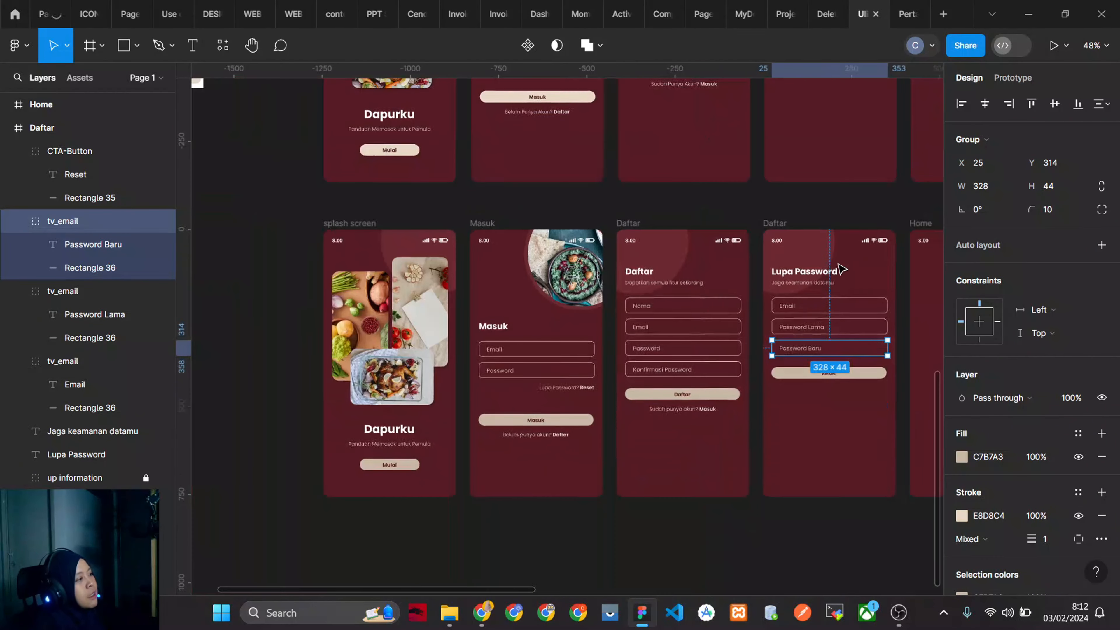
pyautogui.scroll(4, 837, 420)
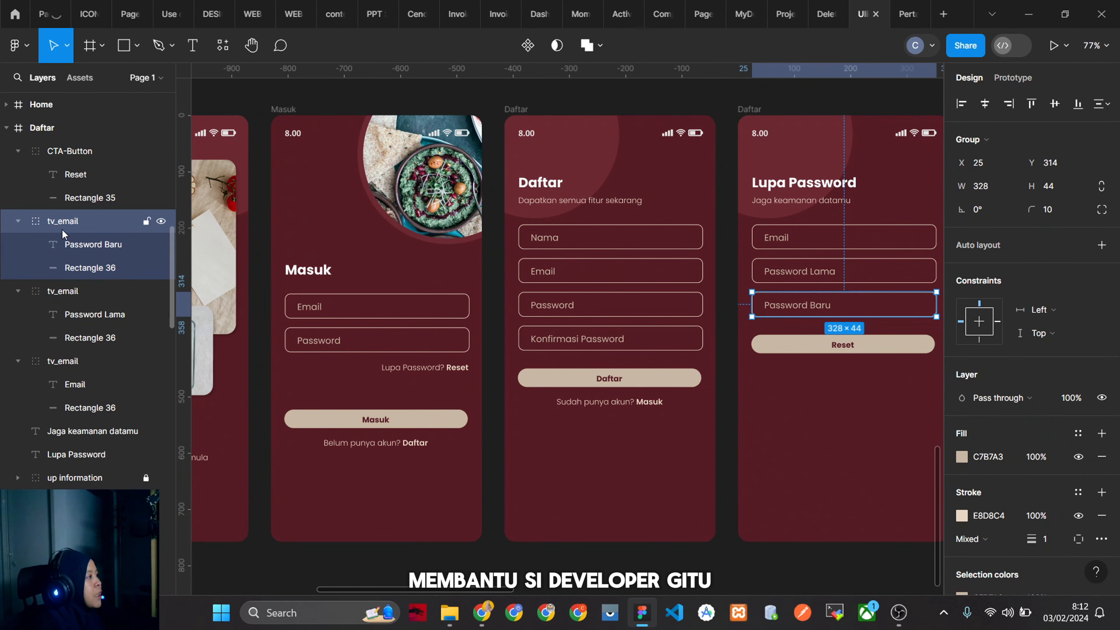
pyautogui.click(77, 151)
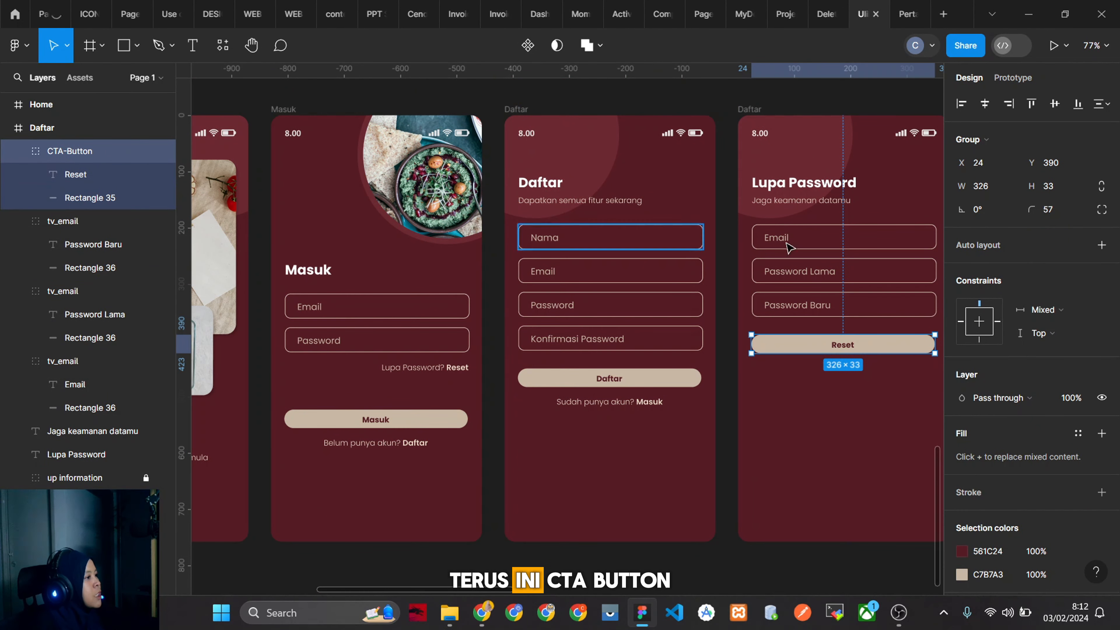
# Rename the Lupa Password heading layer to "Title" and the text layer beneath the heading to "subtitle".
pyautogui.click(66, 454)
pyautogui.doubleClick(66, 454)
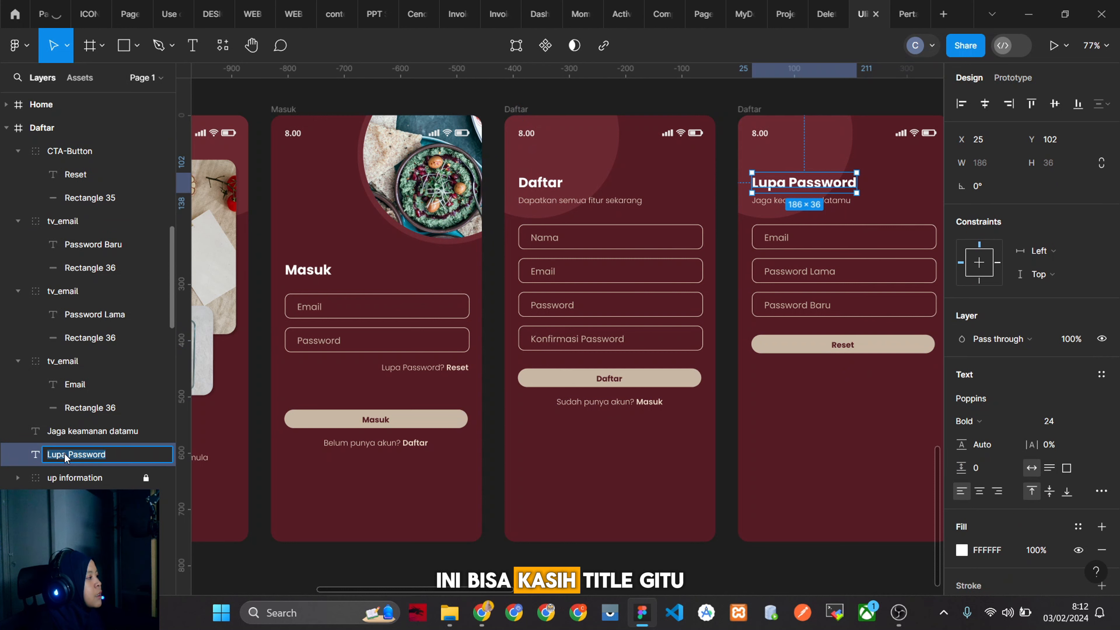
pyautogui.write('Title')
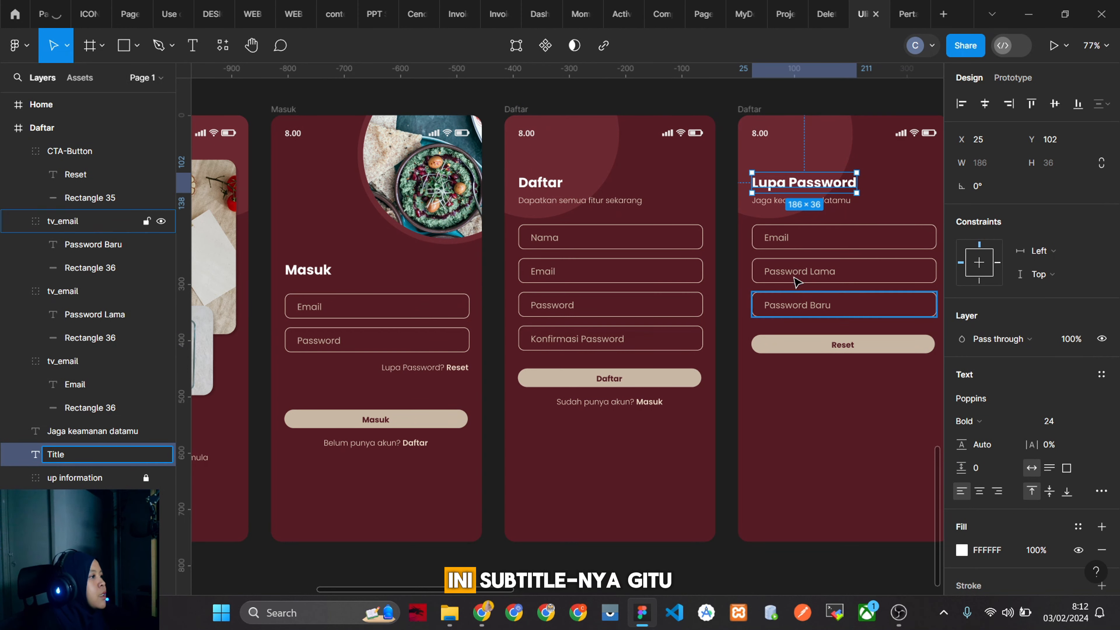
pyautogui.click(841, 199)
pyautogui.doubleClick(103, 431)
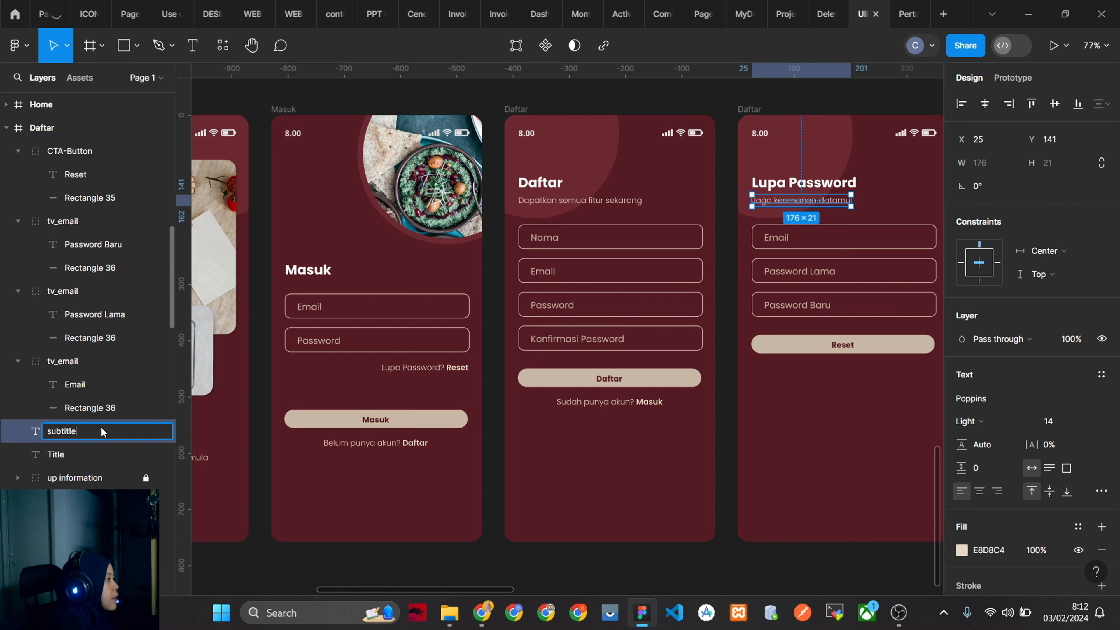
# Collapse the layer contents of both Daftar frames and the Masuk frame.
pyautogui.scroll(-1, 675, 276)
pyautogui.click(7, 128)
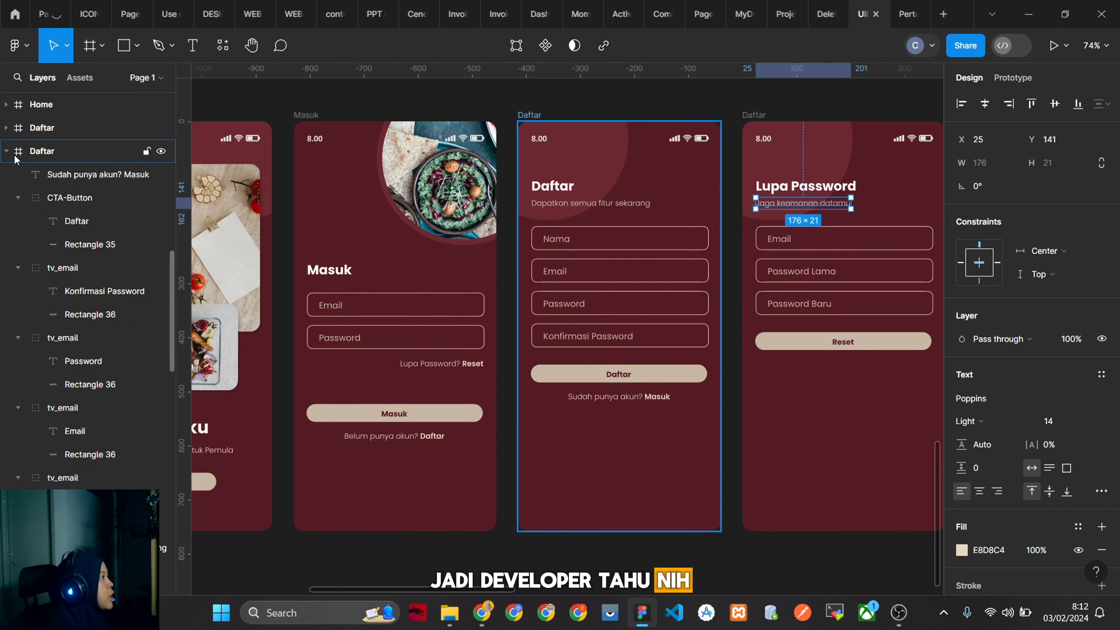
pyautogui.click(6, 151)
pyautogui.click(9, 174)
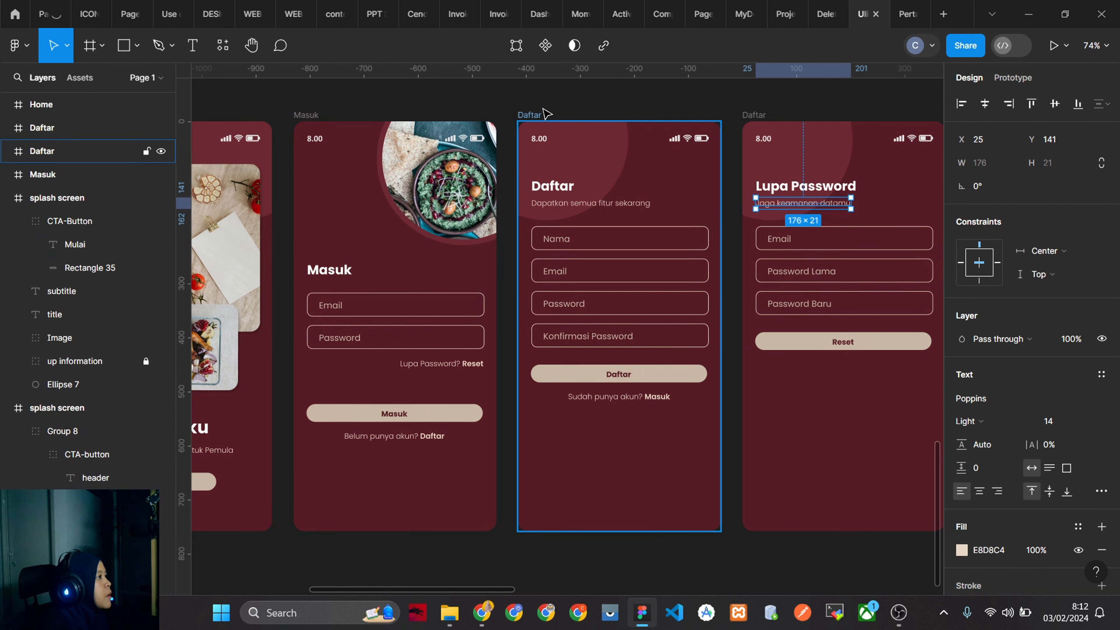
# Rename the duplicated Daftar frame that holds the reset form to "Lupa Password".
pyautogui.click(531, 116)
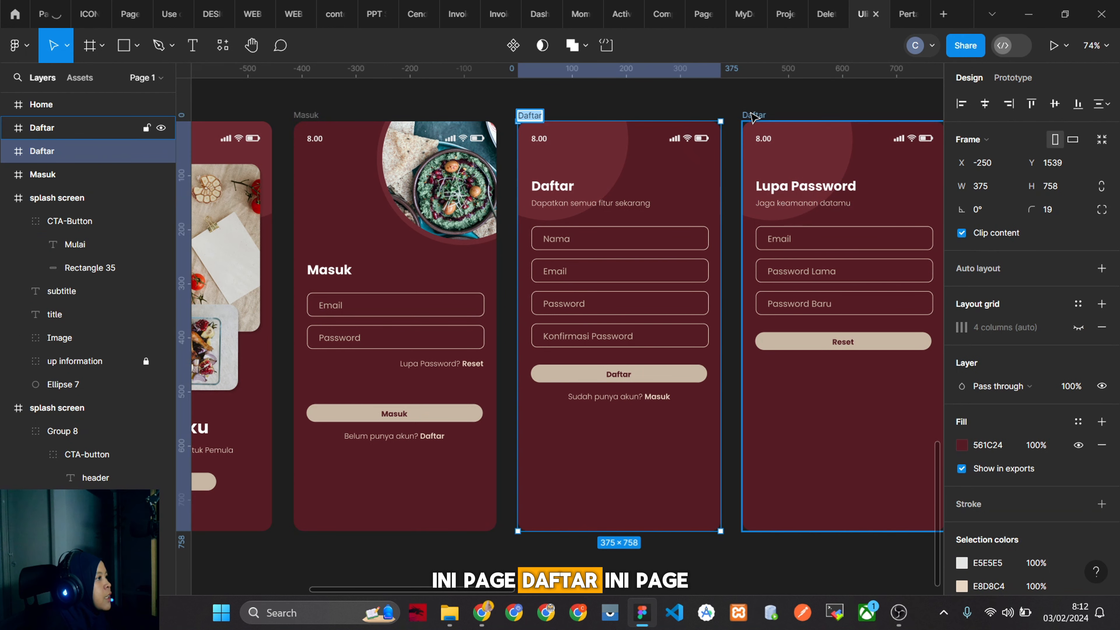
pyautogui.click(751, 115)
pyautogui.write('Fo')
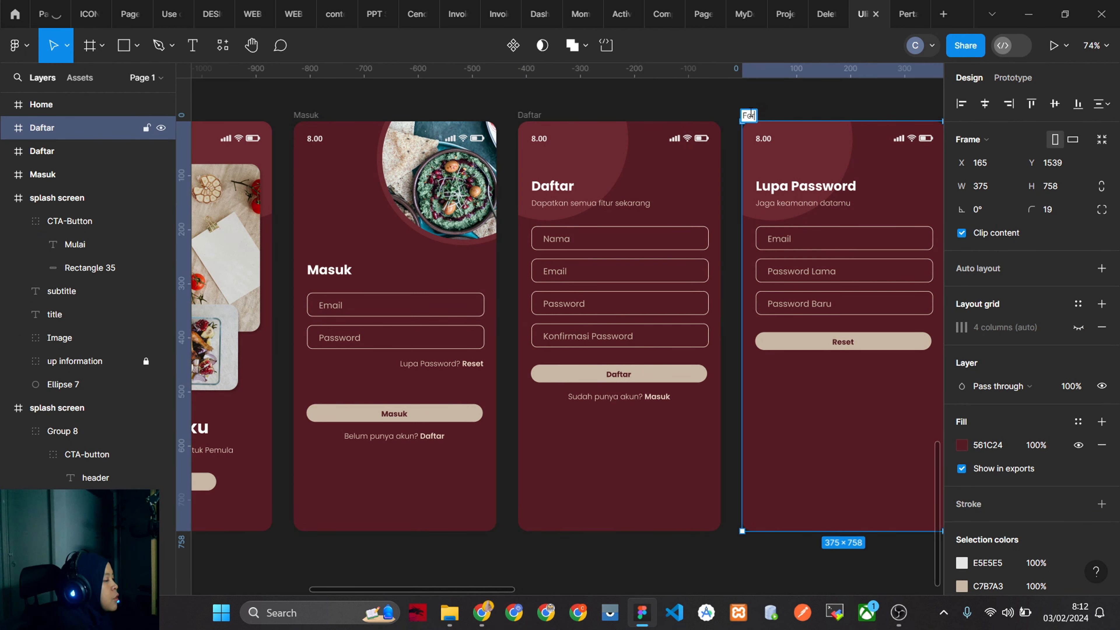
pyautogui.write('rg')
pyautogui.write('Lupa Password')
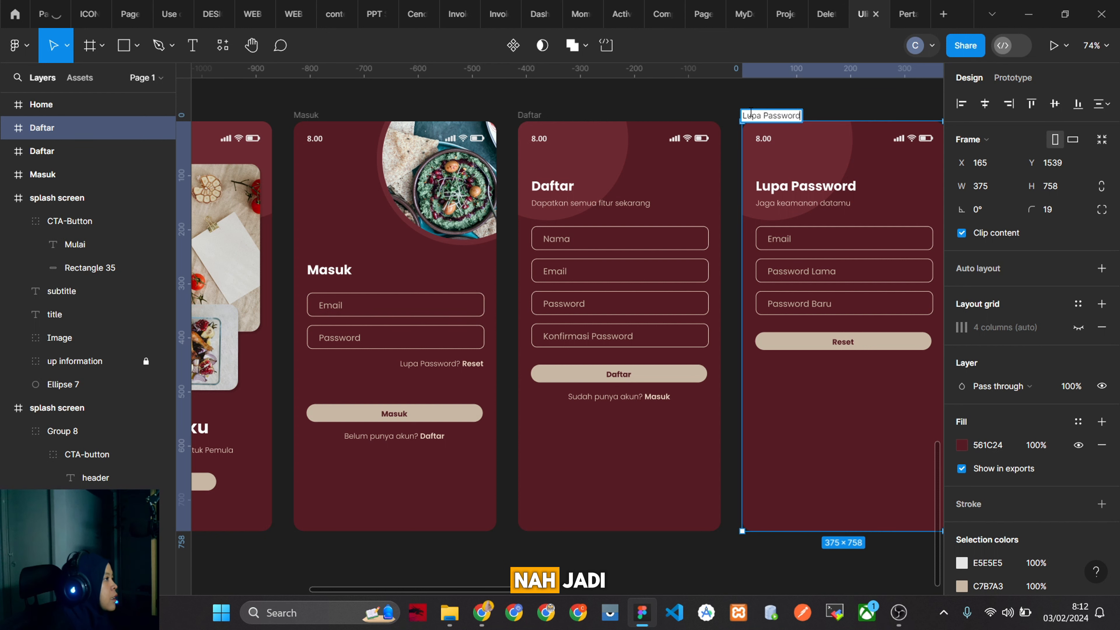
pyautogui.click(653, 111)
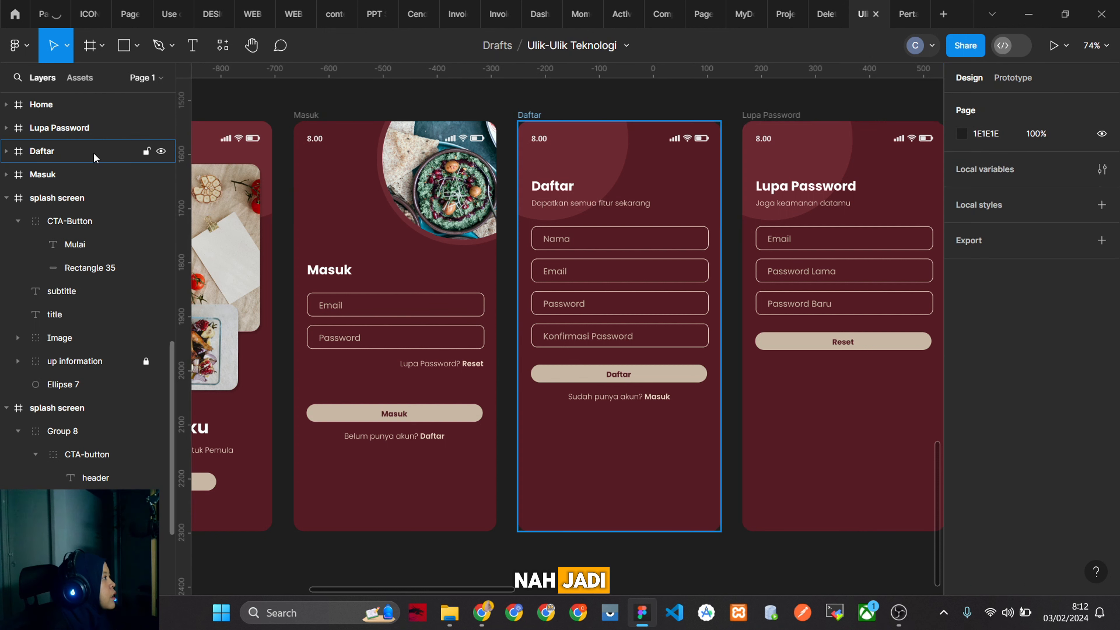
# Collapse the layer contents of the new row's splash screen frame.
pyautogui.click(6, 174)
pyautogui.click(5, 174)
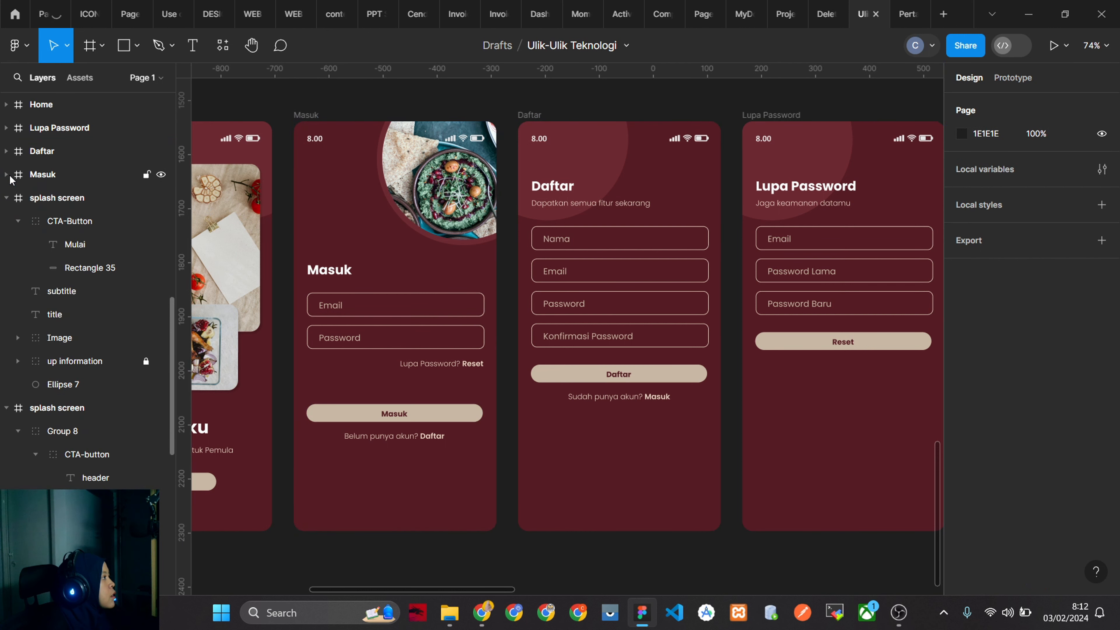
pyautogui.click(13, 199)
pyautogui.click(6, 197)
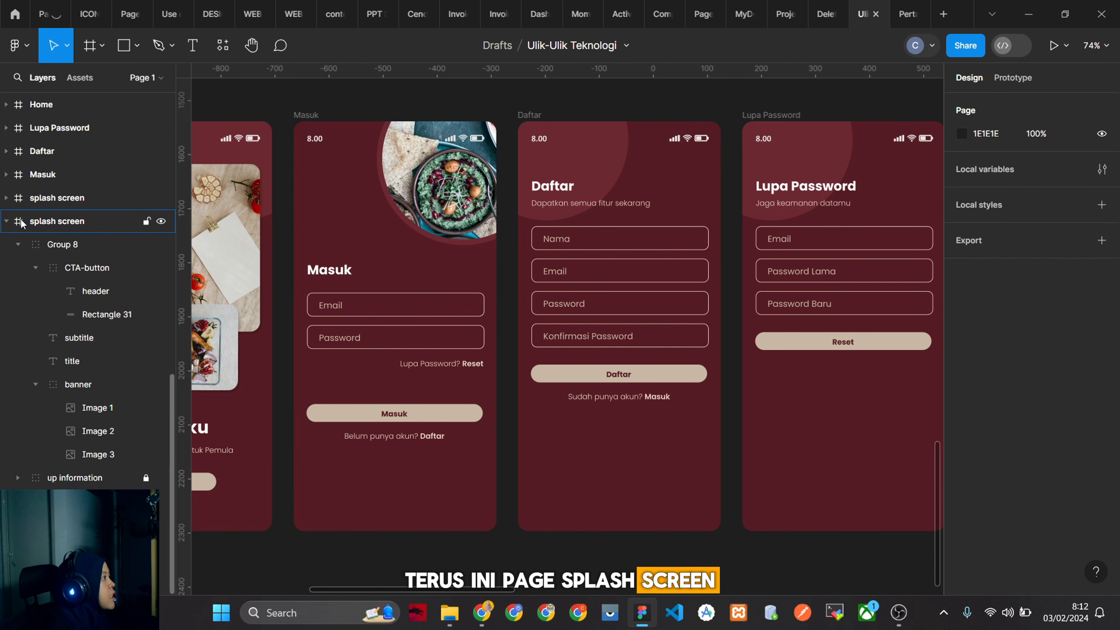
pyautogui.click(22, 221)
# Check the layer names of the new frames from splash screen to Home and view the whole row of screens.
pyautogui.click(73, 199)
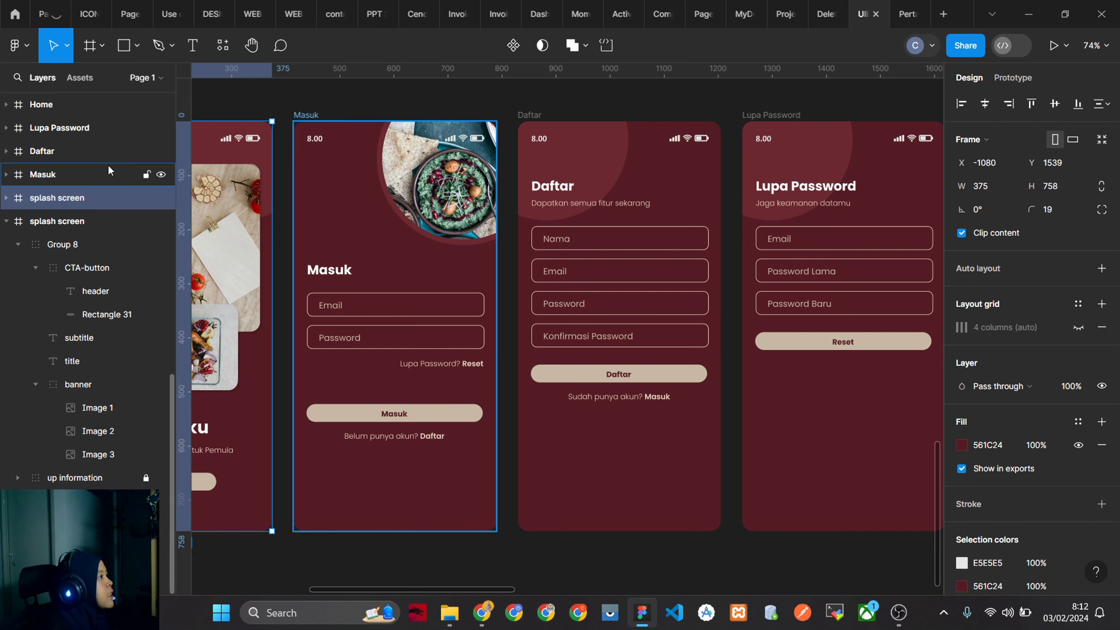
pyautogui.click(72, 175)
pyautogui.hotkey('shift', 'Tab')
pyautogui.hotkey('shift', 'Tab')
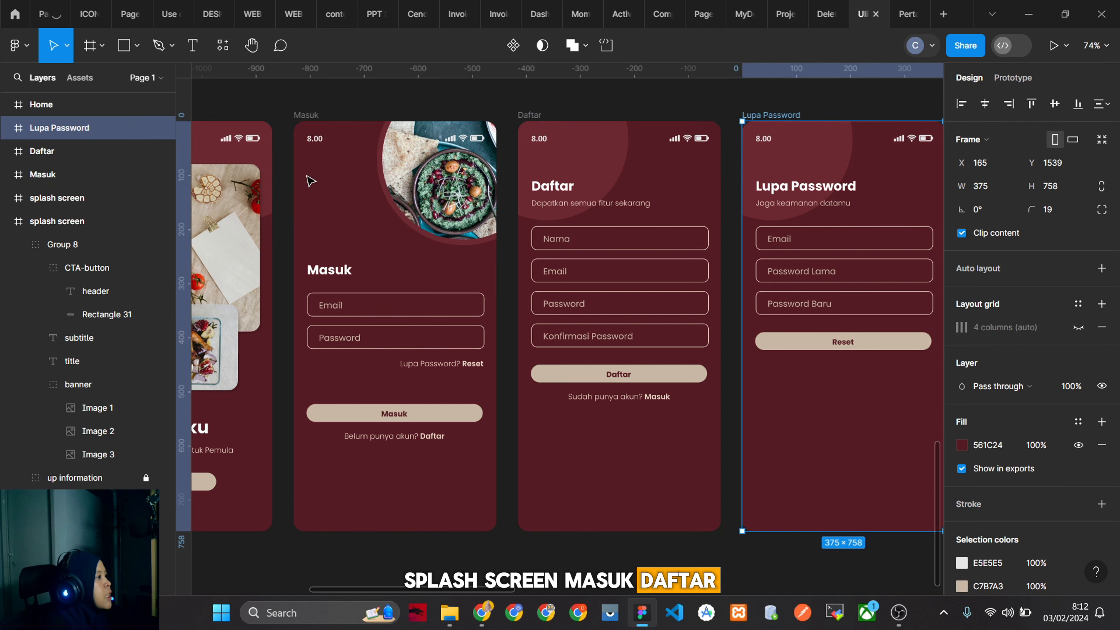
pyautogui.click(73, 101)
pyautogui.scroll(-3, 652, 242)
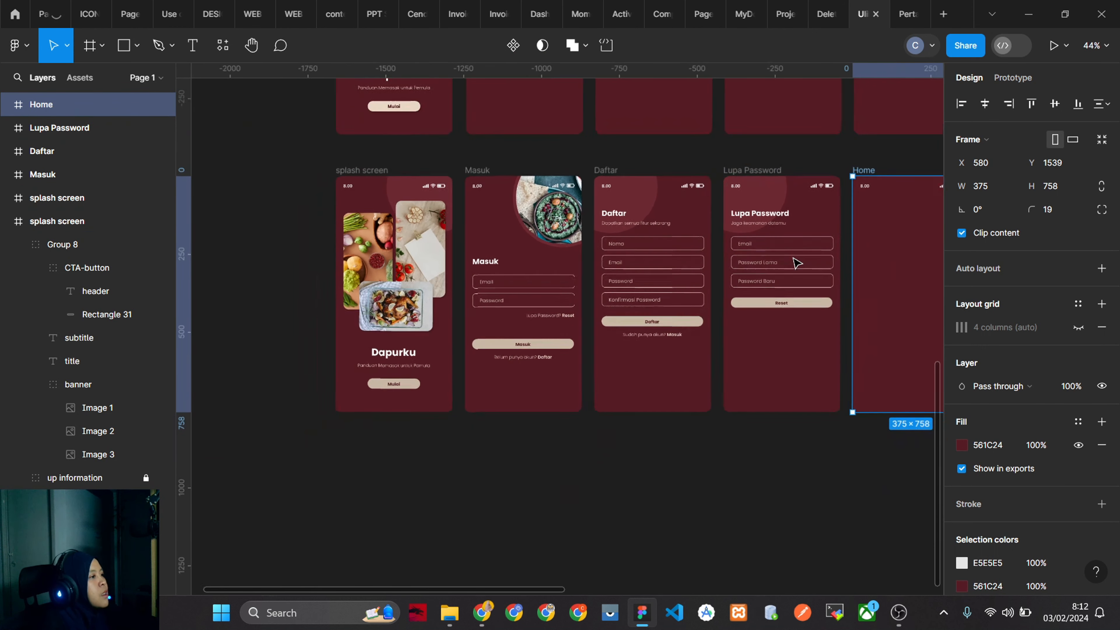
pyautogui.scroll(-1, 816, 401)
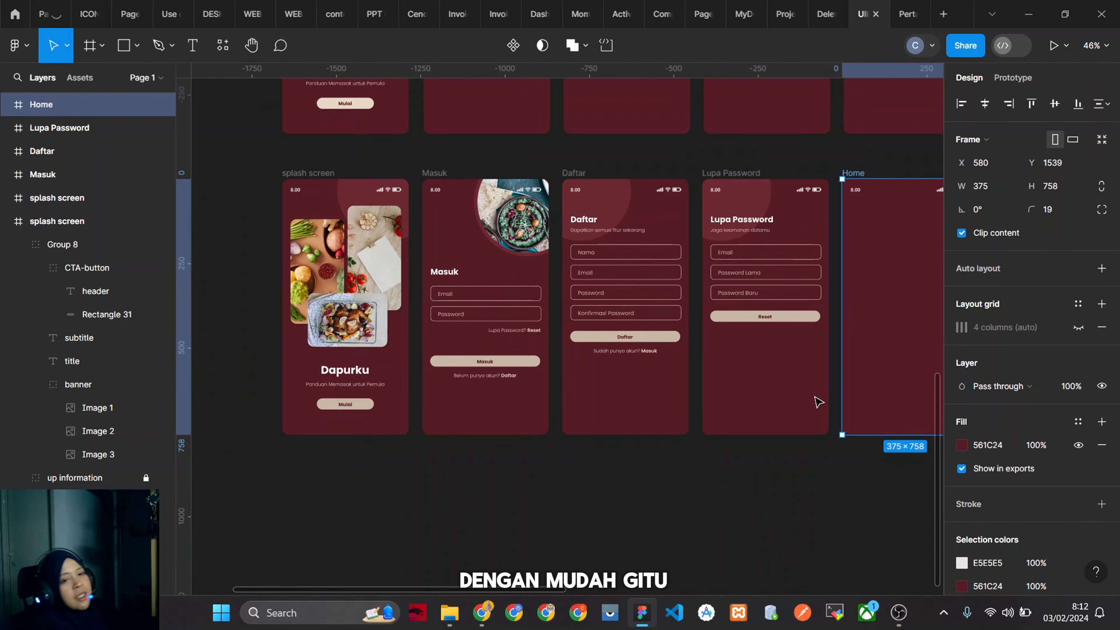